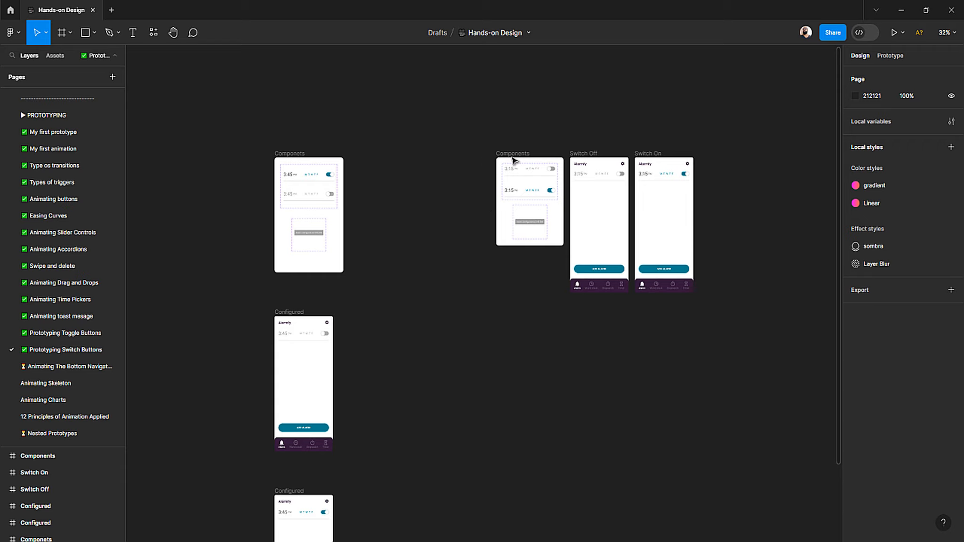
# Step: Preview the Switch Off prototype, toggle the 3:15 PM alarm switch to test it, and close the preview
pyautogui.click(578, 156)
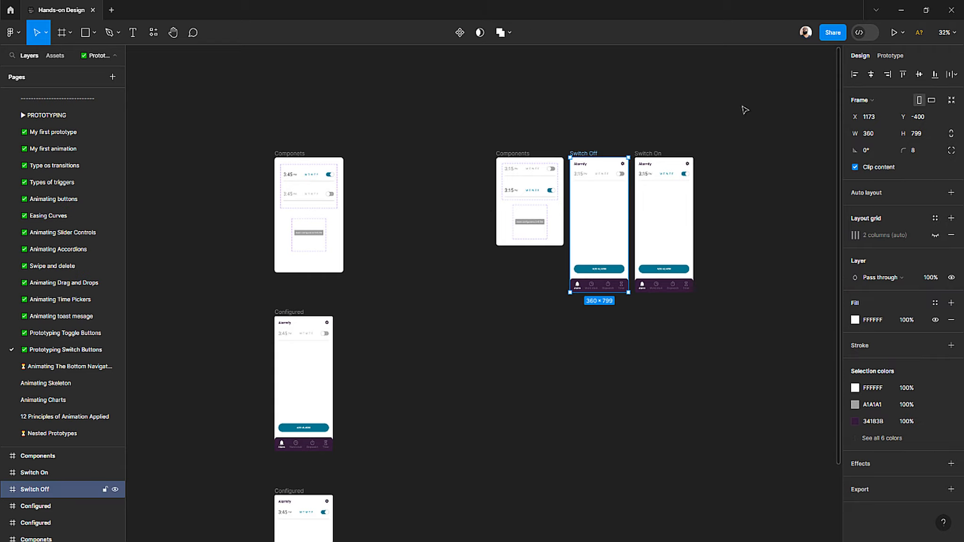
pyautogui.click(893, 33)
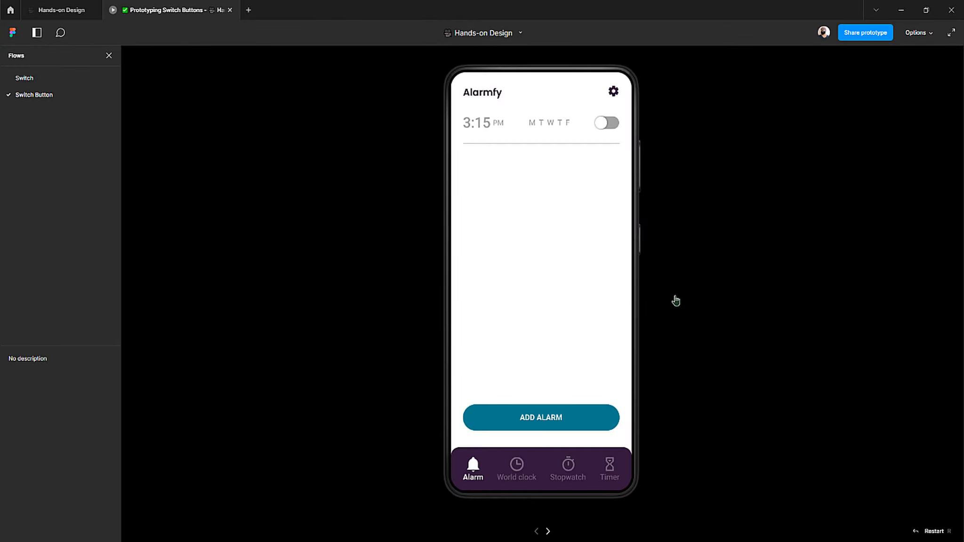
pyautogui.click(607, 123)
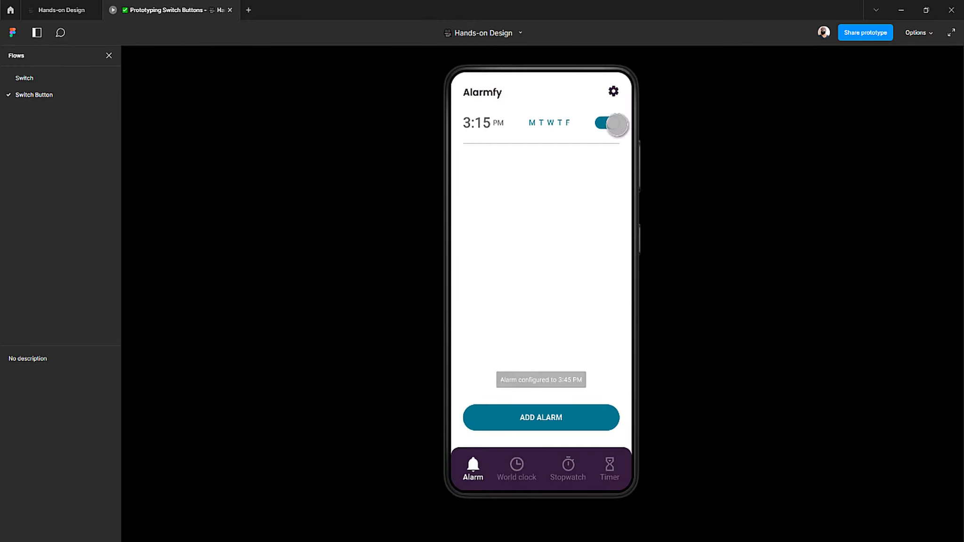
pyautogui.click(606, 123)
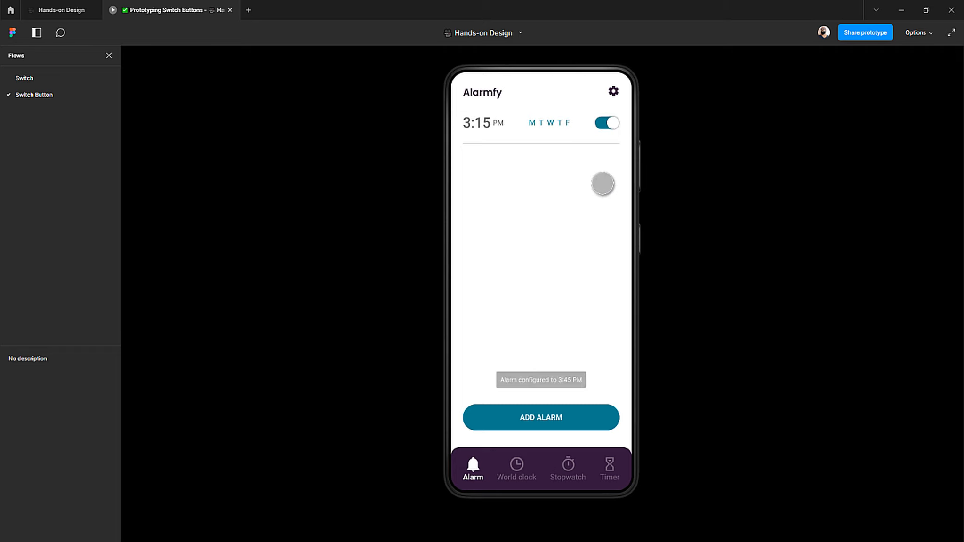
pyautogui.click(607, 123)
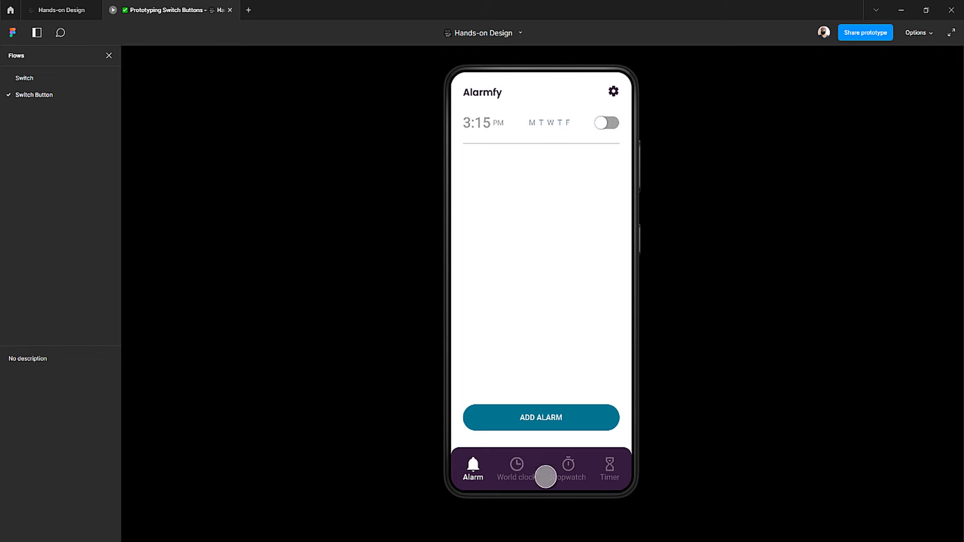
pyautogui.click(230, 10)
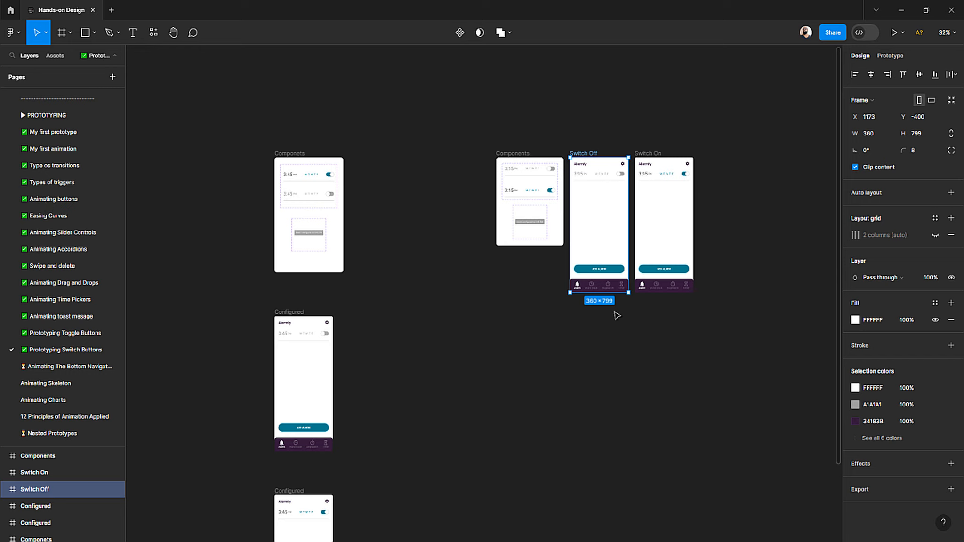
# Step: Examine the prototype connections between the two Configured frames
pyautogui.scroll(2, 658, 242)
pyautogui.scroll(-4, 657, 243)
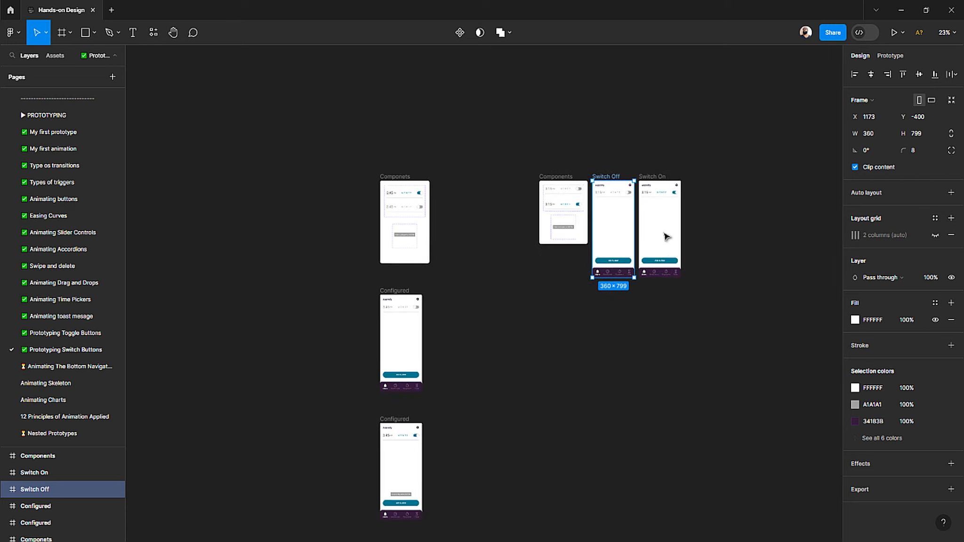
pyautogui.scroll(4, 391, 254)
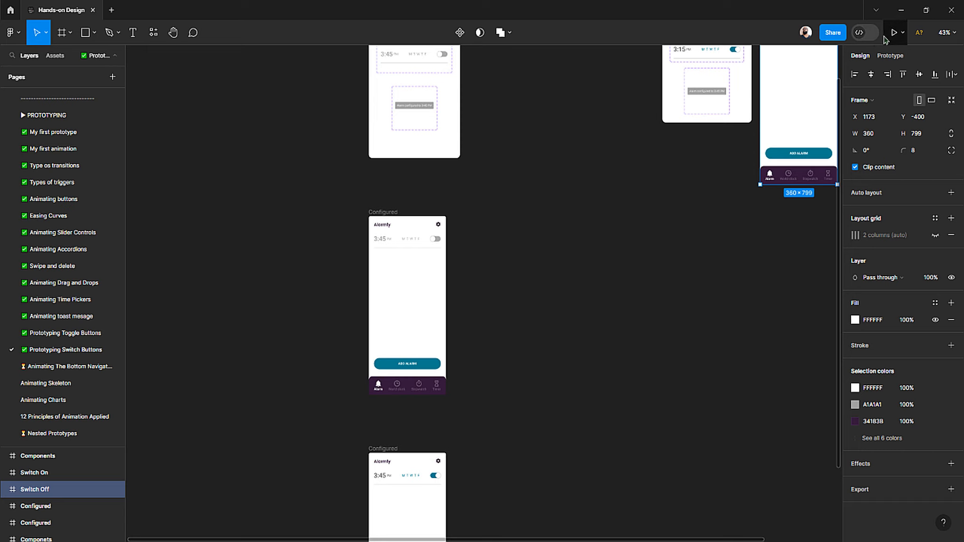
pyautogui.click(889, 59)
pyautogui.click(517, 271)
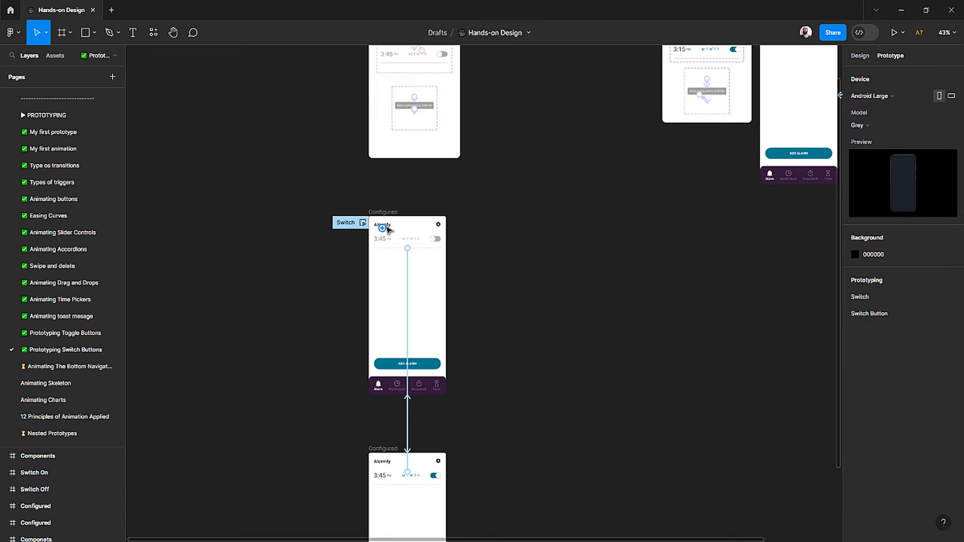
pyautogui.scroll(5, 383, 228)
pyautogui.scroll(-6, 382, 230)
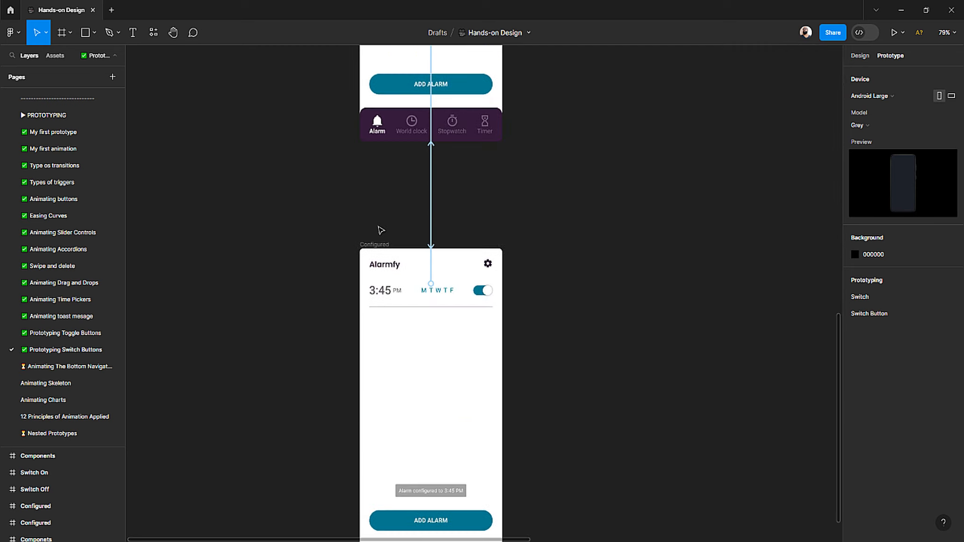
pyautogui.scroll(-4, 357, 238)
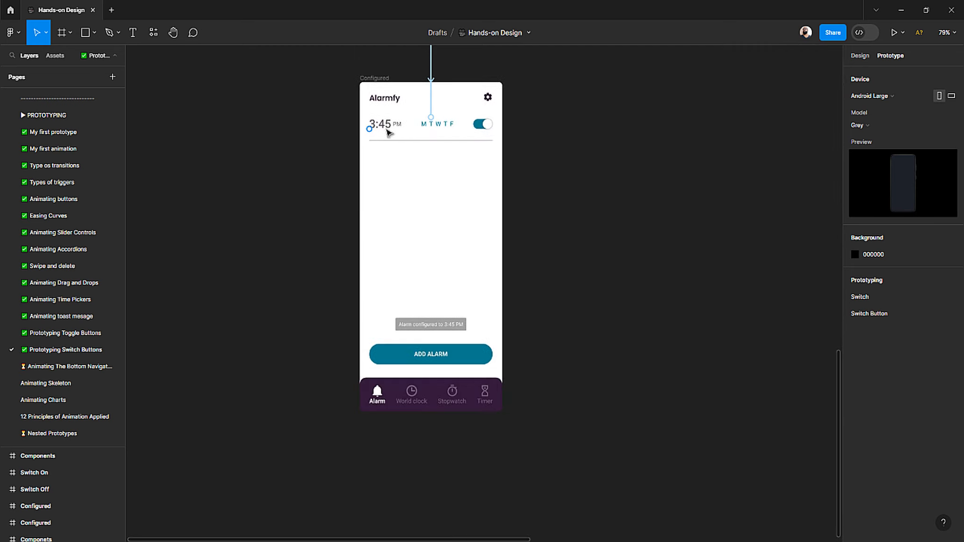
# Step: Copy the Configured frame with the switch on to the Animating The Bottom Navigation page and place it below Menu - Alarm
pyautogui.scroll(1, 384, 140)
pyautogui.click(376, 93)
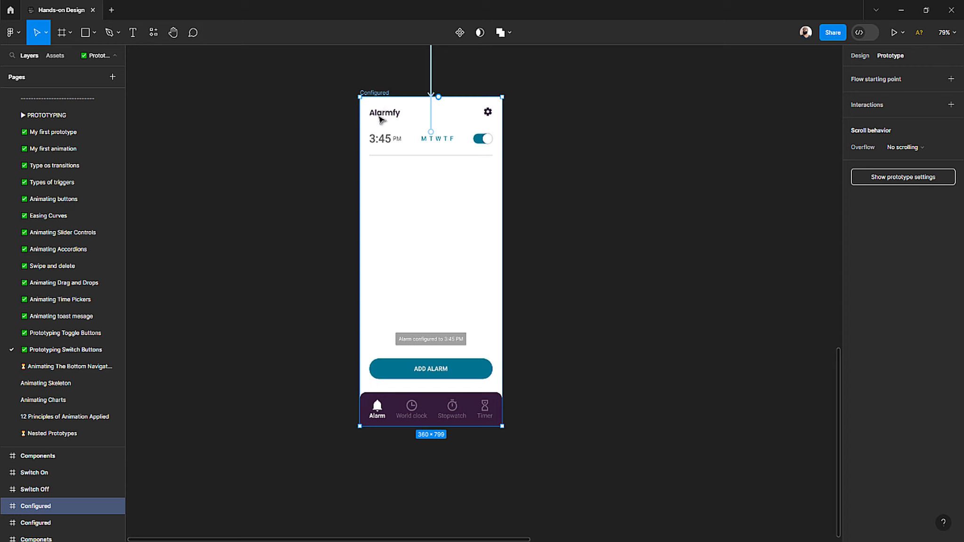
pyautogui.click(81, 367)
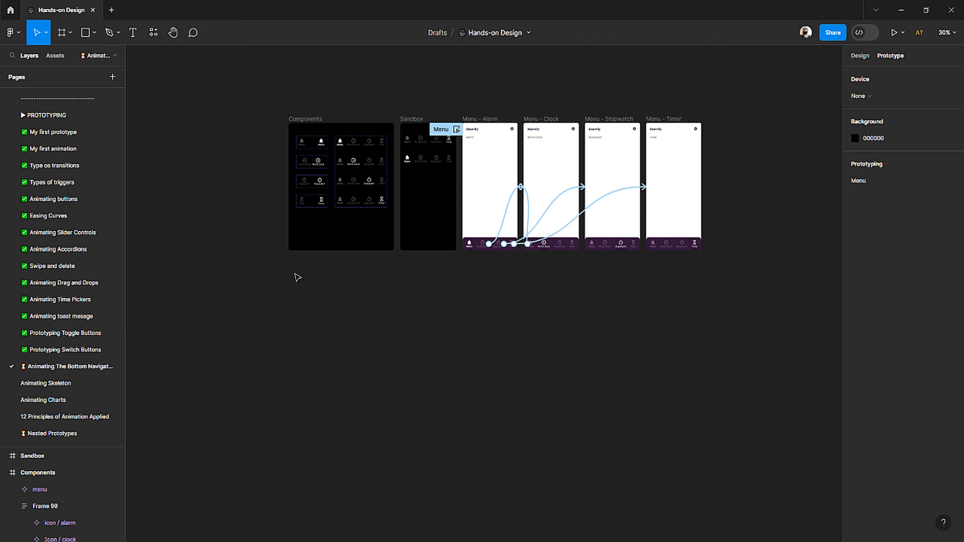
pyautogui.hotkey('ctrl', 'v')
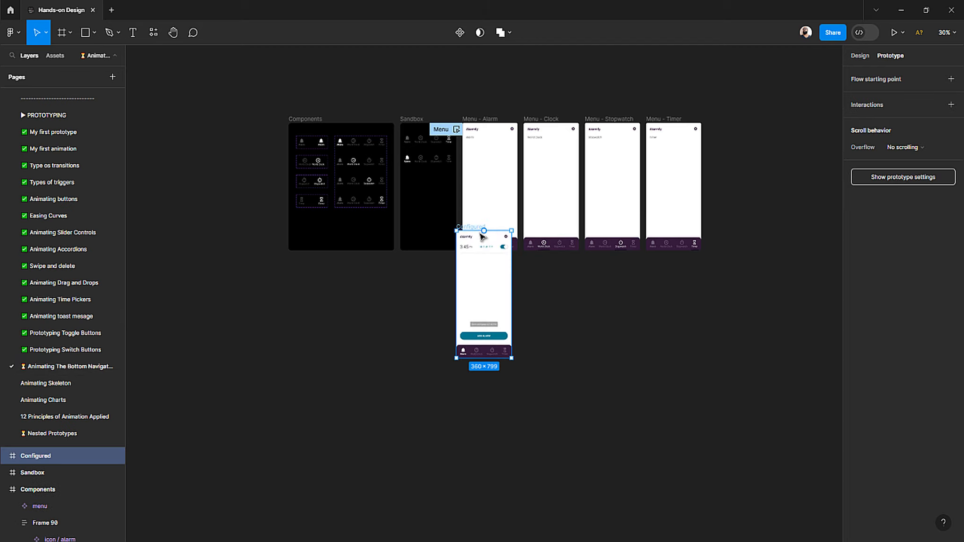
pyautogui.moveTo(465, 237); pyautogui.dragTo(479, 269)
pyautogui.scroll(3, 483, 101)
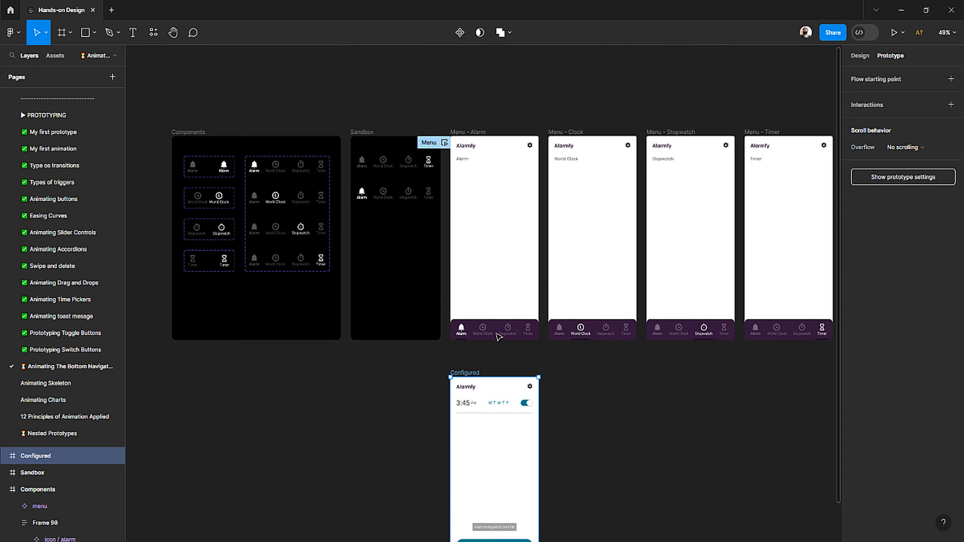
# Step: Delete the 3:45 PM alarm switch row from the pasted Configured frame
pyautogui.scroll(-4, 497, 336)
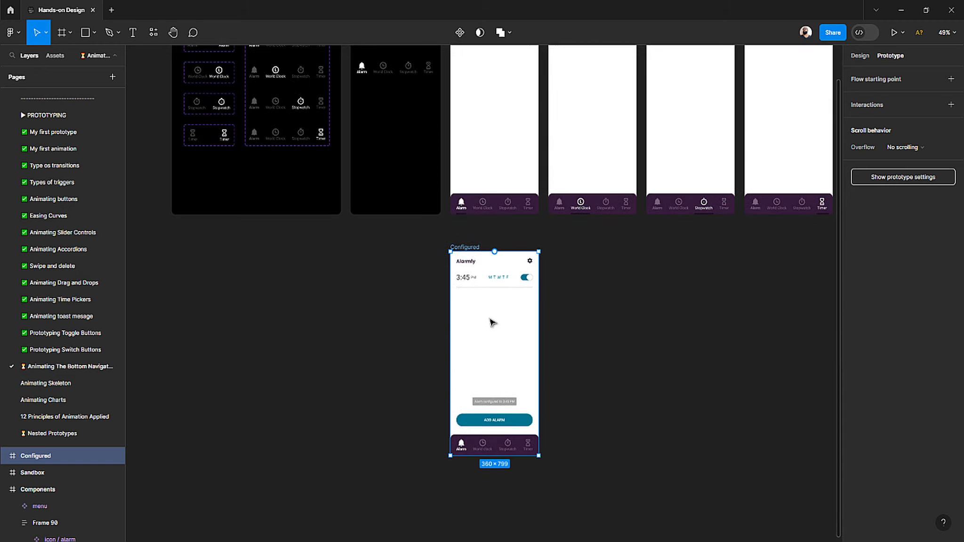
pyautogui.scroll(5, 486, 288)
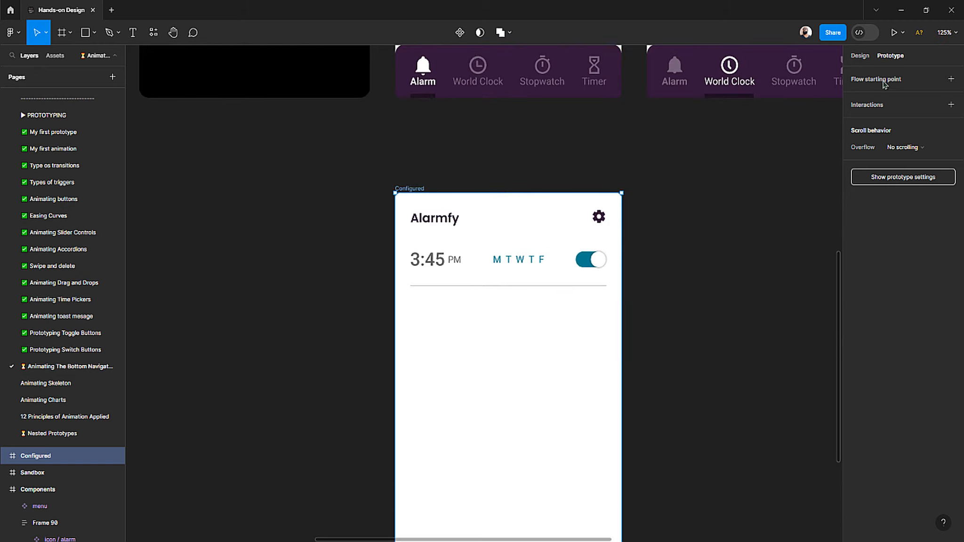
pyautogui.click(859, 57)
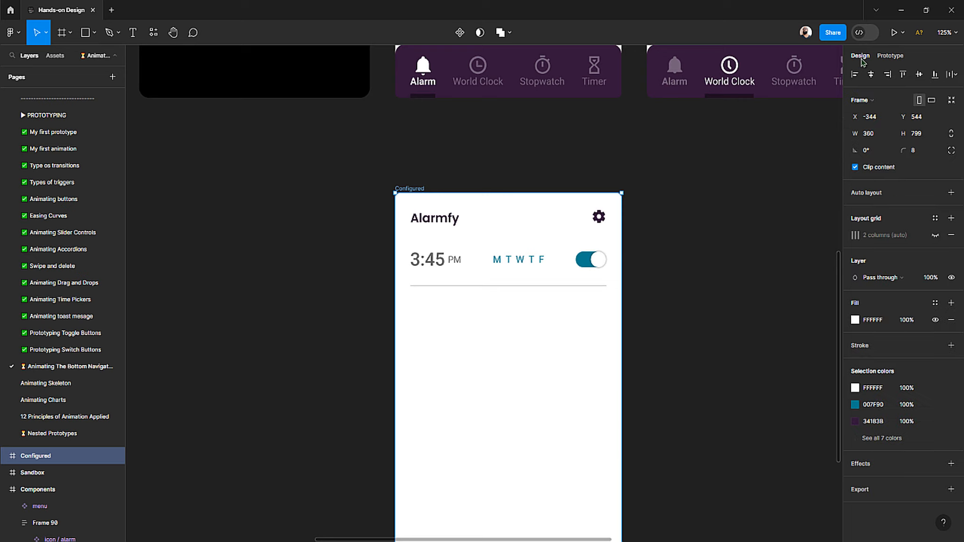
pyautogui.click(758, 314)
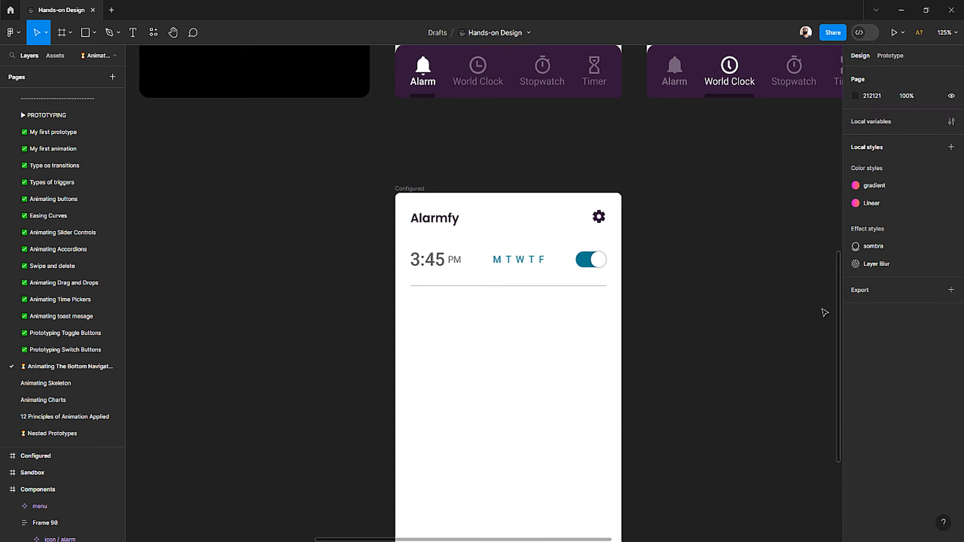
pyautogui.click(569, 272)
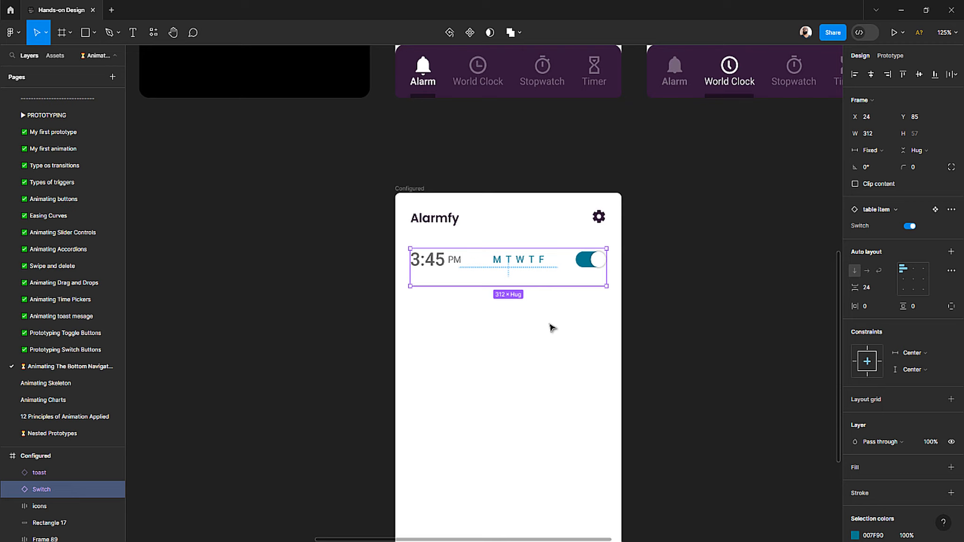
pyautogui.press('Delete')
# Step: Delete the toast message and the ADD ALARM button from the pasted Configured frame
pyautogui.scroll(-5, 432, 283)
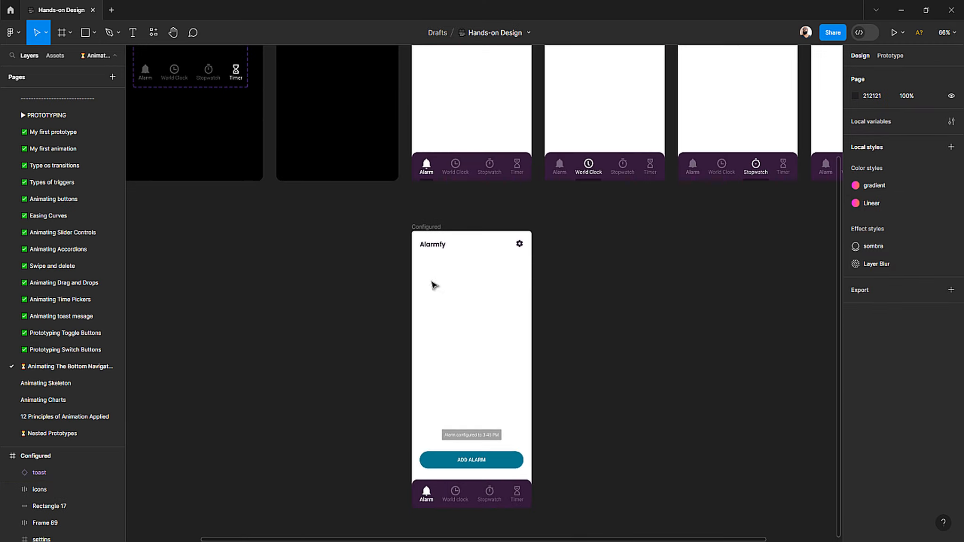
pyautogui.scroll(-1, 432, 285)
pyautogui.moveTo(378, 399); pyautogui.dragTo(543, 453)
pyautogui.press('Delete')
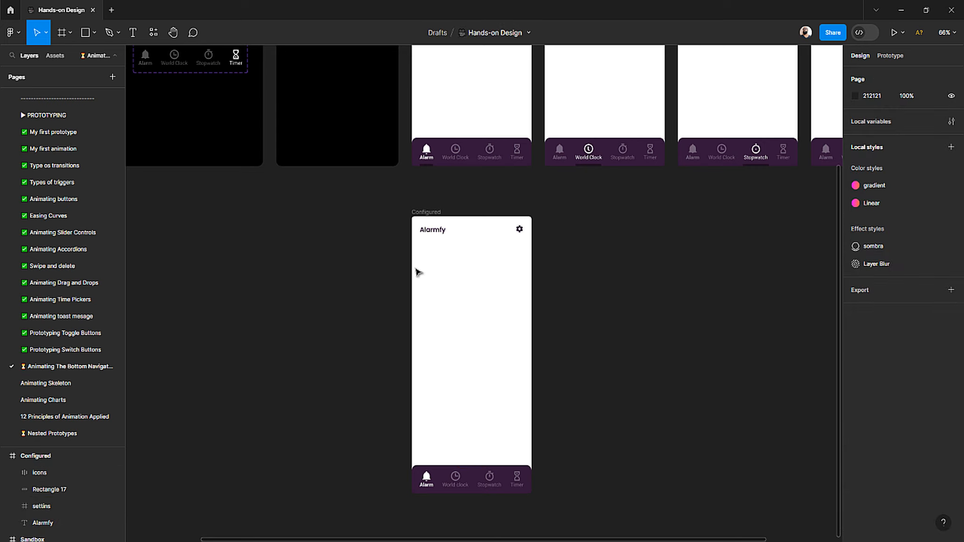
# Step: Inspect the design properties of the Alarm text in the Menu - Alarm frame
pyautogui.scroll(5, 429, 319)
pyautogui.scroll(3, 432, 320)
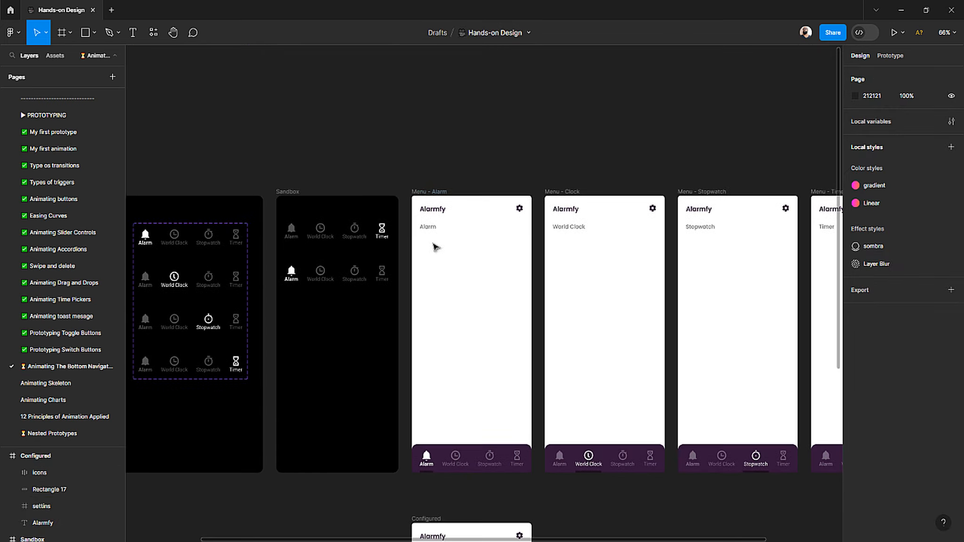
pyautogui.scroll(4, 435, 243)
pyautogui.hscroll(1, 433, 232)
pyautogui.click(410, 225)
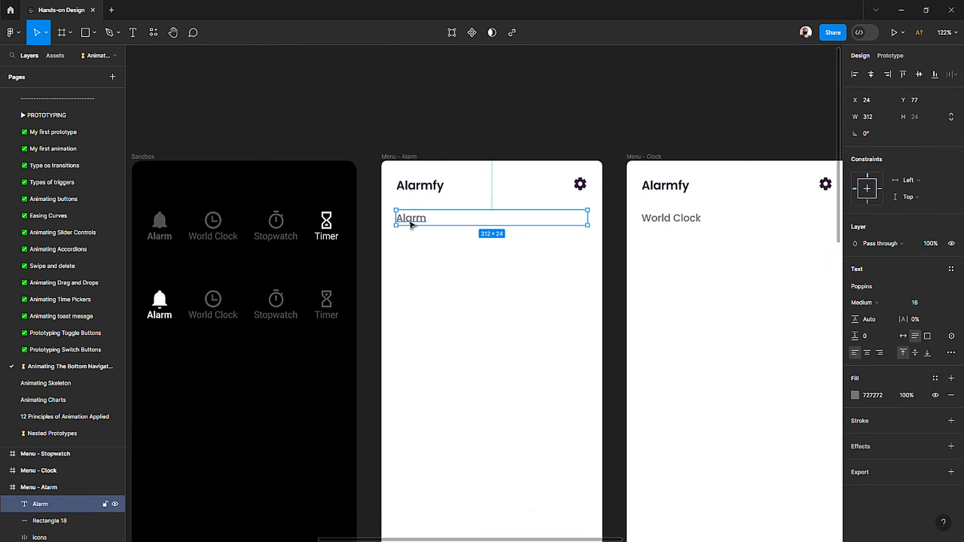
# Step: On the Prototyping Switch Buttons page, copy the M T W T F text inside the Switch Off frame's alarm row
pyautogui.click(39, 351)
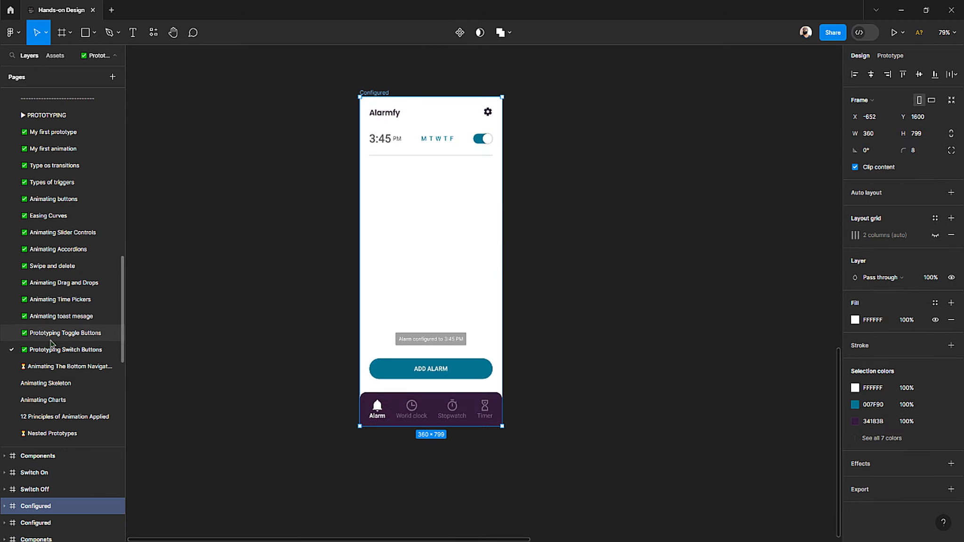
pyautogui.scroll(-5, 392, 218)
pyautogui.scroll(6, 400, 231)
pyautogui.scroll(3, 400, 232)
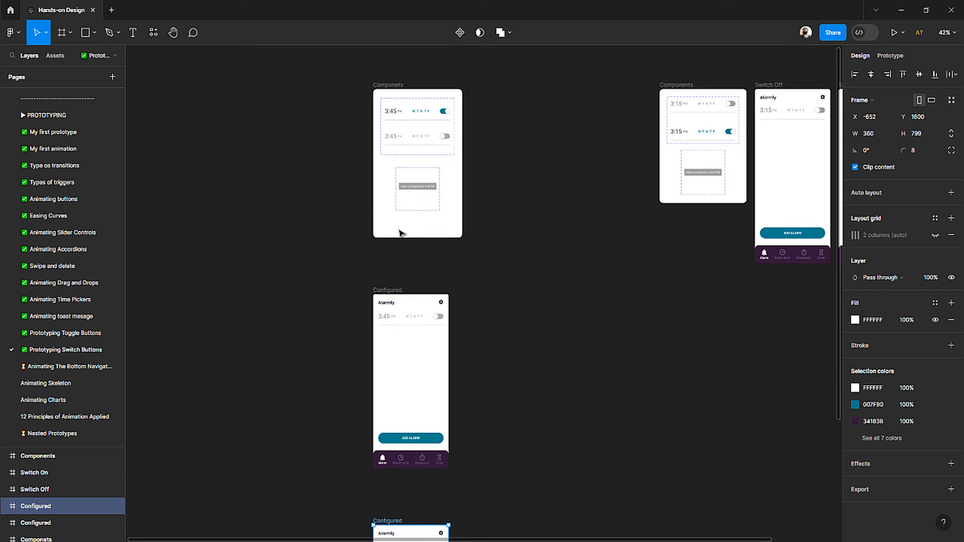
pyautogui.hscroll(3, 400, 236)
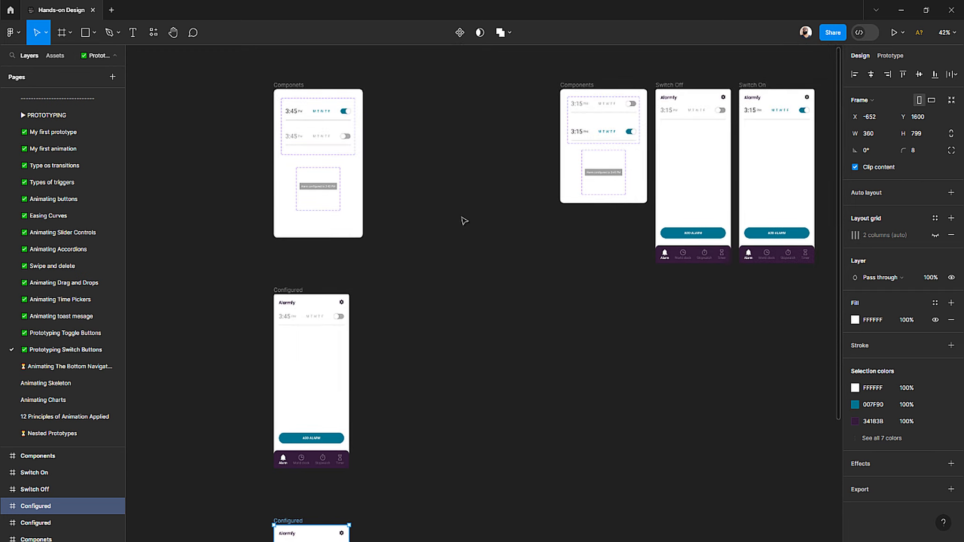
pyautogui.scroll(5, 684, 102)
pyautogui.doubleClick(678, 127)
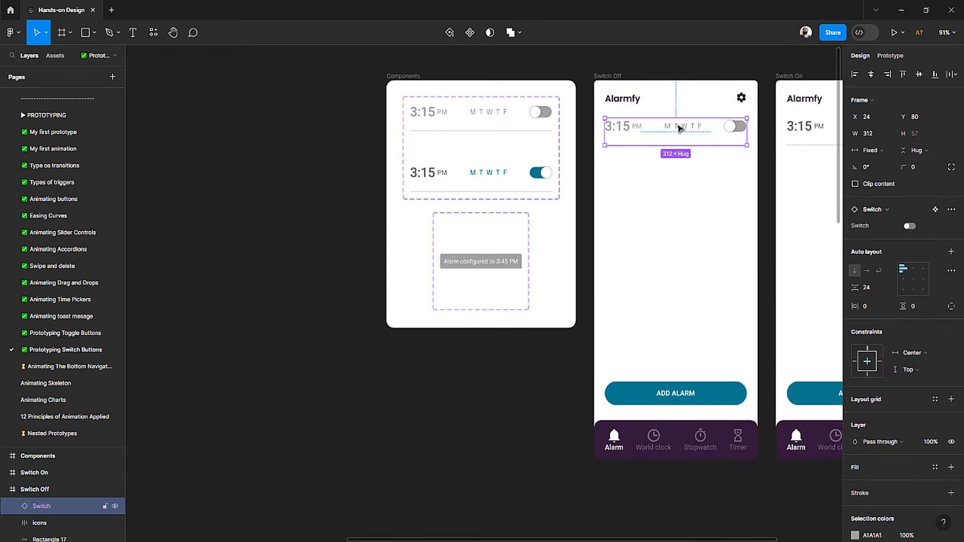
pyautogui.doubleClick(679, 128)
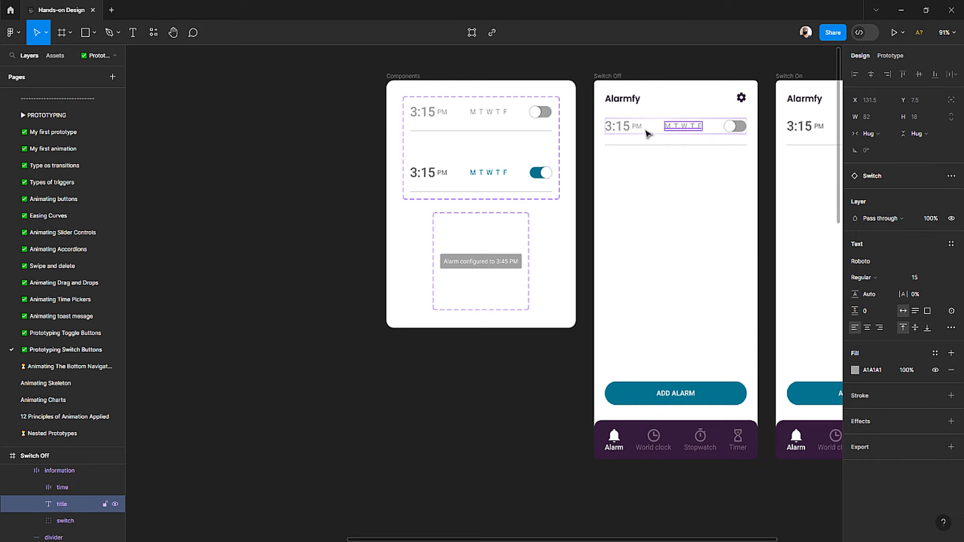
# Step: Paste the M T W T F text into the Configured frame on the Animating The Bottom Navigation page
pyautogui.click(70, 366)
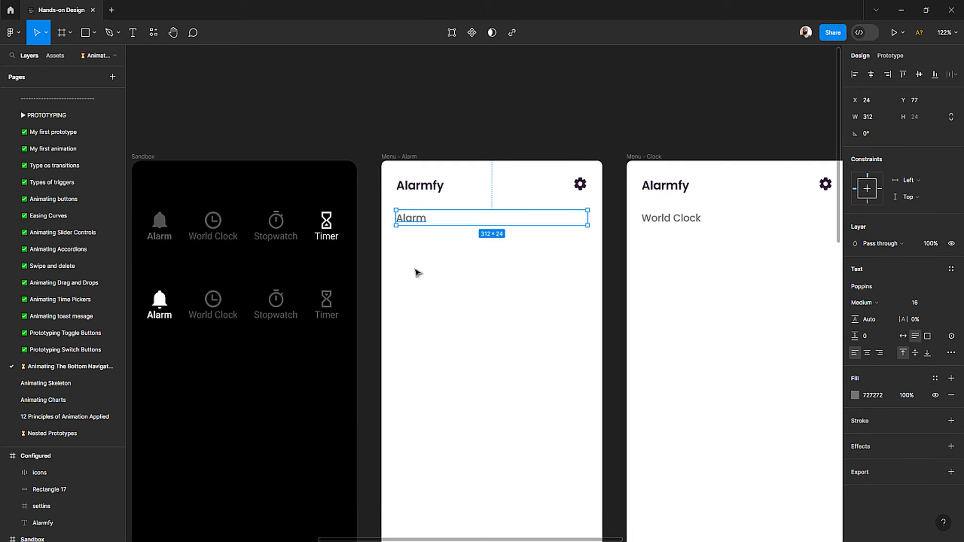
pyautogui.click(423, 299)
pyautogui.scroll(-10, 424, 299)
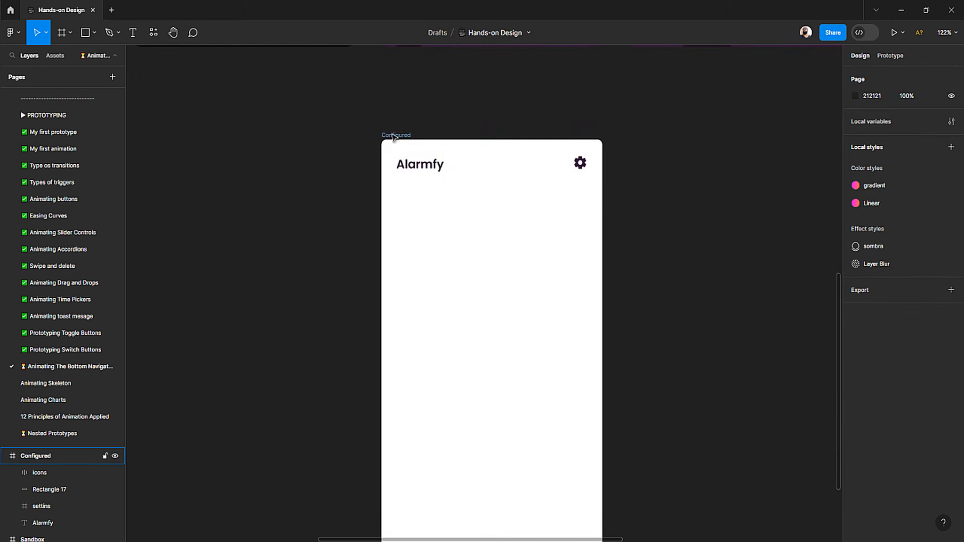
pyautogui.click(398, 136)
pyautogui.hotkey('ctrl', 'v')
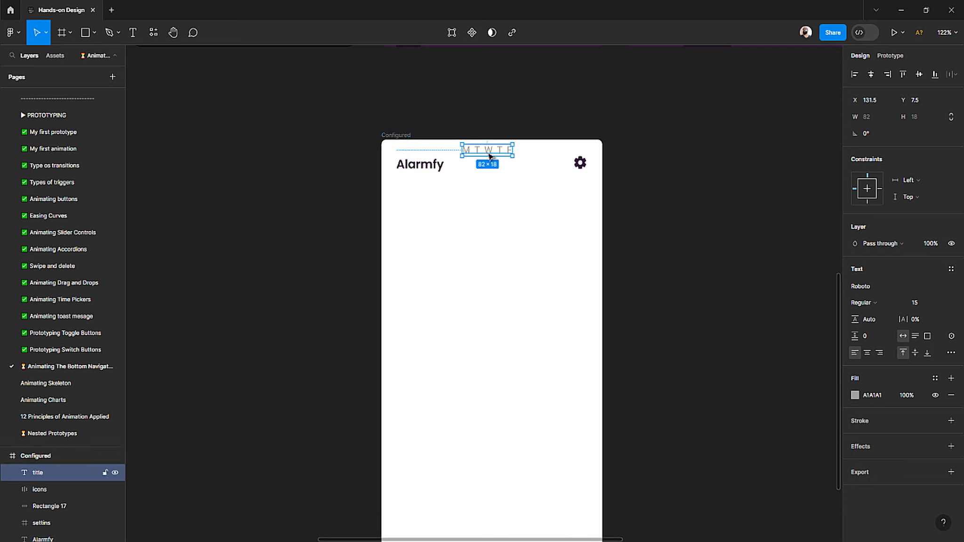
# Step: Position the M T W T F text under the Alarmfy title at X 24, Y 80 and measure its distance to the title
pyautogui.moveTo(490, 151); pyautogui.dragTo(423, 198)
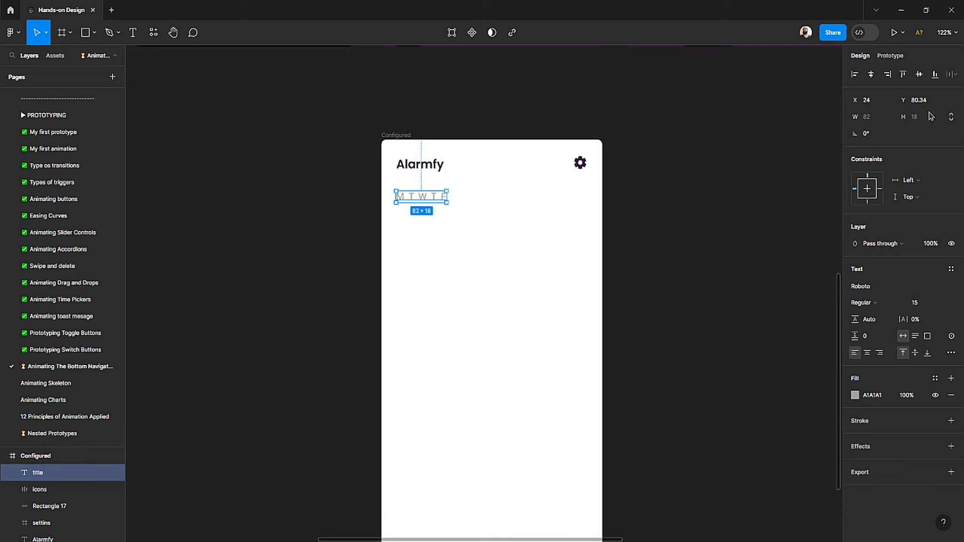
pyautogui.keyDown('ctrl'); pyautogui.scroll(3, 444, 180); pyautogui.keyUp('ctrl')
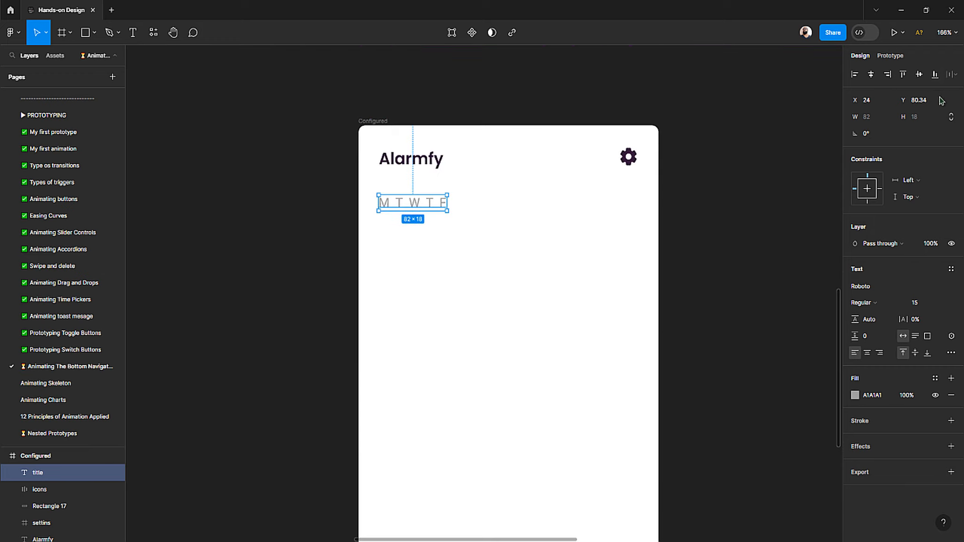
pyautogui.click(915, 104)
pyautogui.click(925, 106)
pyautogui.press('Return')
pyautogui.press('alt')
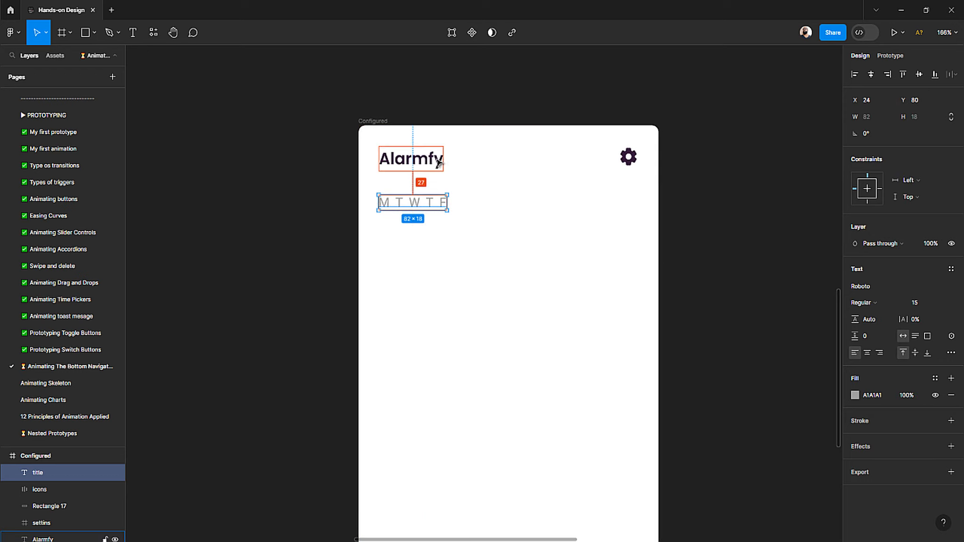
# Step: Move the M T W T F text in the Configured frame up to Y 77 and set its width to 312
pyautogui.press('Up')
pyautogui.press('Up')
pyautogui.press('Up')
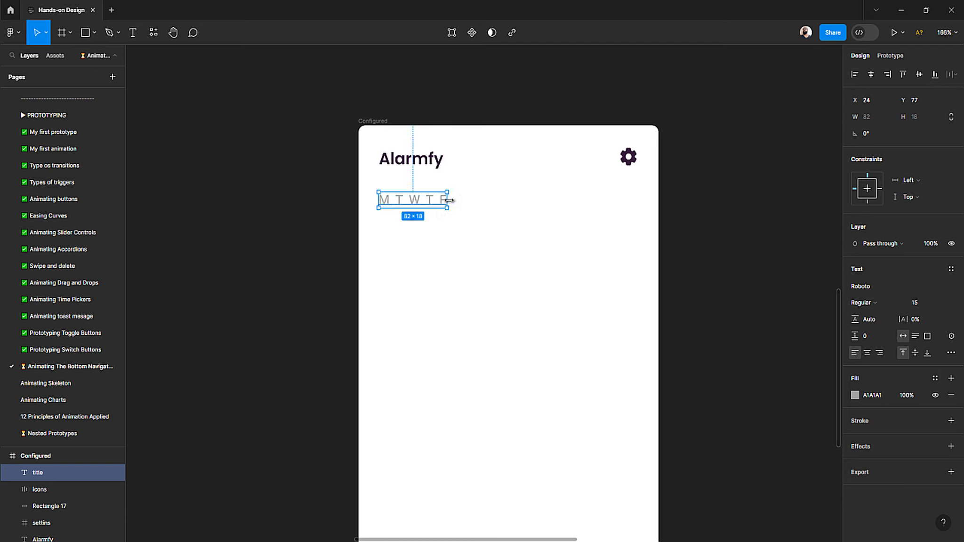
pyautogui.moveTo(447, 200); pyautogui.dragTo(657, 203)
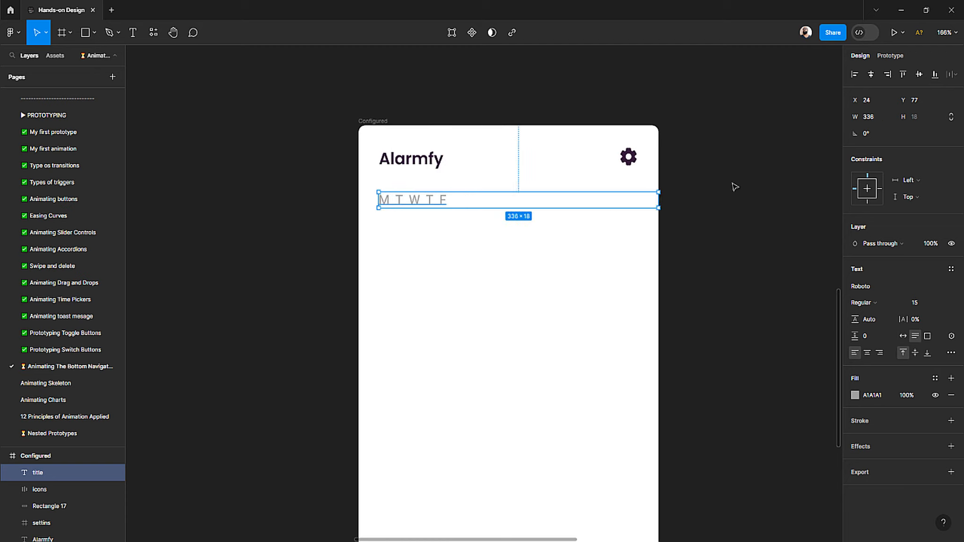
pyautogui.click(864, 119)
pyautogui.press('Return')
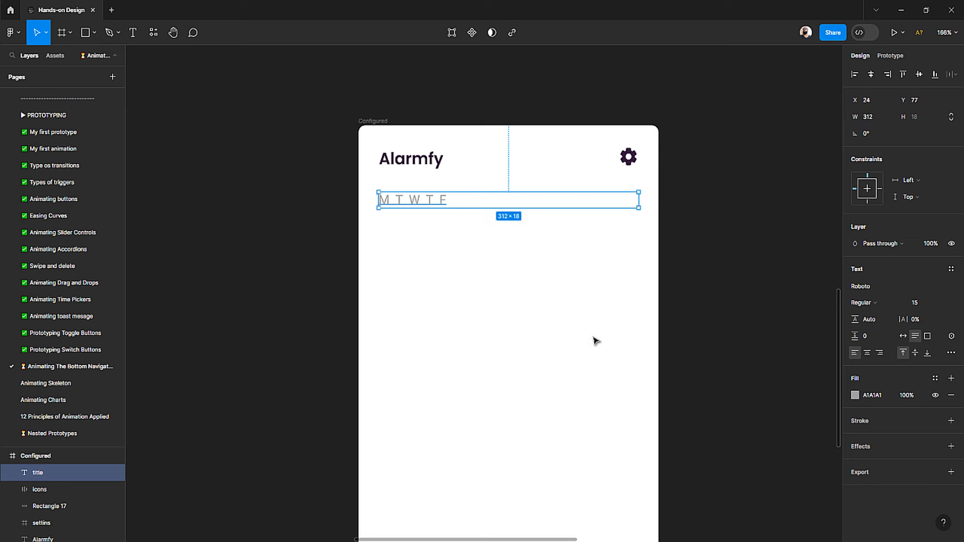
pyautogui.press('alt')
pyautogui.click(327, 237)
# Step: Copy the word Alarm from the text under the Alarmfy title in the Menu - Alarm frame
pyautogui.scroll(-5, 429, 221)
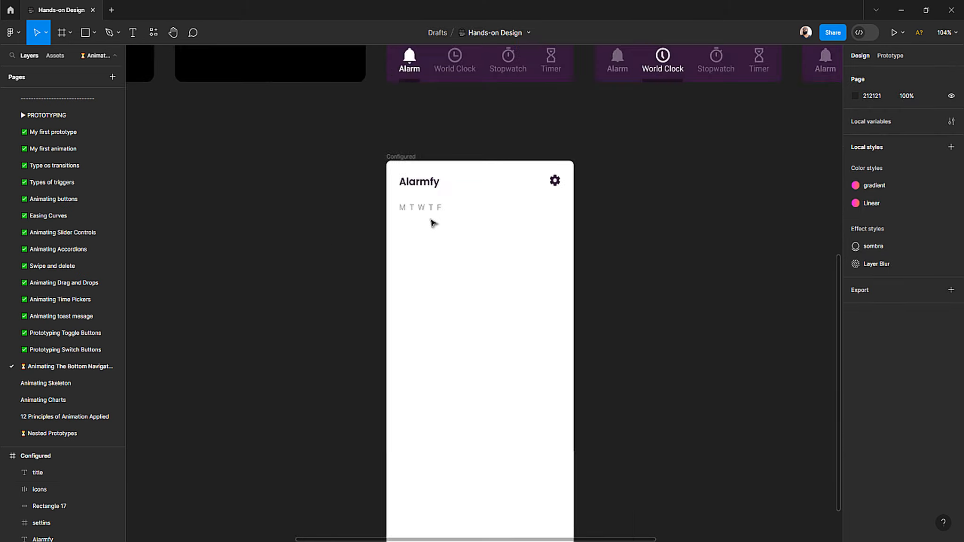
pyautogui.scroll(2, 421, 202)
pyautogui.scroll(5, 419, 189)
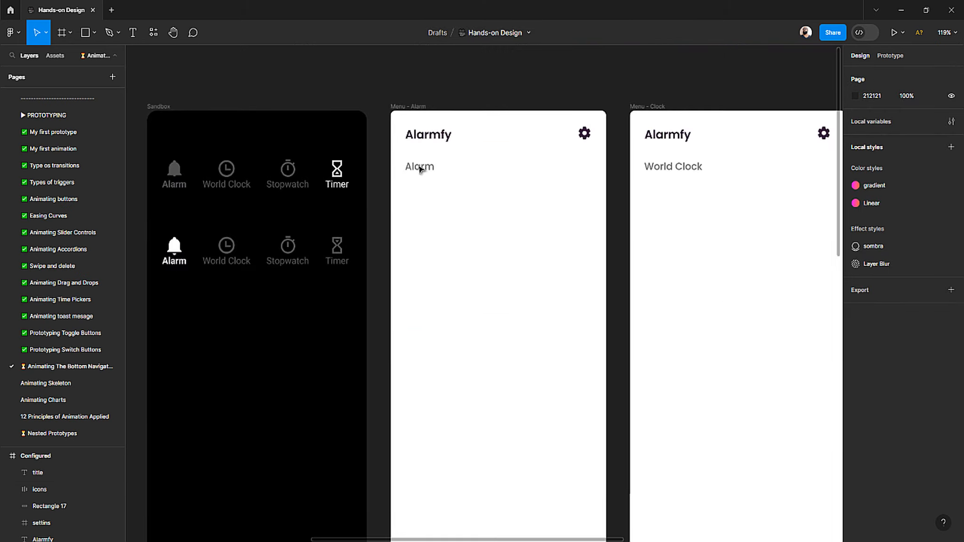
pyautogui.click(419, 170)
pyautogui.doubleClick(418, 169)
pyautogui.hotkey('ctrl', 'c')
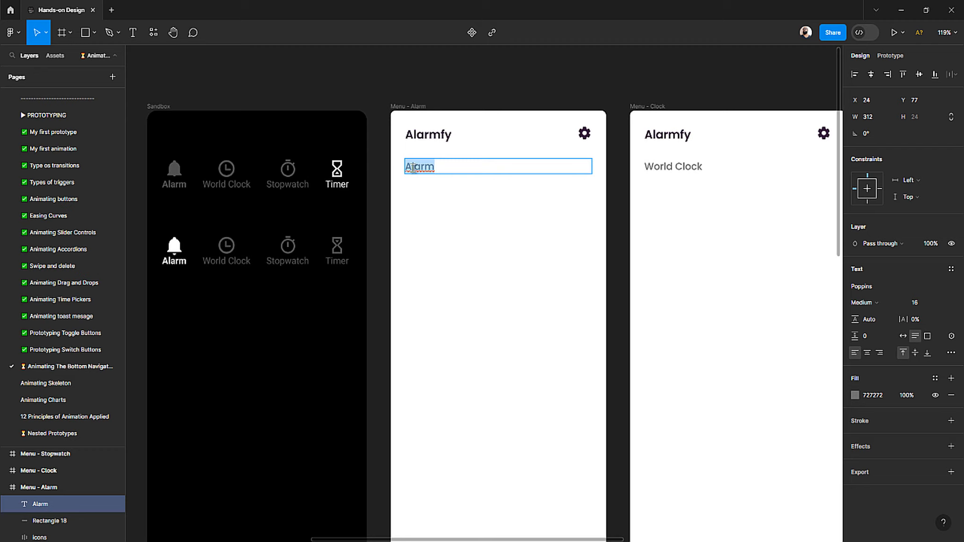
# Step: Replace the M T W T F text in the Configured frame with the copied Alarm text and its styling
pyautogui.scroll(-8, 442, 266)
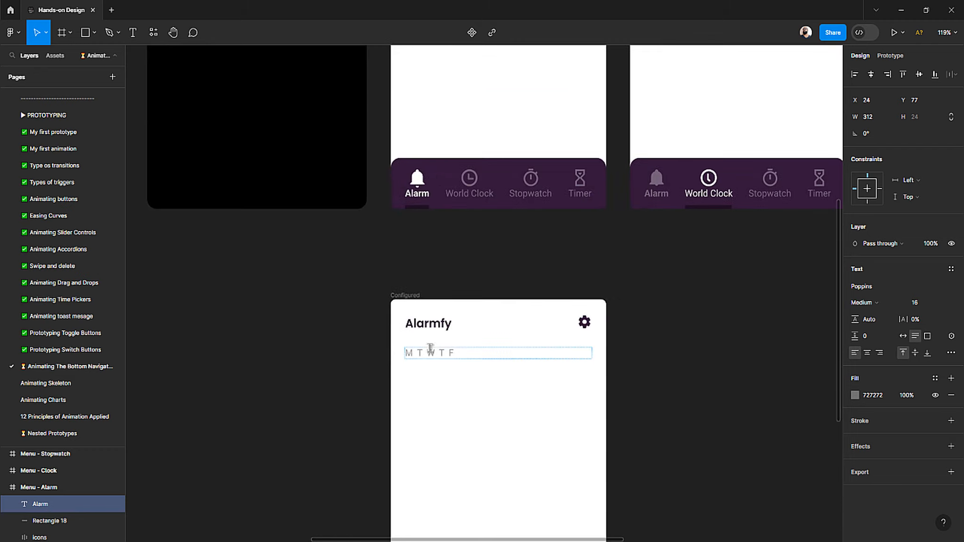
pyautogui.doubleClick(428, 352)
pyautogui.hotkey('ctrl', 'v')
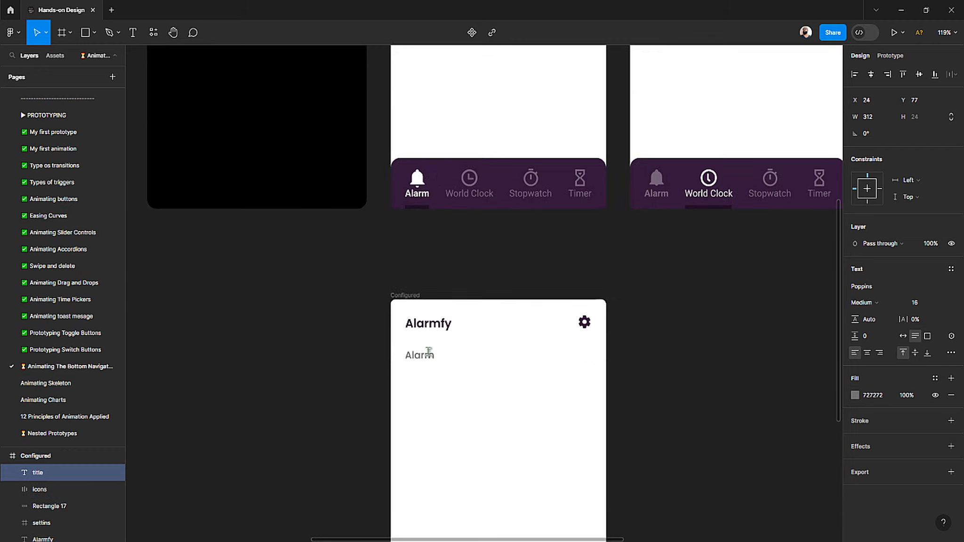
pyautogui.press('Escape')
pyautogui.scroll(-1, 345, 320)
pyautogui.click(345, 319)
pyautogui.scroll(-1, 447, 287)
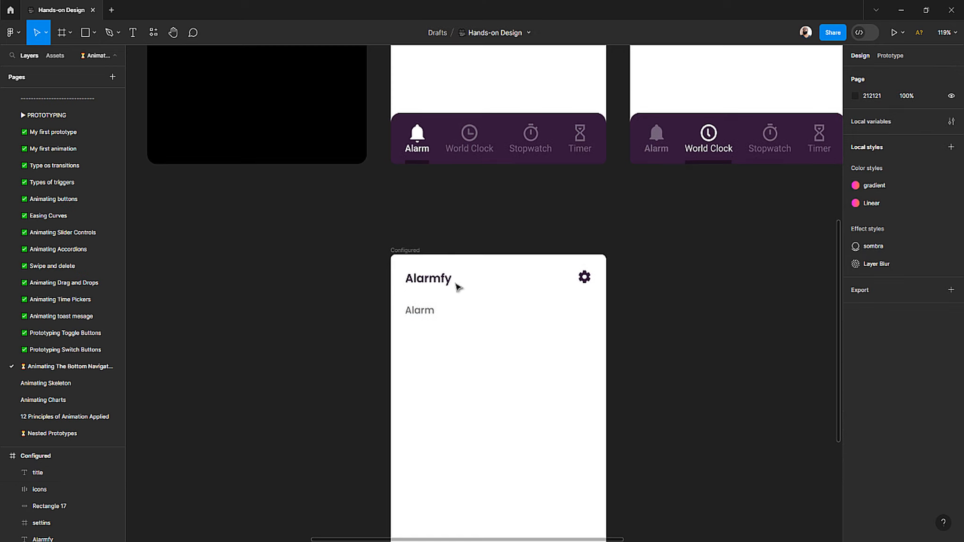
# Step: Inspect the new Alarm text's properties and compare the Configured frame's bottom navigation with the finished menu frames
pyautogui.click(426, 311)
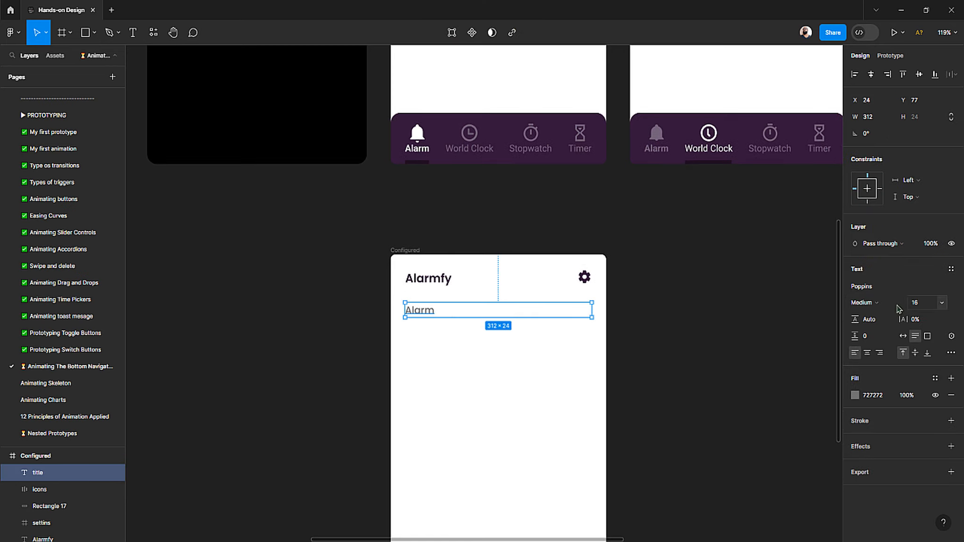
pyautogui.click(333, 306)
pyautogui.scroll(-6, 339, 301)
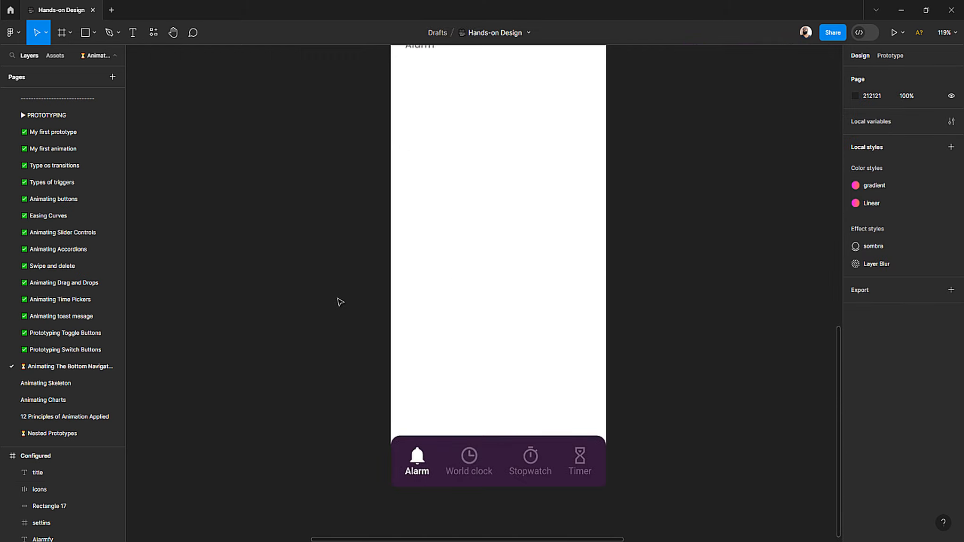
pyautogui.scroll(11, 339, 301)
pyautogui.scroll(-12, 342, 301)
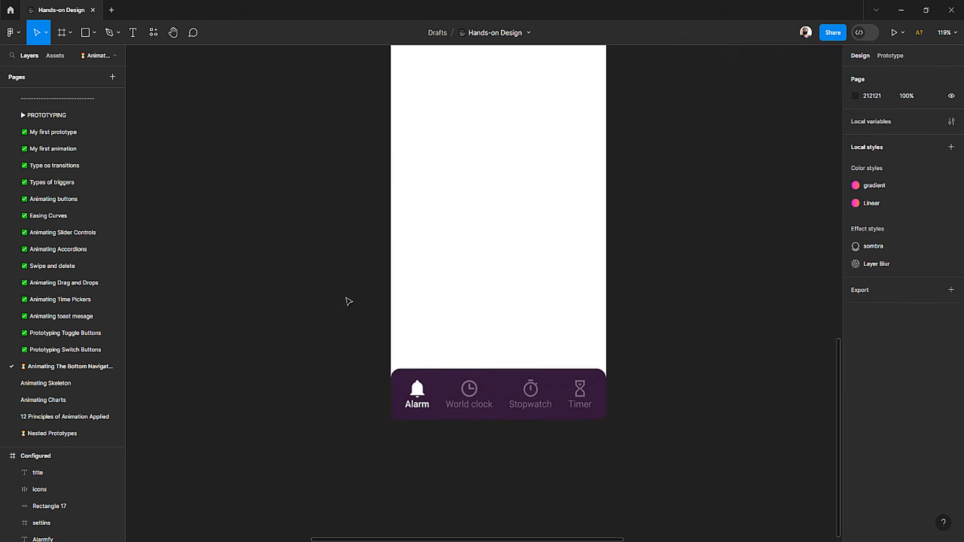
pyautogui.scroll(-3, 348, 301)
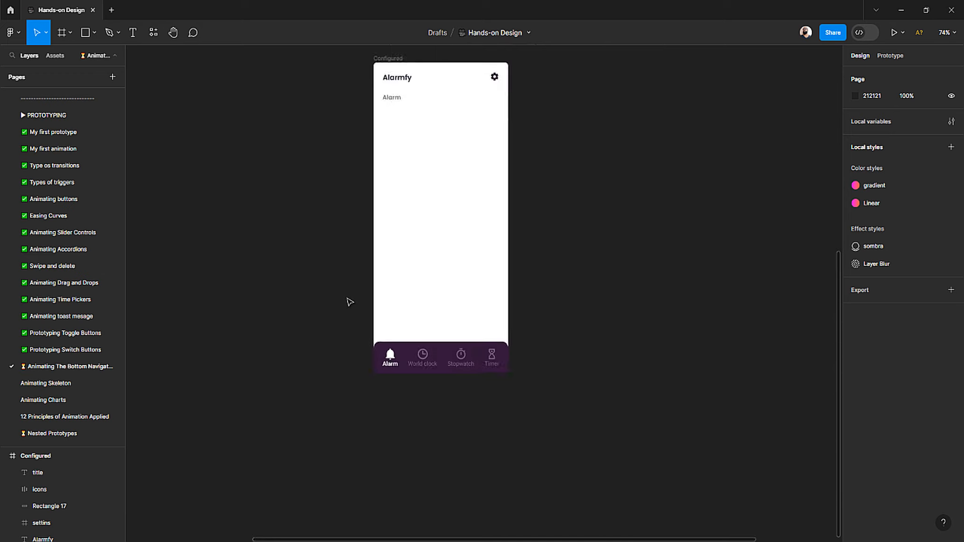
pyautogui.hscroll(-3, 443, 312)
pyautogui.scroll(-4, 463, 315)
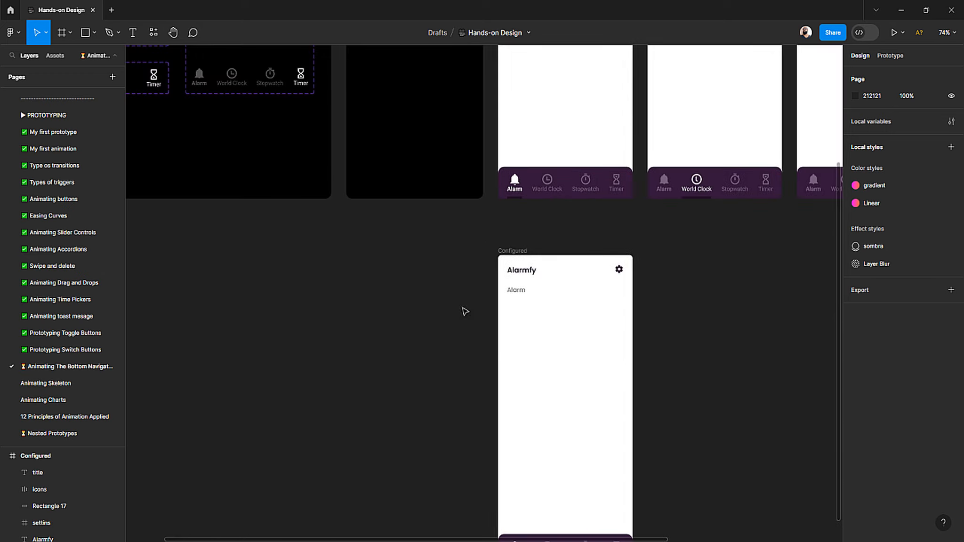
# Step: Duplicate the 40 × 6 indicator rectangle from the Menu - Alarm navigation bar into the Configured frame at X 24
pyautogui.scroll(5, 520, 210)
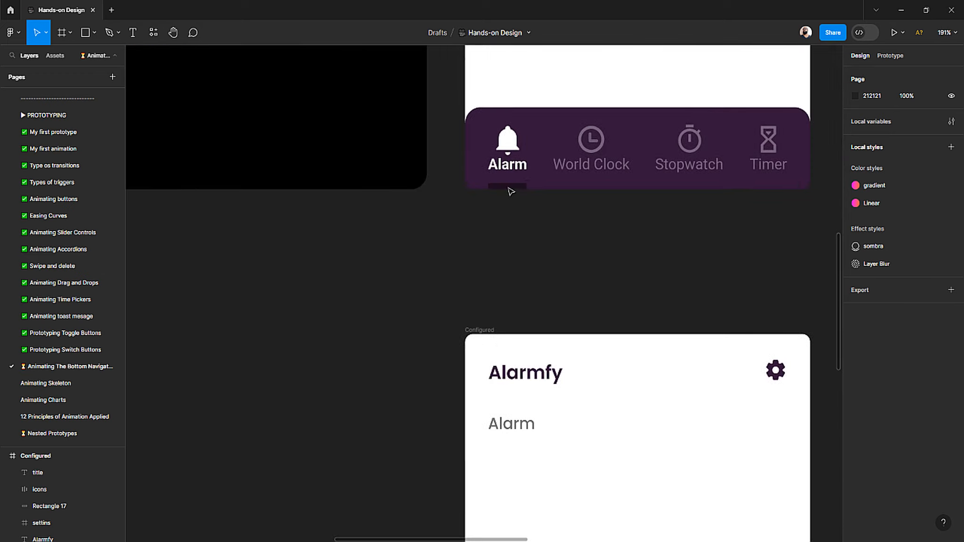
pyautogui.click(517, 189)
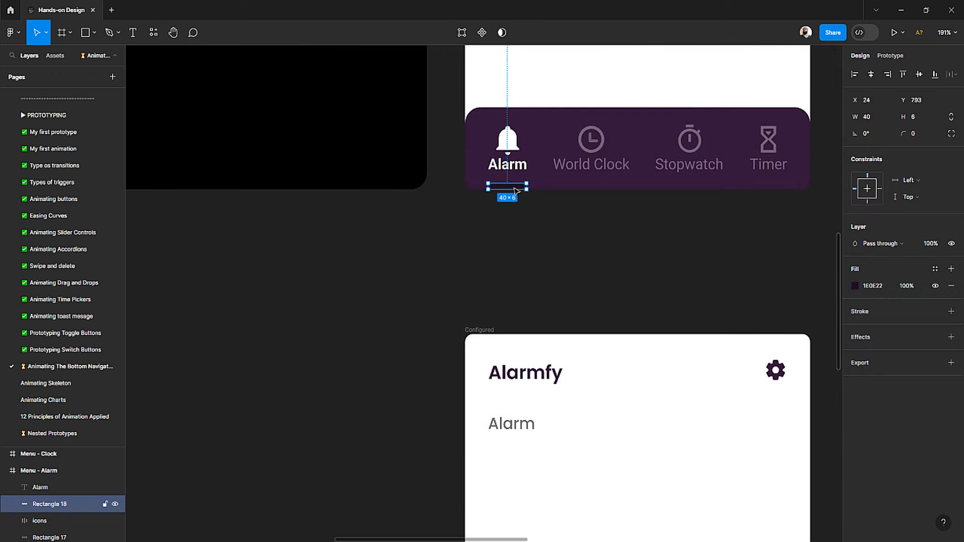
pyautogui.click(484, 217)
pyautogui.scroll(-4, 486, 211)
pyautogui.click(496, 155)
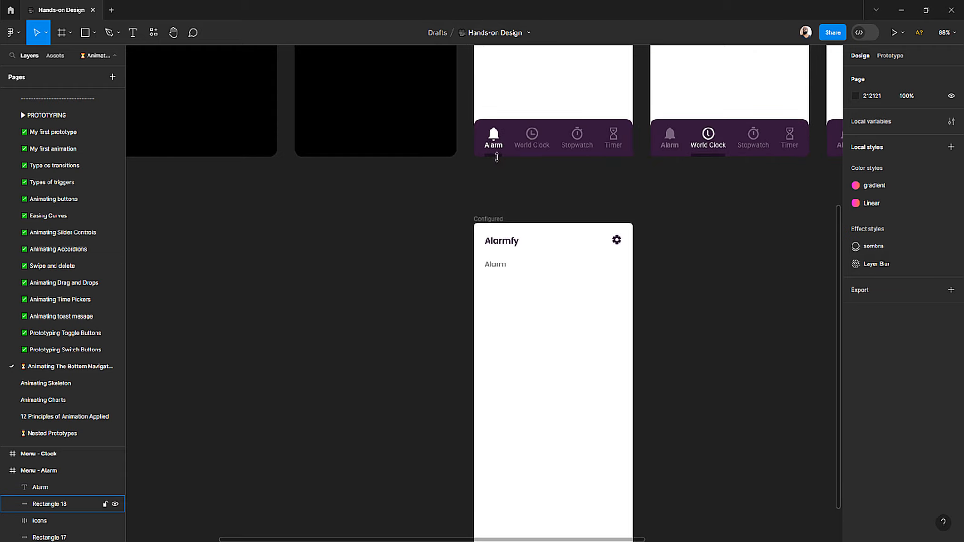
pyautogui.moveTo(497, 157); pyautogui.dragTo(498, 374)
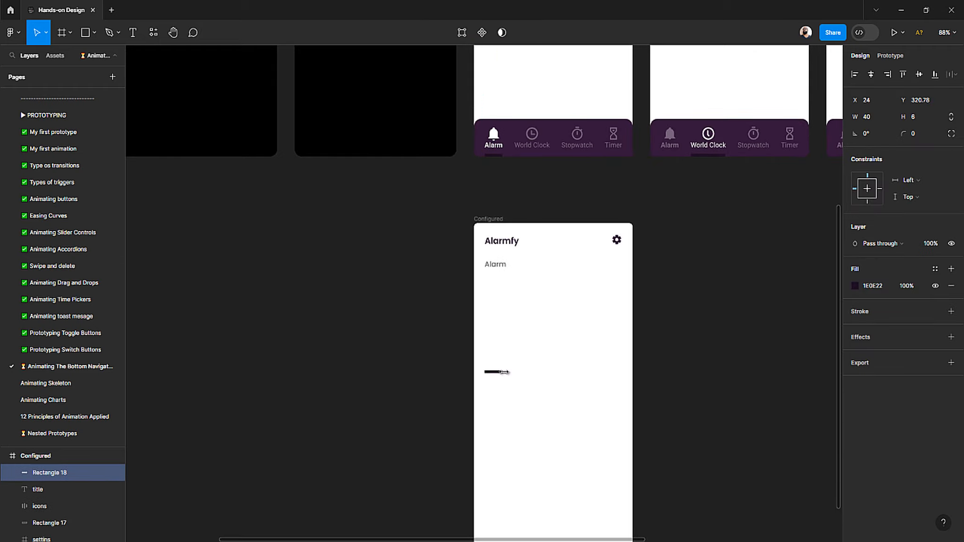
# Step: Rename the copied Rectangle 18 layer in the Configured frame as indicator
pyautogui.scroll(-4, 504, 372)
pyautogui.scroll(3, 492, 202)
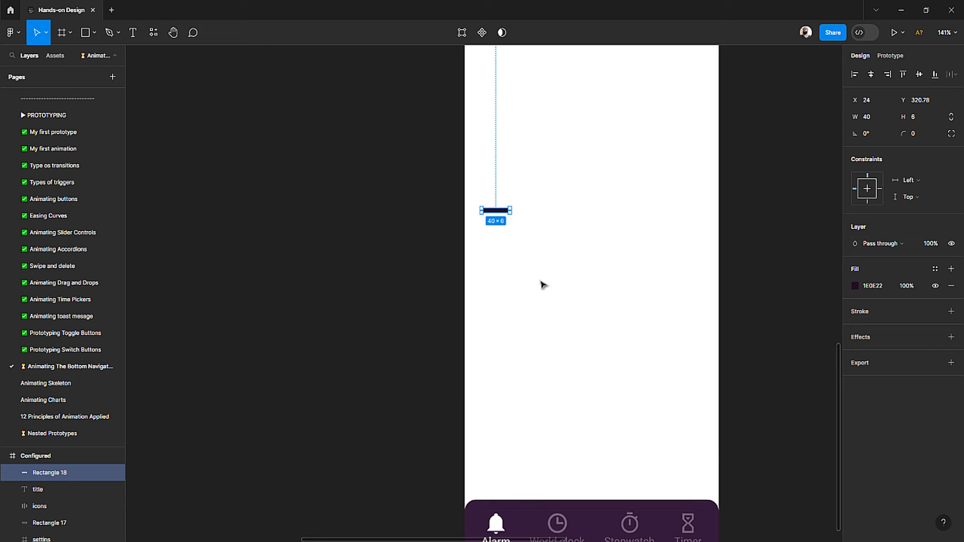
pyautogui.doubleClick(46, 473)
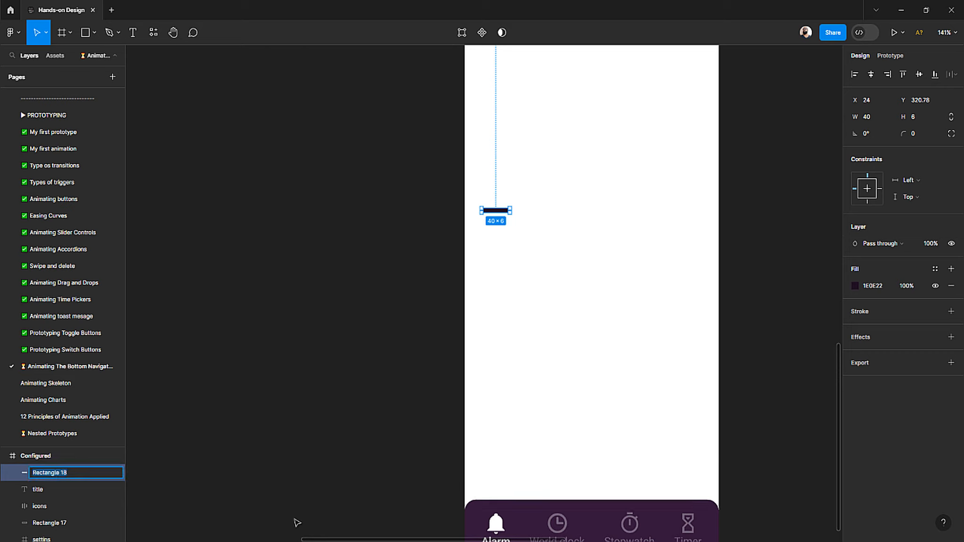
pyautogui.write('(')
pyautogui.press('Return')
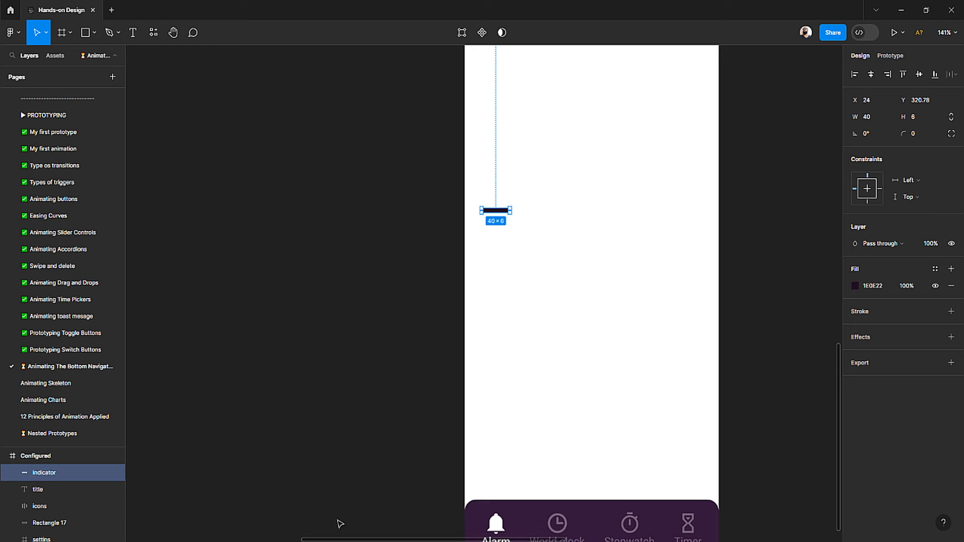
pyautogui.click(430, 239)
# Step: Position the indicator under the Alarm label, flush with the bottom edge of the Configured frame's navigation bar at X 24
pyautogui.scroll(-2, 447, 238)
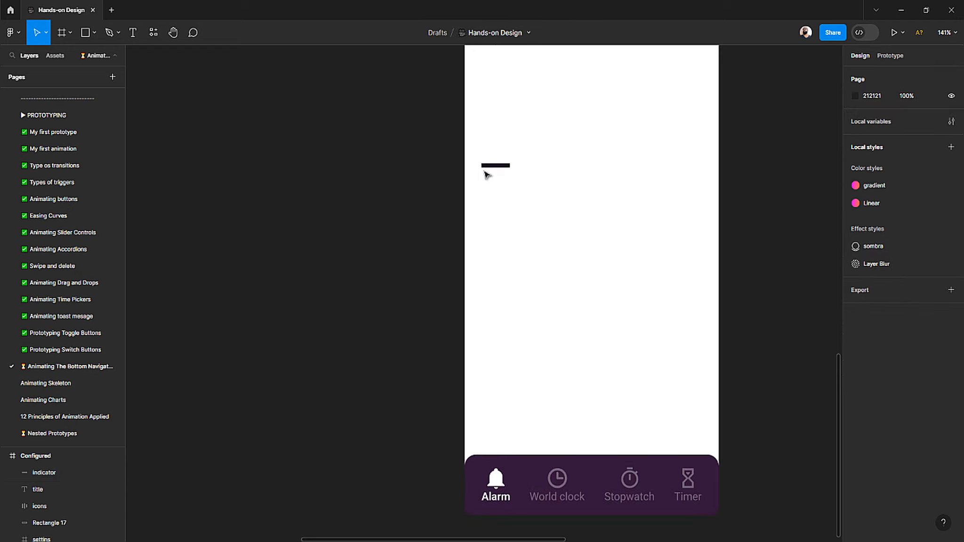
pyautogui.moveTo(489, 174); pyautogui.dragTo(516, 406)
pyautogui.scroll(3, 517, 407)
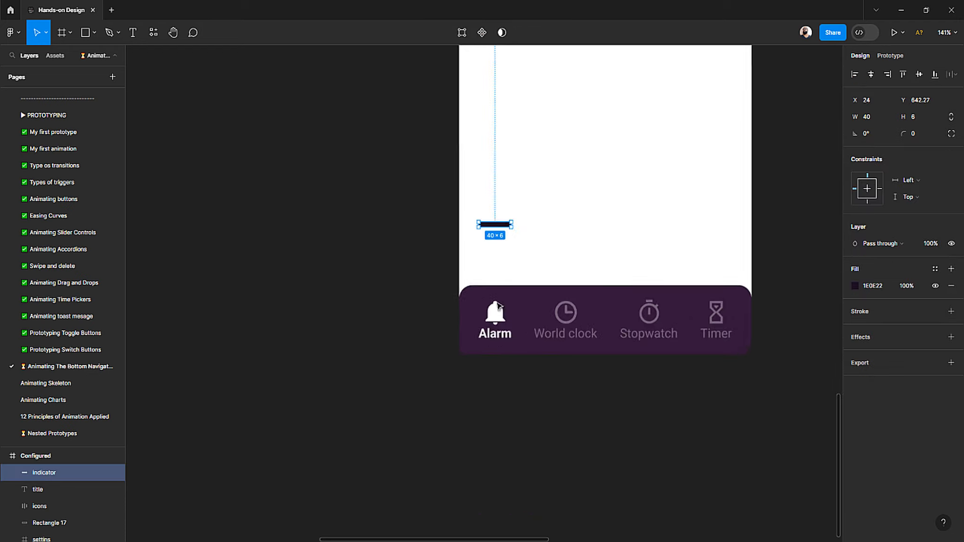
pyautogui.moveTo(487, 193); pyautogui.dragTo(496, 365)
pyautogui.rightClick(496, 365)
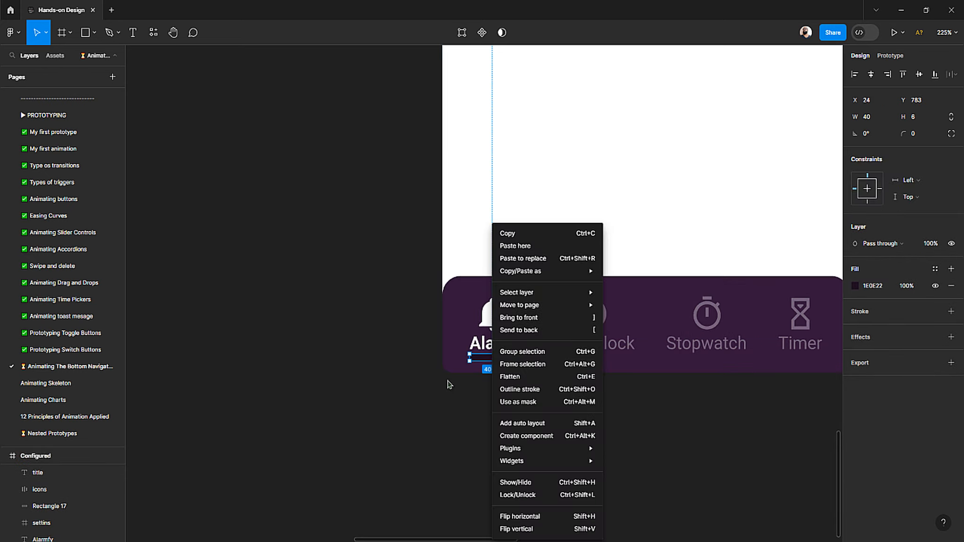
pyautogui.press('Escape')
pyautogui.scroll(5, 484, 376)
pyautogui.moveTo(508, 319); pyautogui.dragTo(504, 361)
pyautogui.click(501, 398)
# Step: Rename the Configured frame as Menu - Alarm, reusing the name of the finished alarm frame
pyautogui.scroll(-10, 500, 398)
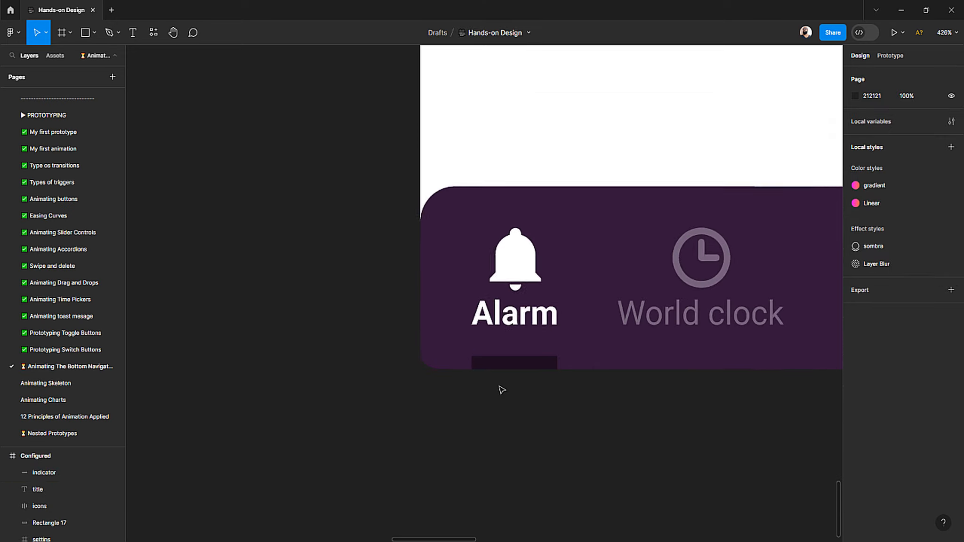
pyautogui.hscroll(2, 485, 400)
pyautogui.scroll(1, 338, 356)
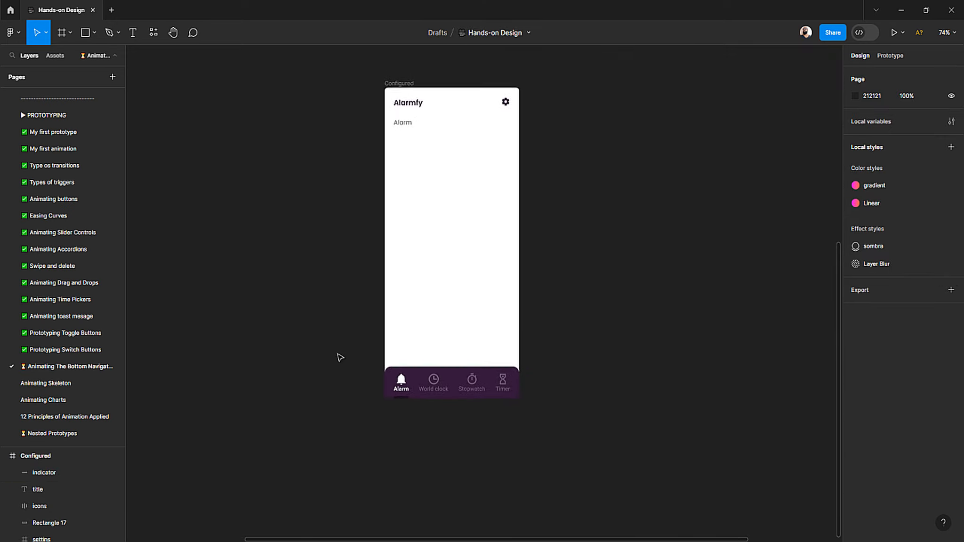
pyautogui.click(394, 111)
pyautogui.scroll(5, 366, 190)
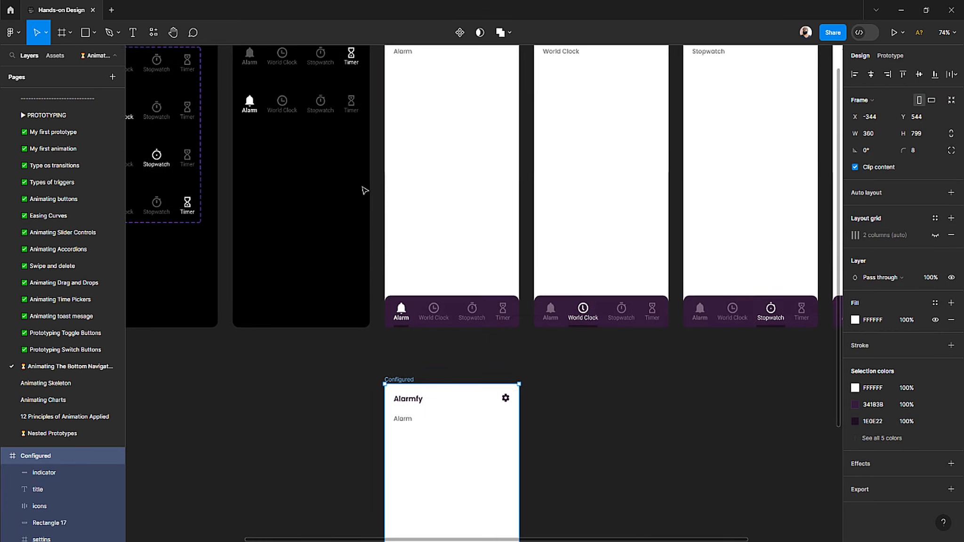
pyautogui.click(395, 179)
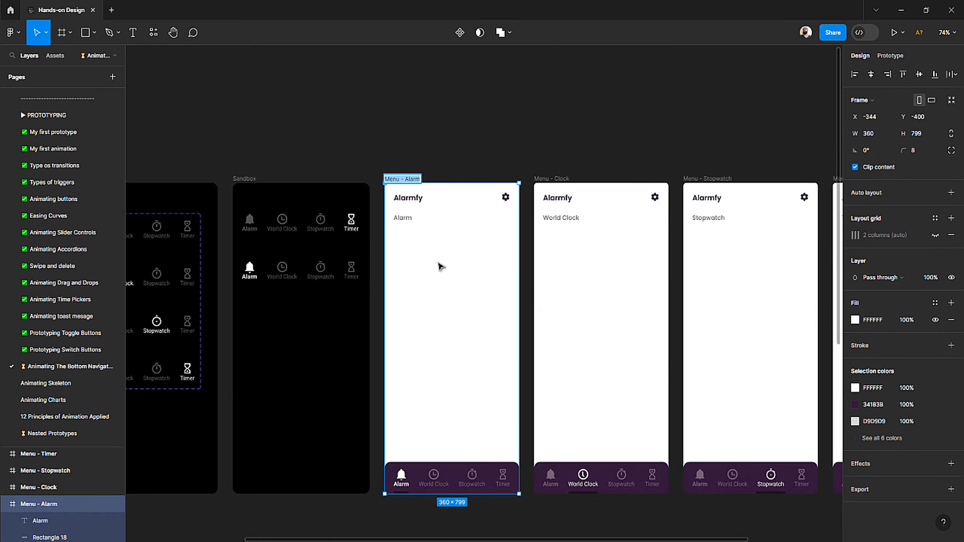
pyautogui.scroll(-5, 440, 283)
pyautogui.doubleClick(403, 328)
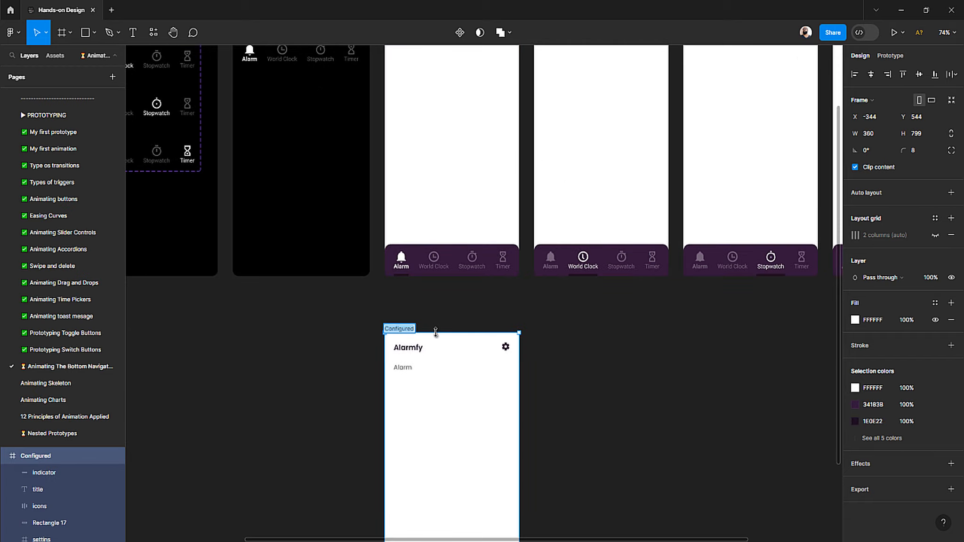
pyautogui.write('Menu - Alarm')
pyautogui.click(340, 347)
pyautogui.scroll(-5, 353, 344)
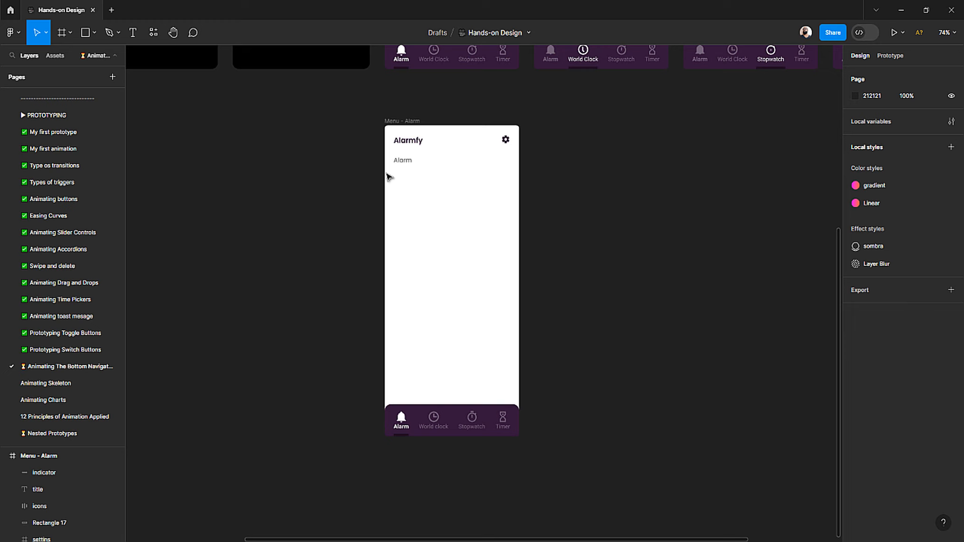
# Step: Duplicate the new Menu - Alarm frame to X 56, Y 544 and rename the copy Menu - Clock
pyautogui.click(392, 121)
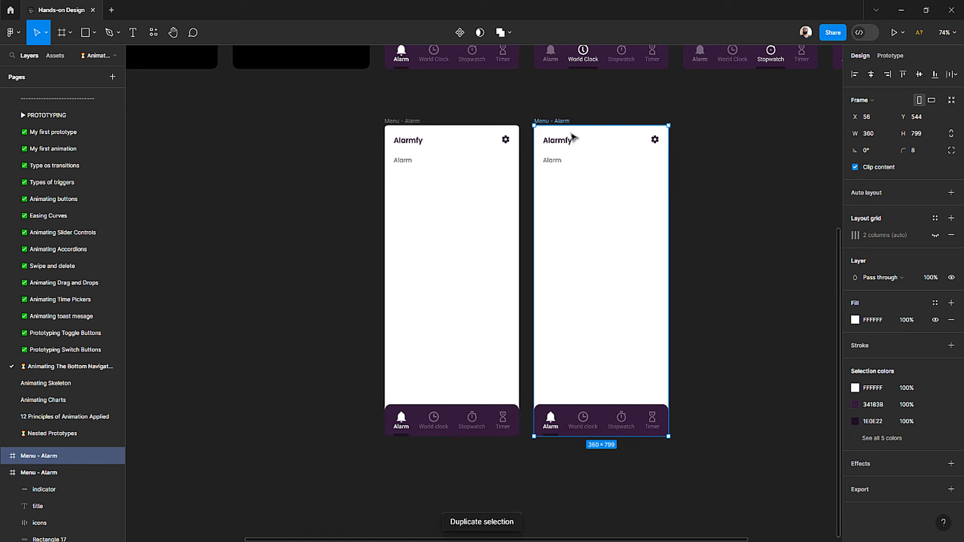
pyautogui.scroll(9, 559, 183)
pyautogui.doubleClick(558, 168)
pyautogui.hotkey('ctrl', 'c')
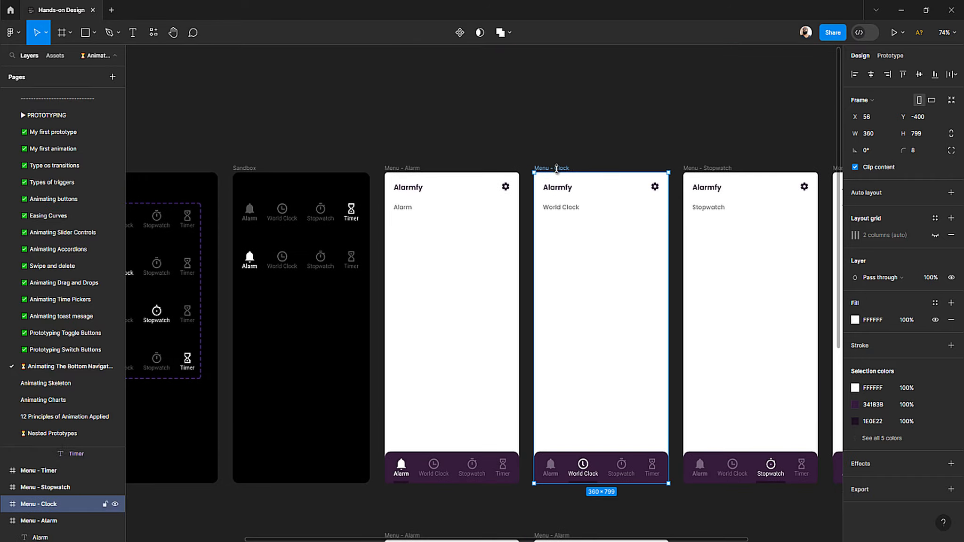
pyautogui.scroll(-5, 581, 170)
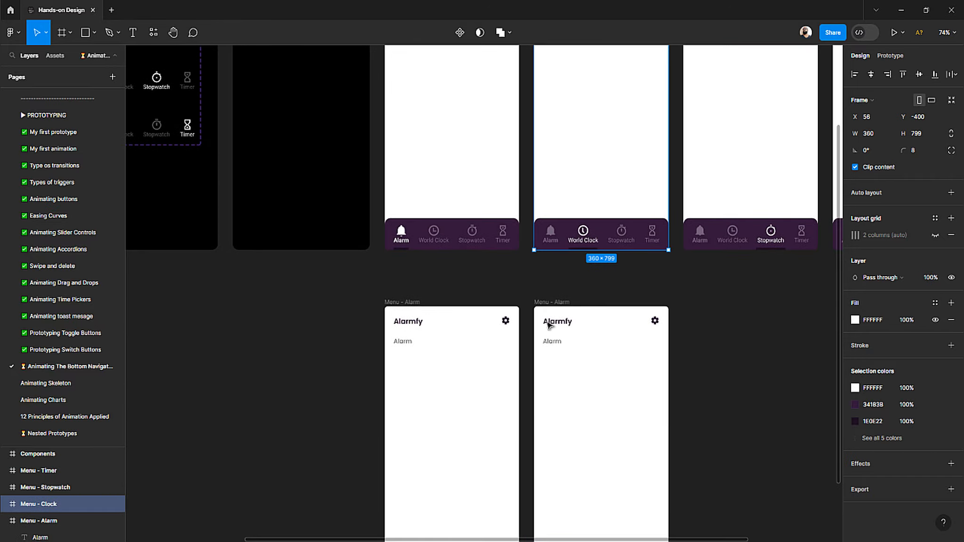
pyautogui.doubleClick(548, 303)
pyautogui.hotkey('ctrl', 'v')
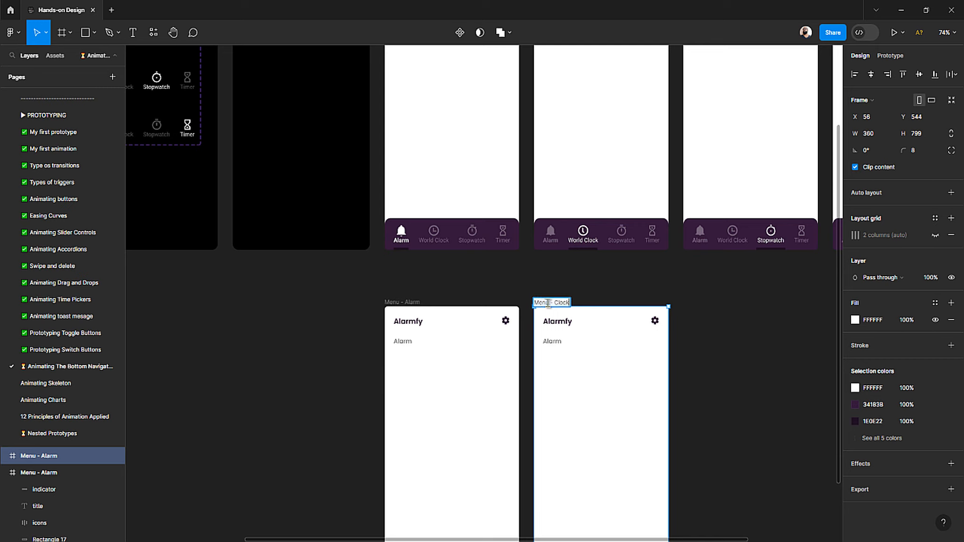
pyautogui.click(522, 288)
pyautogui.hscroll(2, 521, 288)
pyautogui.scroll(-1, 517, 285)
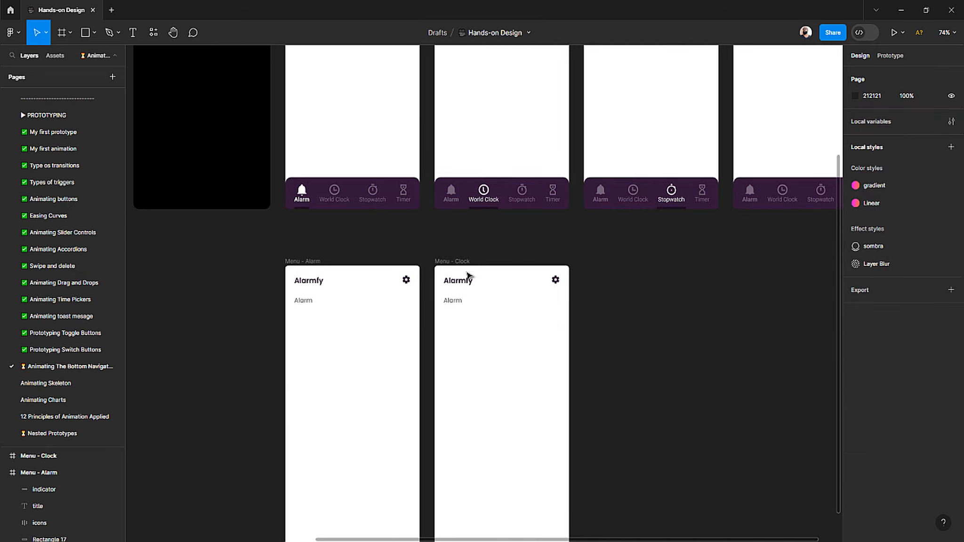
# Step: Duplicate the lower Menu - Clock frame to X 456, Y 544 and rename the copy Menu - Stopwatch
pyautogui.click(459, 264)
pyautogui.hotkey('ctrl', 'd')
pyautogui.scroll(-1, 466, 270)
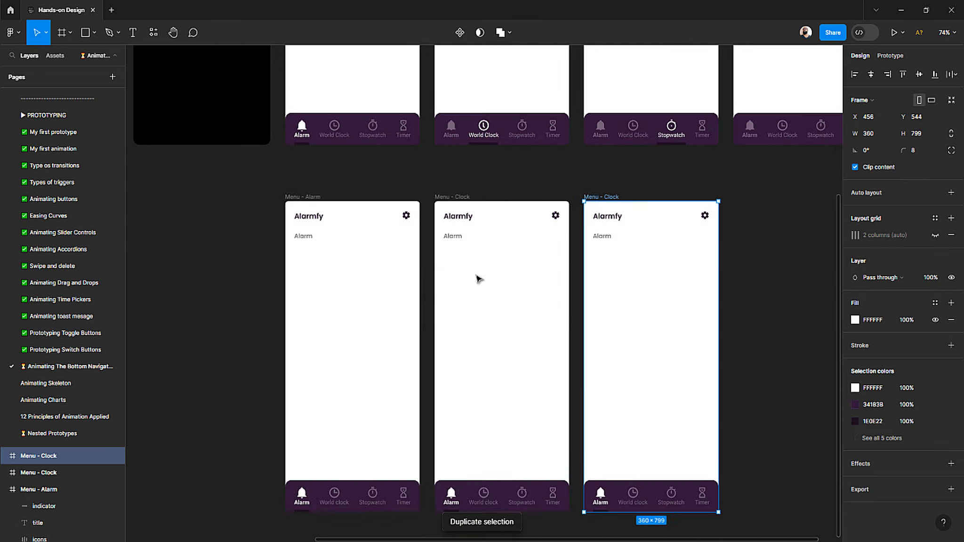
pyautogui.scroll(7, 509, 276)
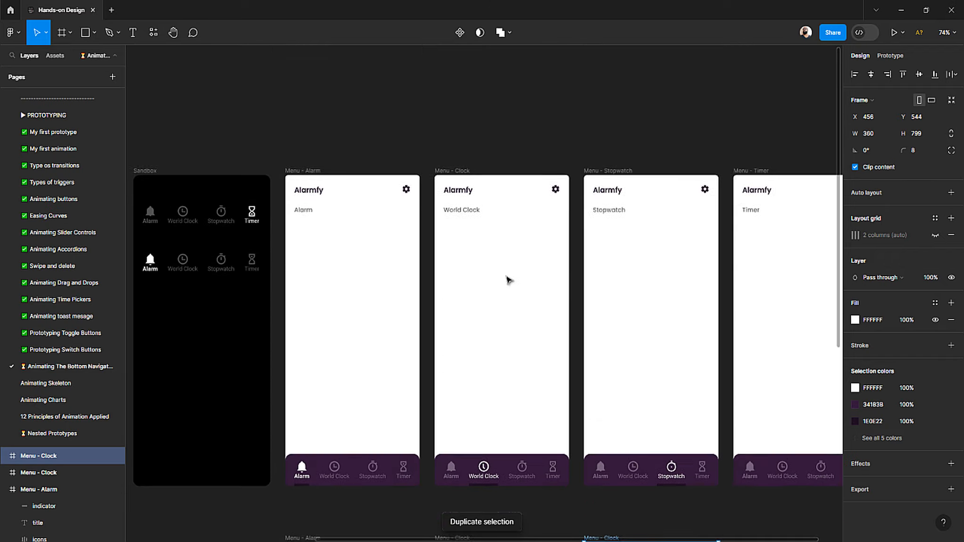
pyautogui.doubleClick(607, 269)
pyautogui.hotkey('ctrl', 'c')
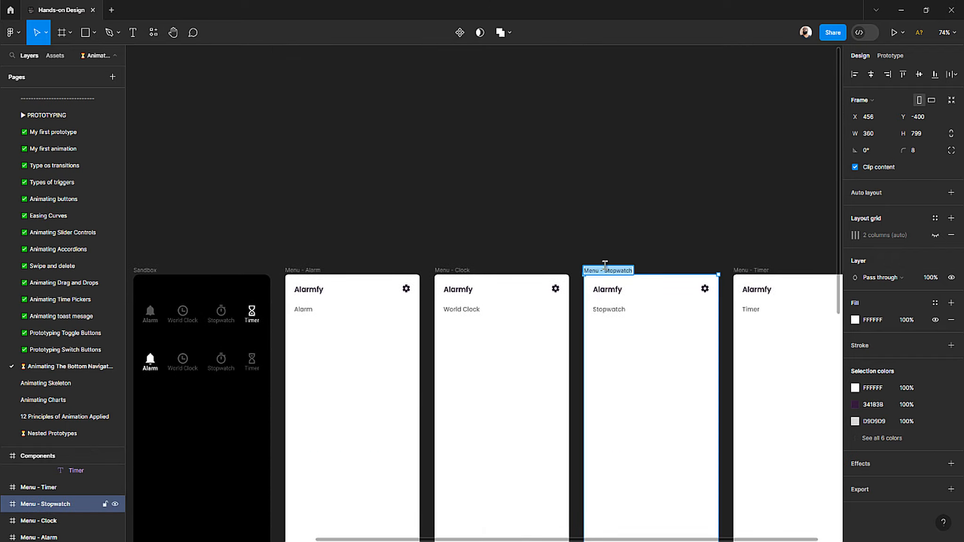
pyautogui.scroll(-5, 598, 291)
pyautogui.doubleClick(607, 304)
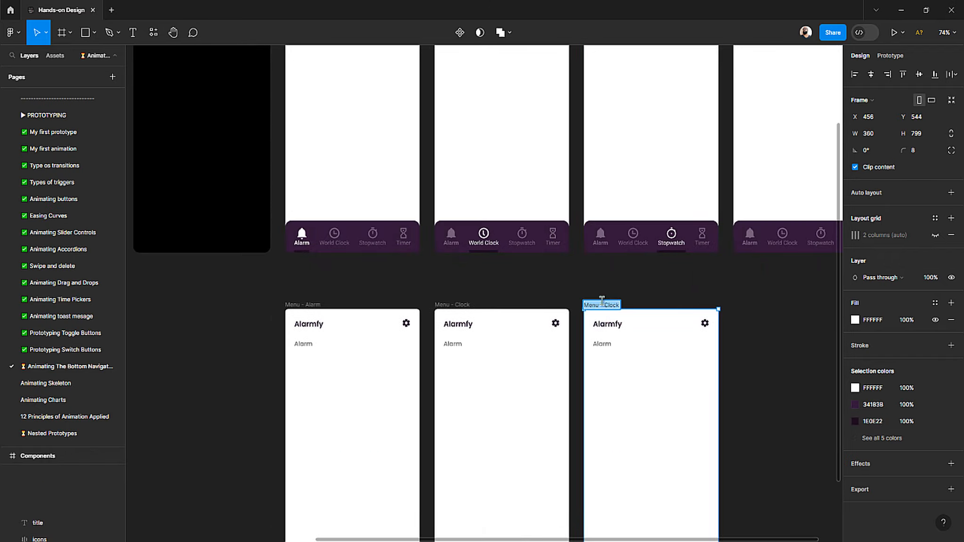
pyautogui.hotkey('ctrl', 'v')
pyautogui.click(539, 294)
# Step: Duplicate the lower Menu - Stopwatch frame to X 856, Y 544
pyautogui.scroll(2, 536, 299)
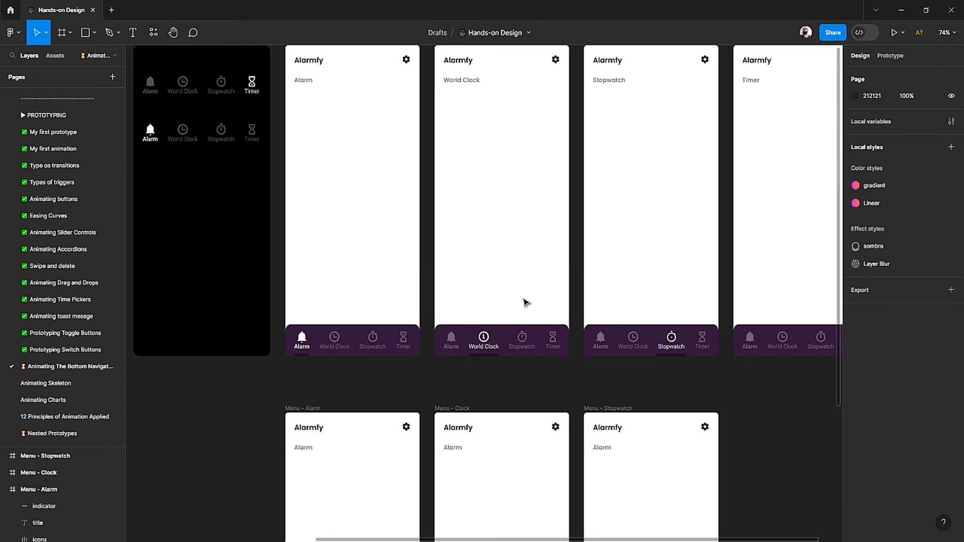
pyautogui.scroll(-1, 523, 301)
pyautogui.hscroll(1, 522, 301)
pyautogui.click(560, 367)
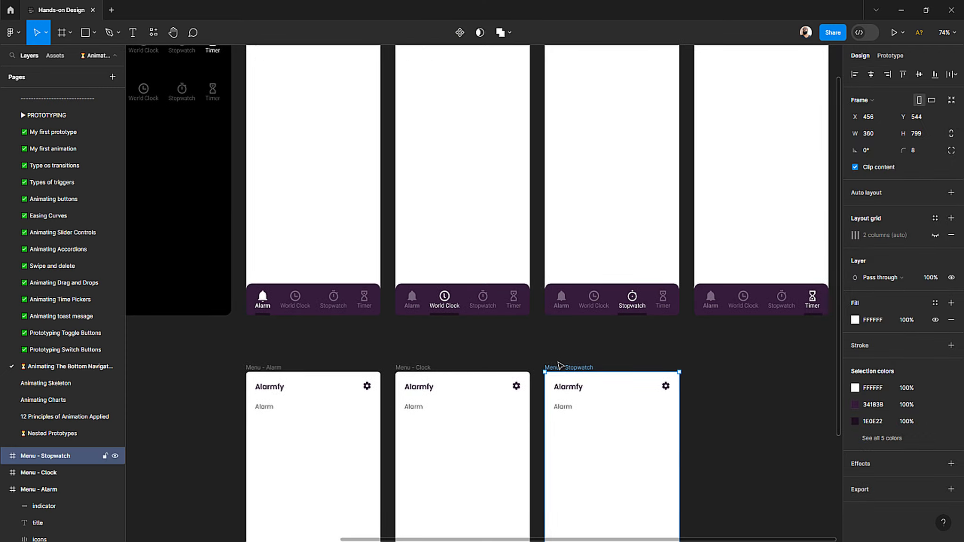
pyautogui.hotkey('ctrl', 'd')
pyautogui.scroll(-3, 558, 360)
pyautogui.hscroll(1, 556, 357)
pyautogui.hscroll(2, 613, 254)
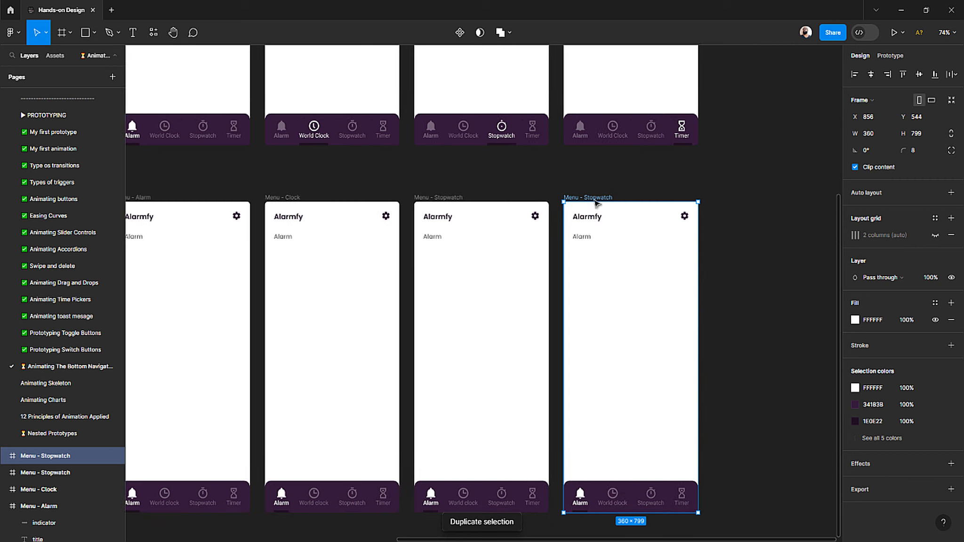
# Step: Rename the duplicated frame at X 856 as Menu - Timer, reusing the name of the finished timer frame
pyautogui.doubleClick(593, 197)
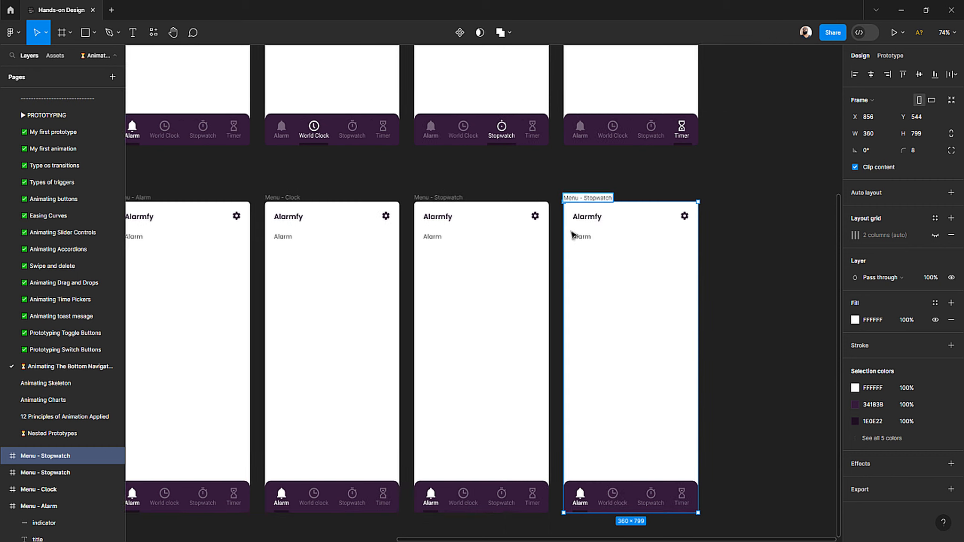
pyautogui.scroll(8, 569, 242)
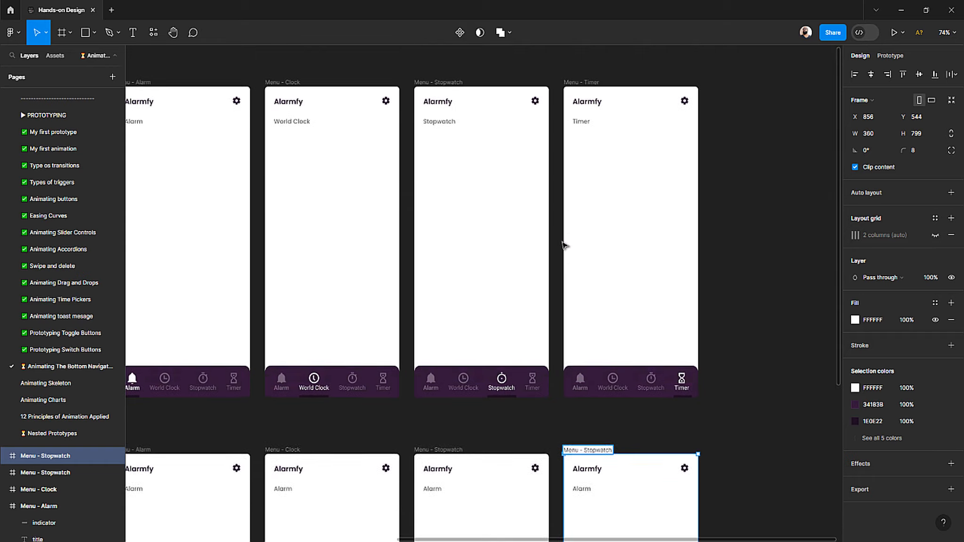
pyautogui.doubleClick(589, 182)
pyautogui.hotkey('ctrl', 'c')
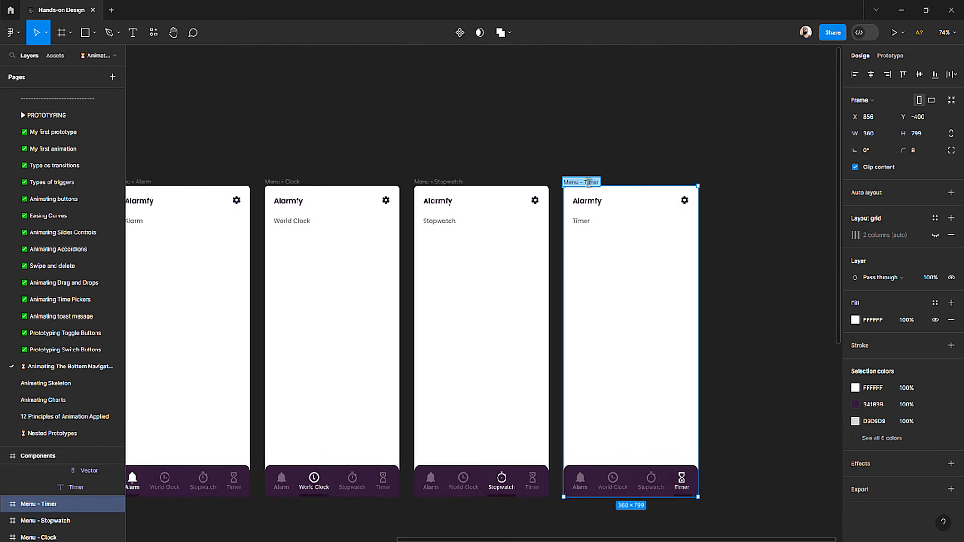
pyautogui.scroll(-6, 588, 235)
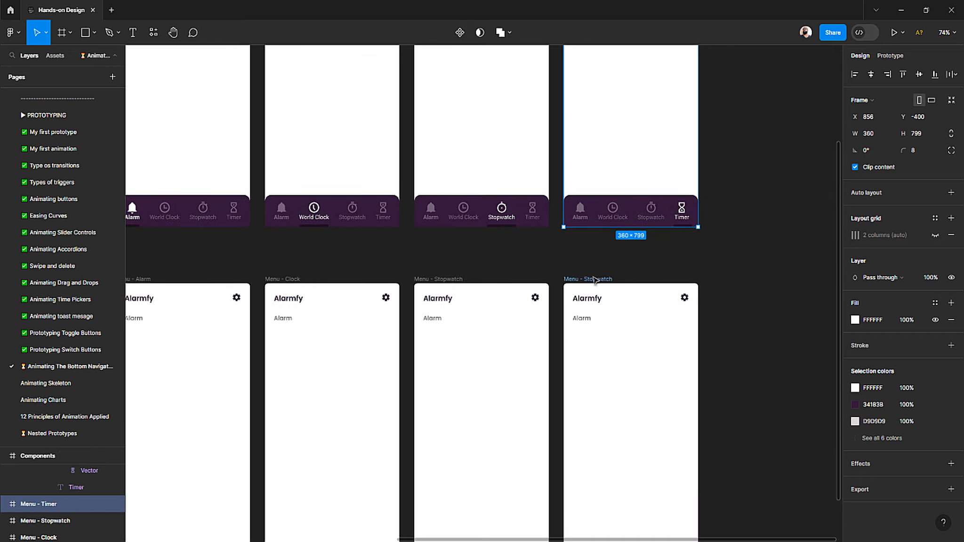
pyautogui.doubleClick(592, 278)
pyautogui.hotkey('ctrl', 'v')
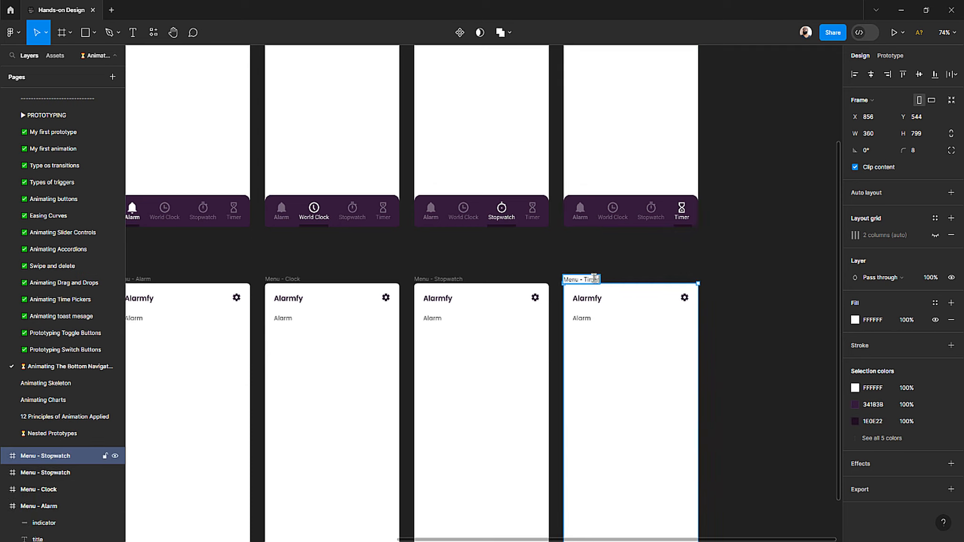
# Step: Replace the title text in the lower Menu - Timer frame with Timer, copied from the finished timer frame
pyautogui.scroll(4, 597, 282)
pyautogui.doubleClick(581, 134)
pyautogui.hotkey('ctrl', 'c')
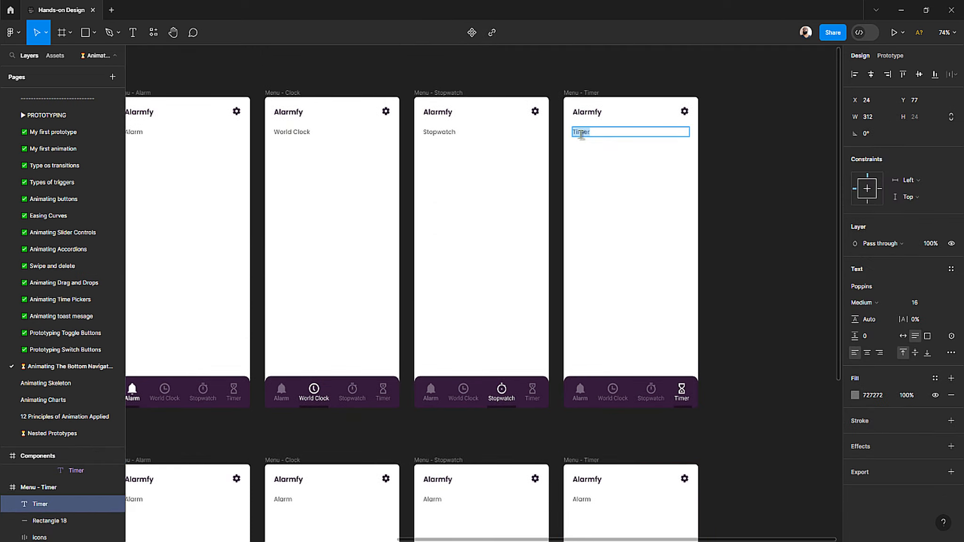
pyautogui.scroll(-4, 607, 381)
pyautogui.doubleClick(583, 333)
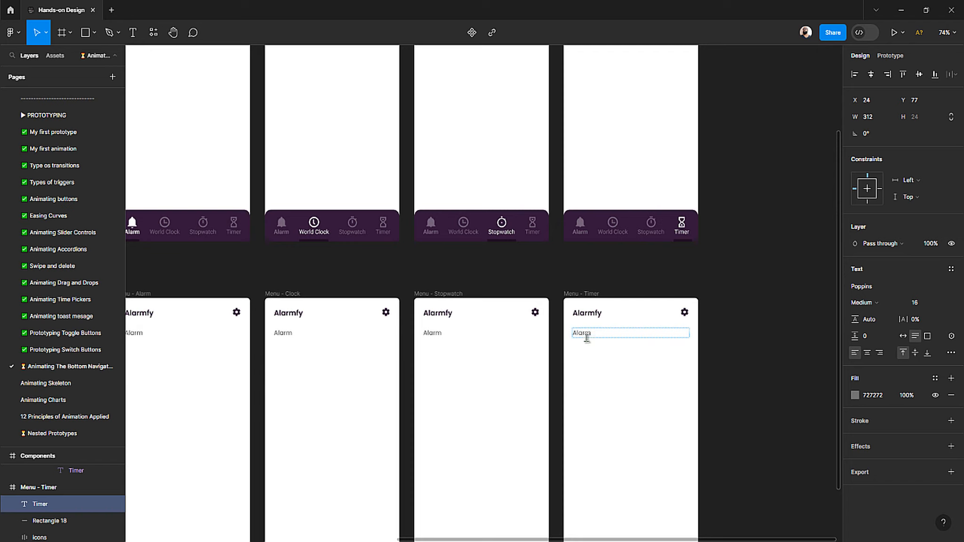
pyautogui.hotkey('ctrl', 'v')
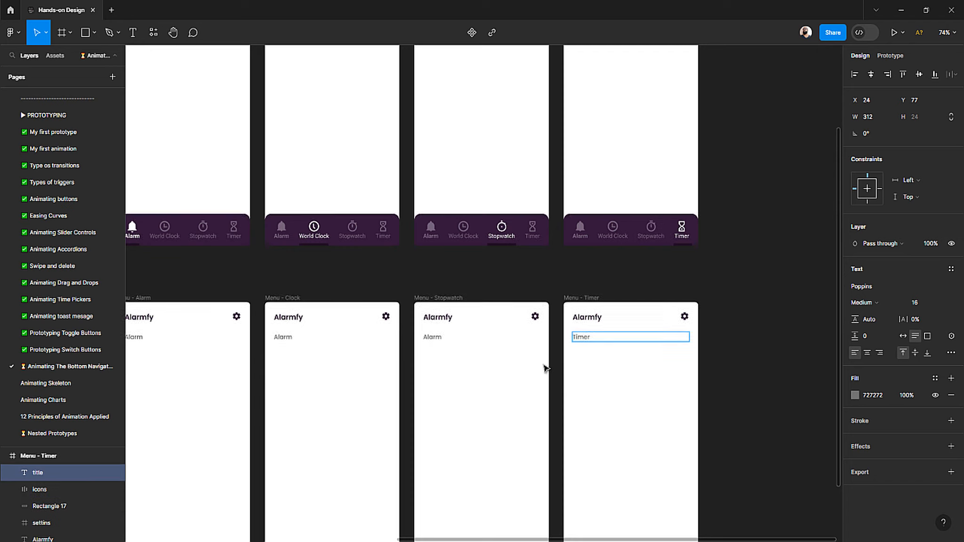
# Step: Replace the title text in the lower Menu - Stopwatch frame with Stopwatch, copied from the finished stopwatch frame
pyautogui.scroll(4, 544, 366)
pyautogui.doubleClick(428, 128)
pyautogui.hotkey('ctrl', 'c')
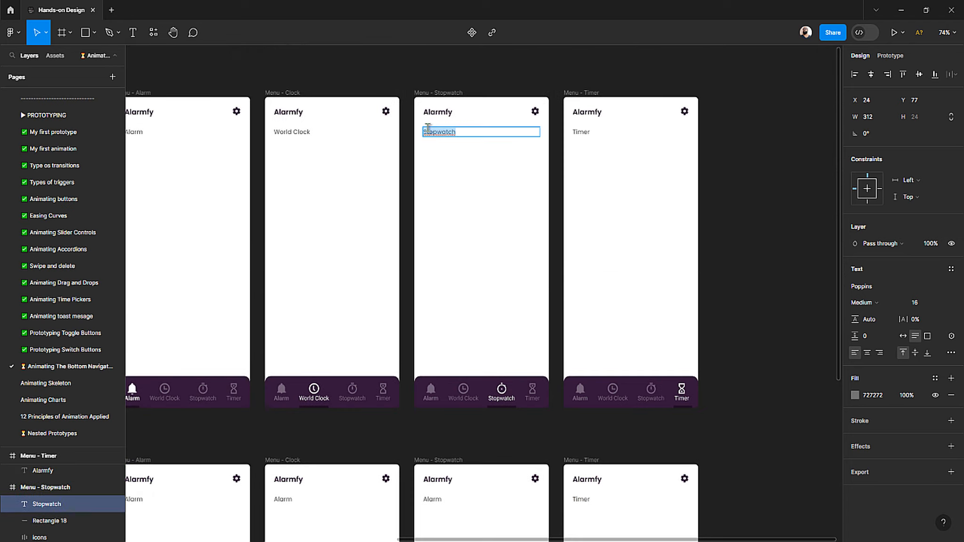
pyautogui.scroll(-4, 538, 323)
pyautogui.doubleClick(437, 333)
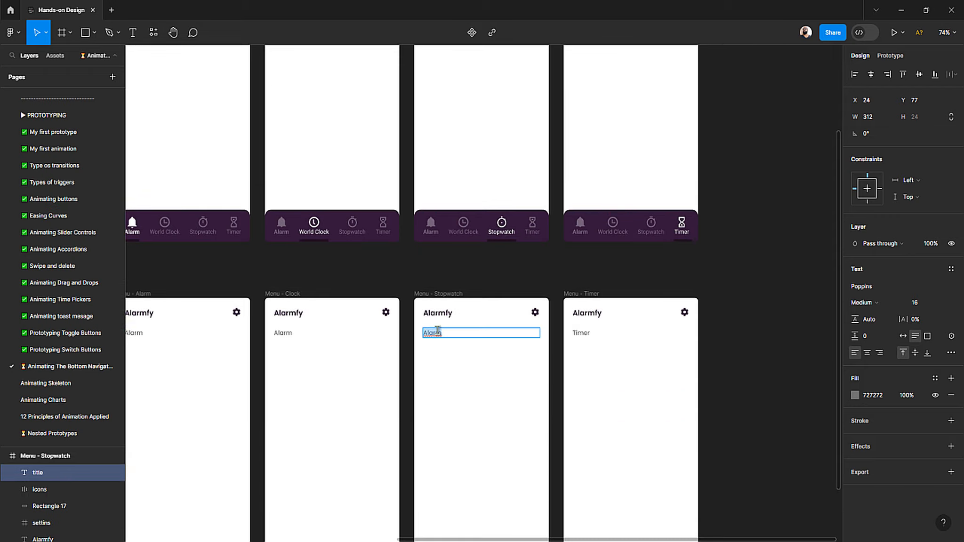
pyautogui.hotkey('ctrl', 'v')
# Step: Replace the title text in the lower Menu - Clock frame with World Clock
pyautogui.hscroll(-5, 453, 327)
pyautogui.scroll(4, 546, 114)
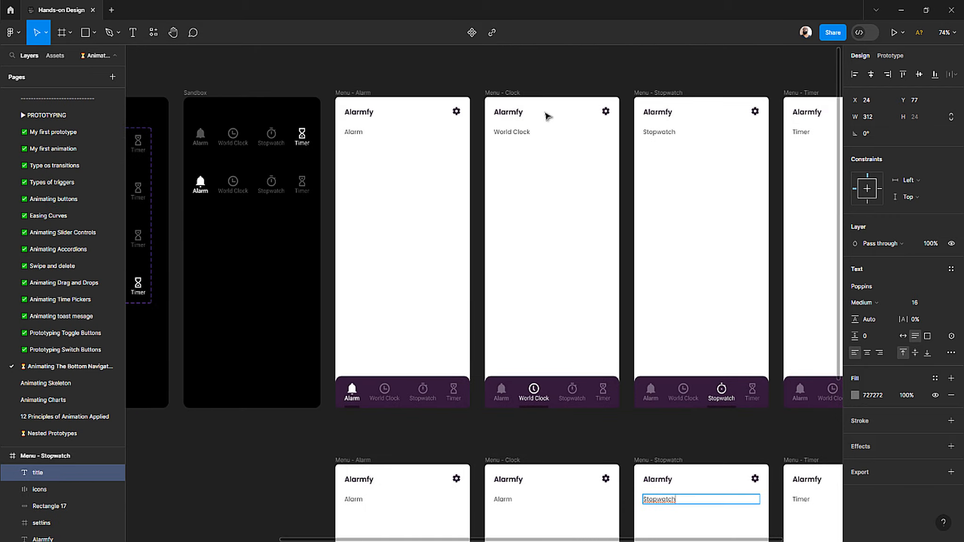
pyautogui.doubleClick(522, 127)
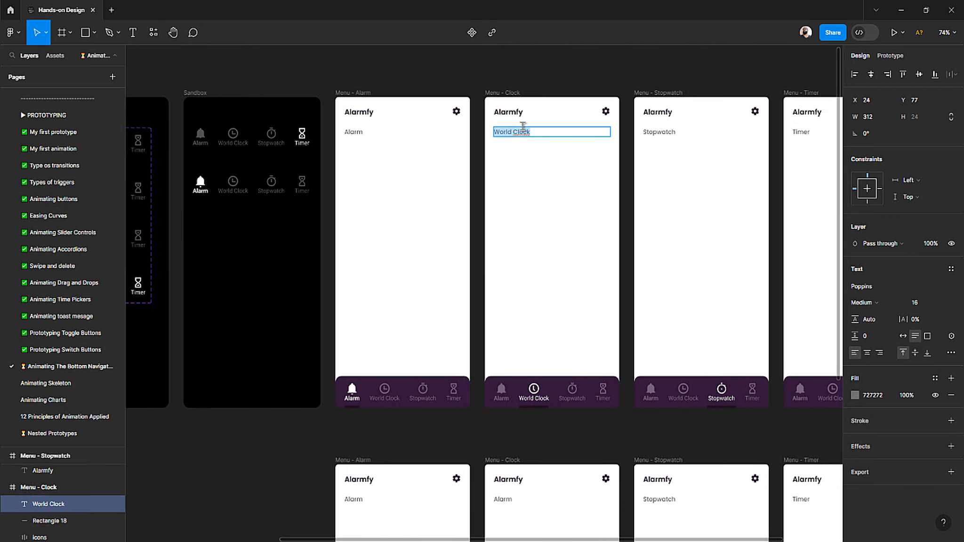
pyautogui.scroll(-4, 514, 358)
pyautogui.doubleClick(502, 333)
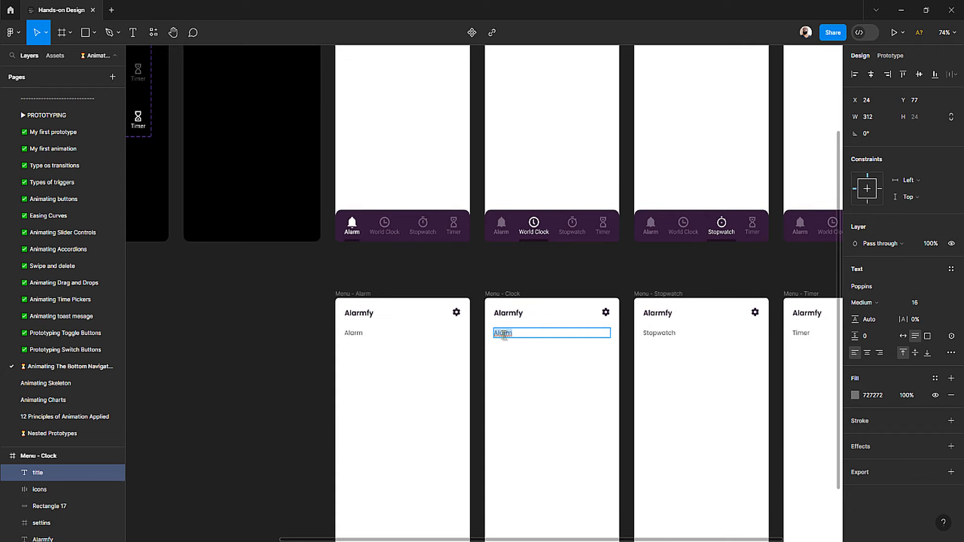
pyautogui.rightClick(504, 338)
pyautogui.press('Escape')
pyautogui.write('World Clock')
pyautogui.press('Escape')
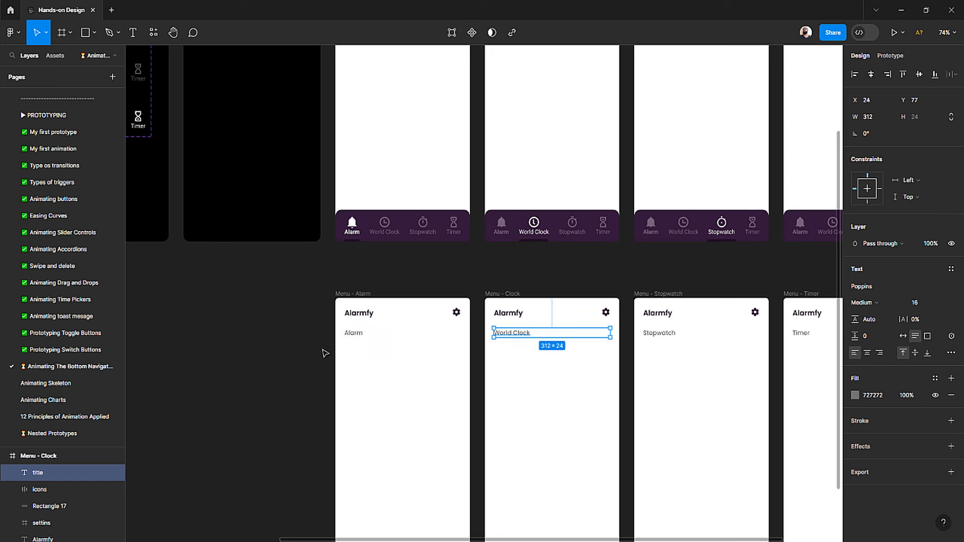
# Step: Copy the icons row from the lower Menu - Alarm frame onto the empty canvas at about X -1022, Y 696
pyautogui.scroll(-5, 325, 353)
pyautogui.hscroll(-3, 299, 342)
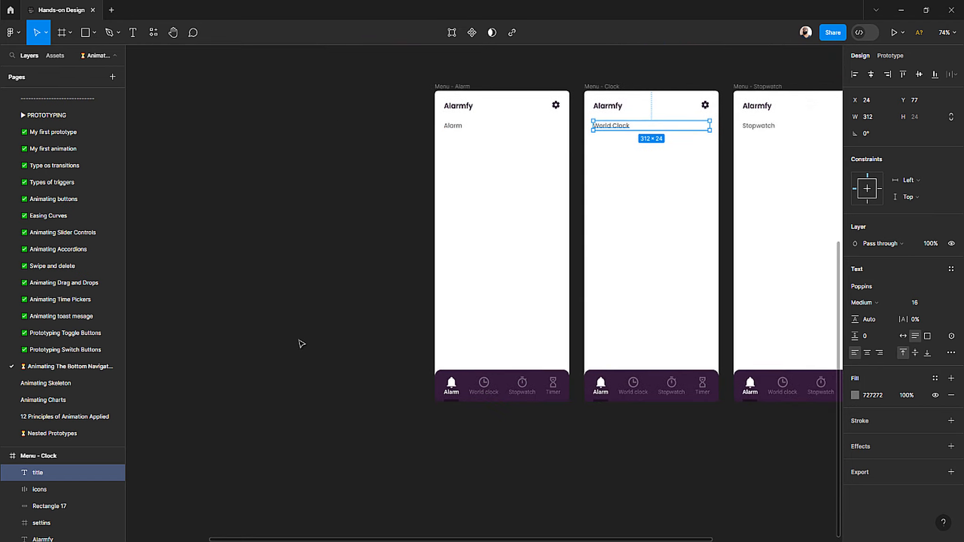
pyautogui.scroll(5, 301, 347)
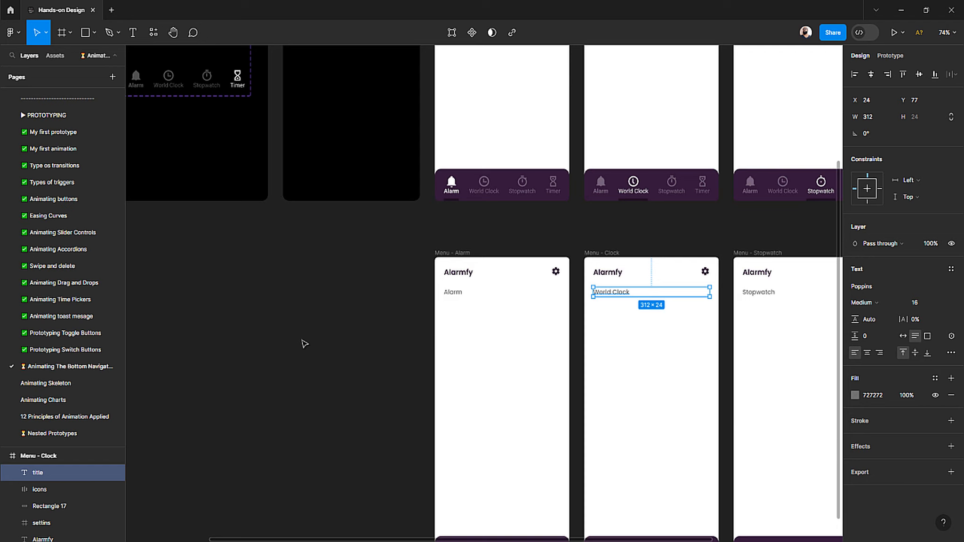
pyautogui.click(305, 344)
pyautogui.scroll(-3, 499, 392)
pyautogui.hscroll(-1, 506, 398)
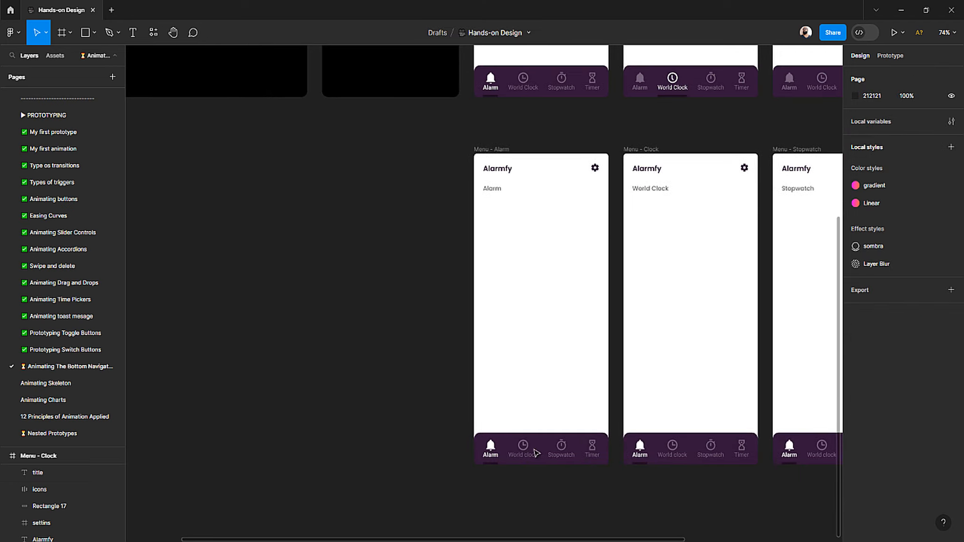
pyautogui.doubleClick(526, 449)
pyautogui.click(378, 444)
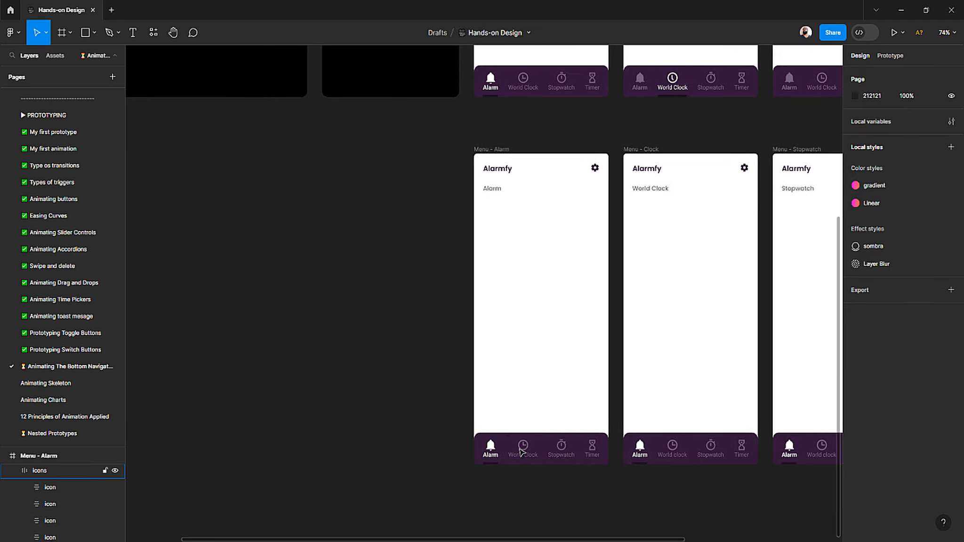
pyautogui.click(523, 453)
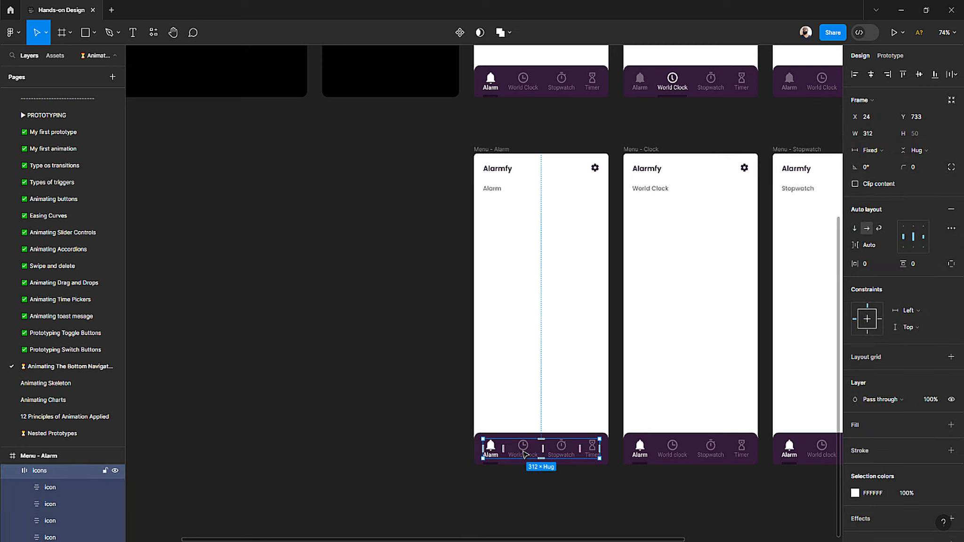
pyautogui.moveTo(527, 453); pyautogui.dragTo(263, 225)
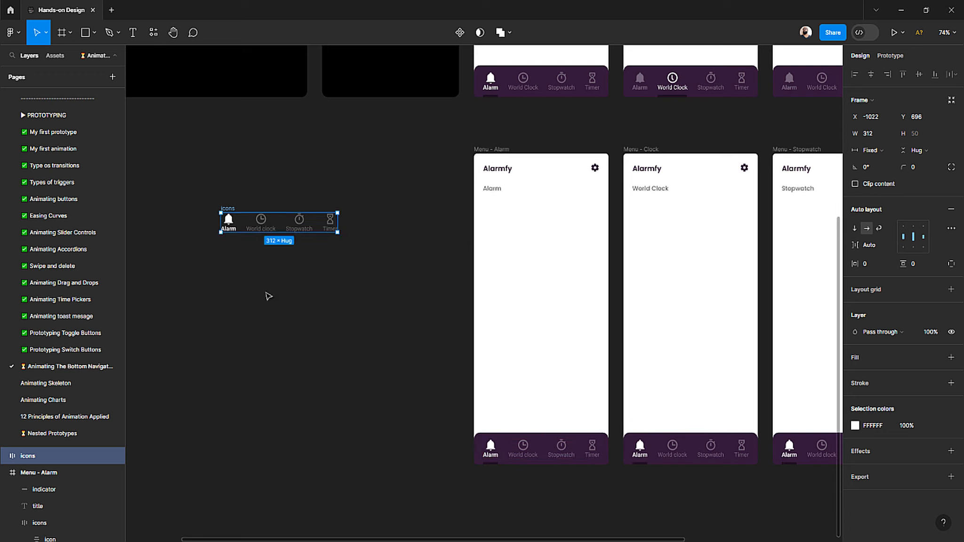
# Step: Move the copied icons row to about X -839, Y 592, below the Components and Sandbox frames
pyautogui.click(339, 311)
pyautogui.hscroll(-1, 344, 313)
pyautogui.scroll(5, 344, 313)
pyautogui.hscroll(-2, 344, 313)
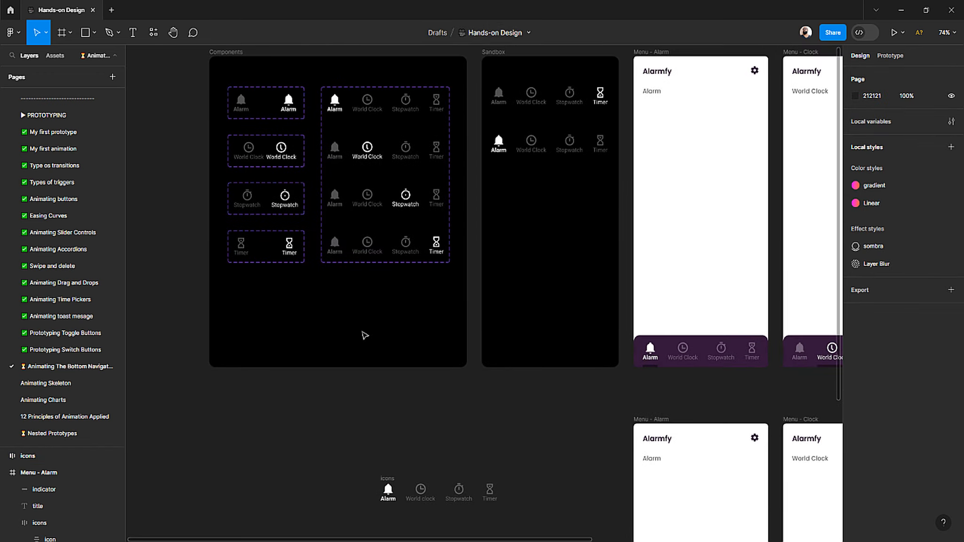
pyautogui.scroll(-1, 367, 337)
pyautogui.hscroll(-3, 377, 341)
pyautogui.scroll(1, 390, 347)
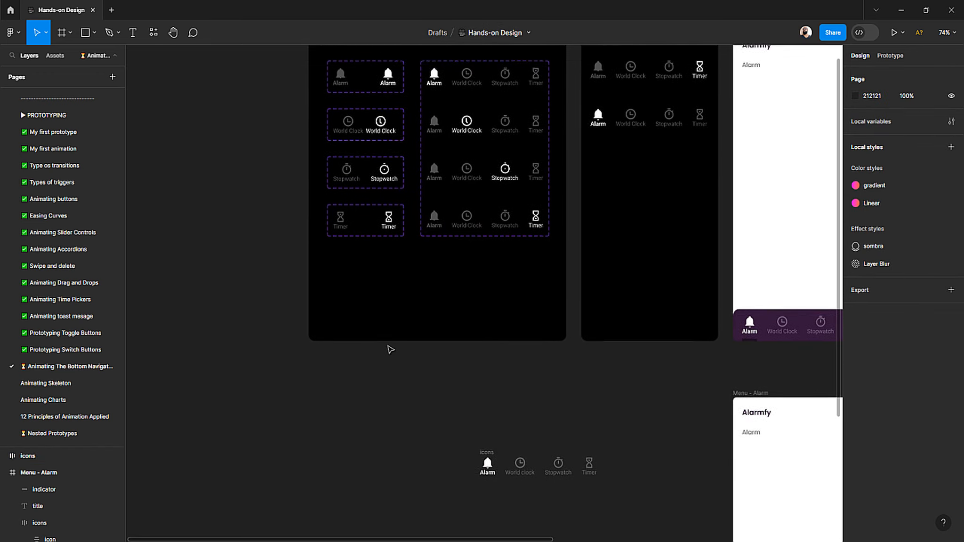
pyautogui.scroll(-3, 393, 351)
pyautogui.scroll(2, 482, 329)
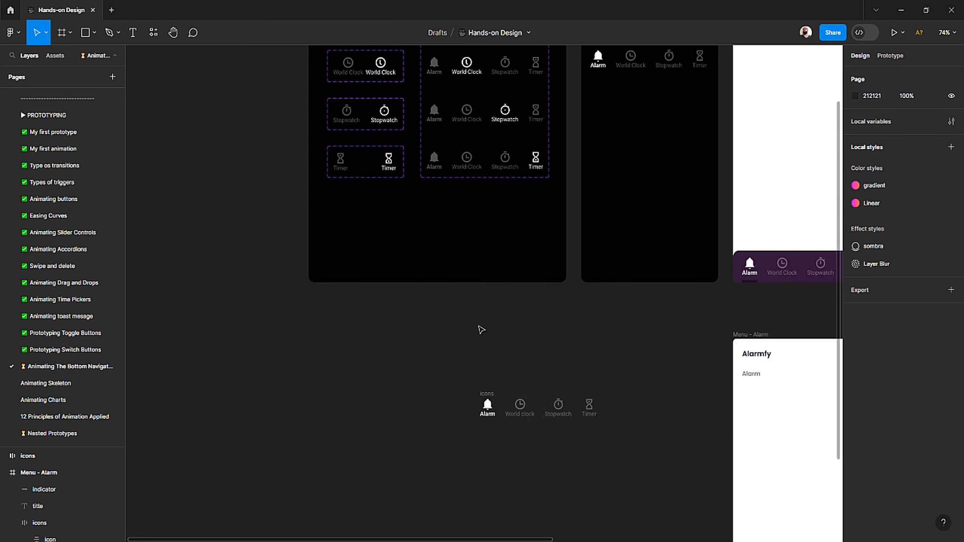
pyautogui.moveTo(492, 395); pyautogui.dragTo(560, 354)
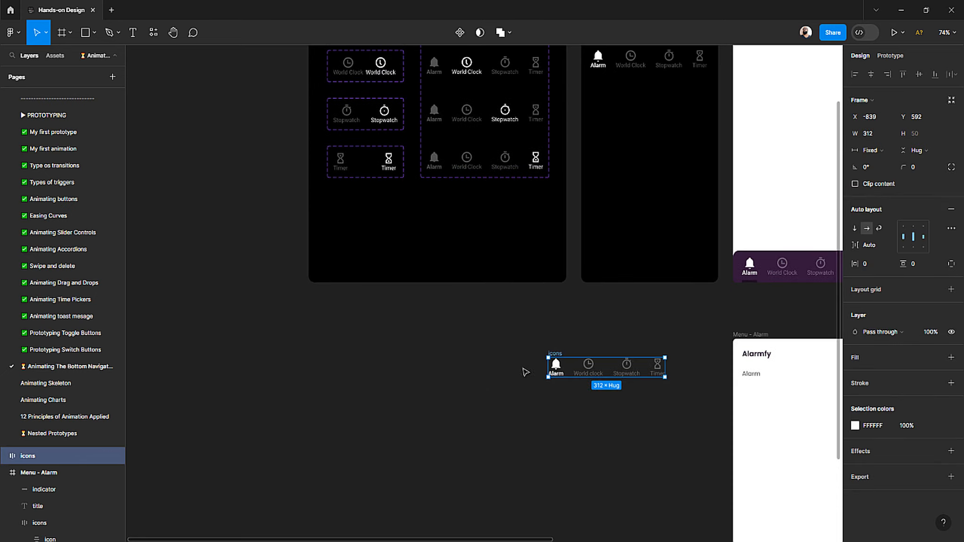
# Step: Copy the Alarm icon group out of the loose icons row onto the empty canvas at about X -1131, Y 588
pyautogui.click(542, 370)
pyautogui.doubleClick(556, 367)
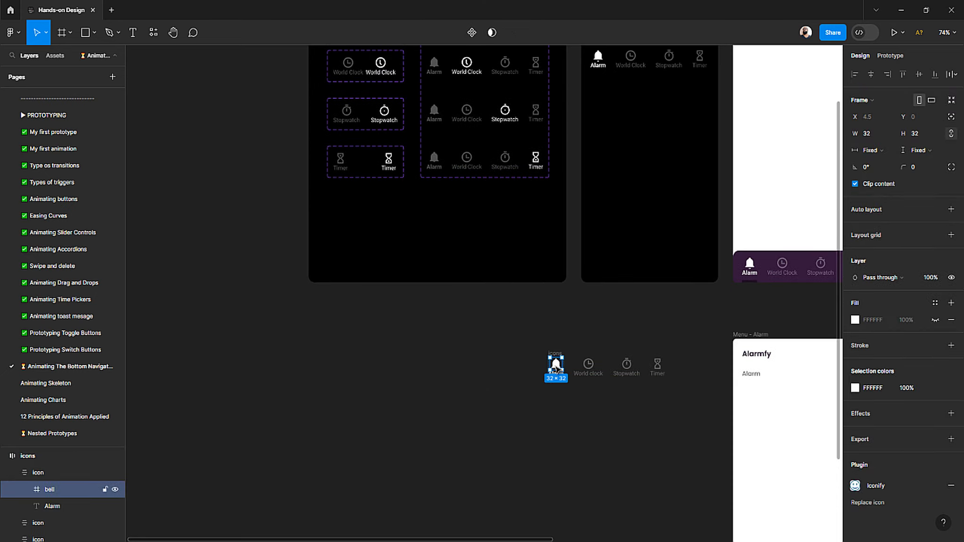
pyautogui.click(527, 381)
pyautogui.click(557, 368)
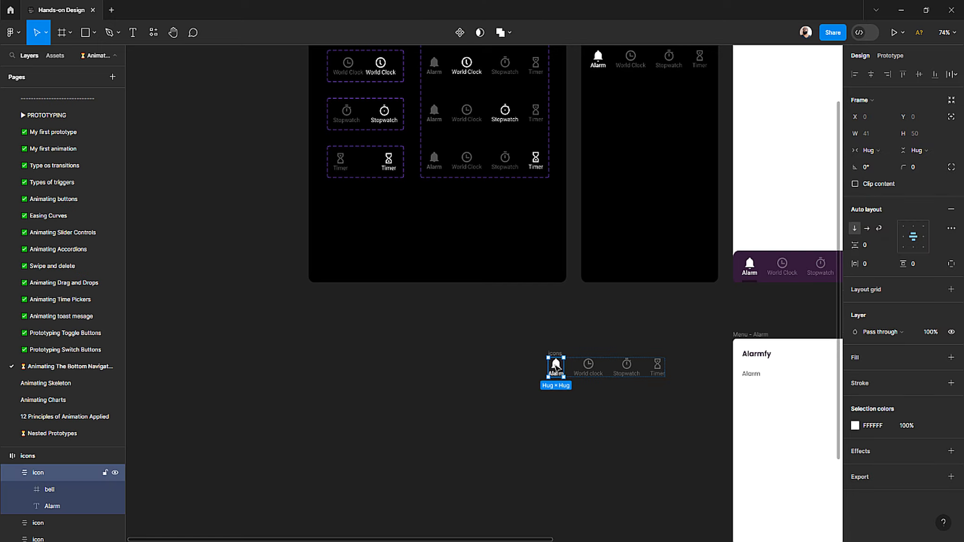
pyautogui.click(492, 401)
pyautogui.click(556, 372)
pyautogui.moveTo(556, 371); pyautogui.dragTo(446, 371)
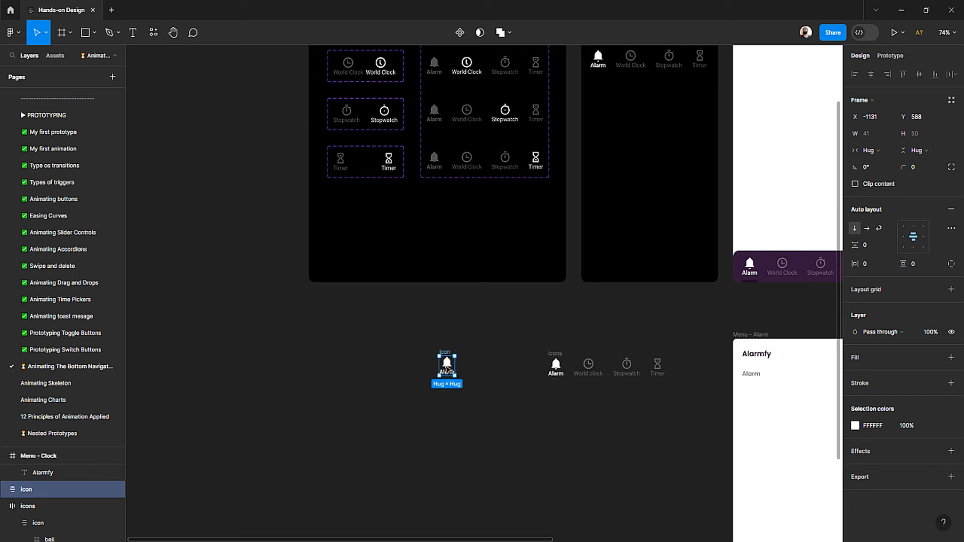
pyautogui.scroll(5, 450, 371)
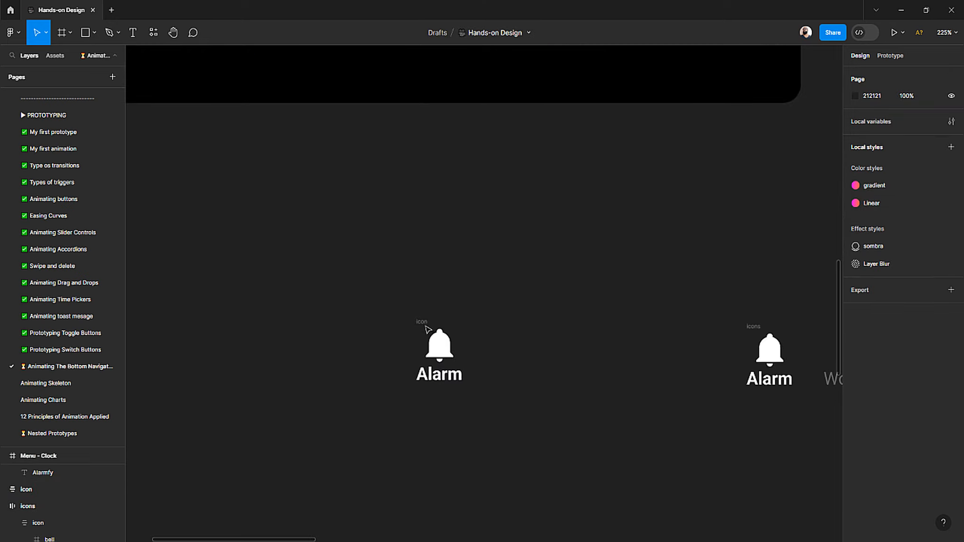
# Step: Move the loose Alarm icon to about X -1226, Y 542 and duplicate it beside the original
pyautogui.moveTo(418, 320); pyautogui.dragTo(314, 269)
pyautogui.scroll(-3, 391, 299)
pyautogui.scroll(3, 362, 286)
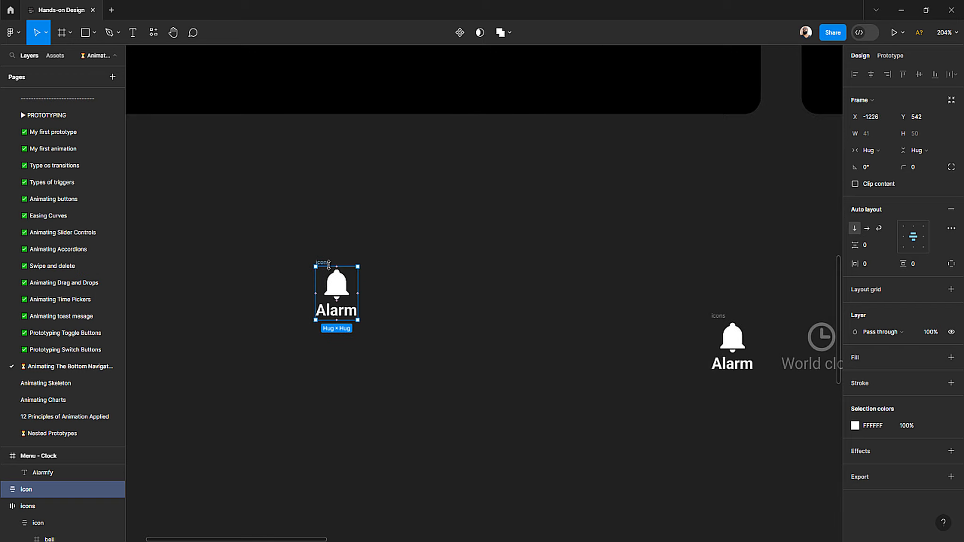
pyautogui.hotkey('ctrl', 'd')
pyautogui.click(363, 255)
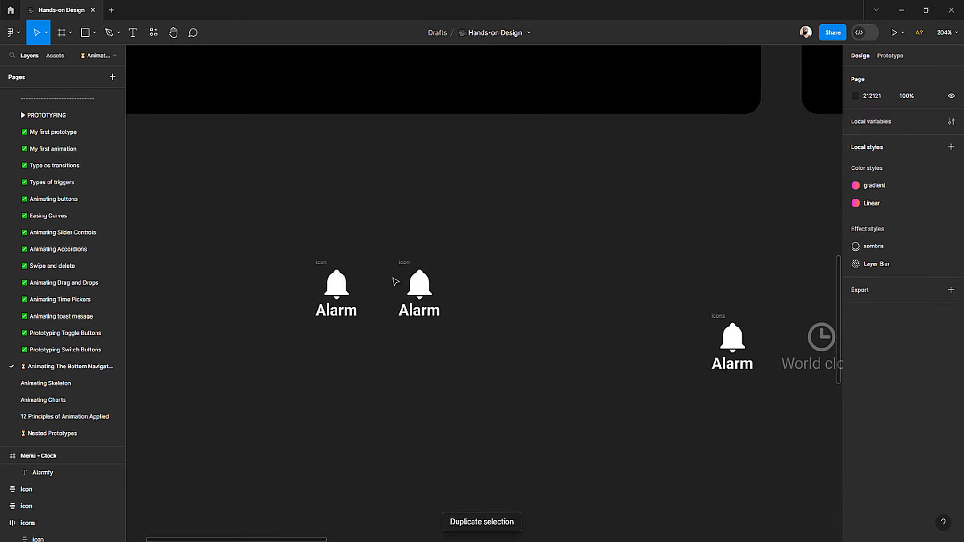
# Step: Try to cut the semicircular clapper's points out of the left Alarm icon's bell vector
pyautogui.scroll(4, 397, 291)
pyautogui.scroll(10, 397, 291)
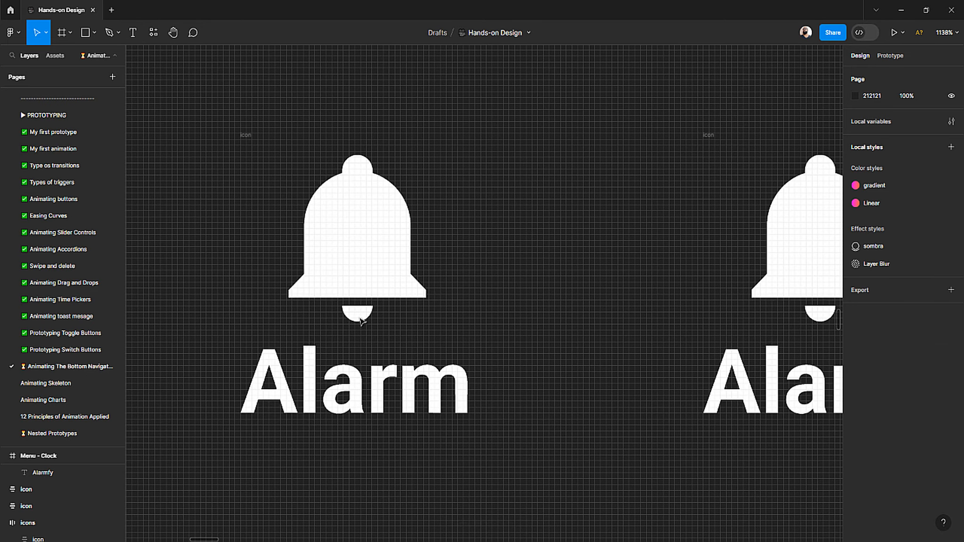
pyautogui.click(357, 318)
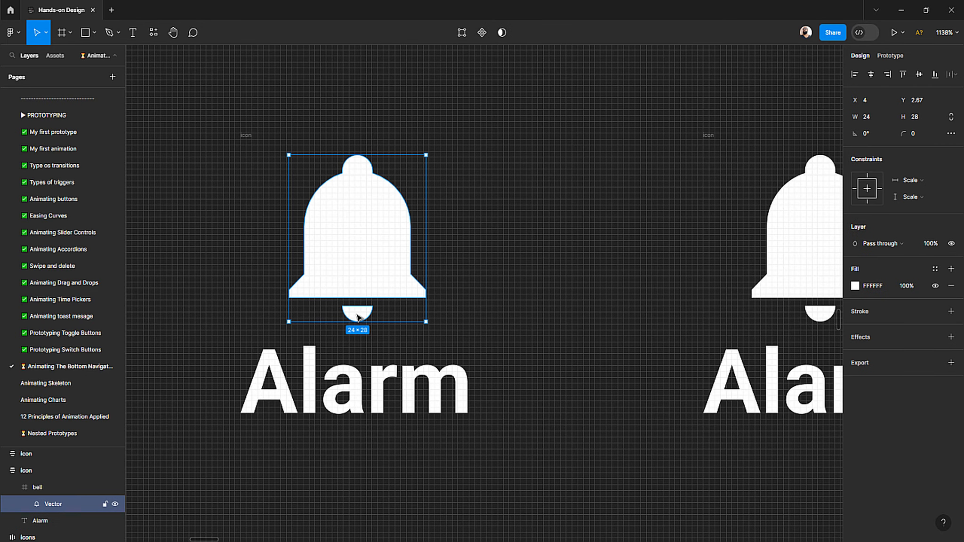
pyautogui.doubleClick(358, 318)
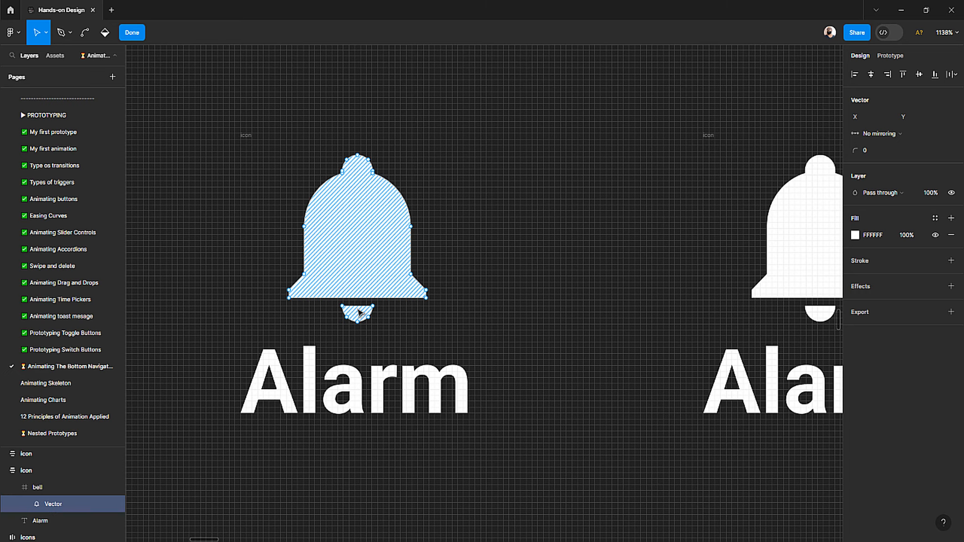
pyautogui.scroll(5, 349, 319)
pyautogui.scroll(2, 349, 319)
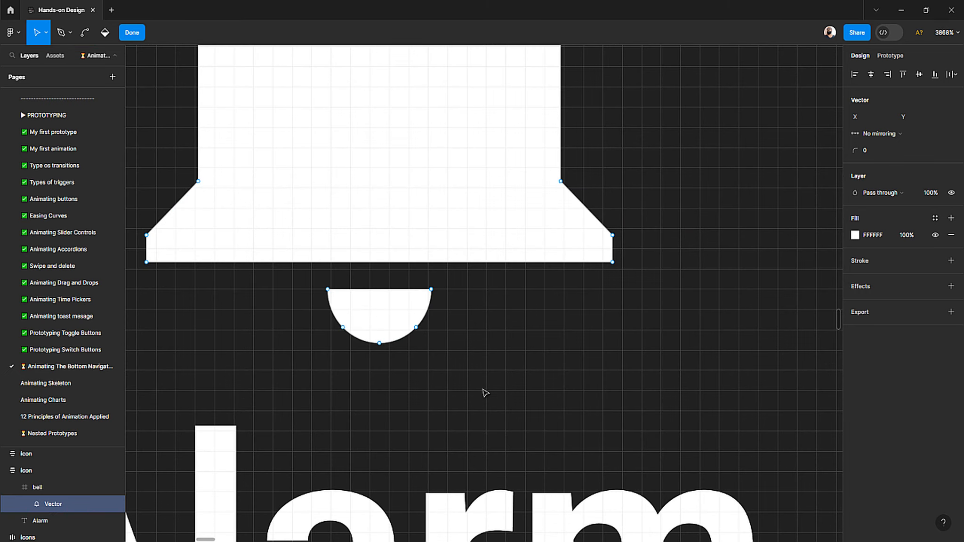
pyautogui.moveTo(503, 400); pyautogui.dragTo(293, 283)
pyautogui.hscroll(-2, 415, 314)
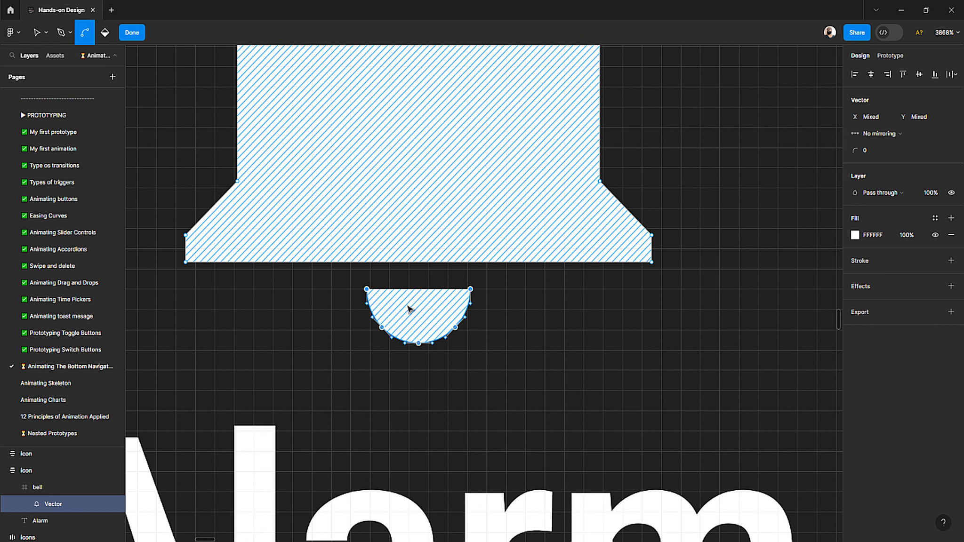
pyautogui.click(338, 286)
pyautogui.moveTo(344, 287); pyautogui.dragTo(539, 380)
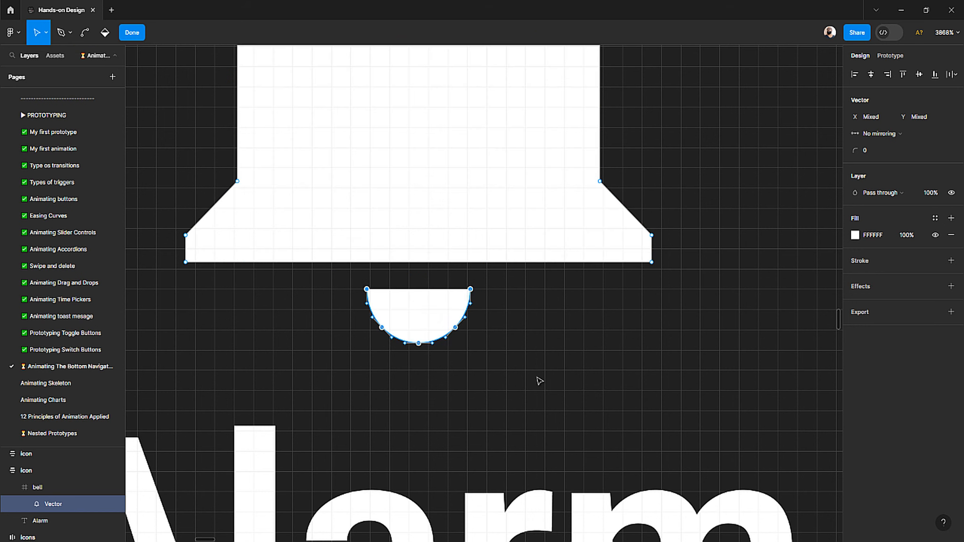
pyautogui.press('ctrl')
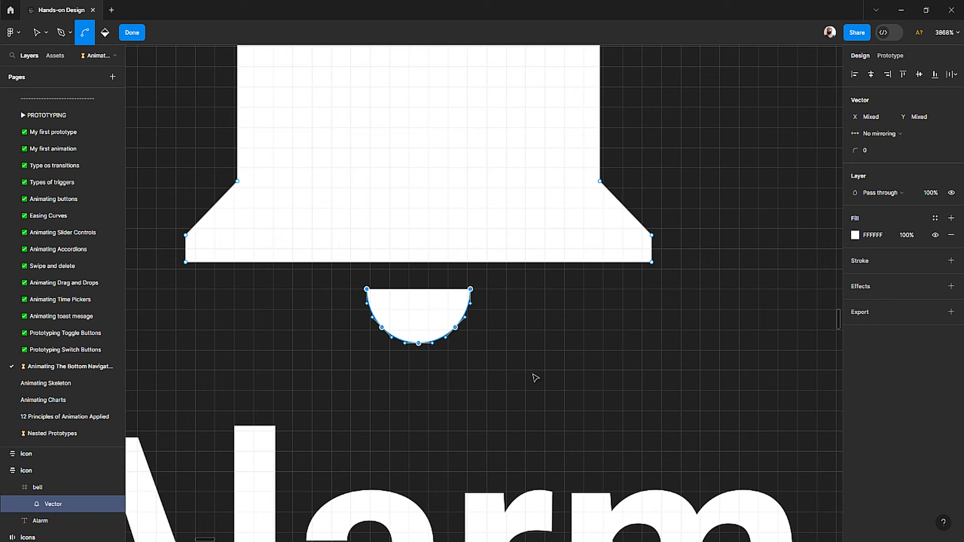
pyautogui.press('Delete')
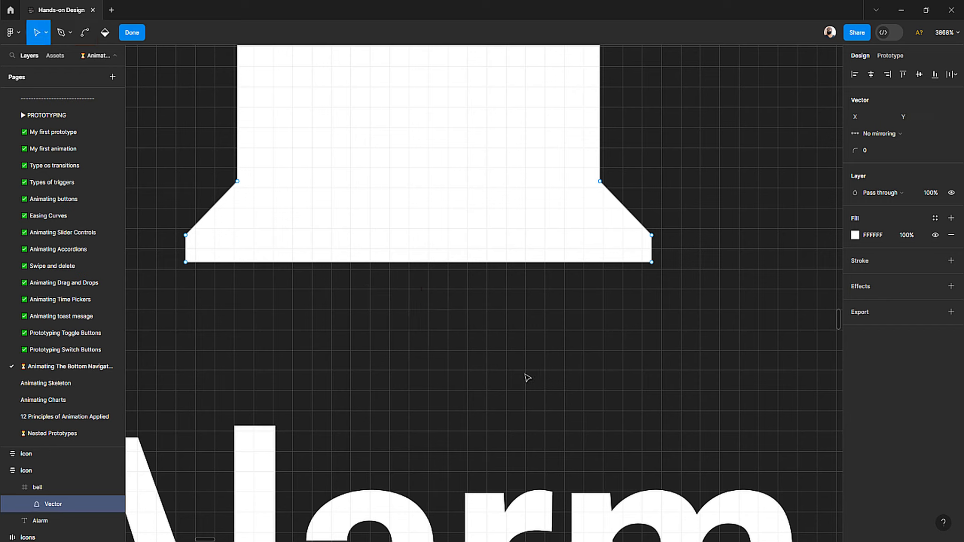
# Step: Undo the clapper's deletion and leave vector editing on the left bell
pyautogui.press('ctrl')
pyautogui.hotkey('ctrl', 'z')
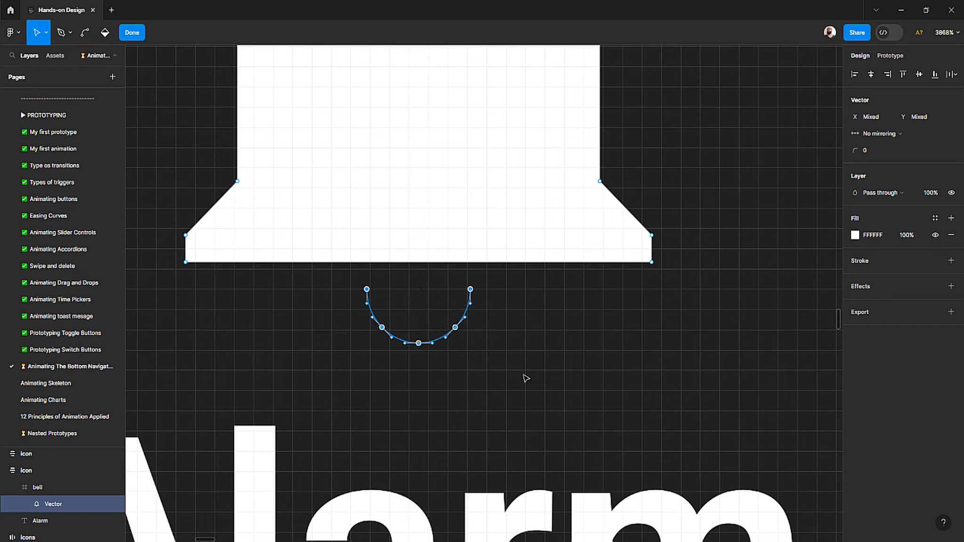
pyautogui.hotkey('ctrl', 'shift', 'z')
pyautogui.hotkey('ctrl', 'z')
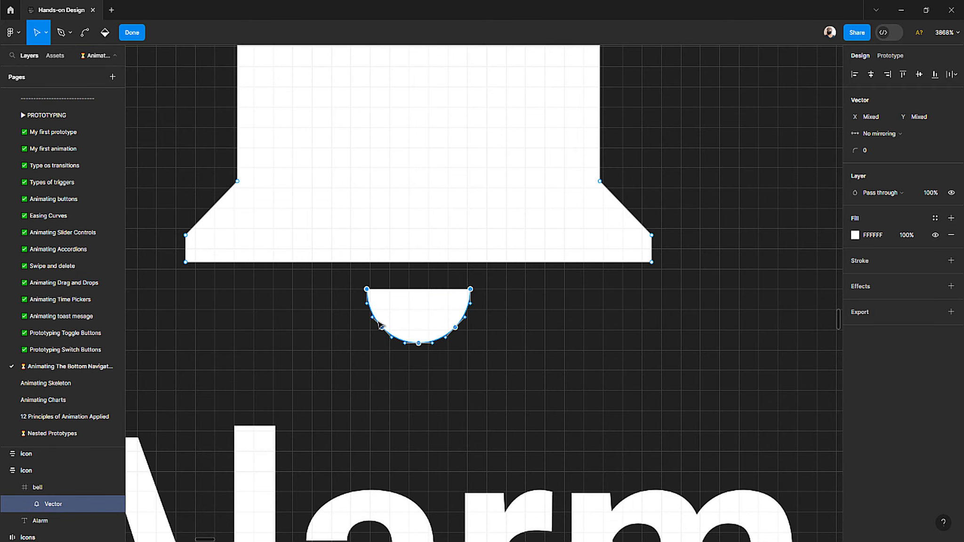
pyautogui.scroll(-2, 351, 303)
pyautogui.scroll(-4, 359, 307)
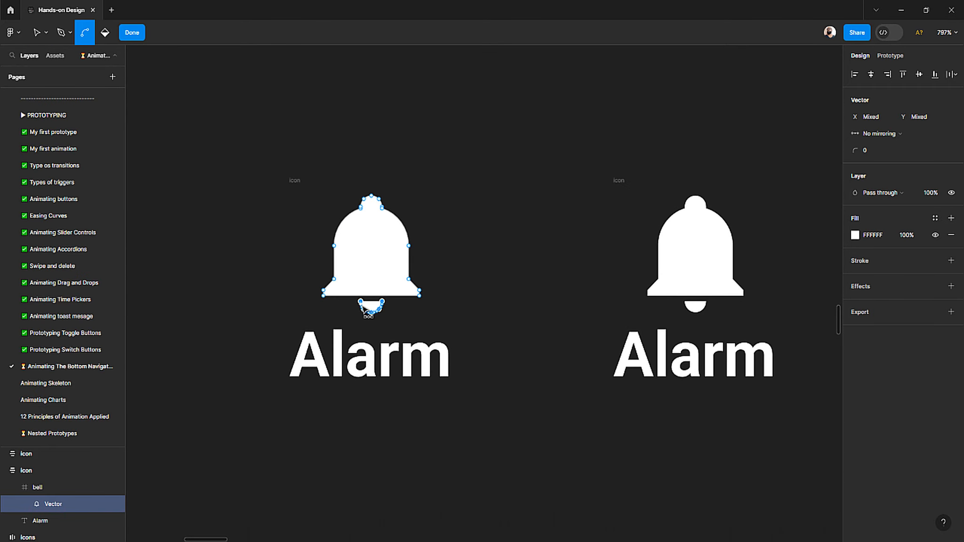
pyautogui.scroll(2, 362, 308)
pyautogui.scroll(-5, 363, 309)
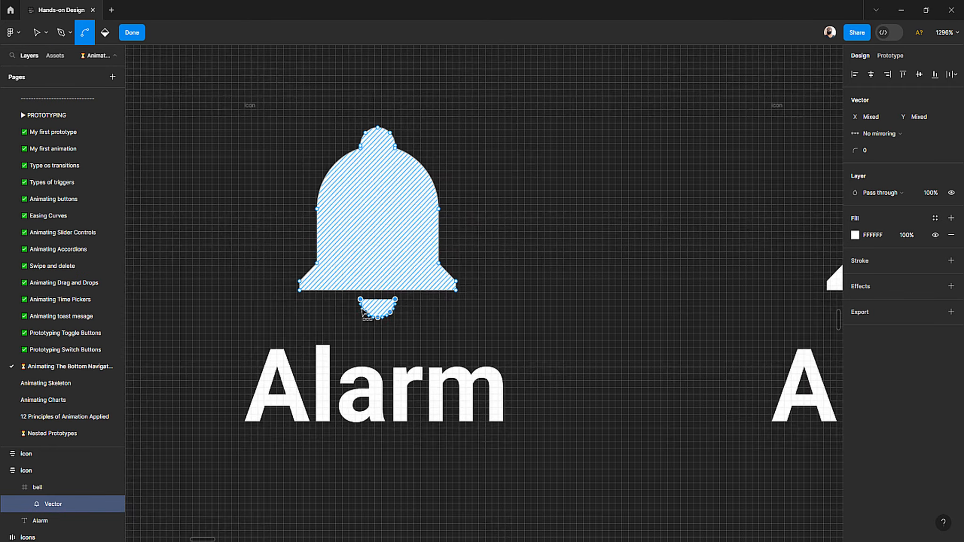
pyautogui.press('Escape')
pyautogui.scroll(3, 295, 322)
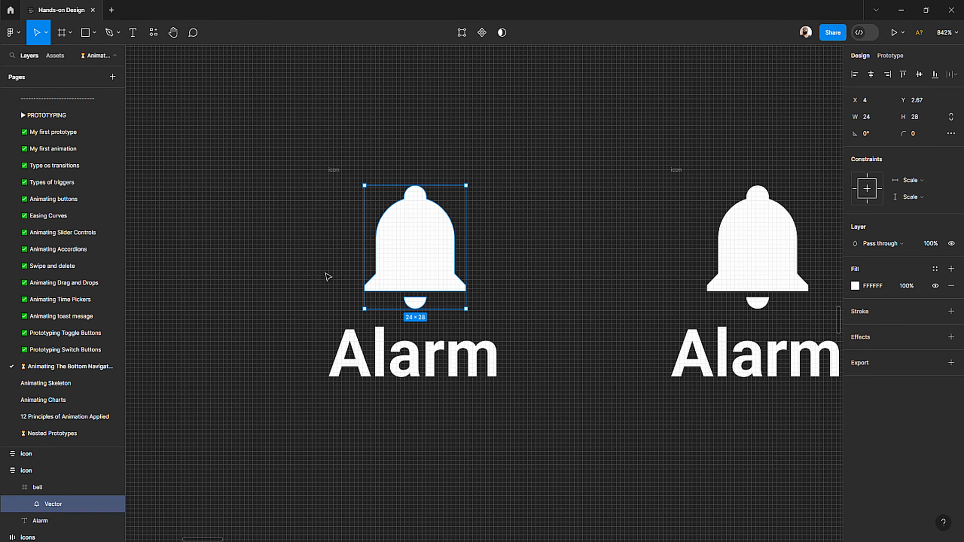
# Step: Join the two top corner points of the left bell's clapper with a straight Pen line
pyautogui.scroll(3, 378, 269)
pyautogui.doubleClick(395, 273)
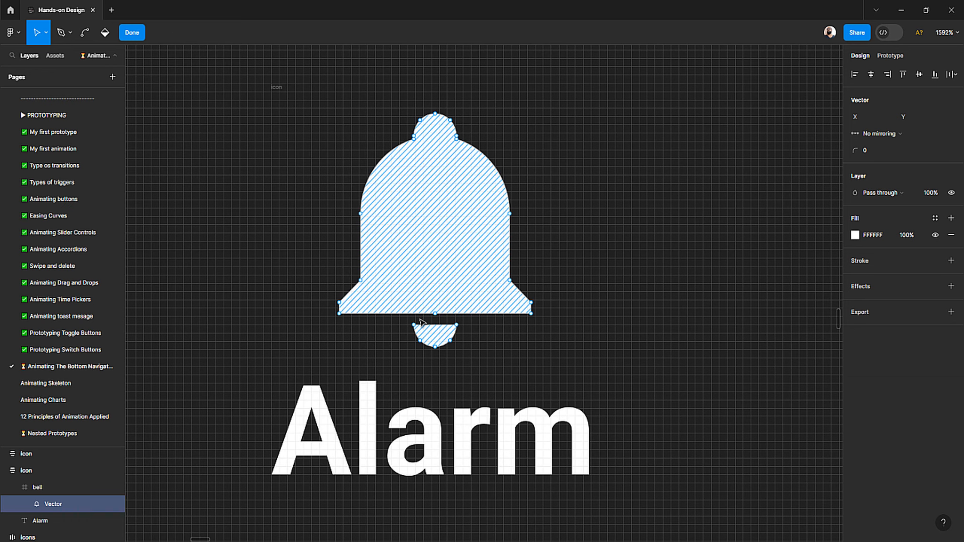
pyautogui.scroll(3, 416, 330)
pyautogui.moveTo(538, 405); pyautogui.dragTo(404, 334)
pyautogui.click(440, 339)
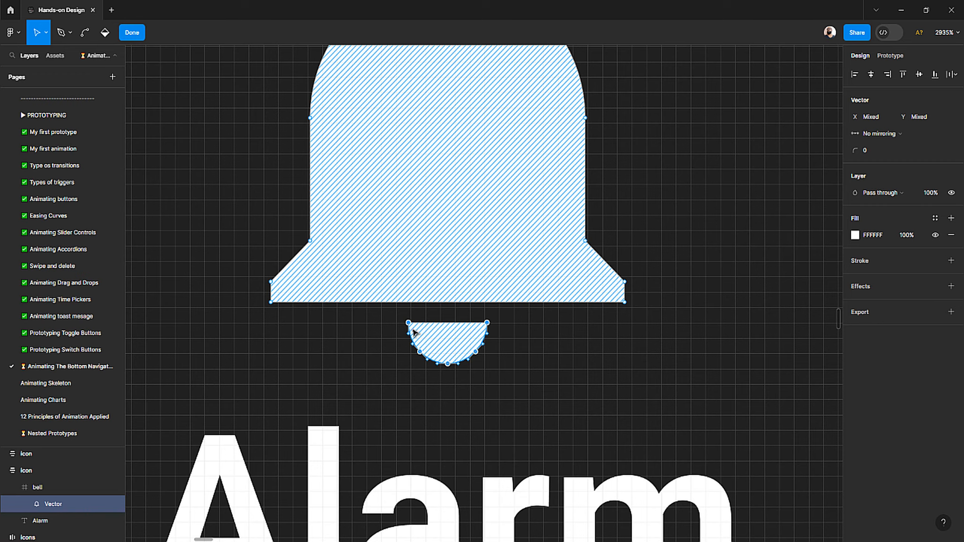
pyautogui.click(399, 313)
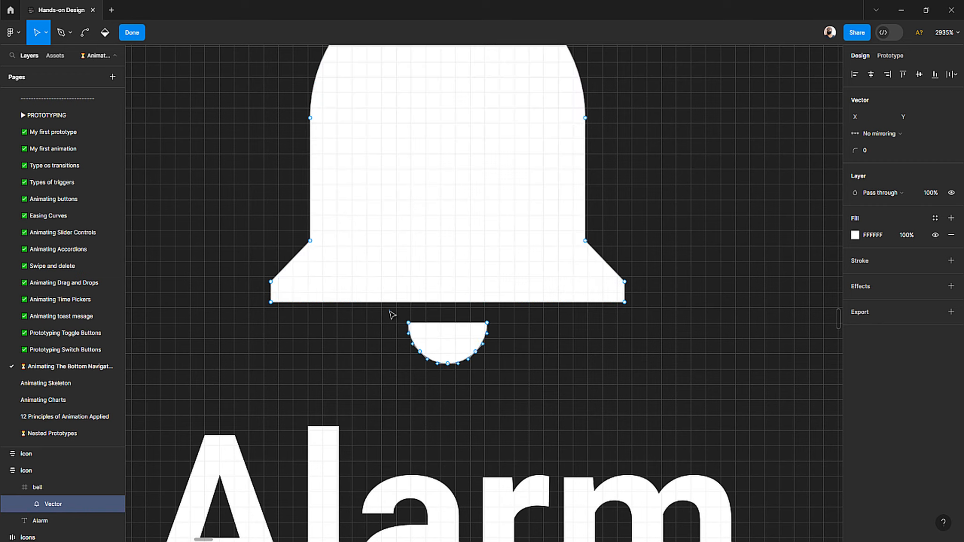
pyautogui.scroll(5, 408, 324)
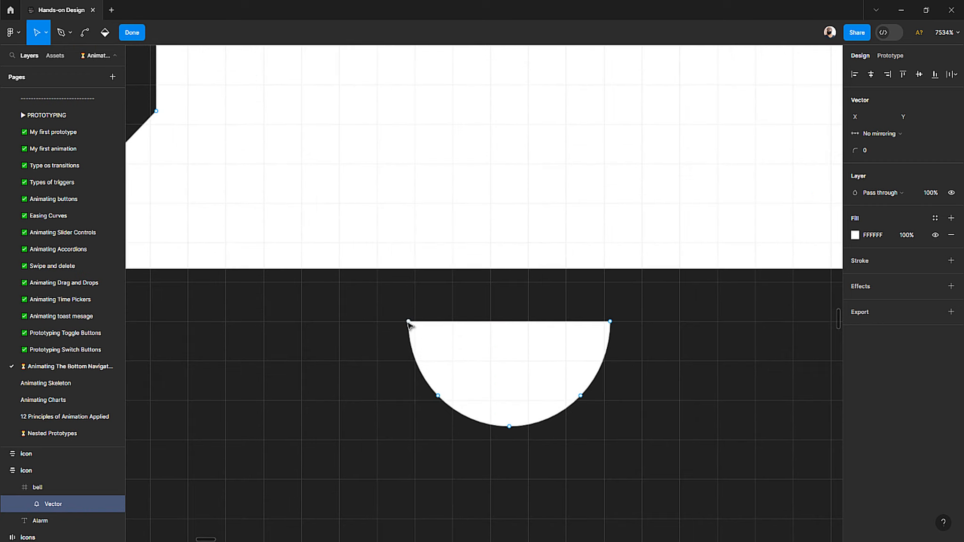
pyautogui.click(408, 321)
pyautogui.press('p')
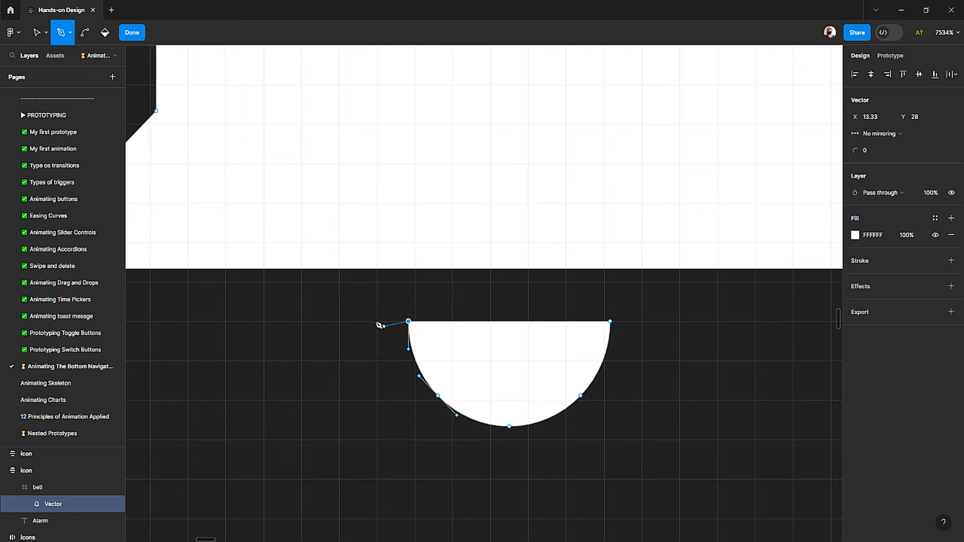
pyautogui.click(509, 293)
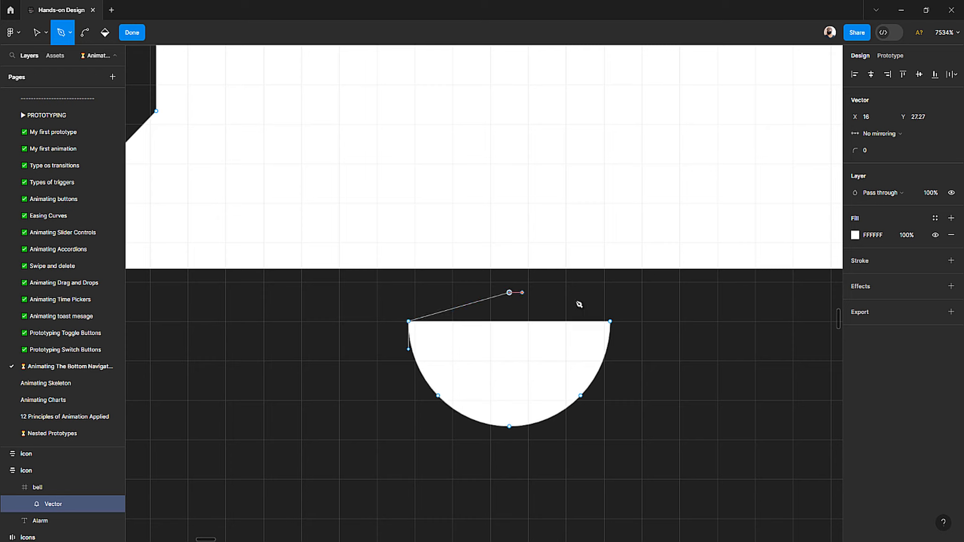
pyautogui.click(611, 322)
pyautogui.hotkey('ctrl', 'z')
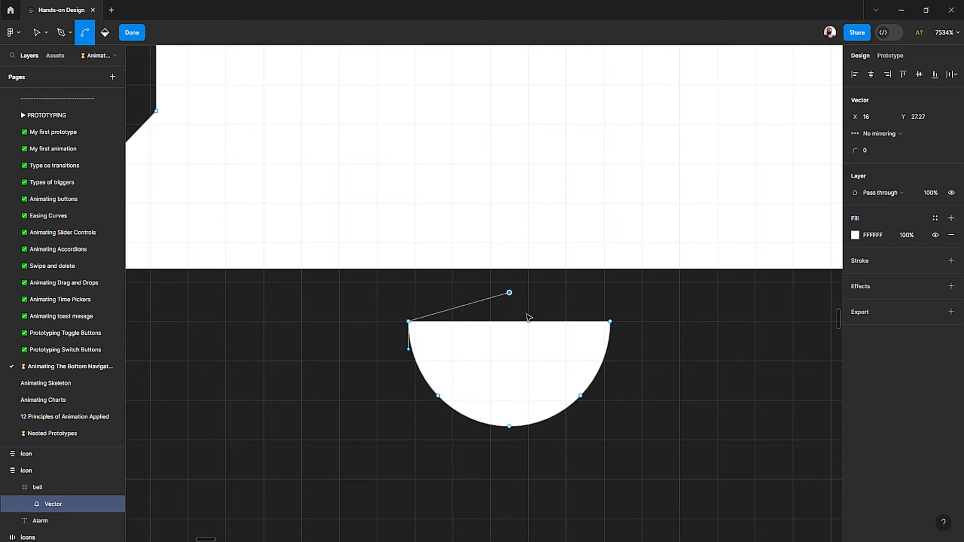
pyautogui.hotkey('ctrl', 'z')
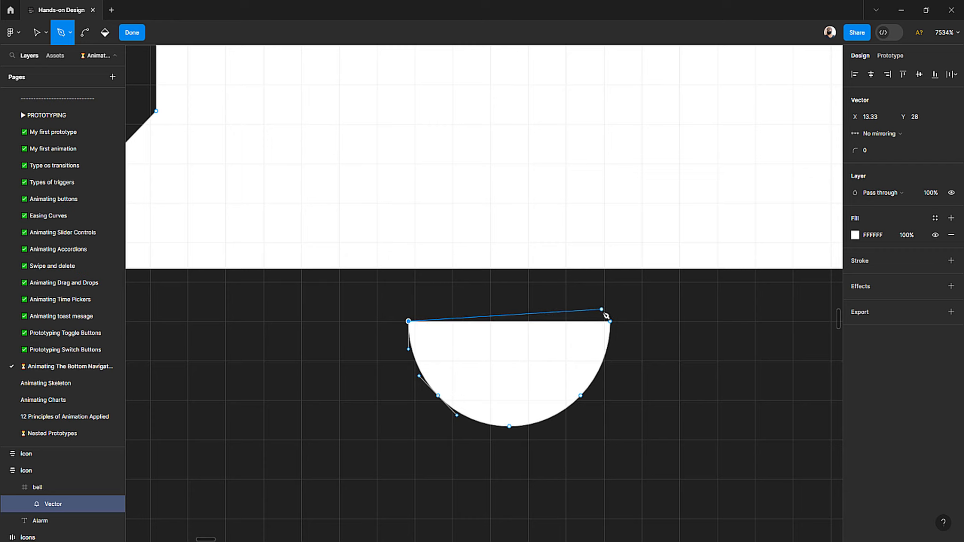
pyautogui.click(611, 322)
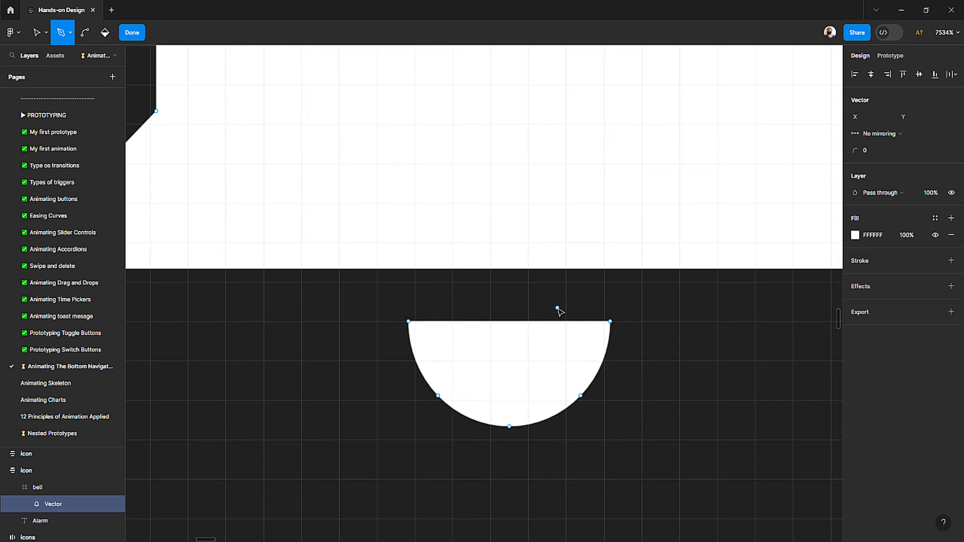
pyautogui.press('Escape')
# Step: Copy the clapper's points in the left bell vector, delete them from it, and finish vector editing
pyautogui.scroll(-5, 507, 376)
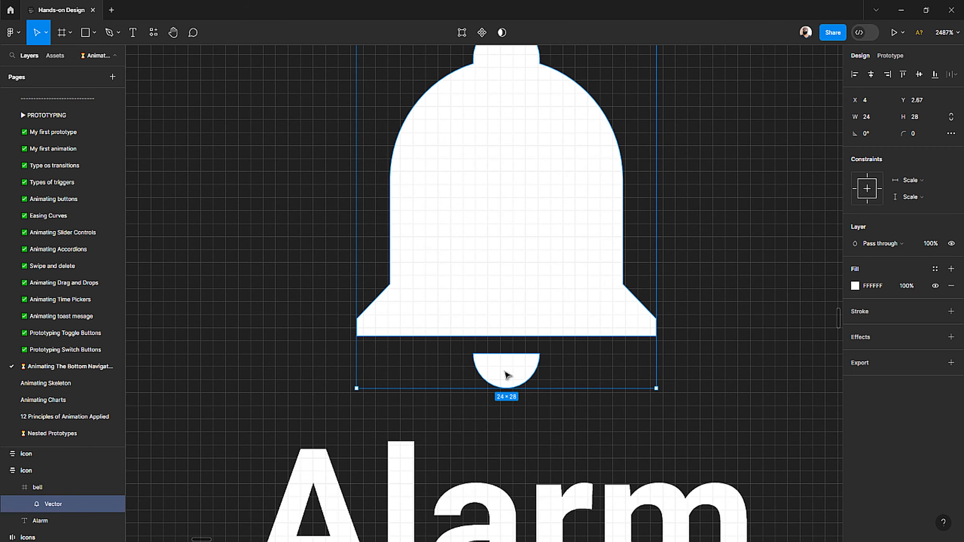
pyautogui.doubleClick(507, 375)
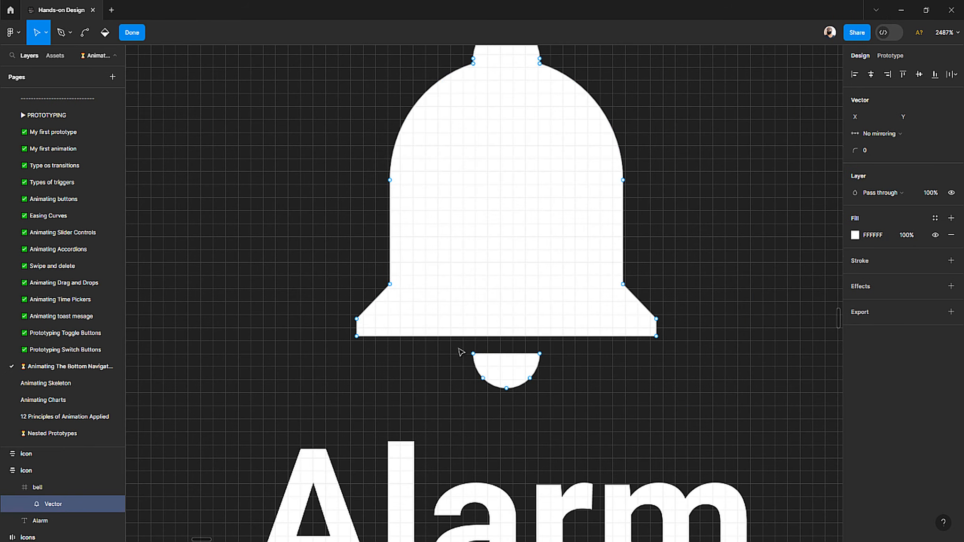
pyautogui.moveTo(459, 348); pyautogui.dragTo(578, 415)
pyautogui.press('ctrl')
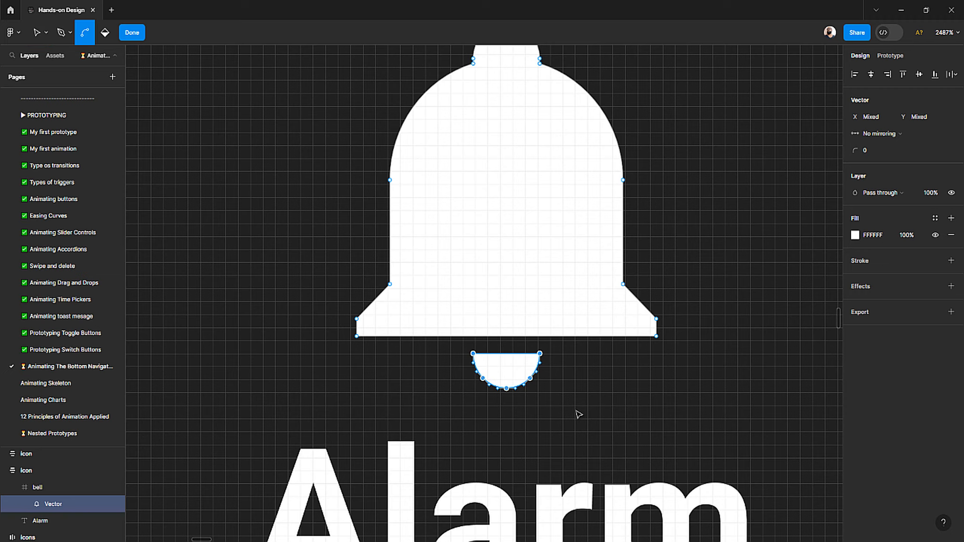
pyautogui.press('Delete')
pyautogui.scroll(-5, 464, 349)
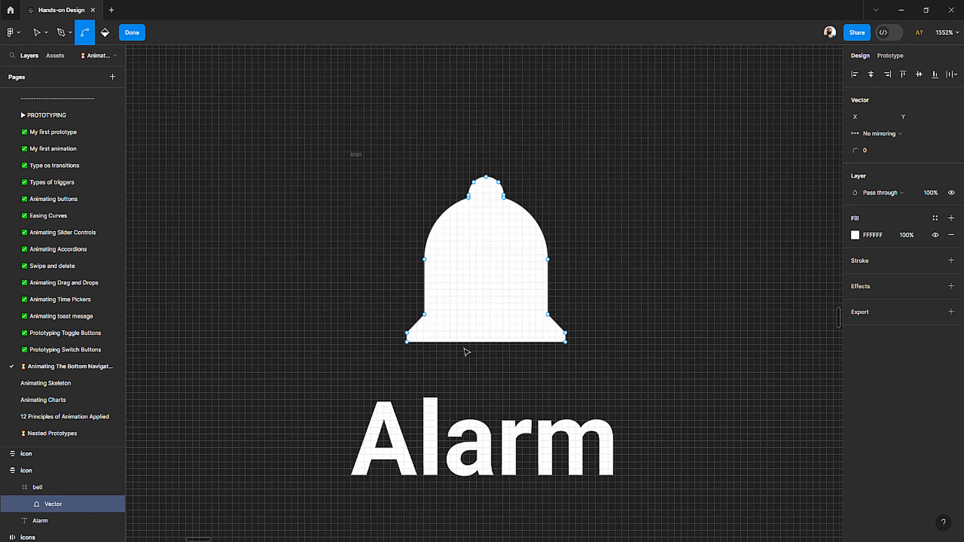
pyautogui.scroll(-2, 467, 352)
pyautogui.press('Escape')
pyautogui.press('Escape')
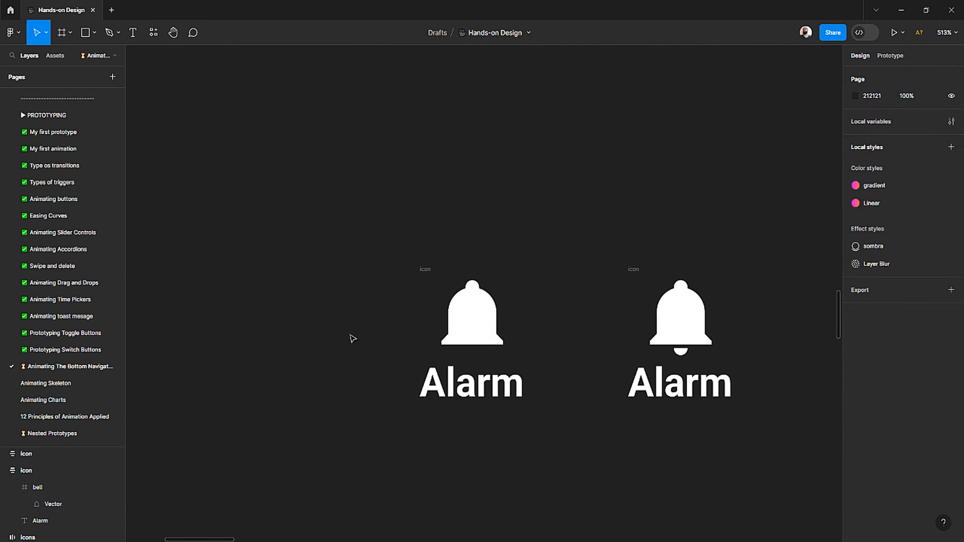
# Step: Paste the clapper as a separate vector inside the left Alarm icon's bell frame and check both vector layers
pyautogui.hotkey('ctrl', 'v')
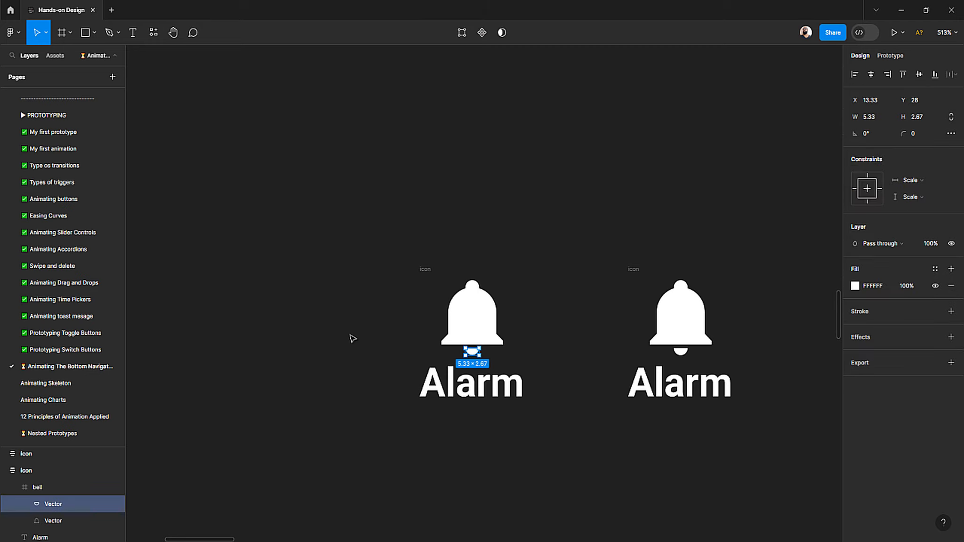
pyautogui.click(66, 520)
pyautogui.click(66, 504)
pyautogui.click(66, 521)
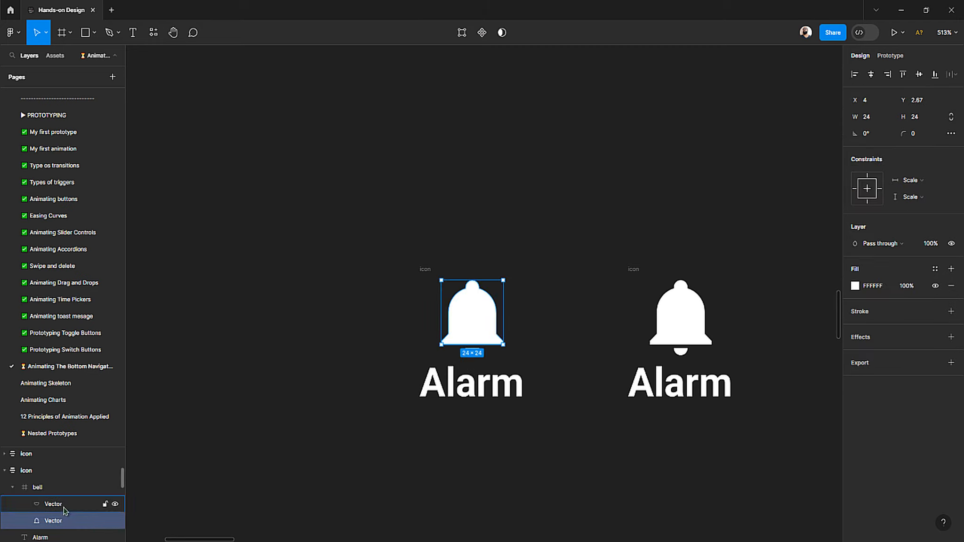
# Step: Move the separate clapper vector up to Y 26.67, directly against the base of the left bell
pyautogui.click(66, 504)
pyautogui.scroll(4, 490, 357)
pyautogui.scroll(5, 475, 356)
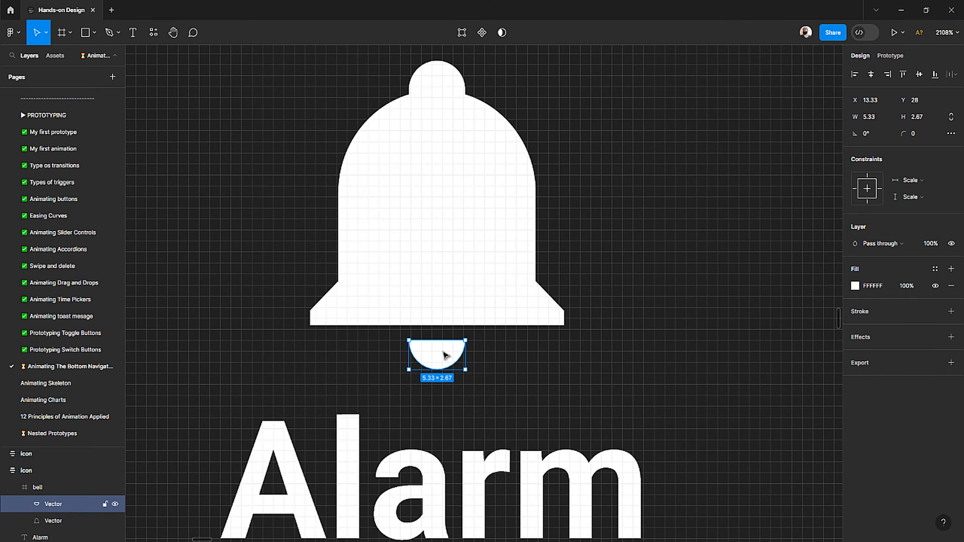
pyautogui.moveTo(472, 355); pyautogui.dragTo(471, 331)
pyautogui.scroll(-8, 419, 362)
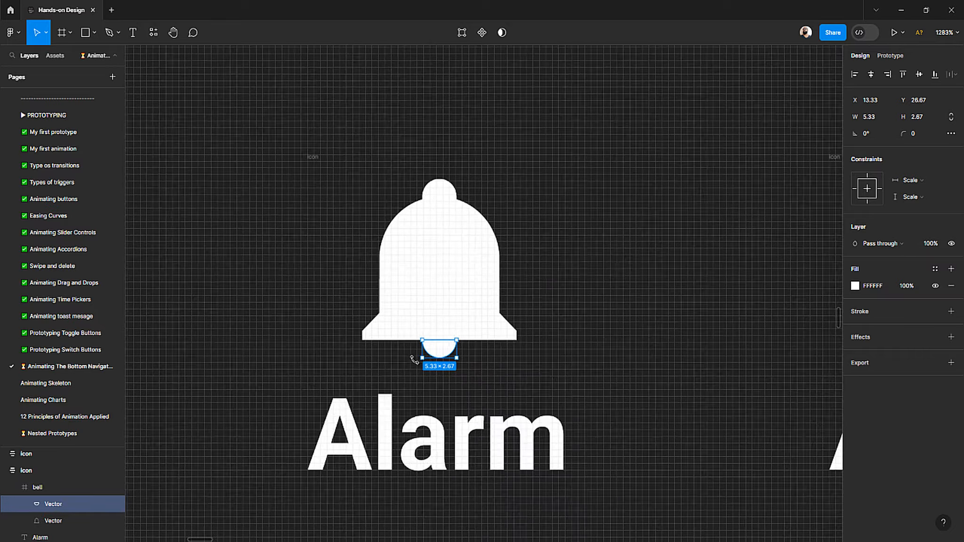
pyautogui.hscroll(5, 417, 367)
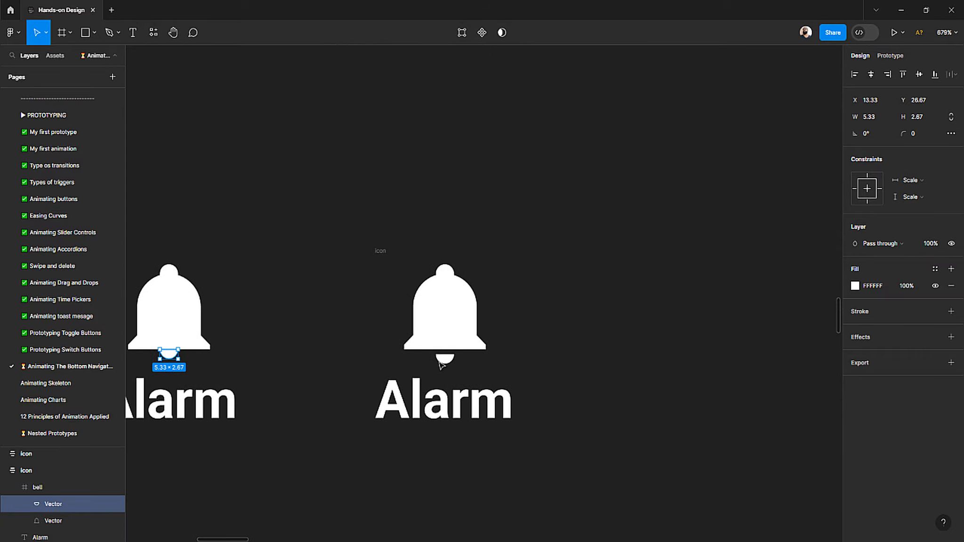
pyautogui.scroll(-2, 440, 365)
pyautogui.hscroll(-3, 471, 367)
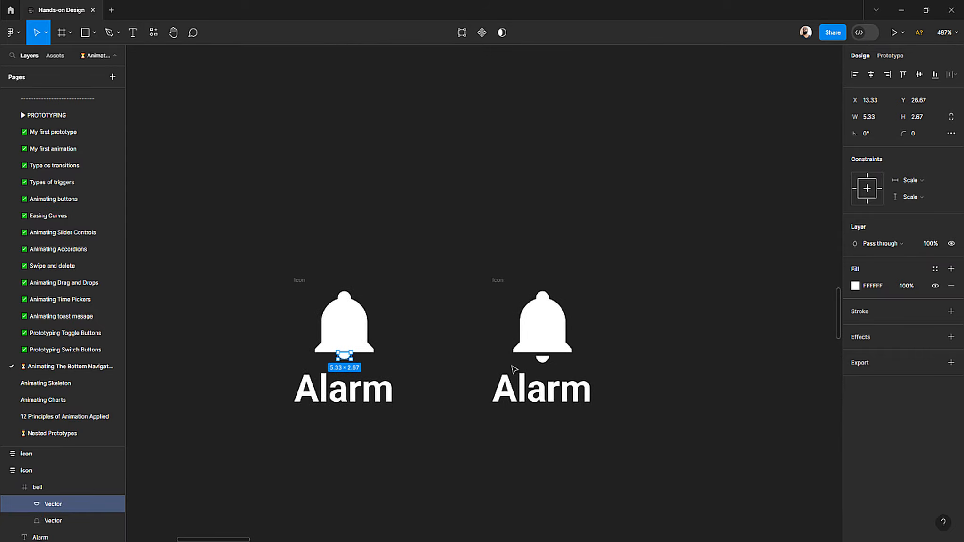
# Step: Delete the clapper's points from the right Alarm icon's bell vector and finish vector editing
pyautogui.scroll(5, 514, 369)
pyautogui.hotkey('ctrl', 'a')
pyautogui.hotkey('ctrl', 'e')
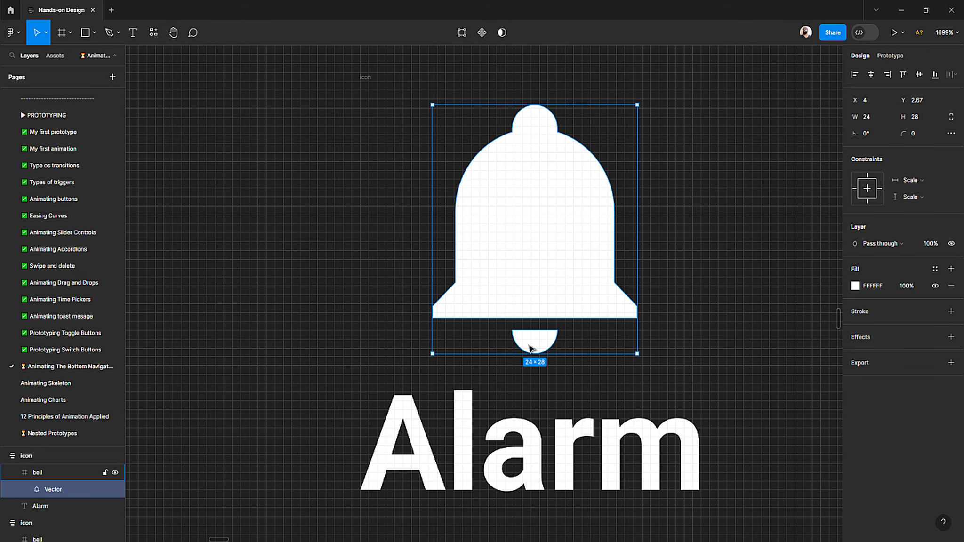
pyautogui.doubleClick(530, 348)
pyautogui.moveTo(583, 372); pyautogui.dragTo(485, 327)
pyautogui.press('Delete')
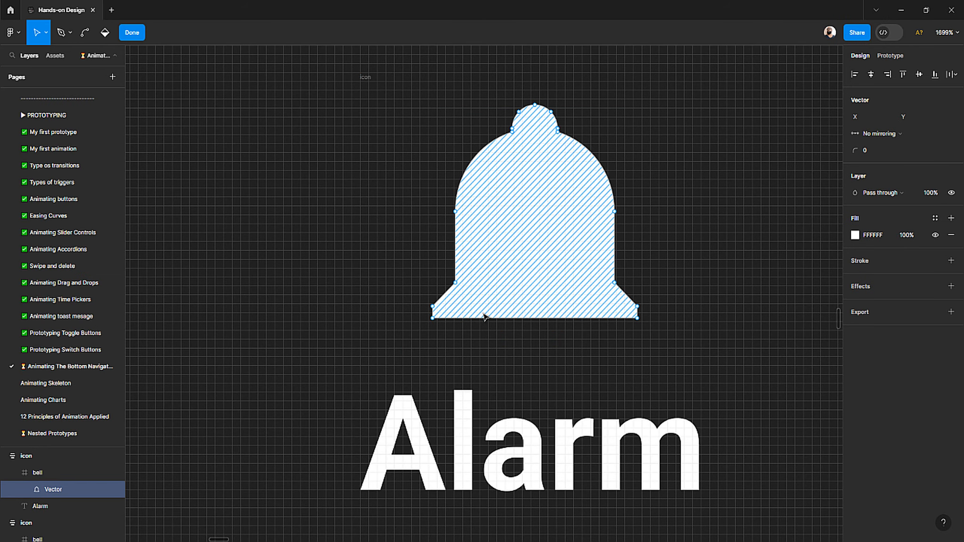
pyautogui.press('Escape')
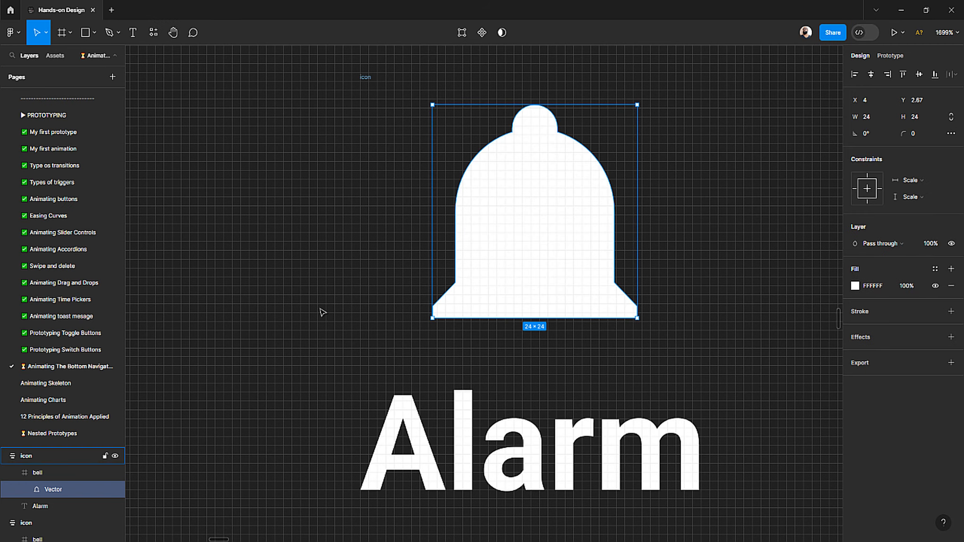
pyautogui.click(226, 304)
pyautogui.hotkey('ctrl', 'v')
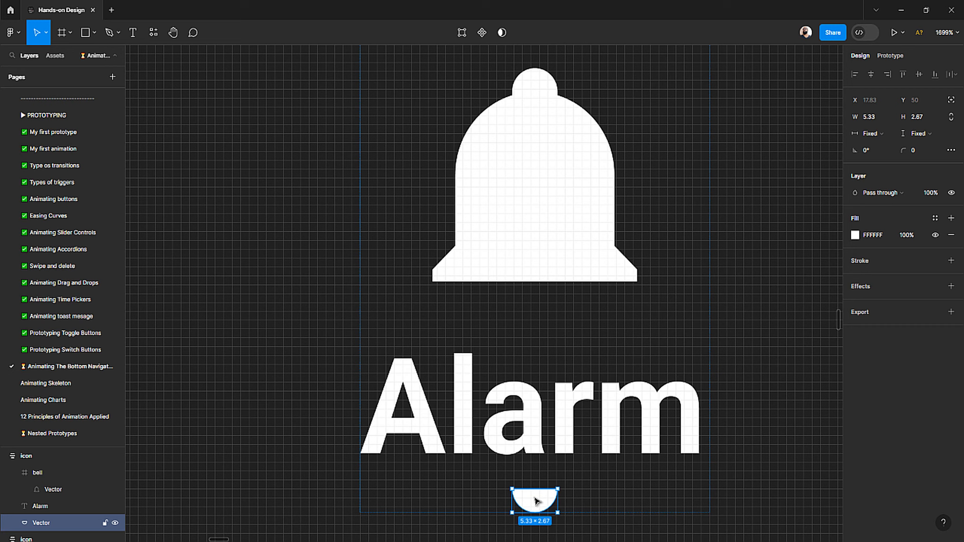
pyautogui.press('Delete')
# Step: Paste the clapper as a separate vector inside the right icon's bell frame and centre it below the bell at Y 27.42
pyautogui.click(48, 476)
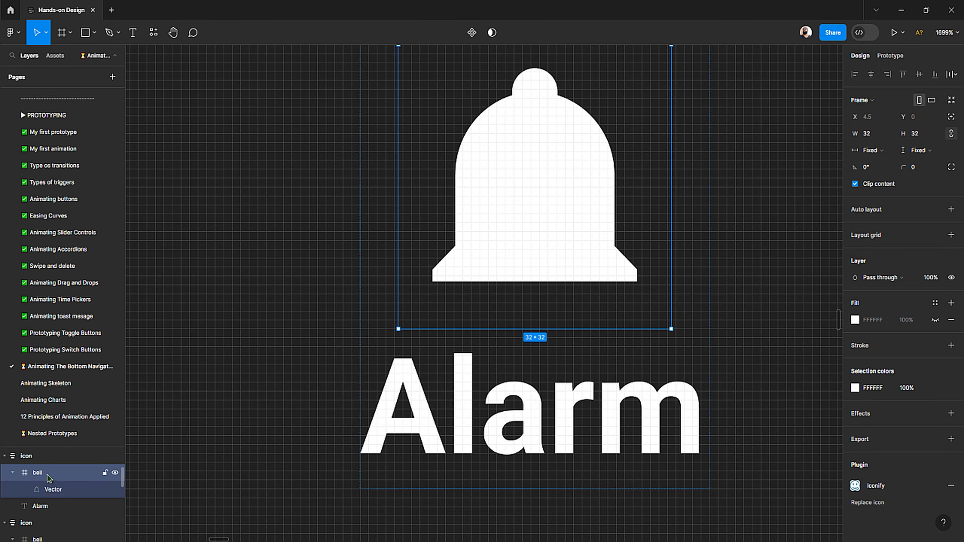
pyautogui.click(60, 490)
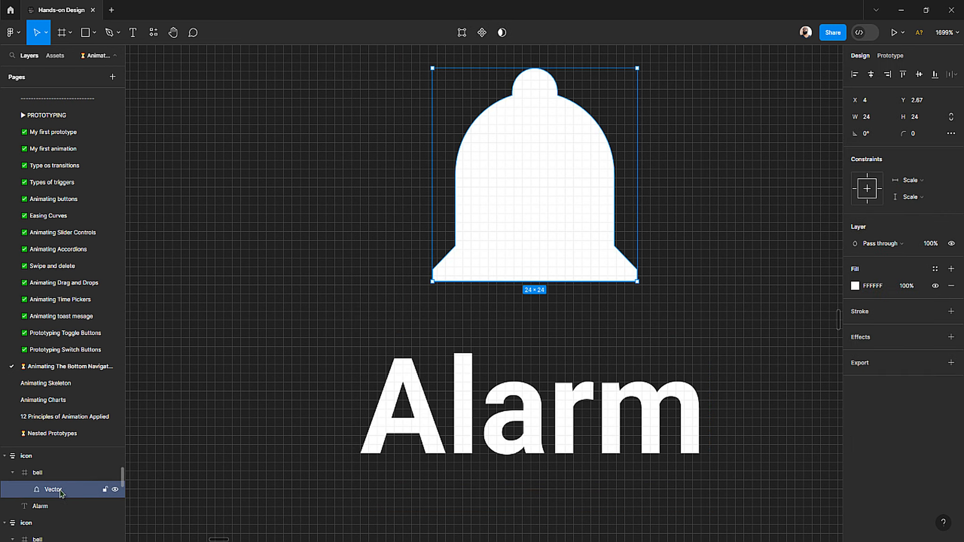
pyautogui.click(52, 473)
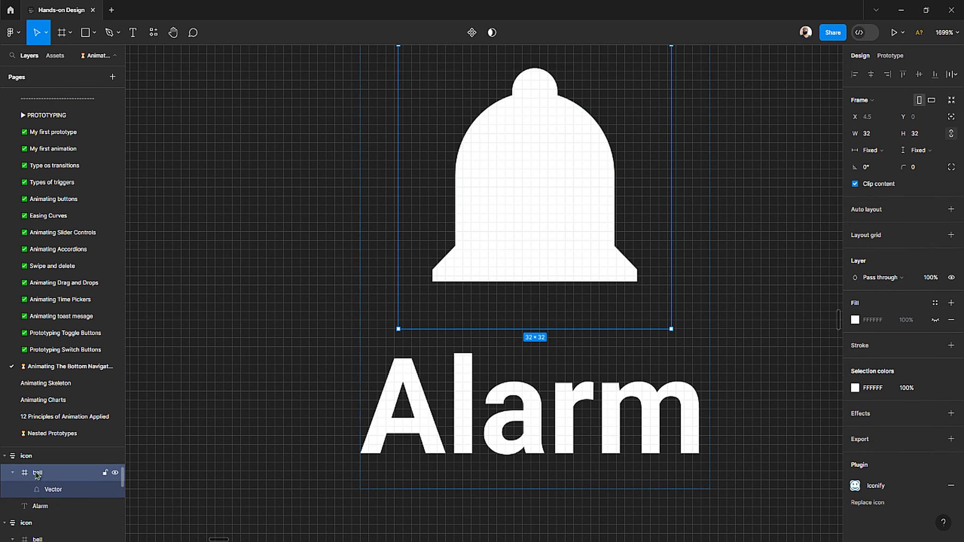
pyautogui.click(54, 490)
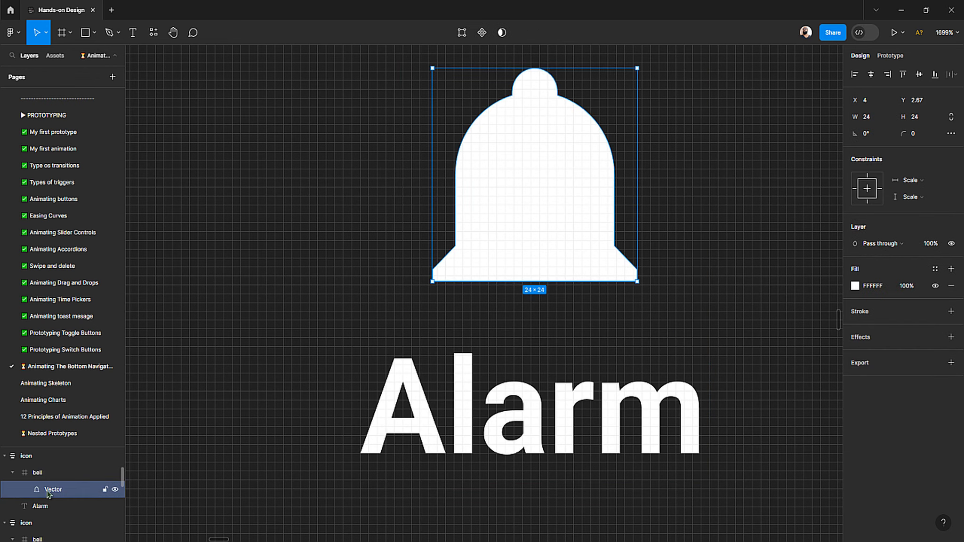
pyautogui.hotkey('ctrl', 'v')
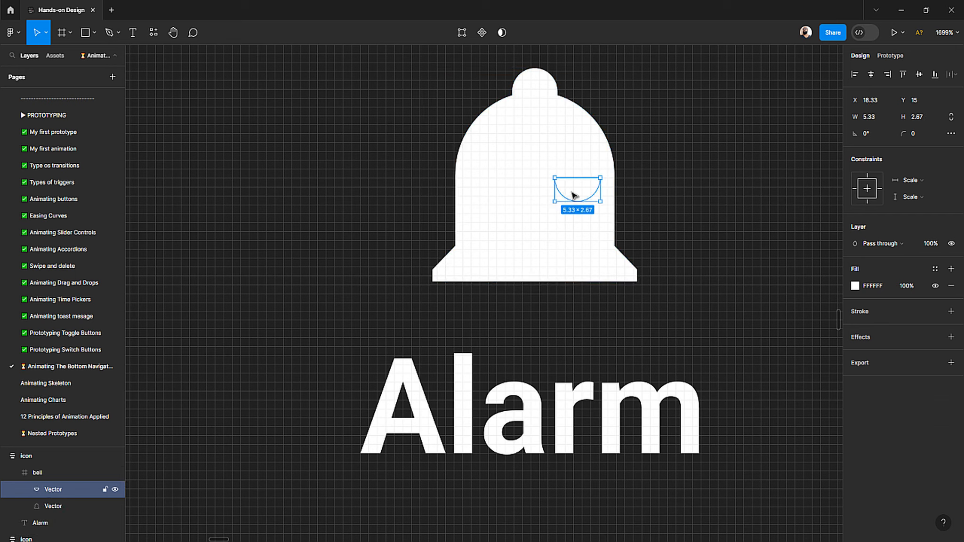
pyautogui.moveTo(576, 193); pyautogui.dragTo(537, 301)
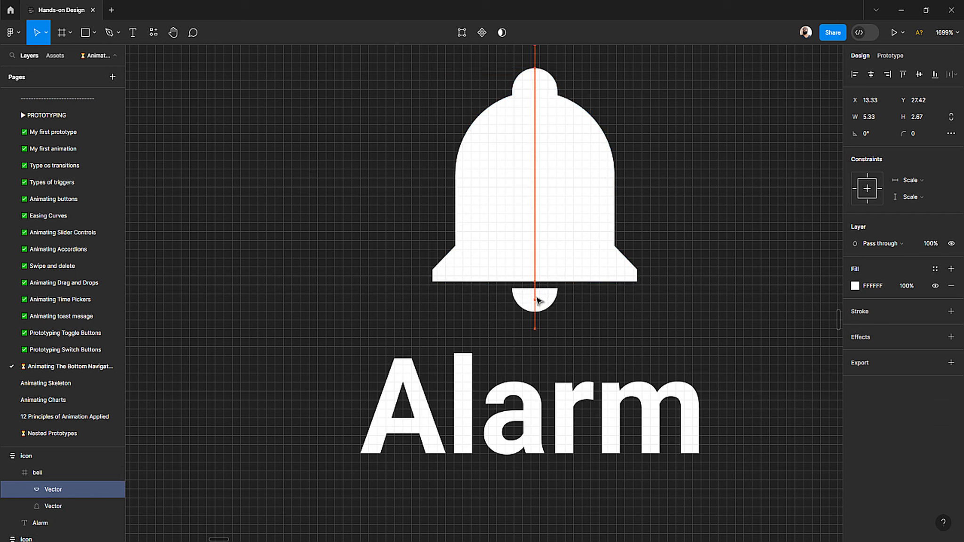
pyautogui.click(251, 276)
pyautogui.click(509, 243)
pyautogui.click(508, 243)
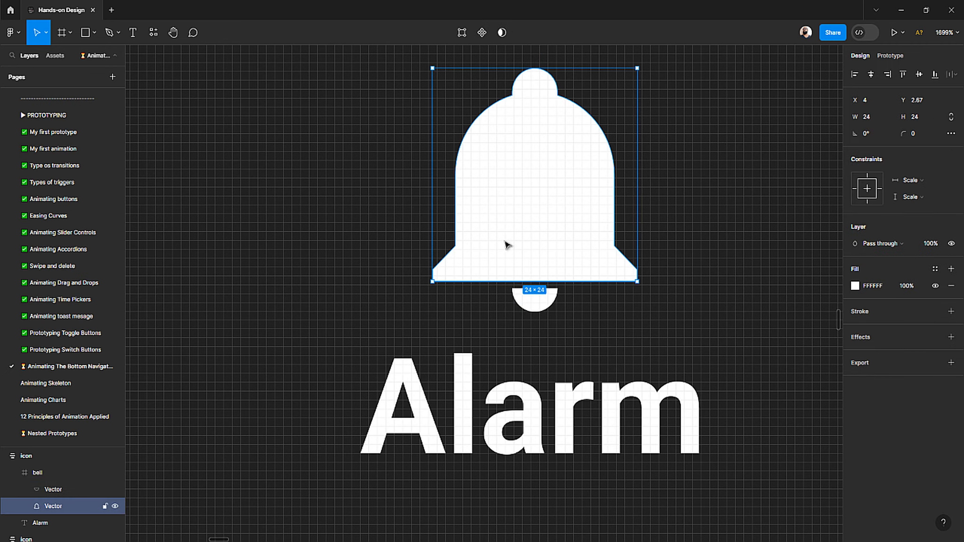
pyautogui.click(404, 278)
pyautogui.click(508, 258)
pyautogui.moveTo(508, 258); pyautogui.dragTo(225, 221)
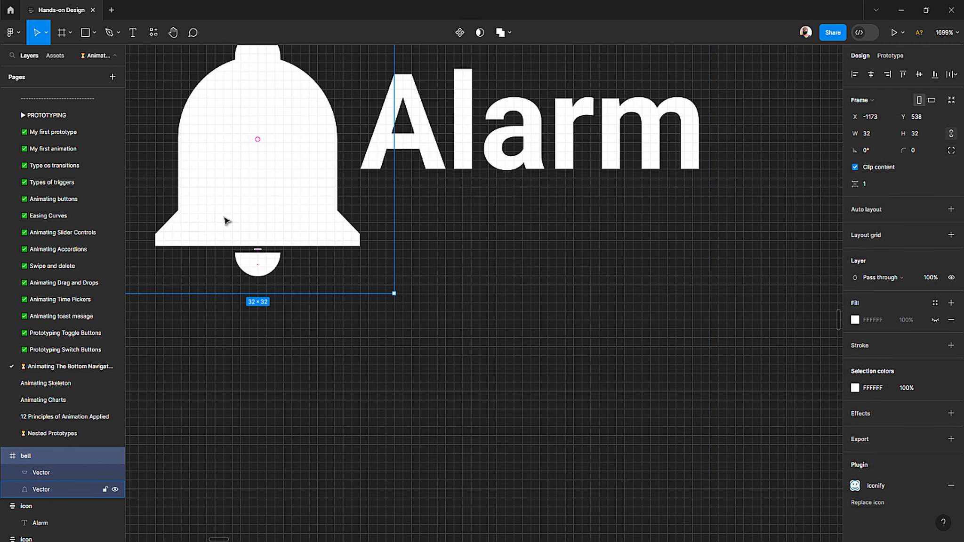
pyautogui.press('Escape')
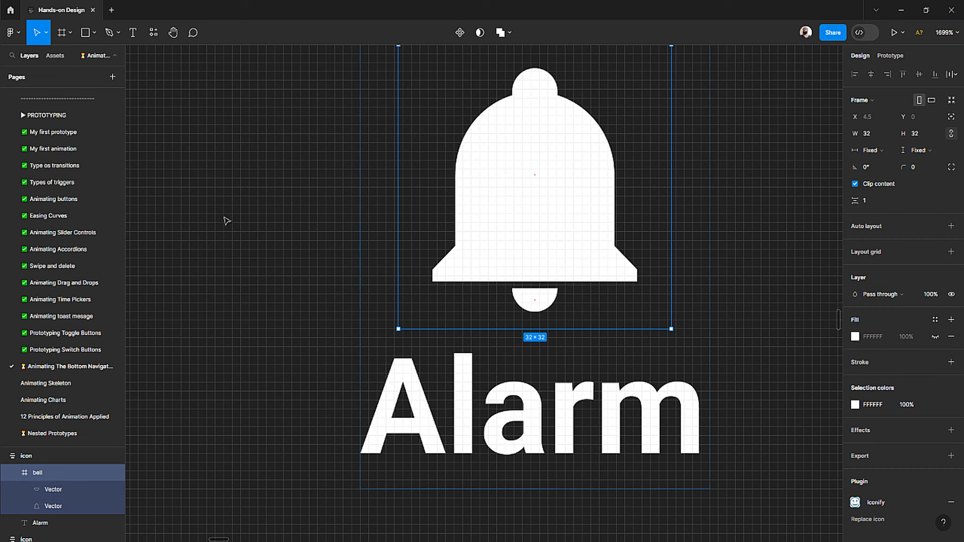
# Step: Move the right bell's separate clapper vector slightly down to Y 28.07, keeping it centred at X 13.33
pyautogui.click(526, 303)
pyautogui.scroll(5, 527, 303)
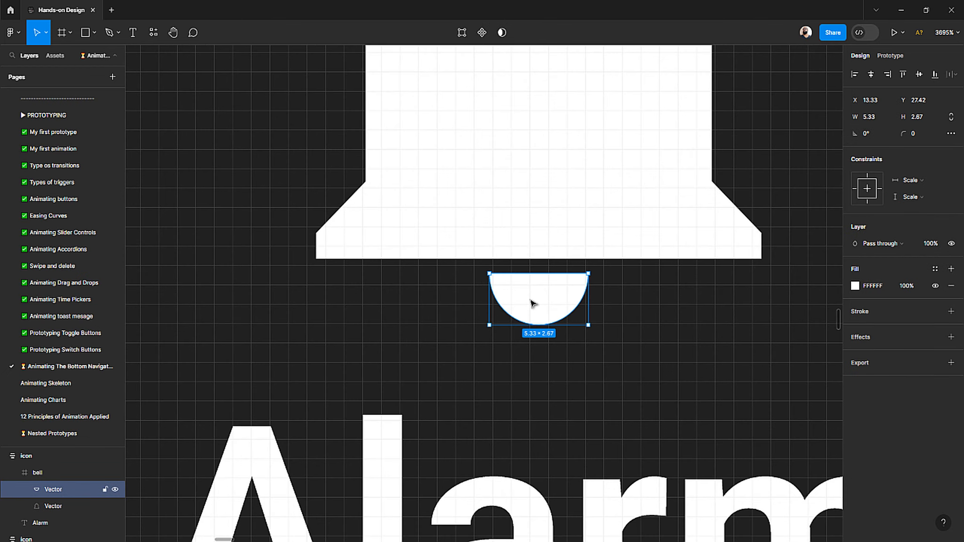
pyautogui.moveTo(530, 304)
pyautogui.mouseDown()
pyautogui.moveTo(531, 335)
pyautogui.moveTo(529, 316)
pyautogui.mouseUp()
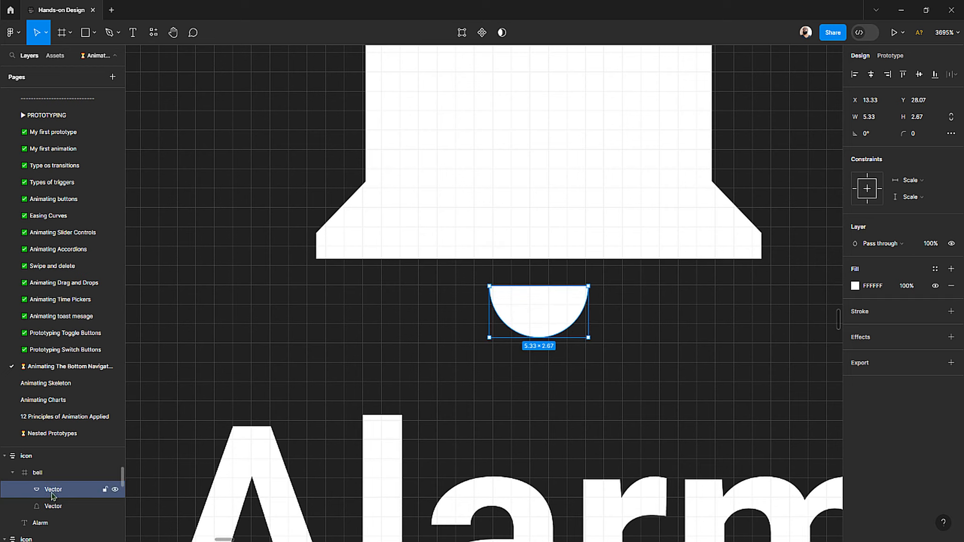
pyautogui.scroll(-10, 473, 301)
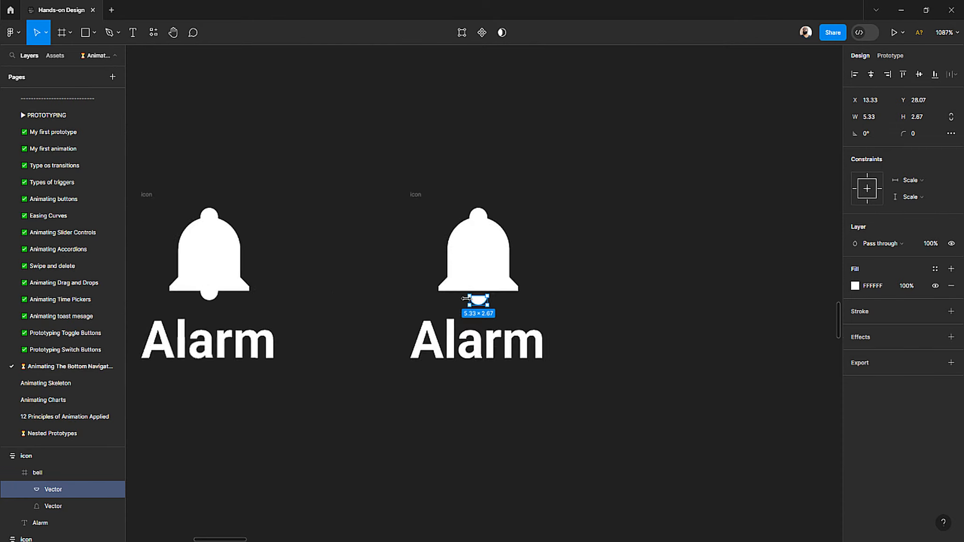
pyautogui.click(426, 391)
# Step: Check the layer opacity of the Off and On variants of the existing icon / alarm component in the Components frame
pyautogui.scroll(-8, 454, 342)
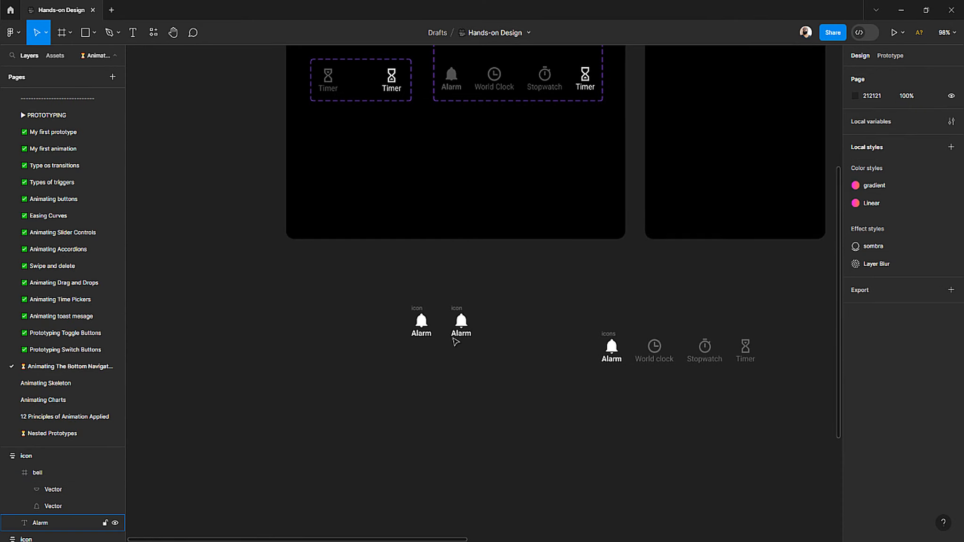
pyautogui.scroll(5, 413, 330)
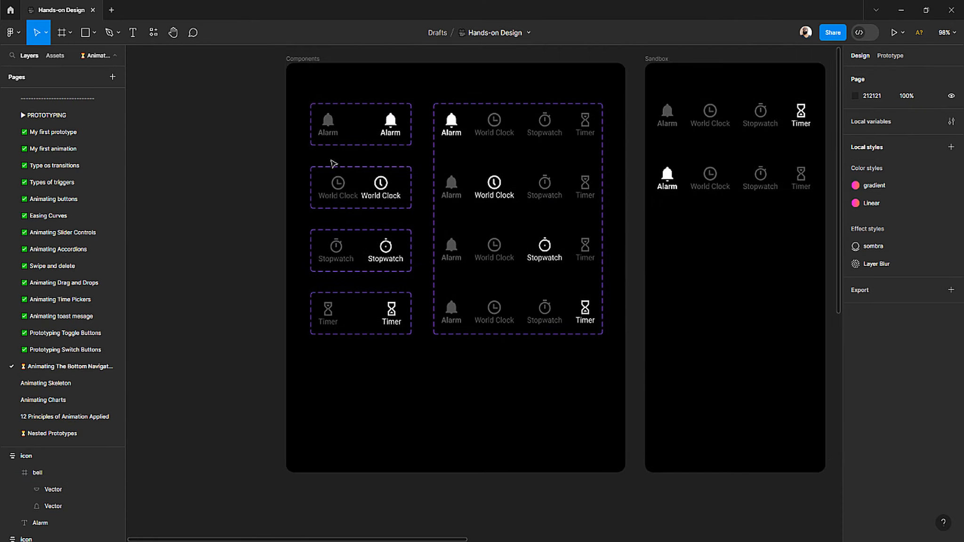
pyautogui.scroll(5, 331, 141)
pyautogui.click(332, 113)
pyautogui.doubleClick(334, 110)
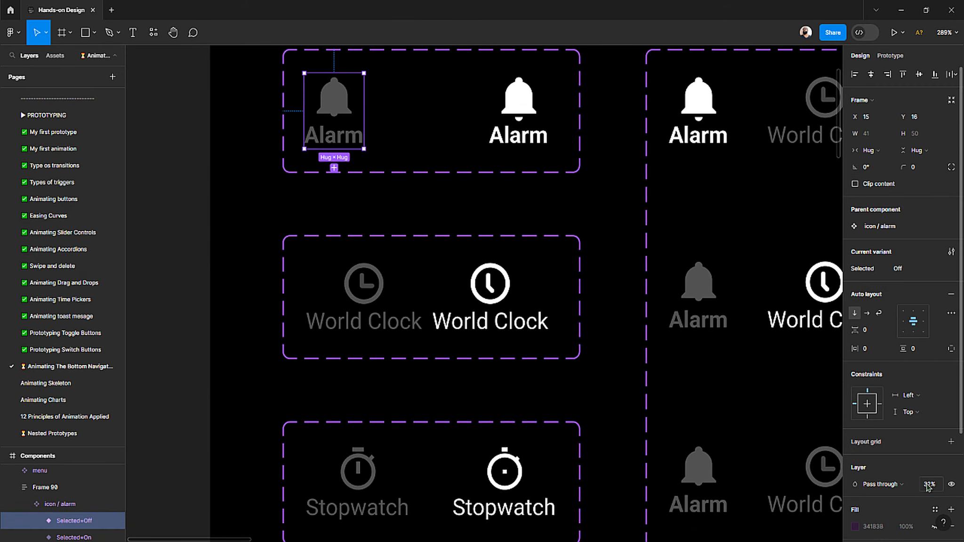
pyautogui.click(517, 114)
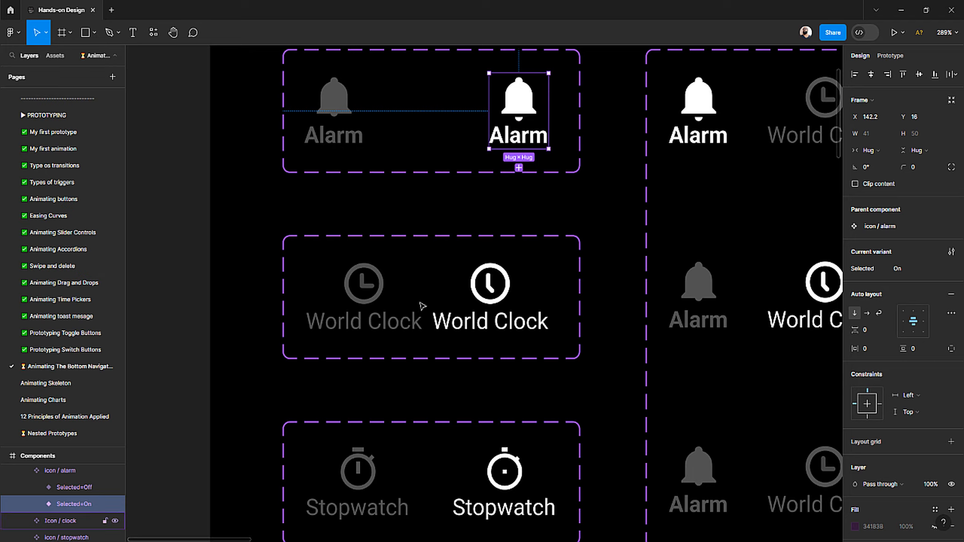
pyautogui.scroll(-2, 472, 230)
pyautogui.scroll(-2, 472, 230)
pyautogui.scroll(-10, 458, 355)
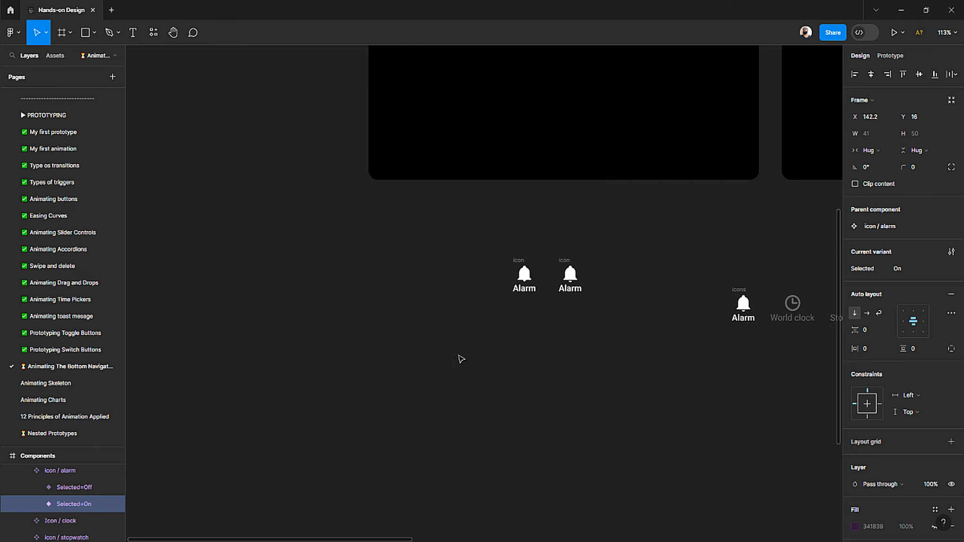
# Step: Set the layer opacity of the whole left Alarm icon frame to 32%
pyautogui.scroll(5, 549, 258)
pyautogui.click(475, 343)
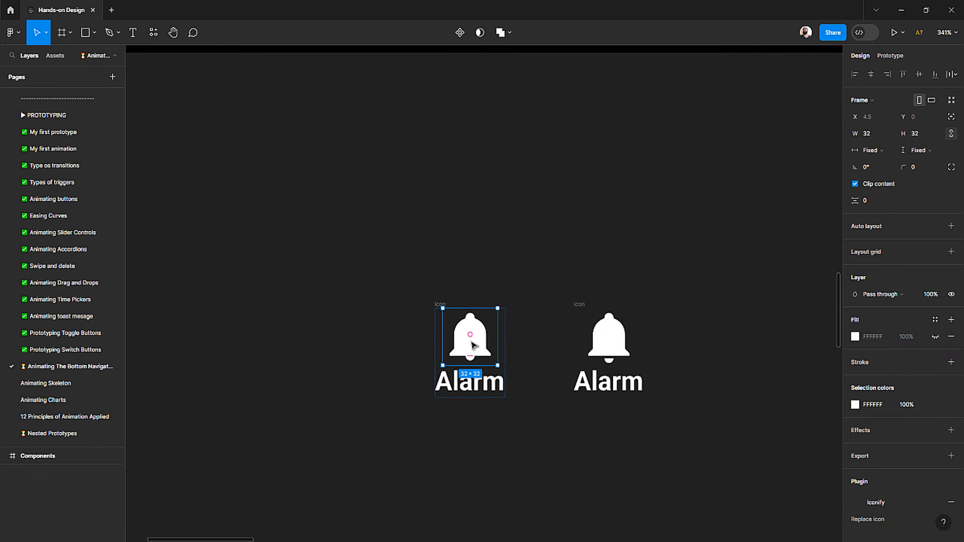
pyautogui.click(441, 279)
pyautogui.click(441, 304)
pyautogui.scroll(3, 452, 321)
pyautogui.doubleClick(480, 338)
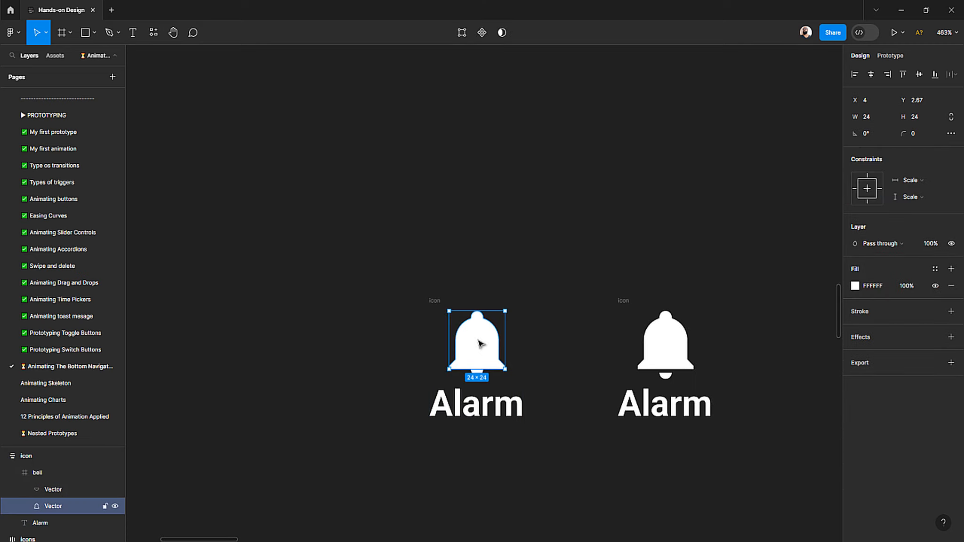
pyautogui.click(430, 299)
pyautogui.click(386, 285)
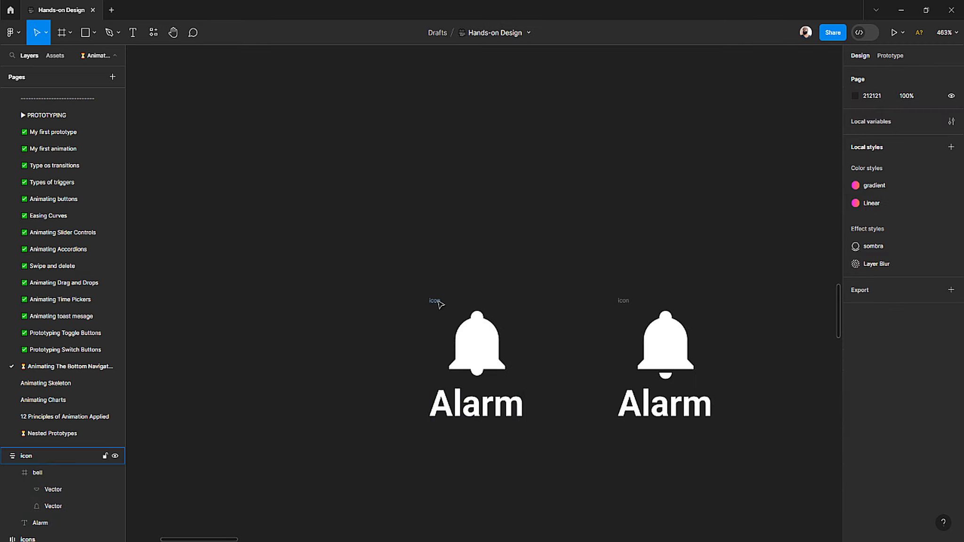
pyautogui.click(433, 301)
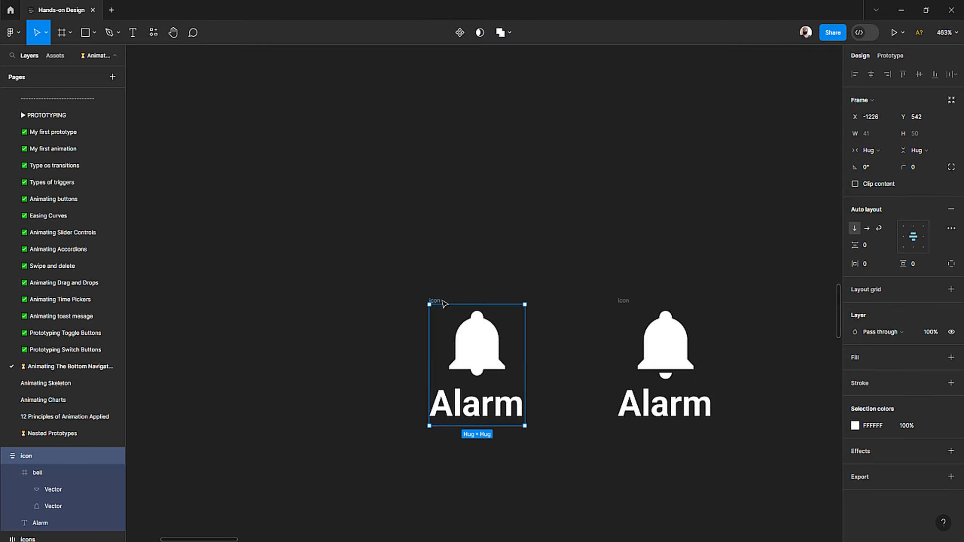
pyautogui.click(932, 333)
pyautogui.write('32')
pyautogui.press('Return')
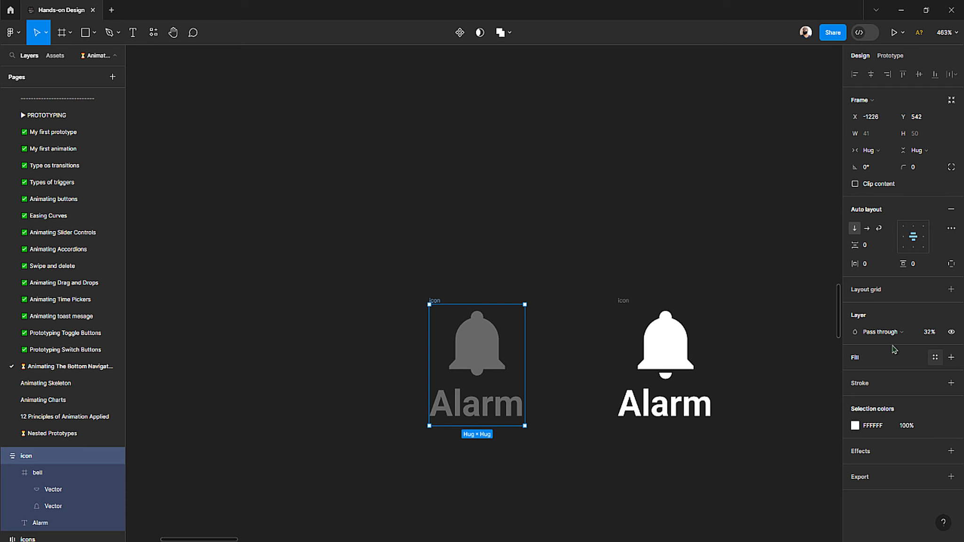
# Step: Move the right bell's clapper vector further down to Y 29.33, keeping it centred under the bell
pyautogui.click(577, 314)
pyautogui.scroll(5, 577, 314)
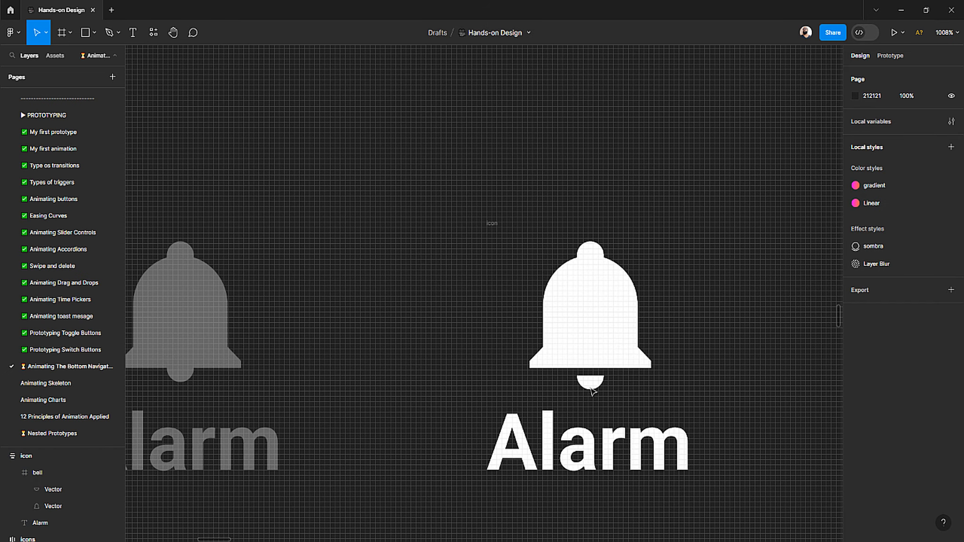
pyautogui.click(594, 388)
pyautogui.click(595, 386)
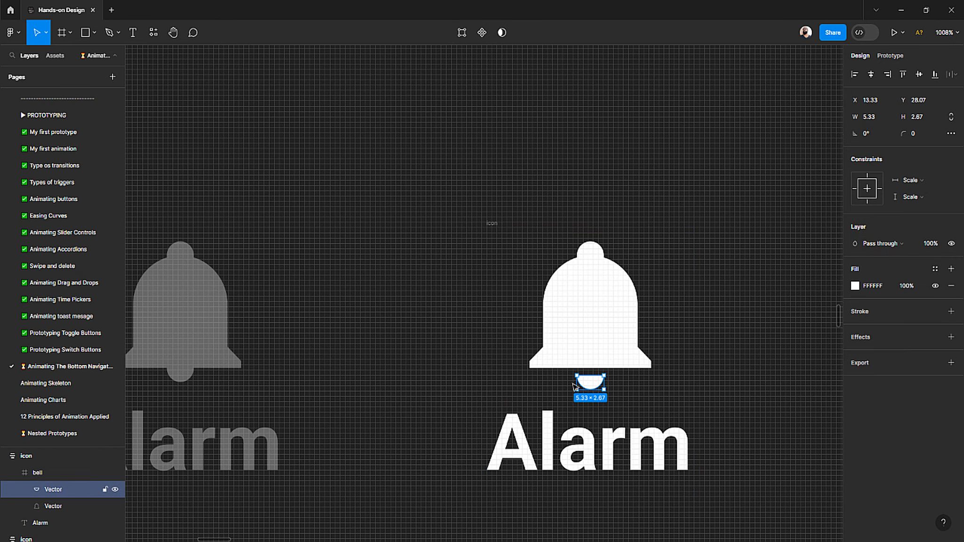
pyautogui.scroll(4, 572, 388)
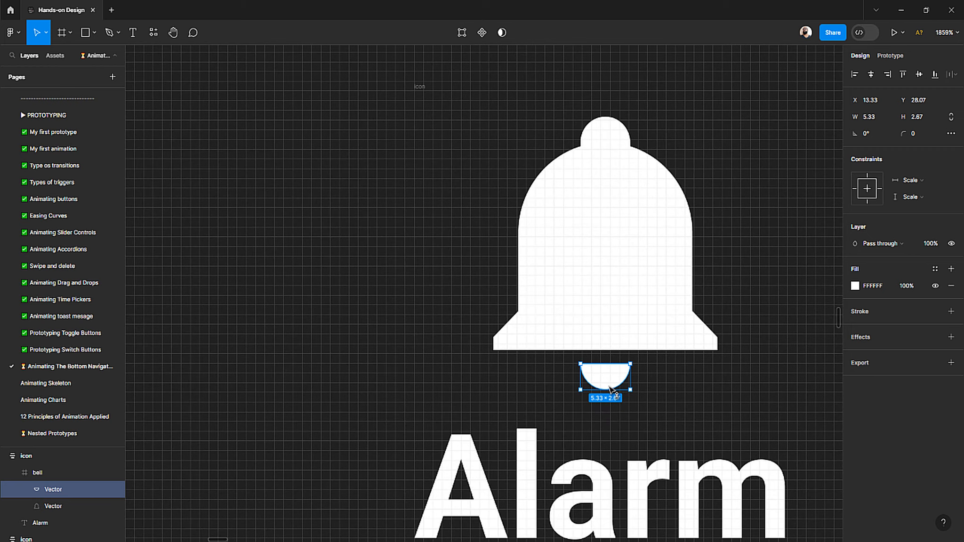
pyautogui.moveTo(610, 389); pyautogui.dragTo(611, 400)
pyautogui.scroll(-7, 548, 368)
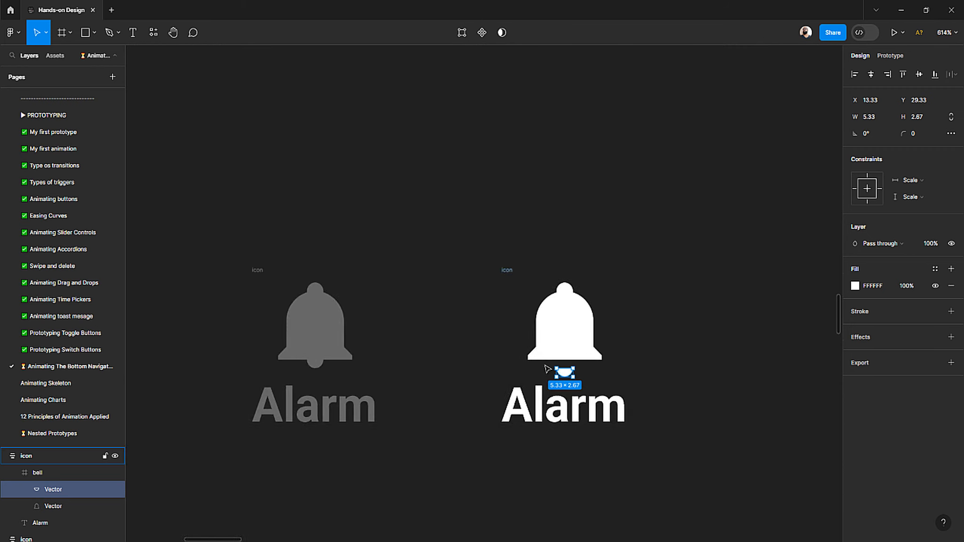
pyautogui.scroll(-2, 547, 368)
pyautogui.click(500, 420)
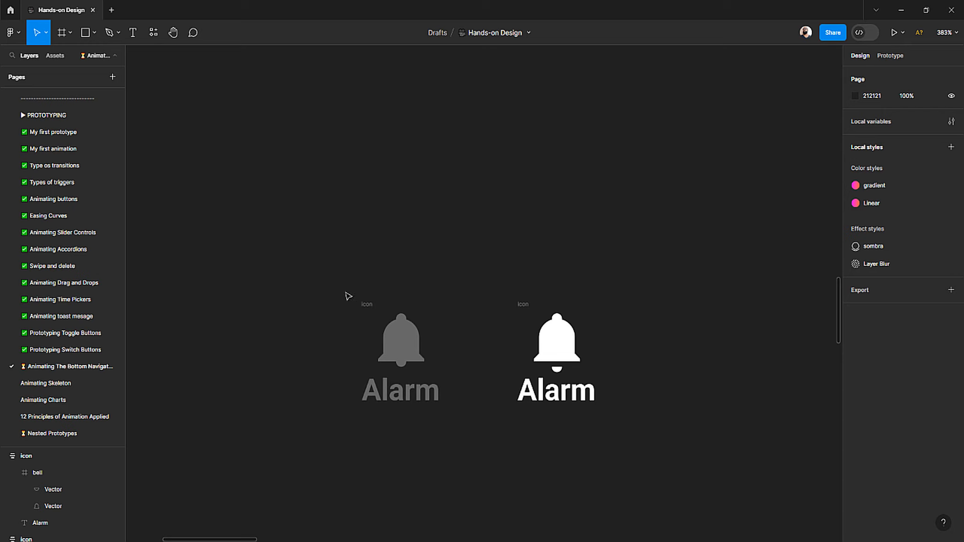
# Step: Turn the dimmed left Alarm icon and the white right Alarm icon into two separate components
pyautogui.moveTo(287, 270); pyautogui.dragTo(468, 456)
pyautogui.click(459, 33)
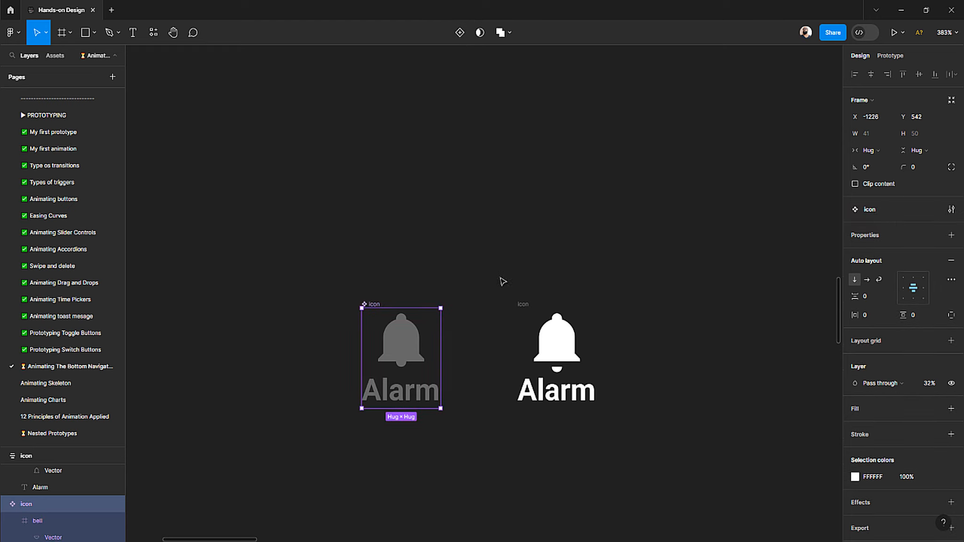
pyautogui.moveTo(488, 269); pyautogui.dragTo(688, 466)
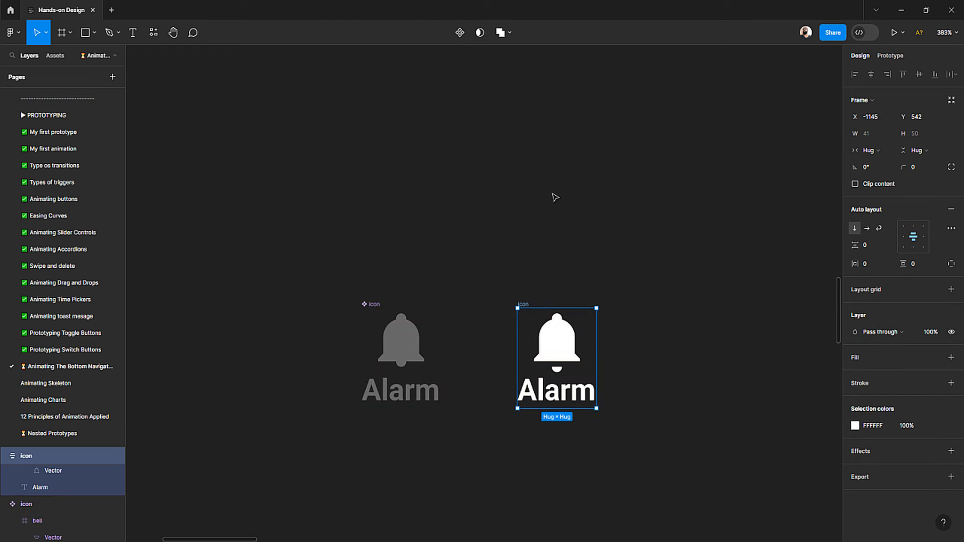
pyautogui.click(459, 33)
# Step: Combine the two Alarm icon components as variants in one component set
pyautogui.moveTo(263, 194); pyautogui.dragTo(746, 519)
pyautogui.click(880, 248)
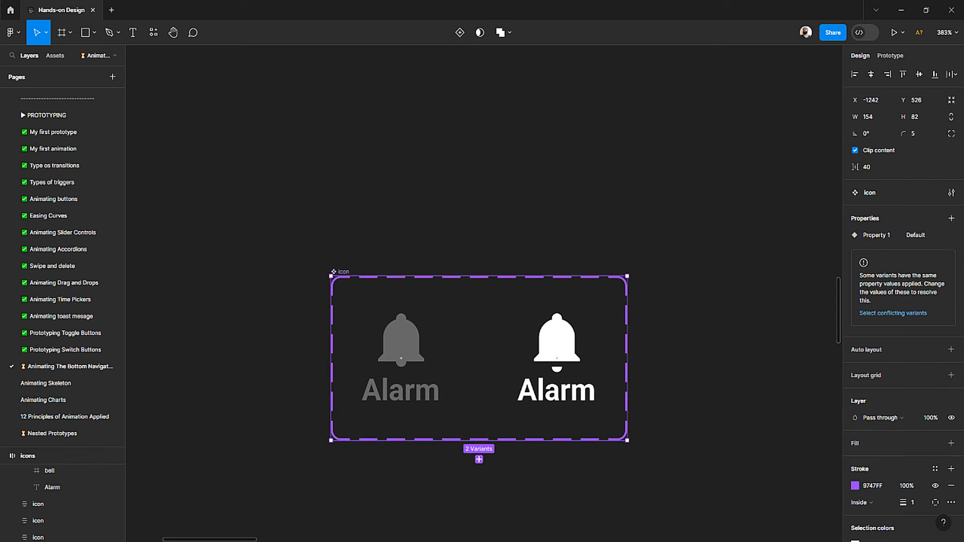
# Step: Rename the Alarm component set as "icon / alarm"
pyautogui.click(290, 242)
pyautogui.click(343, 273)
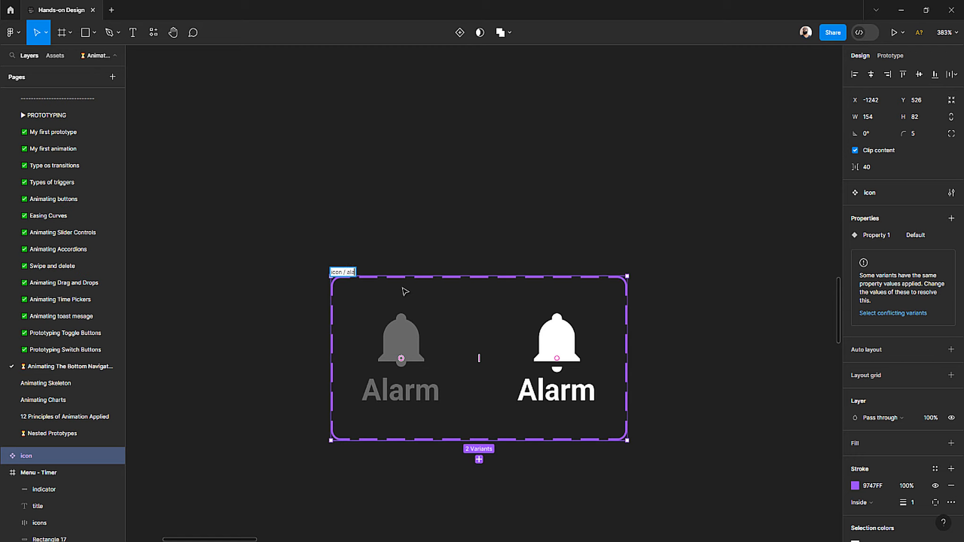
pyautogui.press('Return')
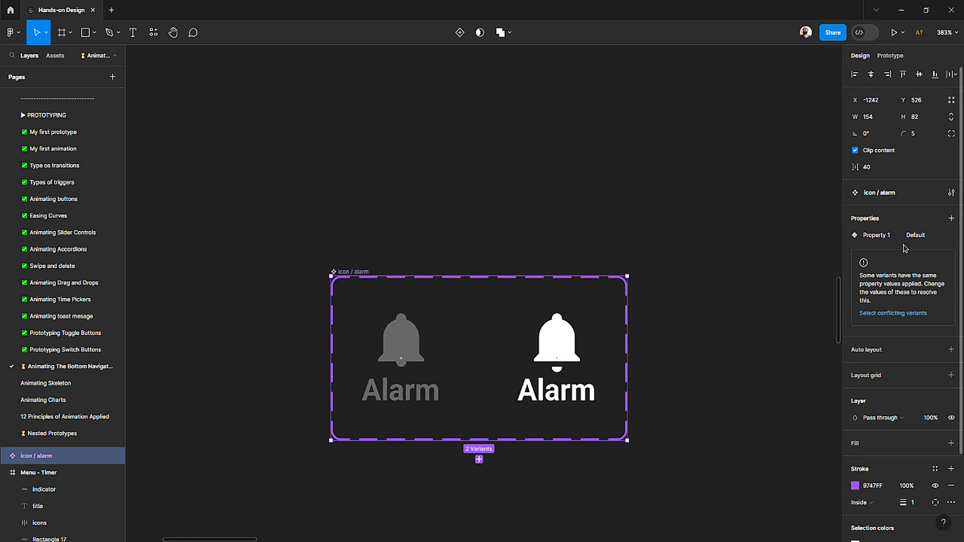
# Step: Check how the variant property and its values are named on the finished Alarm component set in the Components frame
pyautogui.doubleClick(878, 236)
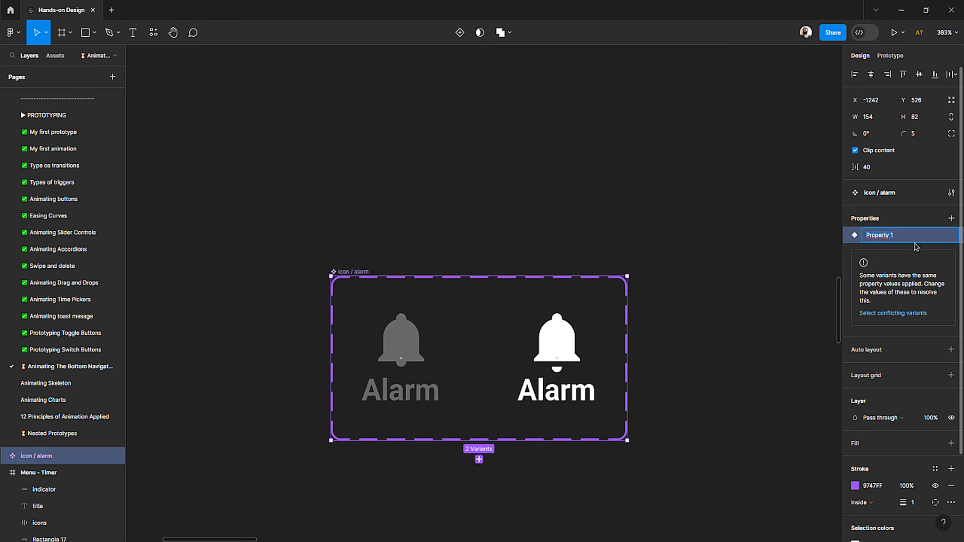
pyautogui.scroll(-5, 490, 153)
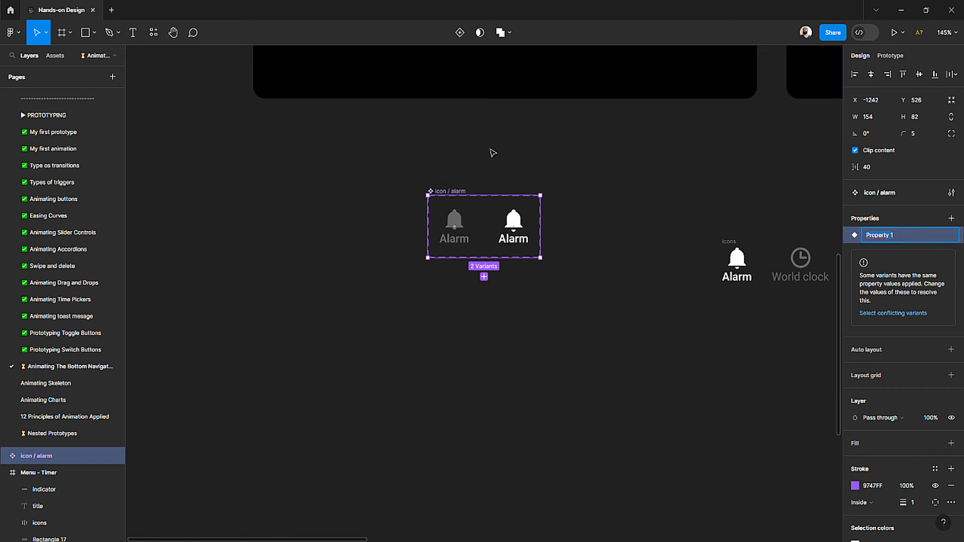
pyautogui.scroll(10, 454, 172)
pyautogui.scroll(2, 373, 147)
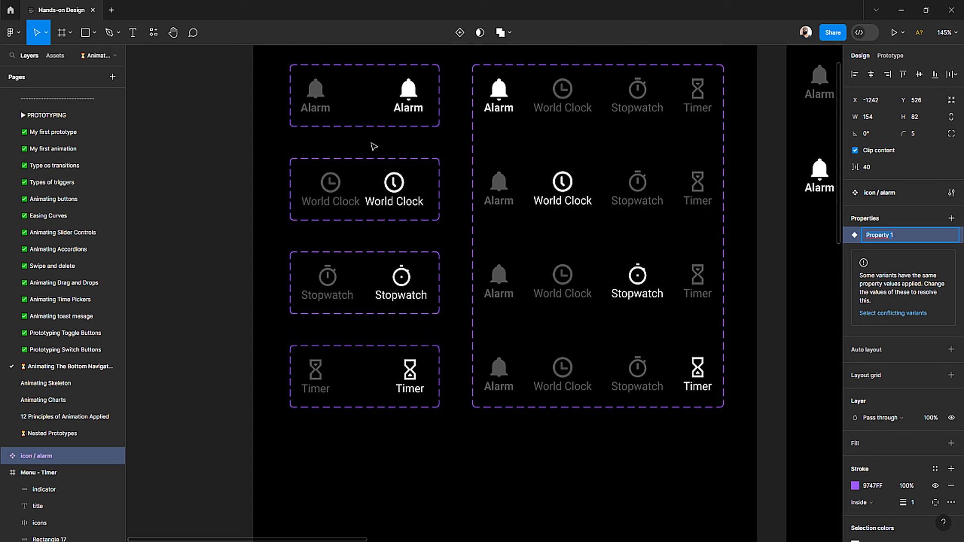
pyautogui.click(327, 103)
pyautogui.doubleClick(325, 103)
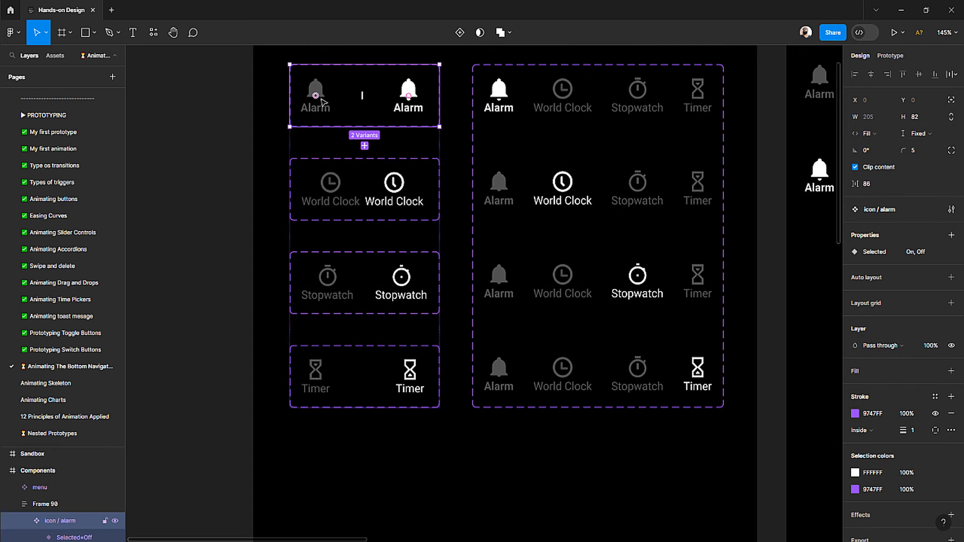
pyautogui.scroll(-4, 554, 282)
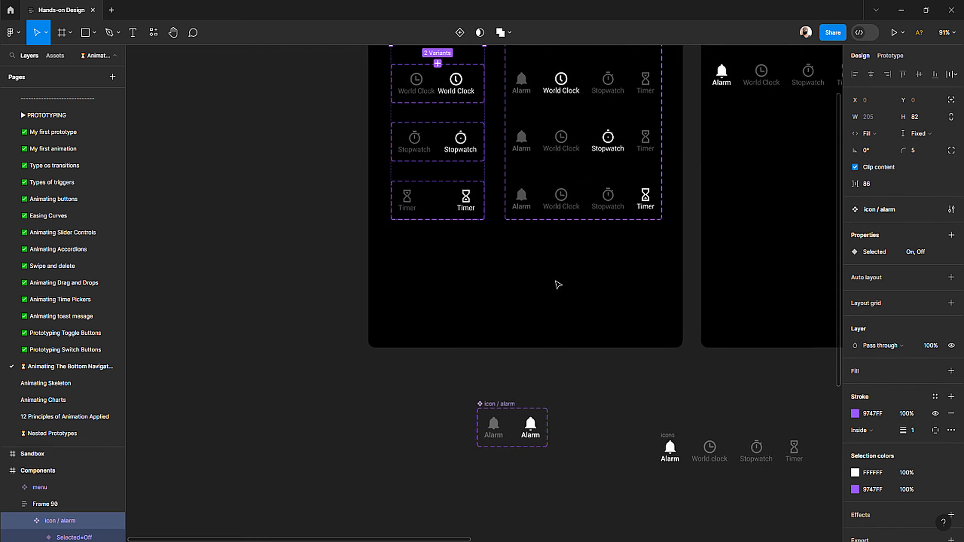
pyautogui.scroll(-3, 523, 276)
pyautogui.scroll(5, 513, 264)
# Step: Rename the new icon / alarm component set's variant property as "Selected"
pyautogui.click(425, 197)
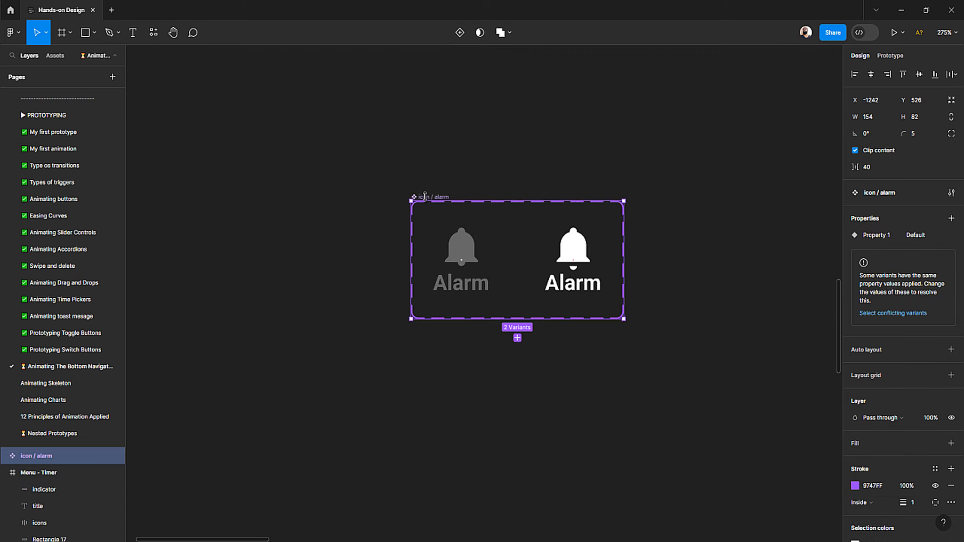
pyautogui.doubleClick(878, 236)
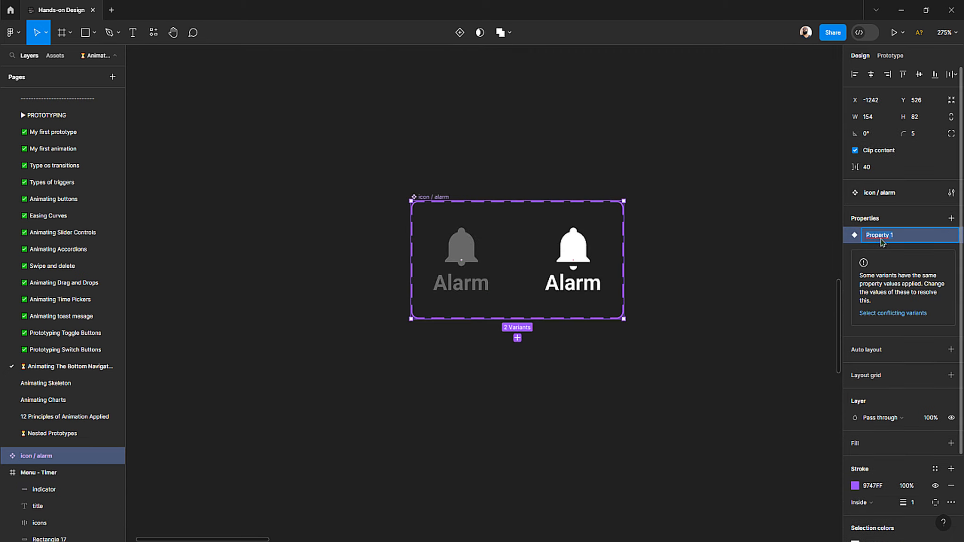
pyautogui.write('Selected')
pyautogui.press('Return')
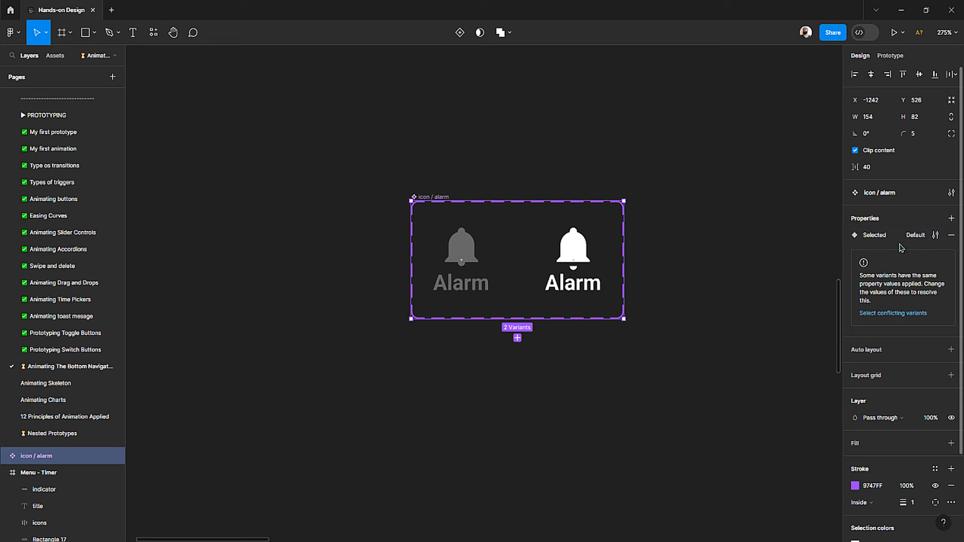
# Step: Set the Selected value to "off" for the dimmed Alarm variant and "on" for the white one
pyautogui.click(461, 243)
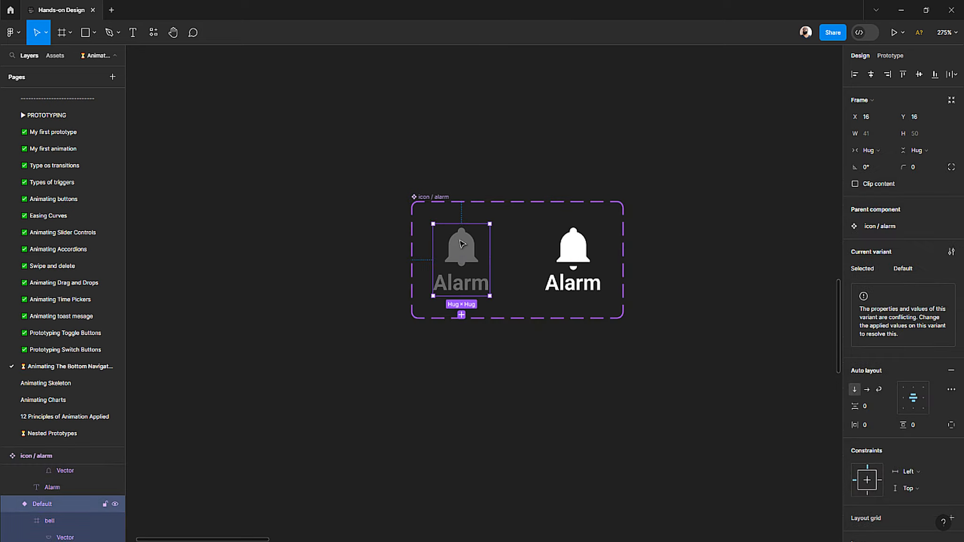
pyautogui.click(902, 268)
pyautogui.write('Off')
pyautogui.press('Return')
pyautogui.click(571, 267)
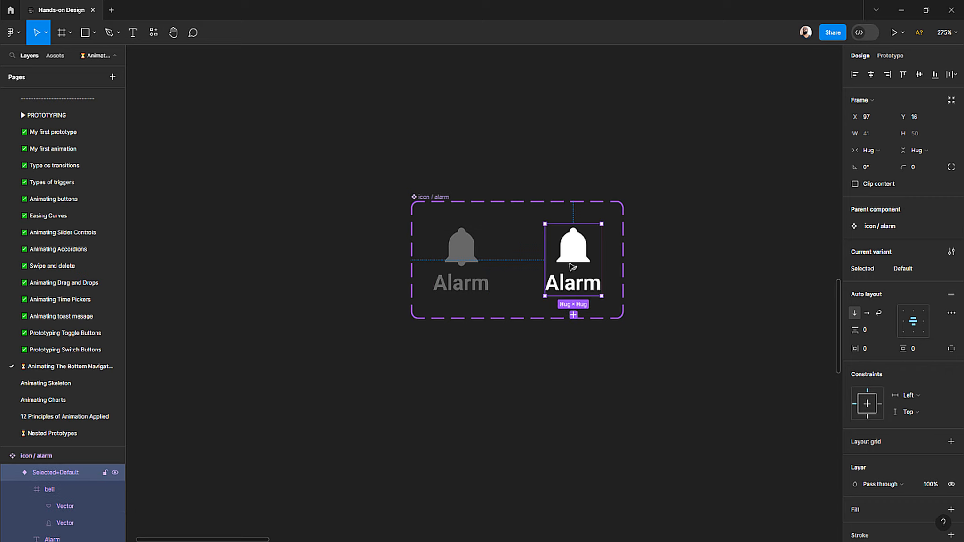
pyautogui.click(903, 268)
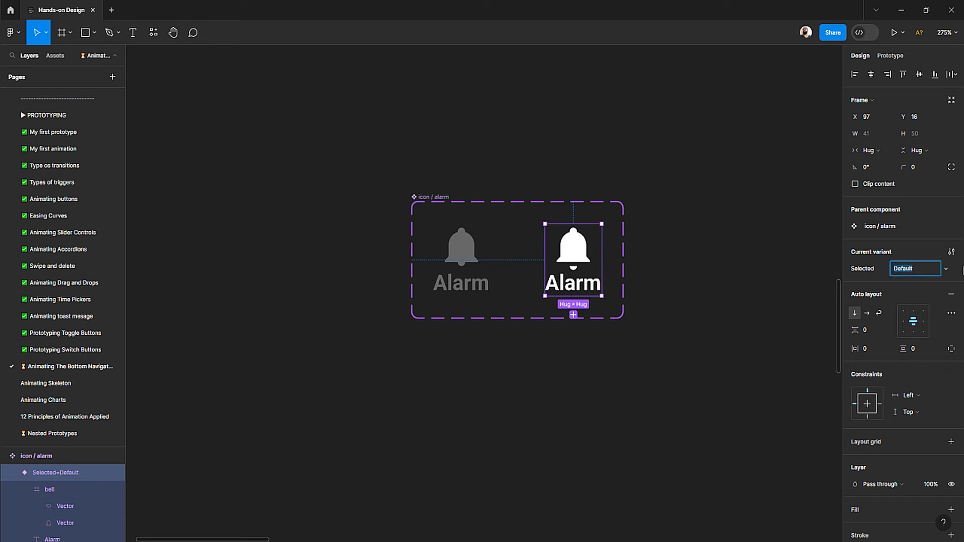
pyautogui.write('on')
pyautogui.press('Return')
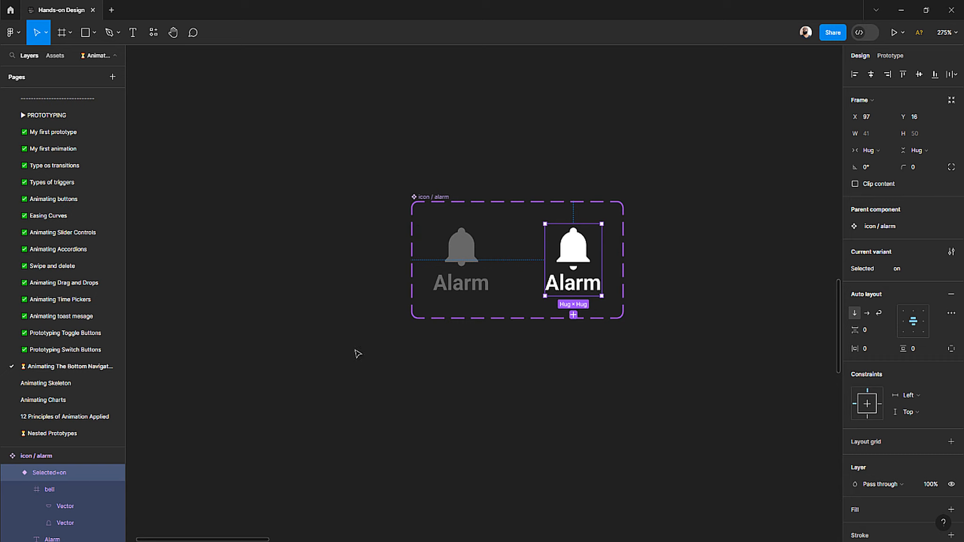
pyautogui.click(363, 218)
# Step: Paste an instance of the white Alarm variant beside the component set and place it at X -1041, Y 542
pyautogui.hscroll(4, 363, 218)
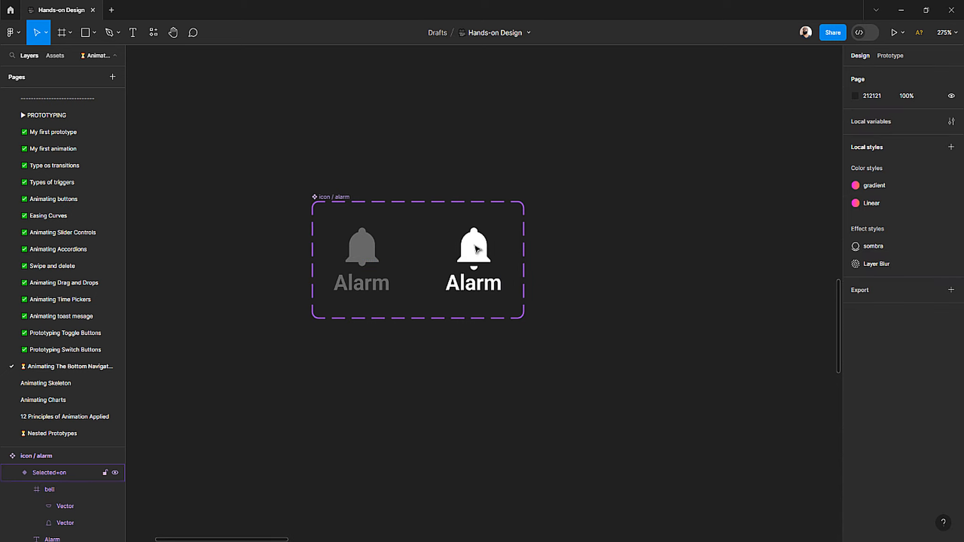
pyautogui.click(477, 250)
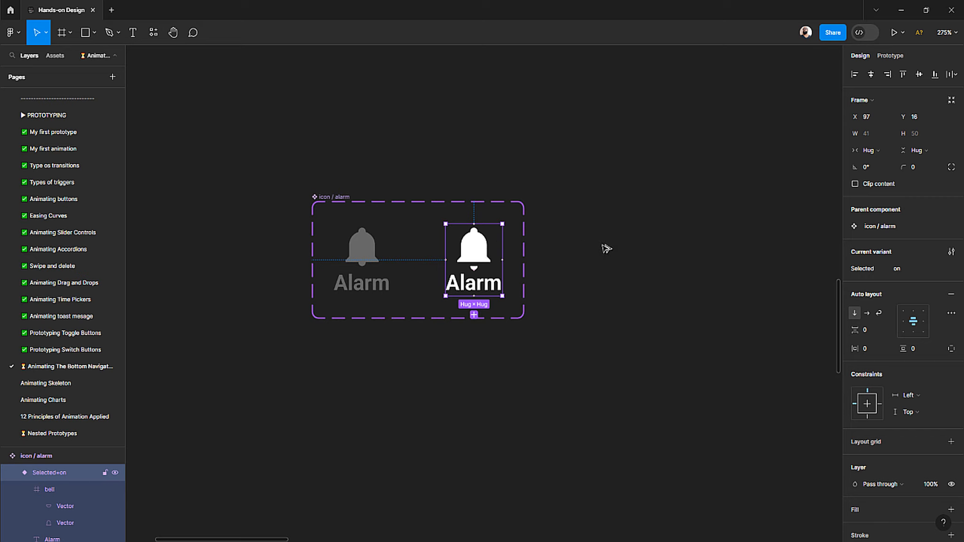
pyautogui.hotkey('ctrl', 'c')
pyautogui.hotkey('ctrl', 'v')
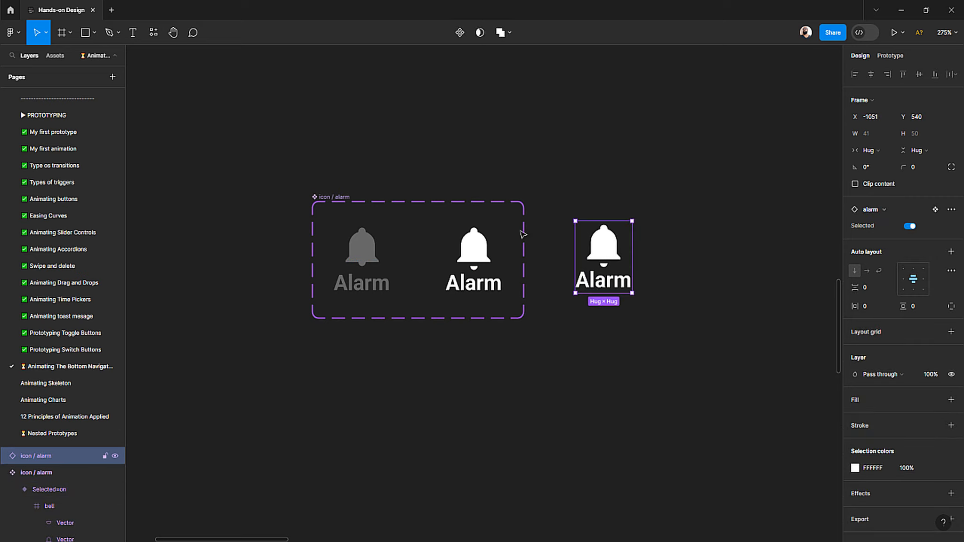
pyautogui.click(340, 196)
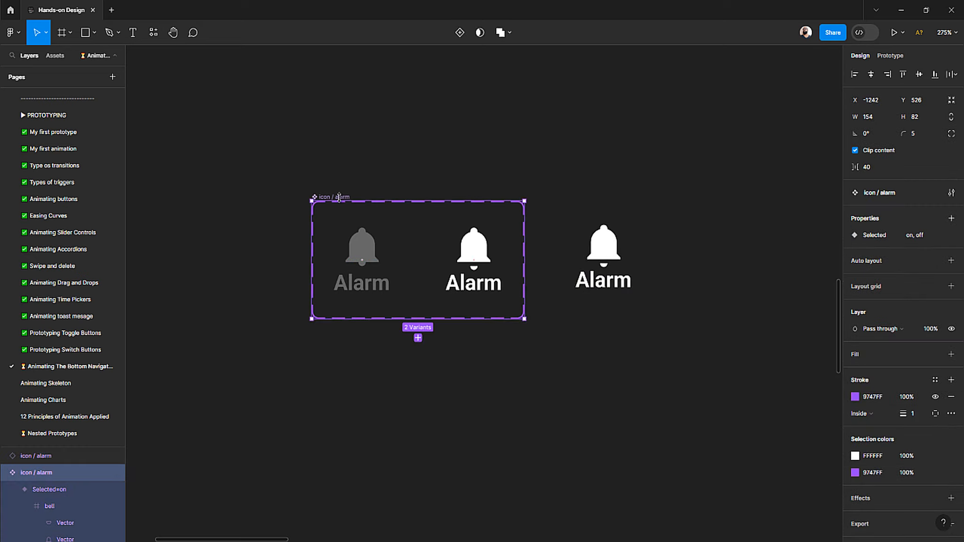
pyautogui.click(606, 255)
pyautogui.moveTo(605, 254); pyautogui.dragTo(619, 255)
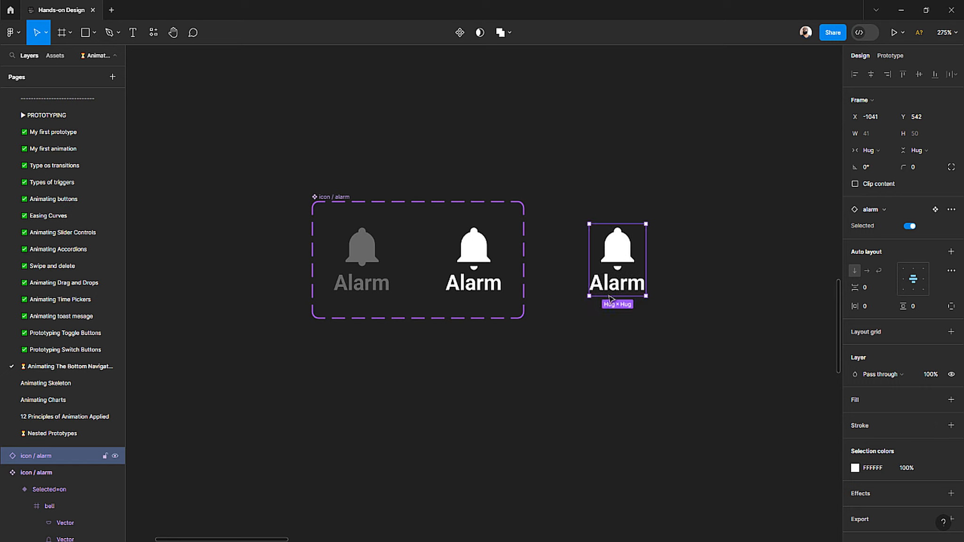
# Step: Test the Alarm instance by switching its Selected property off and on several times, leaving it off
pyautogui.click(910, 227)
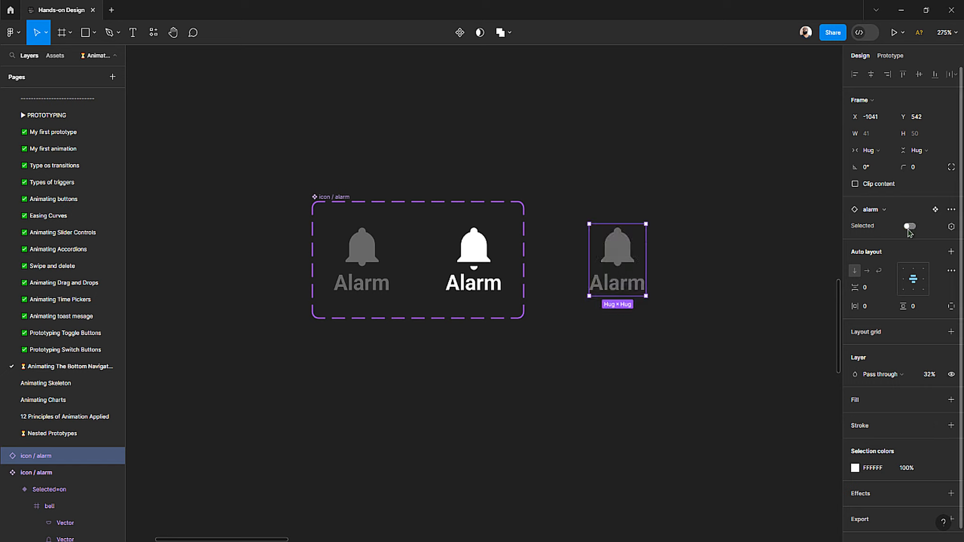
pyautogui.click(909, 226)
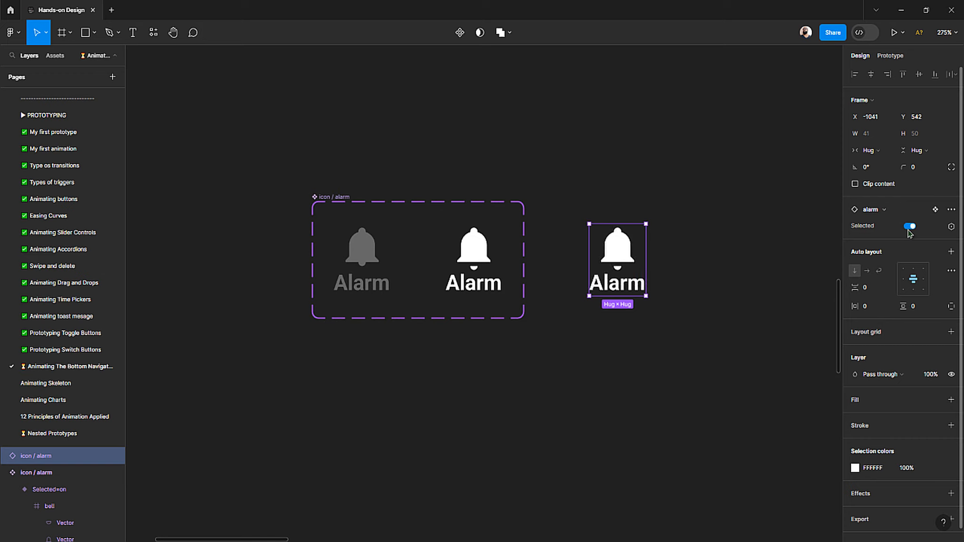
pyautogui.click(909, 226)
pyautogui.click(909, 227)
pyautogui.click(909, 226)
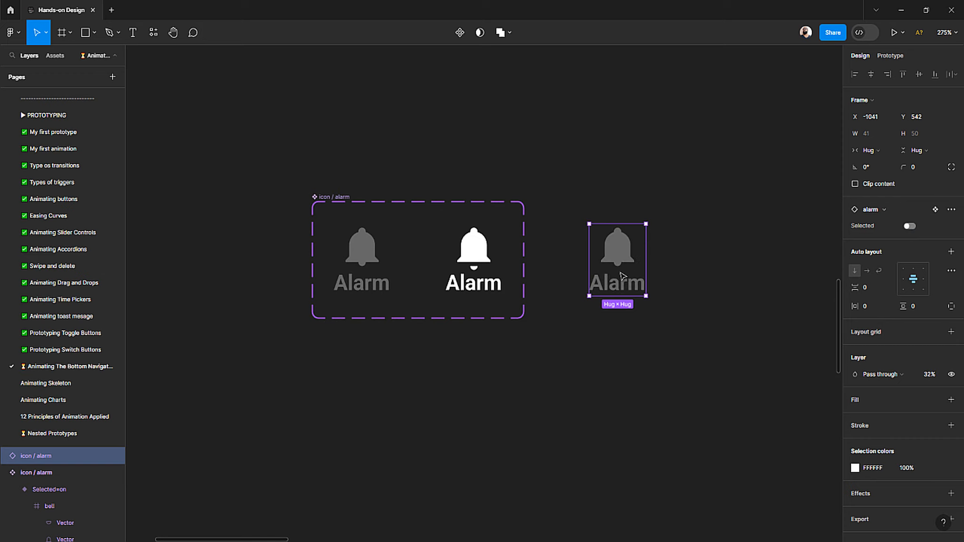
pyautogui.scroll(5, 619, 272)
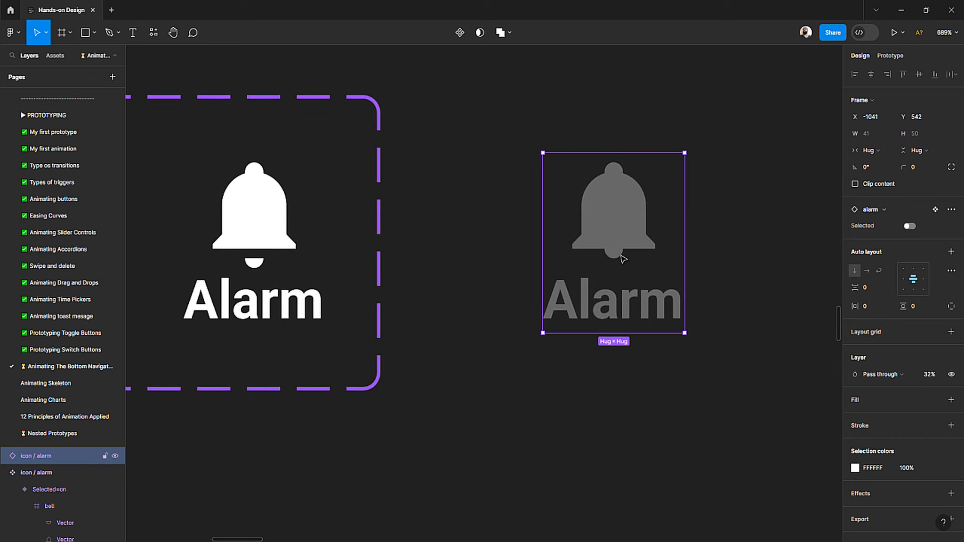
pyautogui.scroll(2, 623, 258)
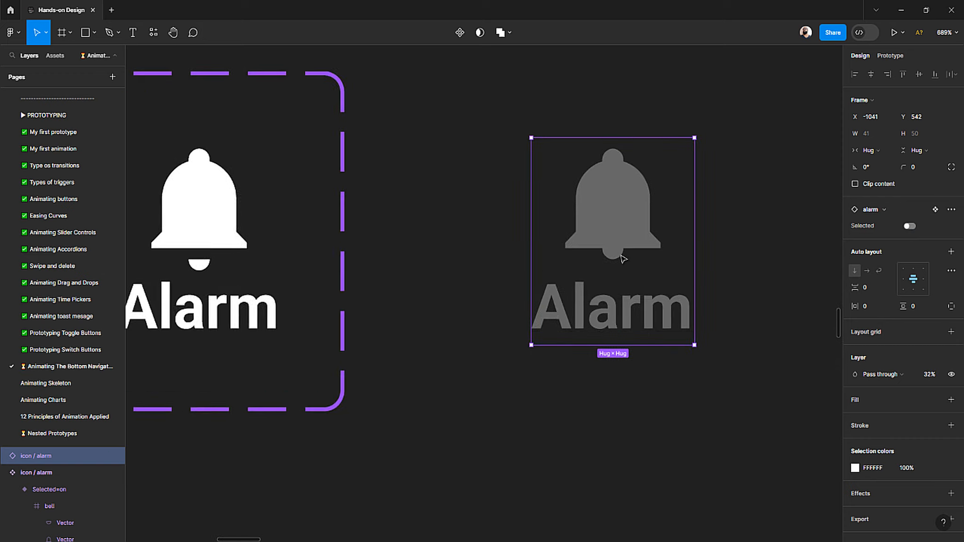
pyautogui.click(910, 227)
pyautogui.click(909, 227)
pyautogui.click(909, 227)
pyautogui.click(909, 226)
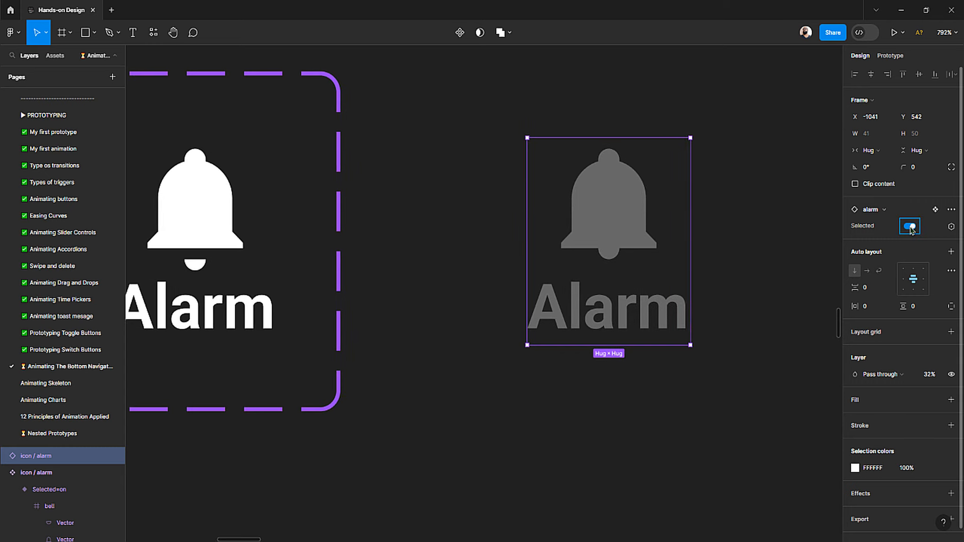
pyautogui.click(909, 227)
pyautogui.click(909, 227)
# Step: Move the new Alarm component set to X -1412, Y 516 and delete the loose test instance beside it
pyautogui.scroll(-10, 414, 205)
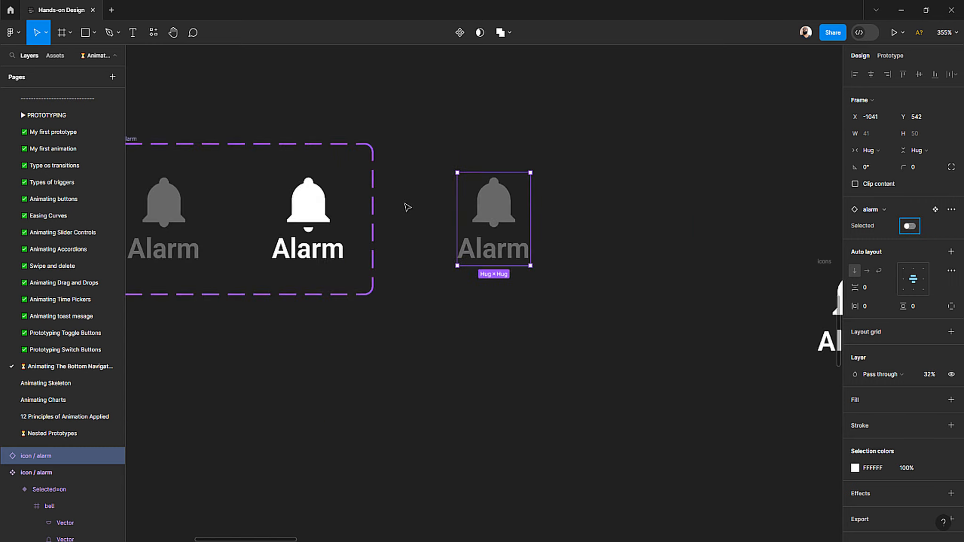
pyautogui.scroll(7, 409, 210)
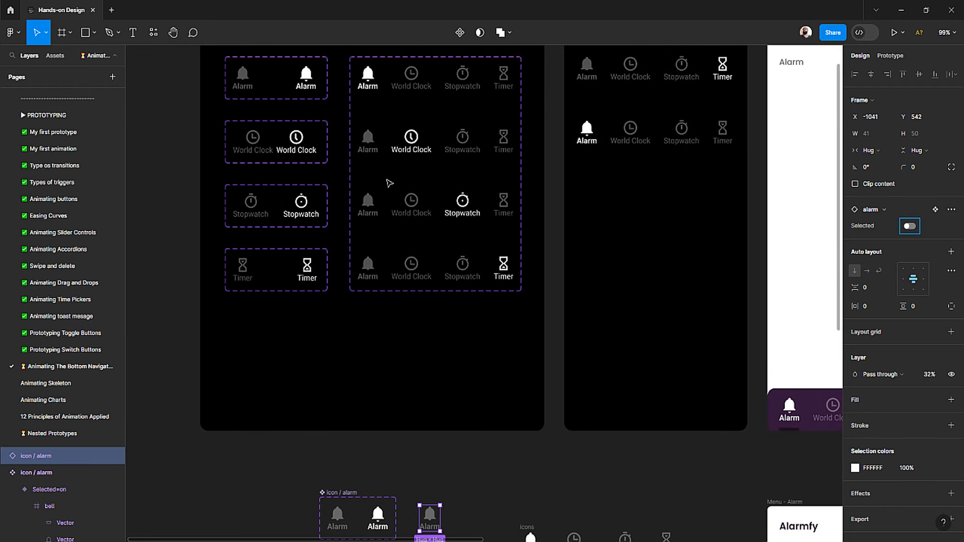
pyautogui.hscroll(-2, 369, 188)
pyautogui.scroll(5, 320, 142)
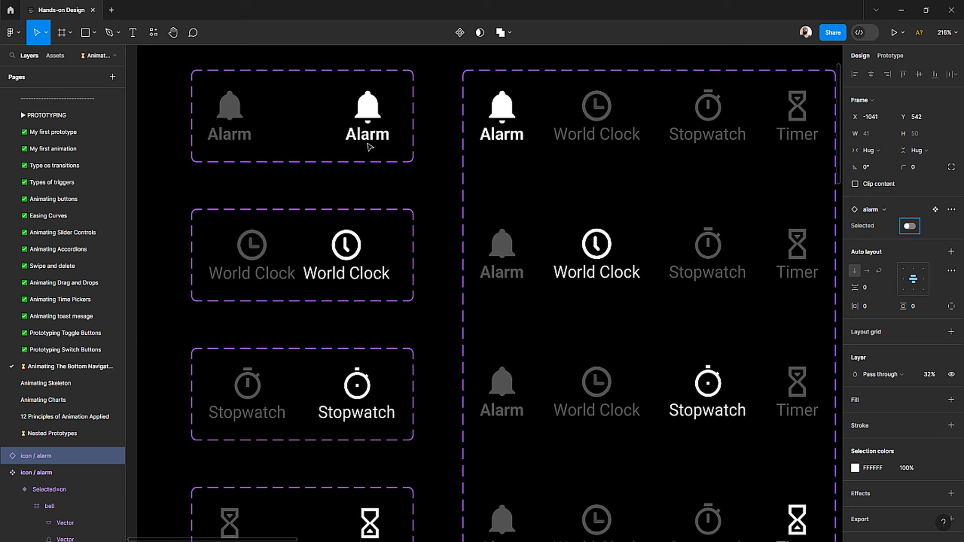
pyautogui.scroll(-10, 501, 198)
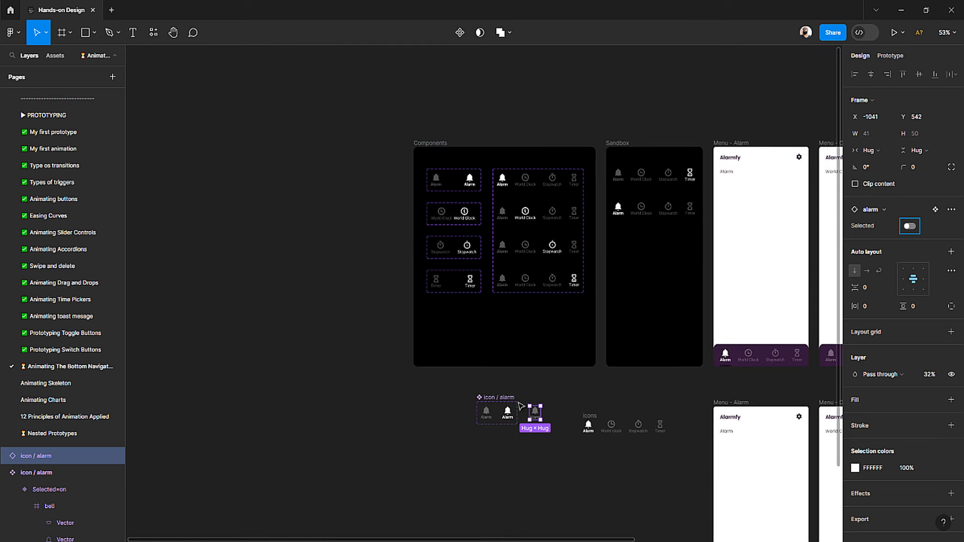
pyautogui.click(479, 397)
pyautogui.scroll(5, 479, 400)
pyautogui.moveTo(476, 392); pyautogui.dragTo(390, 385)
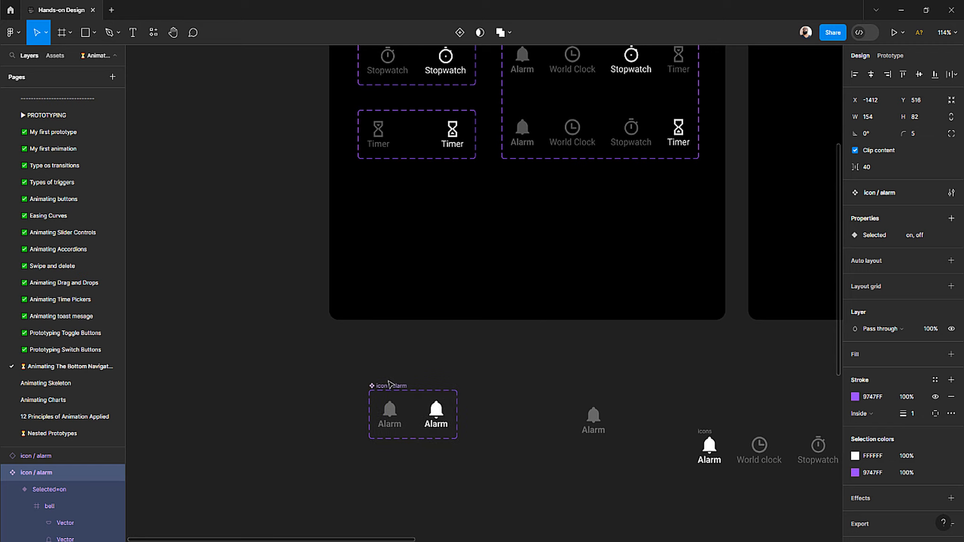
pyautogui.click(362, 377)
pyautogui.scroll(-3, 529, 396)
pyautogui.click(592, 319)
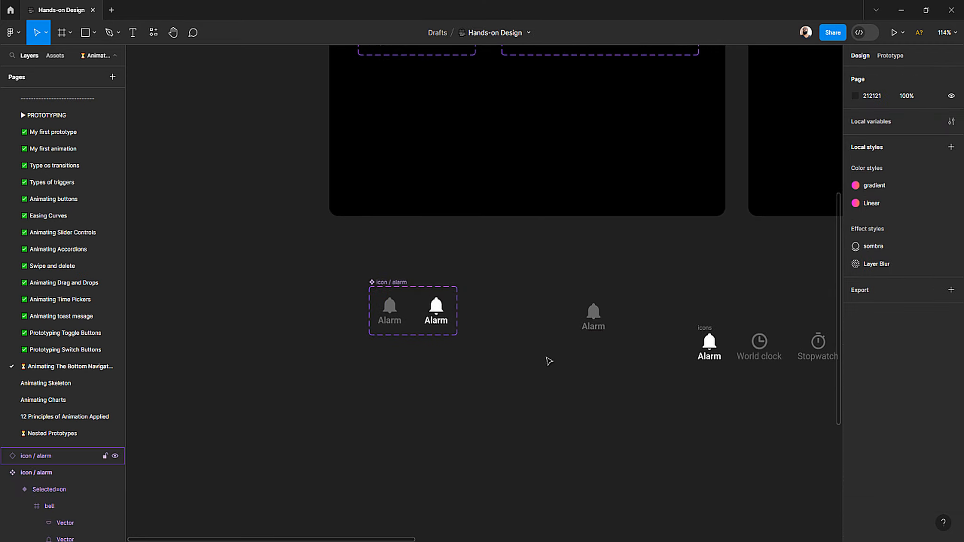
pyautogui.press('Delete')
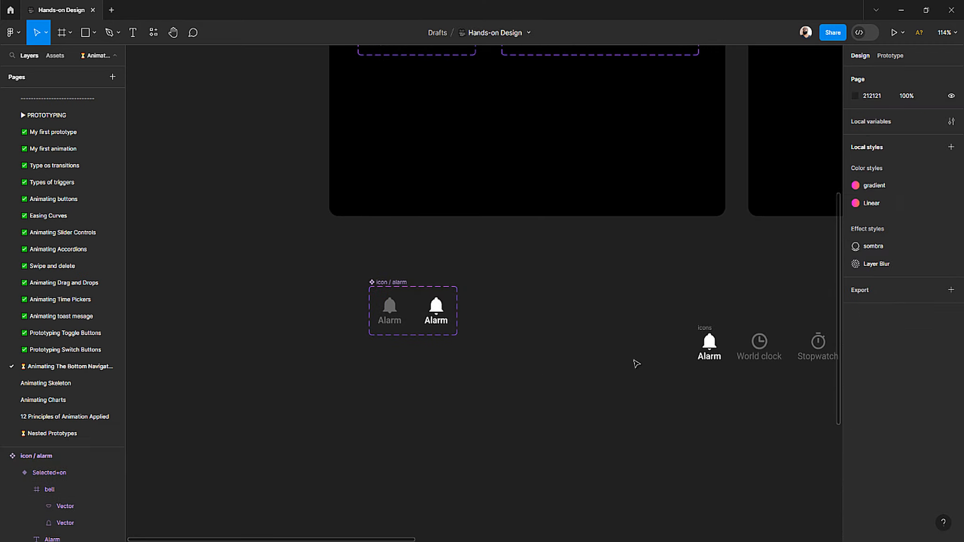
# Step: Place the World clock icon below the Alarm component set at X -1410, Y 633 and duplicate it alongside at X -1291
pyautogui.click(766, 352)
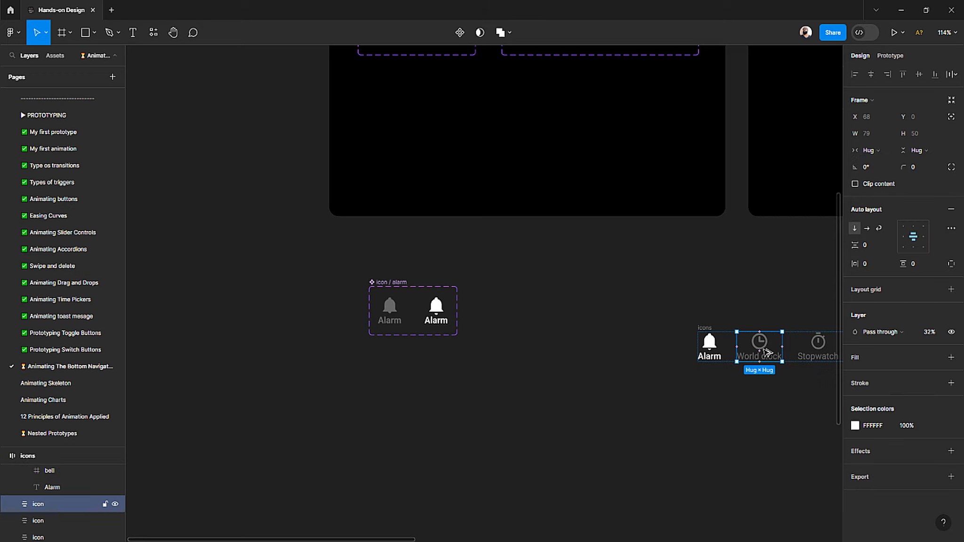
pyautogui.moveTo(766, 352); pyautogui.dragTo(400, 374)
pyautogui.scroll(6, 400, 374)
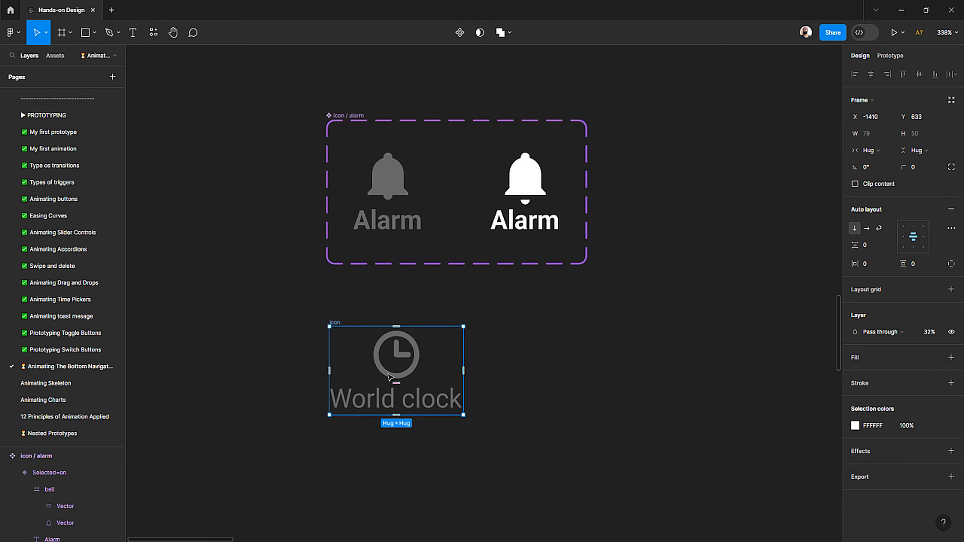
pyautogui.hotkey('ctrl', 'd')
pyautogui.scroll(2, 555, 367)
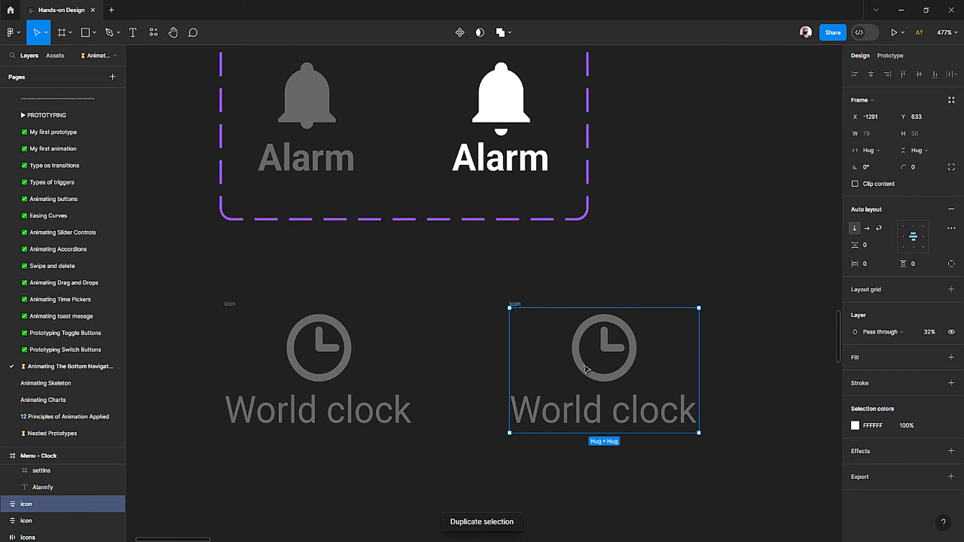
# Step: Try to angle the horizontal hand of the duplicated World clock icon downward by moving its rounded end points, then undo the move
pyautogui.scroll(6, 585, 369)
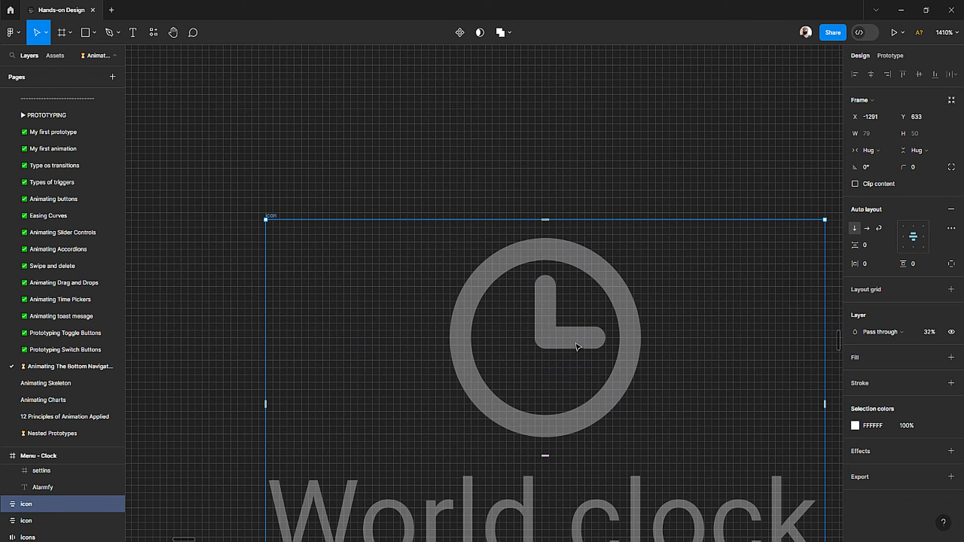
pyautogui.doubleClick(576, 347)
pyautogui.doubleClick(576, 346)
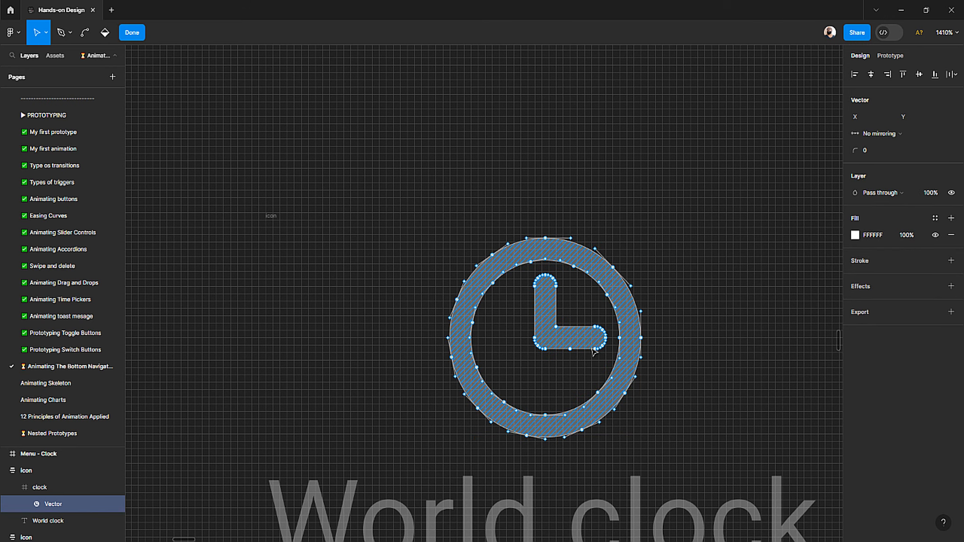
pyautogui.scroll(4, 593, 351)
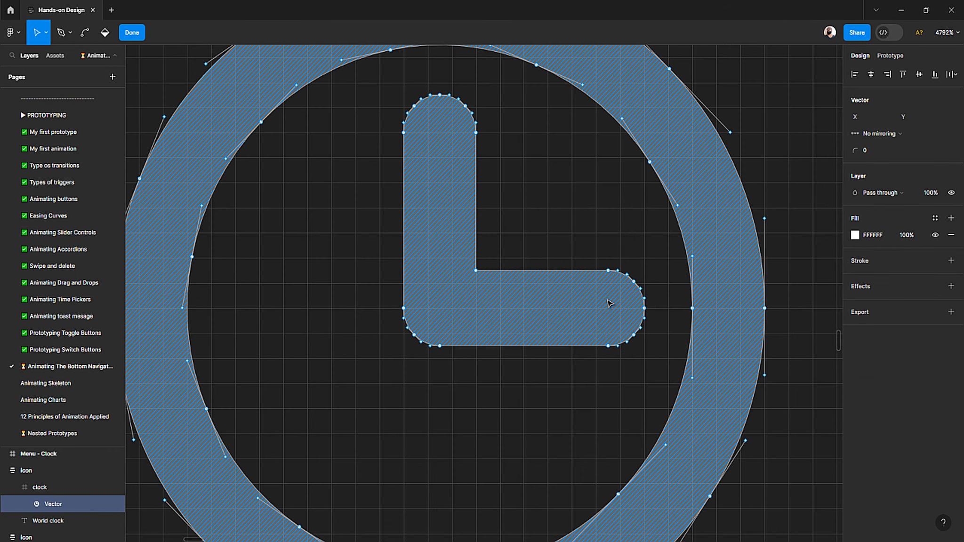
pyautogui.moveTo(659, 258); pyautogui.dragTo(561, 386)
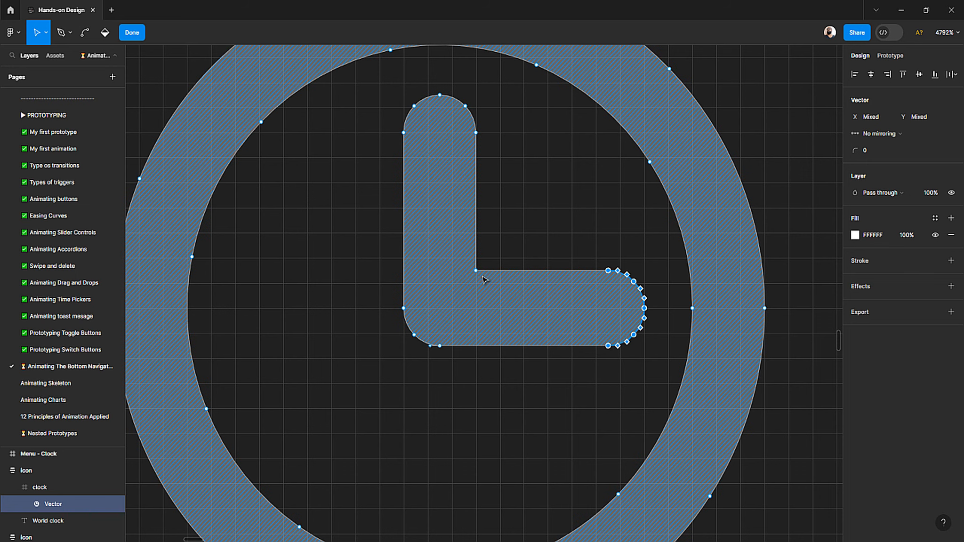
pyautogui.scroll(-3, 484, 280)
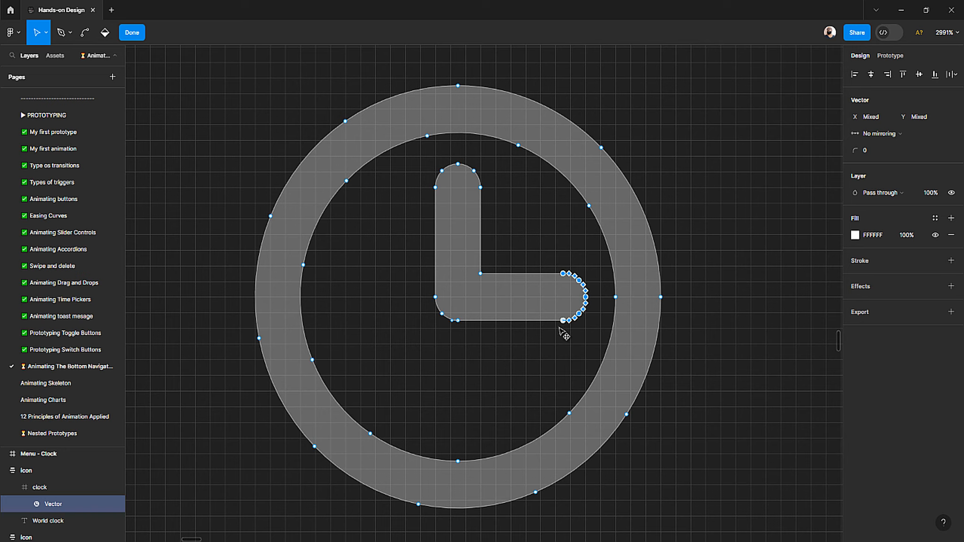
pyautogui.moveTo(563, 321); pyautogui.dragTo(541, 379)
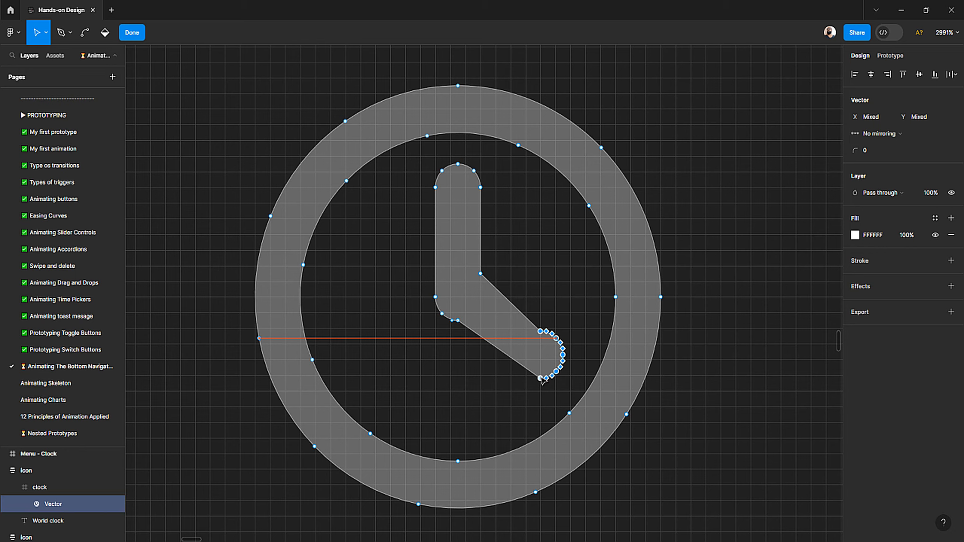
pyautogui.hotkey('ctrl', 'z')
pyautogui.hotkey('ctrl', 'a')
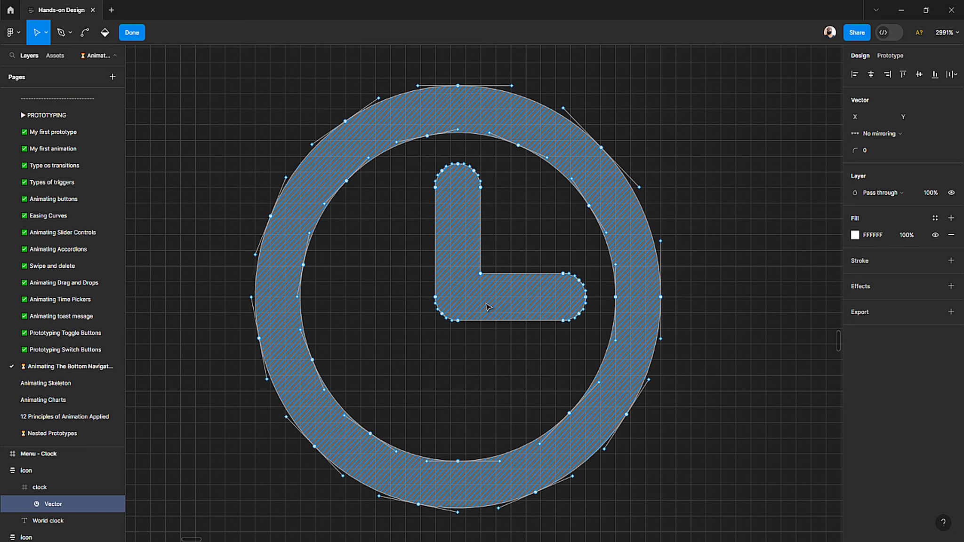
pyautogui.scroll(5, 487, 305)
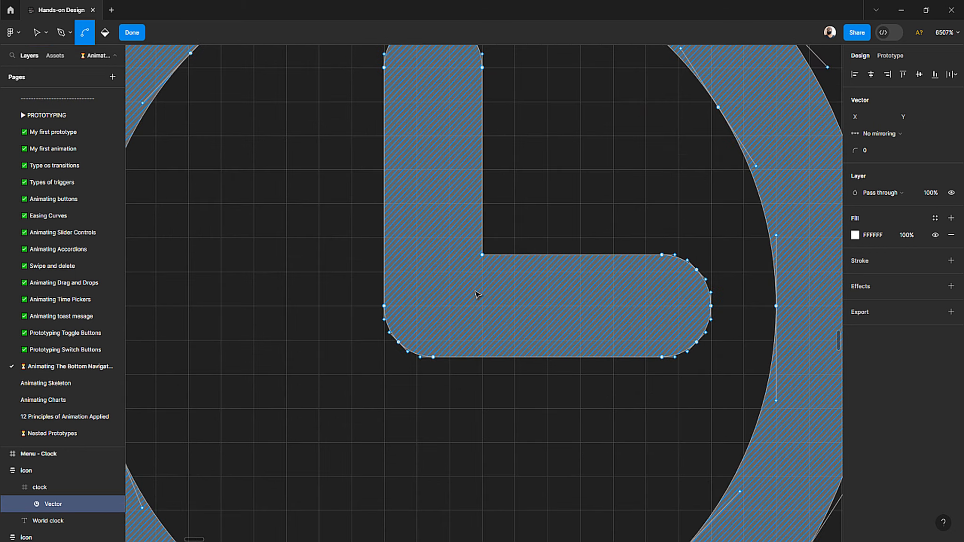
pyautogui.scroll(-6, 475, 295)
pyautogui.scroll(3, 546, 297)
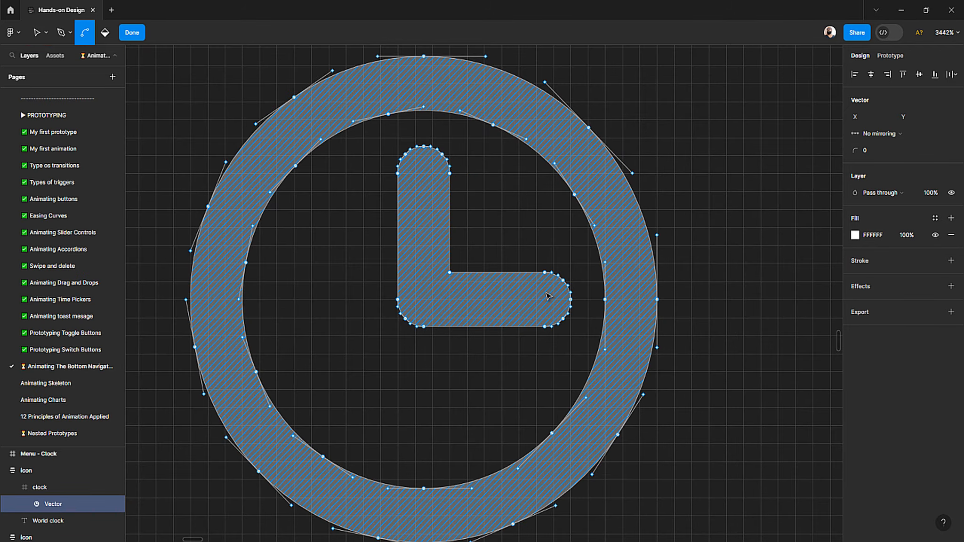
pyautogui.scroll(-8, 543, 297)
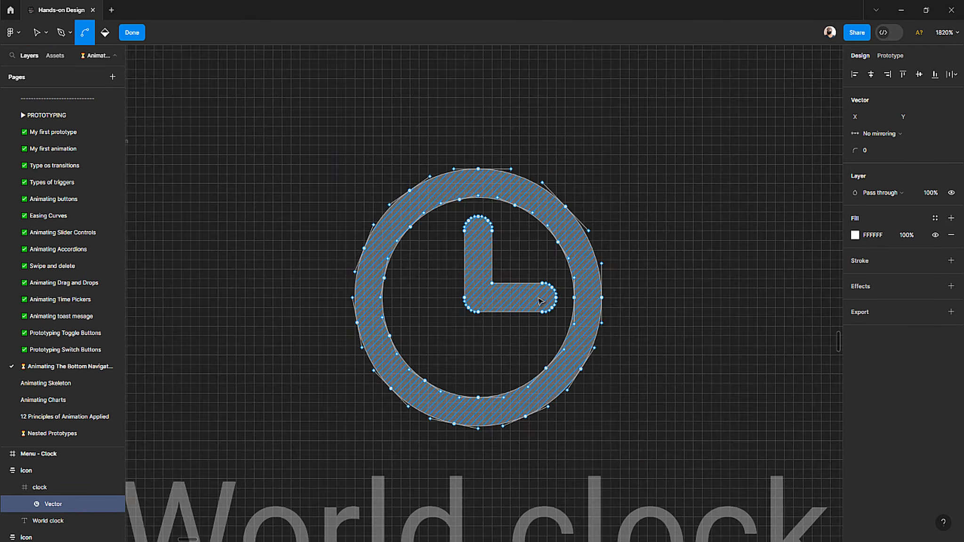
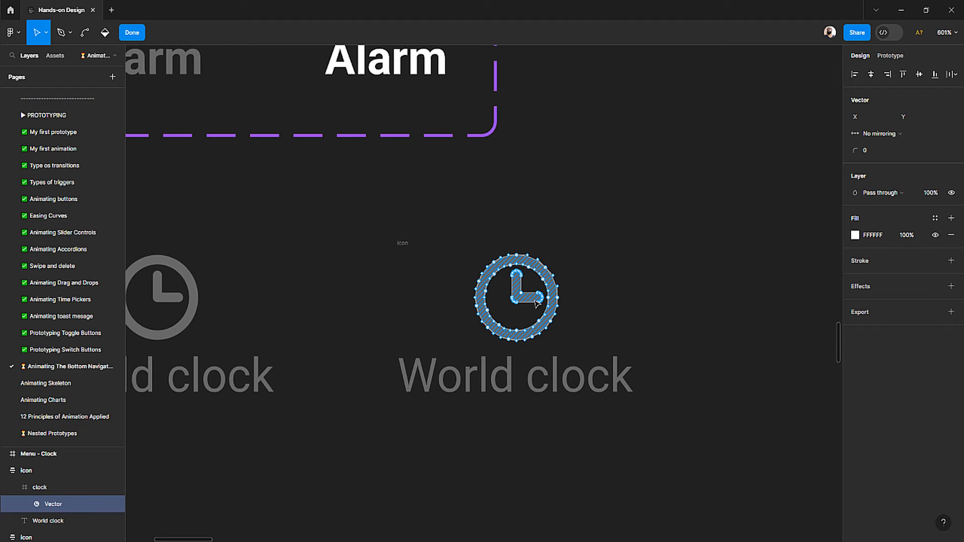
pyautogui.press('Escape')
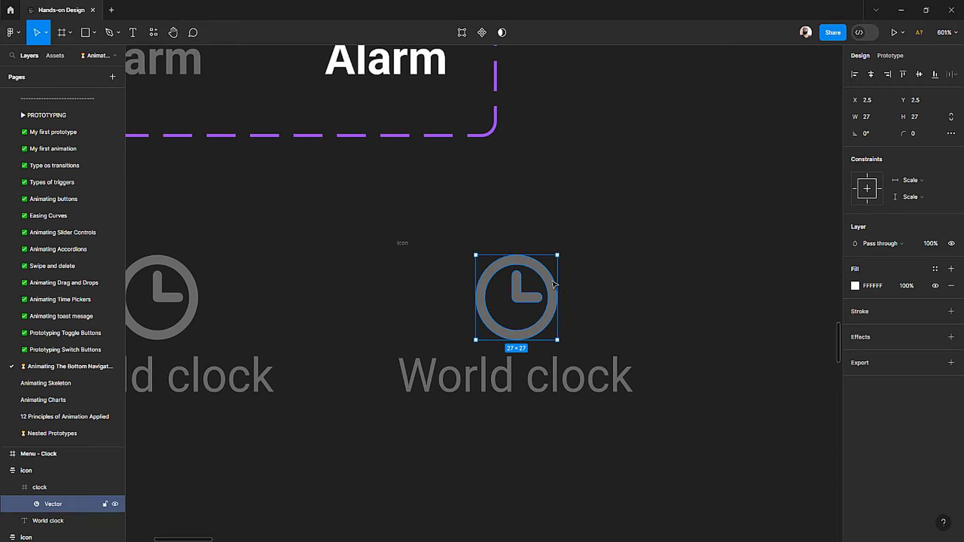
# Step: Remove both clock hands from the duplicated World clock icon's vector by selecting all their points, keeping only the outer ring
pyautogui.doubleClick(518, 295)
pyautogui.scroll(10, 513, 287)
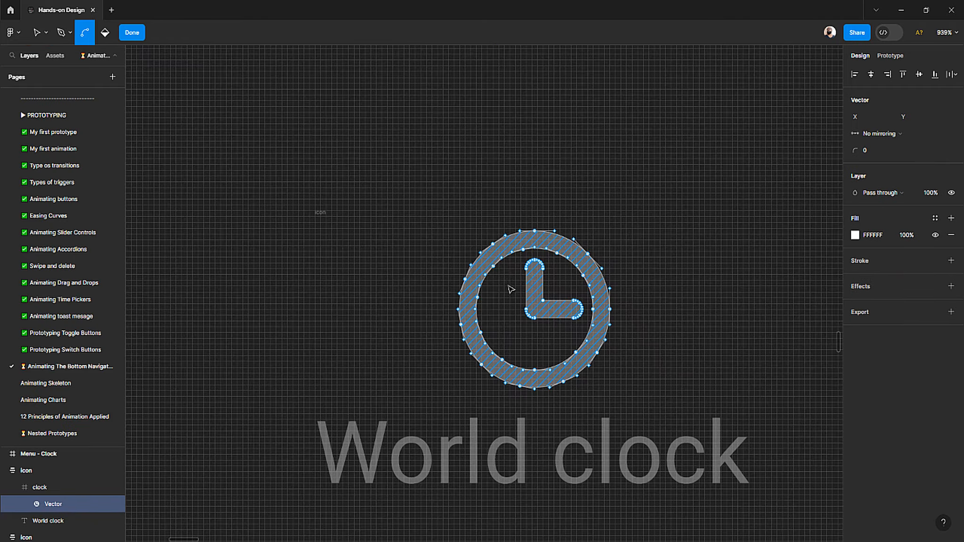
pyautogui.click(427, 264)
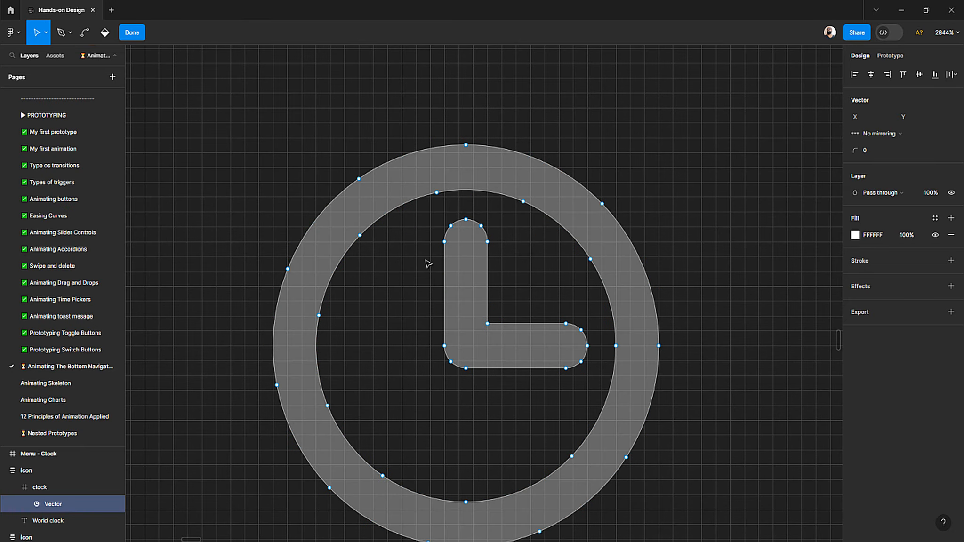
pyautogui.moveTo(430, 257); pyautogui.dragTo(510, 215)
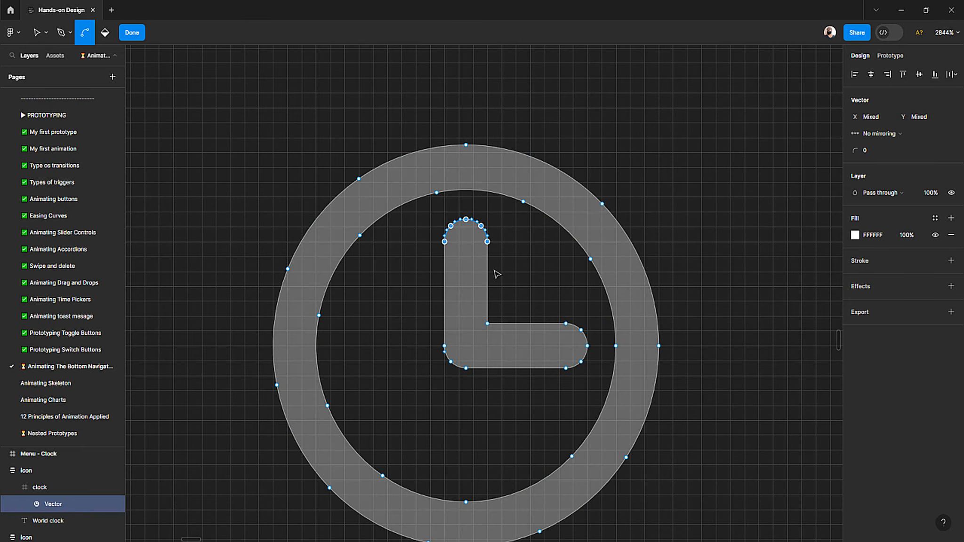
pyautogui.scroll(3, 492, 272)
pyautogui.moveTo(382, 333); pyautogui.dragTo(516, 460)
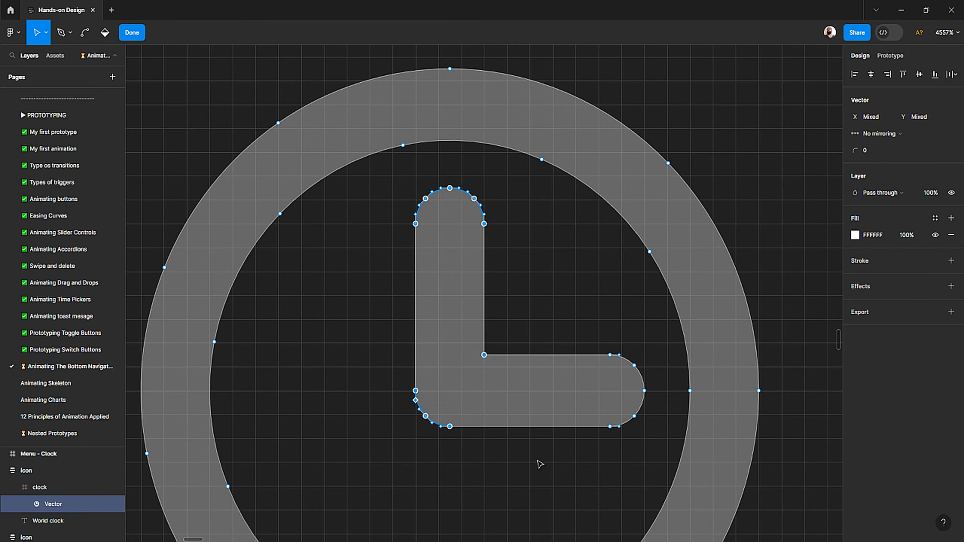
pyautogui.moveTo(661, 341); pyautogui.dragTo(559, 464)
pyautogui.scroll(-3, 409, 338)
pyautogui.hotkey('ctrl', 'a')
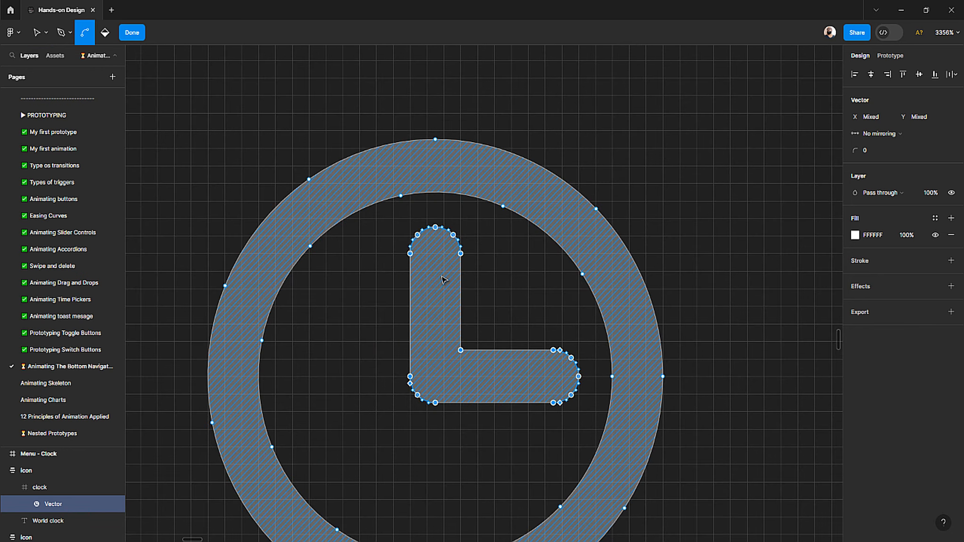
pyautogui.scroll(3, 443, 275)
pyautogui.scroll(-3, 447, 450)
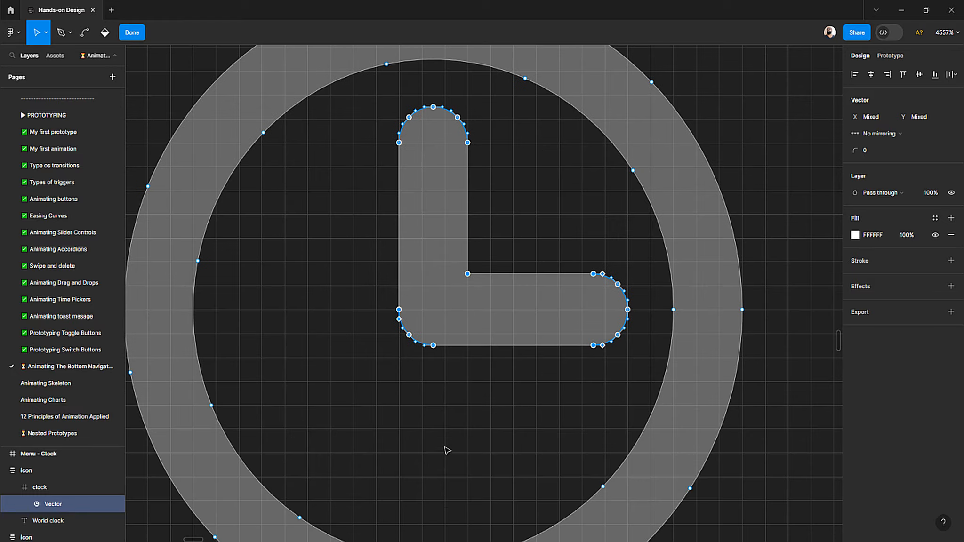
pyautogui.scroll(-5, 445, 430)
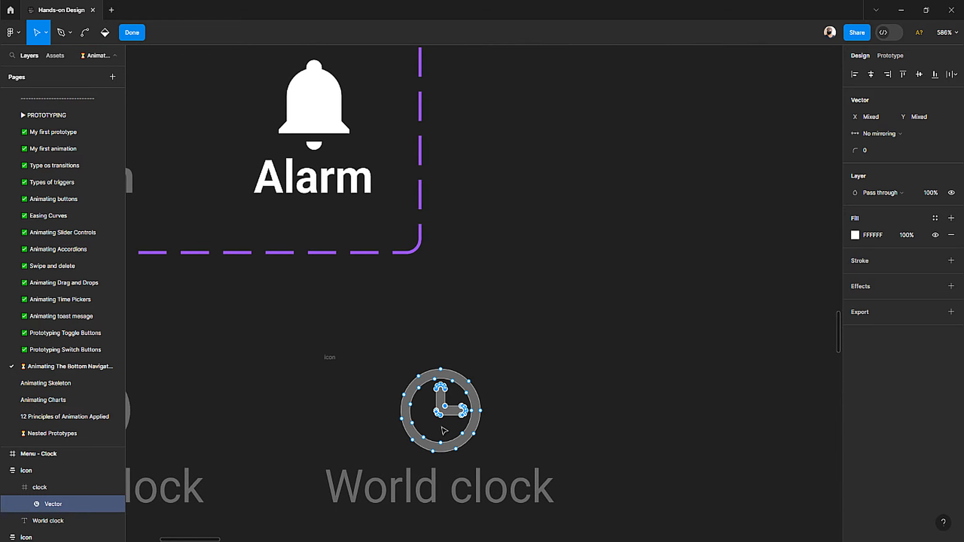
pyautogui.press('Delete')
pyautogui.press('v')
pyautogui.press('Escape')
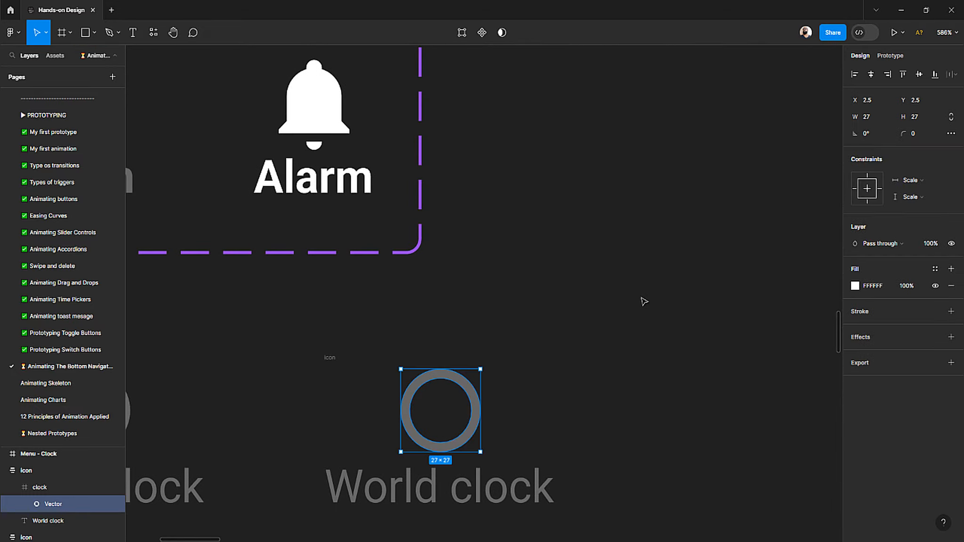
# Step: Try pasting the removed clock hands as a separate vector and moving it outside the icon, then undo both changes
pyautogui.press('Escape')
pyautogui.hotkey('ctrl', 'v')
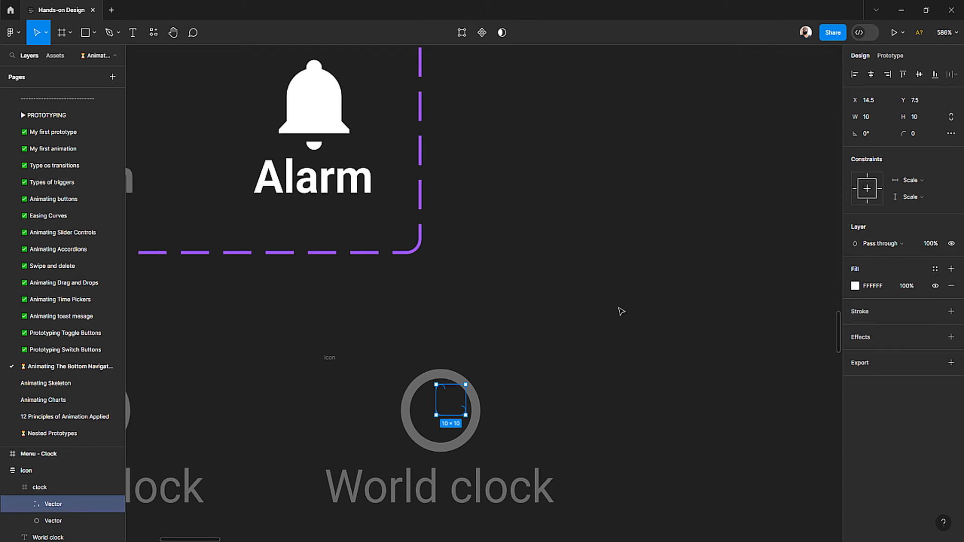
pyautogui.moveTo(455, 390); pyautogui.dragTo(555, 321)
pyautogui.scroll(5, 557, 324)
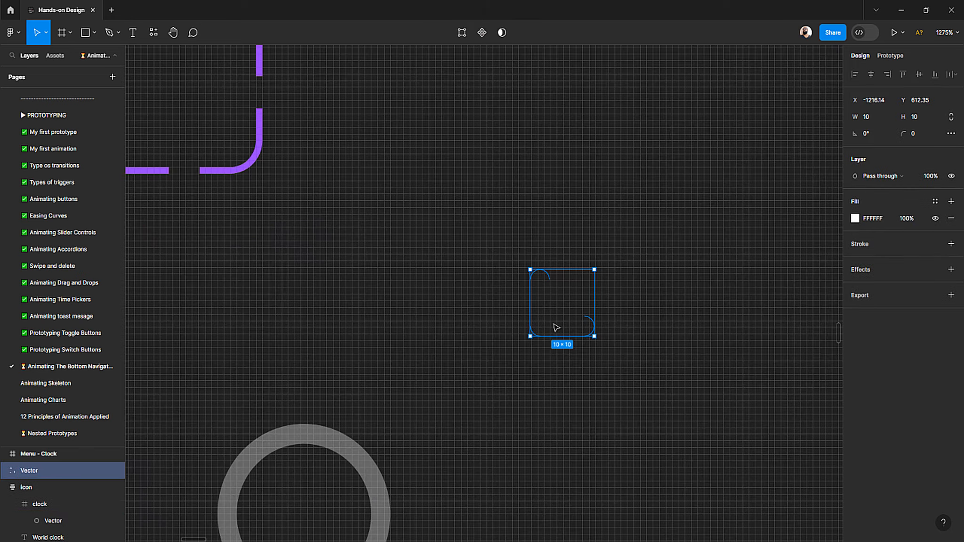
pyautogui.hotkey('ctrl', 'z')
pyautogui.press('Escape')
pyautogui.hotkey('ctrl', 'z')
pyautogui.press('Return')
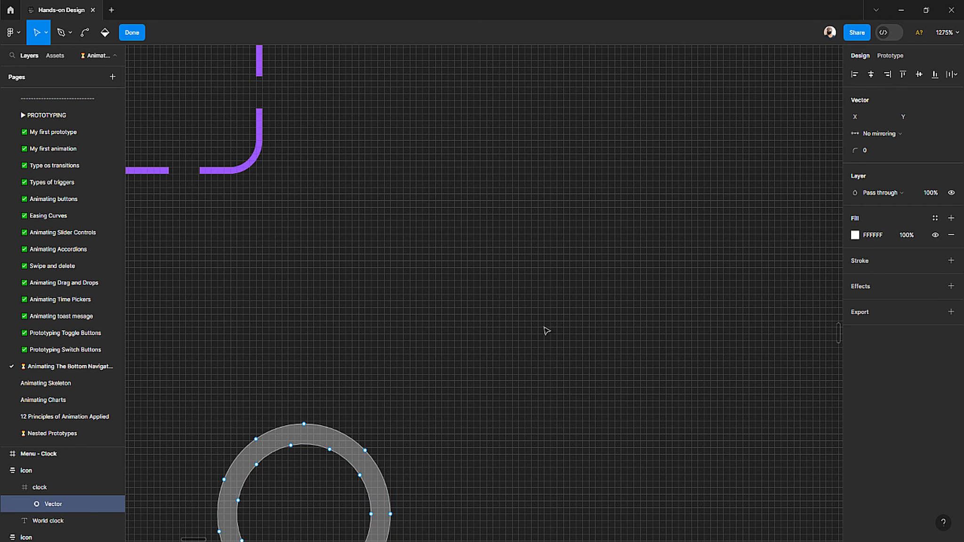
pyautogui.scroll(-4, 499, 348)
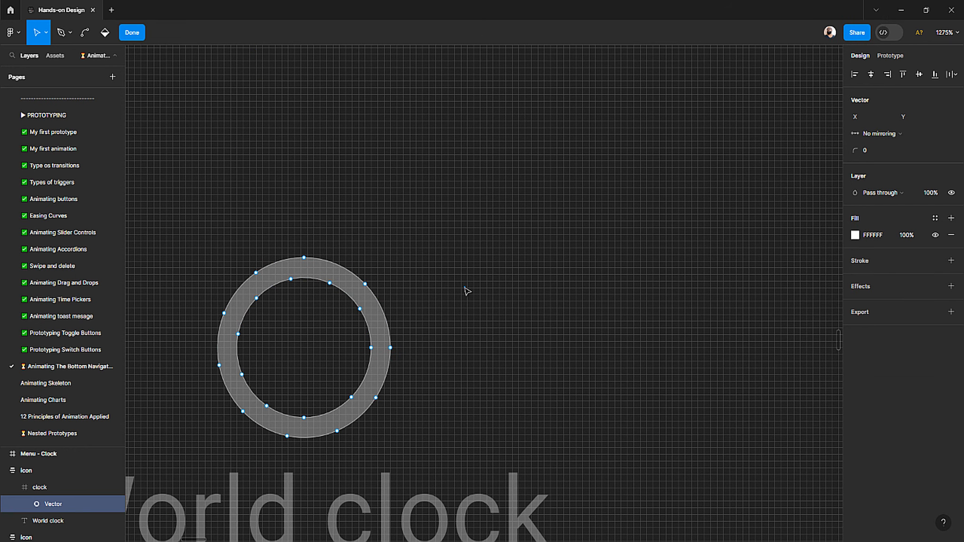
pyautogui.press('Escape')
pyautogui.hscroll(-3, 494, 311)
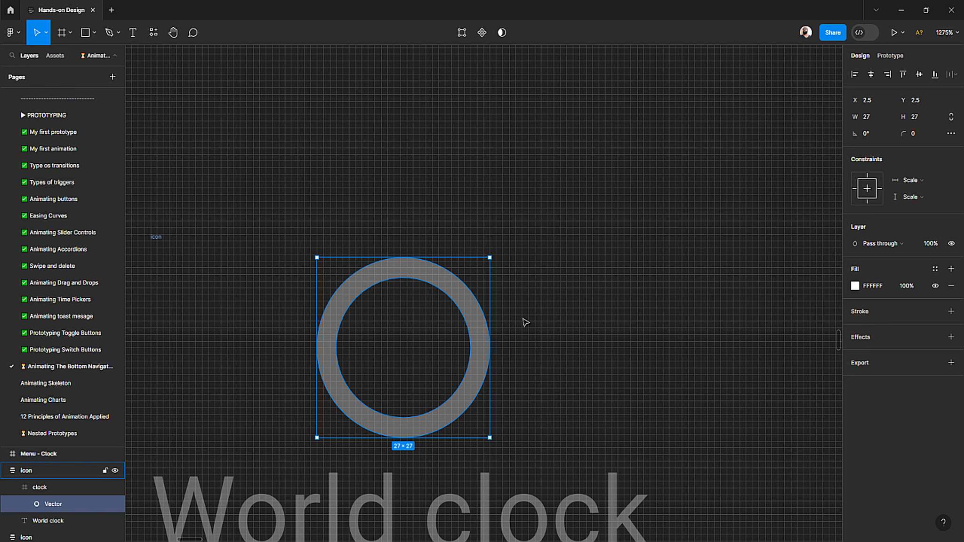
pyautogui.press('Escape')
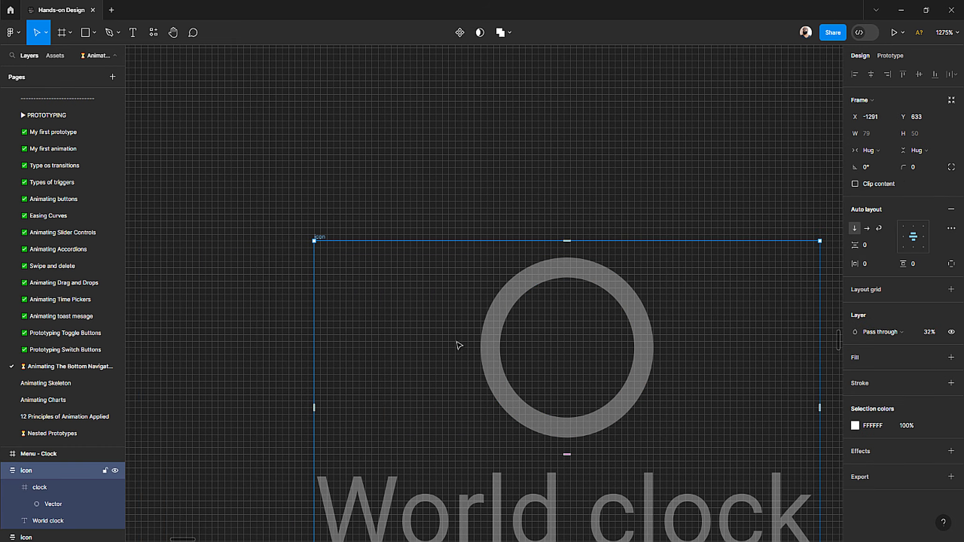
# Step: Draw an open L-shaped path about 8 × 9.7 with the Pen tool in the empty space beside the original World clock icon
pyautogui.scroll(5, 451, 346)
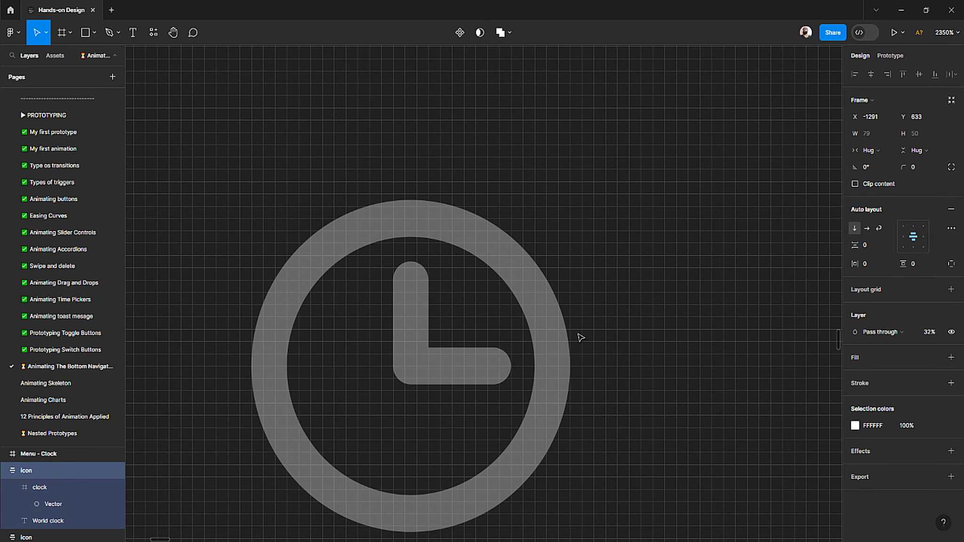
pyautogui.press('p')
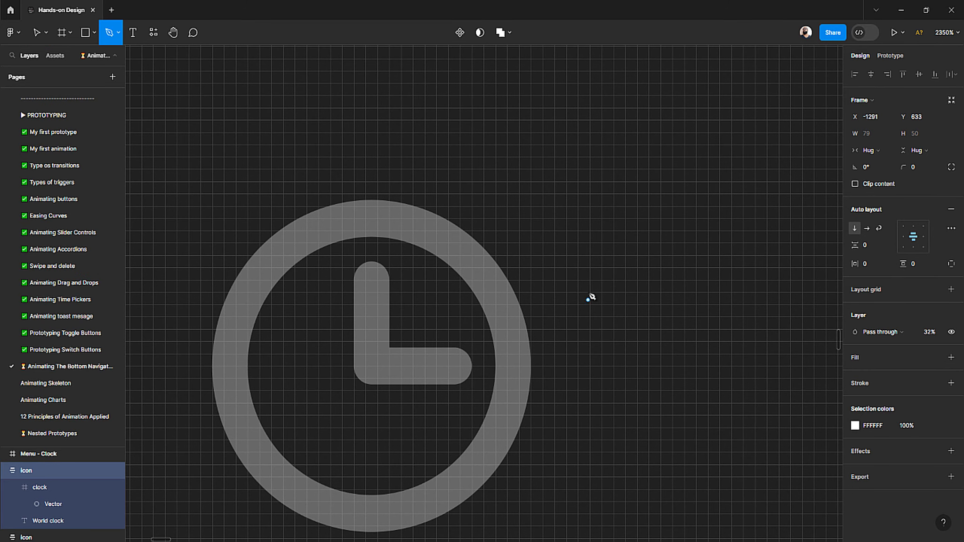
pyautogui.click(598, 269)
pyautogui.press('Escape')
pyautogui.scroll(-7, 592, 324)
pyautogui.hscroll(-5, 569, 320)
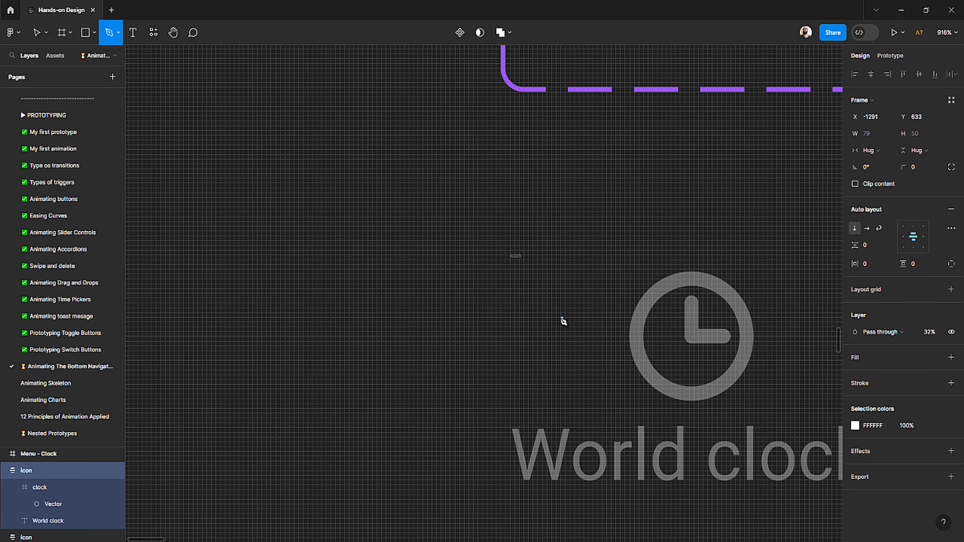
pyautogui.click(346, 302)
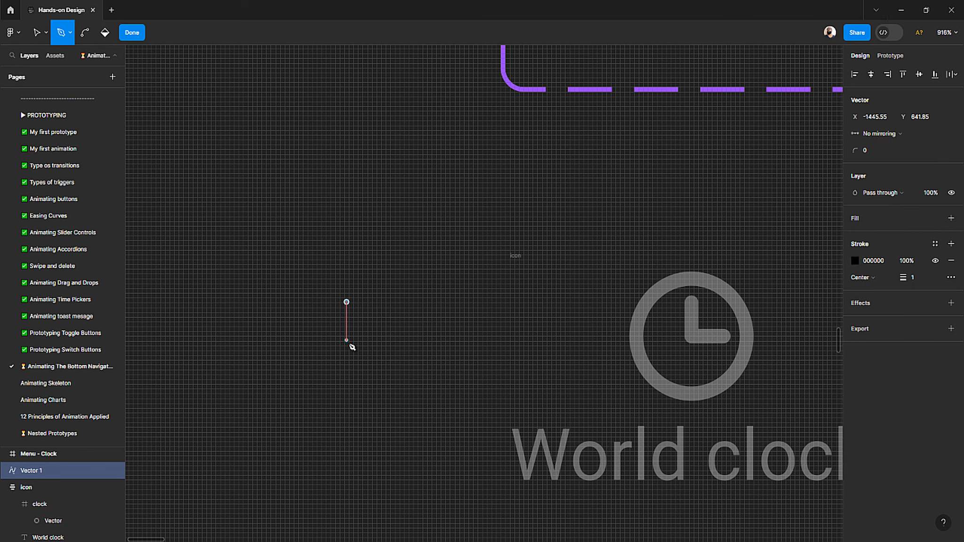
pyautogui.click(347, 348)
pyautogui.click(383, 349)
pyautogui.press('Escape')
pyautogui.press('Escape')
# Step: Set the L-shaped path's stroke weight to 3 and give its end point a Round cap
pyautogui.scroll(5, 362, 351)
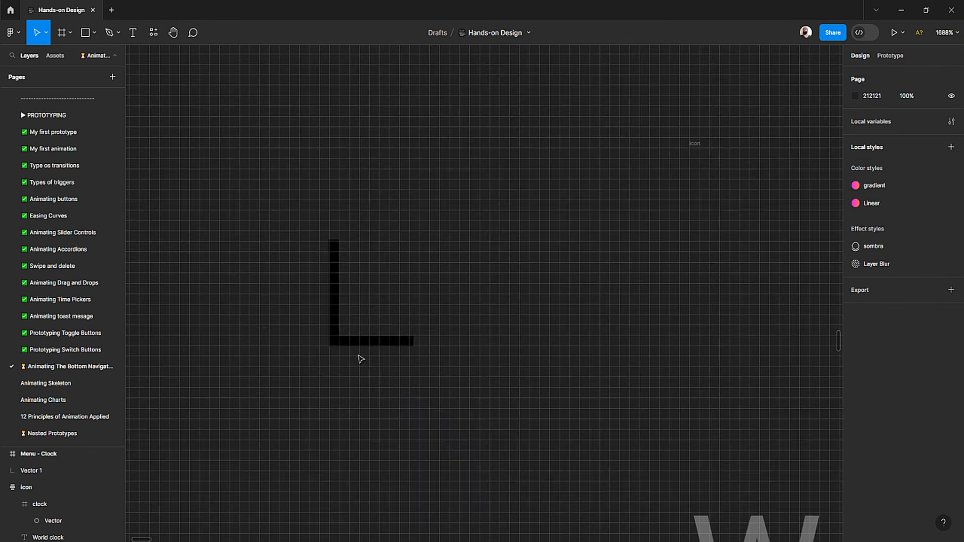
pyautogui.click(372, 344)
pyautogui.scroll(-3, 376, 331)
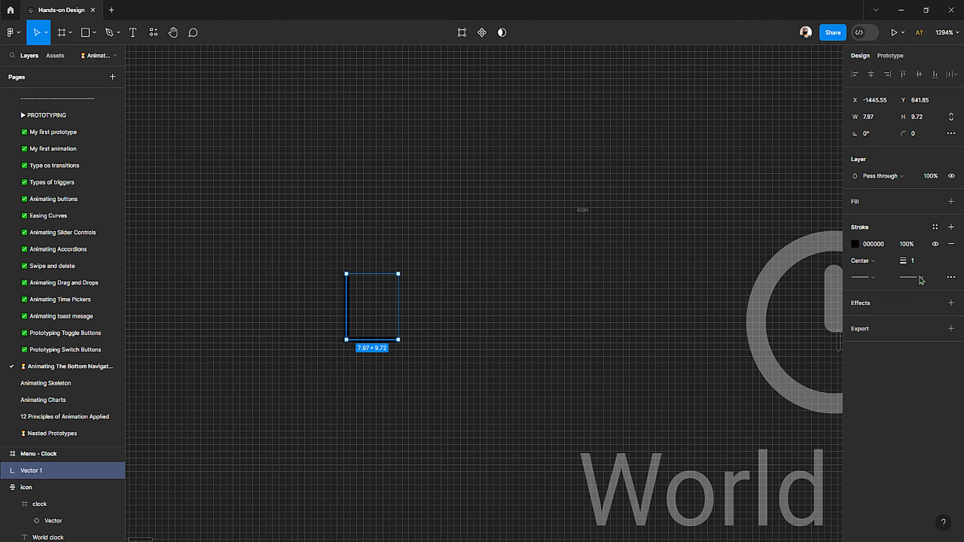
pyautogui.click(910, 260)
pyautogui.press('Up')
pyautogui.press('Up')
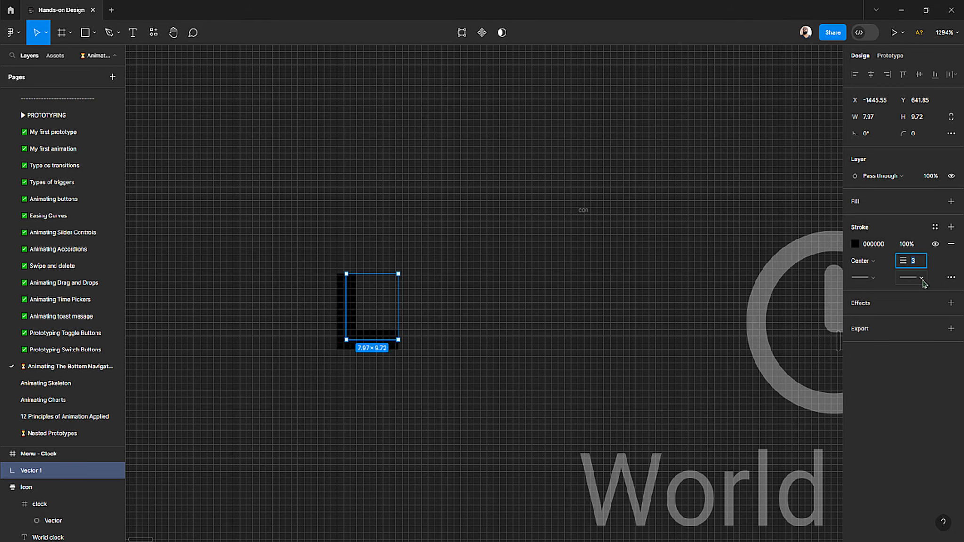
pyautogui.click(923, 280)
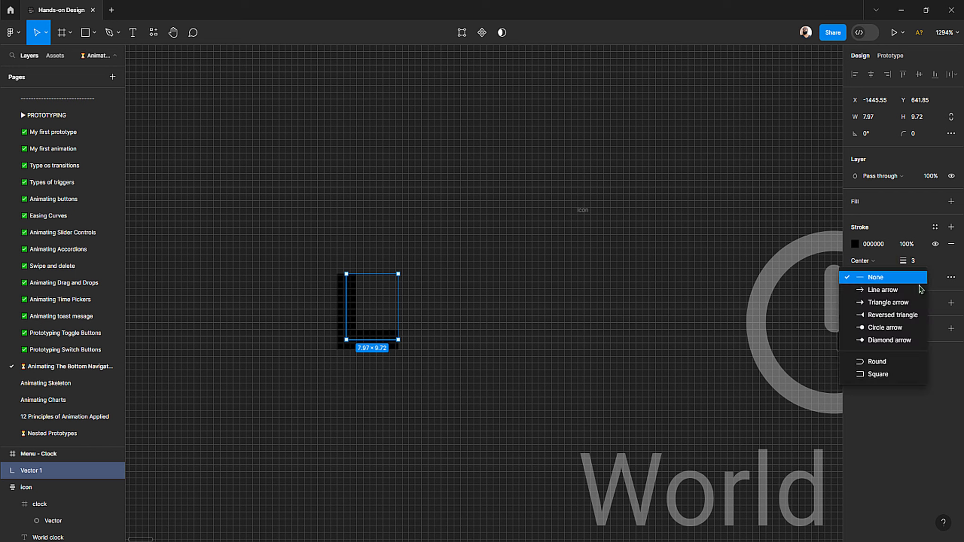
pyautogui.click(890, 362)
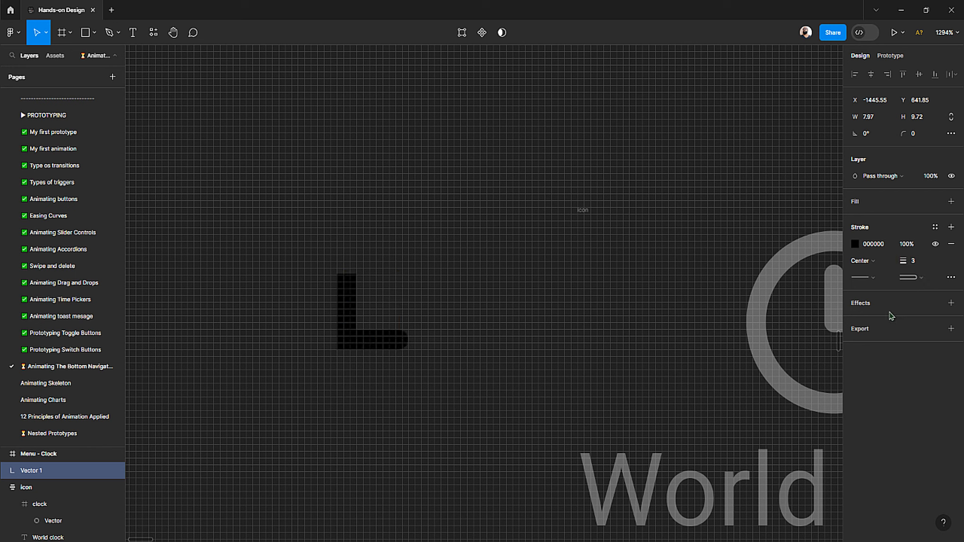
# Step: Give the L-shaped path's start point a Round cap and set its corner join to Round
pyautogui.click(867, 278)
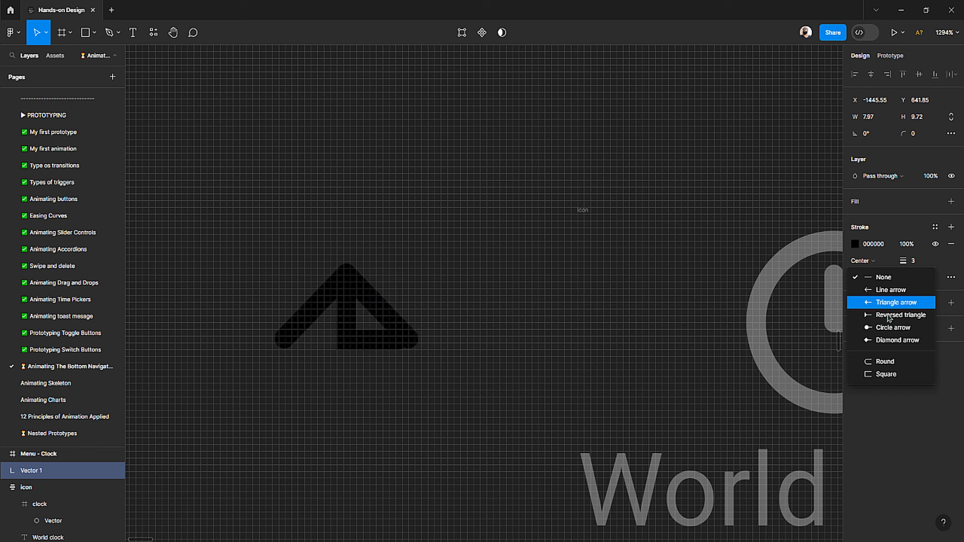
pyautogui.click(886, 363)
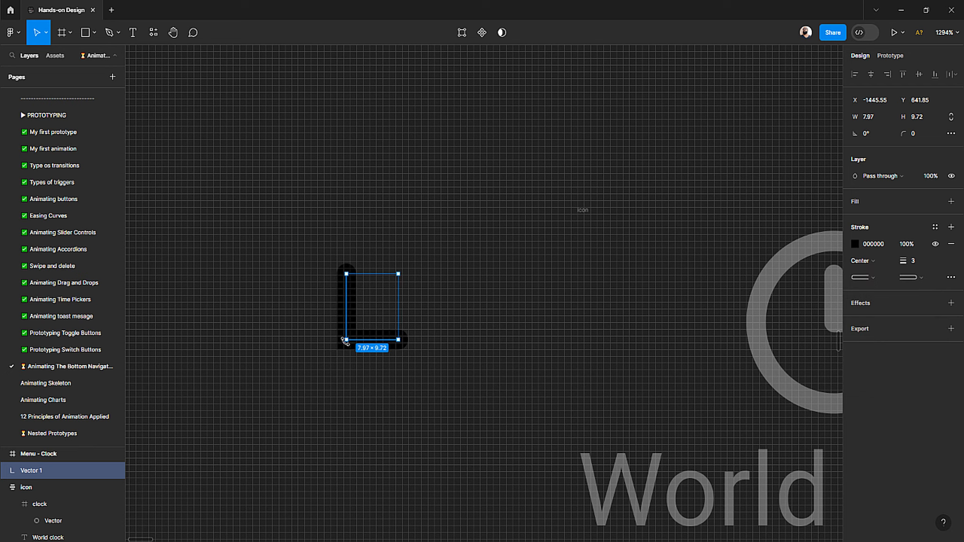
pyautogui.scroll(5, 345, 342)
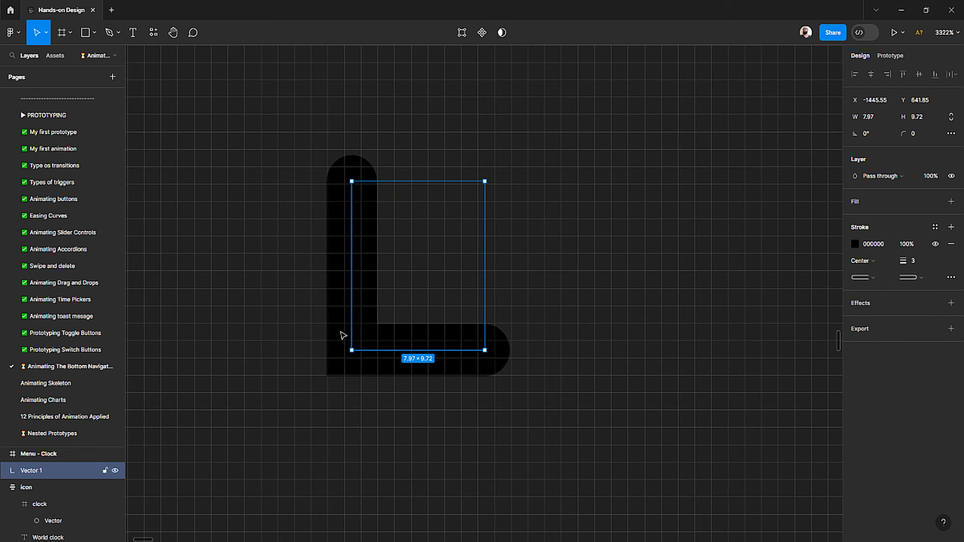
pyautogui.click(951, 277)
pyautogui.click(829, 329)
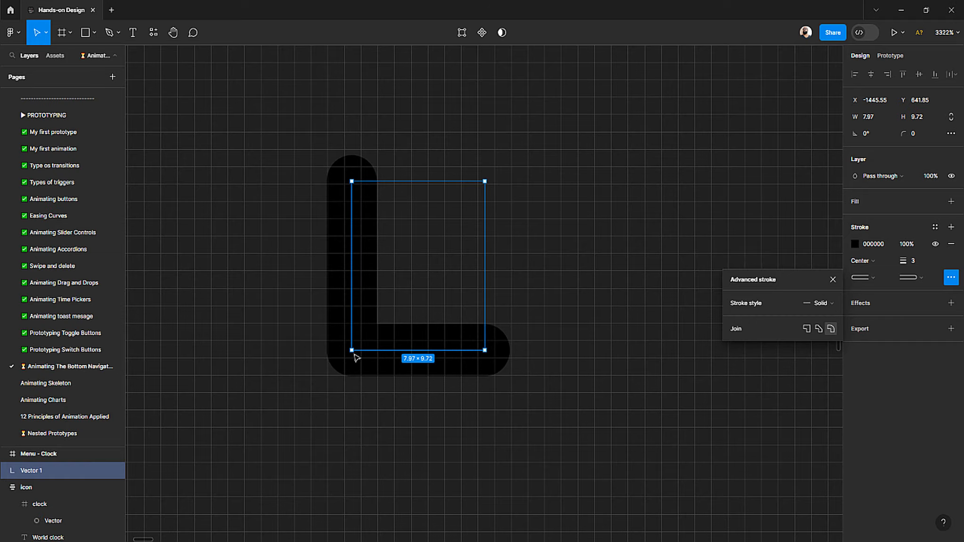
pyautogui.click(335, 406)
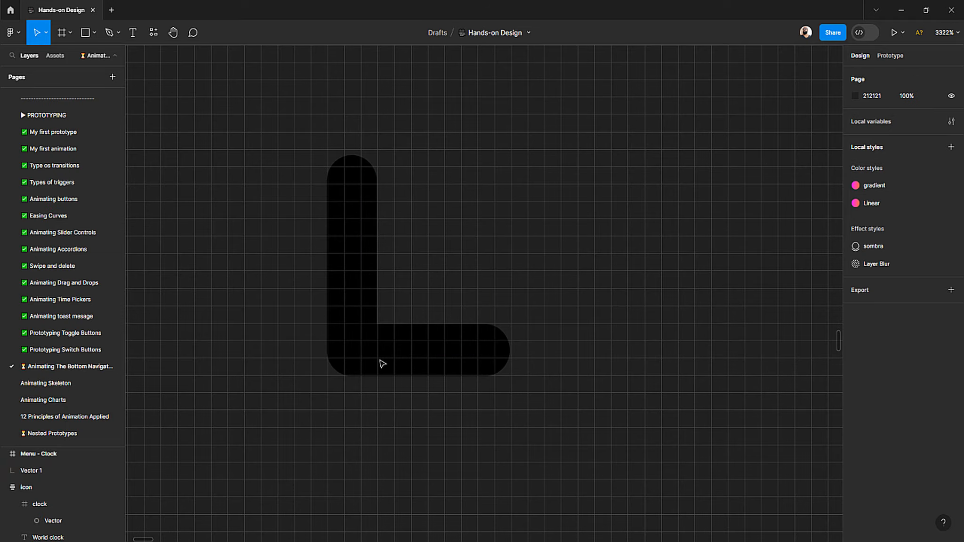
pyautogui.scroll(-8, 381, 358)
pyautogui.scroll(8, 386, 354)
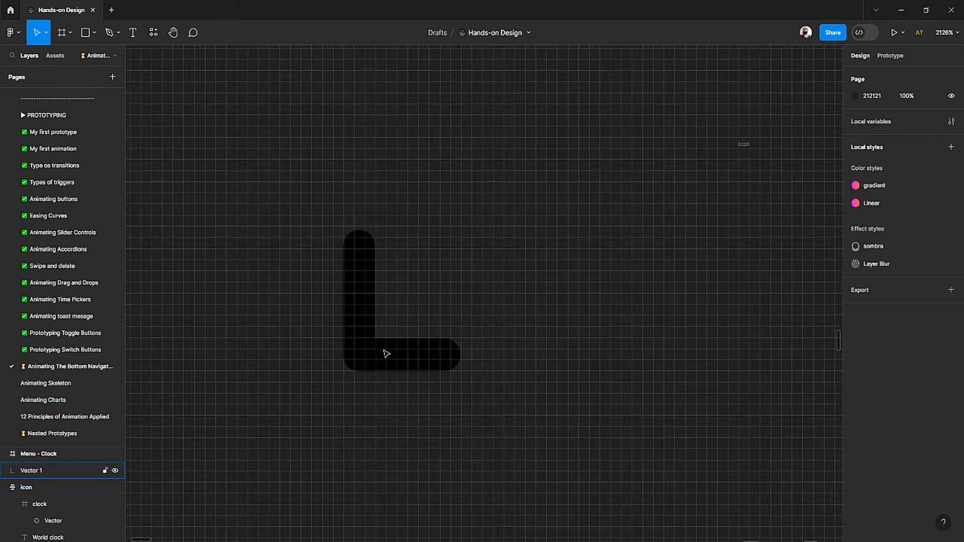
# Step: Duplicate the L-shaped path and place the copy beside the original at the same height
pyautogui.click(361, 347)
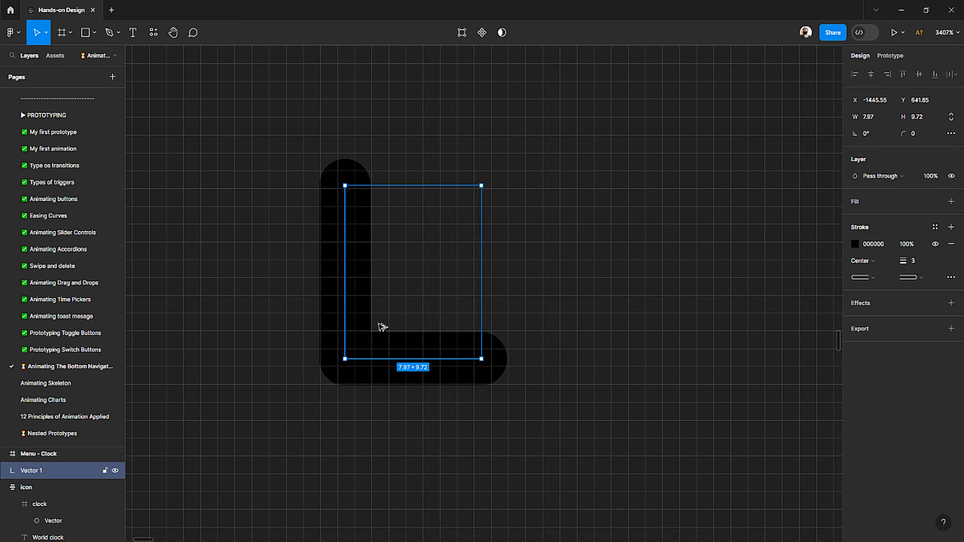
pyautogui.moveTo(377, 323); pyautogui.dragTo(630, 327)
pyautogui.hscroll(3, 581, 355)
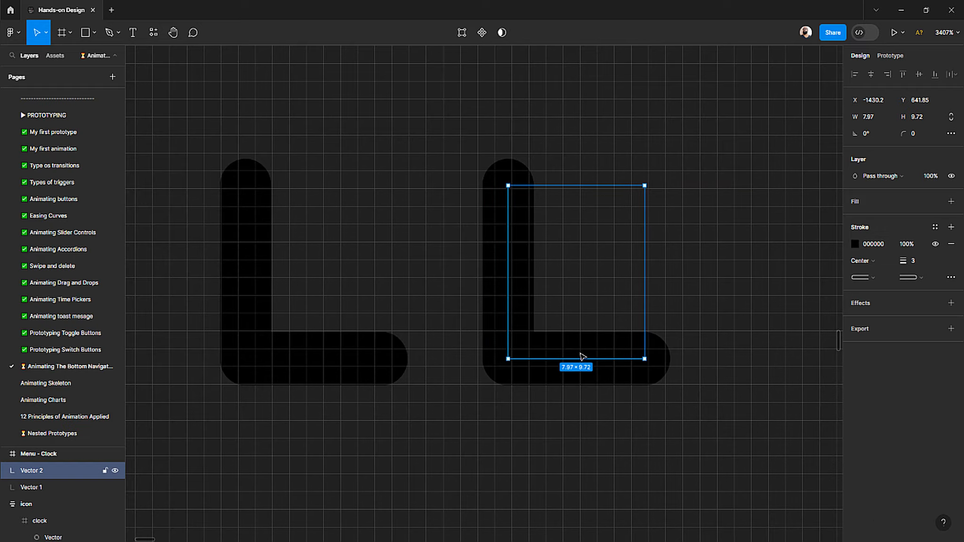
pyautogui.click(676, 340)
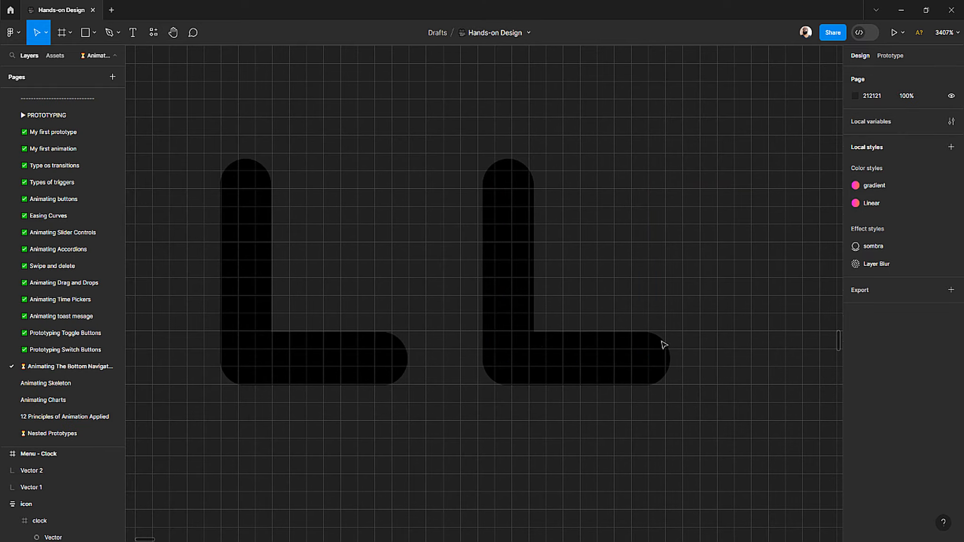
# Step: Move the copied path's free arm end diagonally down and inward, making the path about 3.6 × 13.5
pyautogui.click(624, 359)
pyautogui.doubleClick(623, 359)
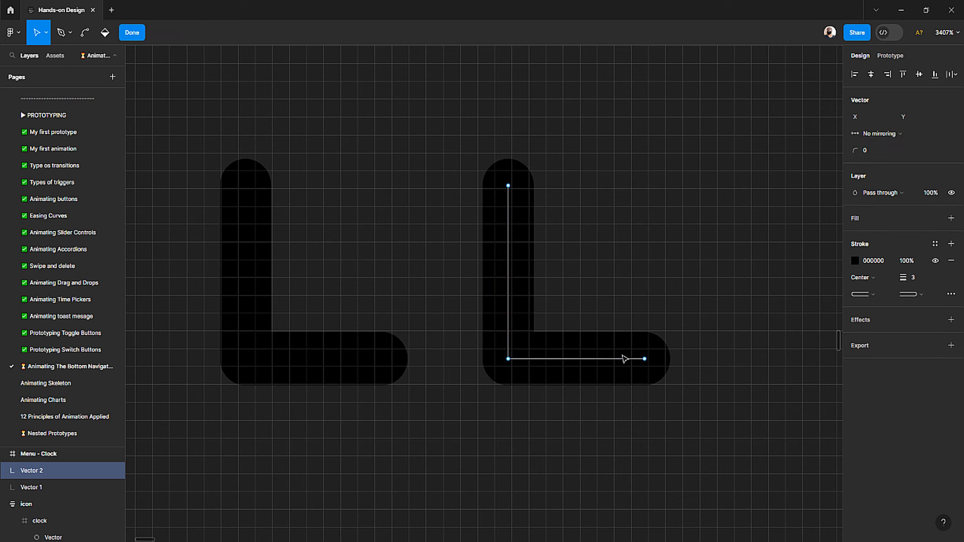
pyautogui.click(644, 359)
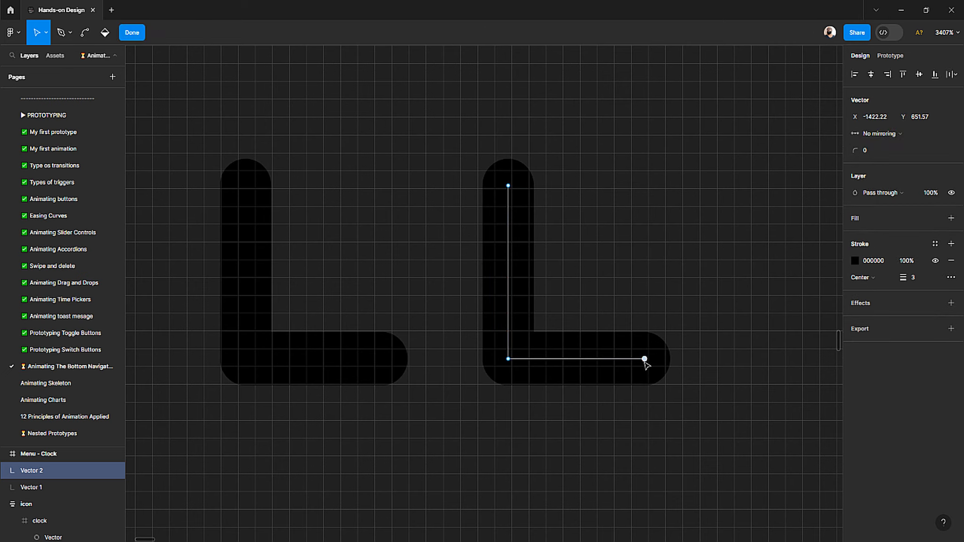
pyautogui.moveTo(644, 359)
pyautogui.mouseDown()
pyautogui.moveTo(611, 428)
pyautogui.moveTo(555, 463)
pyautogui.moveTo(526, 462)
pyautogui.moveTo(521, 413)
pyautogui.mouseUp()
pyautogui.click(405, 453)
pyautogui.click(608, 428)
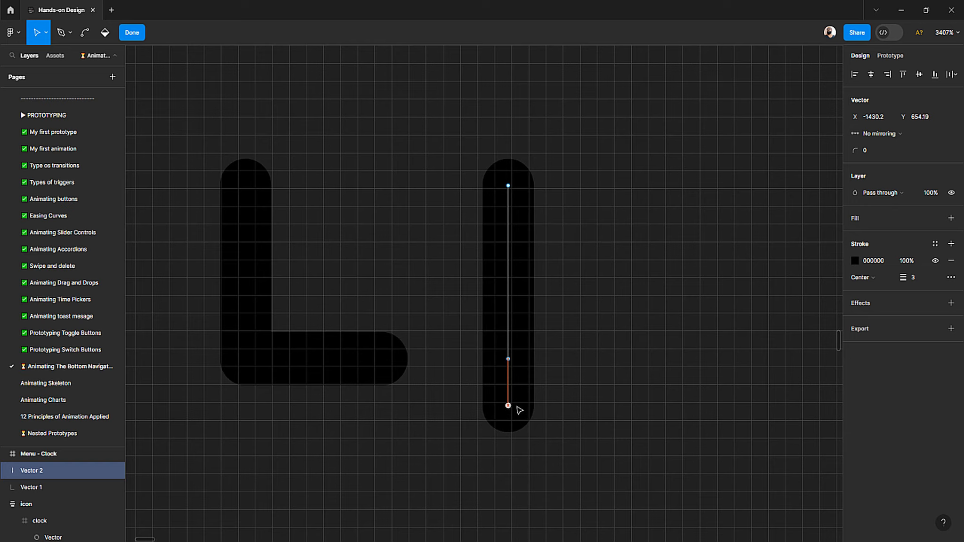
pyautogui.hotkey('ctrl', 'z')
pyautogui.hotkey('ctrl', 'z')
pyautogui.moveTo(612, 430); pyautogui.dragTo(573, 427)
pyautogui.press('Escape')
pyautogui.click(493, 433)
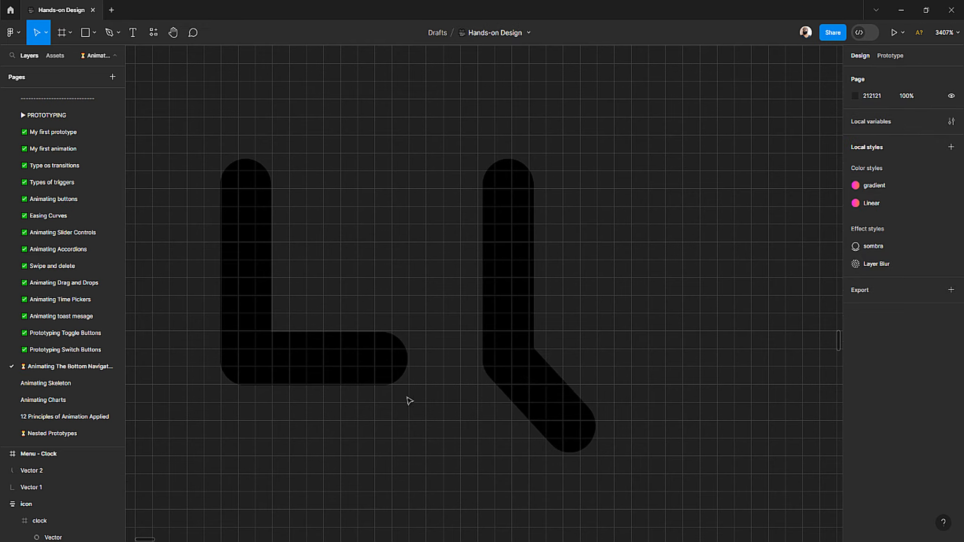
# Step: Move both clock-hand paths together into the empty space between the Alarm component set and the World clock icons
pyautogui.keyDown('ctrl'); pyautogui.scroll(-10, 409, 400); pyautogui.keyUp('ctrl')
pyautogui.moveTo(299, 326); pyautogui.dragTo(436, 432)
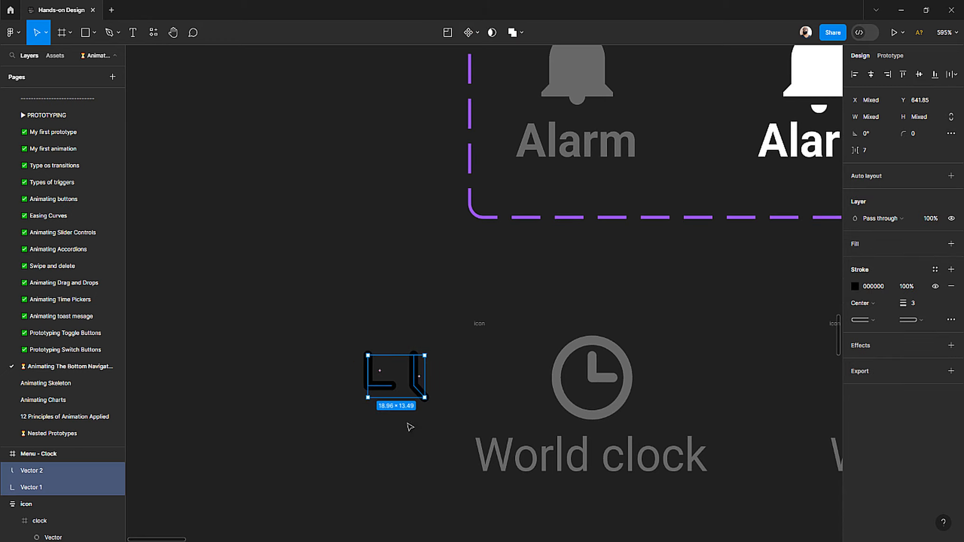
pyautogui.moveTo(419, 392); pyautogui.dragTo(700, 284)
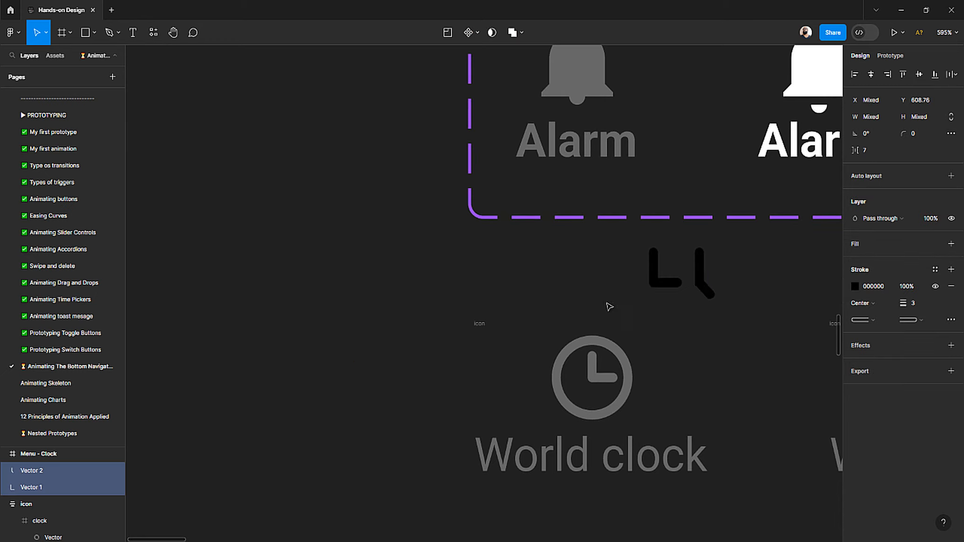
pyautogui.keyDown('ctrl'); pyautogui.scroll(-5, 523, 329); pyautogui.keyUp('ctrl')
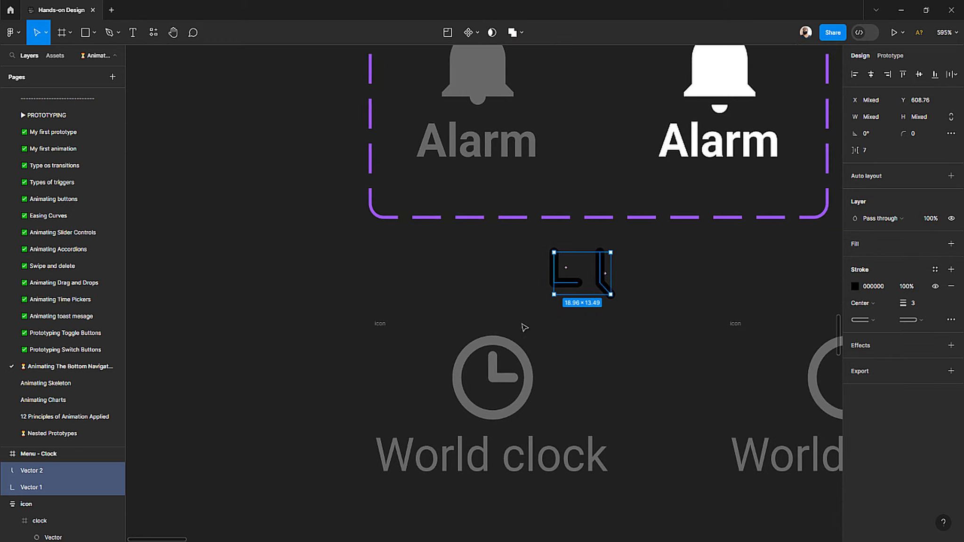
# Step: Add a dark red 932525 fill to the original World clock icon frame
pyautogui.click(391, 323)
pyautogui.click(863, 358)
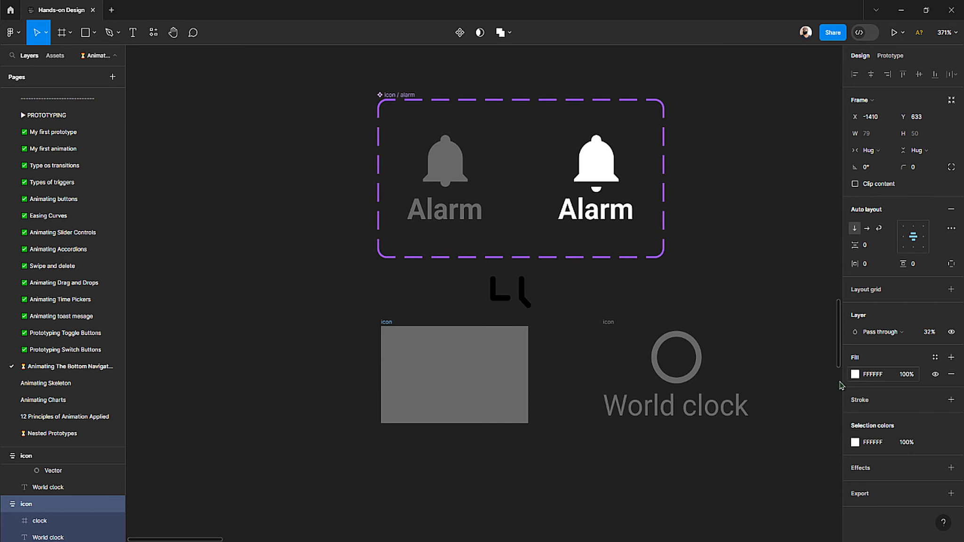
pyautogui.click(855, 374)
pyautogui.moveTo(785, 351); pyautogui.dragTo(812, 331)
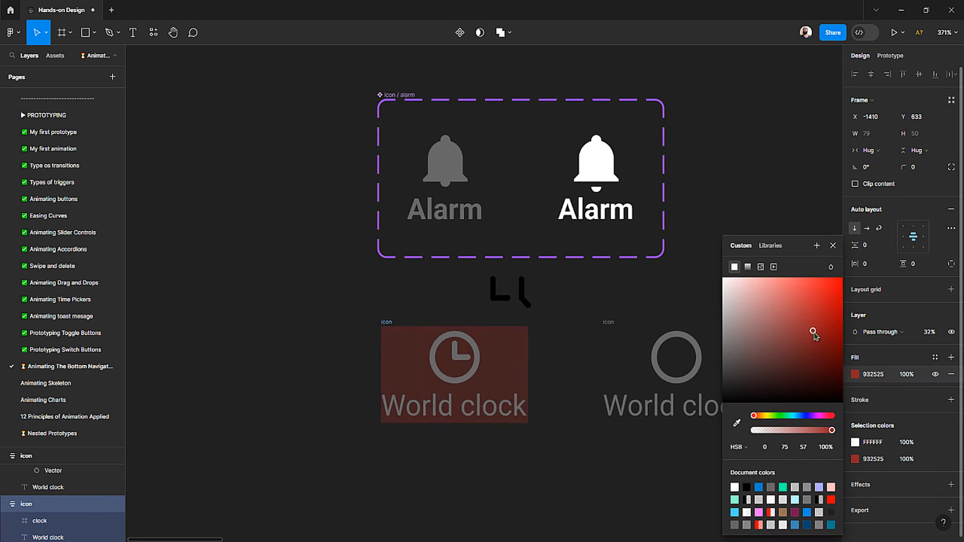
pyautogui.hscroll(3, 509, 327)
pyautogui.click(510, 330)
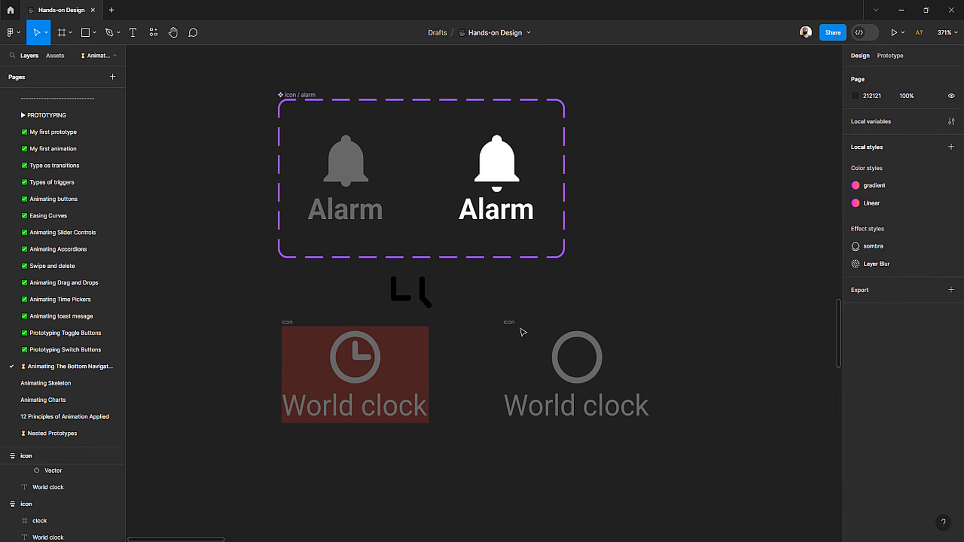
# Step: Add a dark red 9E0606 fill to the duplicated World clock icon frame with the empty ring
pyautogui.click(510, 322)
pyautogui.click(862, 360)
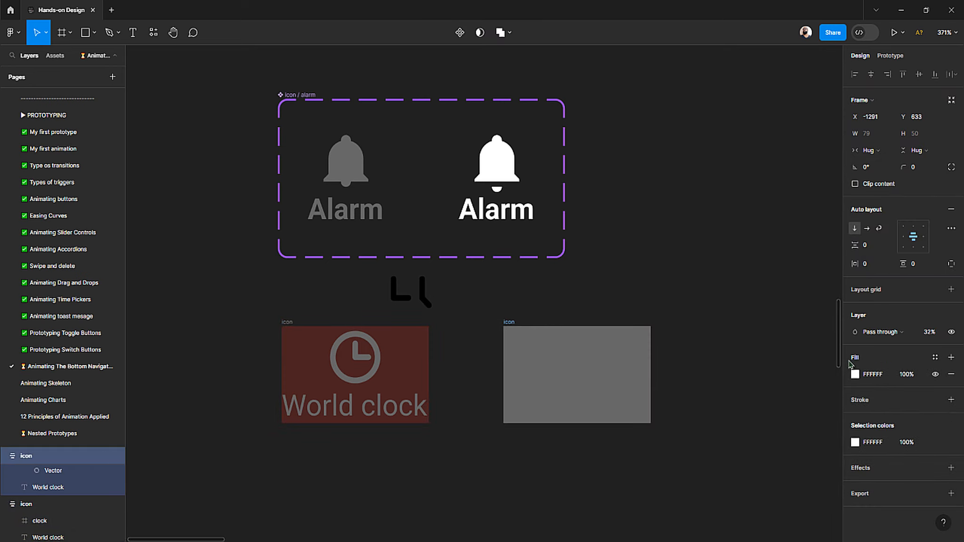
pyautogui.click(855, 375)
pyautogui.moveTo(784, 324); pyautogui.dragTo(838, 330)
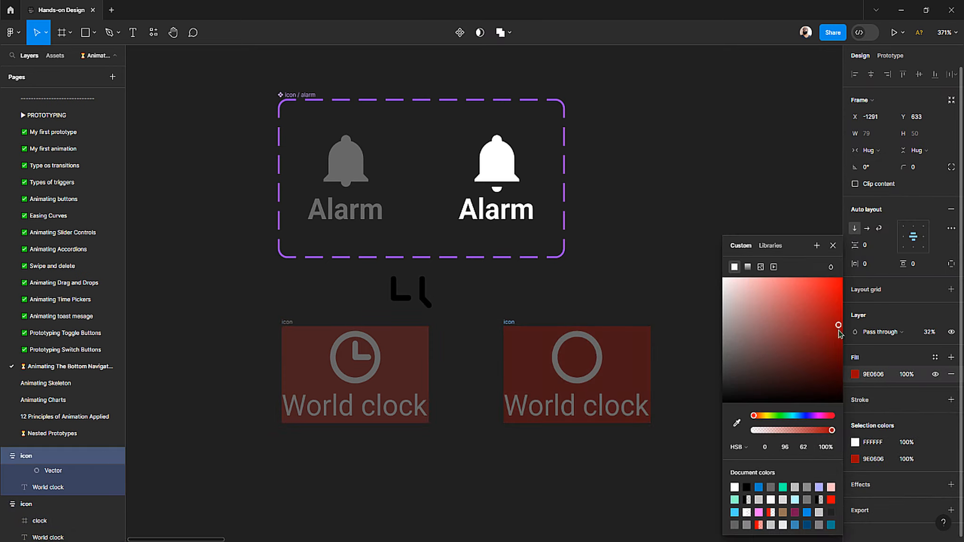
pyautogui.click(592, 284)
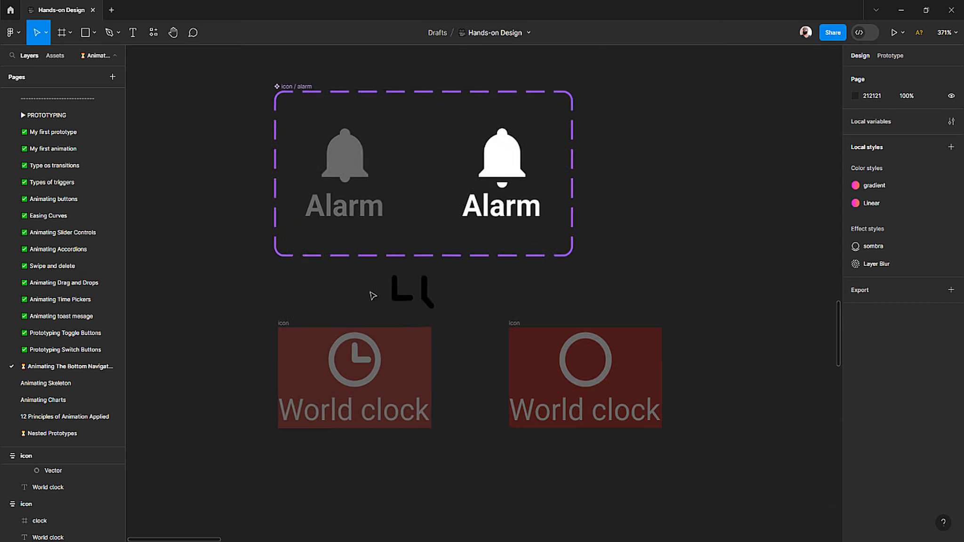
# Step: Change the stroke color of the angled clock-hand path to white FFFFFF
pyautogui.scroll(5, 371, 292)
pyautogui.hscroll(-1, 384, 320)
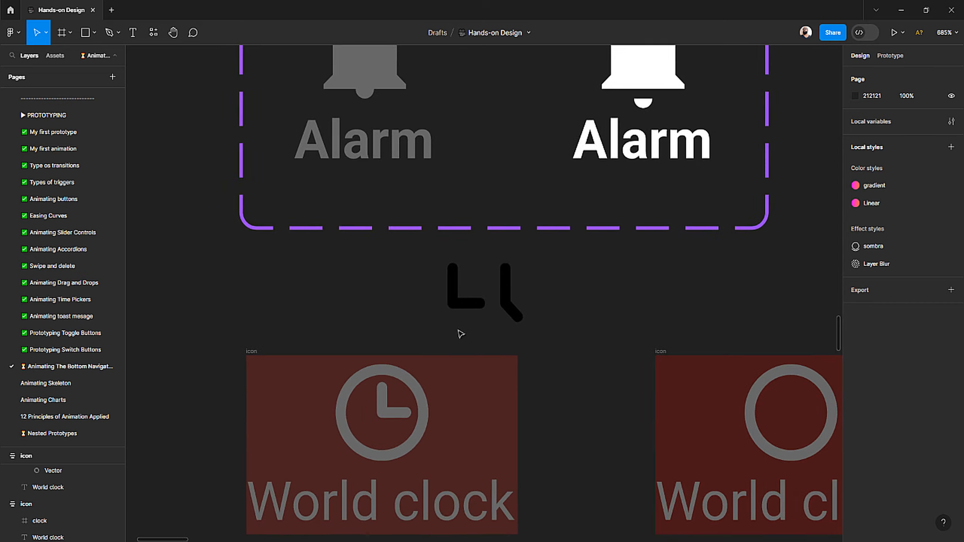
pyautogui.click(465, 305)
pyautogui.click(517, 312)
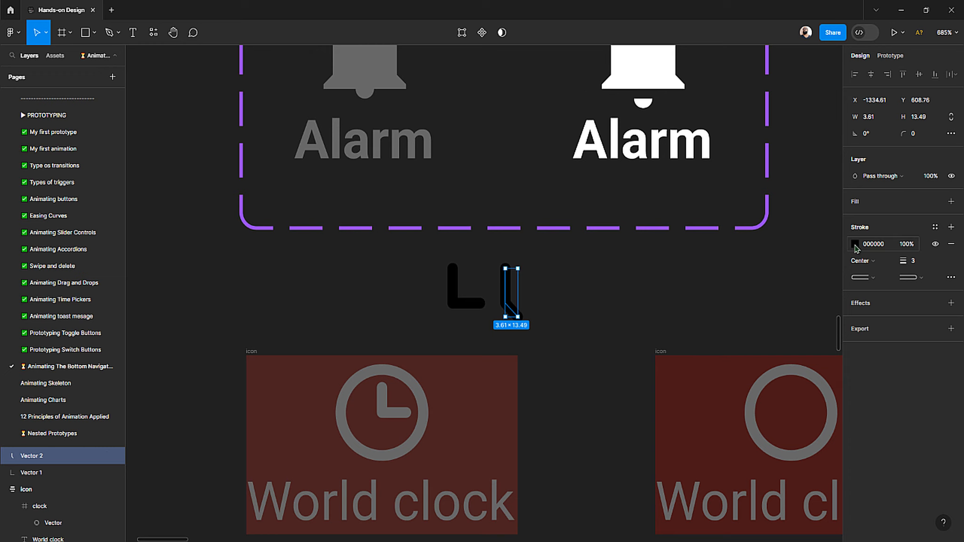
pyautogui.click(855, 244)
pyautogui.moveTo(734, 283); pyautogui.dragTo(632, 252)
pyautogui.click(549, 286)
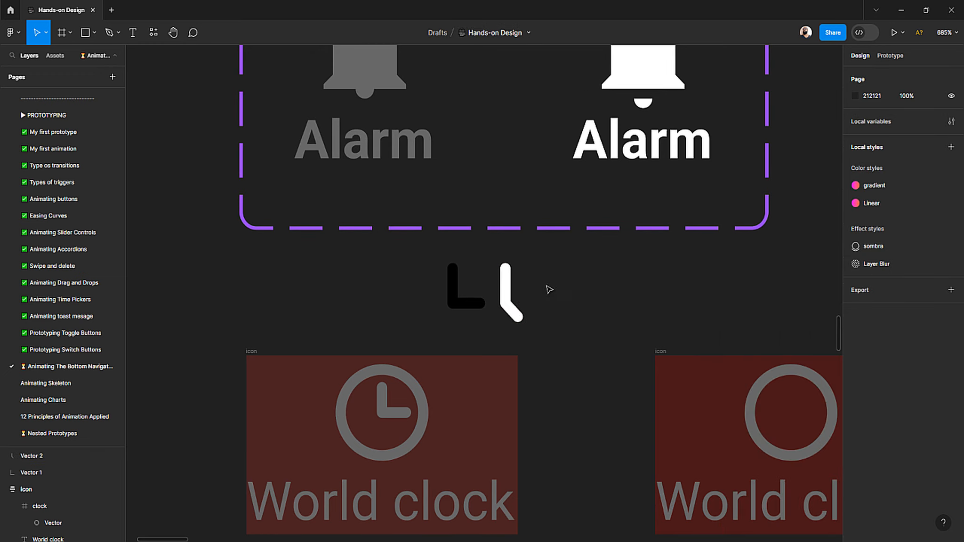
# Step: Open the white angled clock-hand path for point editing
pyautogui.scroll(3, 519, 298)
pyautogui.click(519, 299)
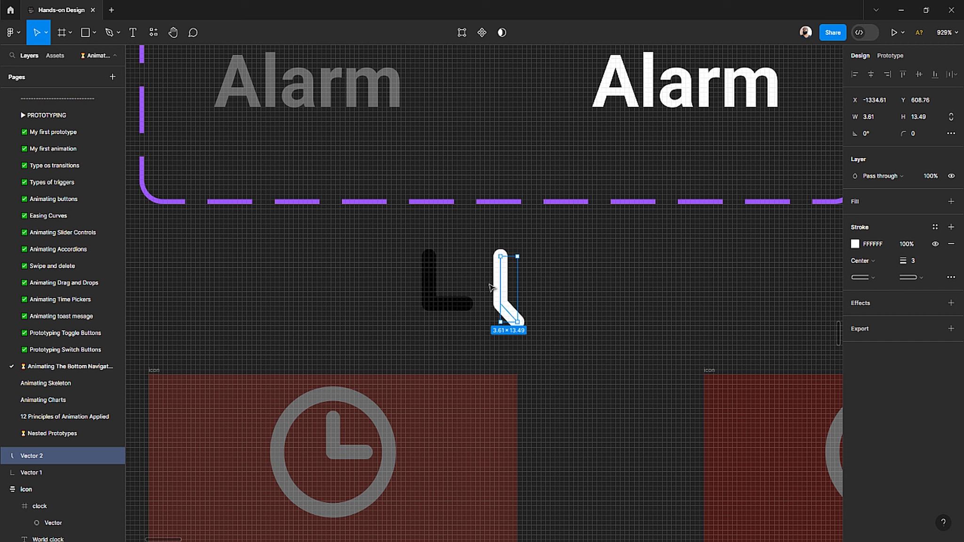
pyautogui.click(475, 282)
pyautogui.click(501, 279)
pyautogui.doubleClick(508, 268)
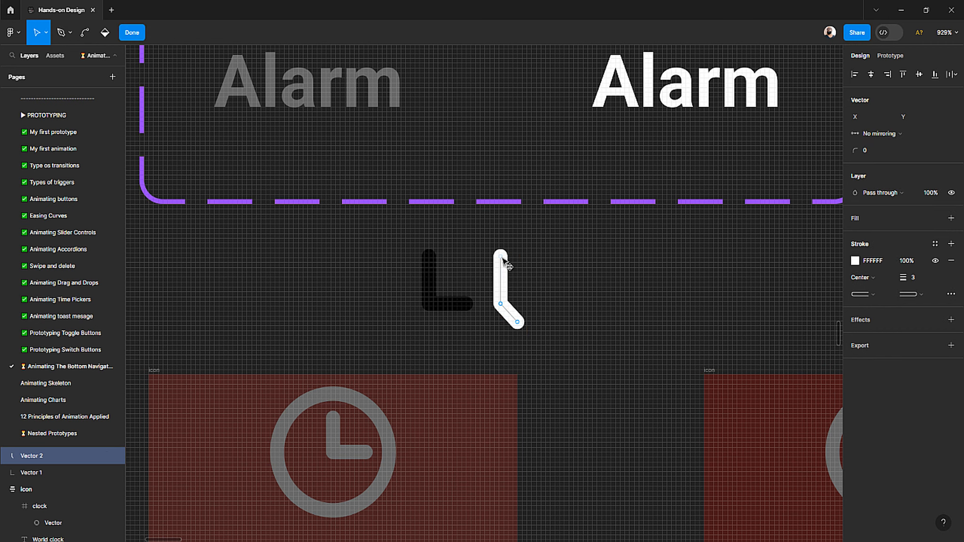
# Step: Shorten the upright part of the white clock-hand path by moving its upper end point down
pyautogui.moveTo(508, 267); pyautogui.dragTo(507, 276)
pyautogui.press('Escape')
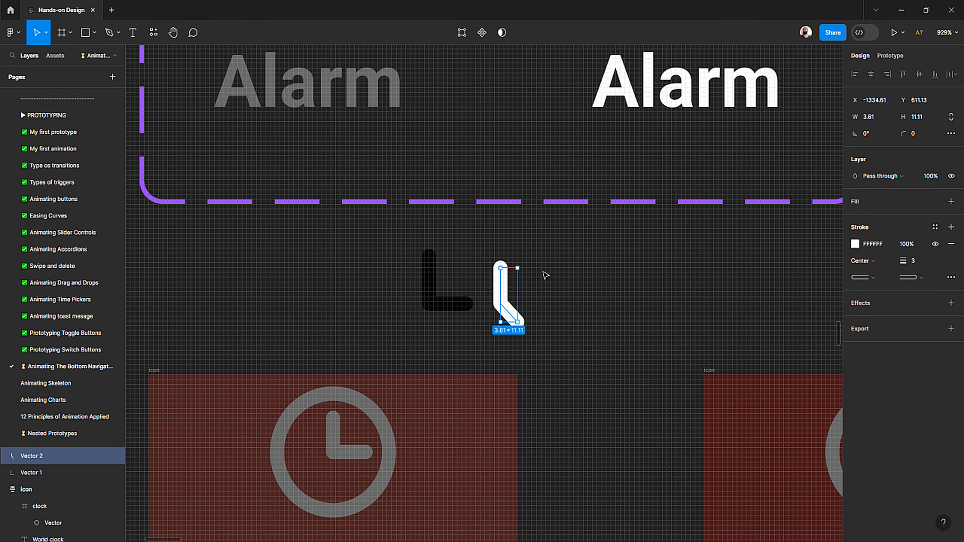
pyautogui.press('Escape')
# Step: Convert the white clock-hand path's stroke into an outlined, filled shape
pyautogui.scroll(3, 567, 307)
pyautogui.click(473, 313)
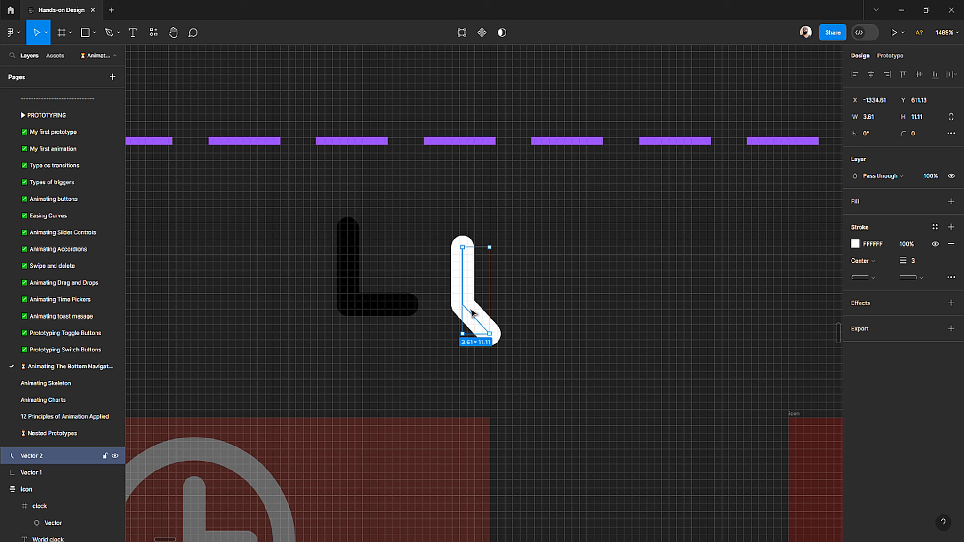
pyautogui.hotkey('ctrl', 'alt', 'o')
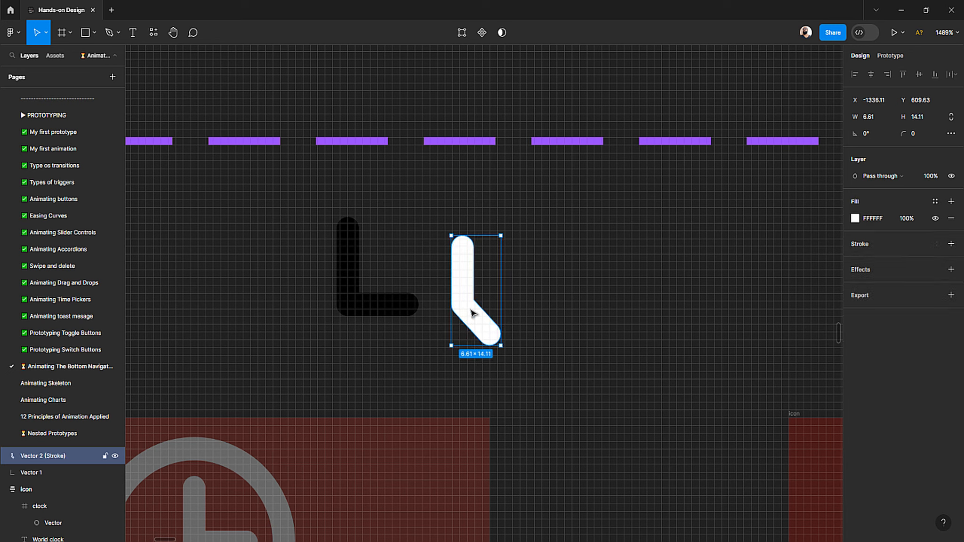
pyautogui.click(445, 329)
pyautogui.scroll(2, 341, 278)
pyautogui.click(344, 280)
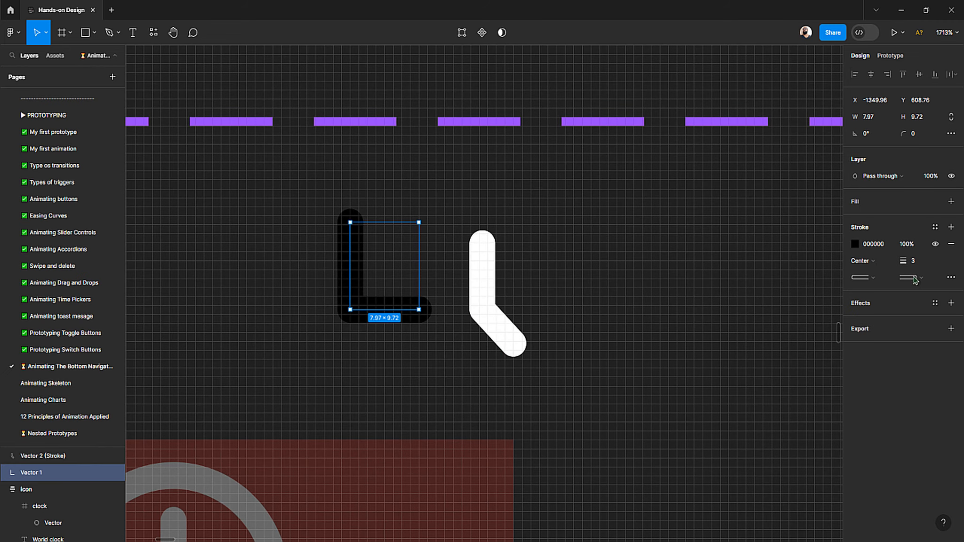
pyautogui.moveTo(901, 261)
pyautogui.mouseDown()
pyautogui.moveTo(918, 261)
pyautogui.moveTo(896, 261)
pyautogui.mouseUp()
pyautogui.press('Escape')
# Step: Rename the outlined white clock-hand layer as Pointers
pyautogui.click(484, 281)
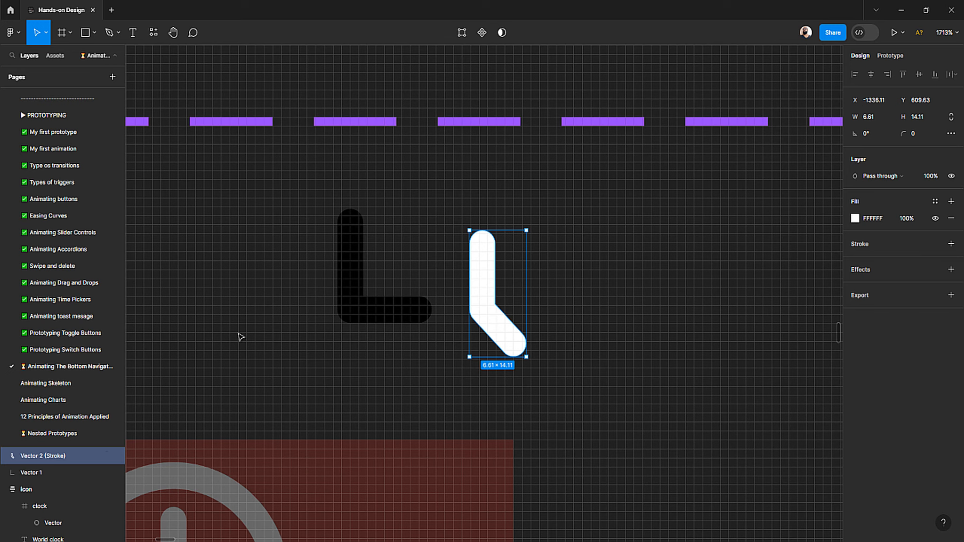
pyautogui.hotkey('ctrl', 'r')
pyautogui.write('P')
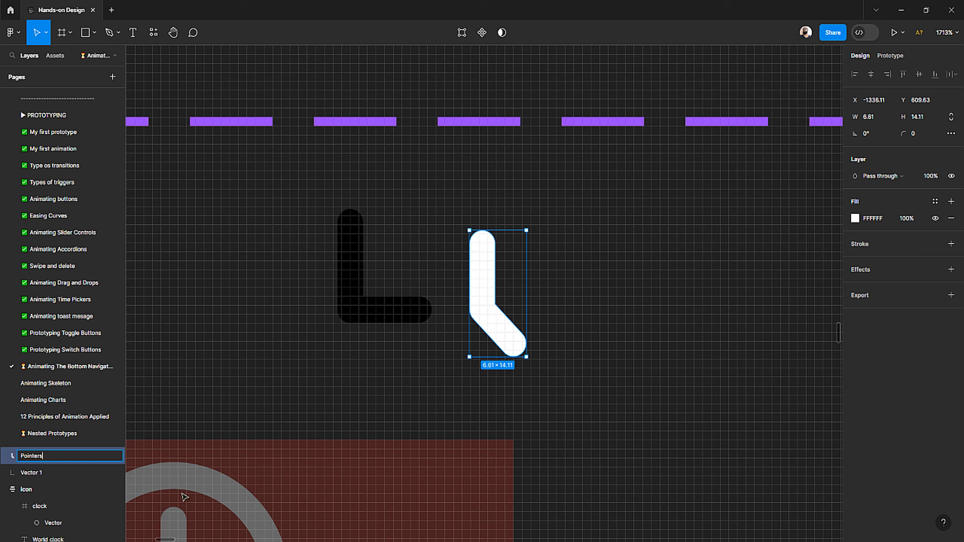
pyautogui.write('ointers')
pyautogui.press('Return')
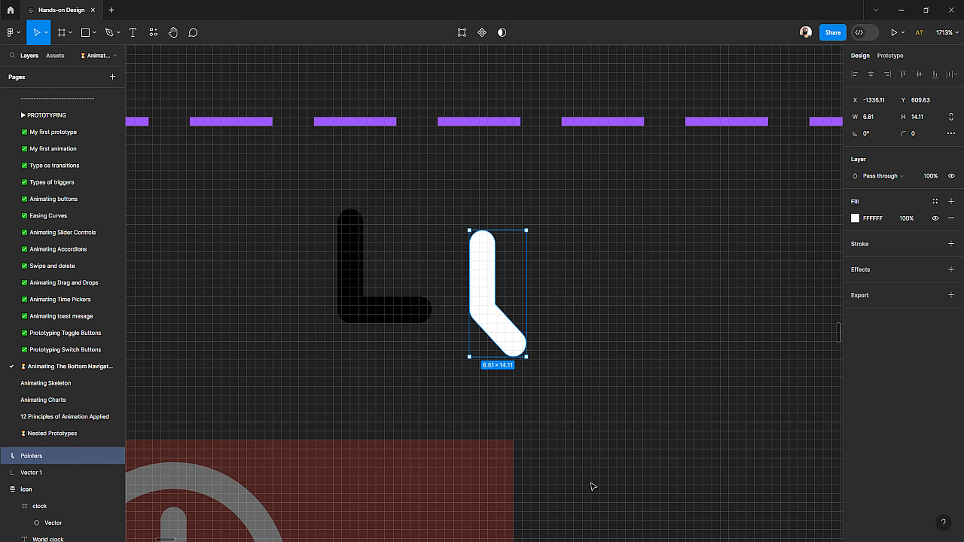
pyautogui.press('Escape')
pyautogui.keyDown('ctrl'); pyautogui.scroll(5, 493, 281); pyautogui.keyUp('ctrl')
pyautogui.click(490, 282)
pyautogui.doubleClick(480, 289)
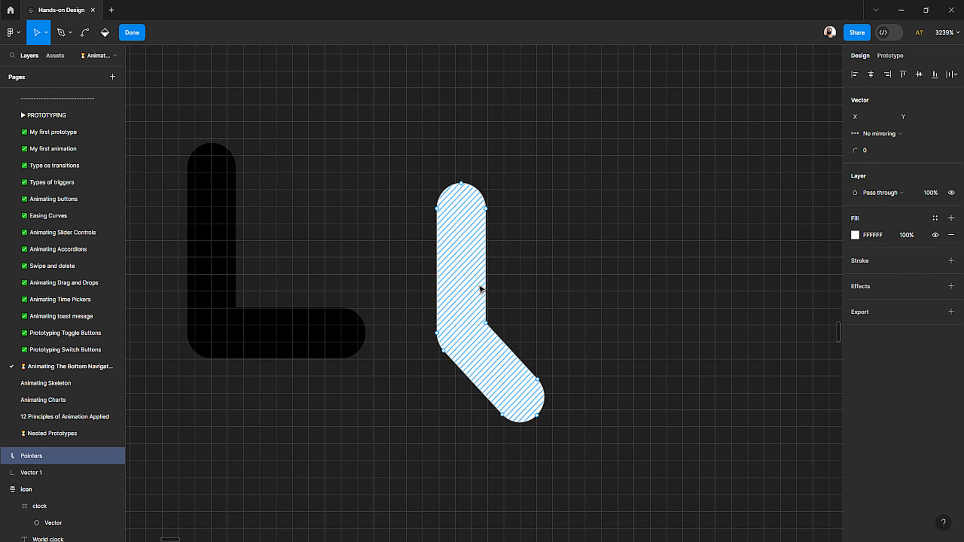
pyautogui.keyDown('ctrl'); pyautogui.scroll(1, 483, 227); pyautogui.keyUp('ctrl')
pyautogui.moveTo(396, 157); pyautogui.dragTo(495, 249)
pyautogui.hotkey('ctrl', 'z')
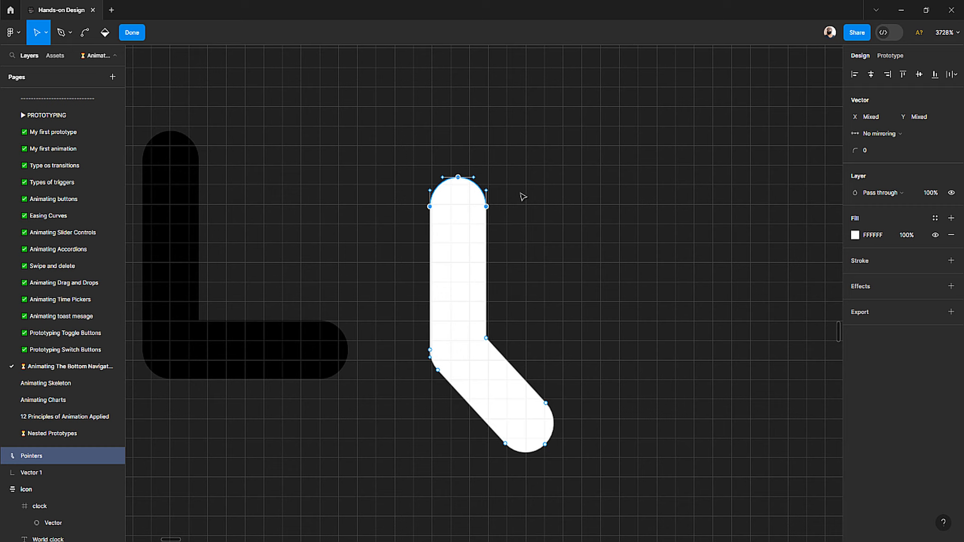
pyautogui.click(473, 217)
pyautogui.moveTo(487, 211); pyautogui.dragTo(561, 193)
pyautogui.hotkey('ctrl', 'z')
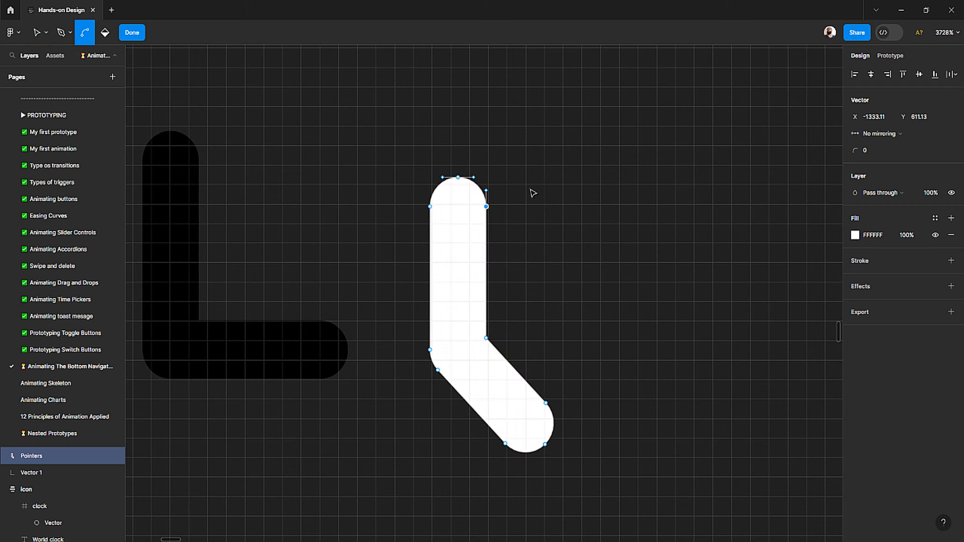
pyautogui.moveTo(489, 207); pyautogui.dragTo(541, 170)
pyautogui.hotkey('ctrl', 'z')
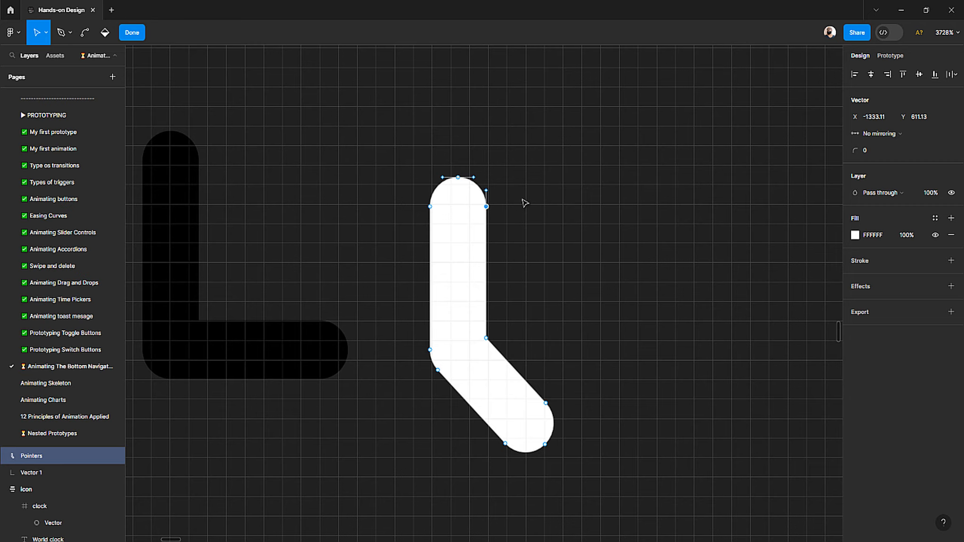
pyautogui.press('Escape')
# Step: Cut the Pointers shape and paste it above the ring vector inside the clock frame of the second World clock icon
pyautogui.scroll(-5, 525, 202)
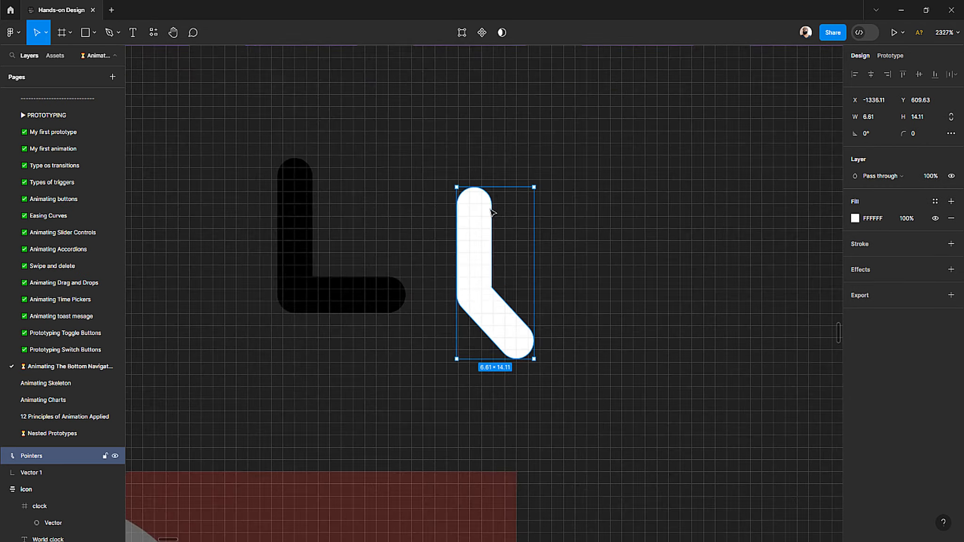
pyautogui.scroll(-3, 525, 276)
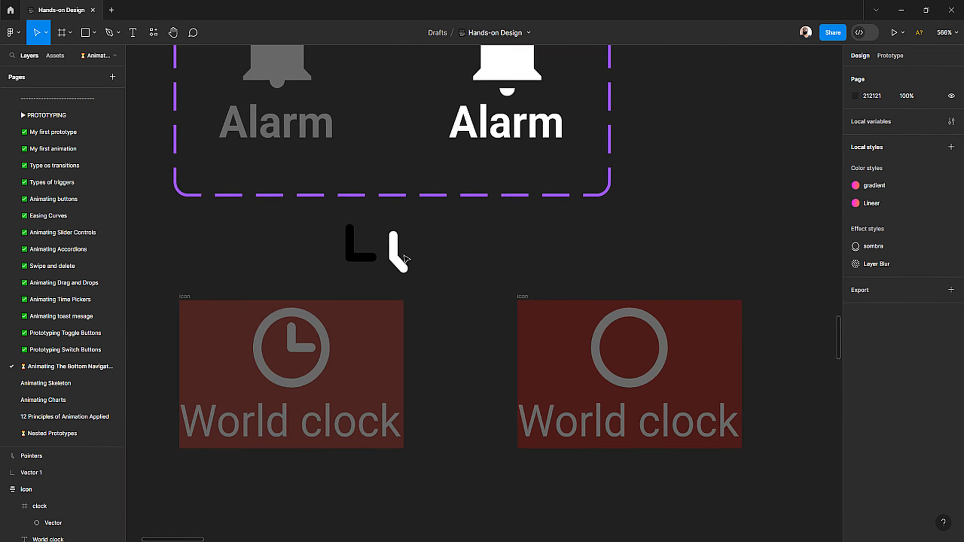
pyautogui.press('Delete')
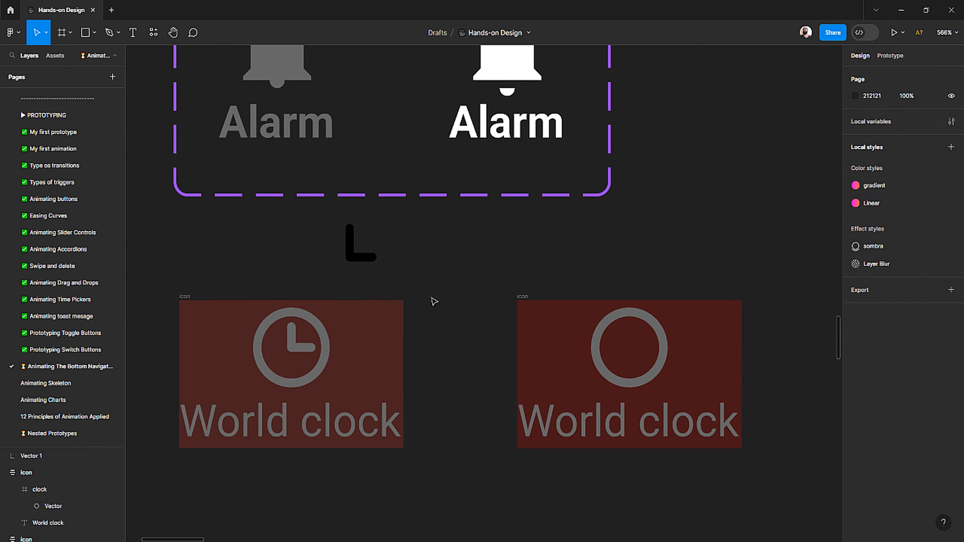
pyautogui.click(641, 324)
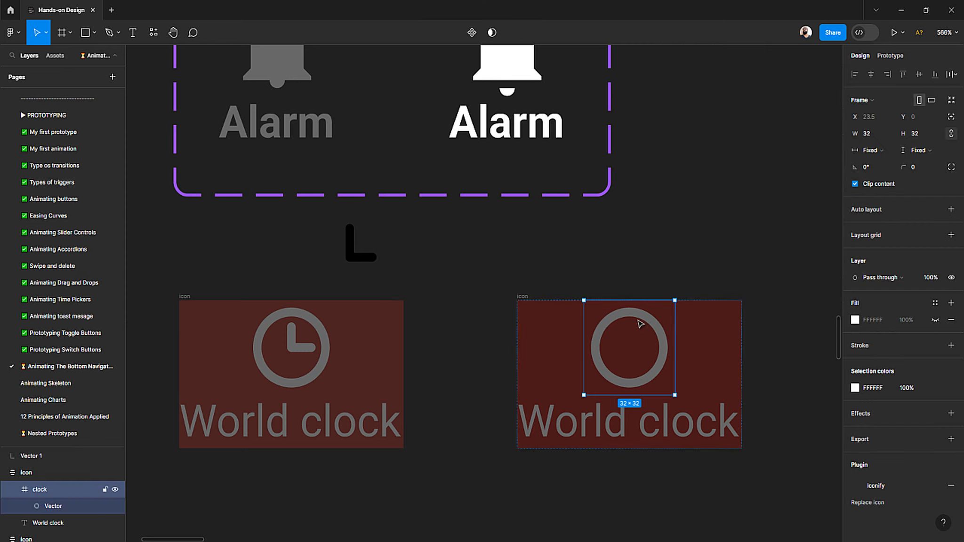
pyautogui.click(54, 507)
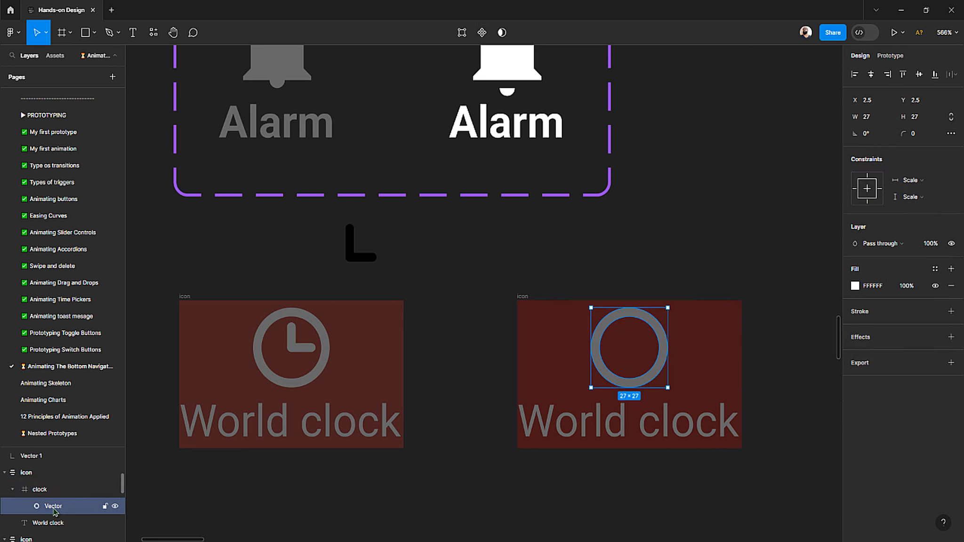
pyautogui.hotkey('ctrl', 'v')
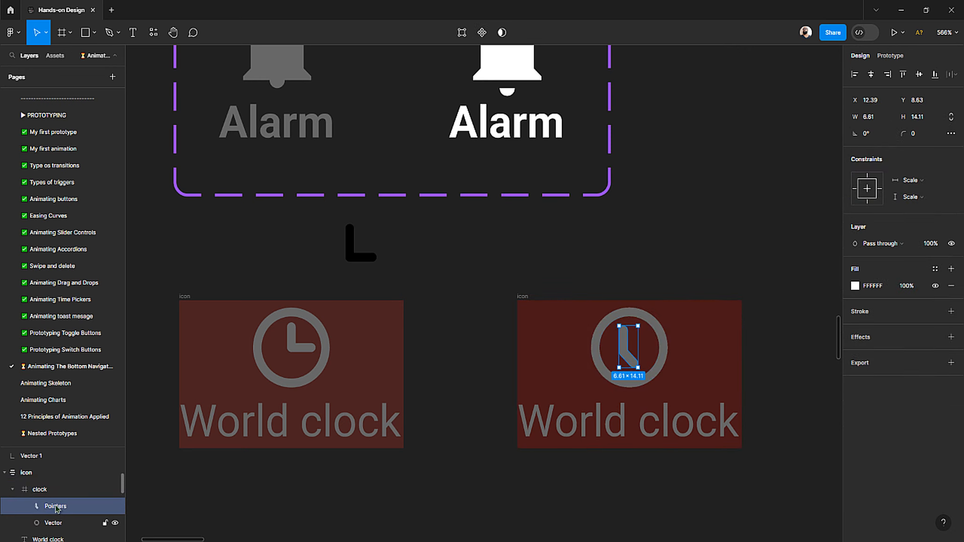
# Step: Shift the Pointers shape horizontally toward the middle of the clock ring, to about X 13.83
pyautogui.scroll(3, 637, 340)
pyautogui.scroll(5, 635, 342)
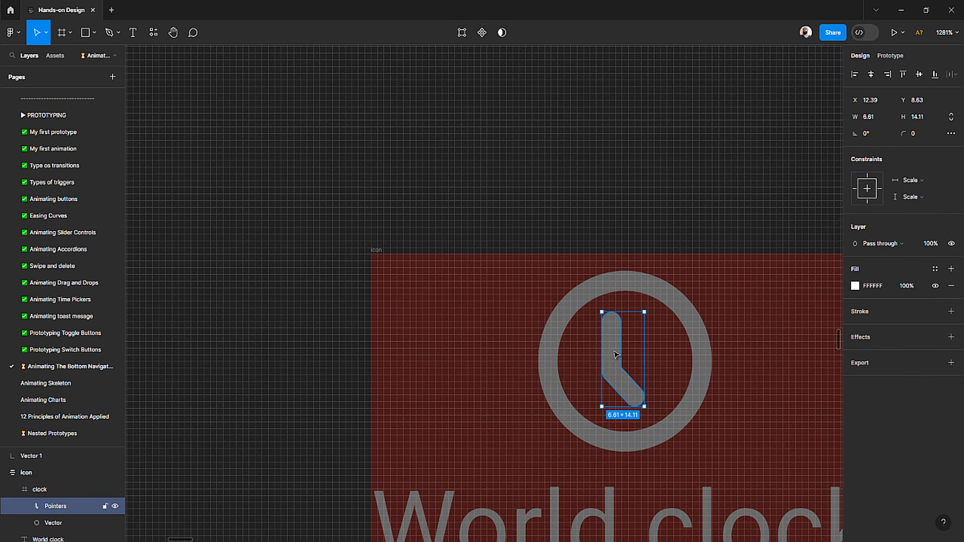
pyautogui.moveTo(512, 370); pyautogui.dragTo(524, 370)
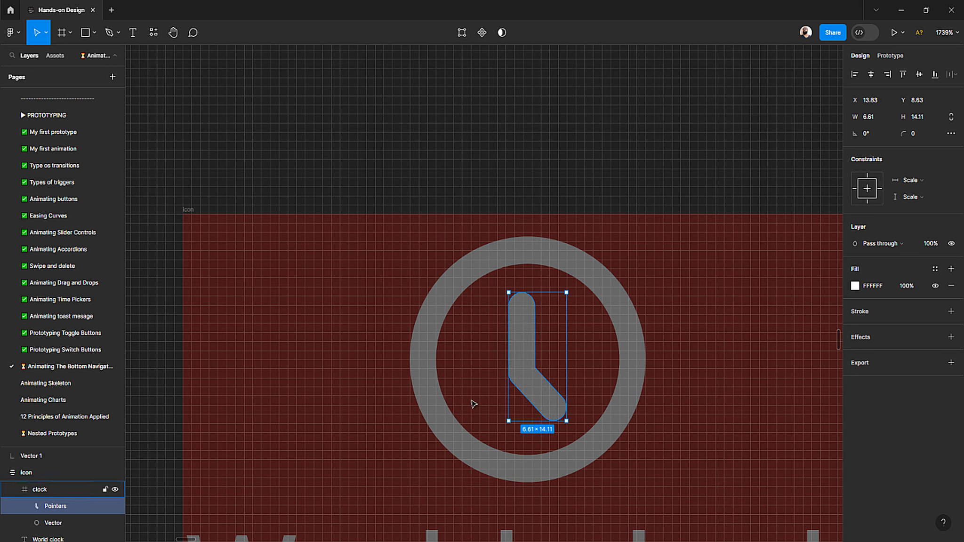
# Step: Raise the lower hand of the Pointers shape, including its elbow points, to shorten the upright hand
pyautogui.scroll(4, 513, 395)
pyautogui.doubleClick(521, 369)
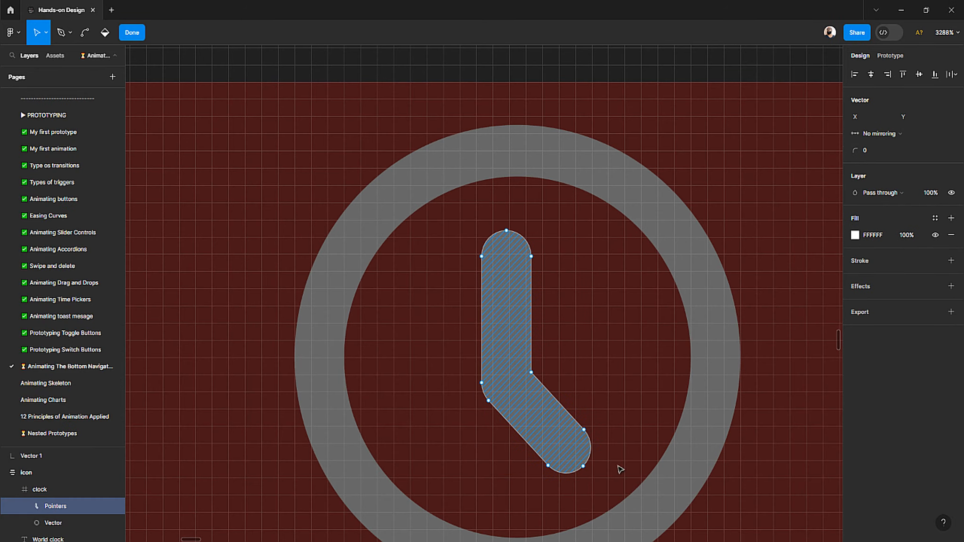
pyautogui.moveTo(652, 506); pyautogui.dragTo(423, 349)
pyautogui.scroll(2, 531, 373)
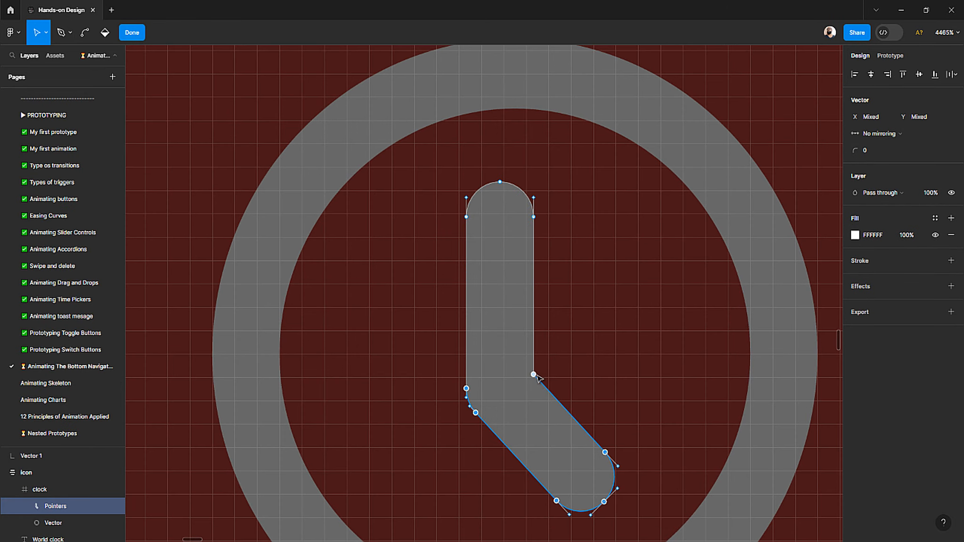
pyautogui.moveTo(535, 373); pyautogui.dragTo(540, 337)
# Step: Edit the first World clock icon's clock vector and shorten its vertical hand by moving the rounded tip down
pyautogui.scroll(-8, 540, 337)
pyautogui.hscroll(-5, 537, 348)
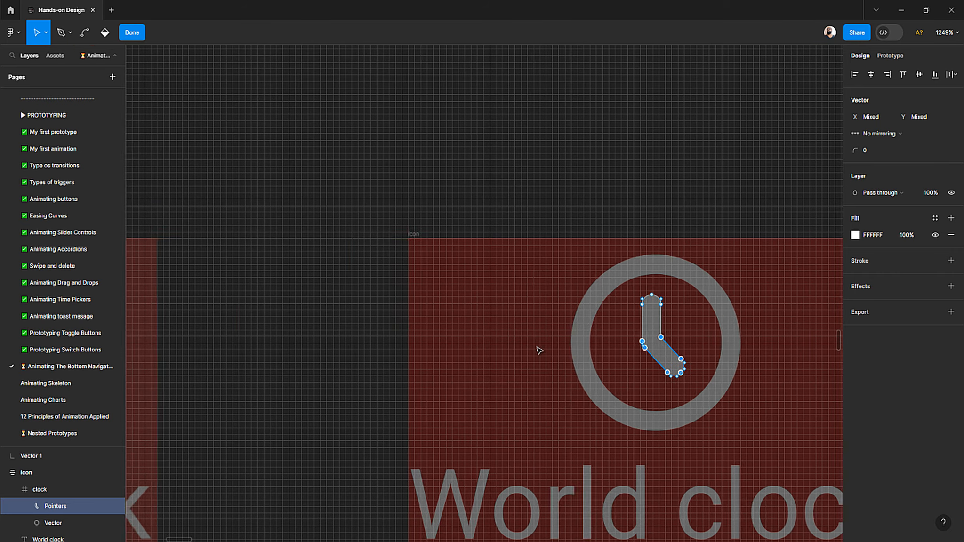
pyautogui.hscroll(-5, 518, 348)
pyautogui.scroll(2, 429, 336)
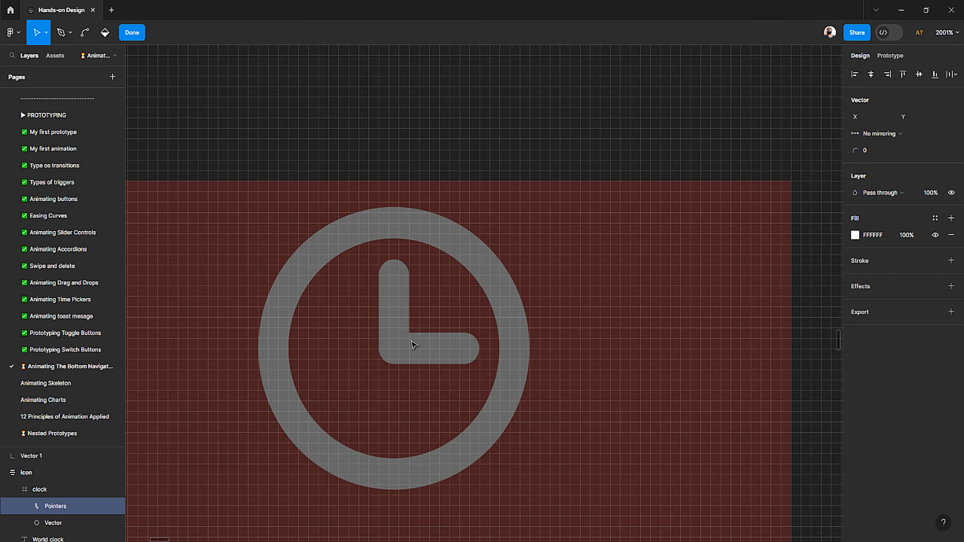
pyautogui.press('Escape')
pyautogui.keyDown('ctrl'); pyautogui.click(414, 345); pyautogui.keyUp('ctrl')
pyautogui.doubleClick(412, 345)
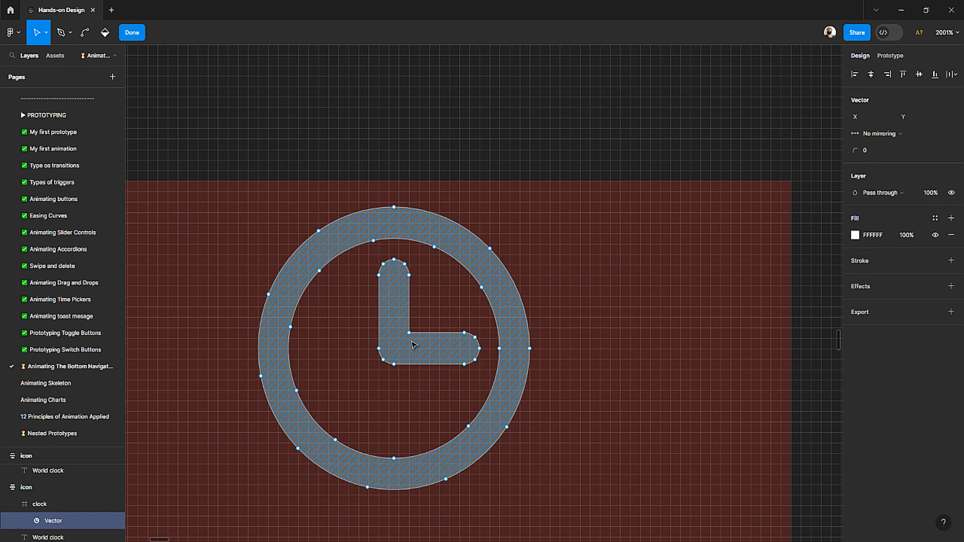
pyautogui.scroll(3, 408, 344)
pyautogui.moveTo(339, 210); pyautogui.dragTo(428, 281)
pyautogui.moveTo(525, 389); pyautogui.dragTo(391, 346)
pyautogui.hotkey('ctrl', 'z')
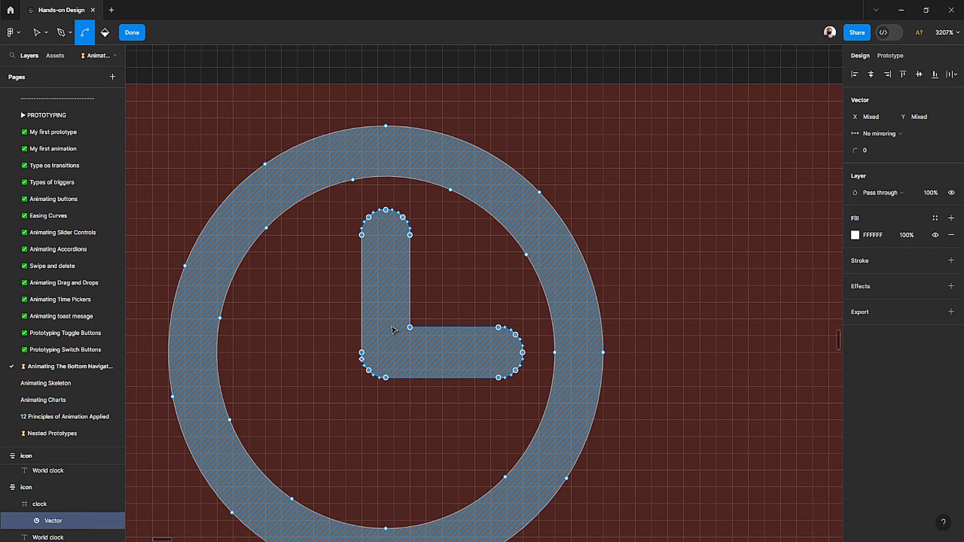
pyautogui.moveTo(347, 207); pyautogui.dragTo(433, 282)
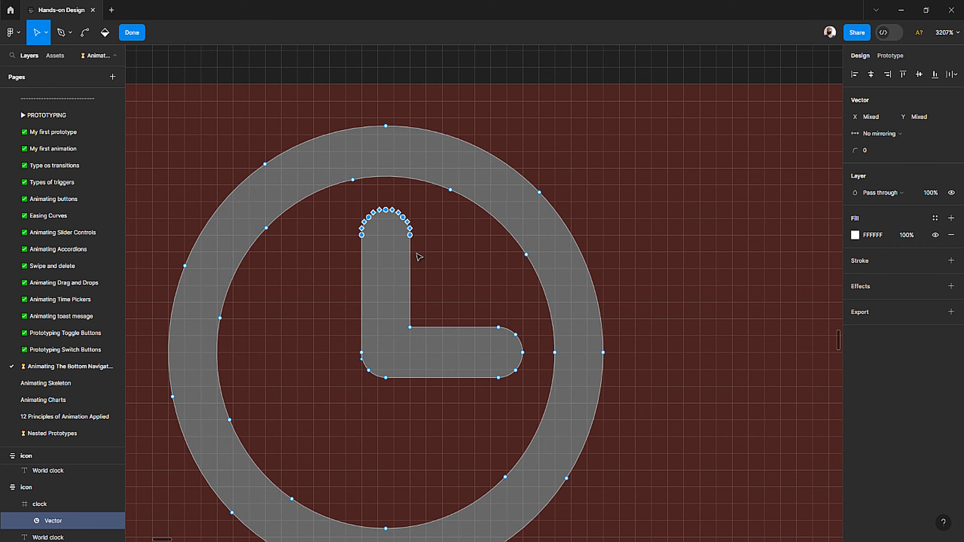
pyautogui.moveTo(409, 240); pyautogui.dragTo(415, 261)
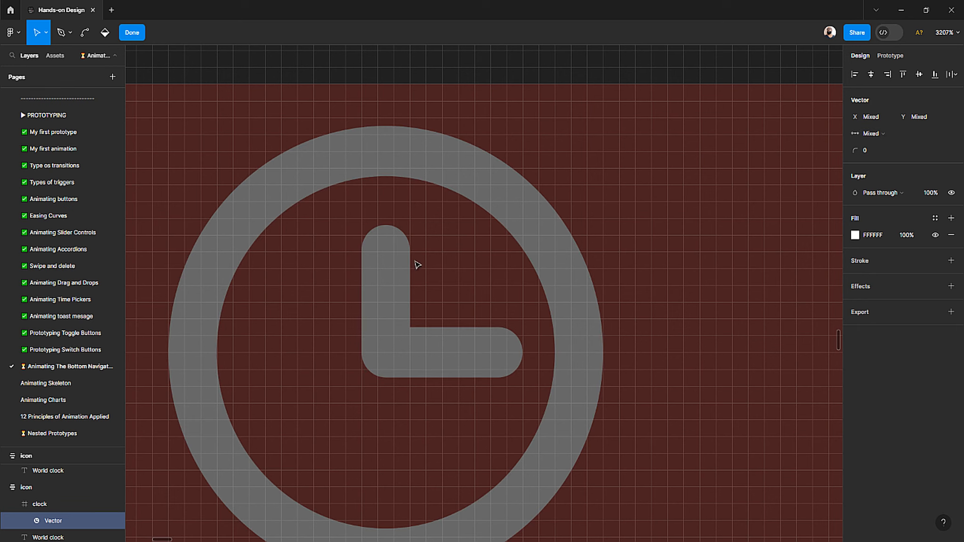
# Step: Shorten the horizontal hand of the first clock vector by moving its rounded end toward the elbow
pyautogui.hotkey('ctrl', 'a')
pyautogui.press('Escape')
pyautogui.press('Return')
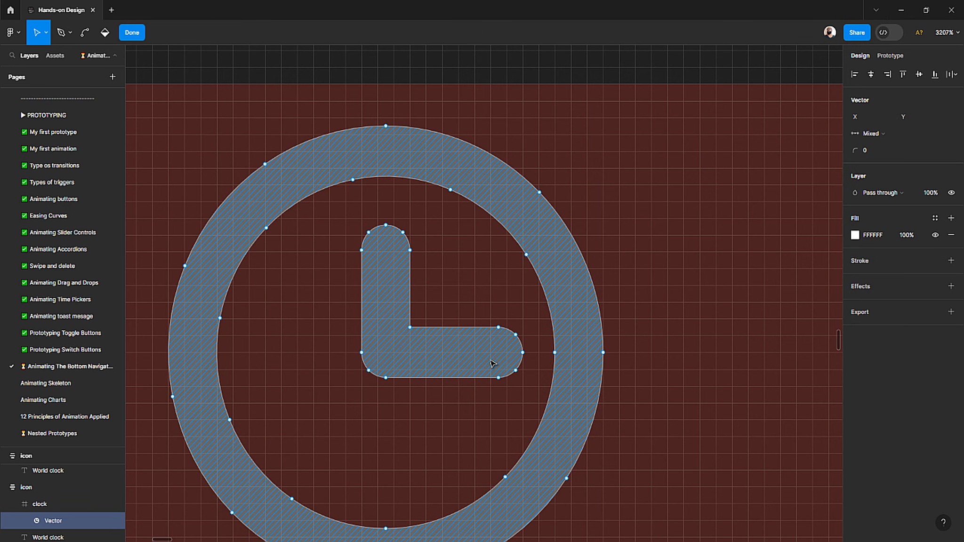
pyautogui.moveTo(537, 320); pyautogui.dragTo(318, 329)
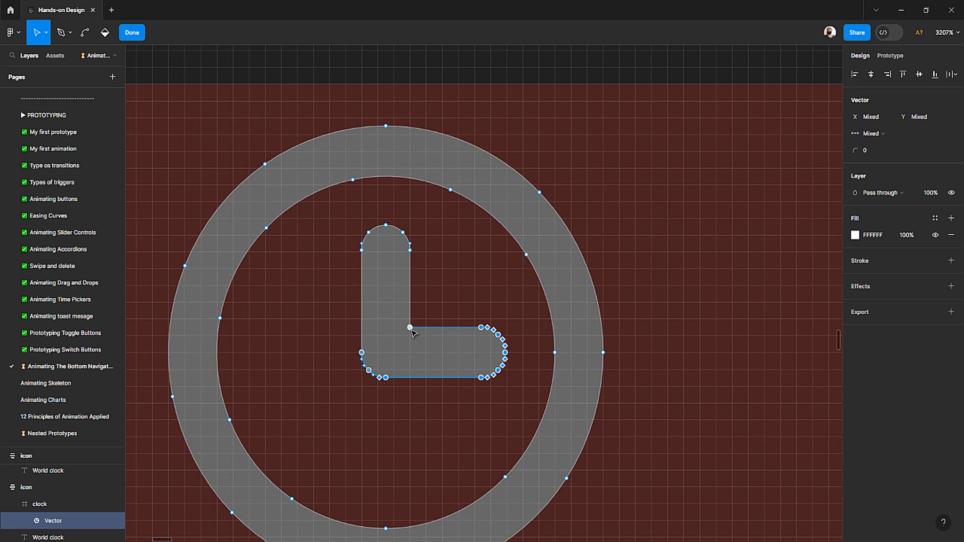
# Step: Lower the horizontal hand of the first clock vector together with its elbow points inside the ring
pyautogui.moveTo(411, 333); pyautogui.dragTo(416, 343)
pyautogui.keyDown('ctrl'); pyautogui.scroll(-3, 412, 339); pyautogui.keyUp('ctrl')
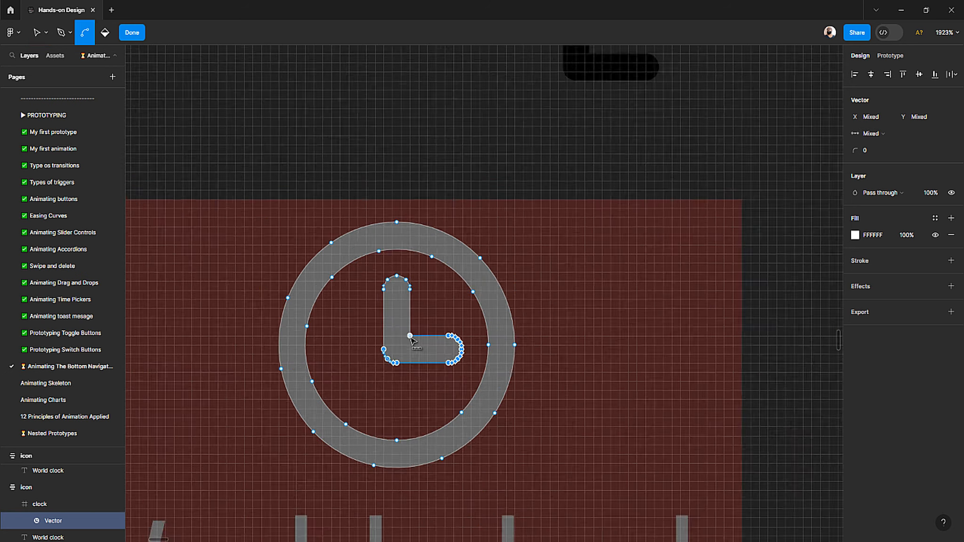
pyautogui.keyDown('ctrl'); pyautogui.scroll(3, 395, 330); pyautogui.keyUp('ctrl')
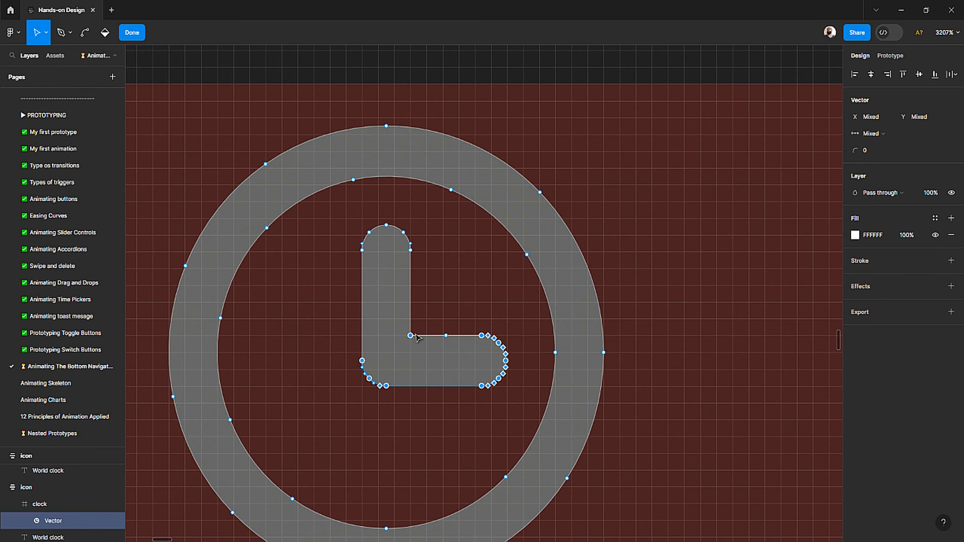
pyautogui.moveTo(412, 340); pyautogui.dragTo(414, 344)
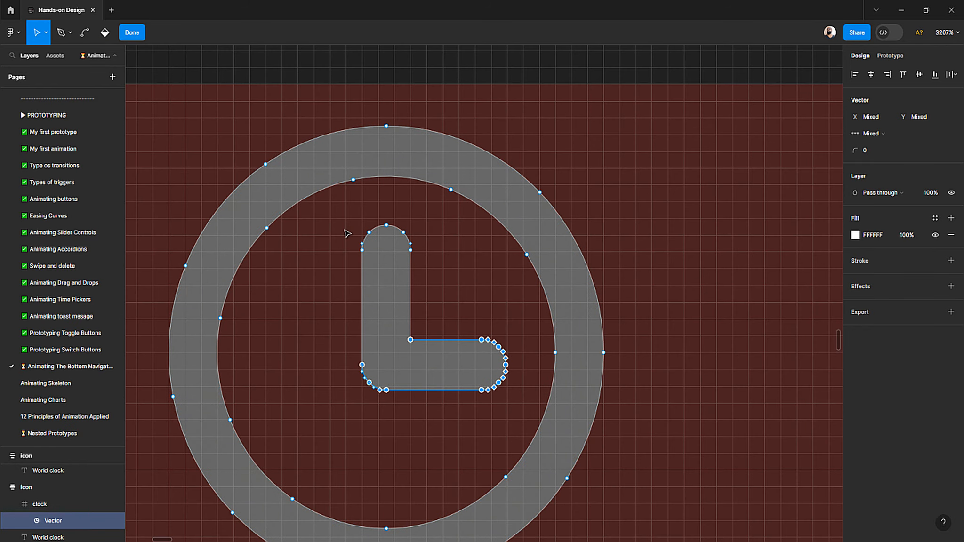
# Step: Lower the vertical hand's rounded tip a little further and finish editing the first clock vector
pyautogui.moveTo(339, 216); pyautogui.dragTo(444, 290)
pyautogui.keyDown('ctrl'); pyautogui.scroll(2, 405, 242); pyautogui.keyUp('ctrl')
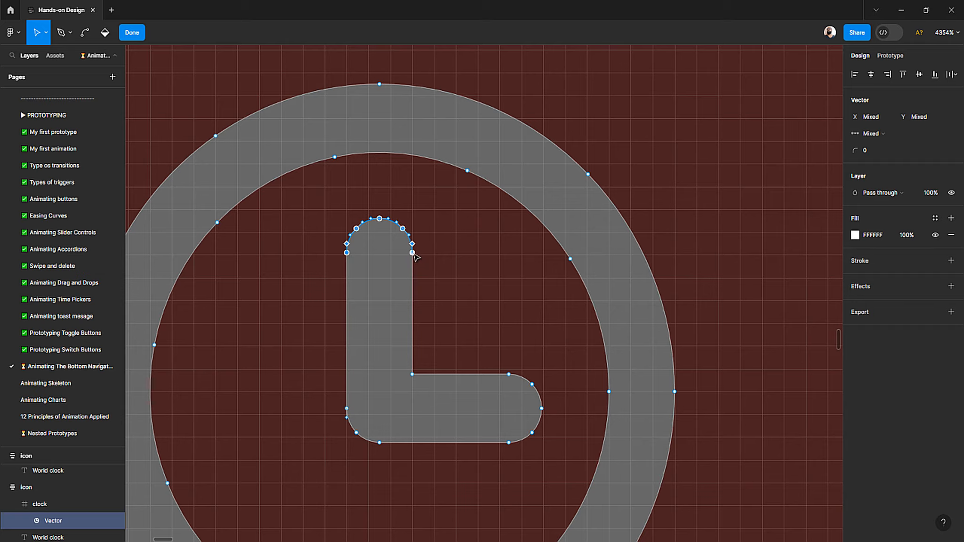
pyautogui.moveTo(412, 253); pyautogui.dragTo(412, 264)
pyautogui.keyDown('ctrl'); pyautogui.scroll(-10, 412, 267); pyautogui.keyUp('ctrl')
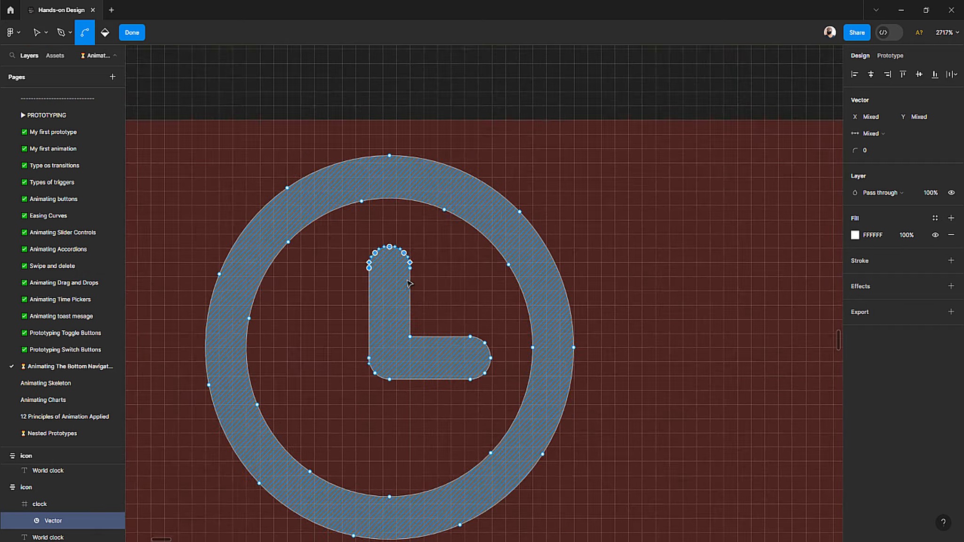
pyautogui.press('Escape')
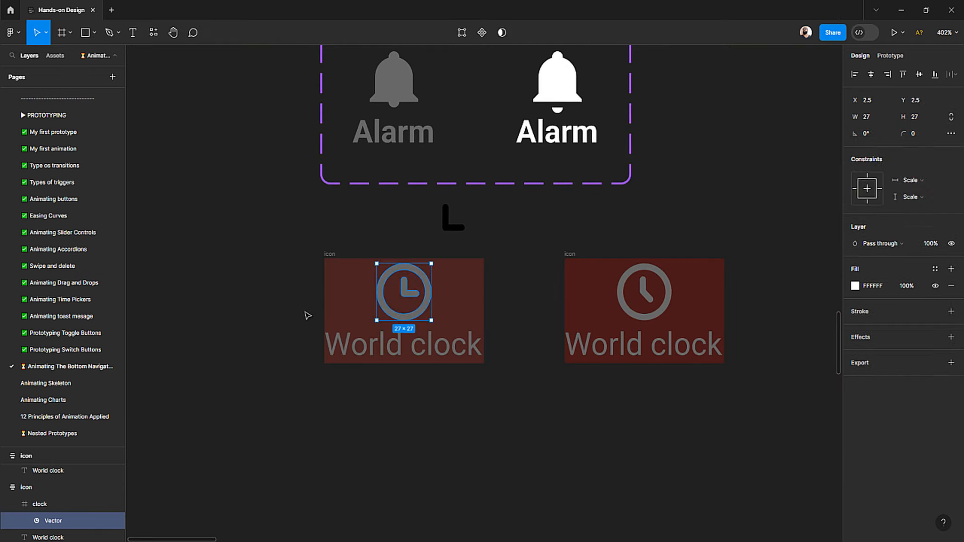
# Step: Remove the leftover black hand shape above the World clock icons and hide the red fill of both icon frames
pyautogui.click(306, 316)
pyautogui.moveTo(452, 228); pyautogui.dragTo(448, 262)
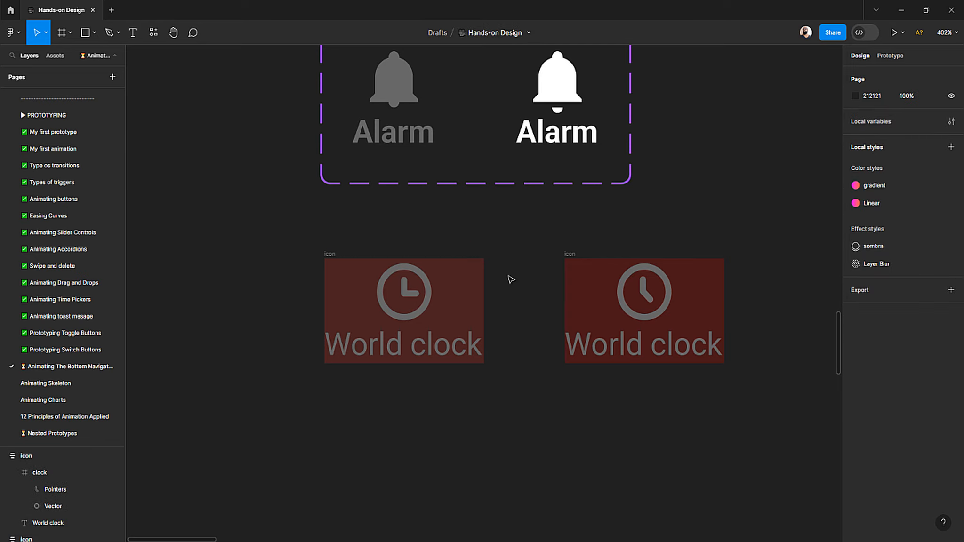
pyautogui.click(642, 299)
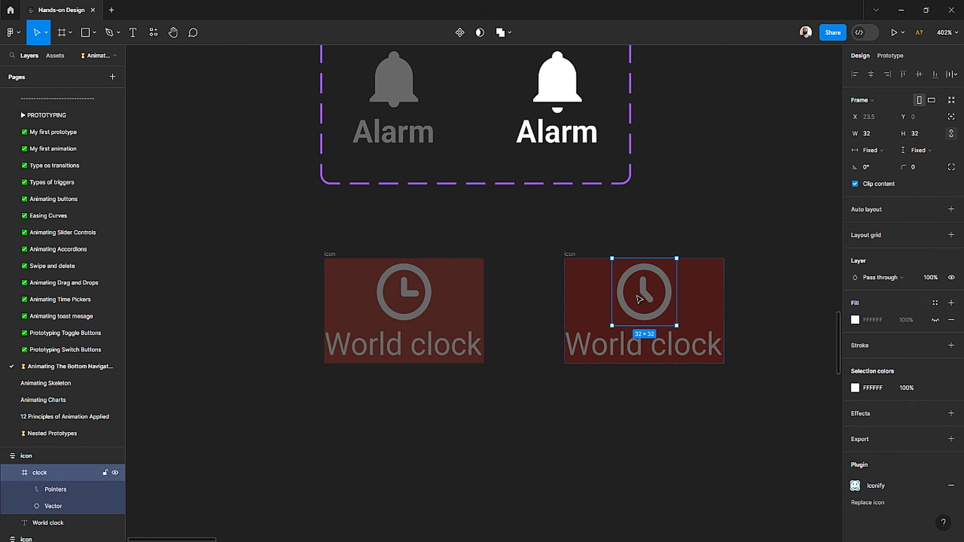
pyautogui.click(571, 254)
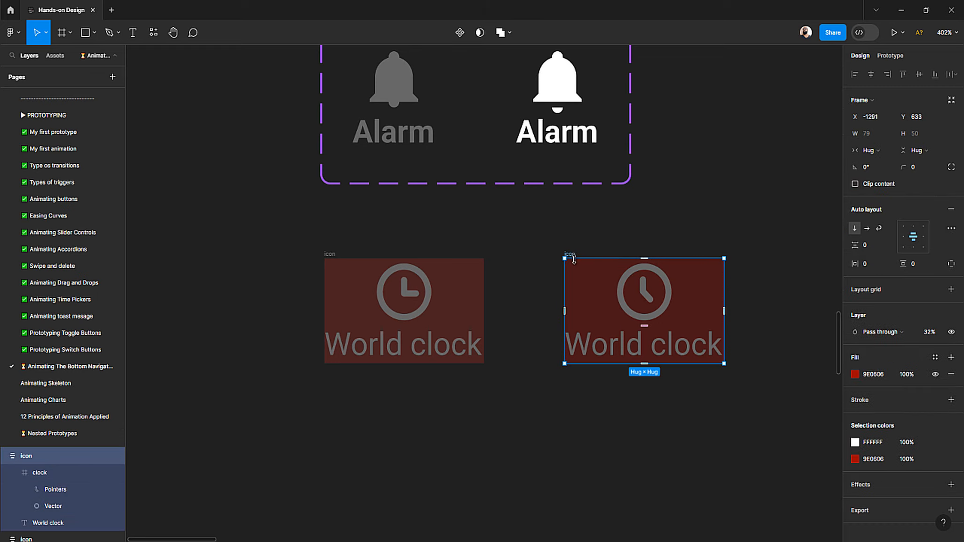
pyautogui.click(935, 375)
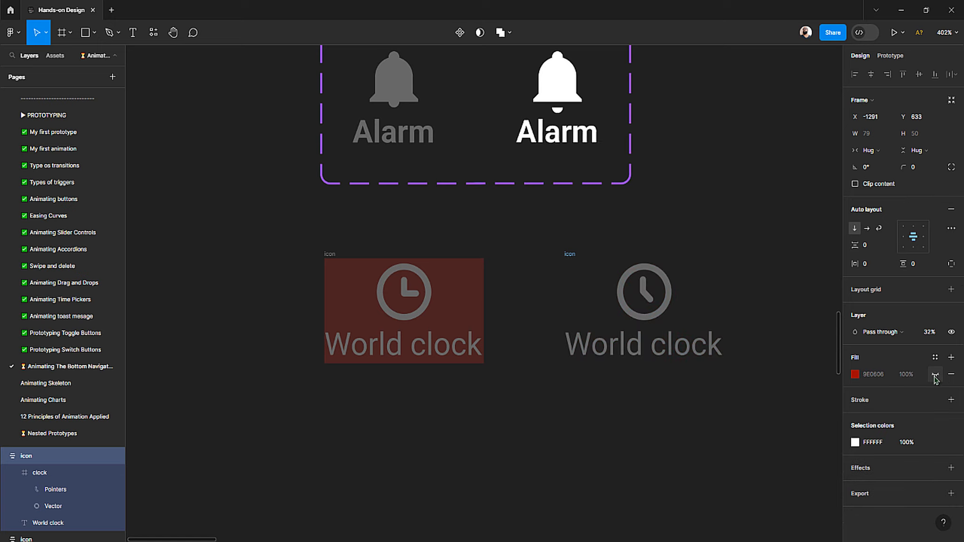
pyautogui.click(334, 255)
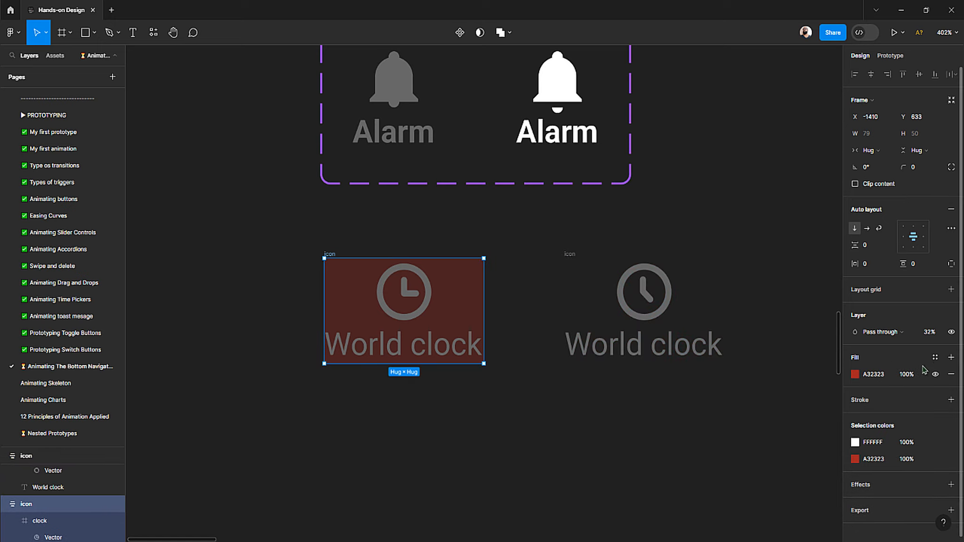
pyautogui.click(935, 374)
pyautogui.press('Escape')
# Step: Set the layer opacity of the second World clock icon to 100%
pyautogui.click(571, 257)
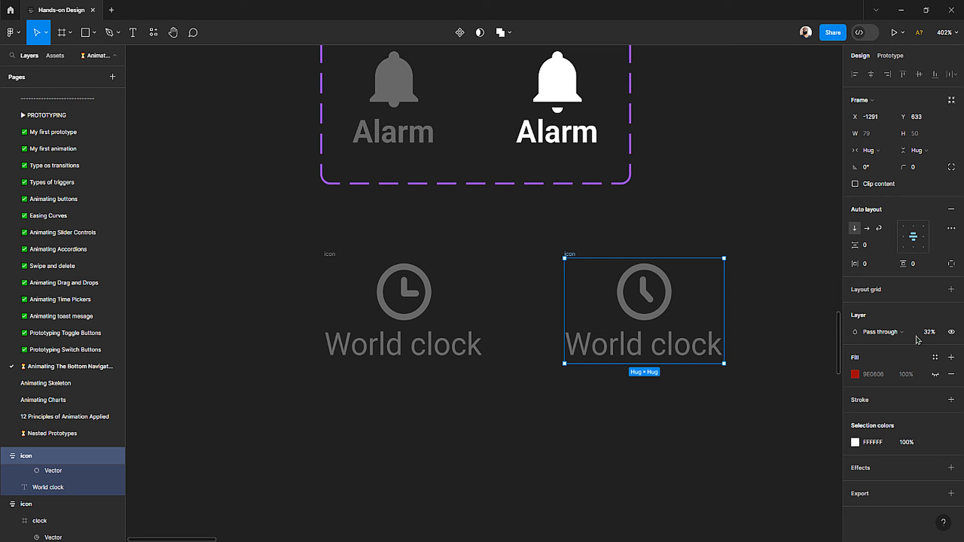
pyautogui.click(933, 335)
pyautogui.write('100')
pyautogui.press('Return')
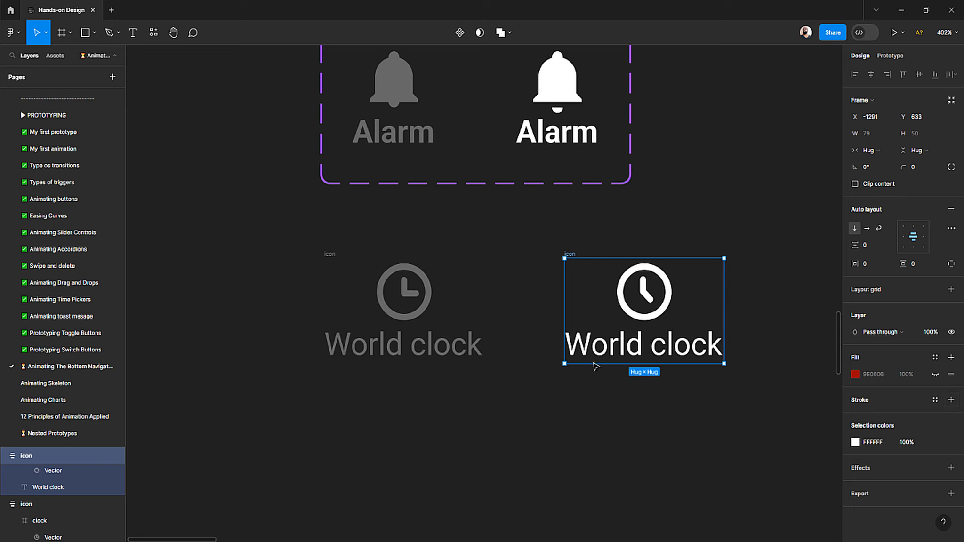
# Step: Convert the dimmed and the white World clock icons into multiple components
pyautogui.click(272, 235)
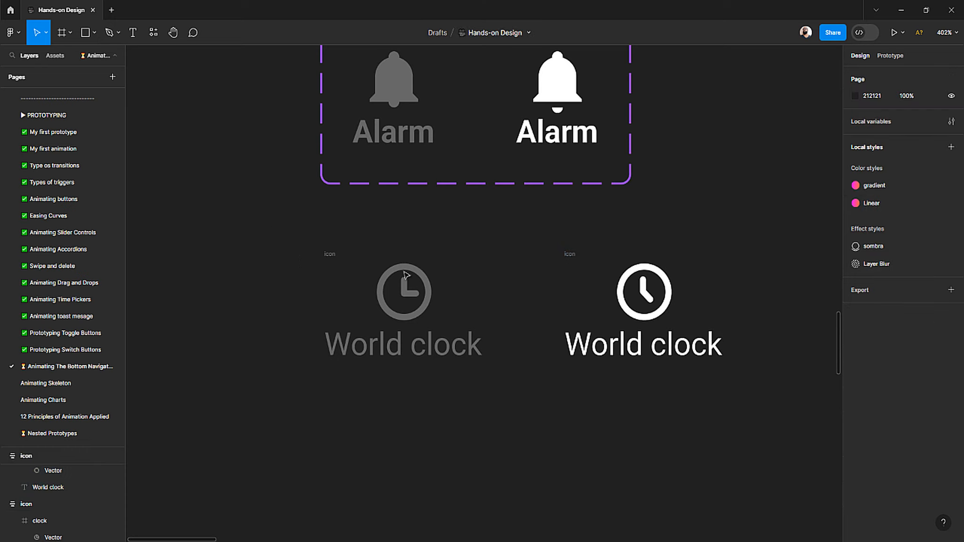
pyautogui.moveTo(268, 233); pyautogui.dragTo(784, 409)
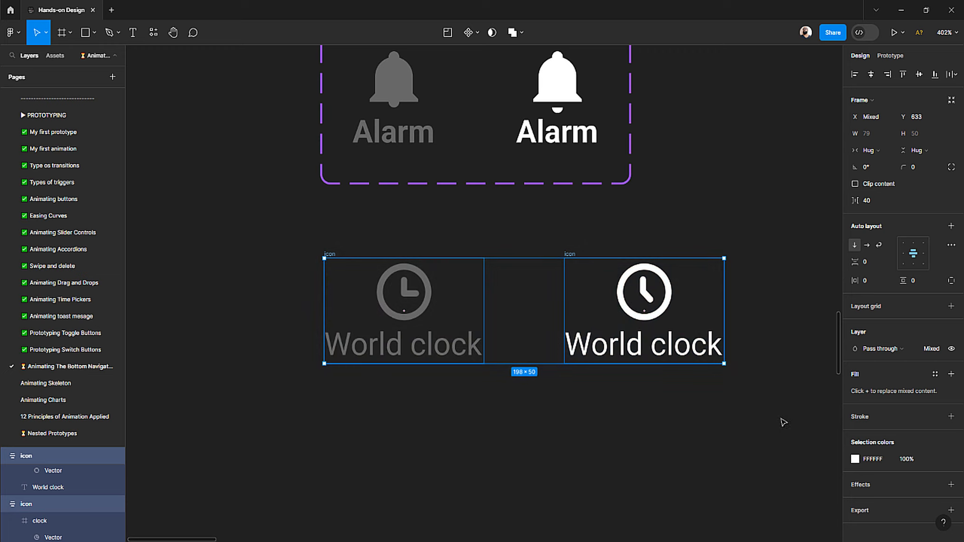
pyautogui.click(786, 415)
pyautogui.moveTo(779, 409); pyautogui.dragTo(267, 233)
pyautogui.click(478, 33)
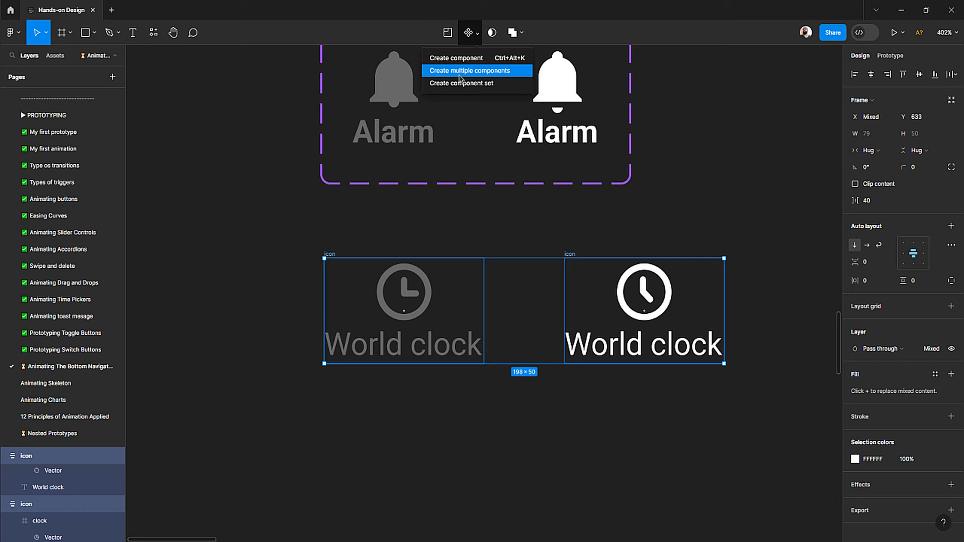
pyautogui.click(461, 72)
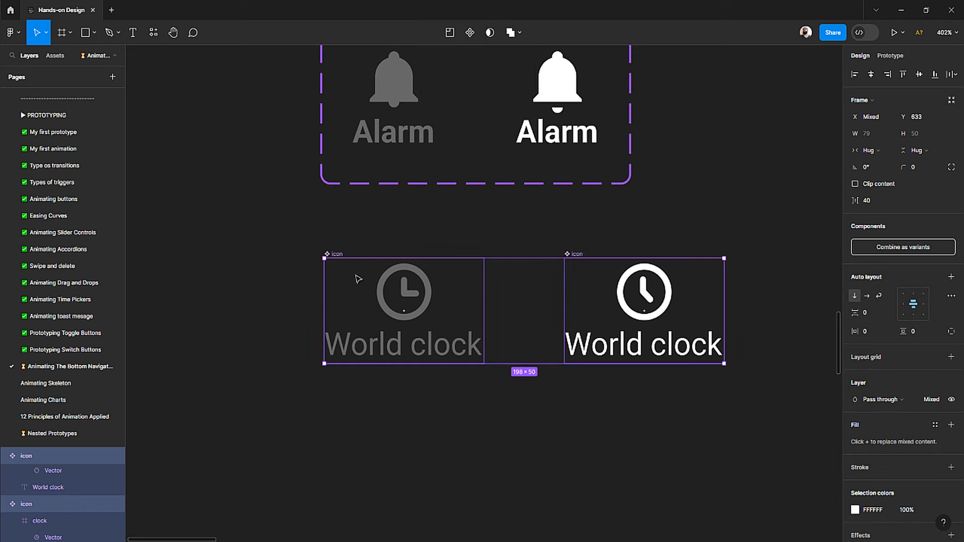
# Step: Combine the two World clock icon components as variants in one component set
pyautogui.click(290, 284)
pyautogui.moveTo(219, 229); pyautogui.dragTo(756, 402)
pyautogui.click(892, 251)
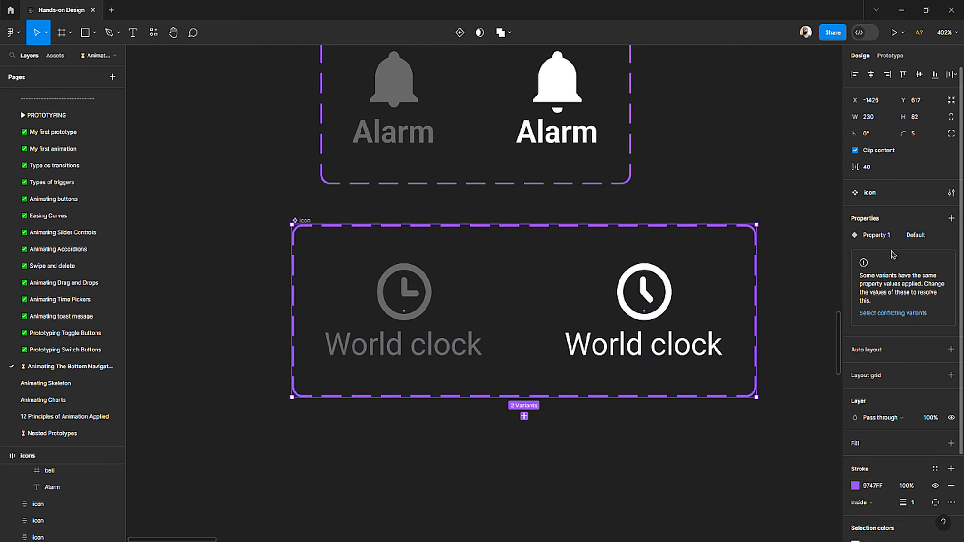
pyautogui.click(250, 235)
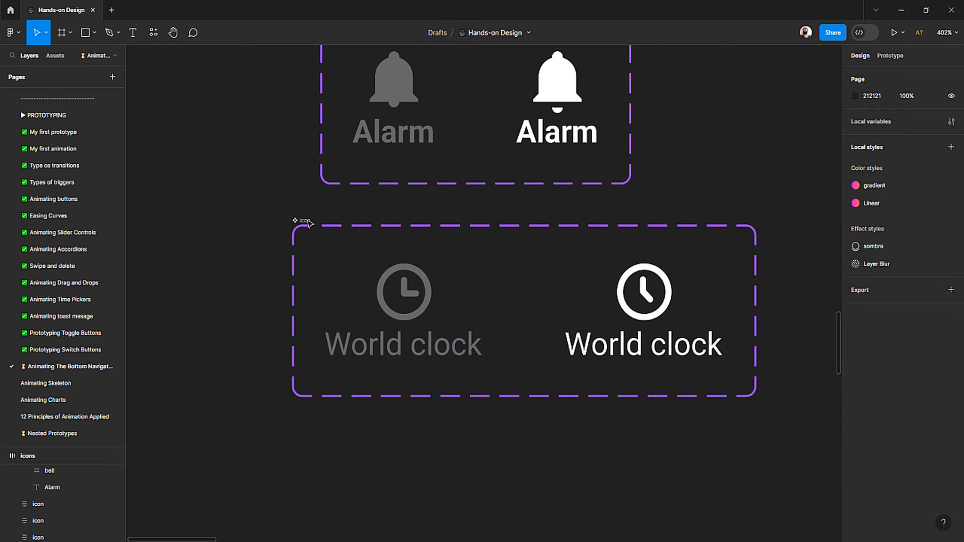
# Step: Move the World clock component set so its left edge lines up with the icon / alarm set, undoing a trial width change
pyautogui.moveTo(308, 223); pyautogui.dragTo(336, 223)
pyautogui.moveTo(783, 303); pyautogui.dragTo(635, 301)
pyautogui.hotkey('ctrl', 'z')
pyautogui.scroll(1, 491, 282)
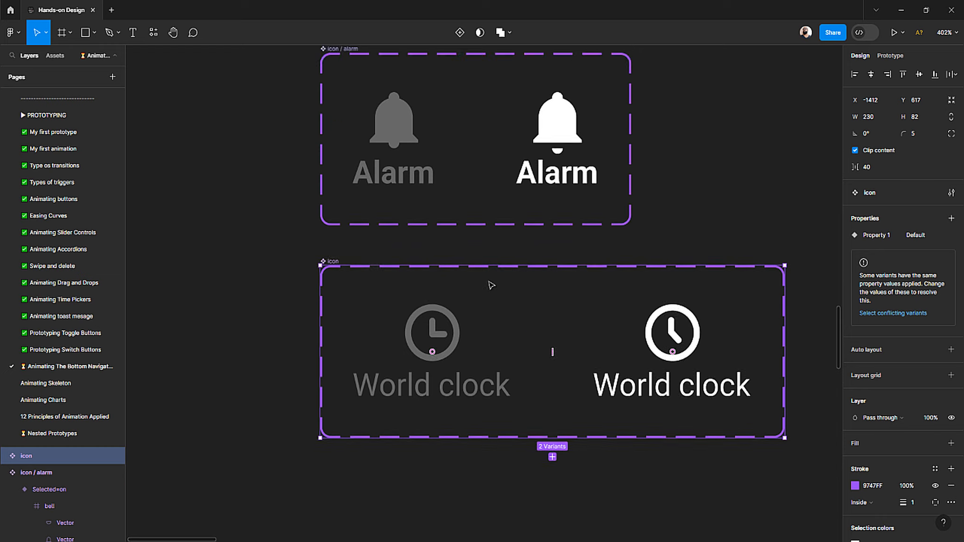
# Step: Widen the icon / alarm component set to 230 and move its active Alarm variant to X 151
pyautogui.scroll(-5, 490, 281)
pyautogui.click(402, 179)
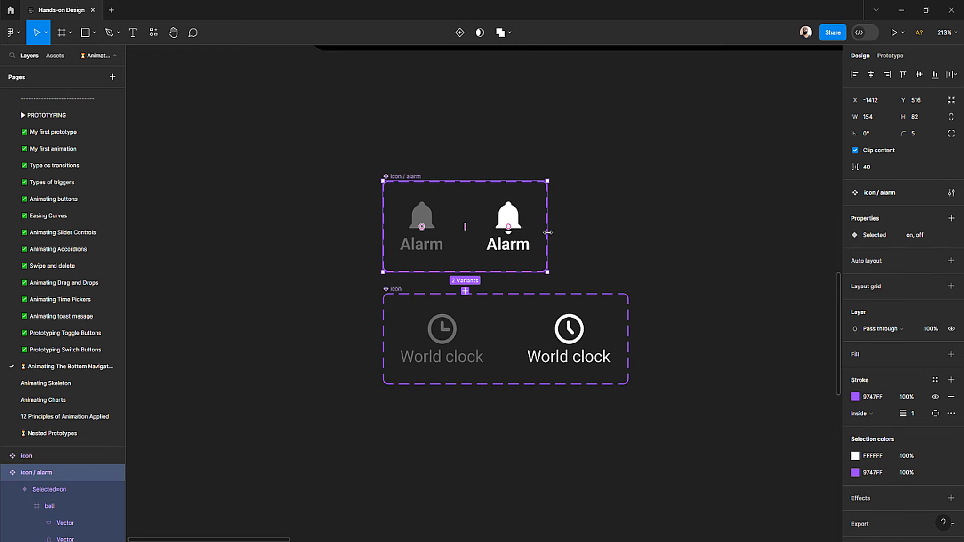
pyautogui.moveTo(550, 233); pyautogui.dragTo(629, 233)
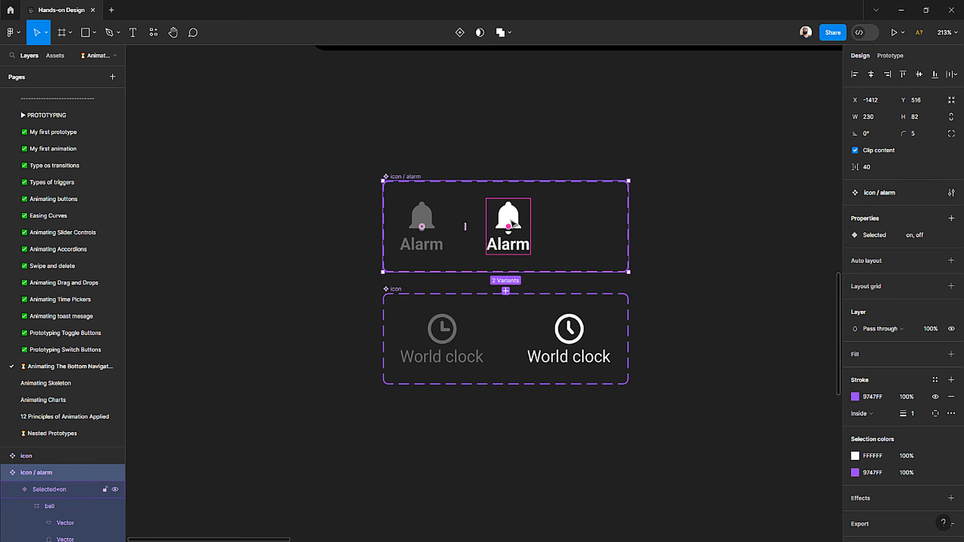
pyautogui.click(513, 221)
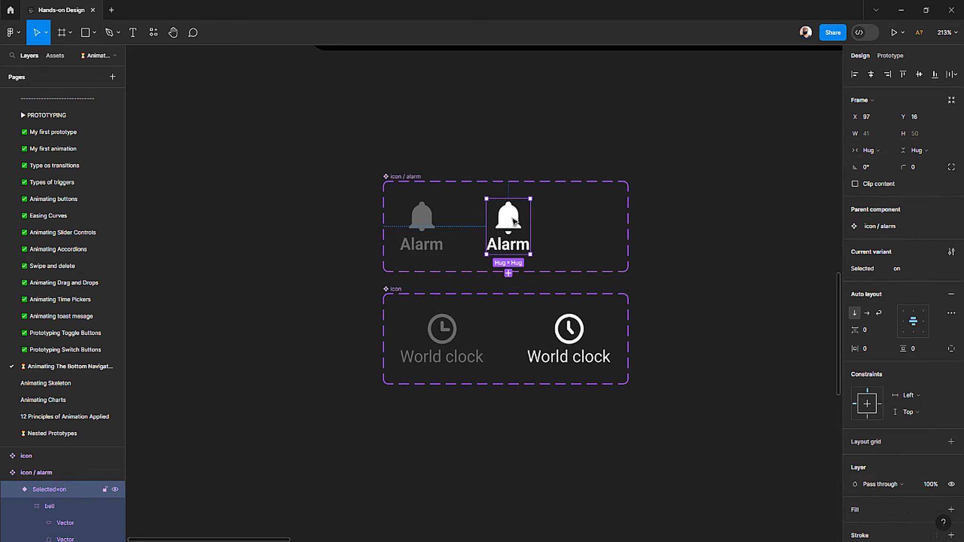
pyautogui.moveTo(518, 220); pyautogui.dragTo(574, 219)
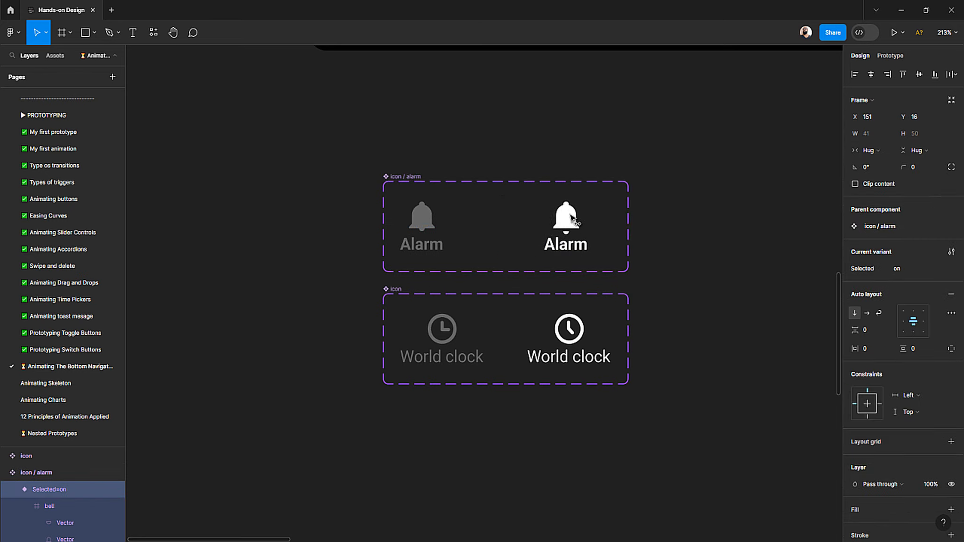
pyautogui.click(668, 245)
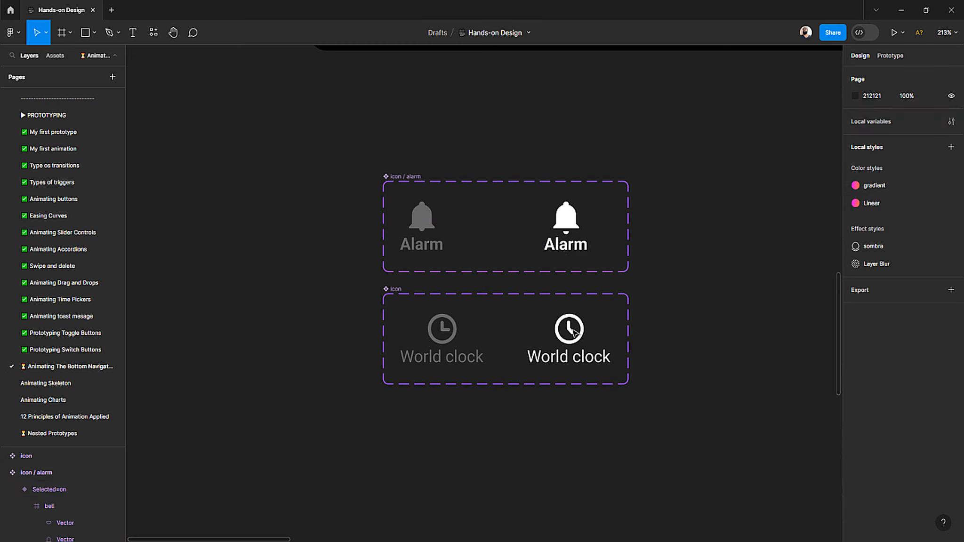
# Step: Rename the World clock component set to "icon / worldclock"
pyautogui.scroll(5, 573, 334)
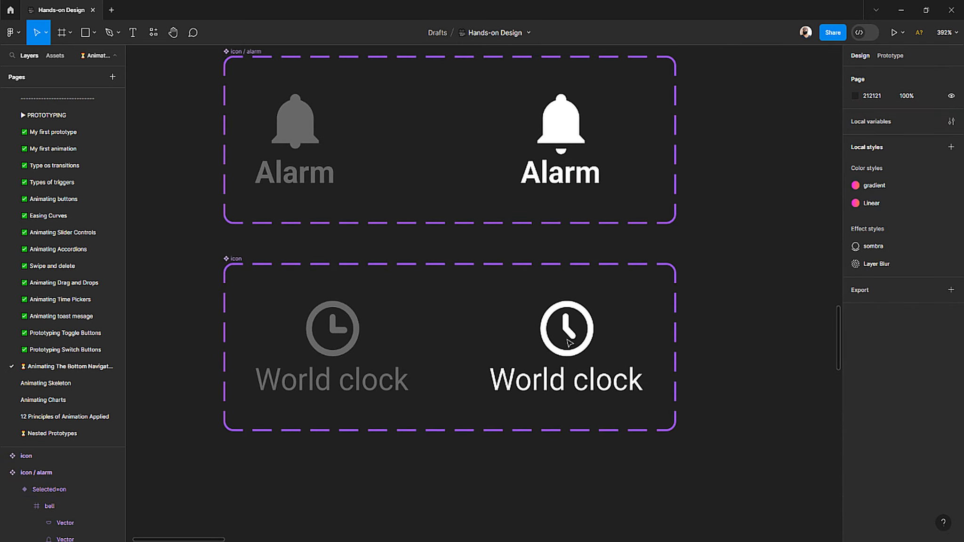
pyautogui.doubleClick(233, 258)
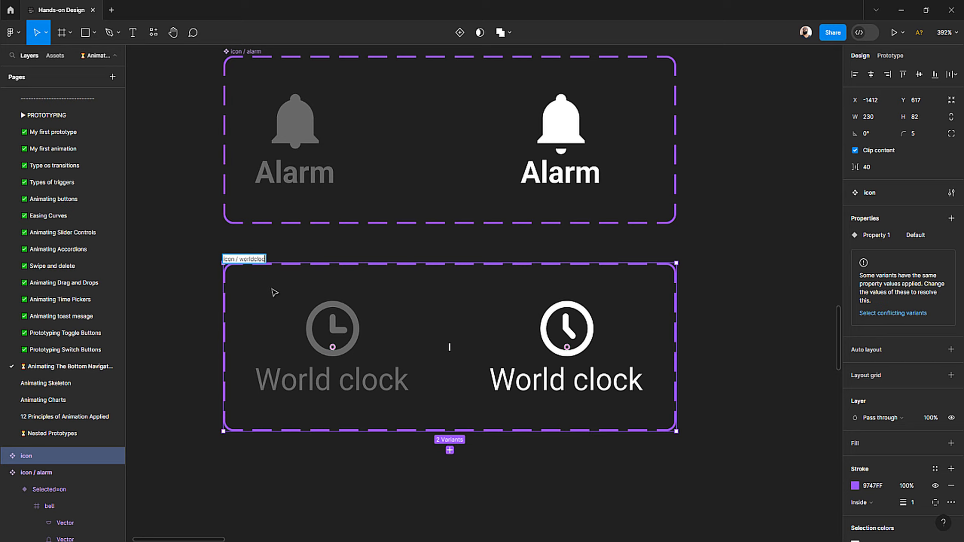
pyautogui.write('k')
pyautogui.press('Return')
pyautogui.scroll(-10, 274, 293)
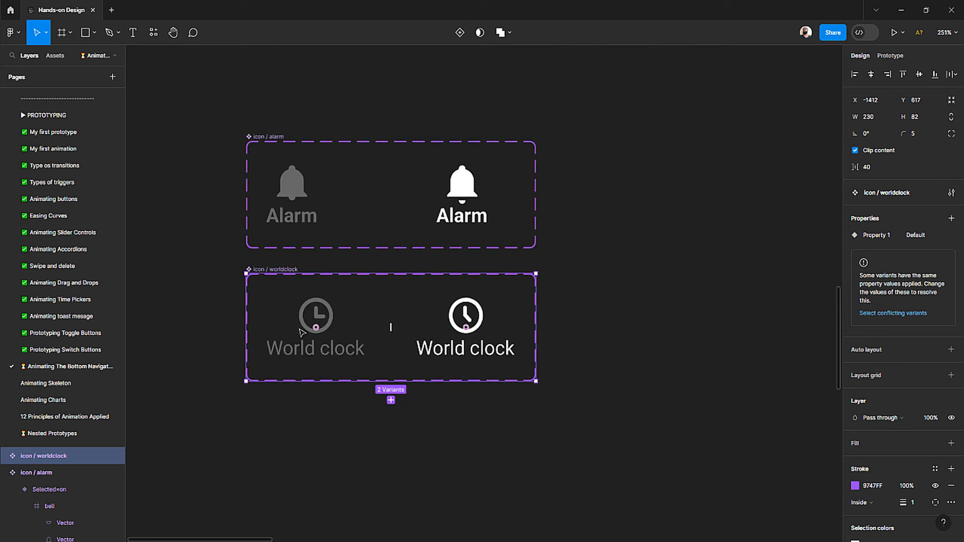
# Step: Place the four-icon navigation row on the canvas to the right of the two component sets
pyautogui.click(606, 290)
pyautogui.moveTo(614, 295); pyautogui.dragTo(468, 269)
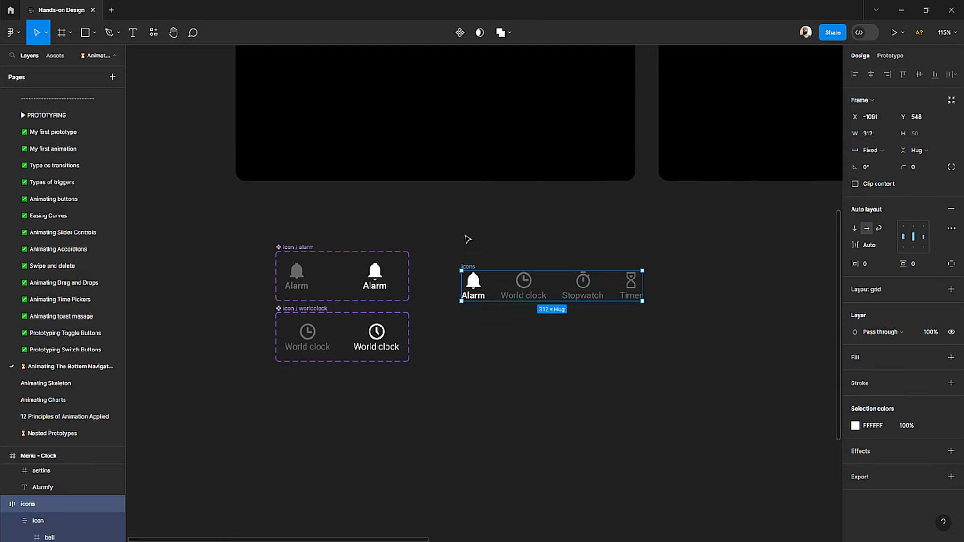
pyautogui.click(470, 249)
# Step: Inspect the Alarm, World clock, Stopwatch and Timer icon frames in the row one at a time
pyautogui.click(473, 282)
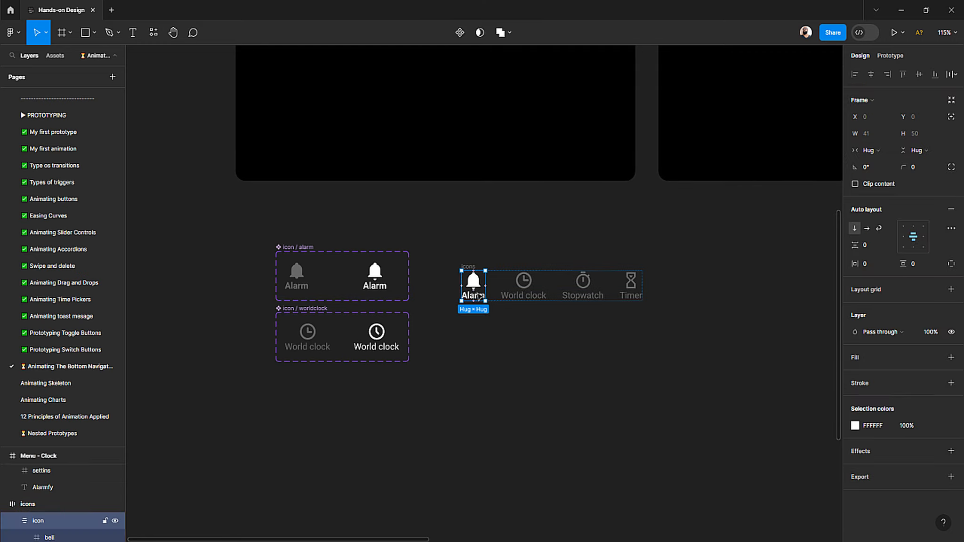
pyautogui.click(523, 285)
pyautogui.click(582, 284)
pyautogui.click(631, 282)
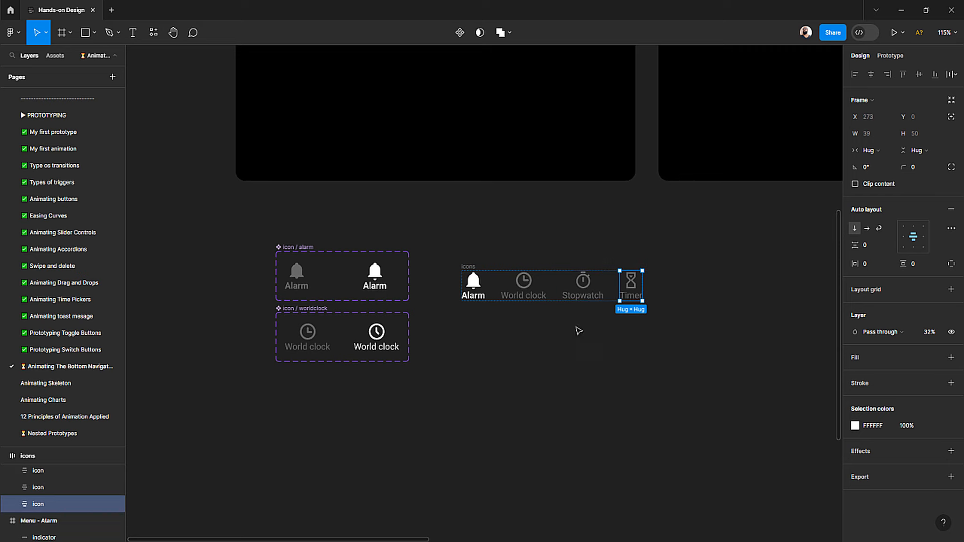
pyautogui.click(540, 309)
# Step: Place an instance of the active Alarm variant below the Alarm icon of the navigation row
pyautogui.scroll(2, 470, 285)
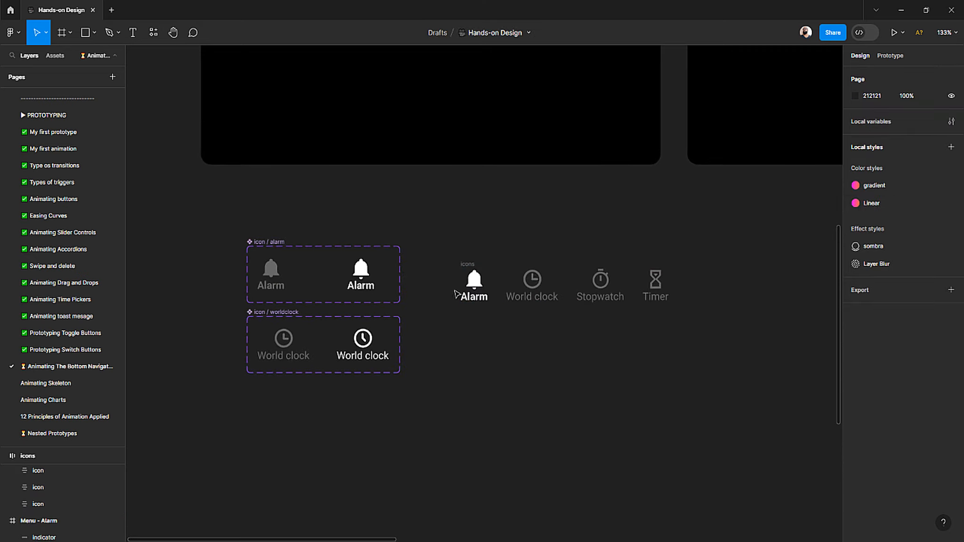
pyautogui.click(365, 278)
pyautogui.click(455, 349)
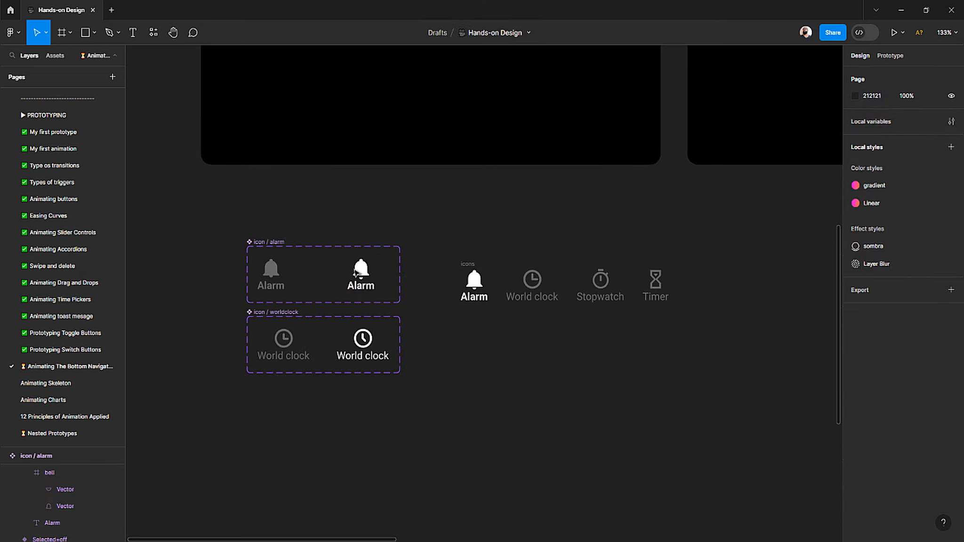
pyautogui.click(361, 275)
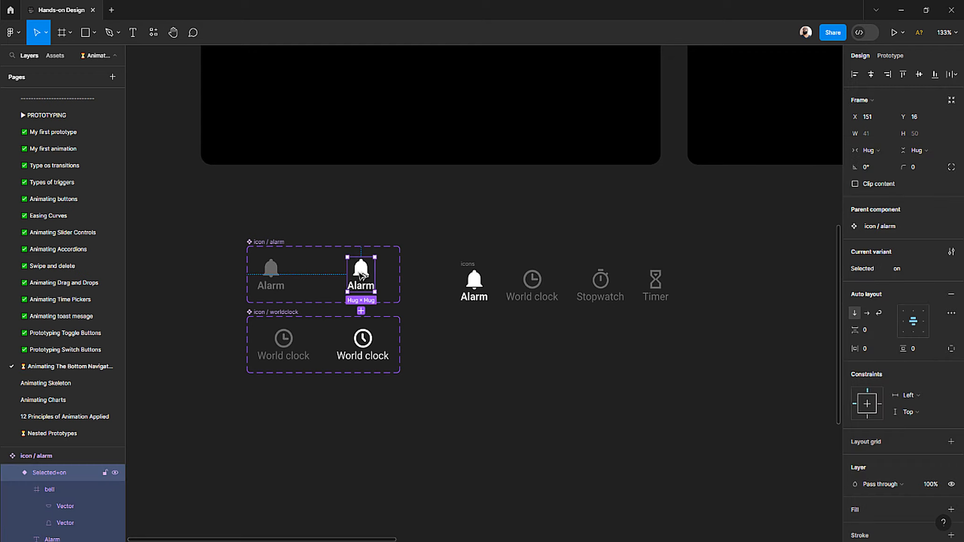
pyautogui.moveTo(361, 278); pyautogui.dragTo(480, 354)
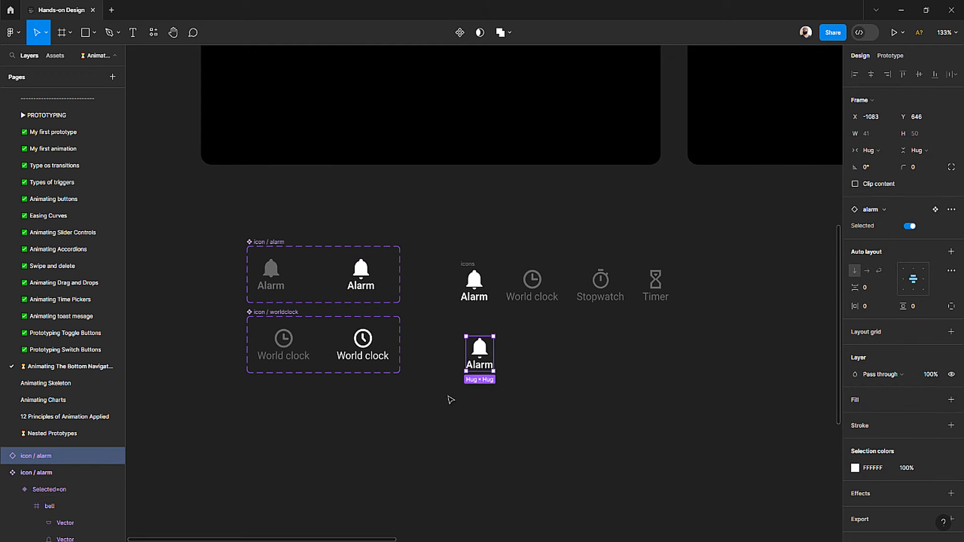
pyautogui.click(461, 389)
# Step: Toggle the Alarm instance's Selected property off and back on
pyautogui.scroll(3, 478, 354)
pyautogui.click(479, 356)
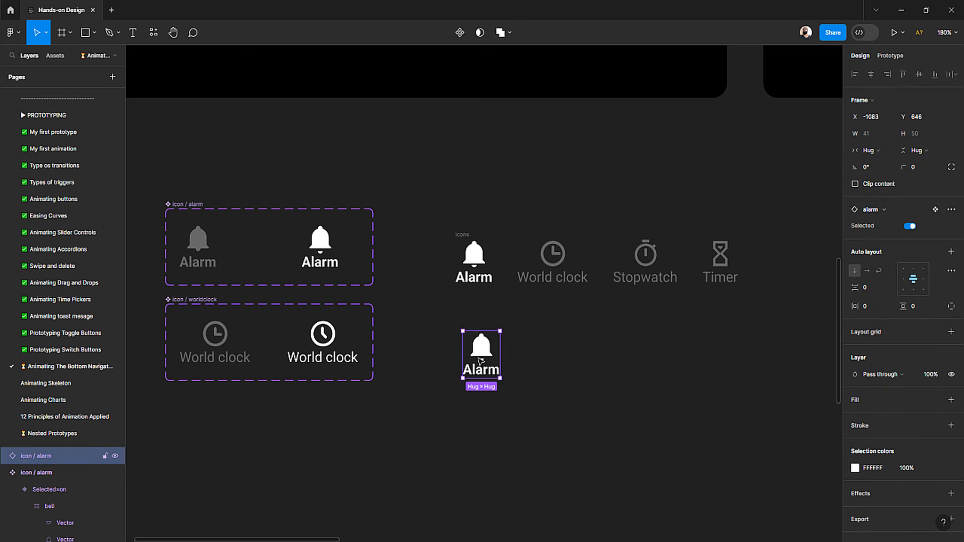
pyautogui.click(909, 226)
pyautogui.click(909, 226)
# Step: Duplicate the navigation row's plain Alarm icon beside the Alarm instance
pyautogui.click(470, 258)
pyautogui.moveTo(472, 259); pyautogui.dragTo(548, 357)
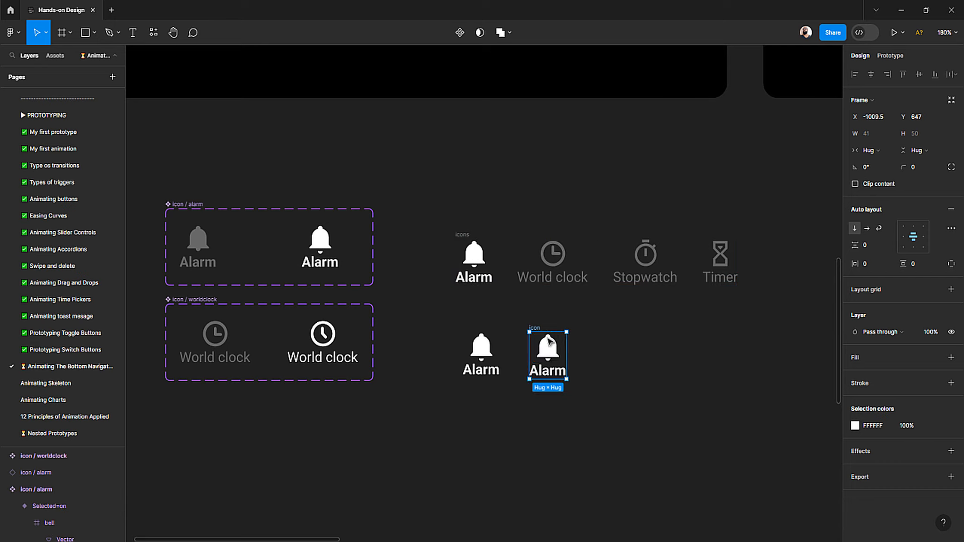
pyautogui.click(485, 489)
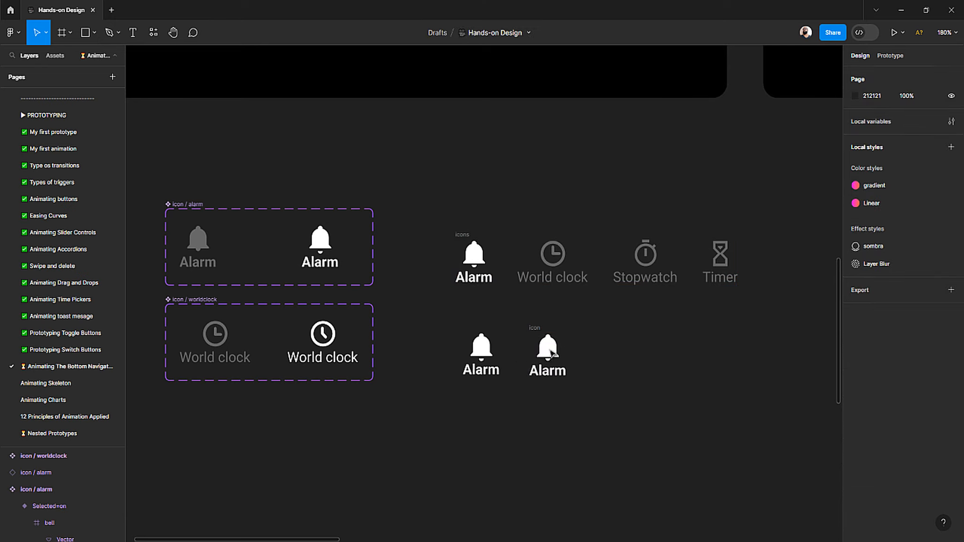
# Step: Inspect the bell layer inside the duplicated plain Alarm icon and delete the duplicate
pyautogui.doubleClick(550, 351)
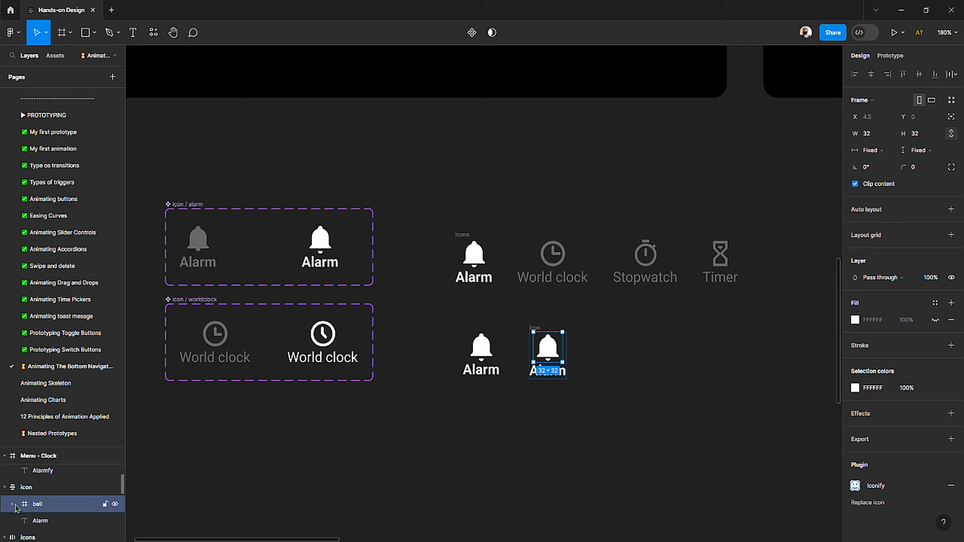
pyautogui.press('Escape')
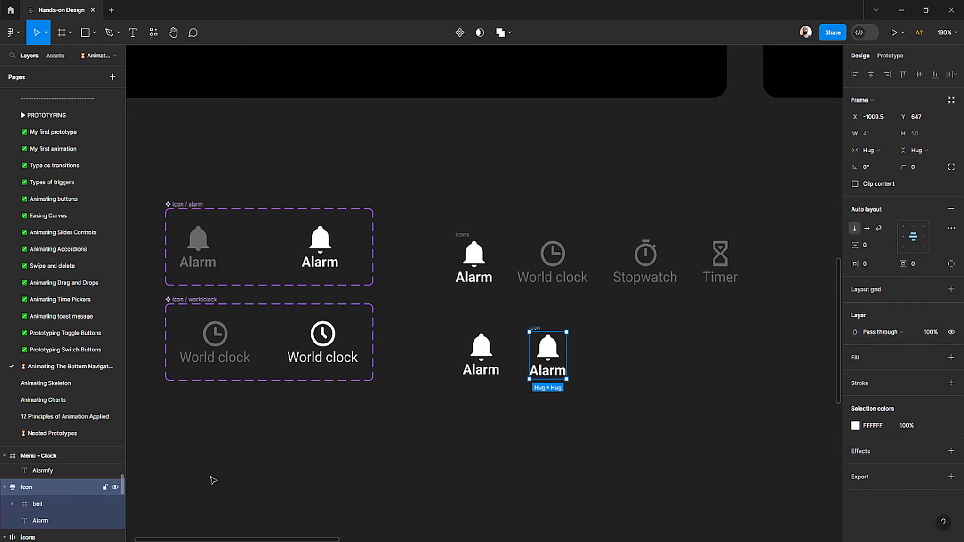
pyautogui.click(546, 321)
pyautogui.click(536, 329)
pyautogui.press('Delete')
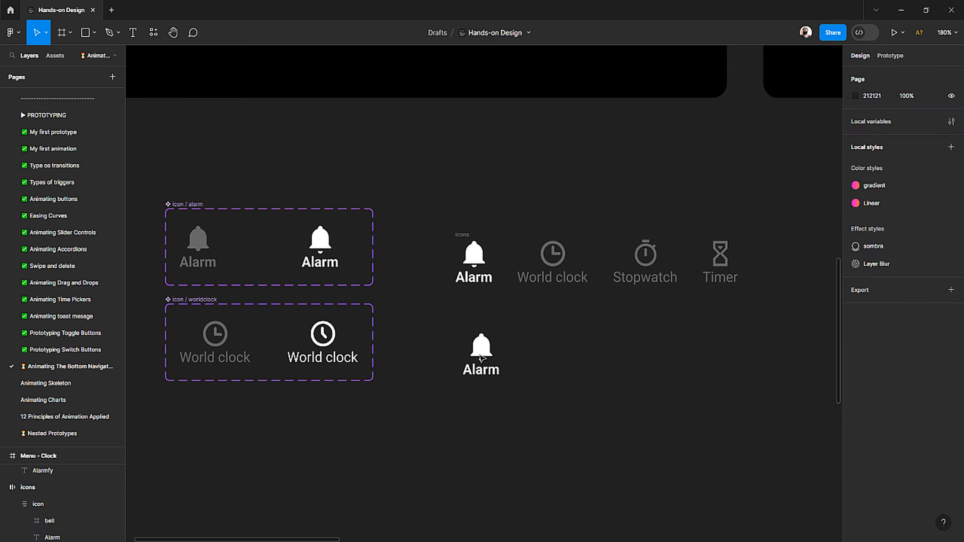
# Step: Move the active Alarm instance into the navigation row and delete the original plain Alarm icon there
pyautogui.click(475, 260)
pyautogui.click(509, 317)
pyautogui.click(486, 351)
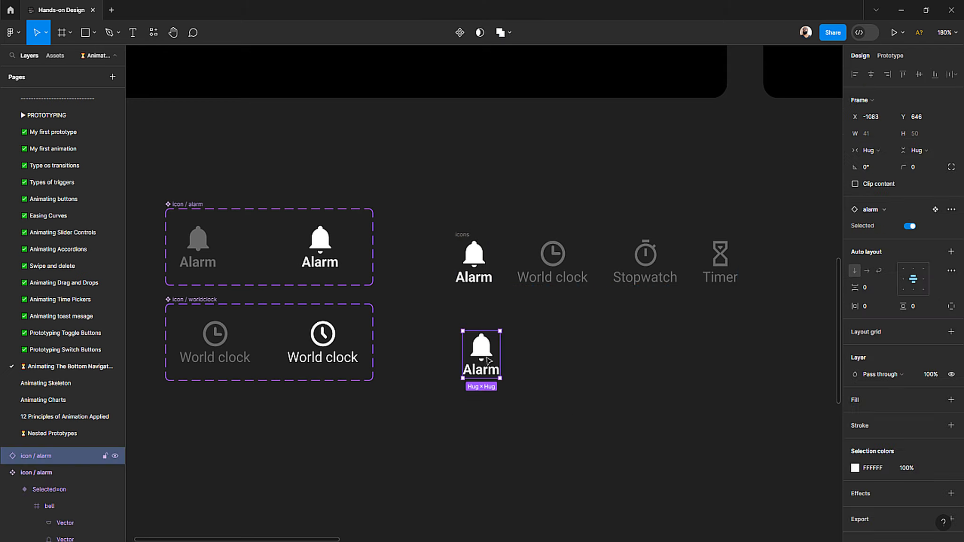
pyautogui.moveTo(481, 354); pyautogui.dragTo(494, 264)
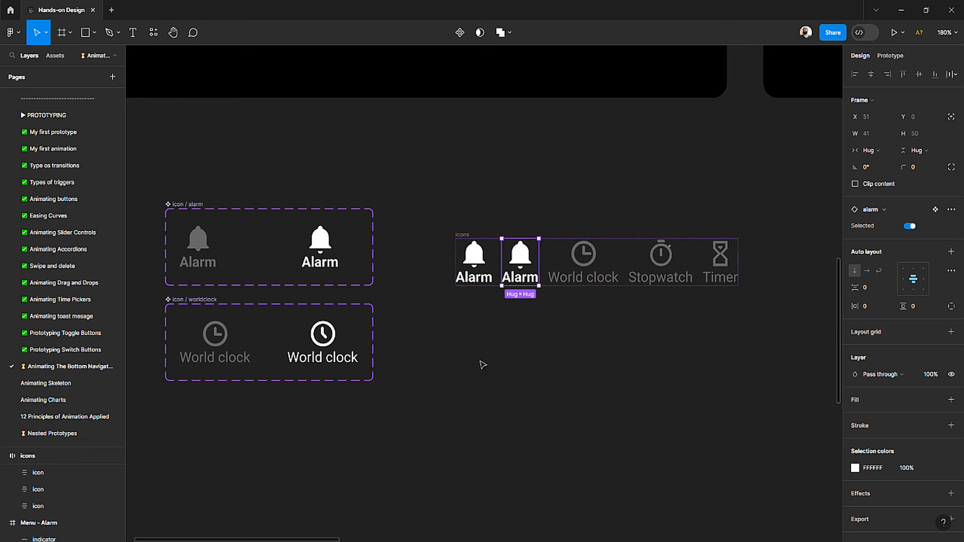
pyautogui.click(480, 259)
pyautogui.press('Delete')
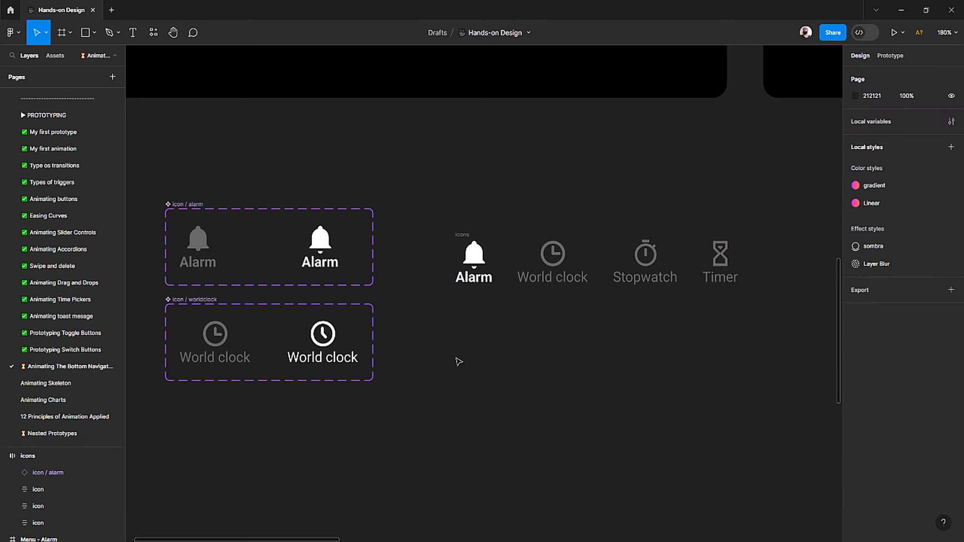
# Step: Switch the Selected property of the row's Alarm instance off and on repeatedly to test both variants, leaving it on
pyautogui.click(473, 259)
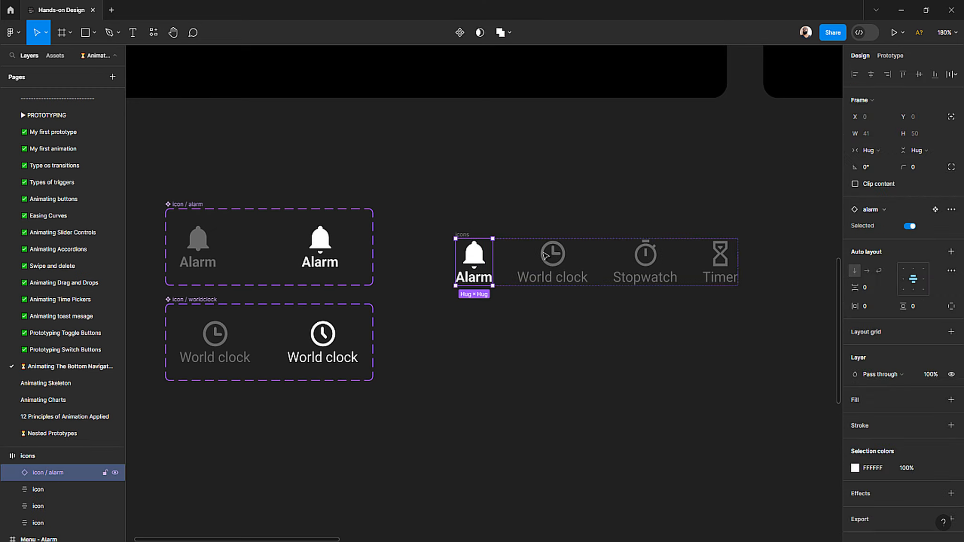
pyautogui.click(907, 227)
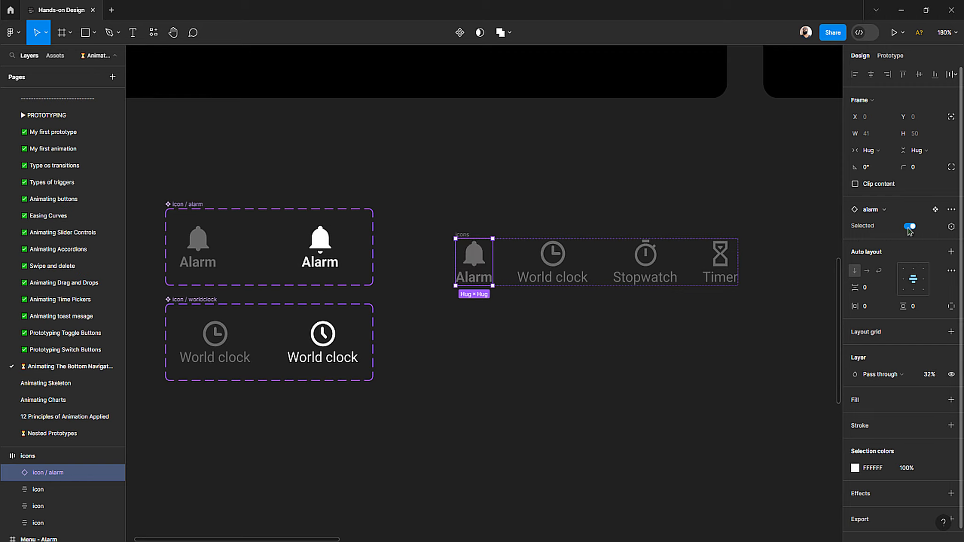
pyautogui.scroll(5, 480, 254)
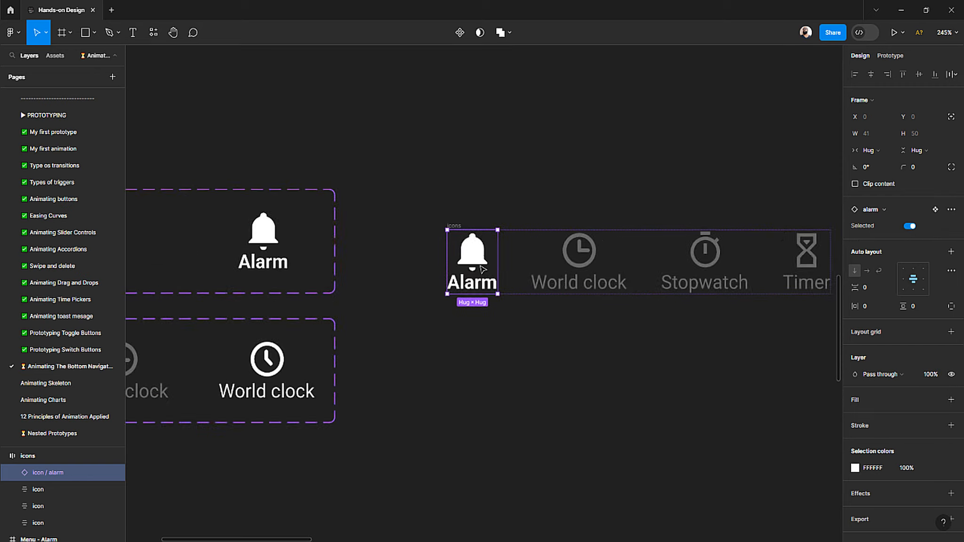
pyautogui.click(910, 227)
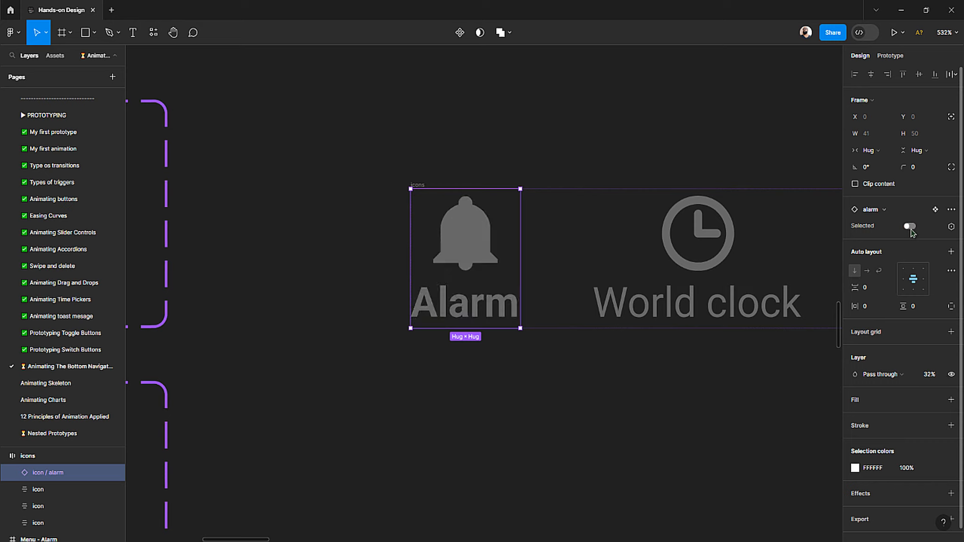
pyautogui.click(910, 227)
pyautogui.click(911, 227)
pyautogui.click(911, 227)
pyautogui.click(911, 226)
pyautogui.click(911, 227)
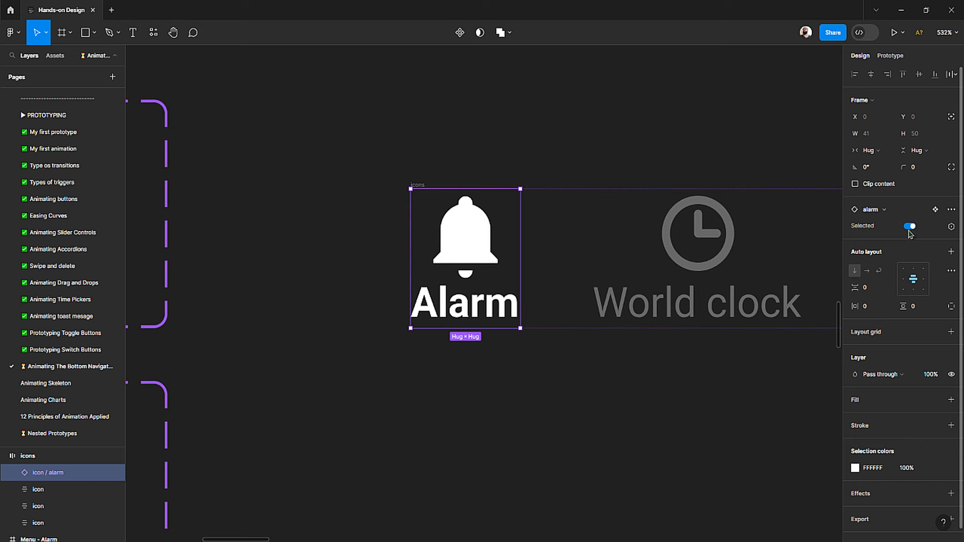
# Step: Place an instance of the active World clock variant in the navigation row and delete the plain World clock icon
pyautogui.click(538, 413)
pyautogui.scroll(-5, 475, 367)
pyautogui.click(321, 407)
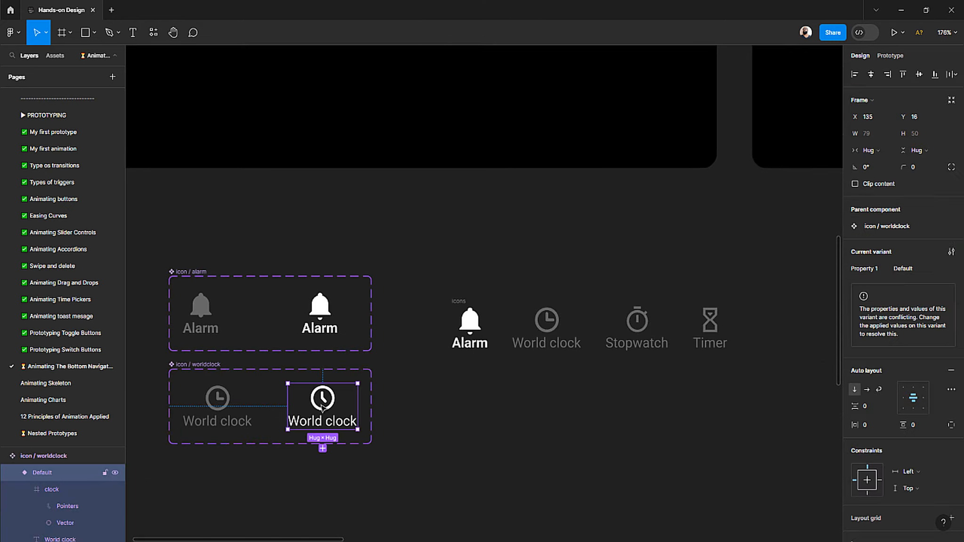
pyautogui.moveTo(328, 411); pyautogui.dragTo(541, 412)
pyautogui.scroll(2, 541, 411)
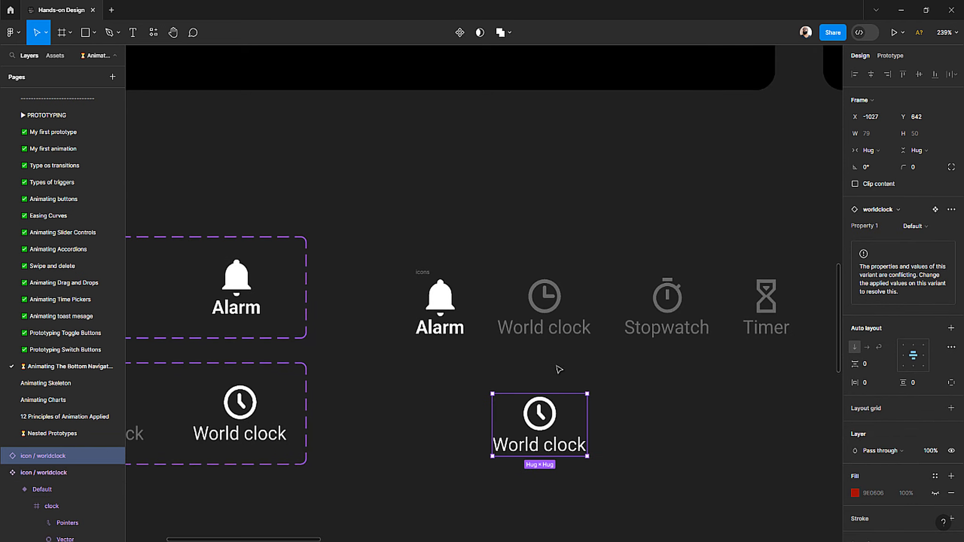
pyautogui.moveTo(524, 316); pyautogui.dragTo(518, 314)
pyautogui.click(595, 312)
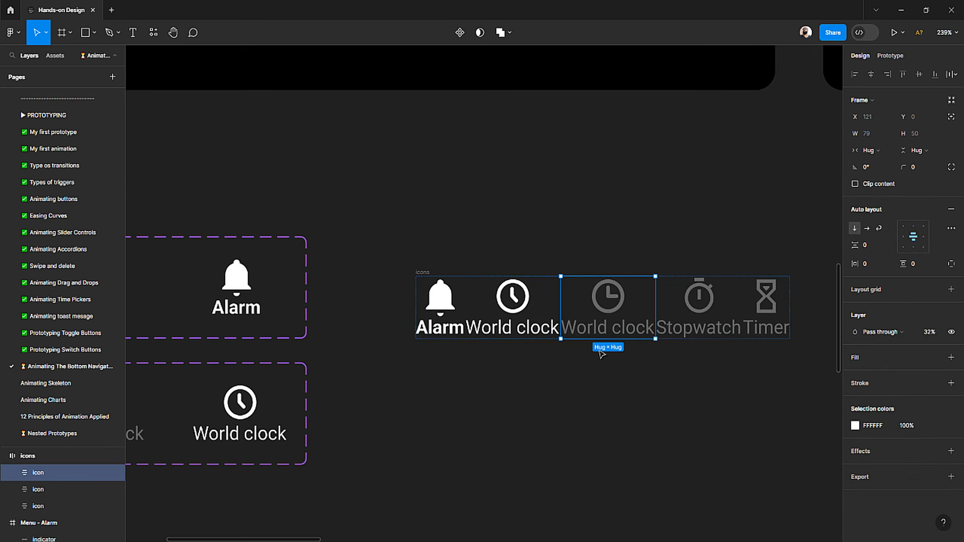
pyautogui.press('Delete')
# Step: Rename the World clock component set's variant property to Selected, matching the Alarm component set
pyautogui.click(556, 314)
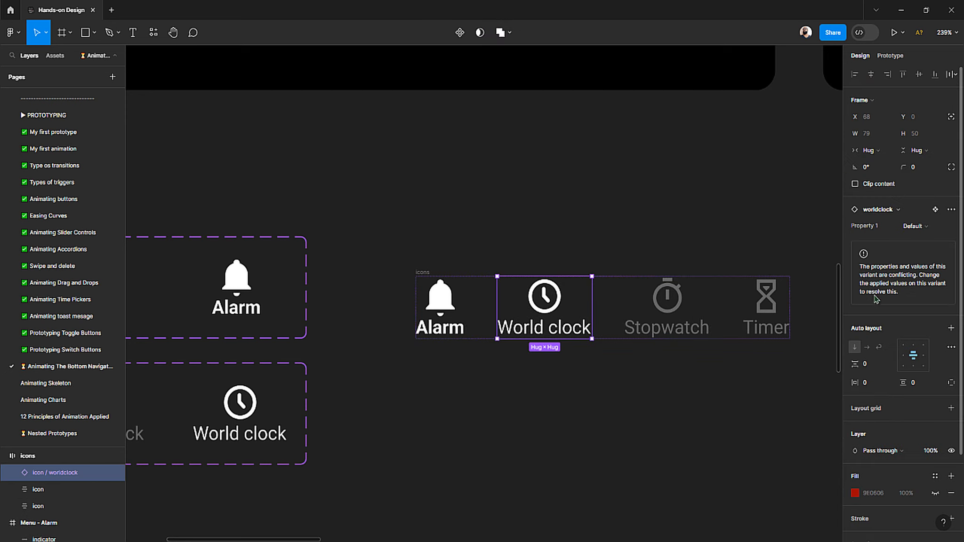
pyautogui.hscroll(-3, 681, 297)
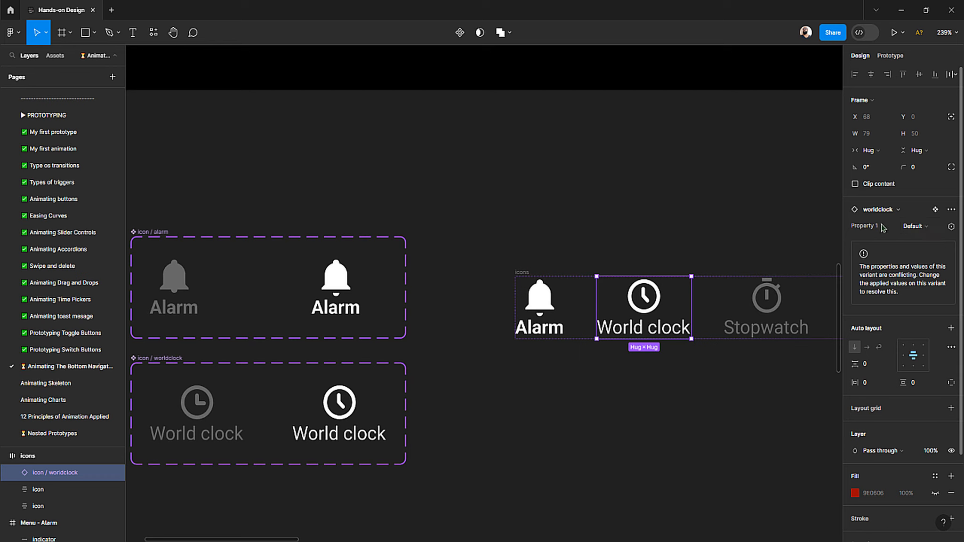
pyautogui.hscroll(-2, 606, 344)
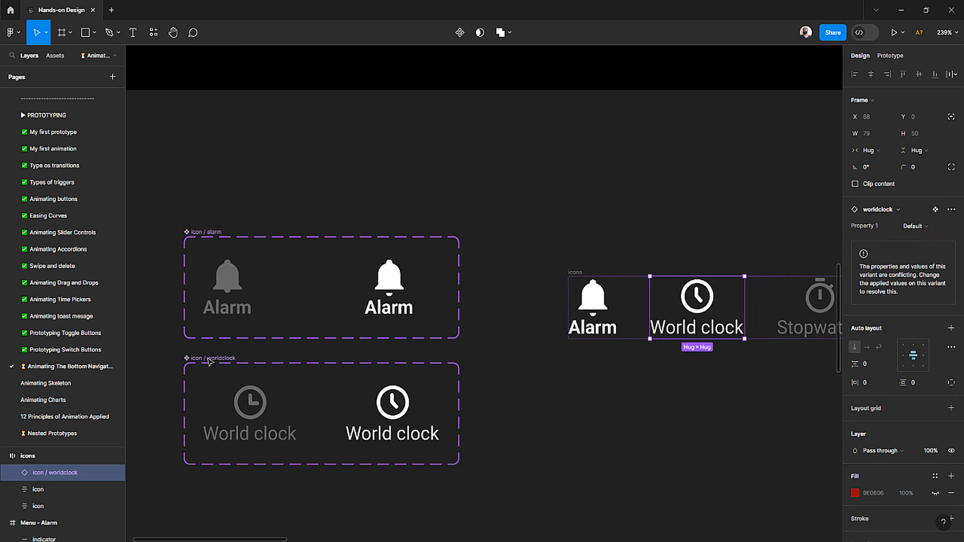
pyautogui.click(210, 361)
pyautogui.hscroll(-2, 333, 382)
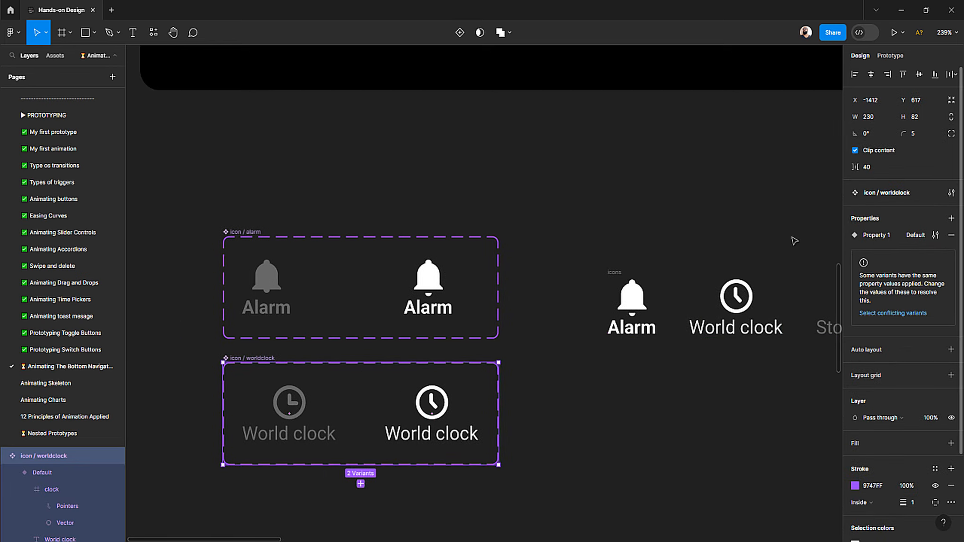
pyautogui.click(246, 235)
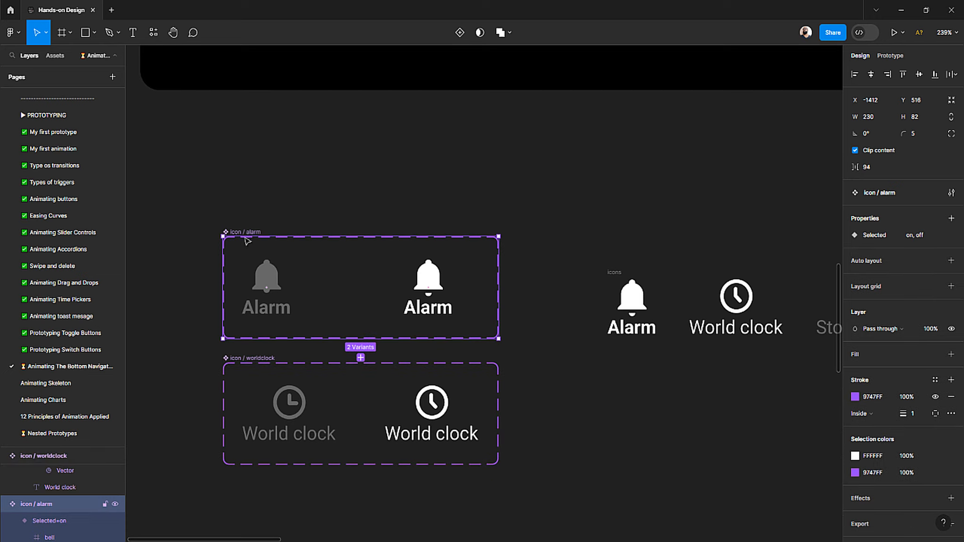
pyautogui.click(260, 360)
pyautogui.doubleClick(891, 237)
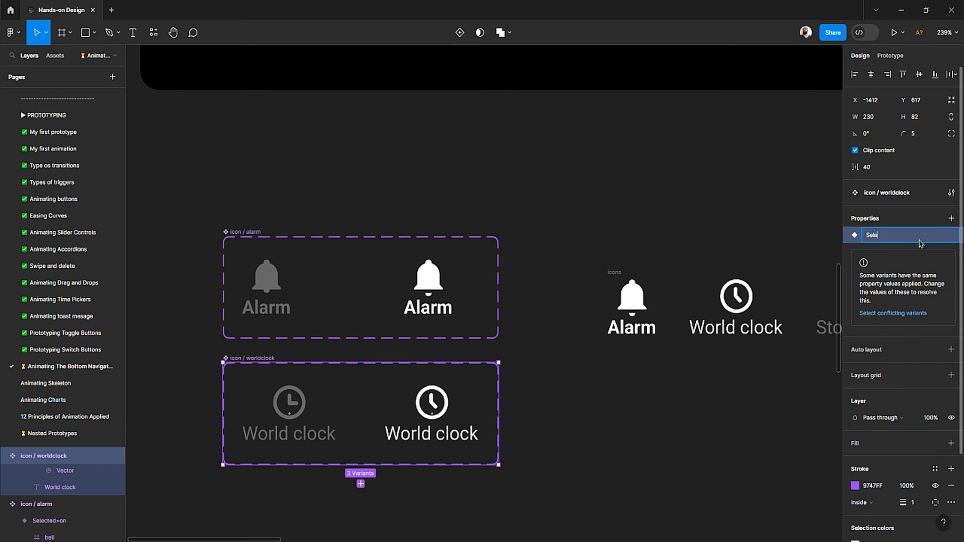
pyautogui.write('Selected')
pyautogui.press('Return')
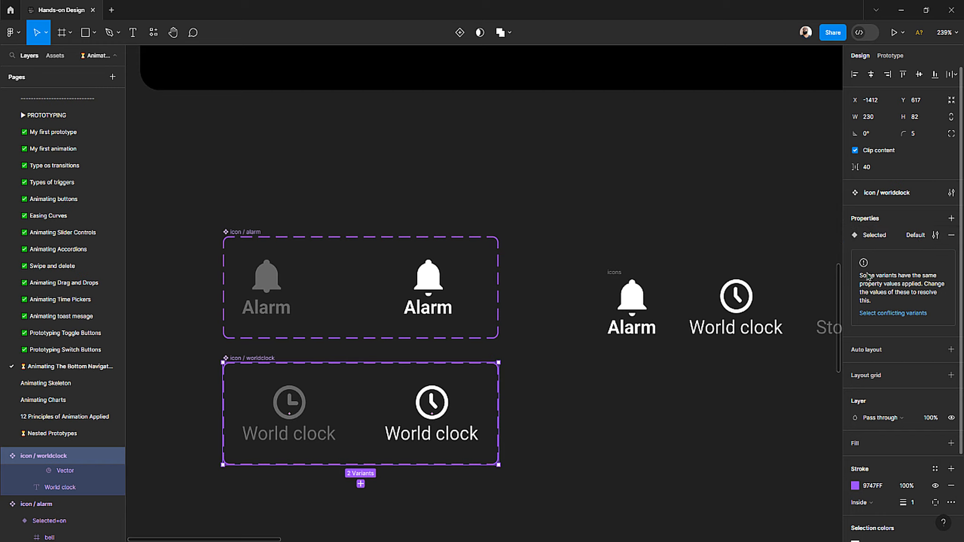
# Step: Set the Selected value to off for the dimmed World clock variant and on for the active one
pyautogui.click(302, 423)
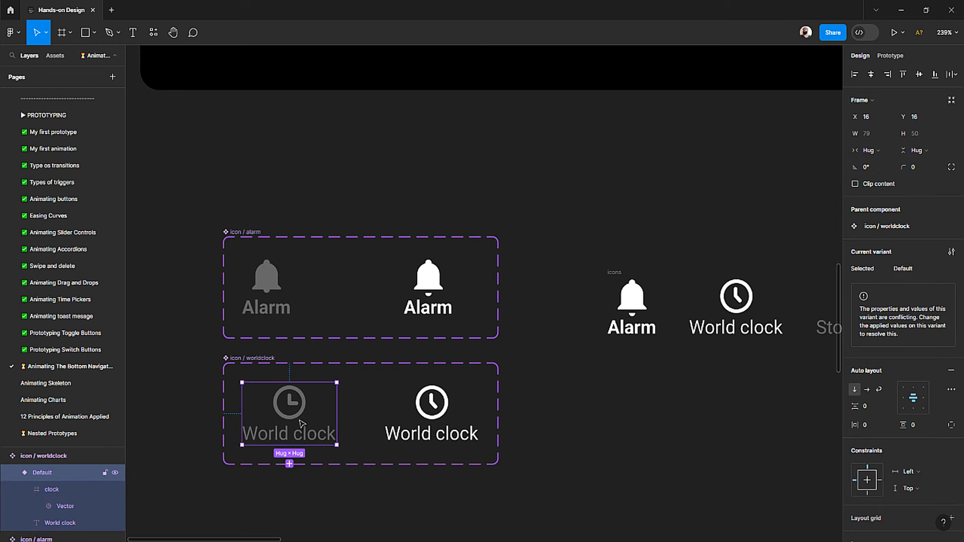
pyautogui.click(915, 270)
pyautogui.press('Return')
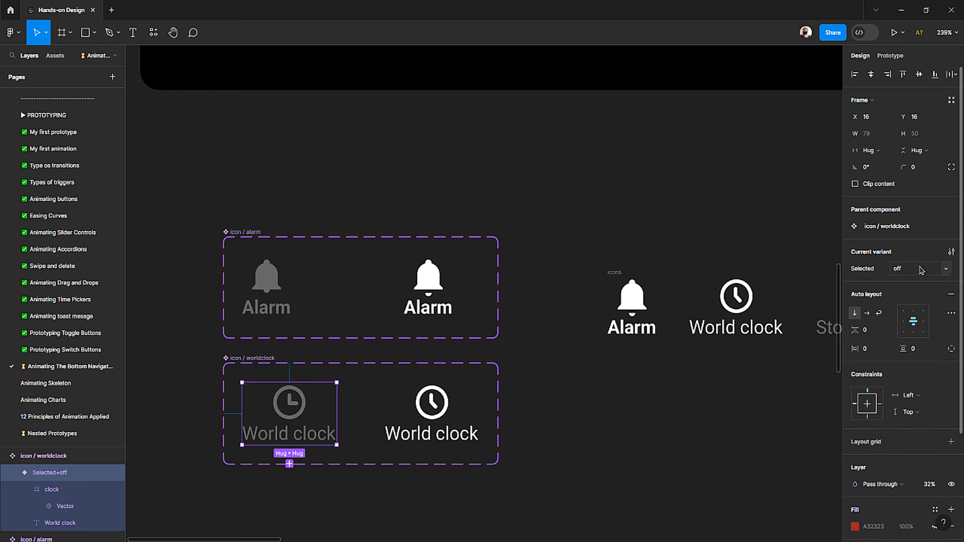
pyautogui.click(441, 410)
pyautogui.click(913, 270)
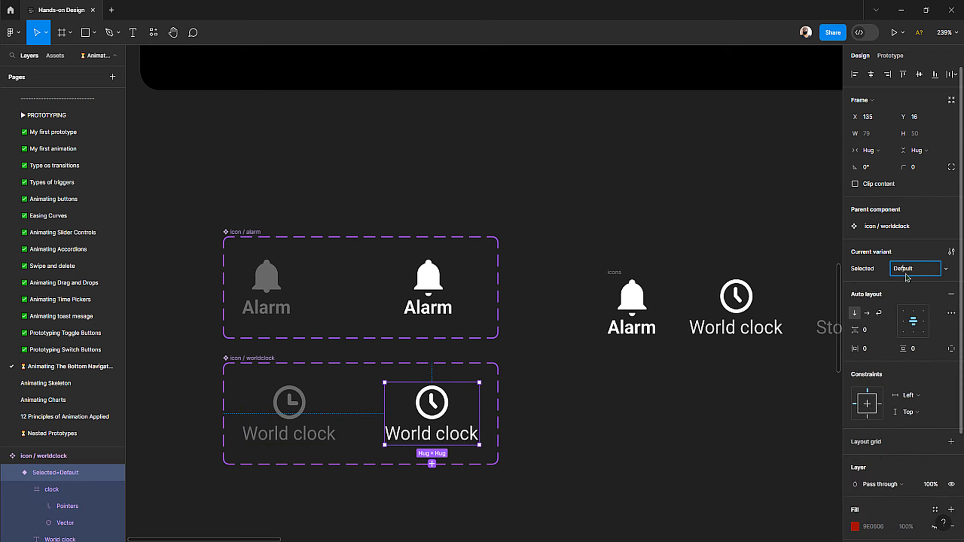
pyautogui.write('on')
pyautogui.press('Return')
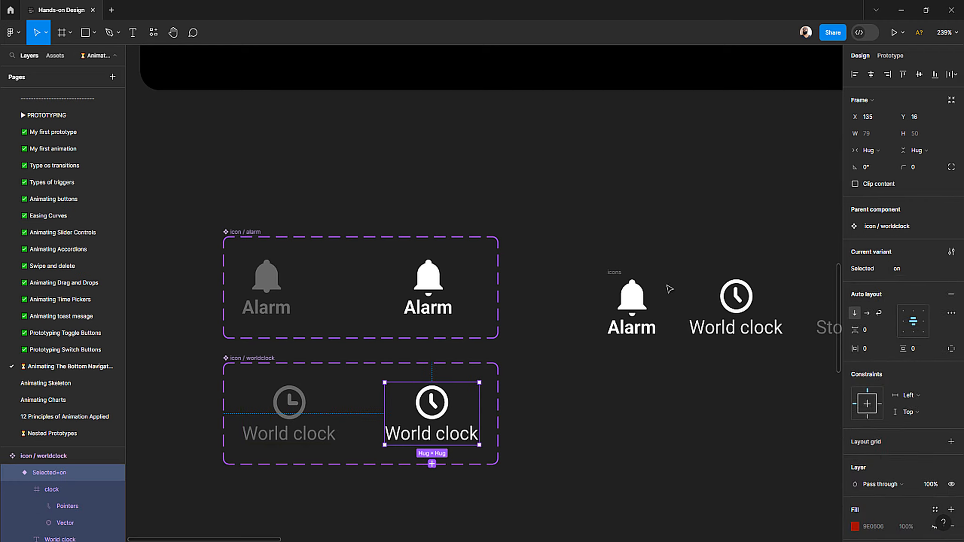
# Step: Switch the Selected property of the row's World clock instance off and on repeatedly to compare its variants, leaving it on
pyautogui.hscroll(3, 666, 283)
pyautogui.press('Escape')
pyautogui.click(601, 325)
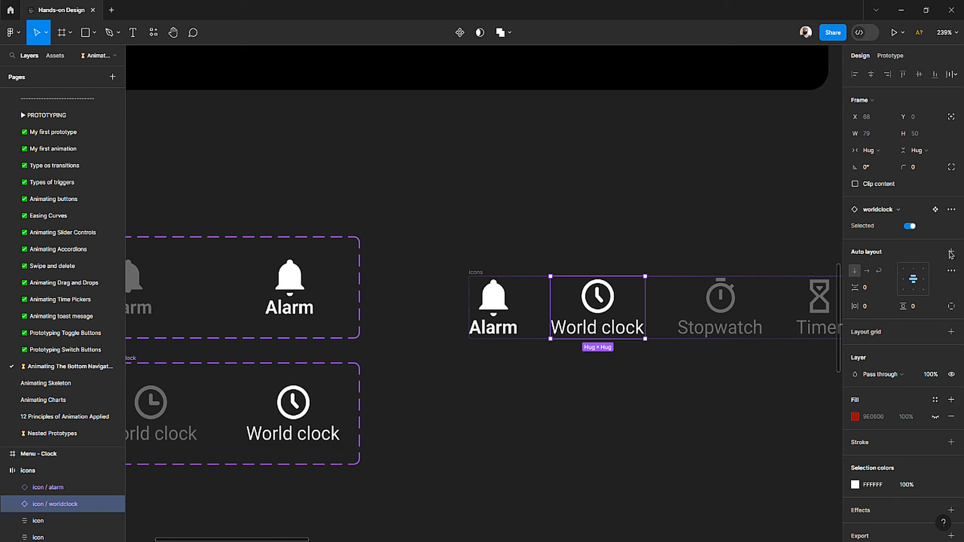
pyautogui.click(909, 228)
pyautogui.click(908, 227)
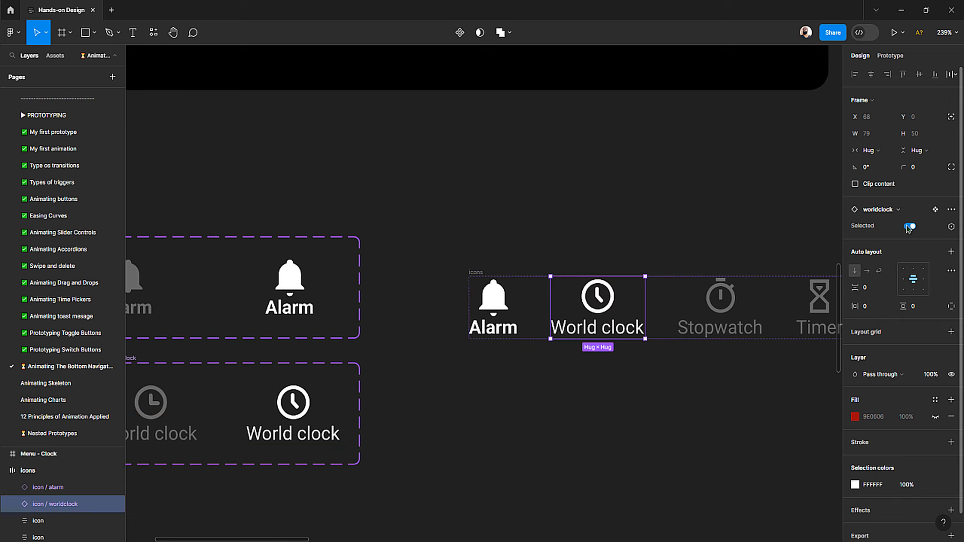
pyautogui.click(908, 227)
pyautogui.click(908, 227)
pyautogui.click(908, 227)
pyautogui.click(909, 227)
pyautogui.scroll(5, 600, 283)
pyautogui.scroll(2, 601, 278)
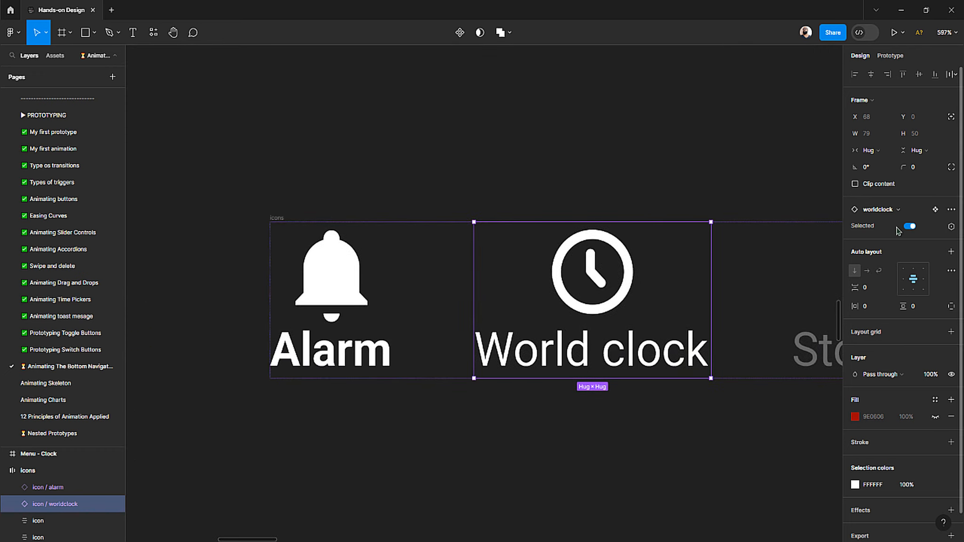
pyautogui.click(908, 227)
pyautogui.click(909, 227)
pyautogui.click(909, 227)
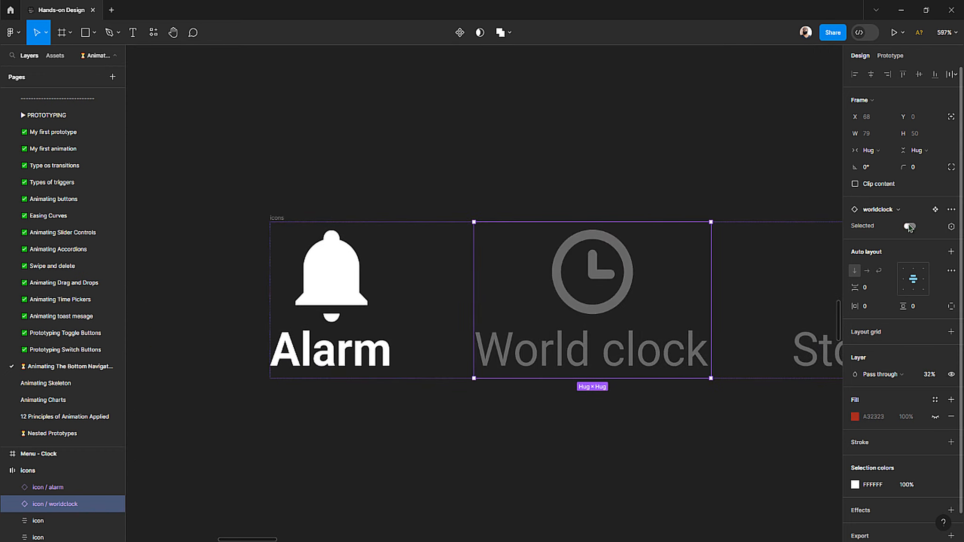
pyautogui.click(909, 227)
# Step: Edit the clock vector in the dimmed World clock variant, moving all points of the hands one pixel left and one pixel down
pyautogui.hscroll(-5, 602, 285)
pyautogui.hscroll(-10, 600, 285)
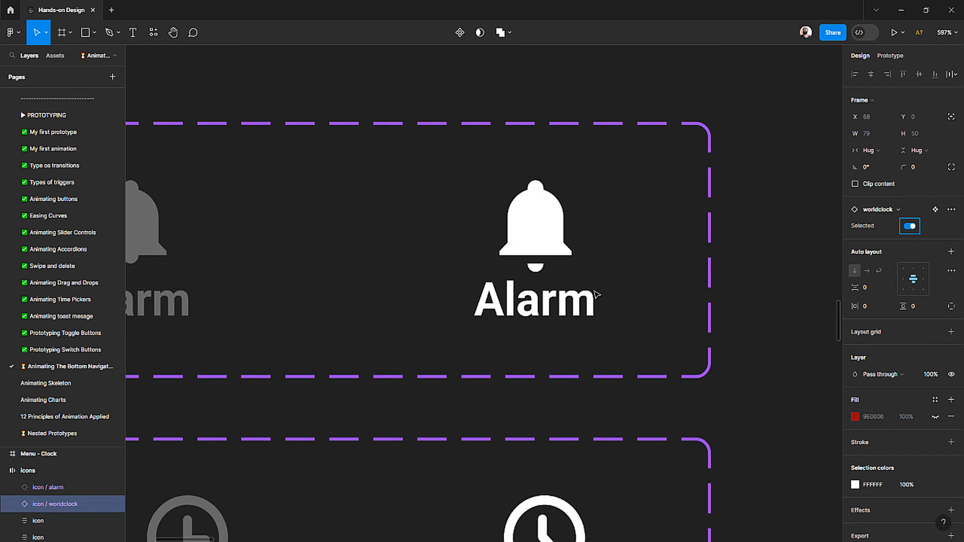
pyautogui.scroll(-4, 596, 289)
pyautogui.hscroll(-4, 592, 294)
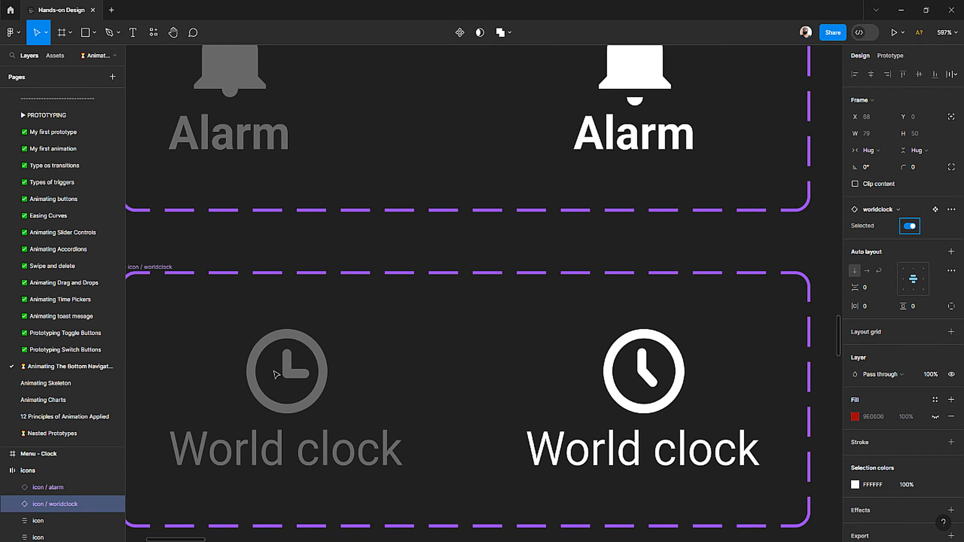
pyautogui.scroll(5, 275, 375)
pyautogui.doubleClick(440, 364)
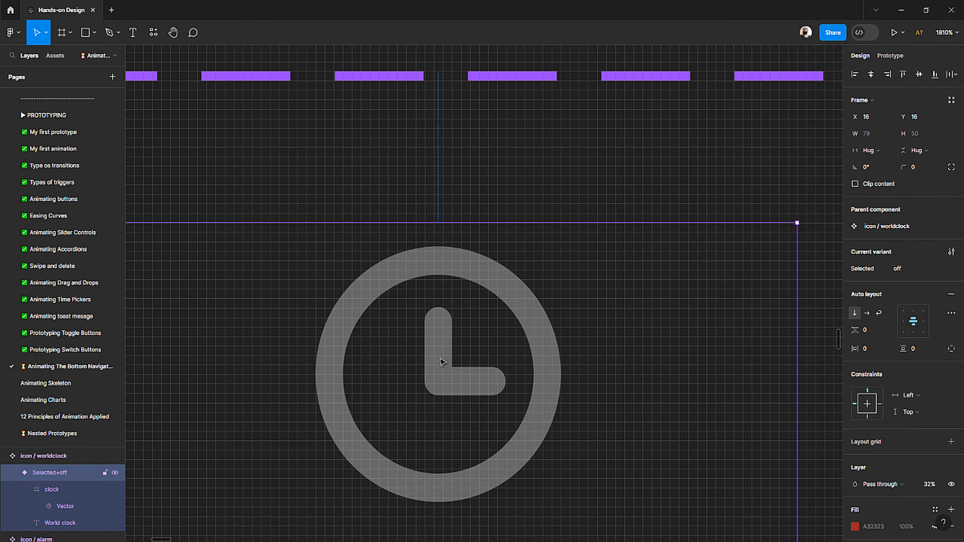
pyautogui.doubleClick(440, 363)
pyautogui.doubleClick(442, 362)
pyautogui.scroll(3, 441, 352)
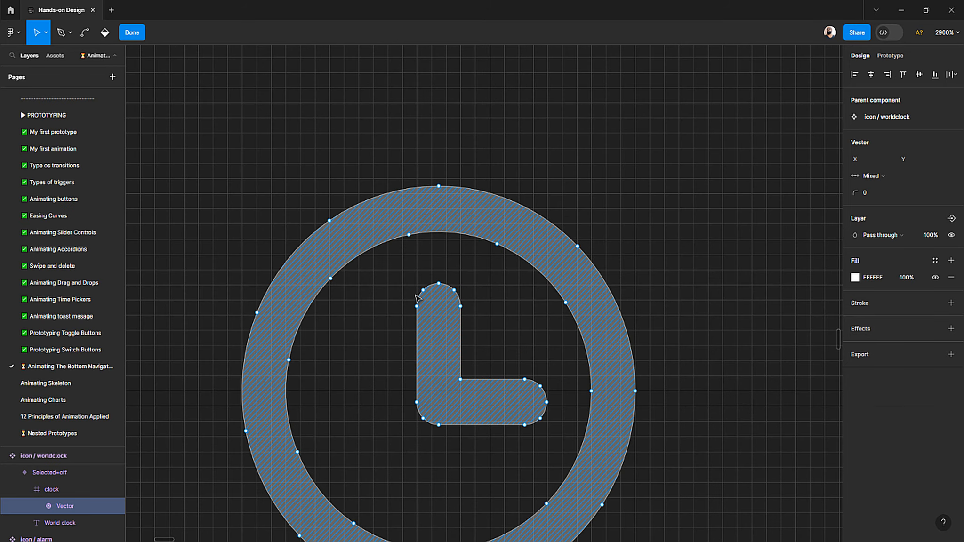
pyautogui.moveTo(401, 281); pyautogui.dragTo(468, 331)
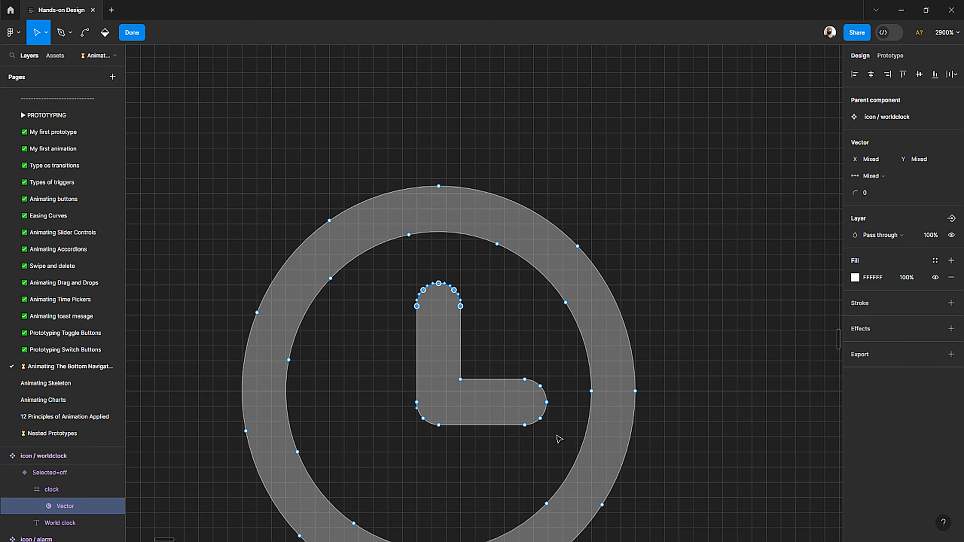
pyautogui.moveTo(558, 439); pyautogui.dragTo(388, 368)
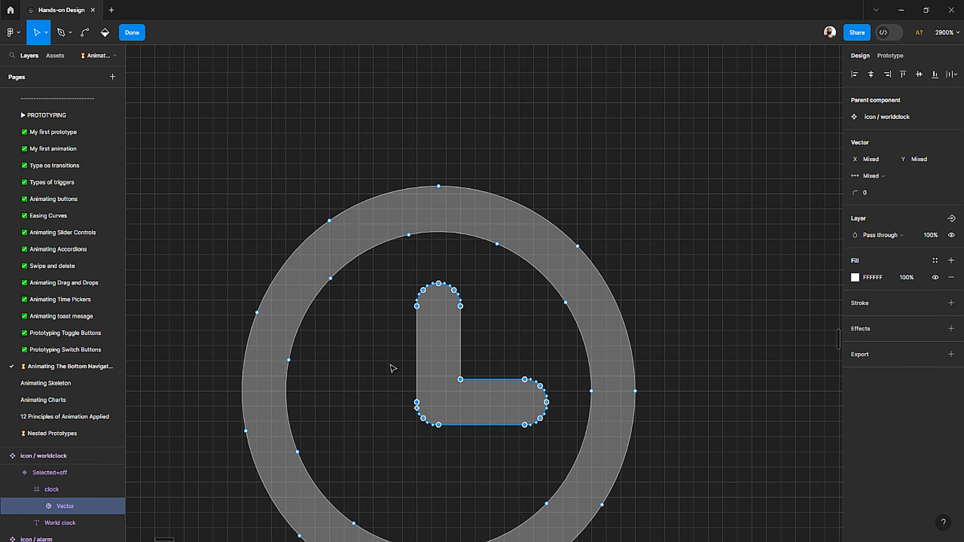
pyautogui.press('Left')
pyautogui.press('Down')
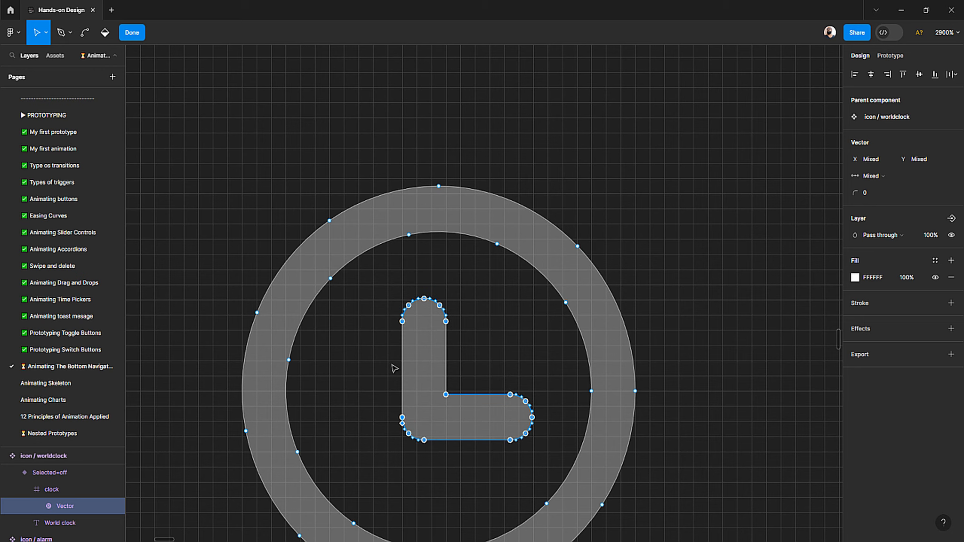
pyautogui.scroll(-5, 371, 324)
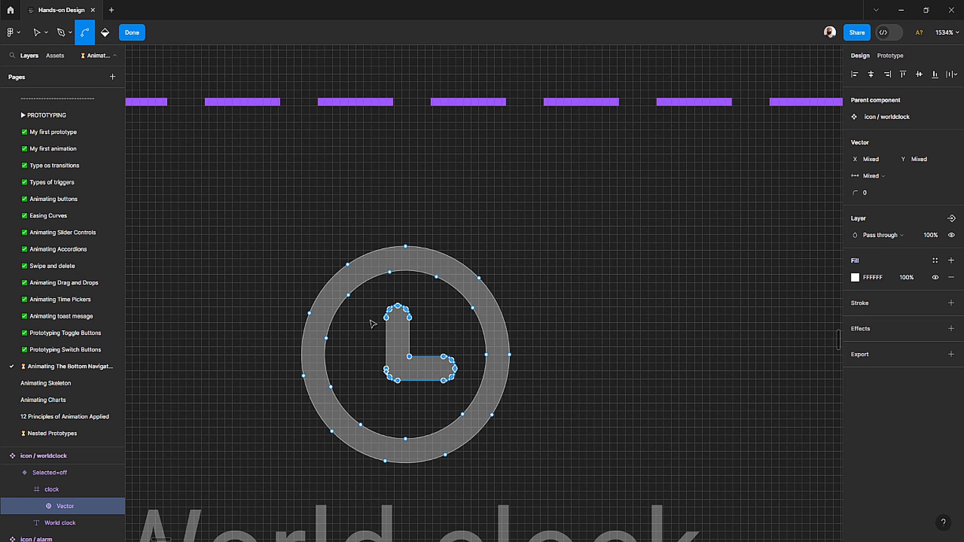
pyautogui.scroll(-12, 372, 323)
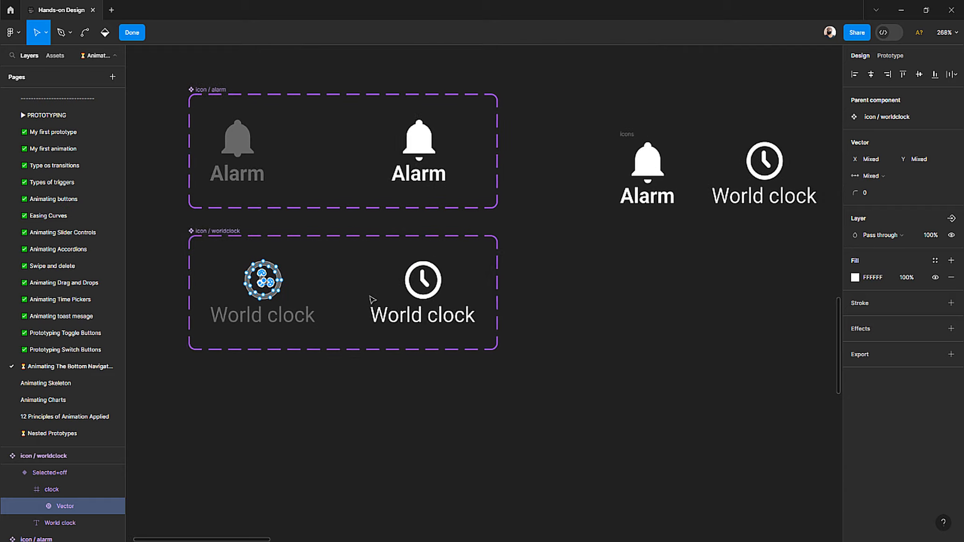
# Step: Leave vector editing and switch the Selected property of the row's World clock instance off and on, ending with it on
pyautogui.hscroll(6, 370, 310)
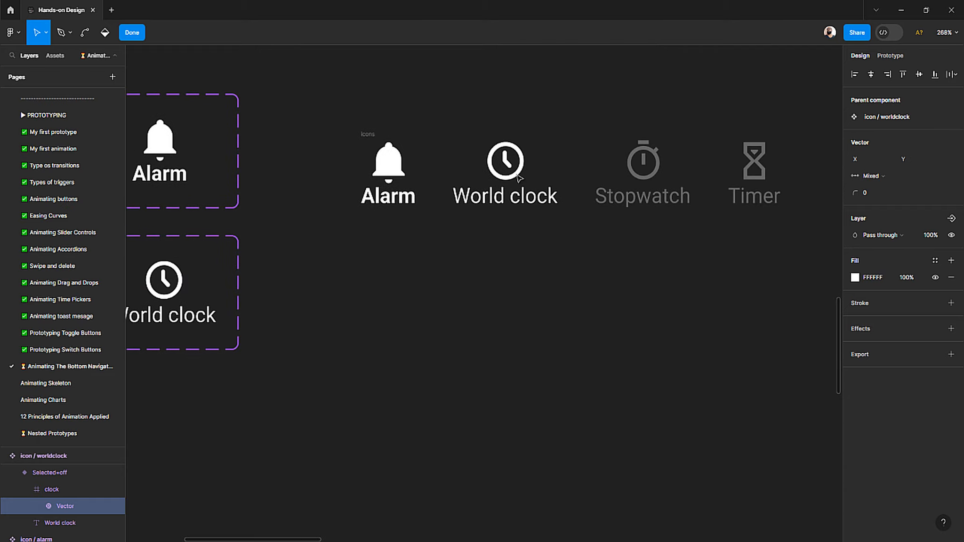
pyautogui.press('Escape')
pyautogui.click(519, 178)
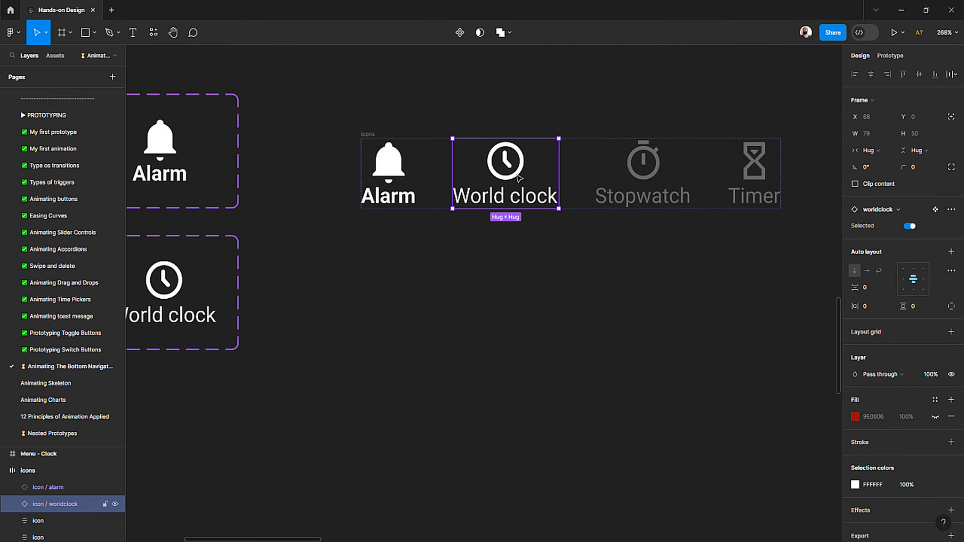
pyautogui.doubleClick(910, 227)
pyautogui.click(909, 227)
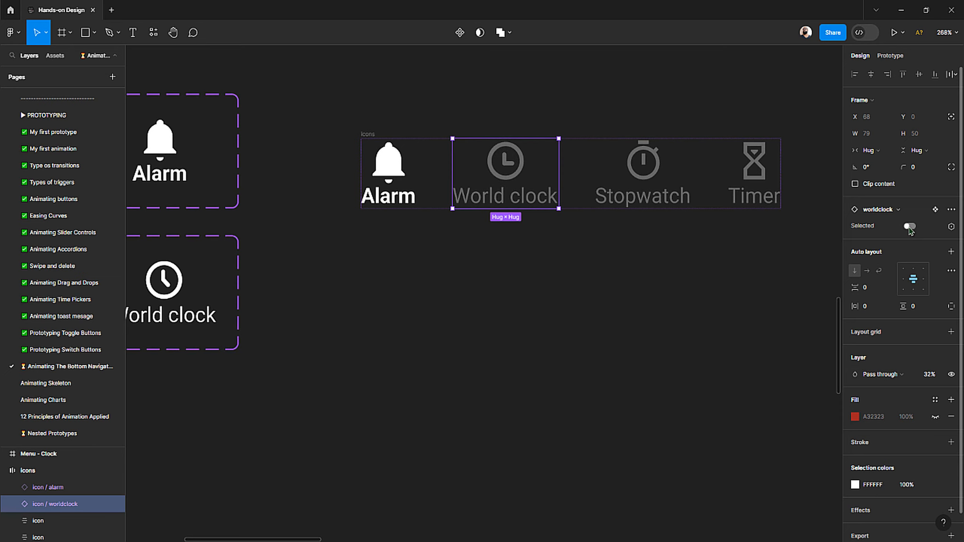
pyautogui.doubleClick(910, 226)
pyautogui.click(909, 227)
# Step: Edit the Pointers vector in the active World clock variant, moving the minute hand's top points down by about 0.63 px to shorten it
pyautogui.hscroll(-4, 430, 168)
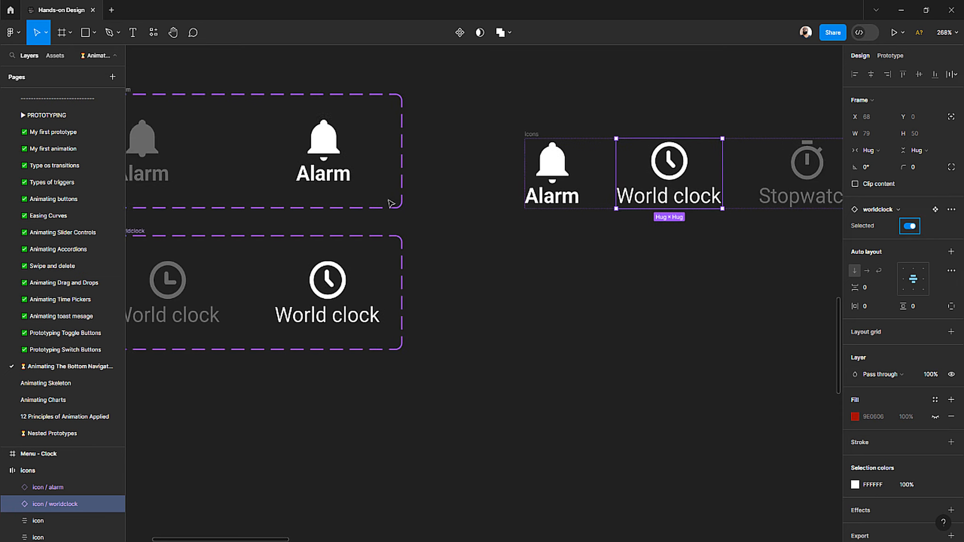
pyautogui.scroll(6, 376, 243)
pyautogui.doubleClick(397, 296)
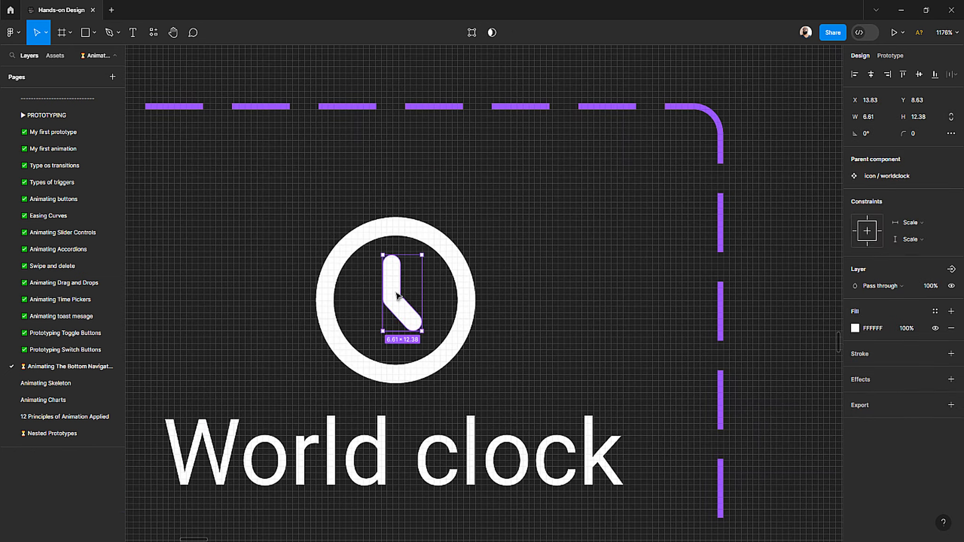
pyautogui.doubleClick(397, 295)
pyautogui.scroll(3, 361, 278)
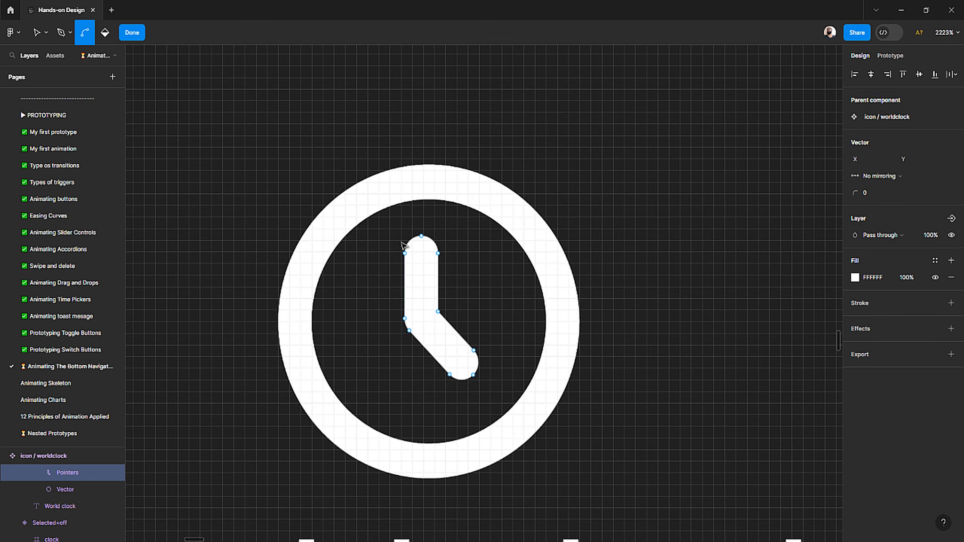
pyautogui.click(399, 257)
pyautogui.moveTo(443, 260); pyautogui.dragTo(441, 268)
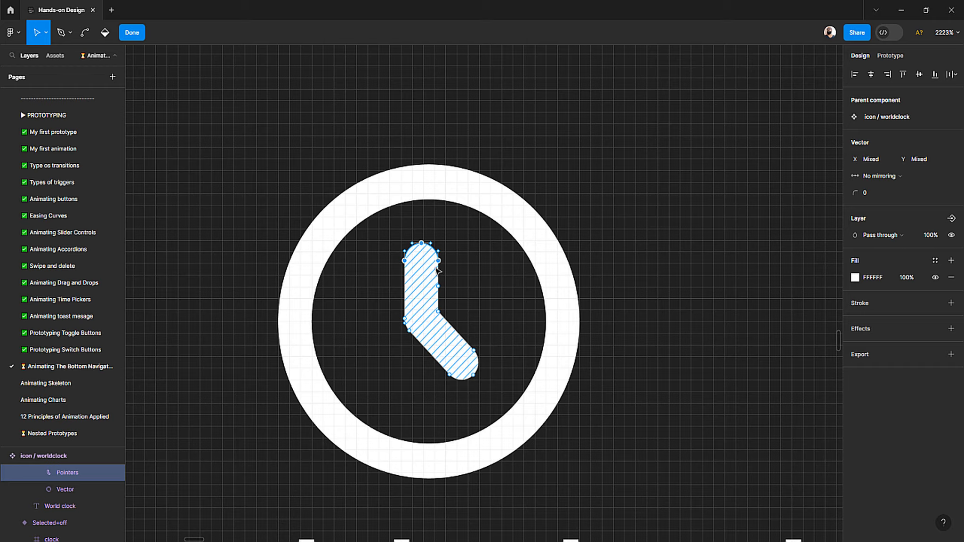
pyautogui.scroll(-10, 395, 277)
pyautogui.click(581, 298)
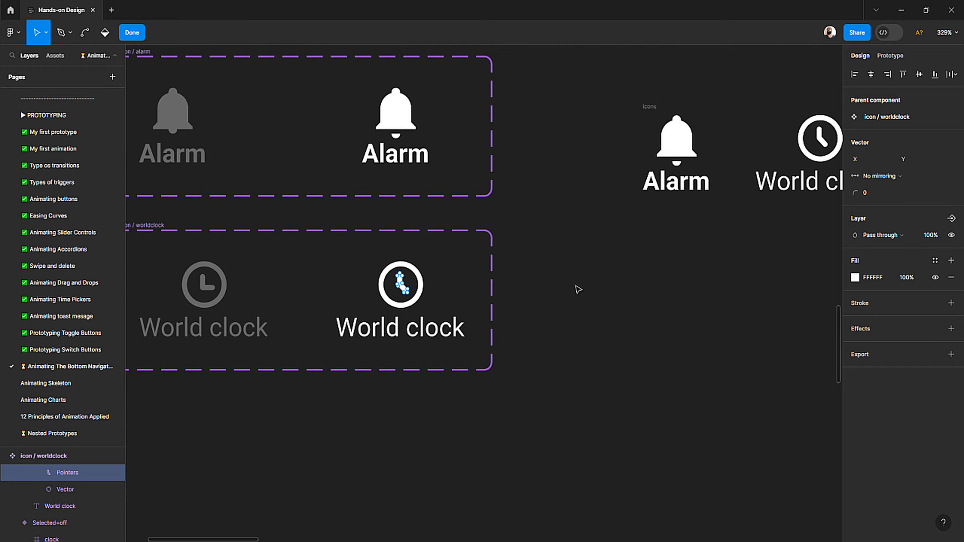
pyautogui.press('Escape')
# Step: Recheck the row's World clock instance by repeatedly toggling its Selected property, leaving it on
pyautogui.hscroll(3, 548, 282)
pyautogui.scroll(5, 548, 282)
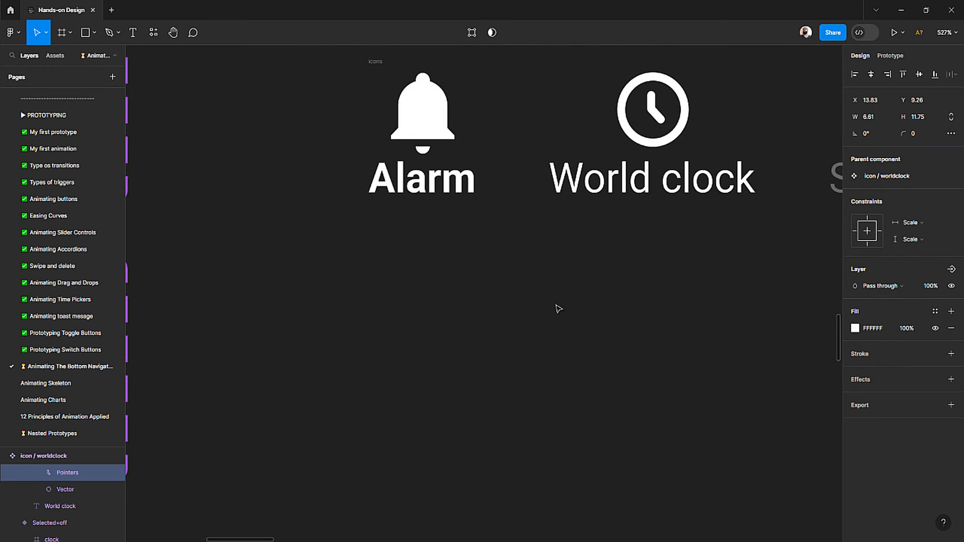
pyautogui.hscroll(3, 541, 291)
pyautogui.press('Escape')
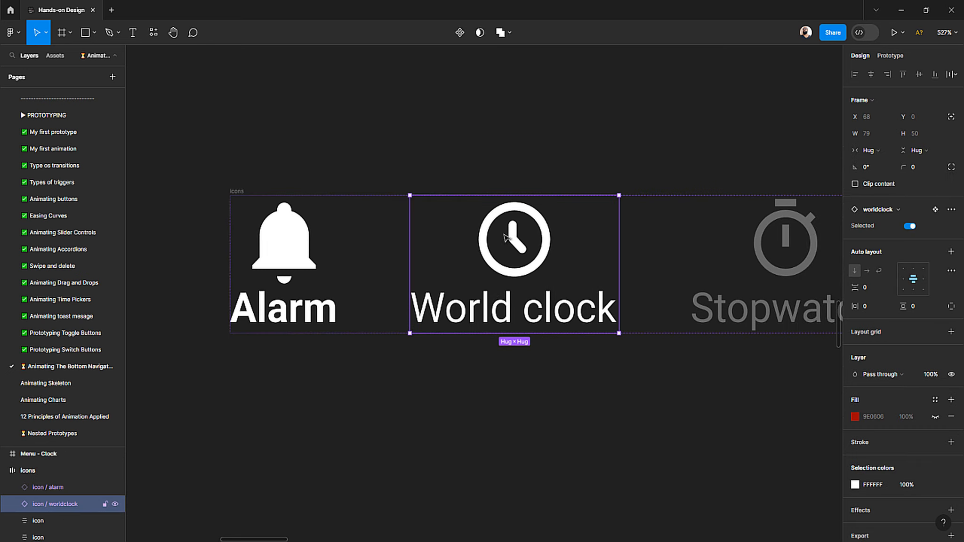
pyautogui.click(910, 226)
pyautogui.click(910, 226)
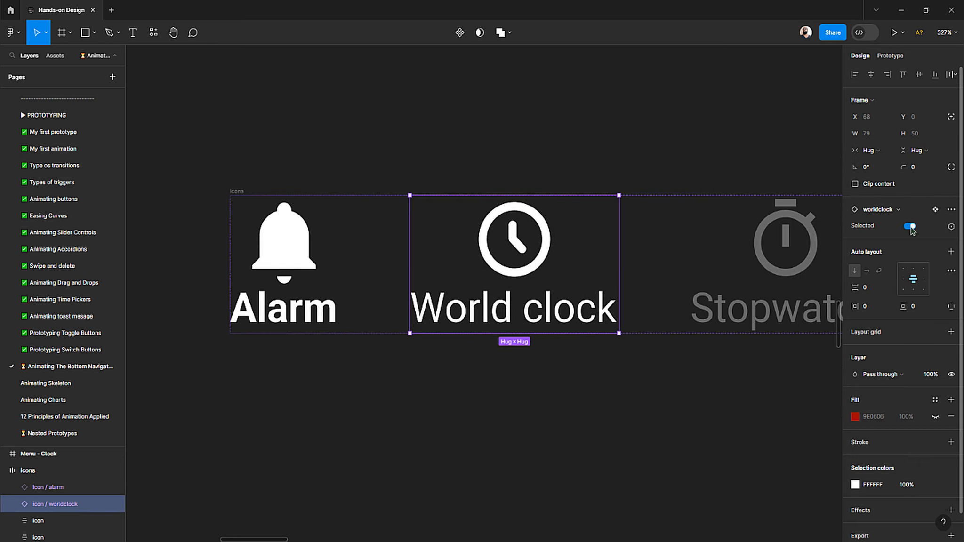
pyautogui.click(910, 226)
pyautogui.click(910, 226)
pyautogui.click(910, 226)
pyautogui.click(910, 226)
pyautogui.click(910, 226)
pyautogui.click(910, 226)
# Step: Examine how the dimmed and active Stopwatch variants differ in the finished reference component set
pyautogui.scroll(-5, 494, 331)
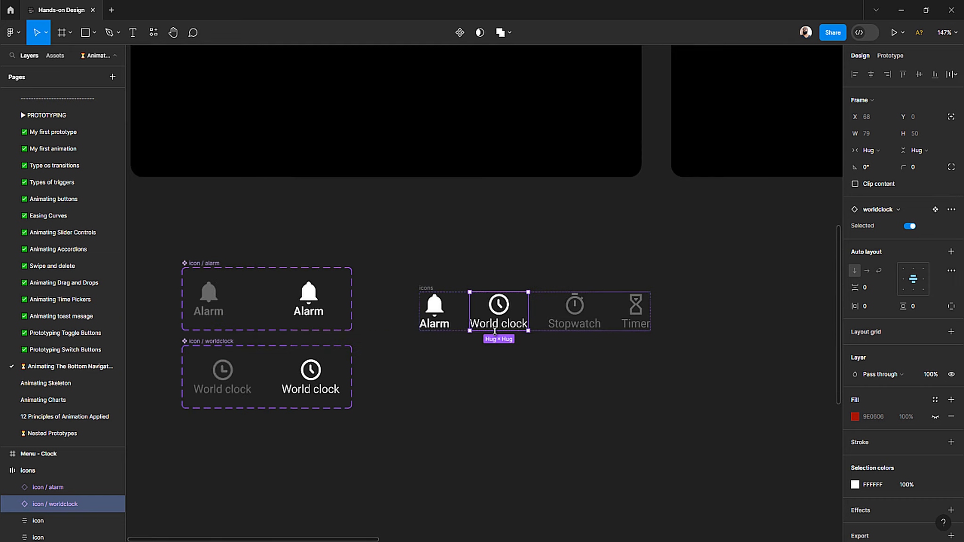
pyautogui.hscroll(-5, 450, 391)
pyautogui.scroll(2, 448, 387)
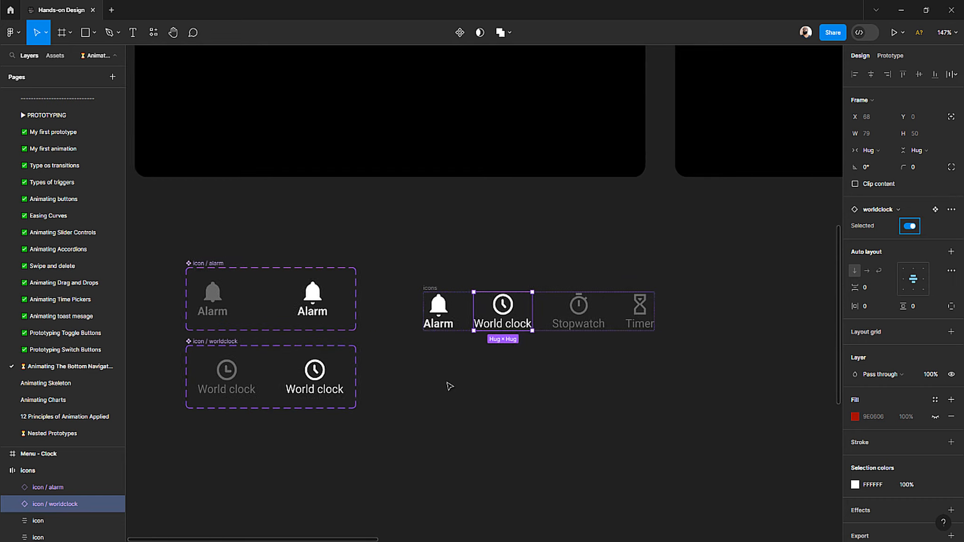
pyautogui.scroll(10, 407, 346)
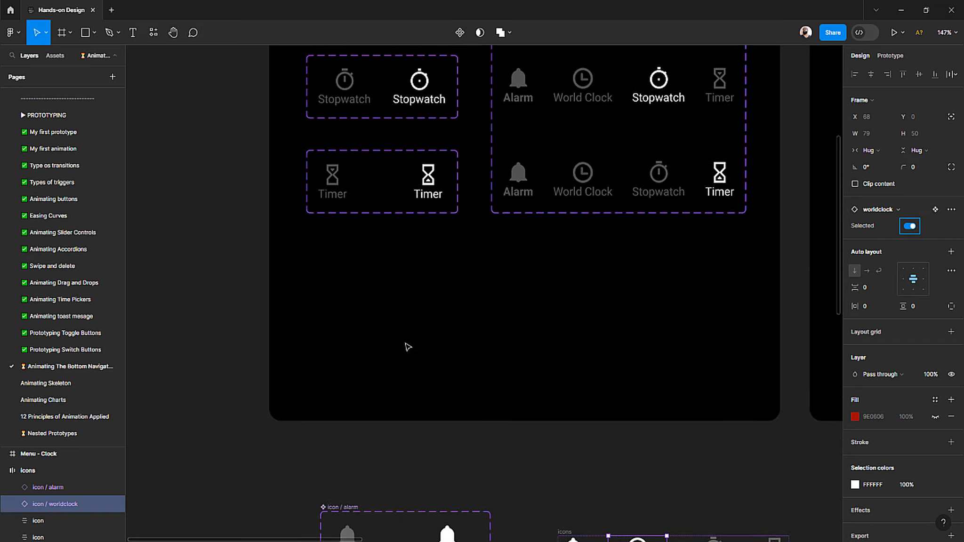
pyautogui.scroll(5, 406, 242)
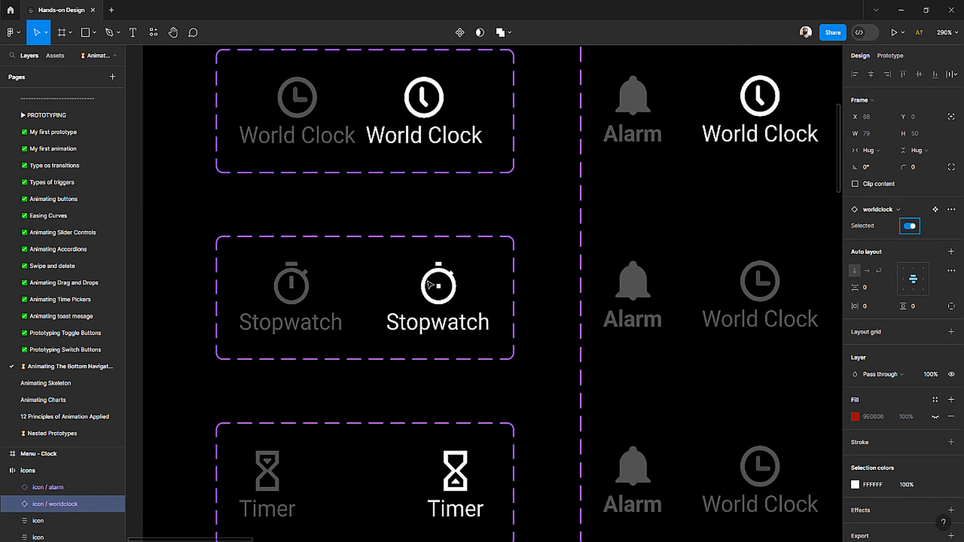
pyautogui.scroll(7, 408, 266)
pyautogui.hscroll(2, 324, 294)
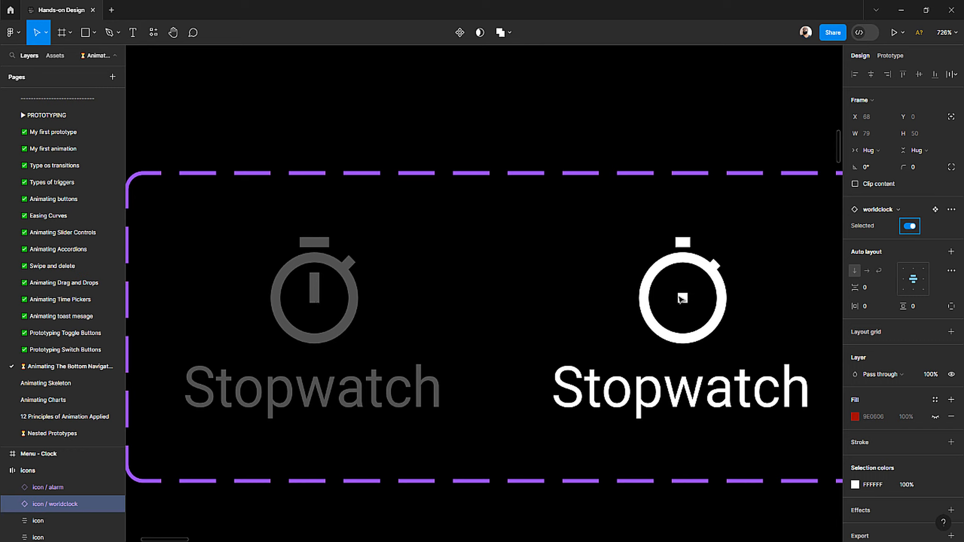
pyautogui.scroll(-15, 500, 284)
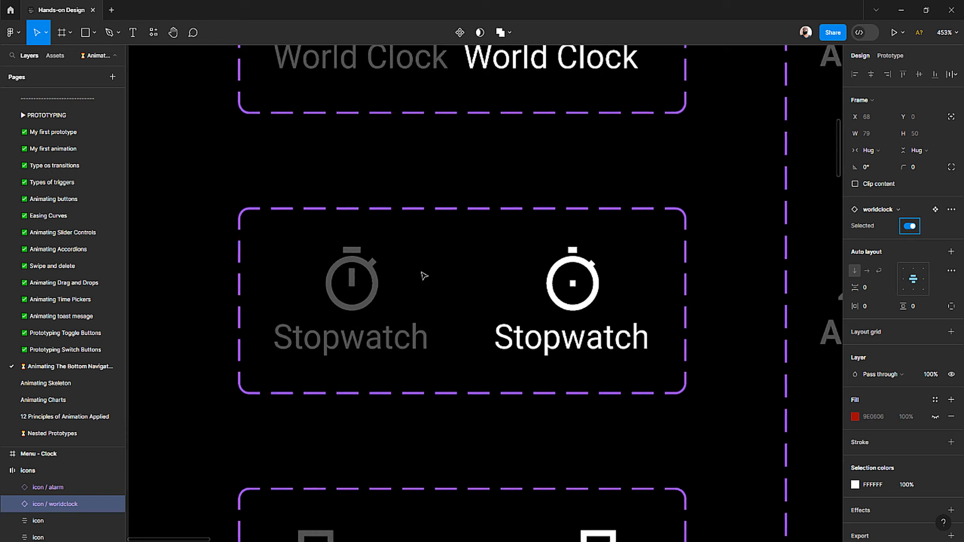
pyautogui.scroll(5, 537, 278)
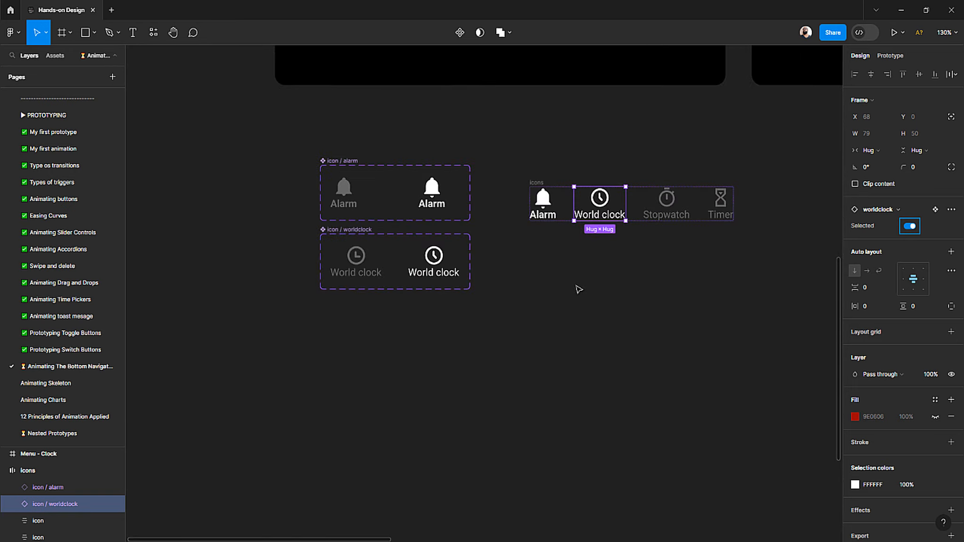
# Step: Move the dimmed Stopwatch icon out of the icons row to the empty space below the World clock component set
pyautogui.click(579, 290)
pyautogui.click(669, 207)
pyautogui.moveTo(670, 208); pyautogui.dragTo(347, 353)
pyautogui.hotkey('ctrl', 'z')
pyautogui.scroll(4, 346, 353)
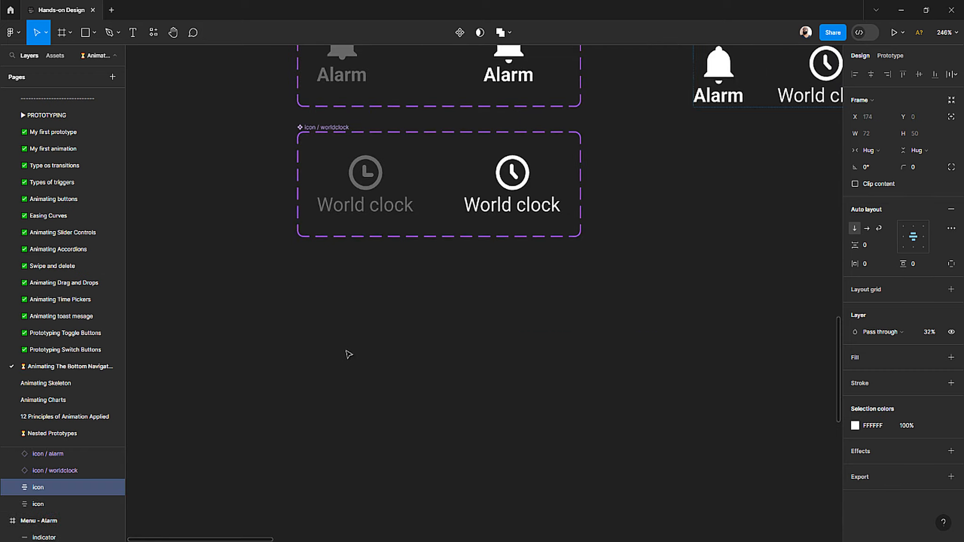
pyautogui.scroll(-5, 364, 322)
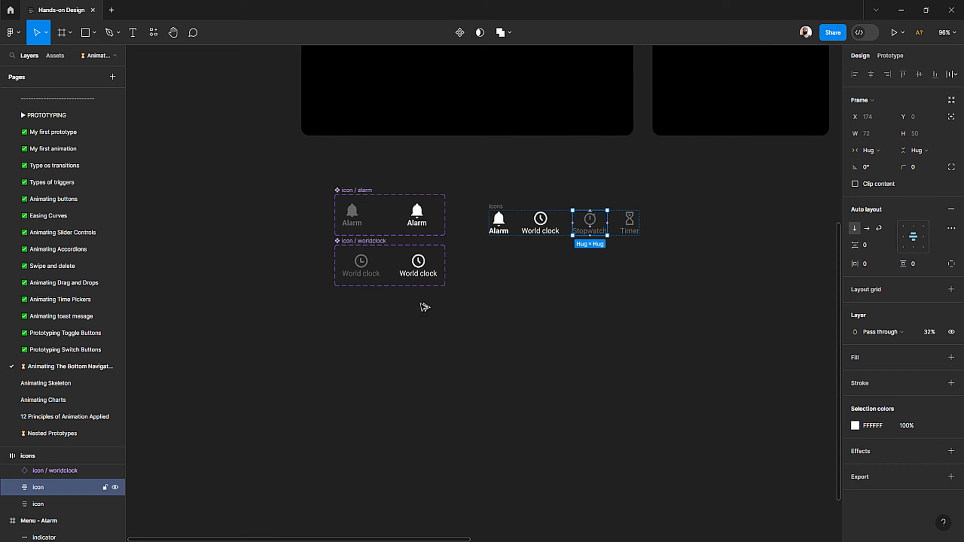
pyautogui.moveTo(589, 221); pyautogui.dragTo(358, 330)
pyautogui.scroll(4, 356, 330)
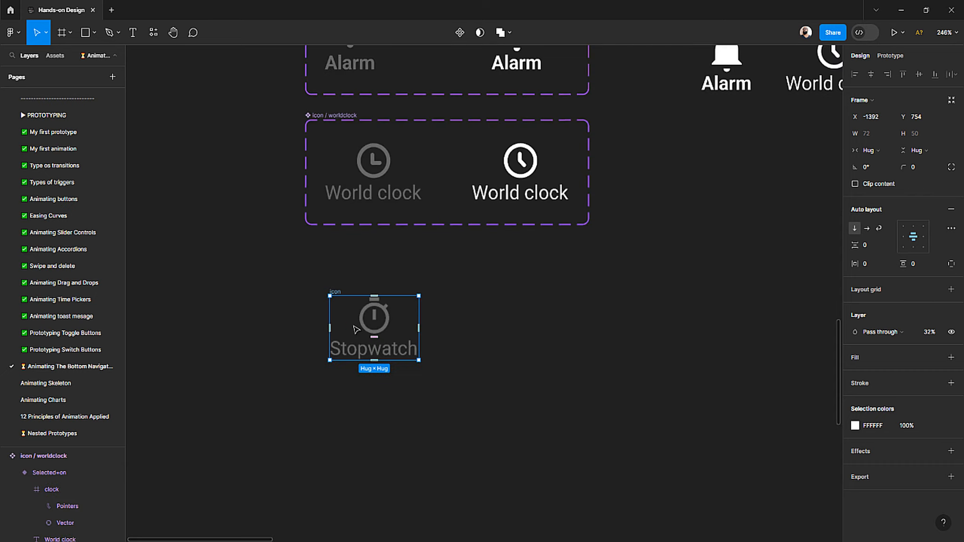
pyautogui.scroll(2, 355, 329)
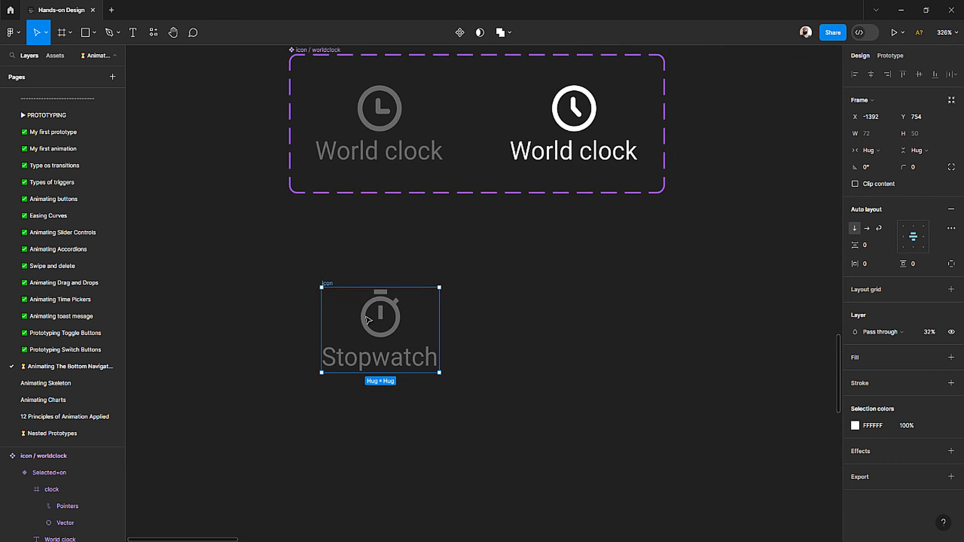
# Step: Duplicate the Stopwatch icon beside the original and spread the two apart, at X -1398 and X -1273
pyautogui.hotkey('ctrl', 'd')
pyautogui.click(385, 303)
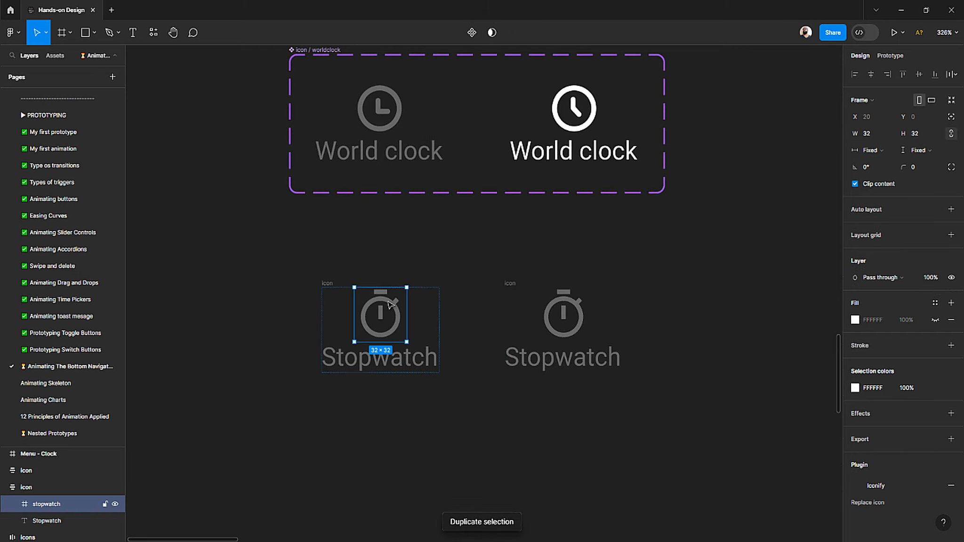
pyautogui.click(342, 274)
pyautogui.moveTo(329, 282); pyautogui.dragTo(319, 283)
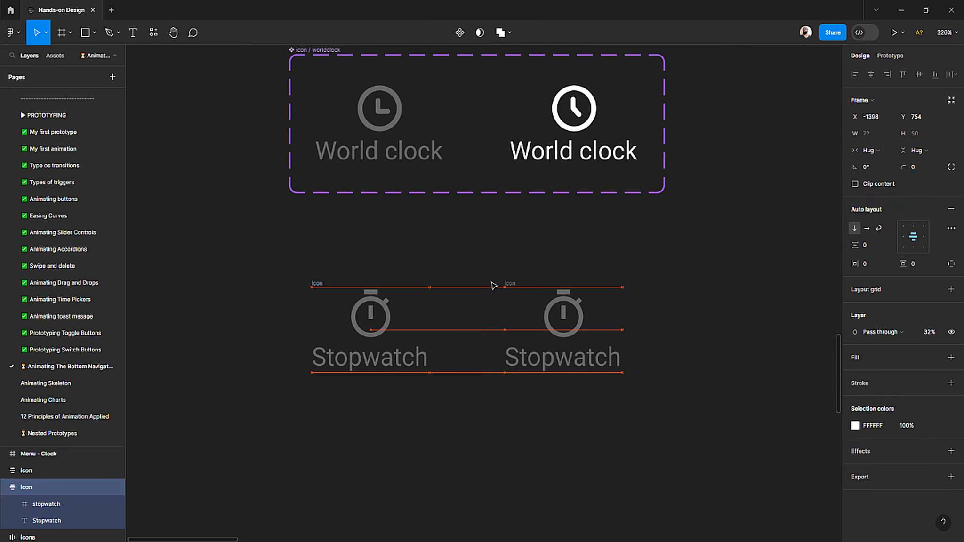
pyautogui.moveTo(508, 282); pyautogui.dragTo(522, 283)
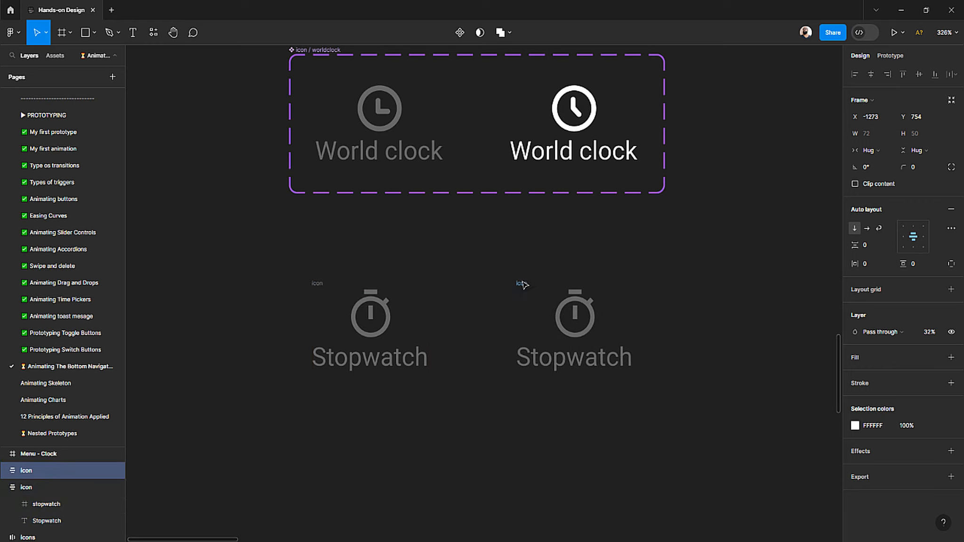
# Step: Set the right-hand Stopwatch icon's layer opacity to 100%
pyautogui.click(927, 332)
pyautogui.write('100')
pyautogui.press('Return')
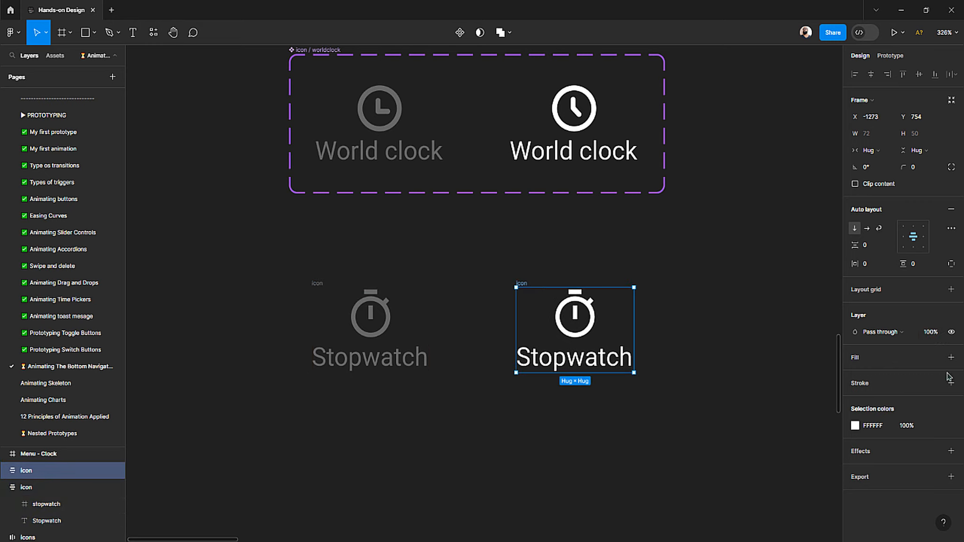
# Step: Edit the bright Stopwatch icon's vector, narrowing the top button by moving its left edge to X 14 and its right edge to X 18
pyautogui.scroll(5, 617, 312)
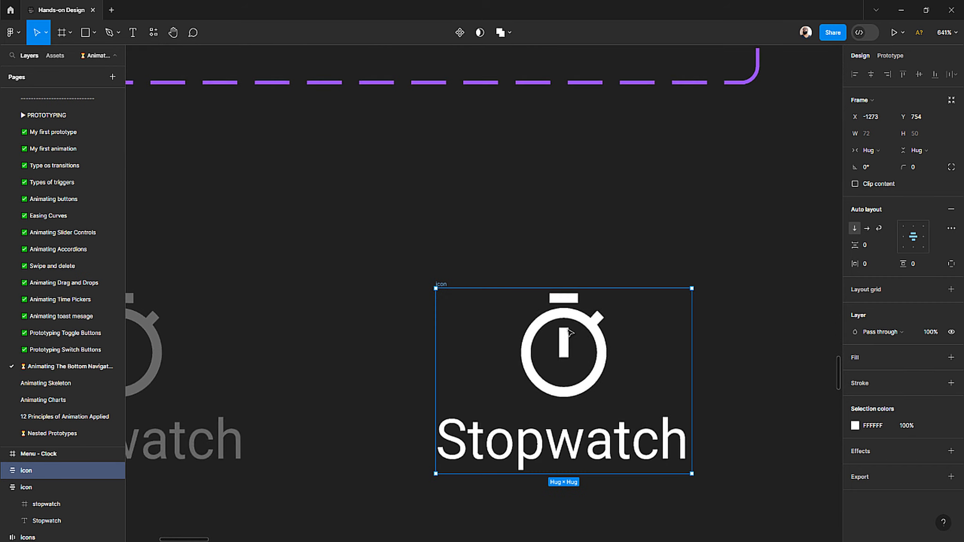
pyautogui.scroll(3, 571, 292)
pyautogui.doubleClick(566, 247)
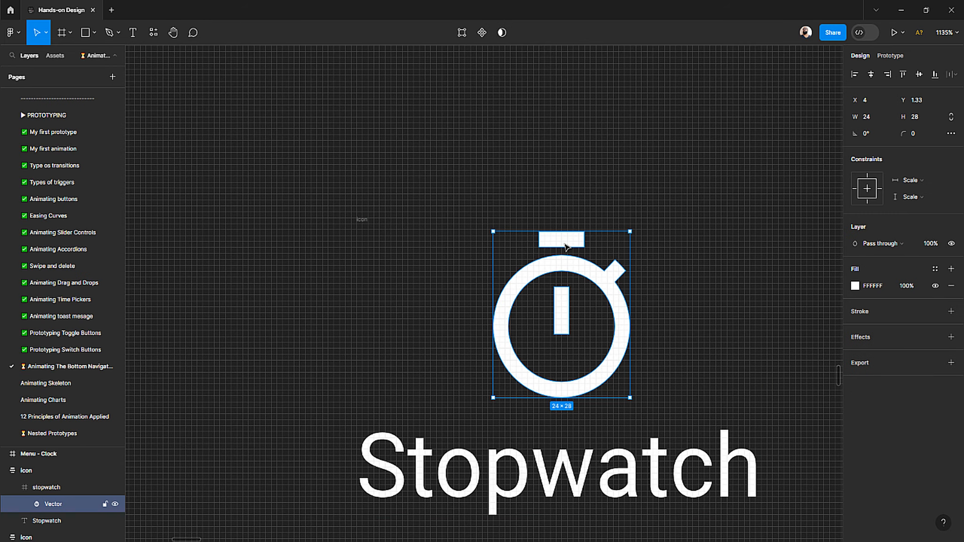
pyautogui.doubleClick(566, 246)
pyautogui.scroll(4, 566, 247)
pyautogui.moveTo(484, 187); pyautogui.dragTo(513, 263)
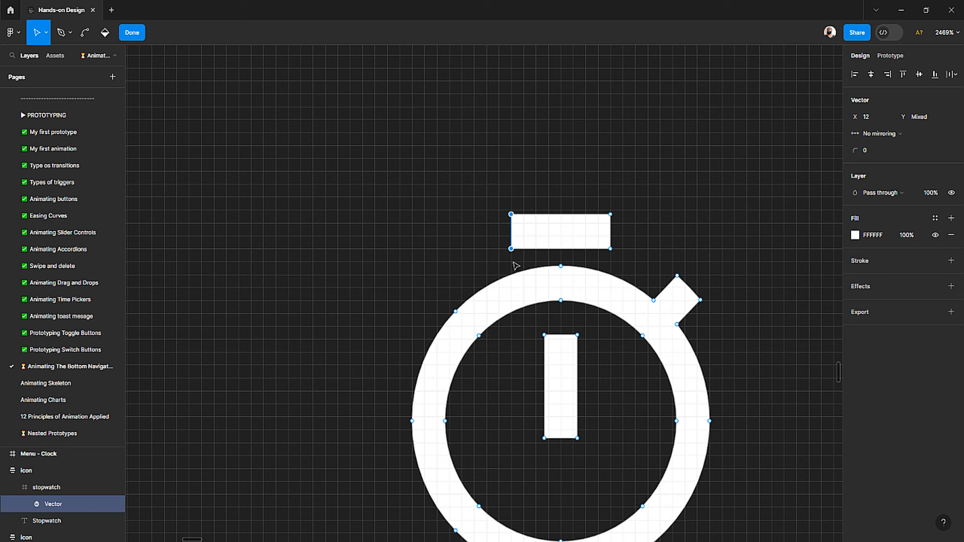
pyautogui.press('Right')
pyautogui.press('Right')
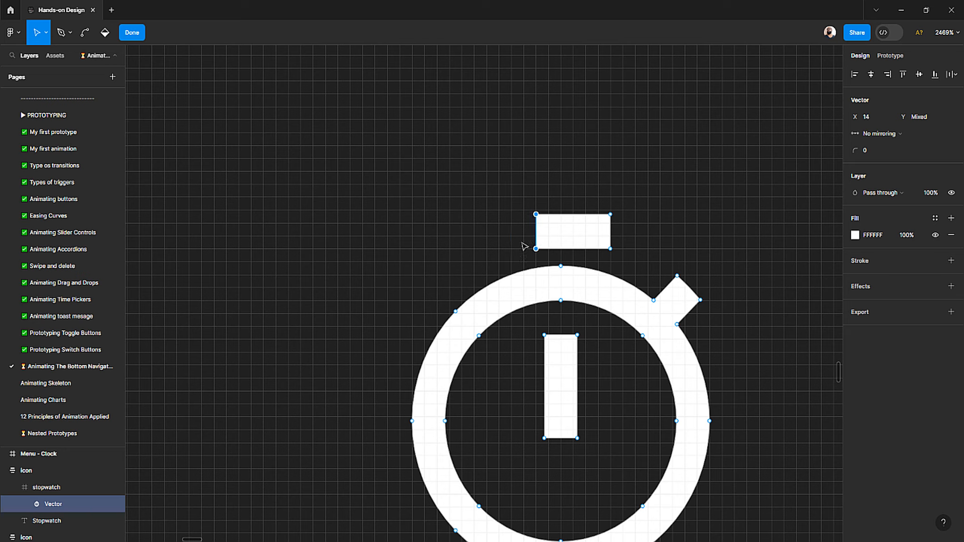
pyautogui.moveTo(643, 177); pyautogui.dragTo(610, 277)
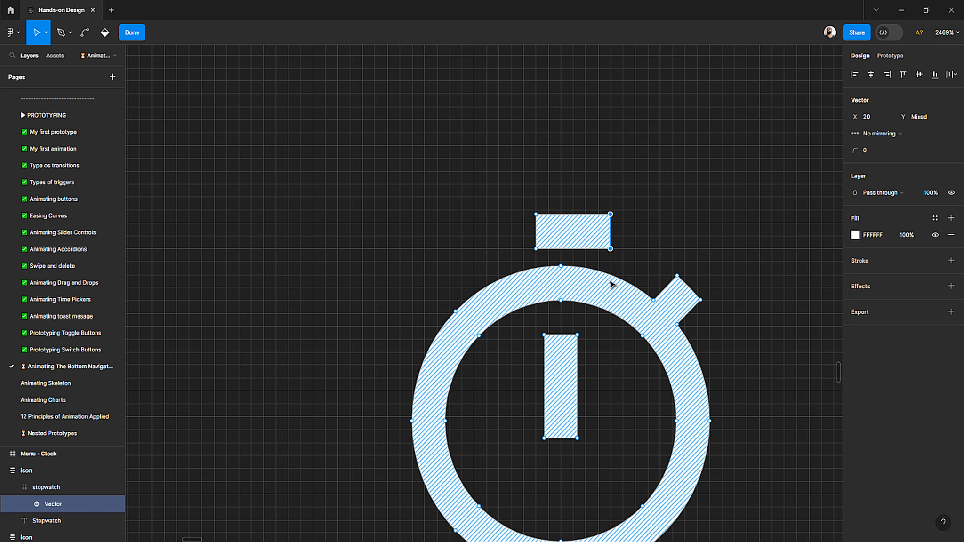
pyautogui.press('Left')
pyautogui.press('Left')
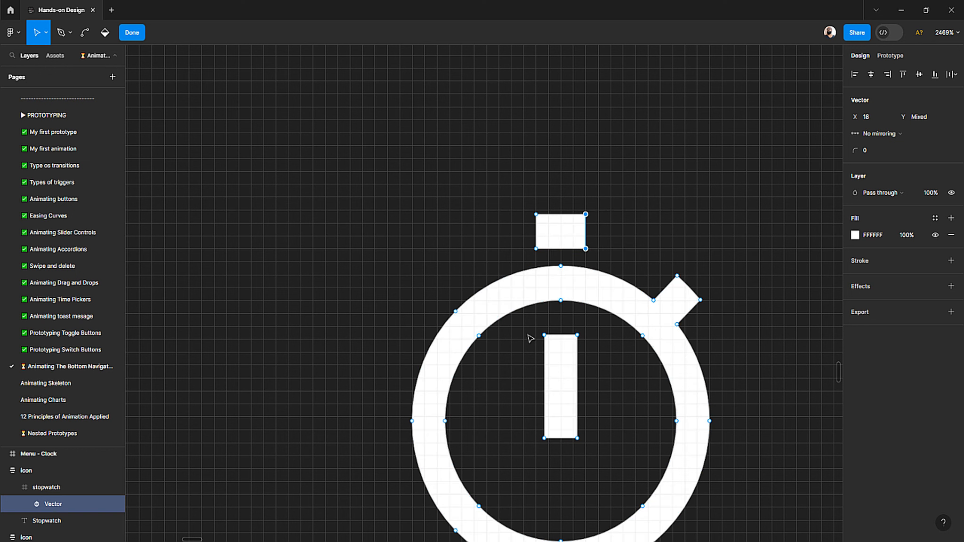
# Step: Shorten the stopwatch's hand by moving its two top points 5 pixels down to Y 15.67
pyautogui.moveTo(529, 326); pyautogui.dragTo(596, 353)
pyautogui.press('Down')
pyautogui.press('Down')
pyautogui.press('Down')
pyautogui.press('Down')
pyautogui.press('Down')
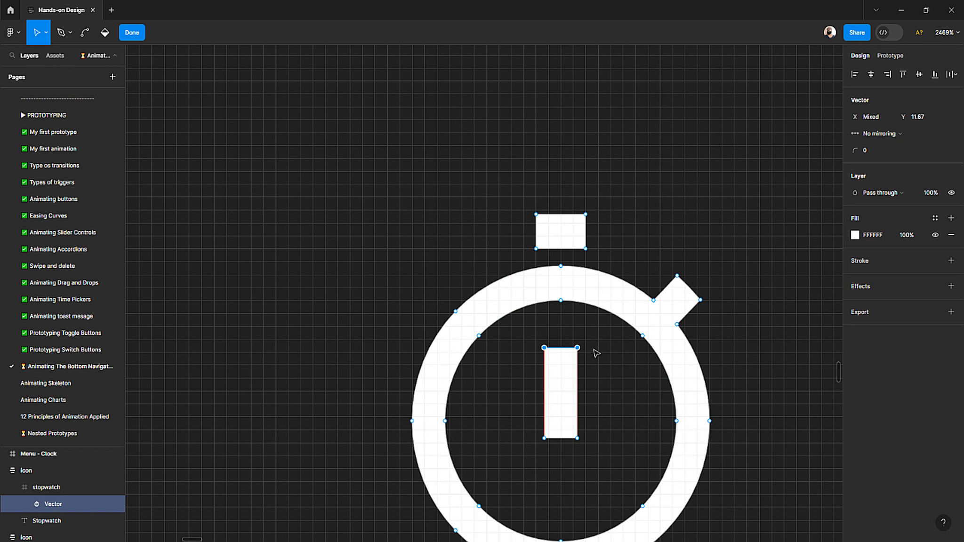
# Step: Shorten the bright stopwatch's diagonal side button by moving its two outer points inward toward the ring
pyautogui.hscroll(3, 574, 348)
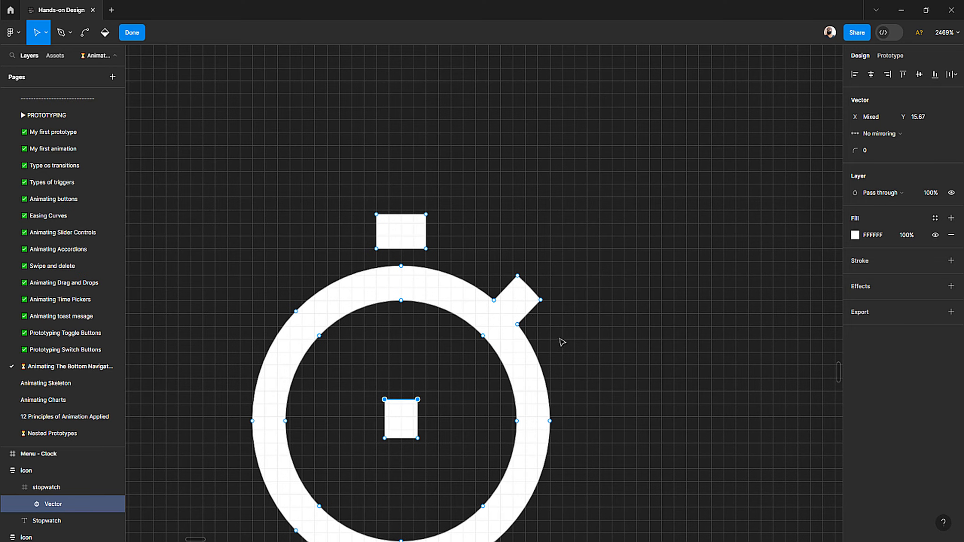
pyautogui.scroll(3, 522, 301)
pyautogui.moveTo(497, 233)
pyautogui.mouseDown()
pyautogui.moveTo(577, 298)
pyautogui.moveTo(591, 285)
pyautogui.mouseUp()
pyautogui.scroll(5, 578, 299)
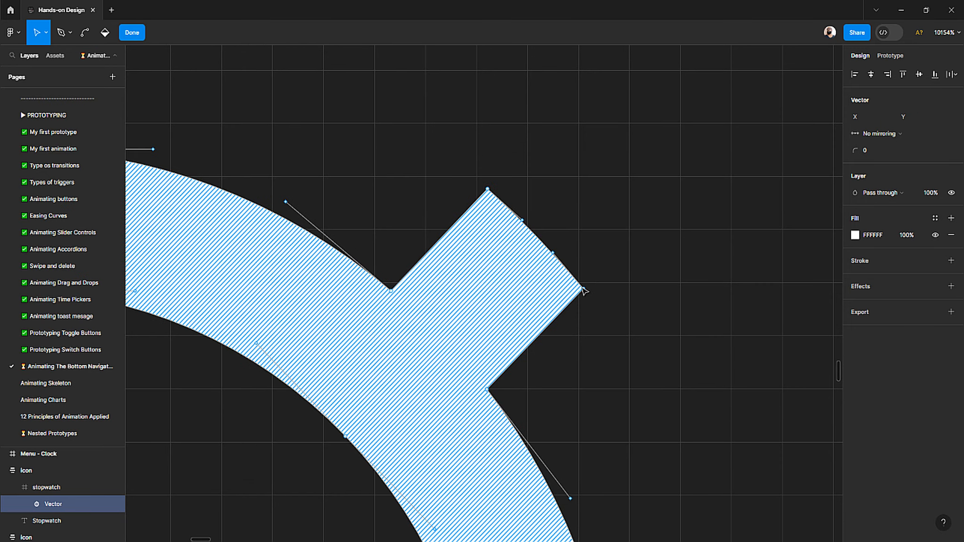
pyautogui.click(592, 280)
pyautogui.keyDown('shift'); pyautogui.click(495, 180); pyautogui.keyUp('shift')
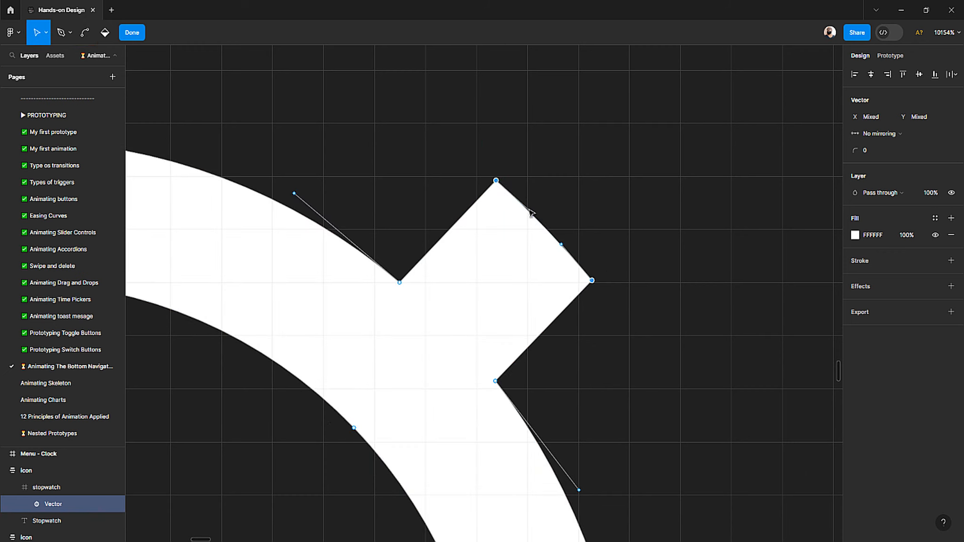
pyautogui.moveTo(592, 282); pyautogui.dragTo(551, 323)
pyautogui.scroll(-10, 560, 330)
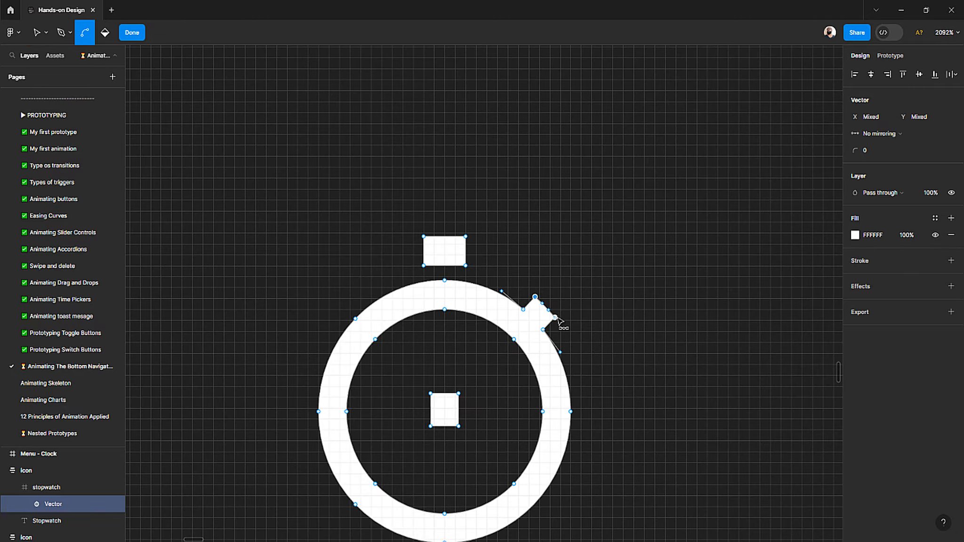
# Step: Move the side button's two outer points slightly further inward and finish editing the stopwatch vector
pyautogui.scroll(9, 557, 327)
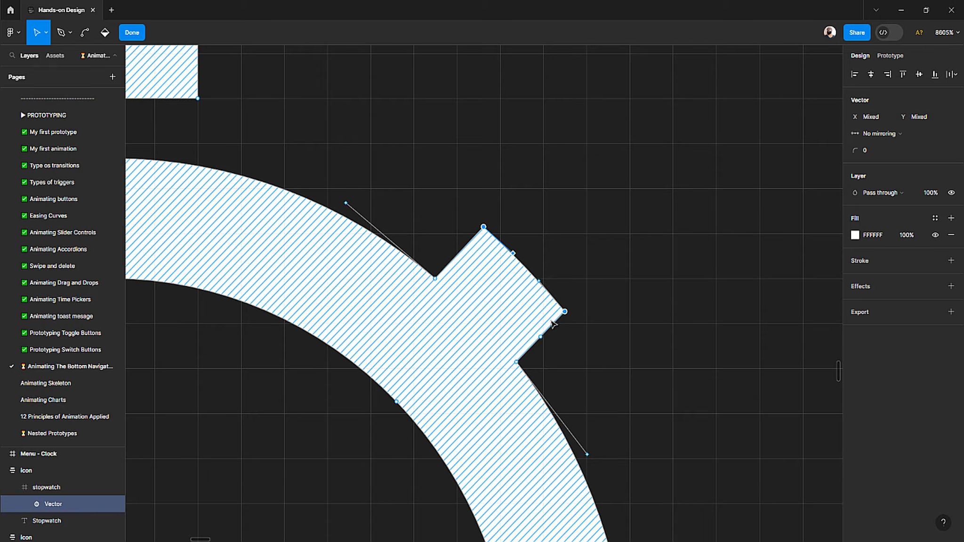
pyautogui.scroll(3, 553, 323)
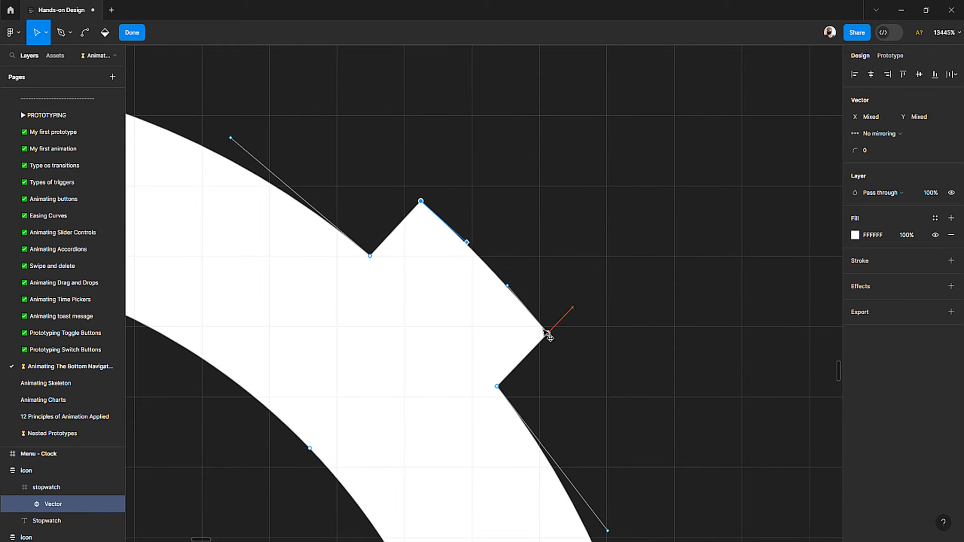
pyautogui.scroll(-5, 545, 334)
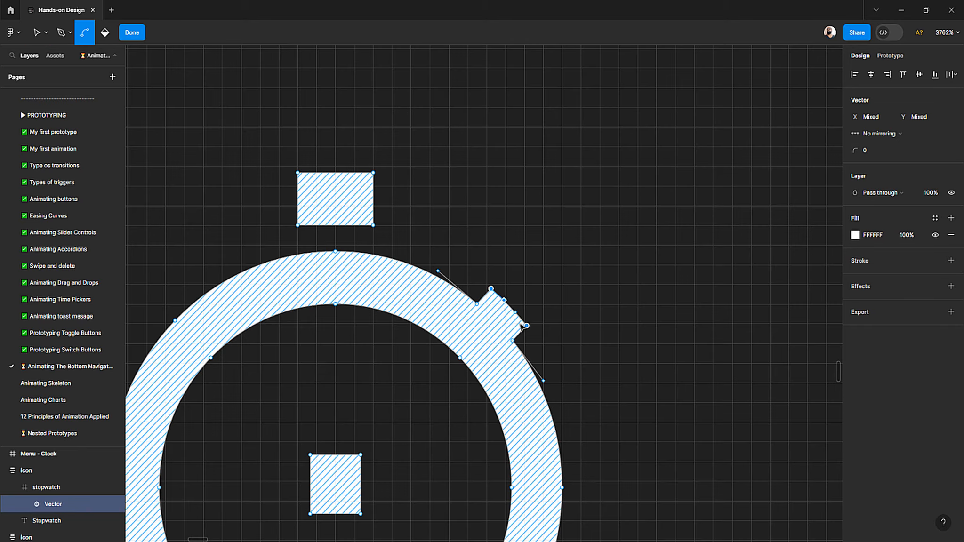
pyautogui.scroll(-3, 523, 326)
pyautogui.press('Escape')
pyautogui.press('Escape')
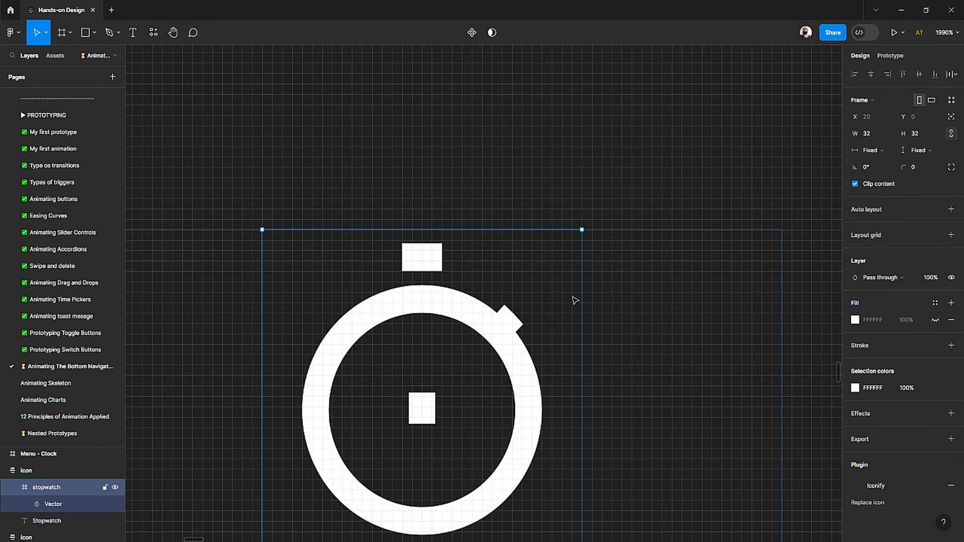
pyautogui.scroll(-10, 574, 301)
pyautogui.click(532, 366)
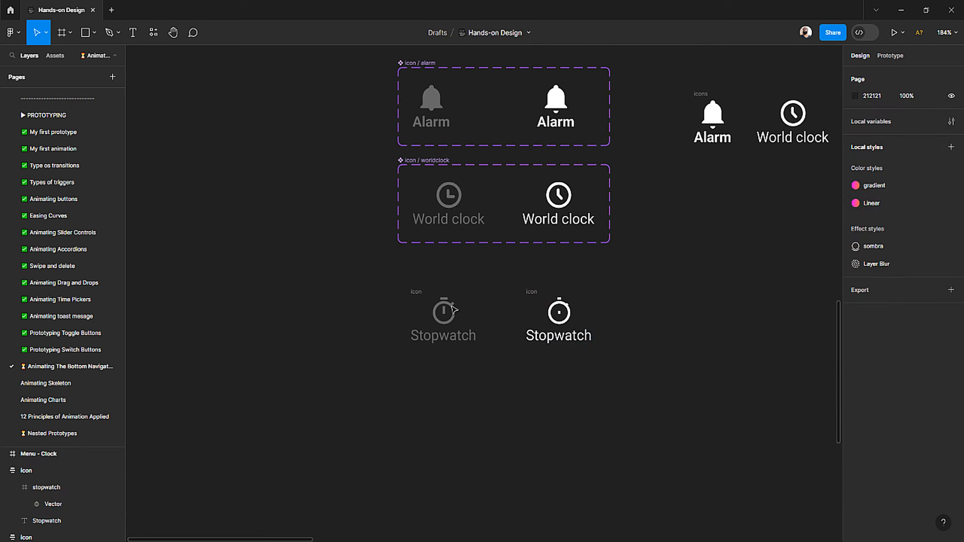
# Step: Turn the dim and bright Stopwatch icons into separate components and combine them as variants
pyautogui.moveTo(364, 262); pyautogui.dragTo(686, 405)
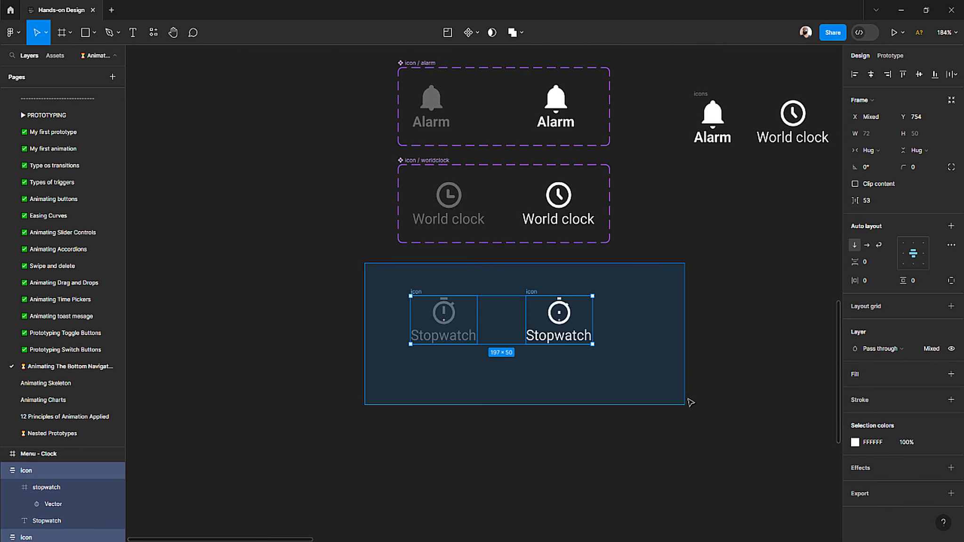
pyautogui.click(477, 33)
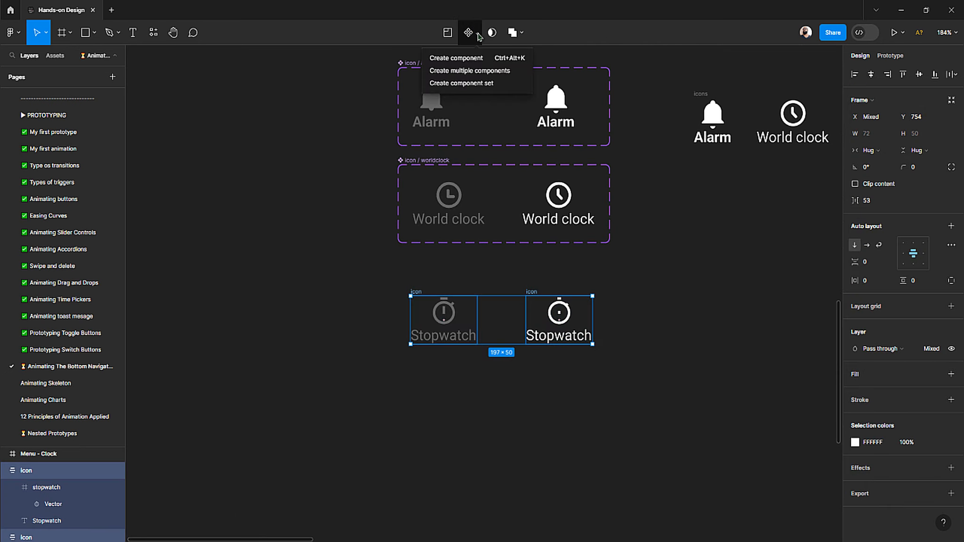
pyautogui.click(477, 71)
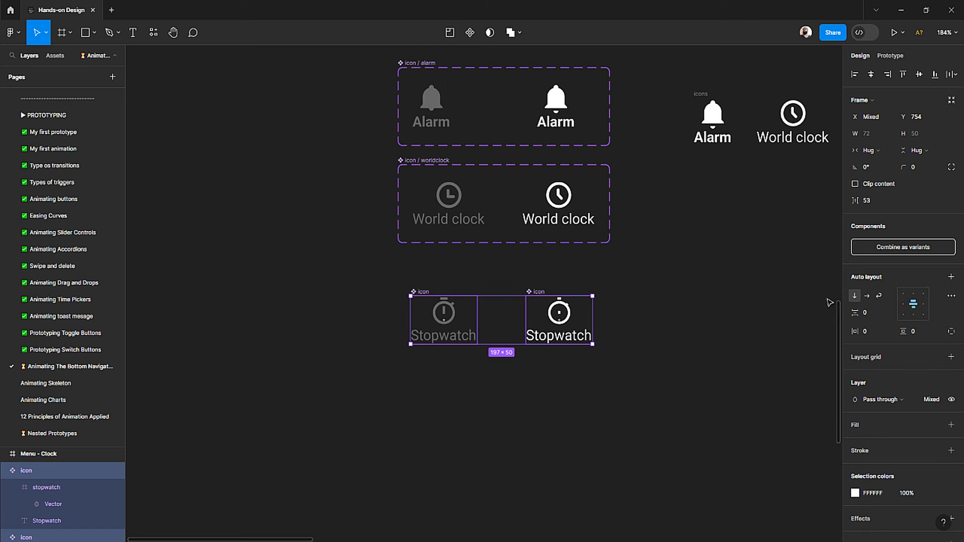
pyautogui.click(903, 246)
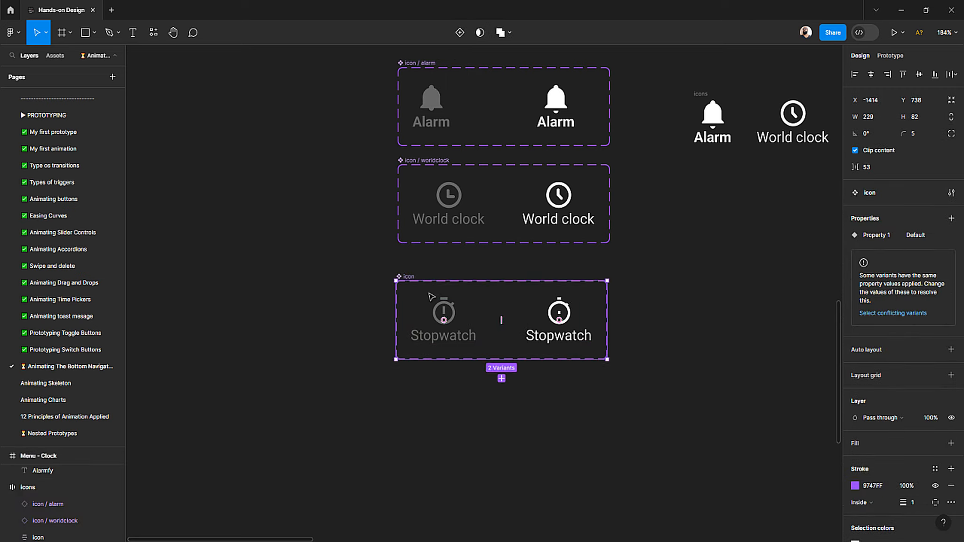
# Step: Rename the new component set "icon / stopwatch" and its variant property "Selected"
pyautogui.doubleClick(408, 276)
pyautogui.scroll(5, 409, 278)
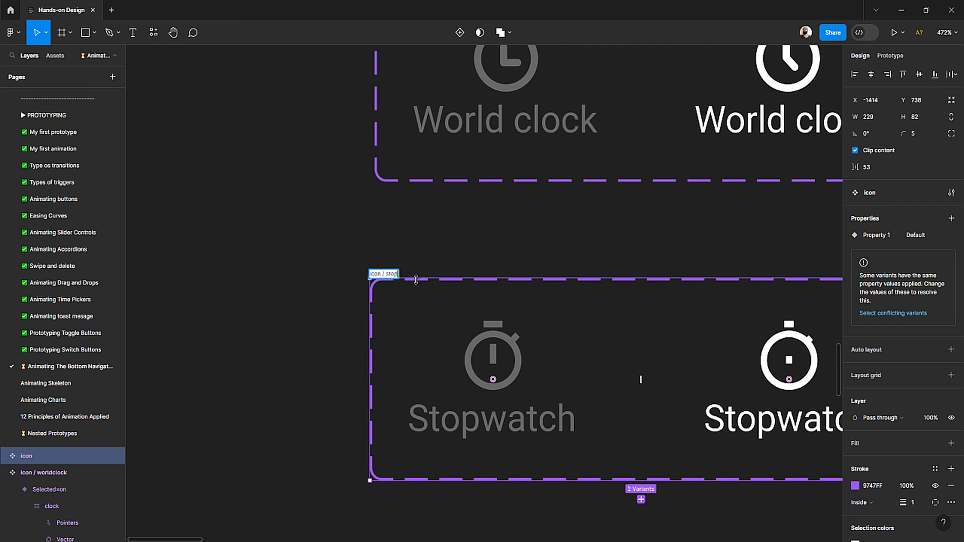
pyautogui.write('h')
pyautogui.press('Return')
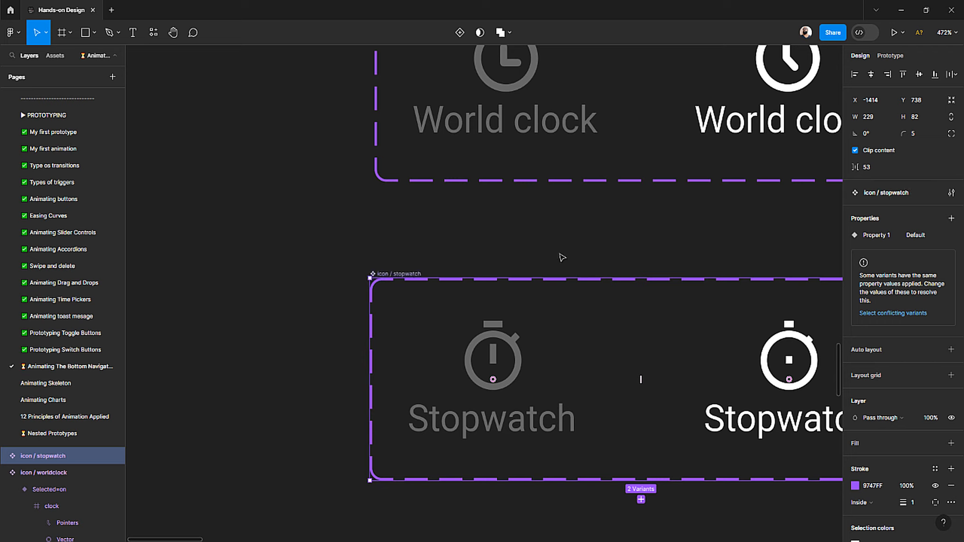
pyautogui.doubleClick(876, 235)
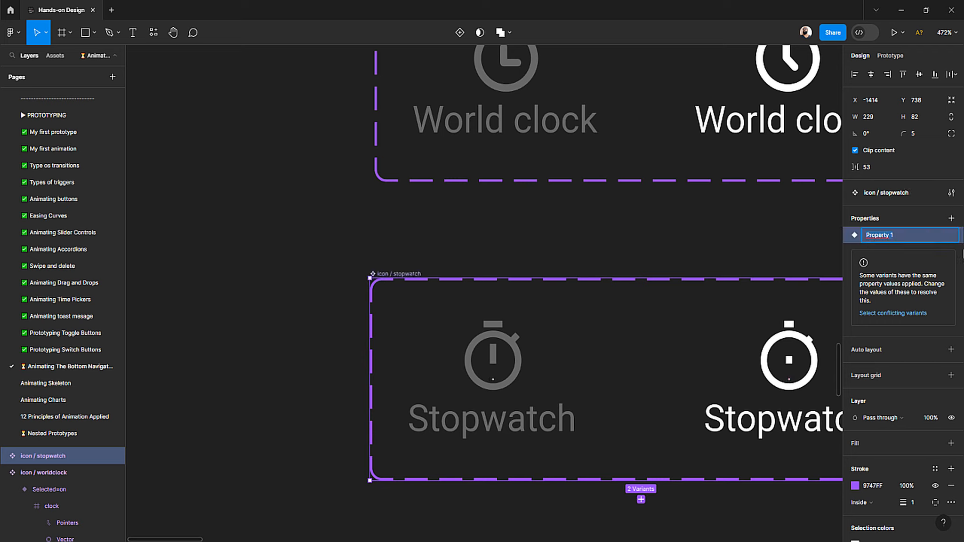
pyautogui.write('Selected')
pyautogui.press('Return')
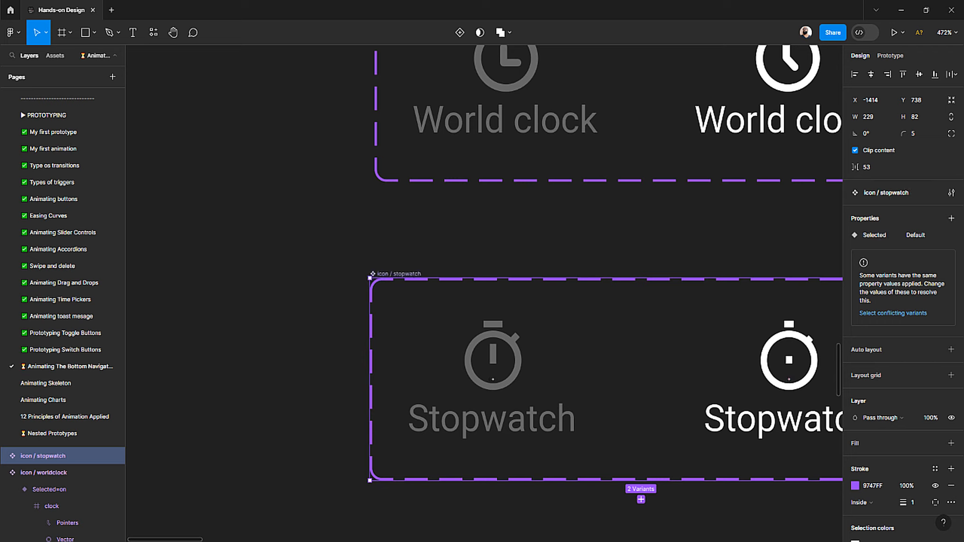
# Step: Set the Selected value of the dim Stopwatch variant to off
pyautogui.click(489, 406)
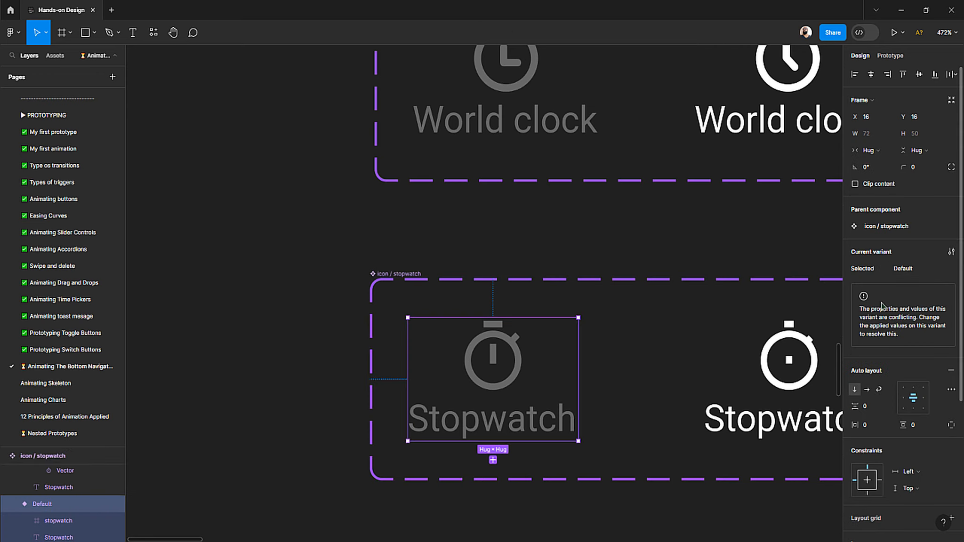
pyautogui.click(906, 272)
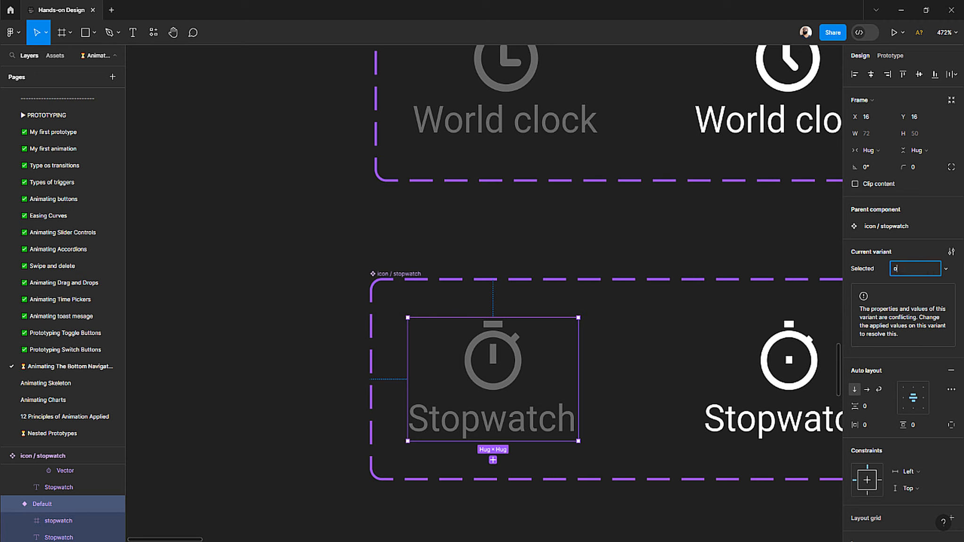
pyautogui.write('ff')
pyautogui.press('Return')
# Step: Set the Selected value of the bright Stopwatch variant to on
pyautogui.click(797, 367)
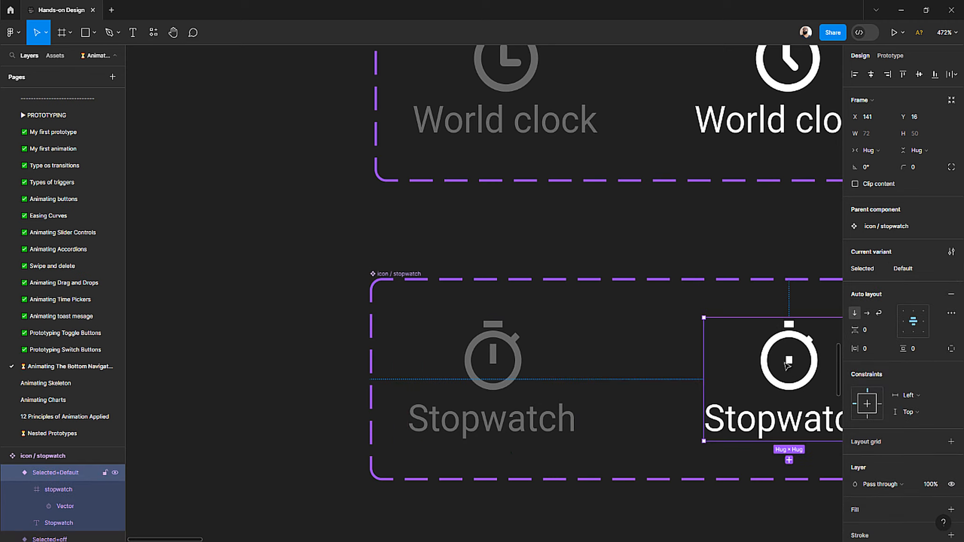
pyautogui.click(915, 269)
pyautogui.doubleClick(917, 269)
pyautogui.write('o')
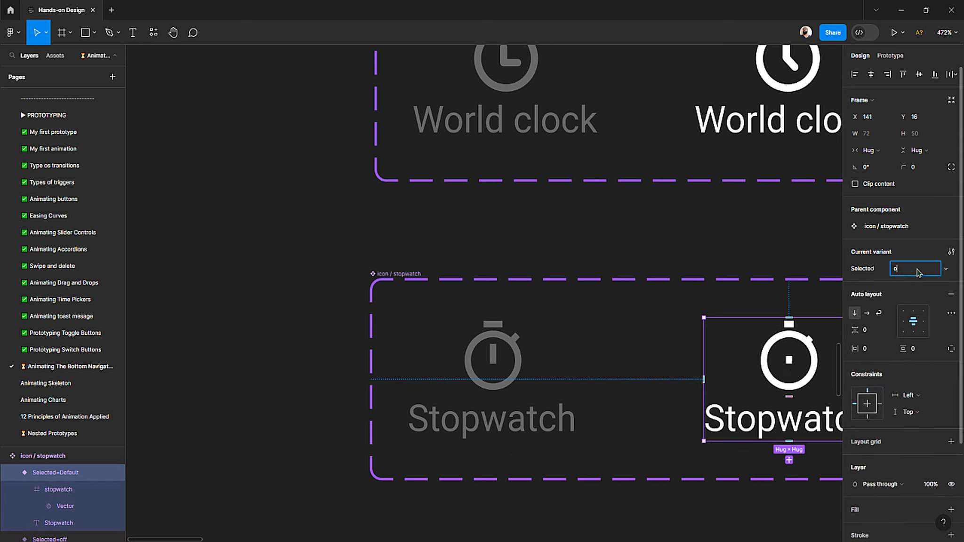
pyautogui.write('n')
pyautogui.press('Return')
# Step: Place an instance of the bright Stopwatch variant after World clock in the icons row and delete the old dim Stopwatch icon
pyautogui.scroll(-5, 402, 256)
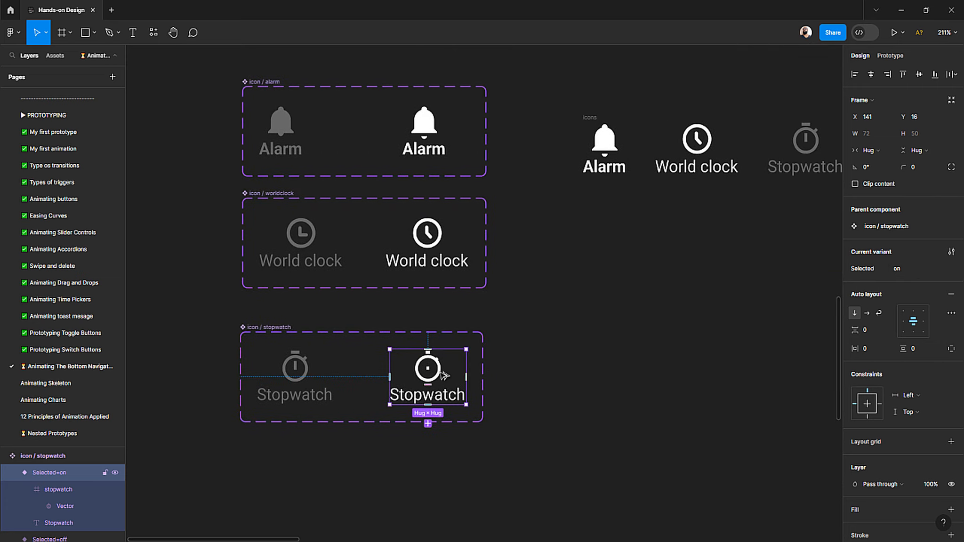
pyautogui.keyDown('alt'); pyautogui.moveTo(437, 373); pyautogui.dragTo(747, 160); pyautogui.keyUp('alt')
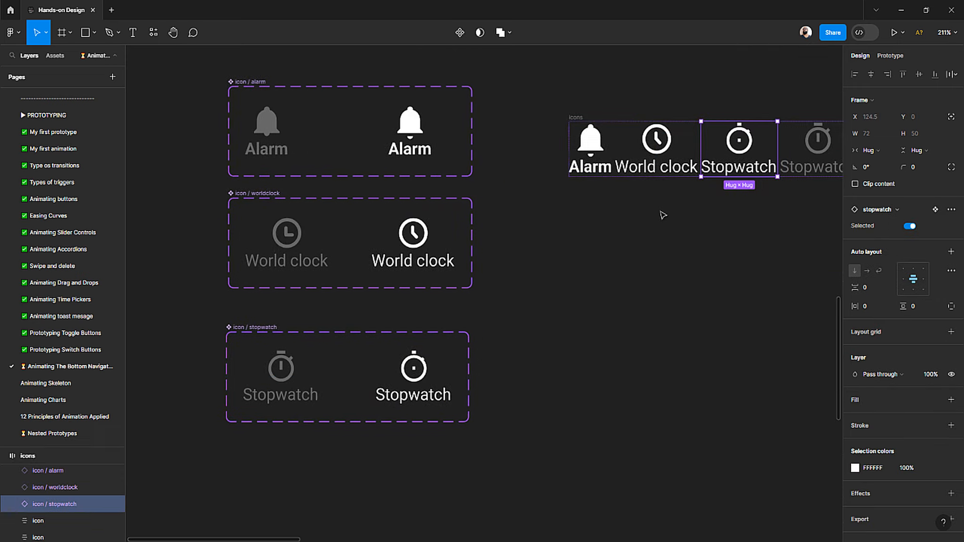
pyautogui.hscroll(5, 663, 207)
pyautogui.press('Tab')
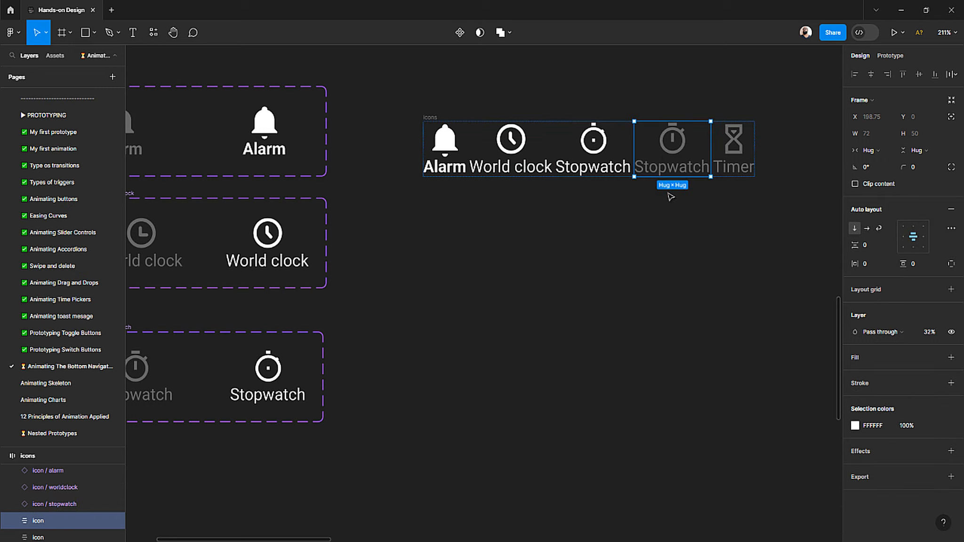
pyautogui.press('Delete')
# Step: Test the Stopwatch instance in the icons row by switching its Selected property off and on several times
pyautogui.scroll(2, 614, 179)
pyautogui.scroll(3, 631, 241)
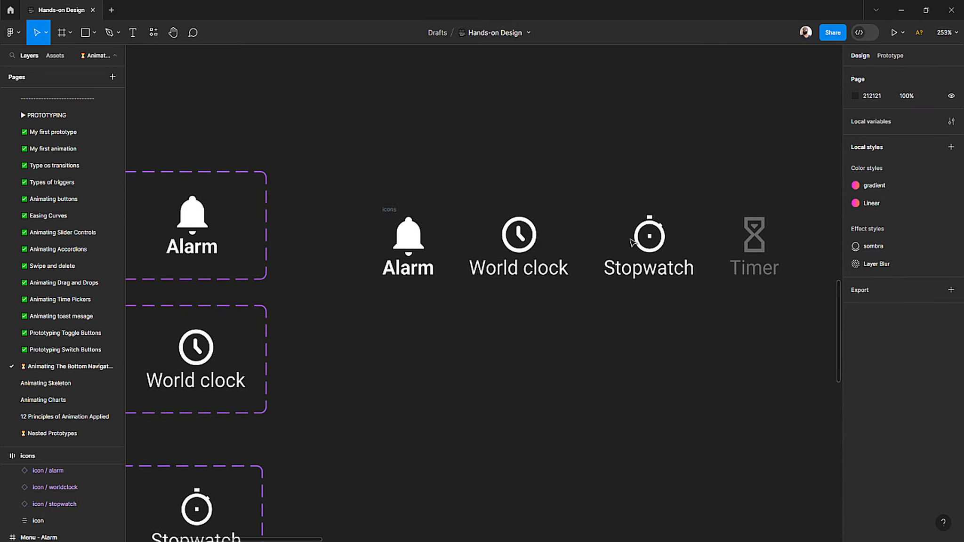
pyautogui.scroll(3, 631, 241)
pyautogui.hscroll(5, 607, 247)
pyautogui.click(526, 242)
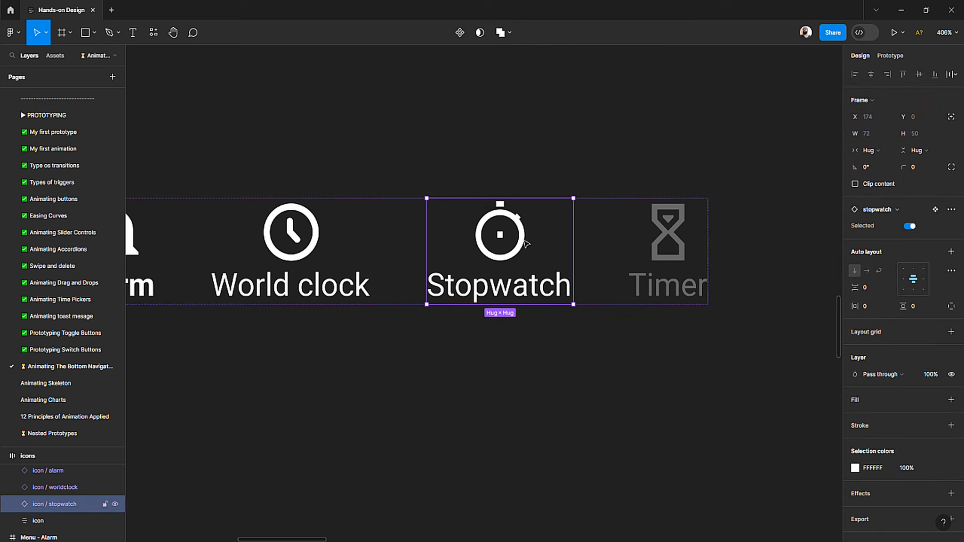
pyautogui.click(909, 226)
pyautogui.click(909, 227)
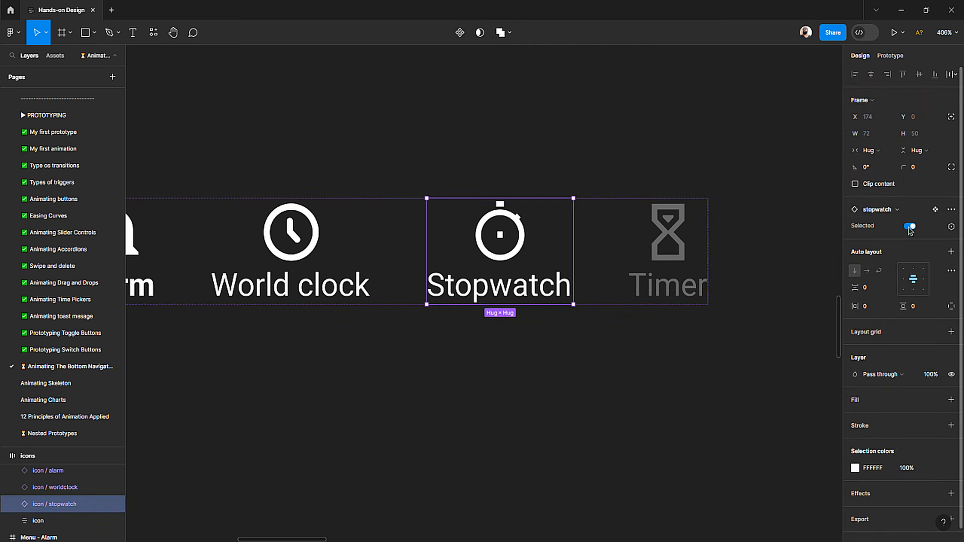
pyautogui.click(909, 226)
pyautogui.click(909, 226)
pyautogui.click(909, 226)
pyautogui.click(909, 227)
pyautogui.click(909, 226)
pyautogui.click(909, 226)
pyautogui.click(909, 226)
pyautogui.click(909, 226)
# Step: Switch off the Selected property of the World clock instance in the icons row
pyautogui.click(313, 243)
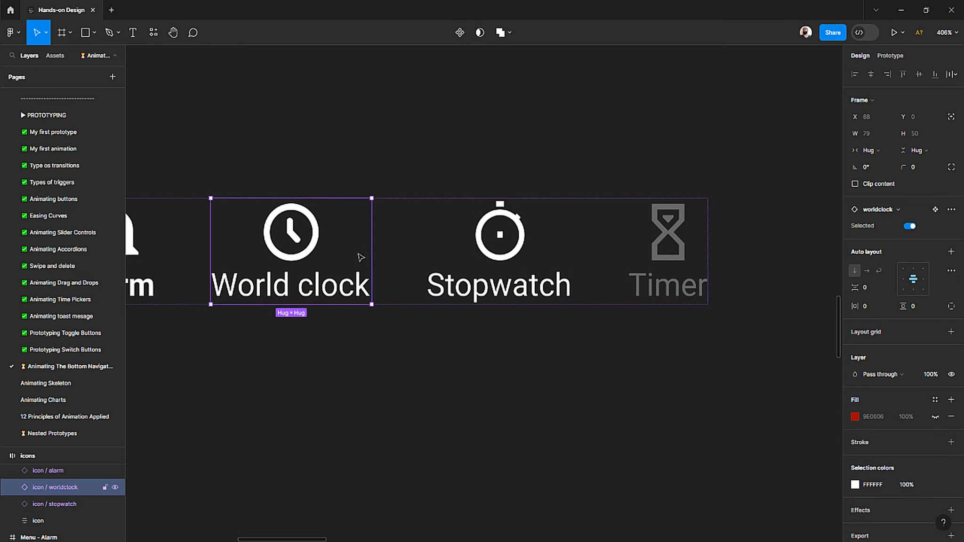
pyautogui.click(910, 226)
pyautogui.click(538, 348)
# Step: Examine the dim and bright hourglass icons in the finished Timer component set on the black reference frame
pyautogui.scroll(-3, 536, 340)
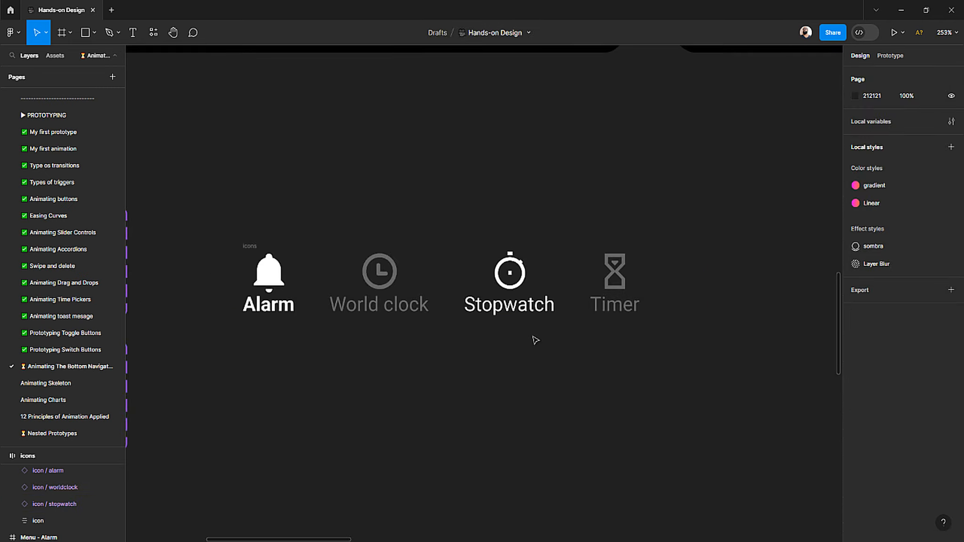
pyautogui.hscroll(-5, 535, 340)
pyautogui.scroll(-2, 443, 297)
pyautogui.scroll(3, 443, 297)
pyautogui.scroll(-5, 432, 282)
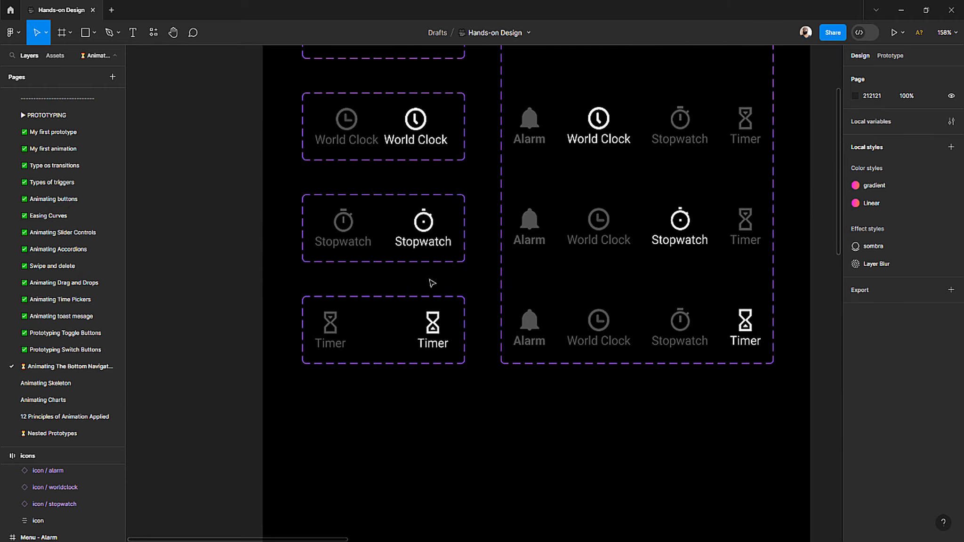
pyautogui.keyDown('ctrl'); pyautogui.scroll(10, 432, 282); pyautogui.keyUp('ctrl')
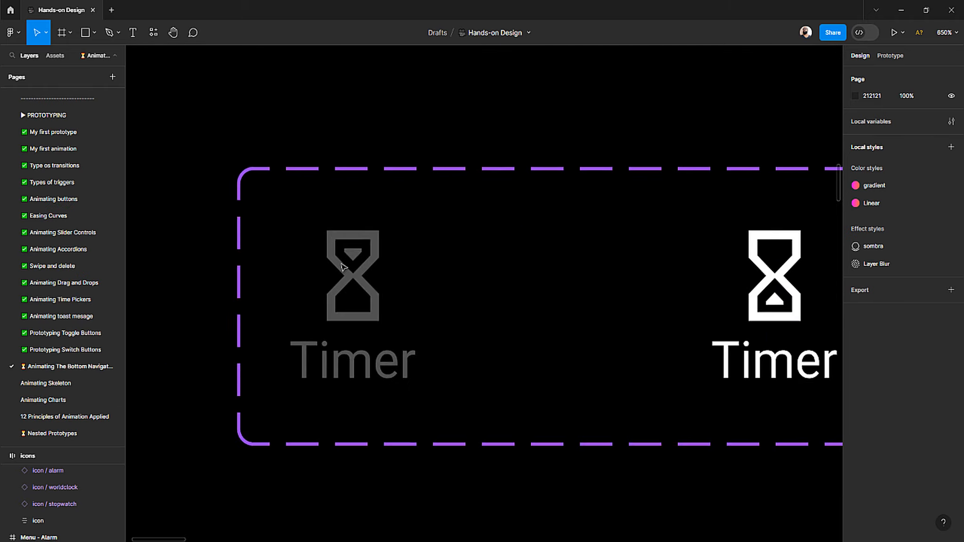
pyautogui.hscroll(4, 548, 334)
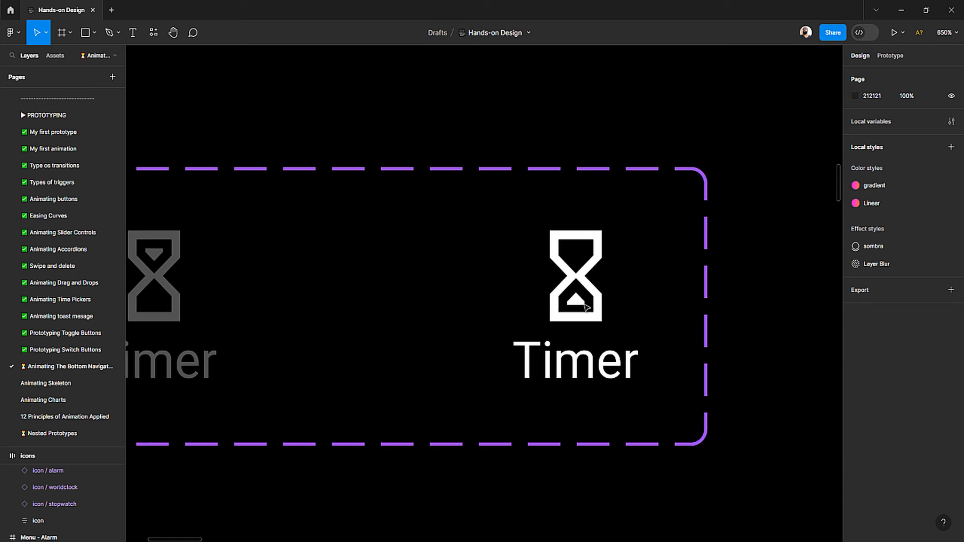
pyautogui.scroll(-10, 585, 307)
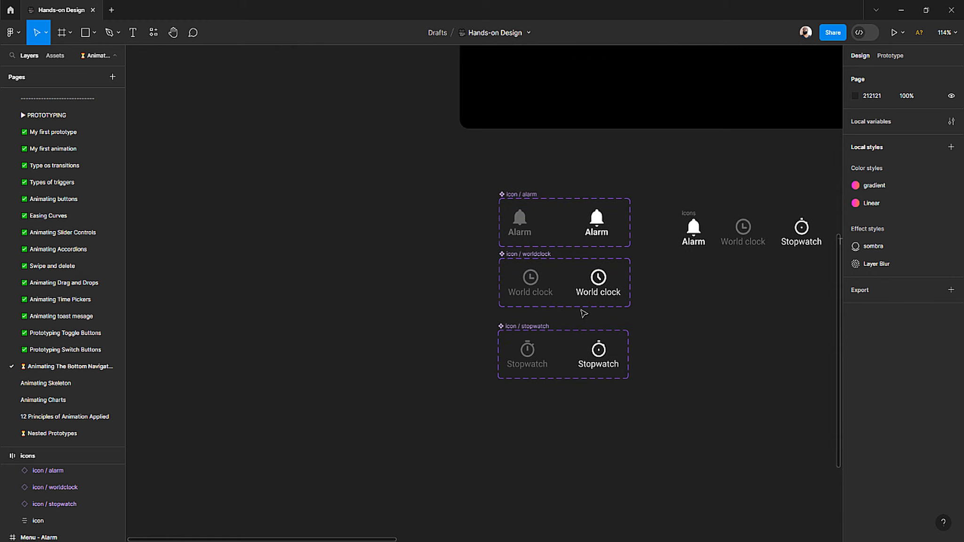
# Step: Duplicate the Timer icon from the icons row and place the copy below the stopwatch component set at X -1383, Y 878
pyautogui.hscroll(2, 582, 315)
pyautogui.click(753, 236)
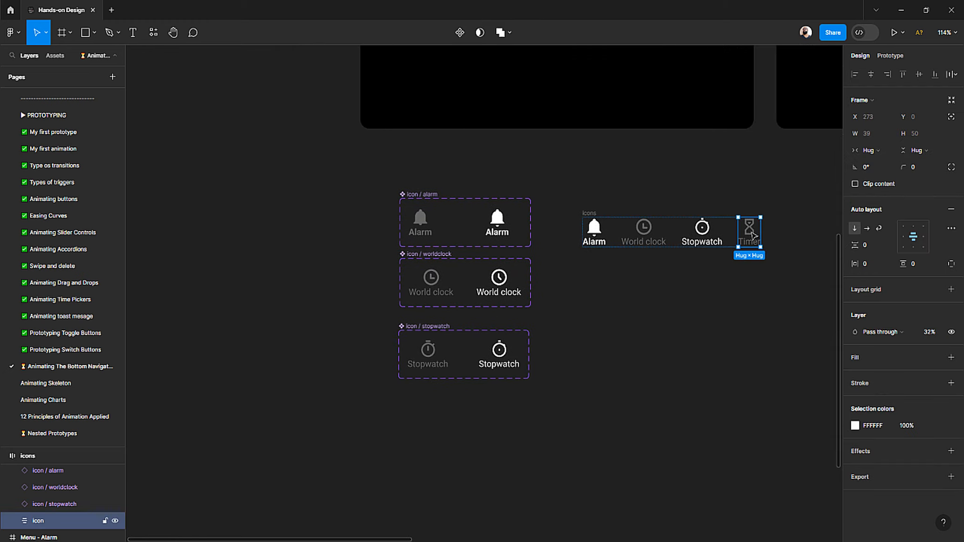
pyautogui.moveTo(753, 235); pyautogui.dragTo(433, 430)
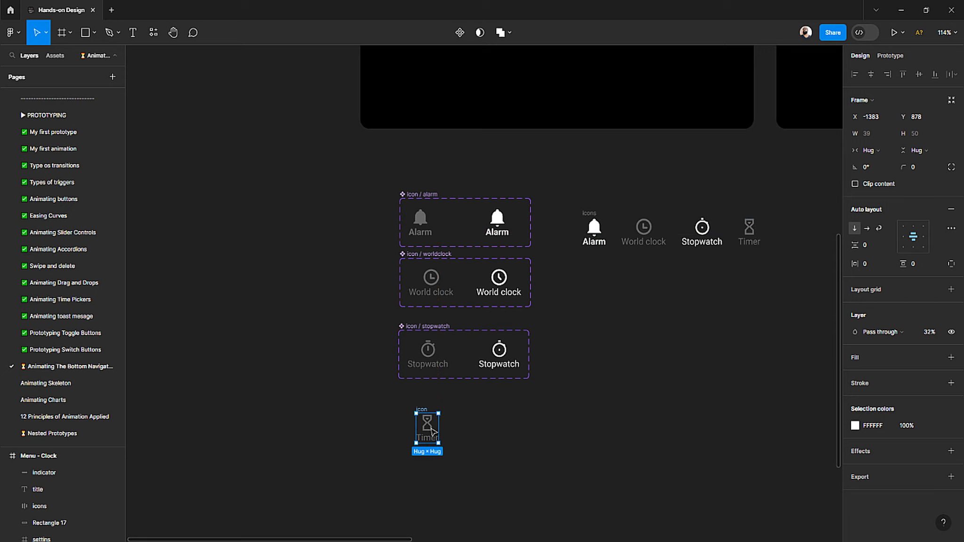
# Step: Duplicate the Timer icon, place the copy beside the original at X -1254, Y 878, and set its layer opacity to 100%
pyautogui.hotkey('ctrl', 'd')
pyautogui.scroll(6, 438, 431)
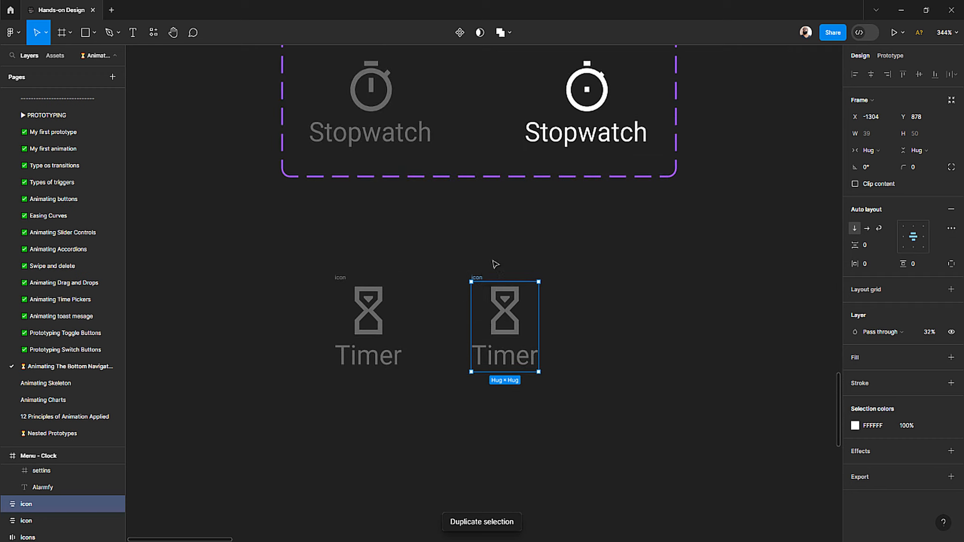
pyautogui.moveTo(483, 277); pyautogui.dragTo(568, 268)
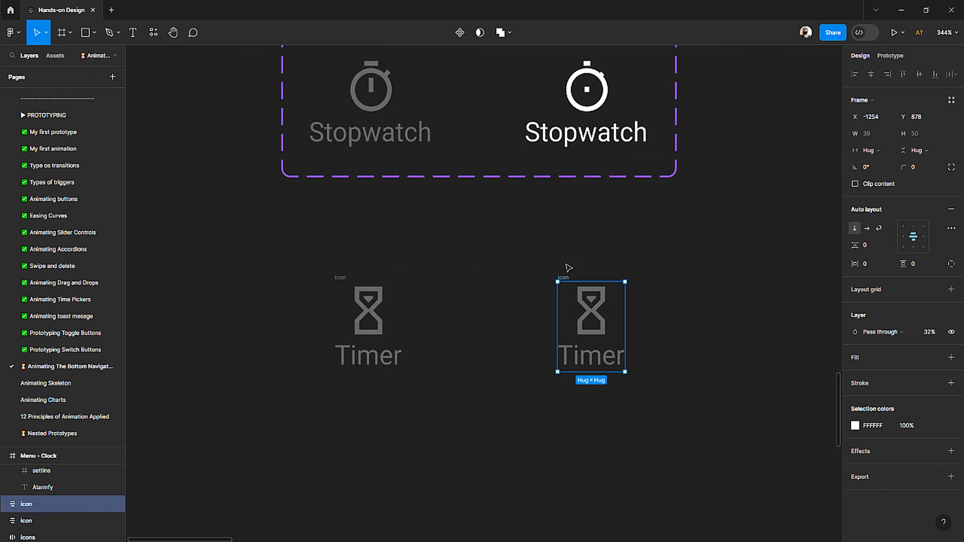
pyautogui.click(930, 332)
pyautogui.write('100')
pyautogui.press('Return')
pyautogui.scroll(4, 608, 314)
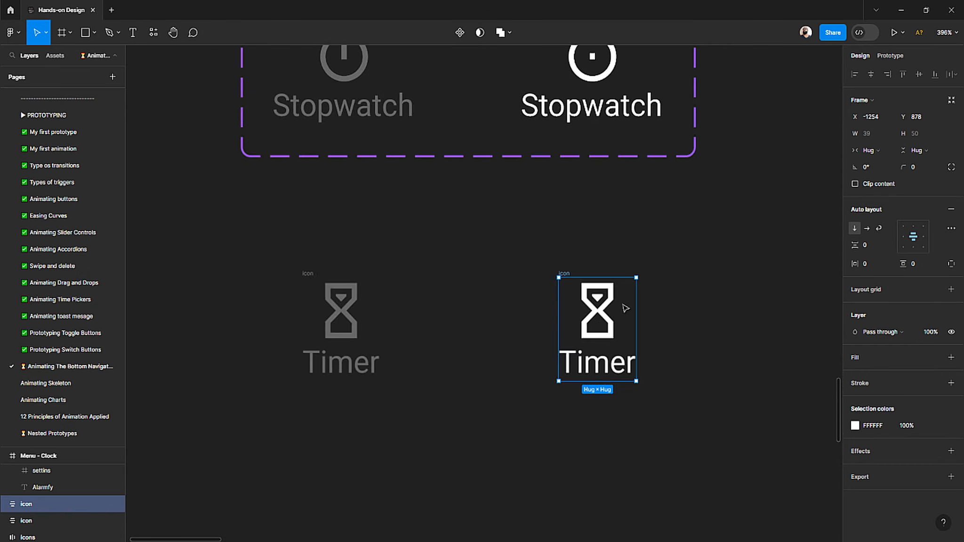
# Step: Cut the small sand triangle out of the bright Timer hourglass outline and paste it back as a separate vector
pyautogui.scroll(4, 607, 314)
pyautogui.doubleClick(582, 293)
pyautogui.doubleClick(580, 293)
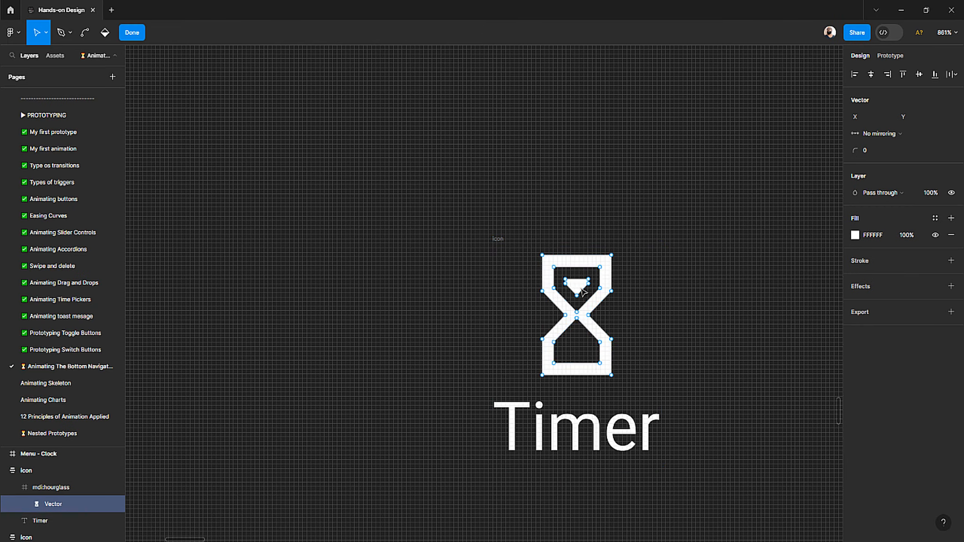
pyautogui.scroll(10, 579, 293)
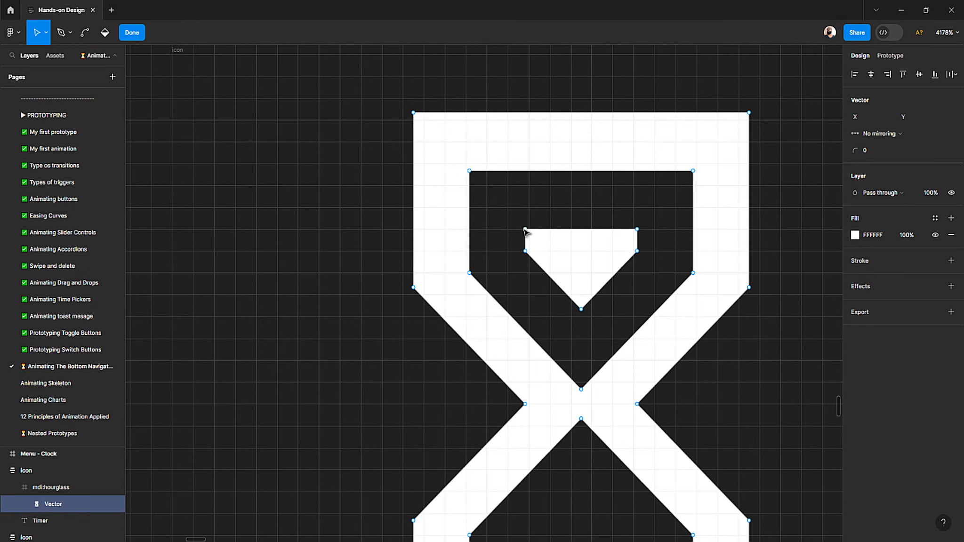
pyautogui.moveTo(517, 218); pyautogui.dragTo(651, 322)
pyautogui.press('Delete')
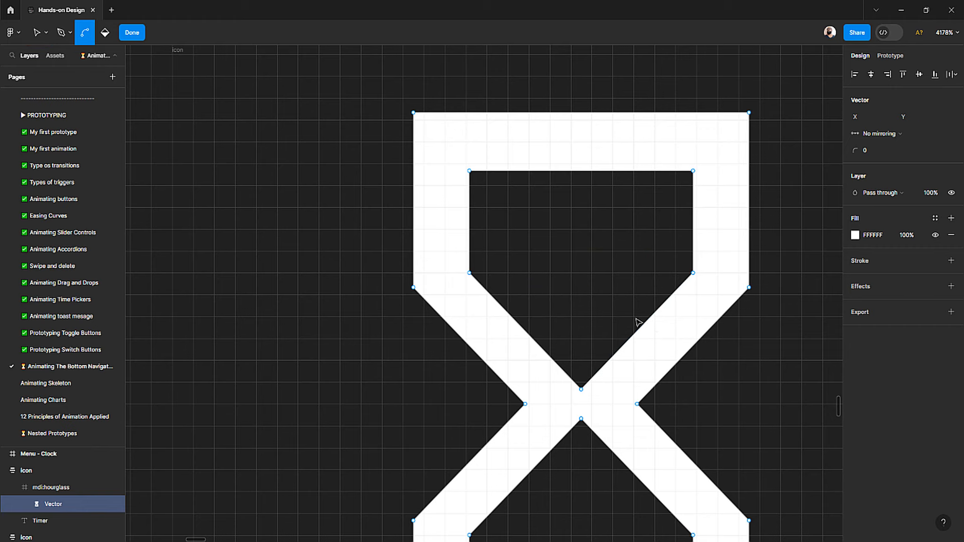
pyautogui.scroll(-10, 513, 298)
pyautogui.scroll(-3, 507, 296)
pyautogui.press('Escape')
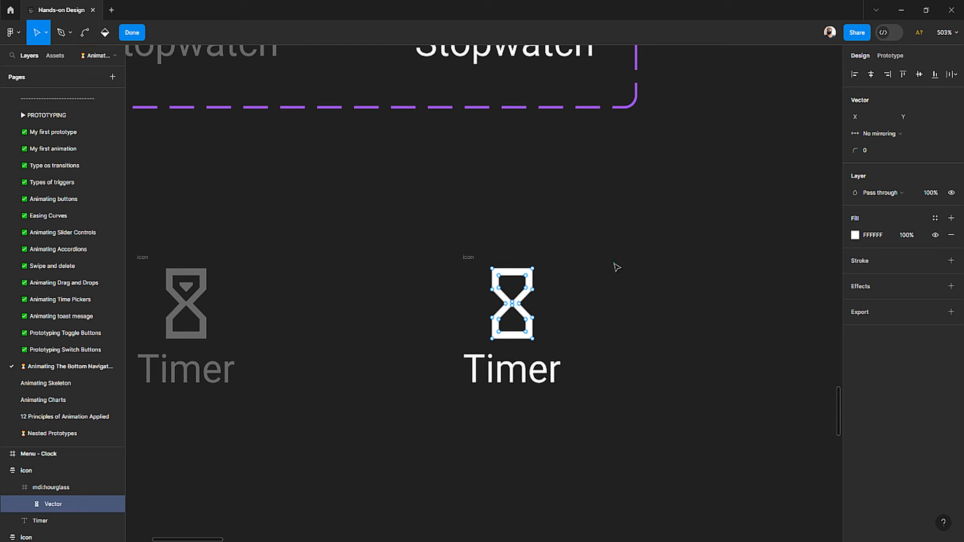
pyautogui.click(616, 267)
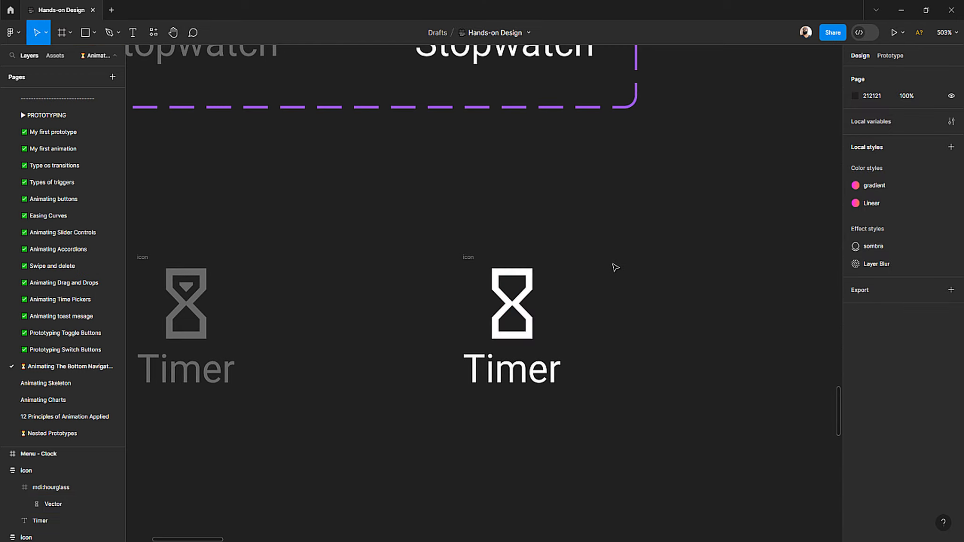
pyautogui.hotkey('ctrl', 'z')
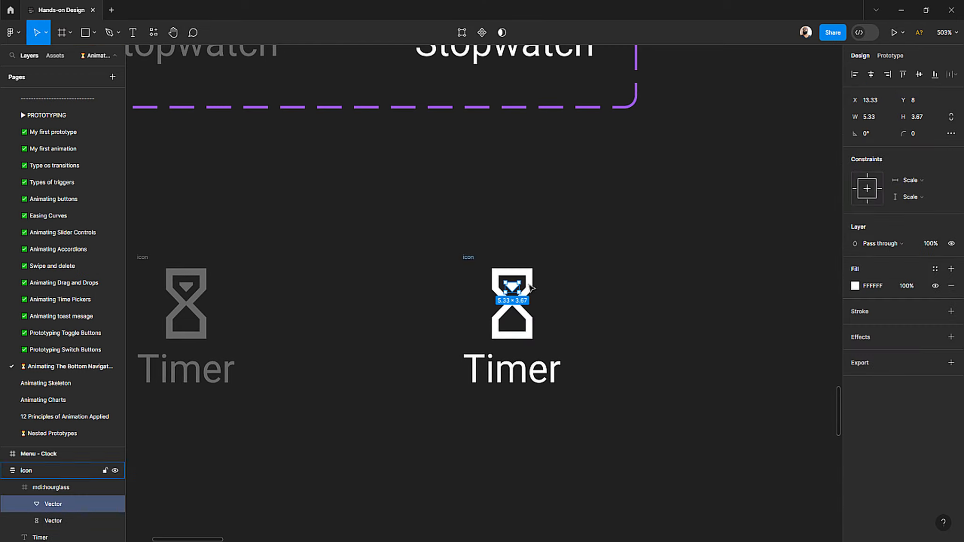
# Step: Rotate the sand triangle 180° and move it down into the hourglass's lower chamber at Y 24.68
pyautogui.scroll(5, 524, 285)
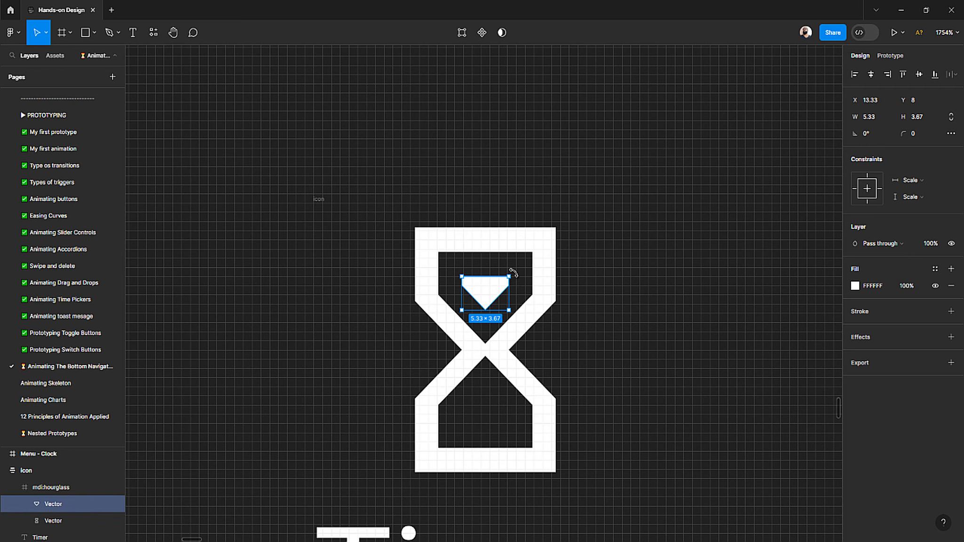
pyautogui.scroll(2, 510, 279)
pyautogui.moveTo(510, 268); pyautogui.dragTo(463, 309)
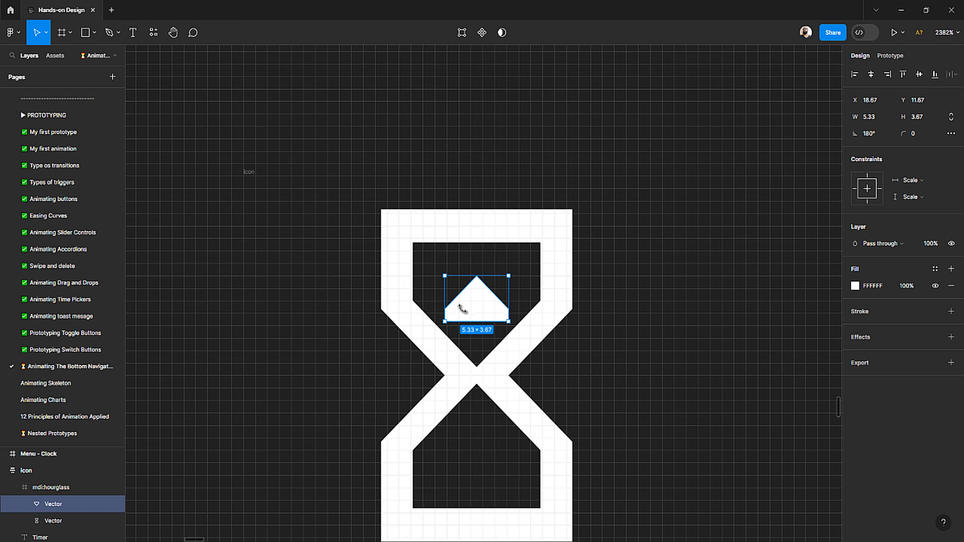
pyautogui.scroll(-1, 464, 314)
pyautogui.moveTo(480, 271); pyautogui.dragTo(494, 430)
pyautogui.scroll(-10, 493, 429)
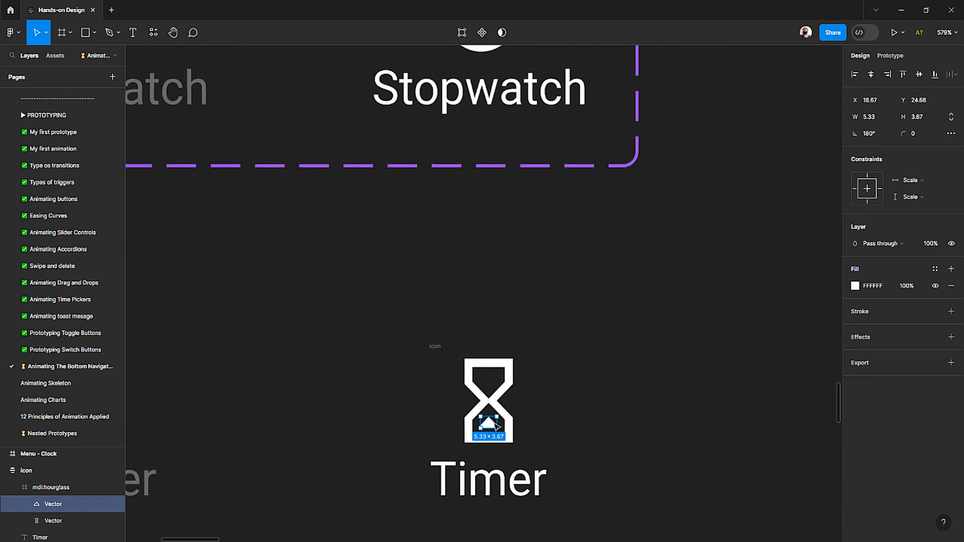
pyautogui.click(527, 358)
pyautogui.scroll(-1, 523, 358)
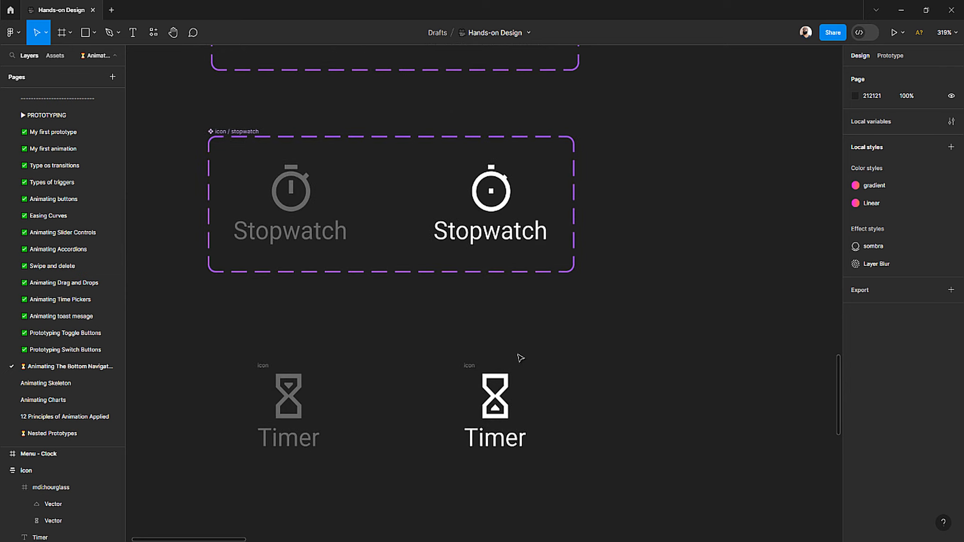
# Step: Convert the bright and the dim Timer icon frames into two separate components
pyautogui.scroll(-3, 472, 346)
pyautogui.moveTo(220, 256); pyautogui.dragTo(639, 486)
pyautogui.click(603, 468)
pyautogui.moveTo(400, 256); pyautogui.dragTo(606, 447)
pyautogui.click(459, 32)
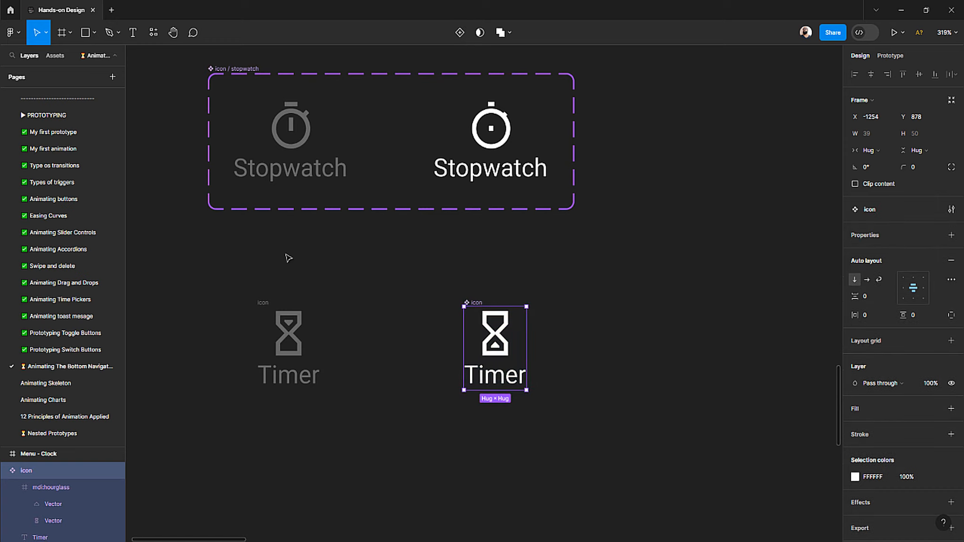
pyautogui.click(210, 261)
pyautogui.moveTo(390, 434); pyautogui.dragTo(405, 442)
pyautogui.click(459, 33)
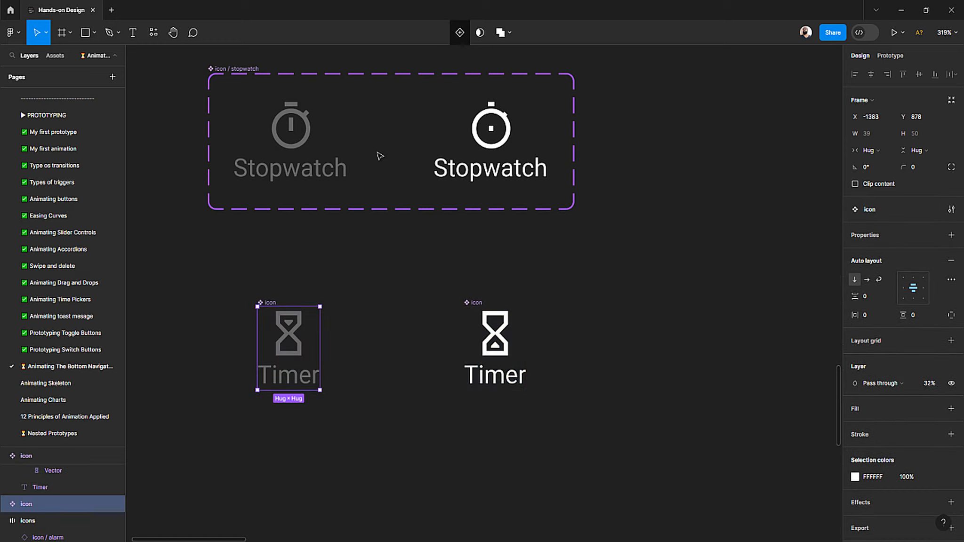
# Step: Combine the two Timer components as variants and rename the component set "icon / timer"
pyautogui.moveTo(211, 253); pyautogui.dragTo(611, 474)
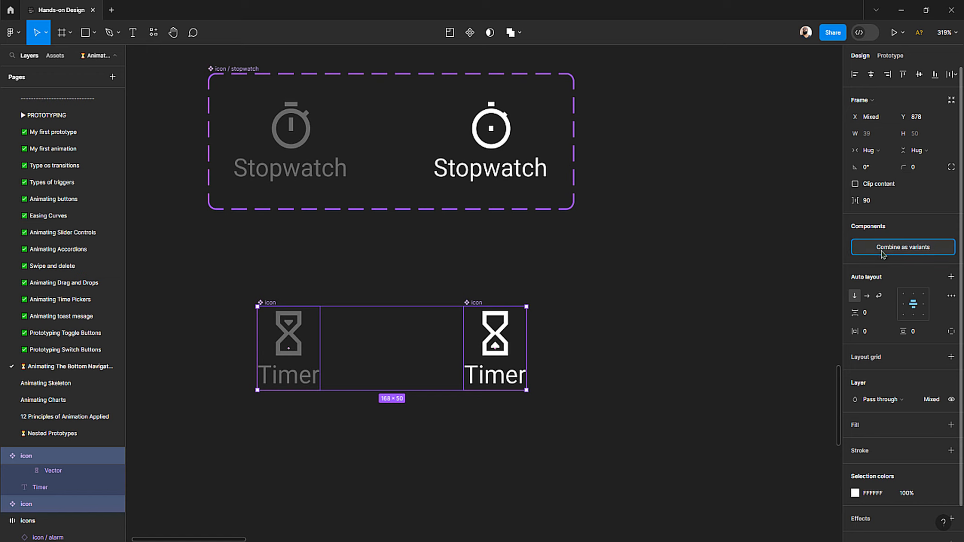
pyautogui.click(882, 250)
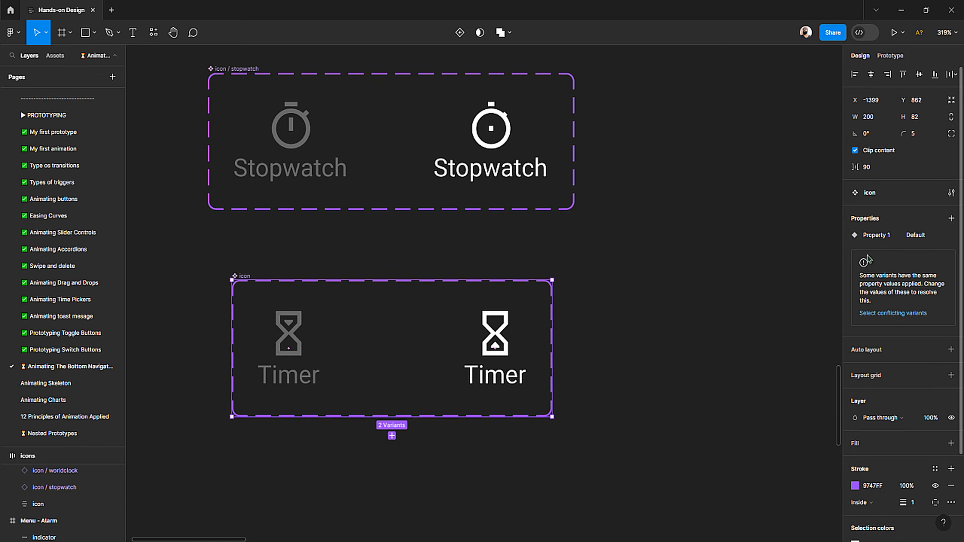
pyautogui.doubleClick(239, 276)
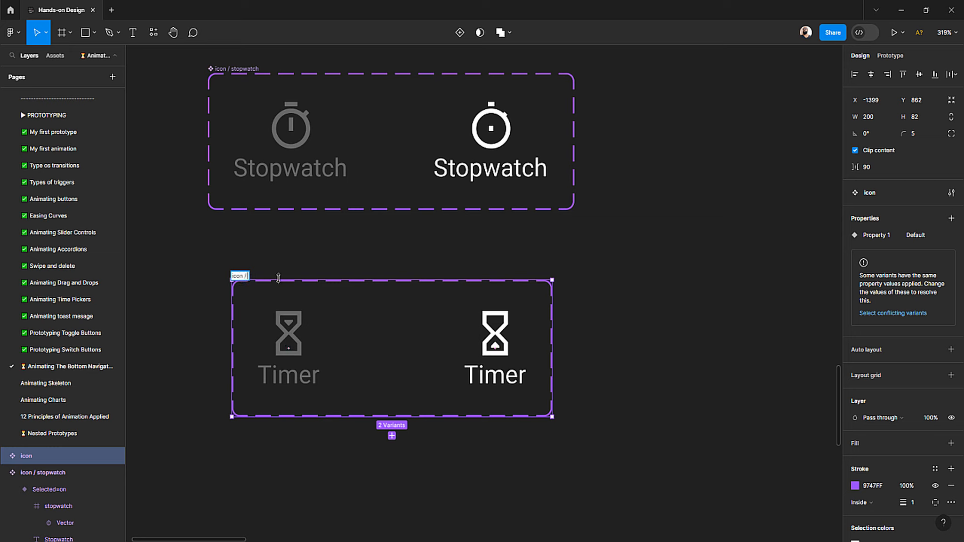
pyautogui.press('Return')
# Step: Rename the variant property of the icon / timer component set to "Selected"
pyautogui.doubleClick(877, 234)
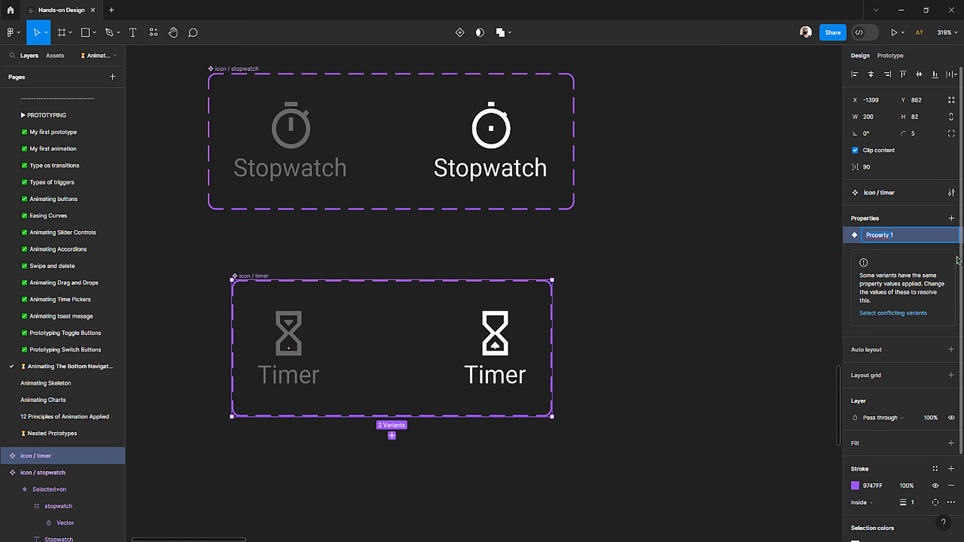
pyautogui.write('Selected')
pyautogui.press('Return')
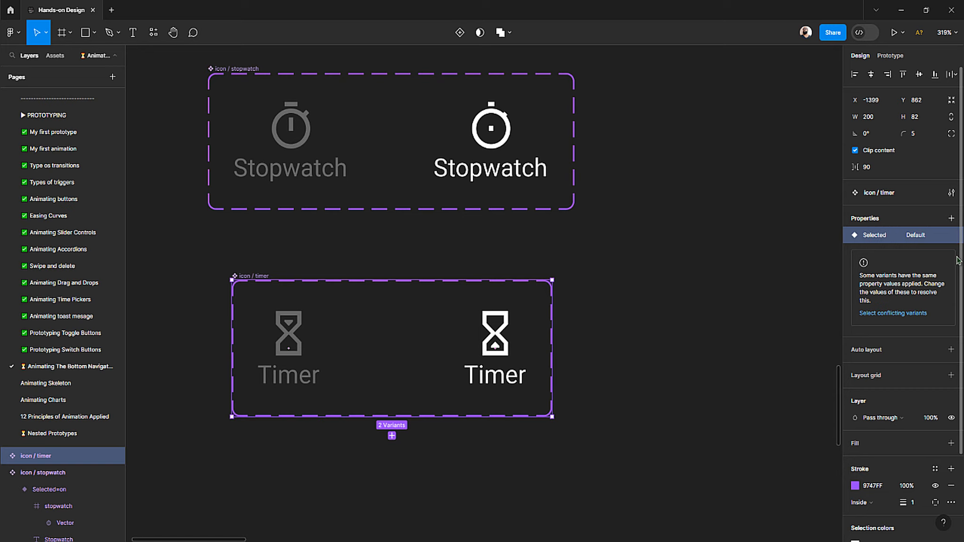
# Step: Set the Selected value to "off" for the dim Timer variant and "on" for the bright one
pyautogui.click(281, 343)
pyautogui.click(922, 272)
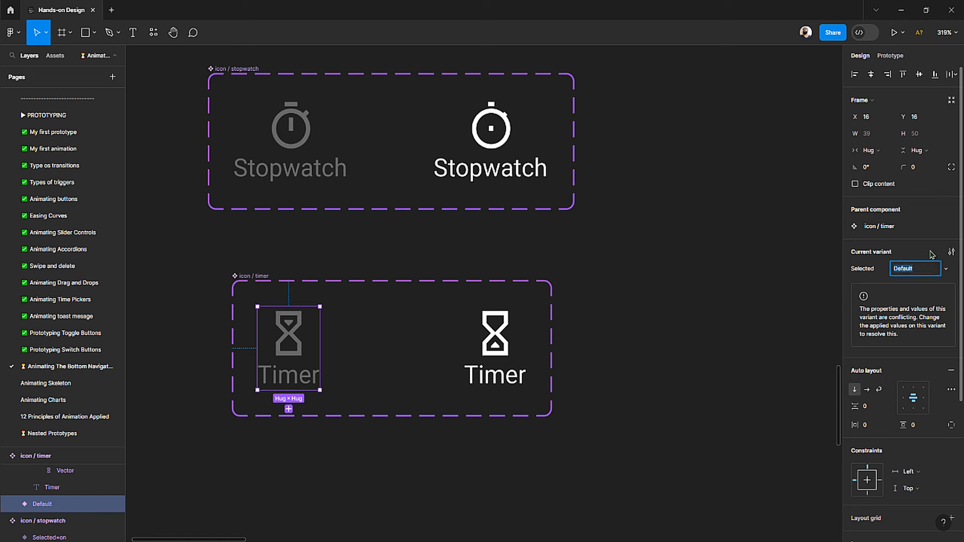
pyautogui.write('off')
pyautogui.press('Return')
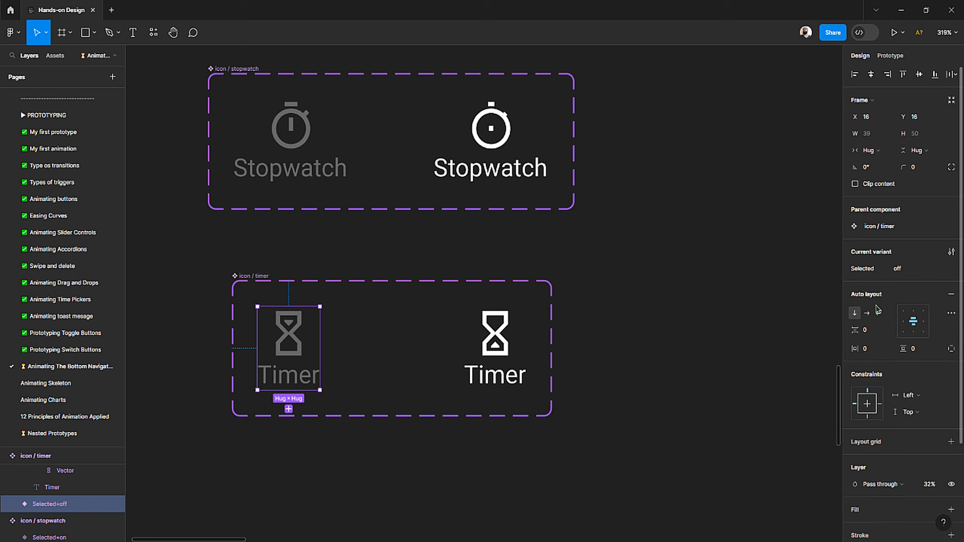
pyautogui.click(495, 345)
pyautogui.click(921, 272)
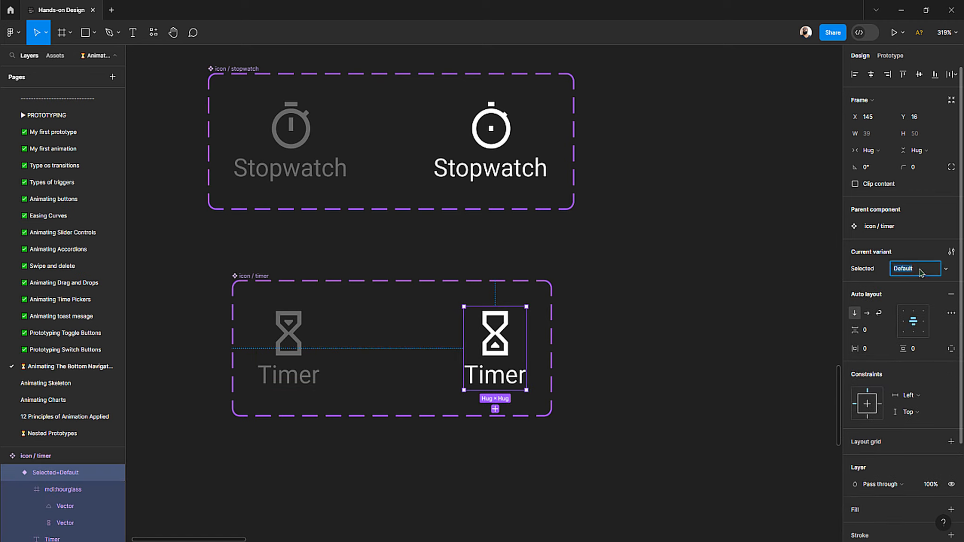
pyautogui.write('on')
pyautogui.press('Return')
pyautogui.click(574, 256)
pyautogui.scroll(-10, 508, 259)
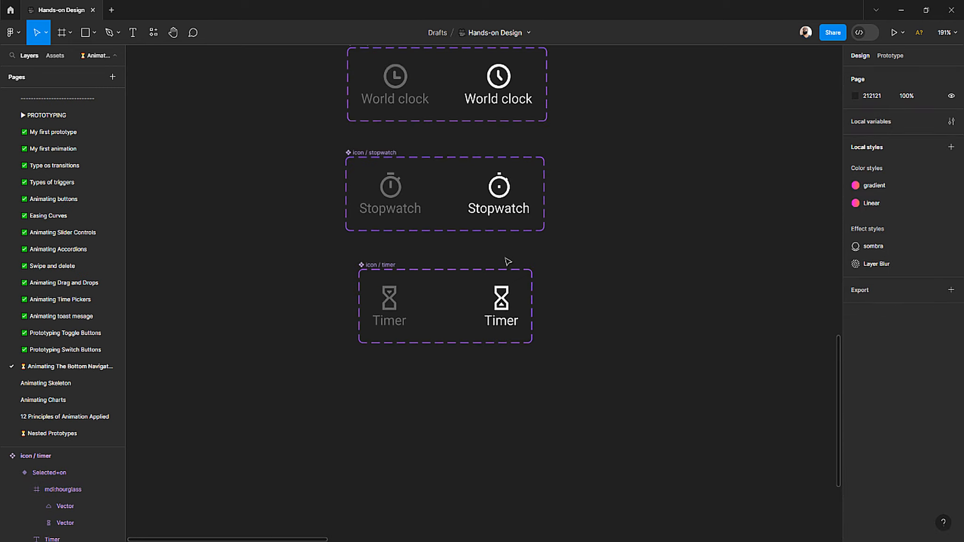
# Step: Place an instance of the bright Timer variant after Stopwatch in the icons row and delete the old dim Timer icon
pyautogui.scroll(5, 512, 268)
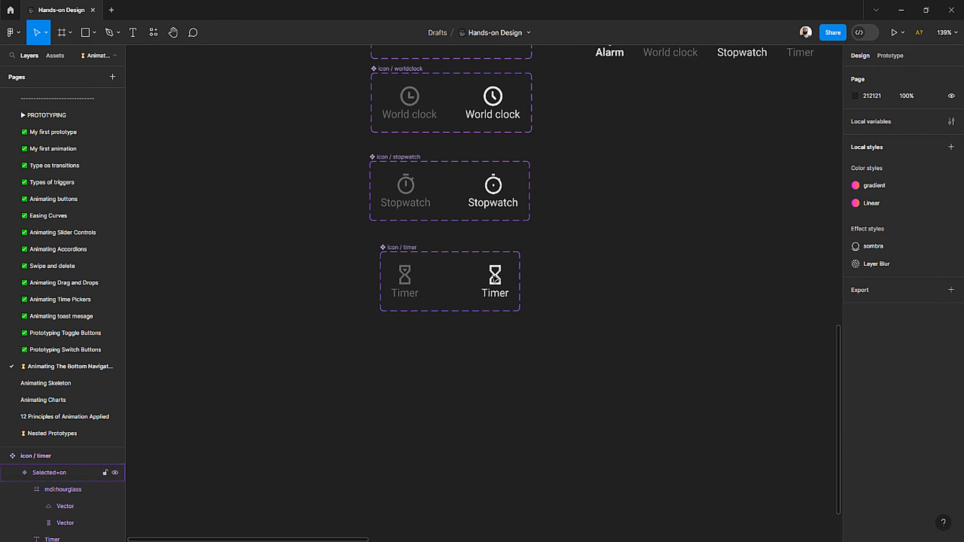
pyautogui.click(497, 279)
pyautogui.moveTo(495, 278); pyautogui.dragTo(683, 118)
pyautogui.scroll(4, 598, 255)
pyautogui.hscroll(3, 602, 268)
pyautogui.click(610, 287)
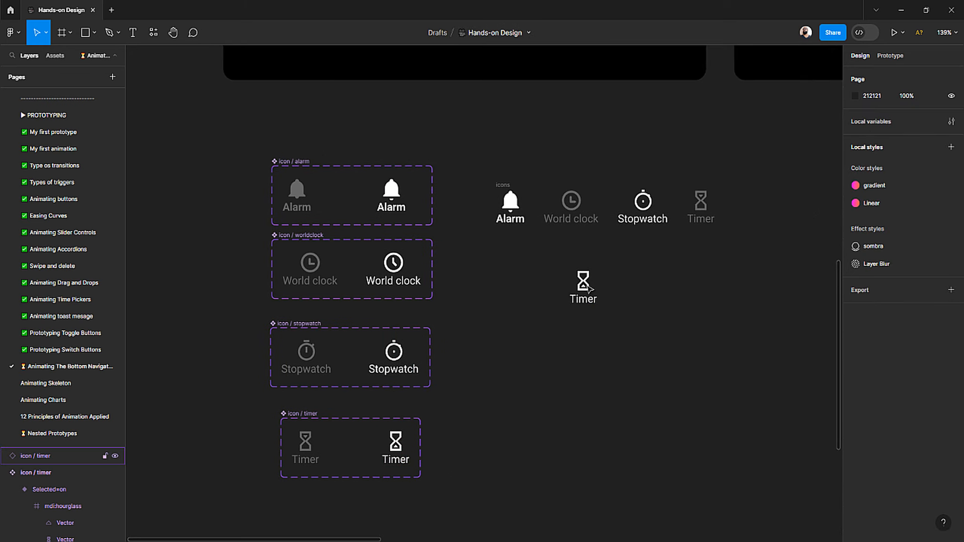
pyautogui.moveTo(588, 288); pyautogui.dragTo(680, 215)
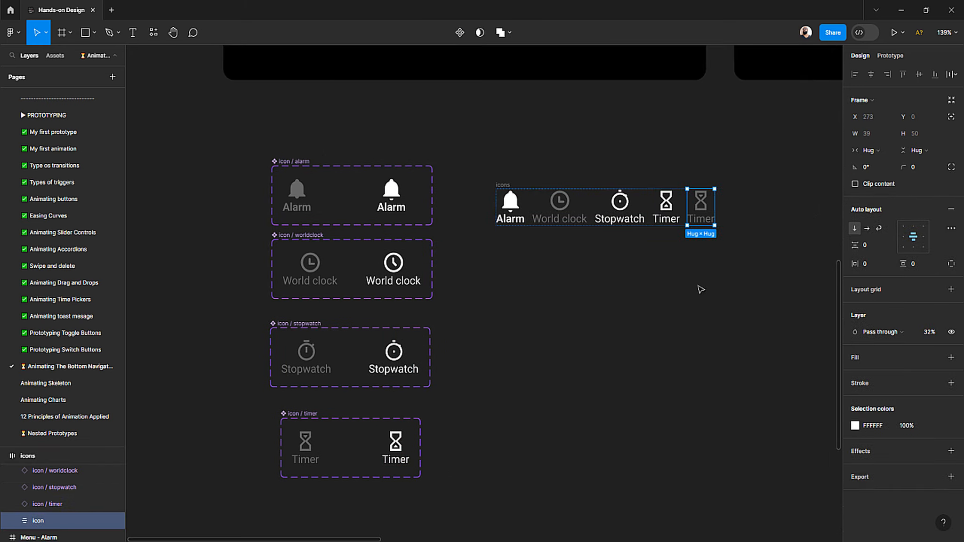
pyautogui.press('Delete')
pyautogui.scroll(2, 688, 275)
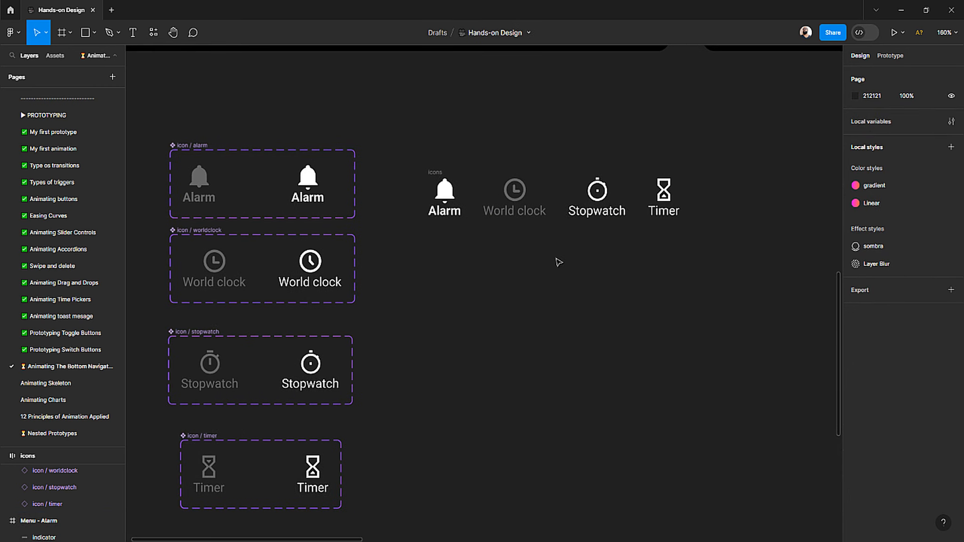
pyautogui.click(595, 200)
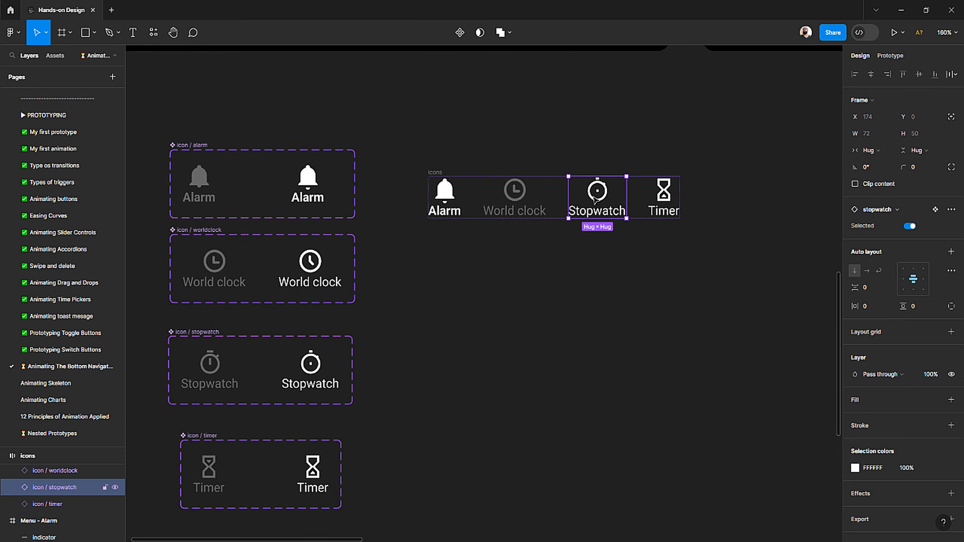
pyautogui.keyDown('shift'); pyautogui.click(658, 199); pyautogui.keyUp('shift')
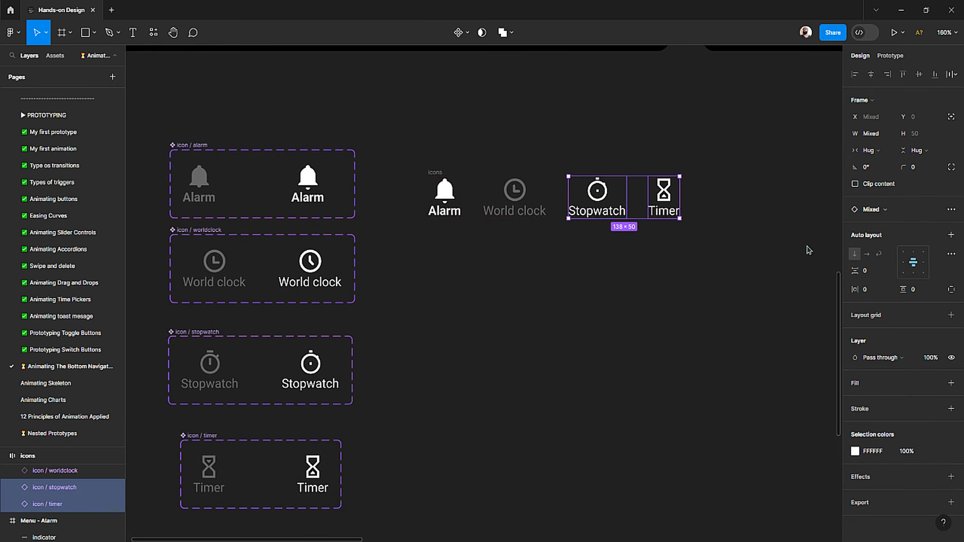
pyautogui.click(705, 274)
# Step: Test the Timer instance in the icons row by switching its Selected property off and on again
pyautogui.click(666, 203)
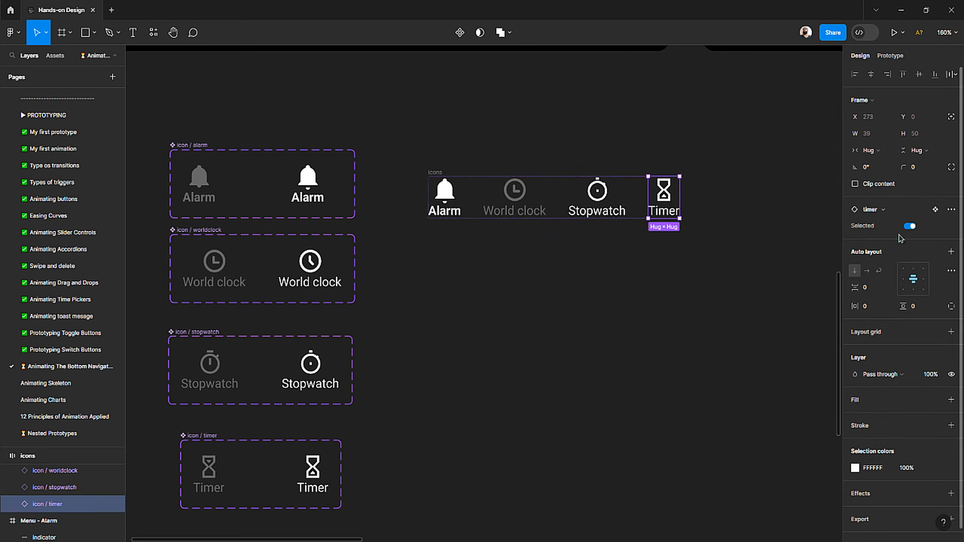
pyautogui.click(908, 227)
pyautogui.click(908, 226)
# Step: Switch off the Selected property of the Stopwatch and Timer instances in the icons row
pyautogui.click(615, 205)
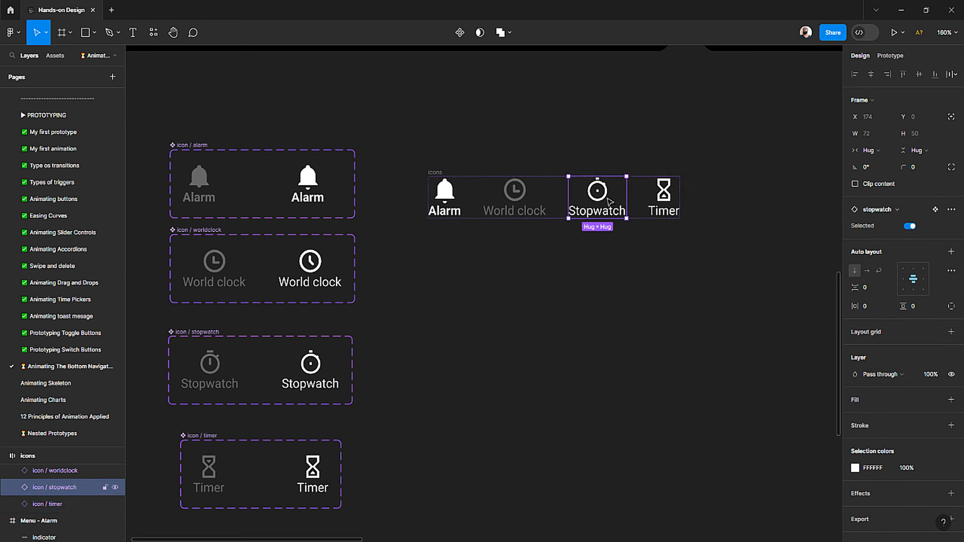
pyautogui.click(910, 226)
pyautogui.click(743, 246)
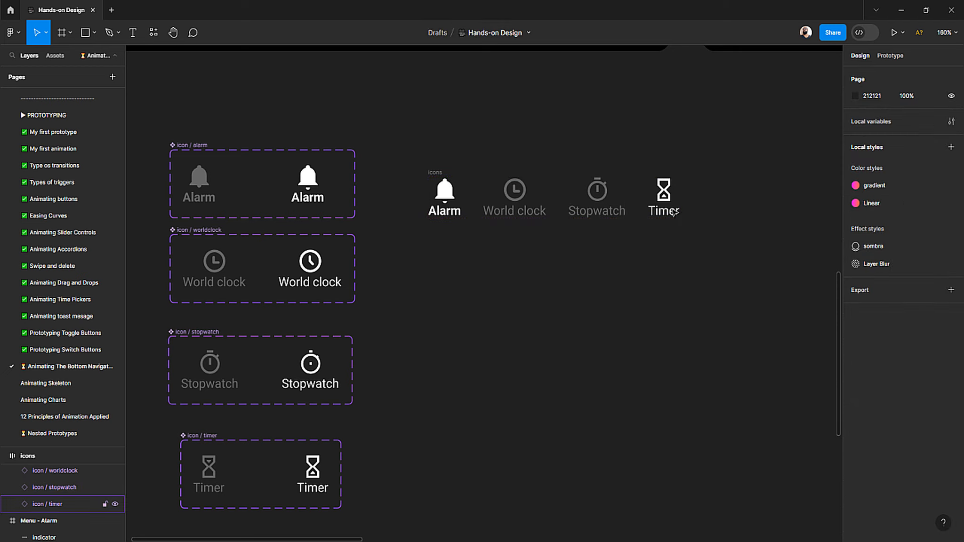
pyautogui.click(664, 202)
pyautogui.click(909, 226)
pyautogui.click(752, 235)
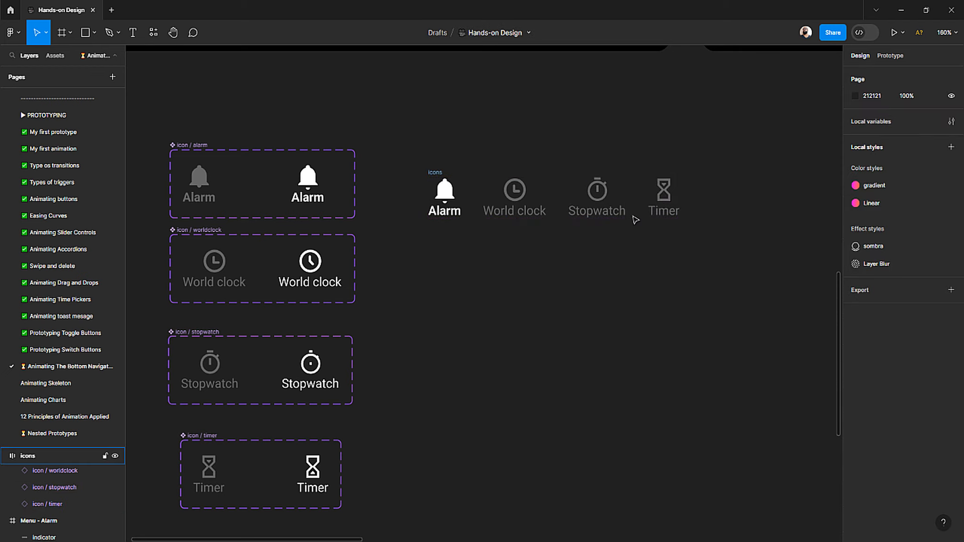
# Step: Check the Selected property of each of the four icon instances in the icons row
pyautogui.click(602, 206)
pyautogui.click(520, 203)
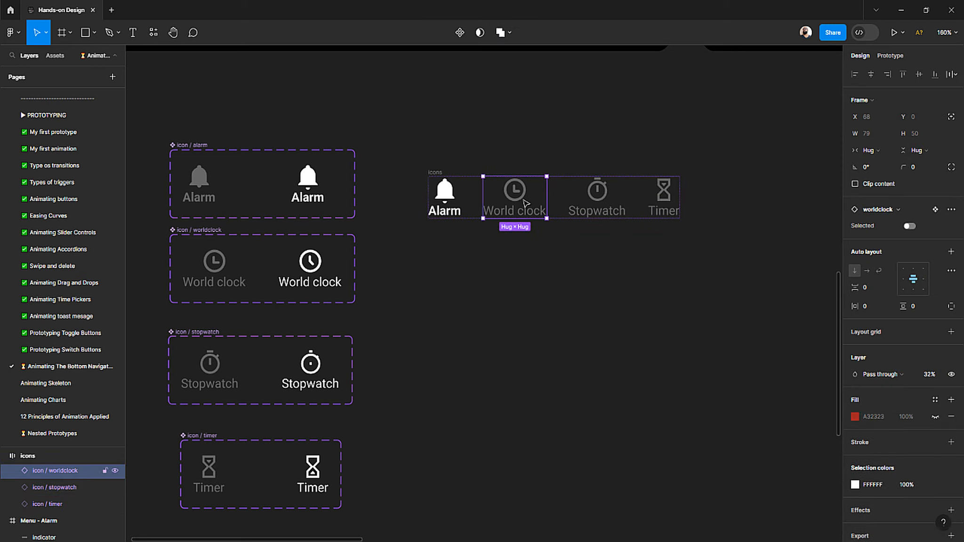
pyautogui.keyDown('shift'); pyautogui.click(594, 202); pyautogui.keyUp('shift')
pyautogui.keyDown('shift'); pyautogui.click(663, 201); pyautogui.keyUp('shift')
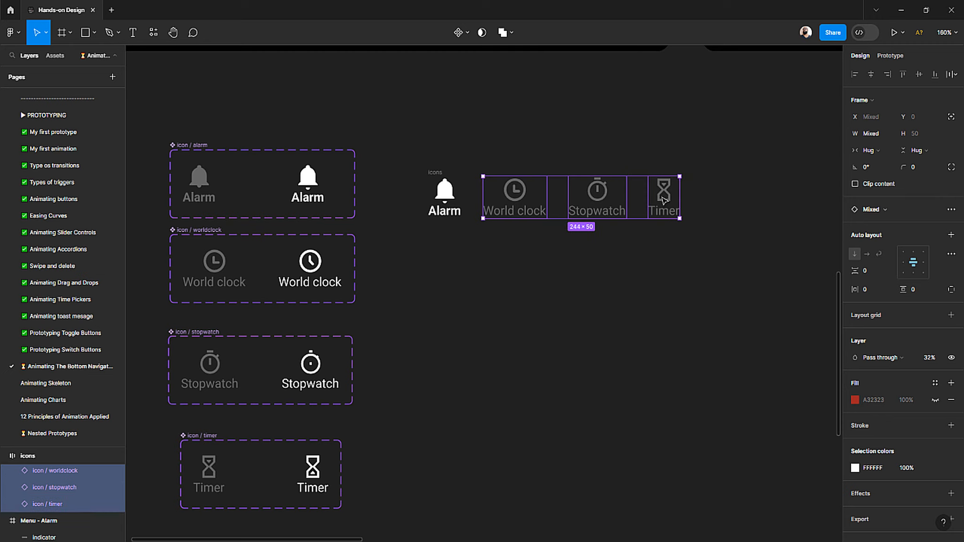
pyautogui.click(634, 245)
pyautogui.click(661, 203)
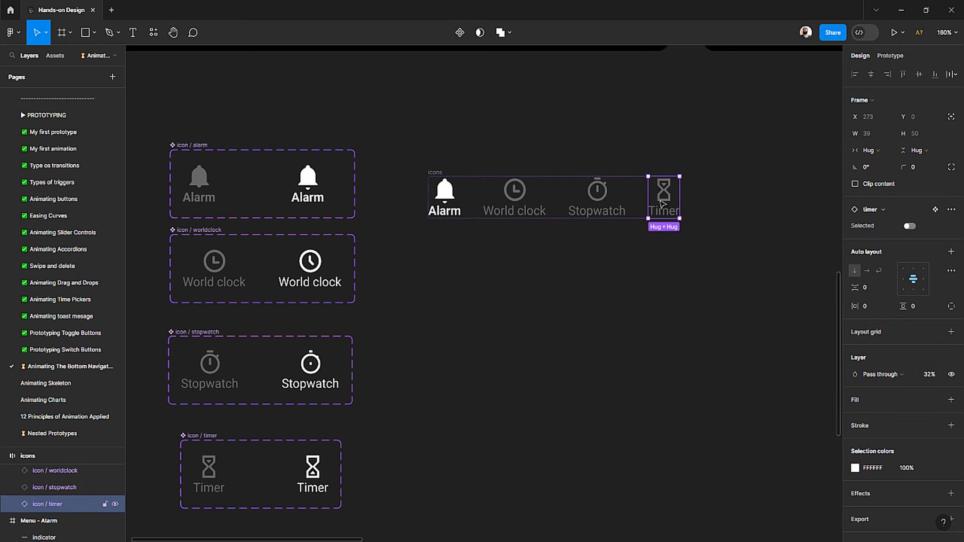
pyautogui.click(600, 205)
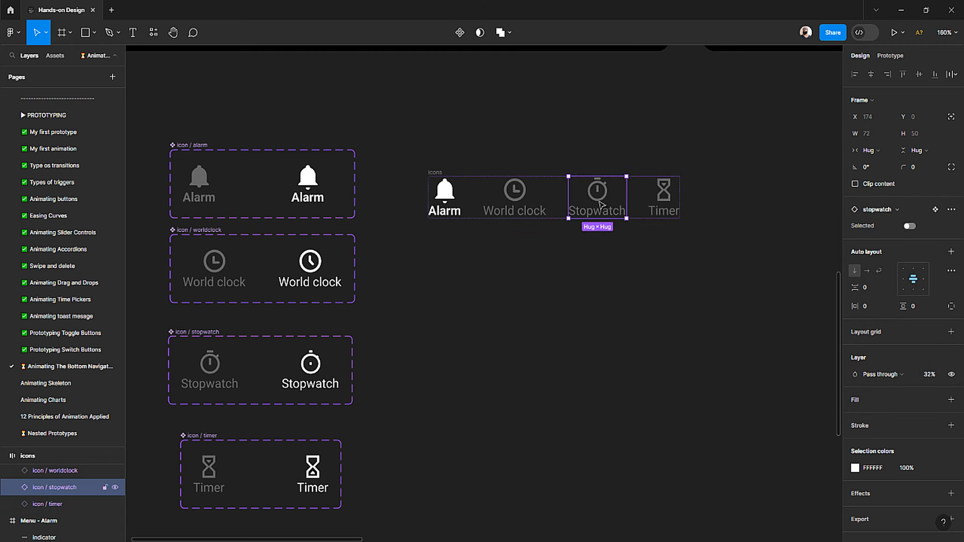
pyautogui.click(524, 204)
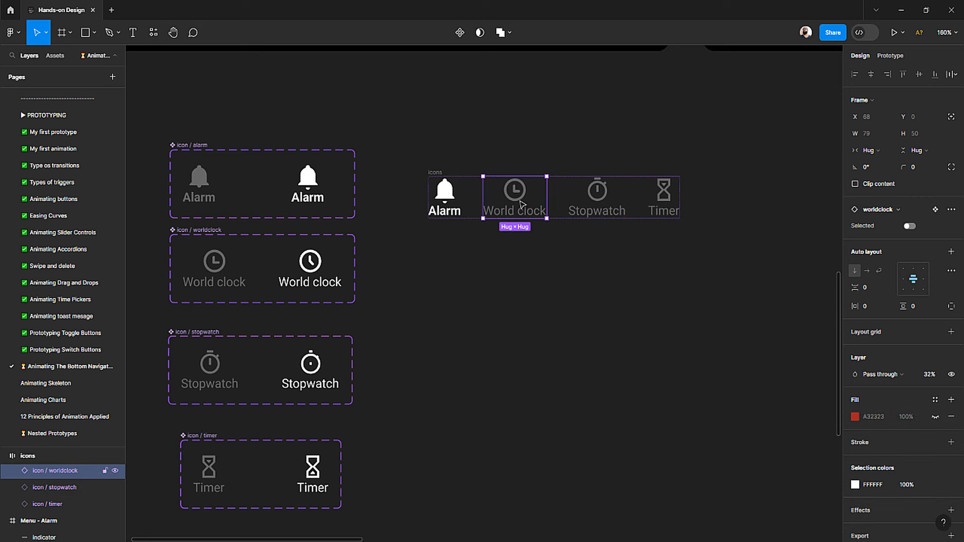
pyautogui.click(446, 194)
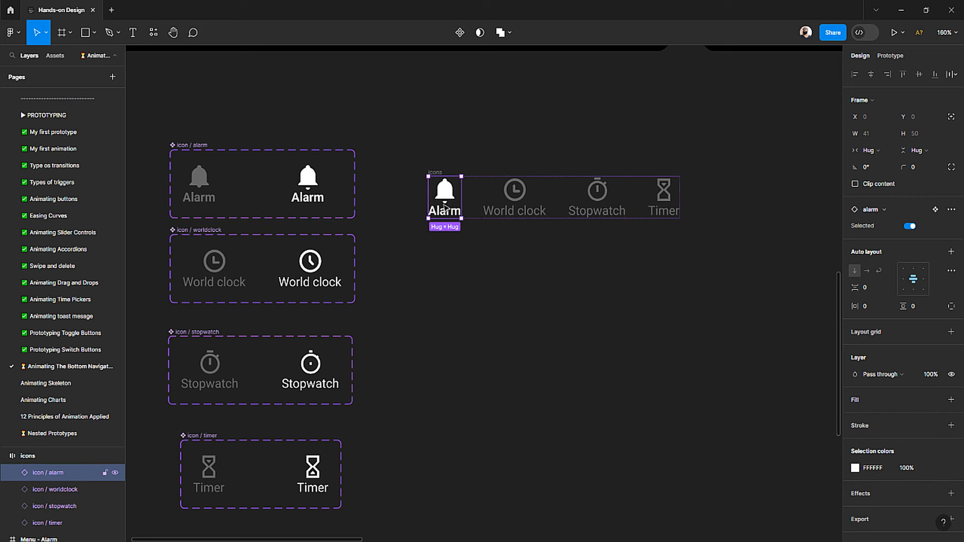
pyautogui.click(477, 209)
# Step: Test the World clock, Stopwatch and Timer instances in the icons row by switching their Selected property on and off again
pyautogui.click(511, 198)
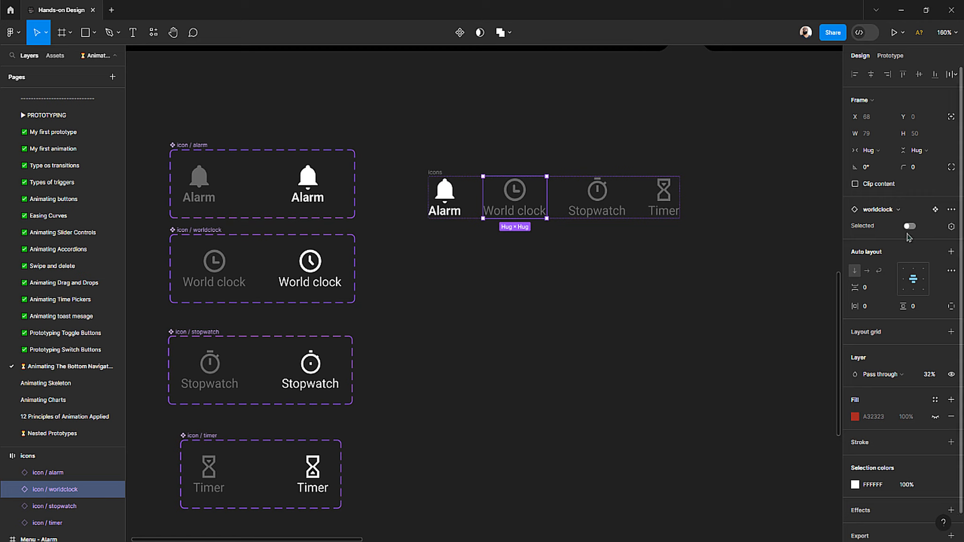
pyautogui.click(909, 226)
pyautogui.click(909, 226)
pyautogui.click(571, 204)
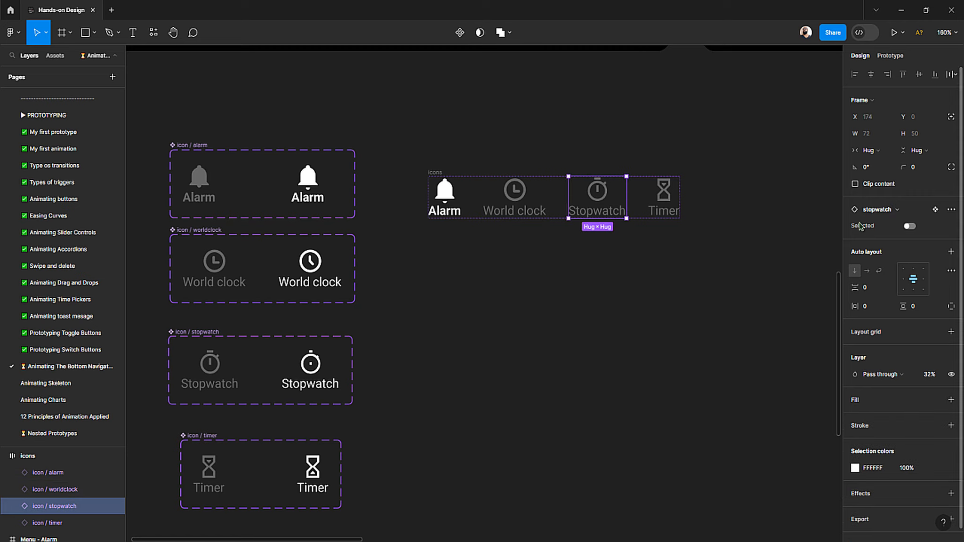
pyautogui.click(909, 226)
pyautogui.click(909, 226)
pyautogui.click(662, 198)
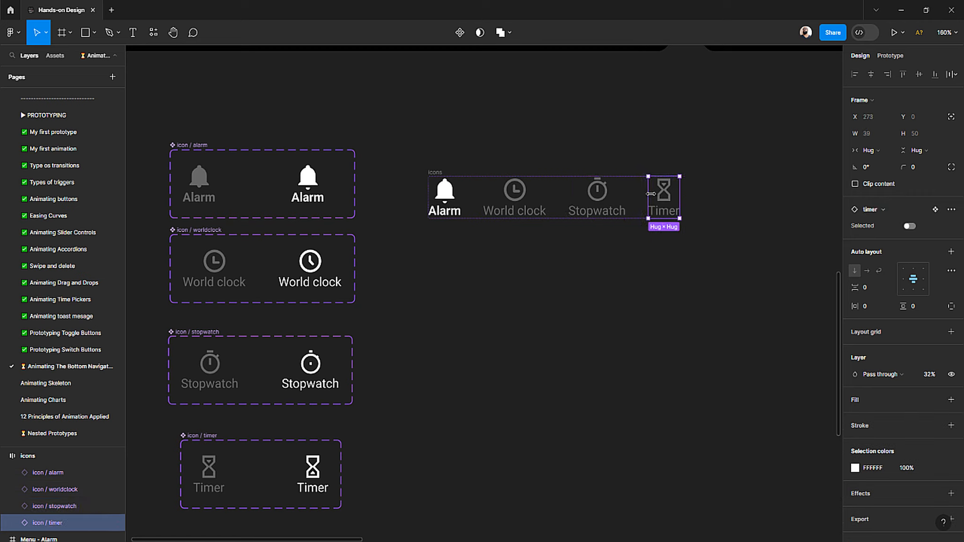
pyautogui.click(909, 226)
pyautogui.click(910, 226)
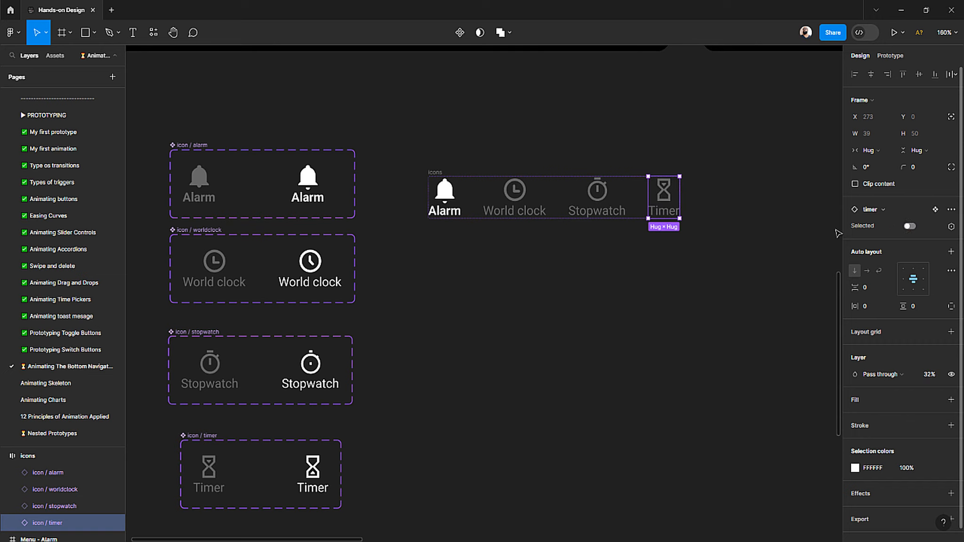
pyautogui.click(585, 245)
# Step: Examine the finished icon sets and the four-row icons set in the Components frame as a reference
pyautogui.scroll(-5, 589, 240)
pyautogui.scroll(3, 555, 253)
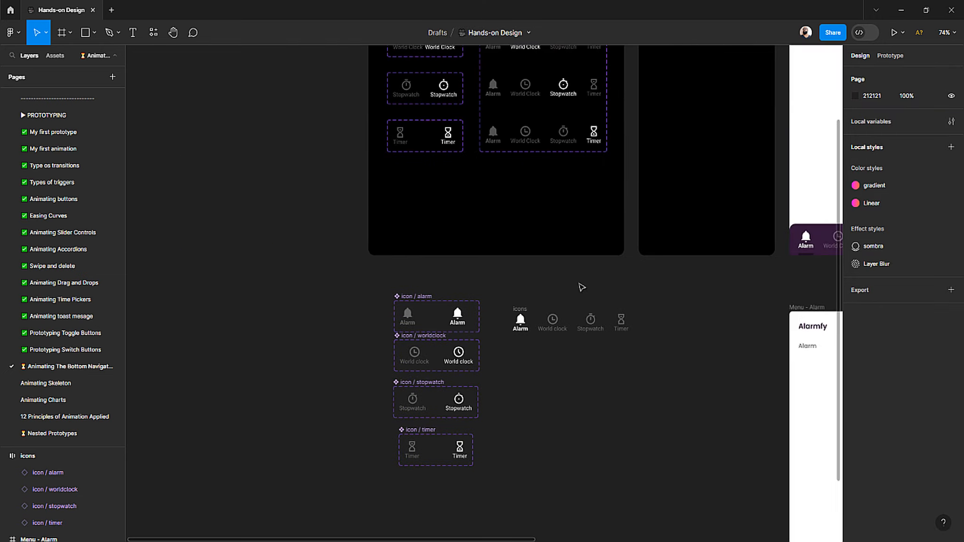
pyautogui.scroll(2, 574, 282)
pyautogui.scroll(2, 513, 285)
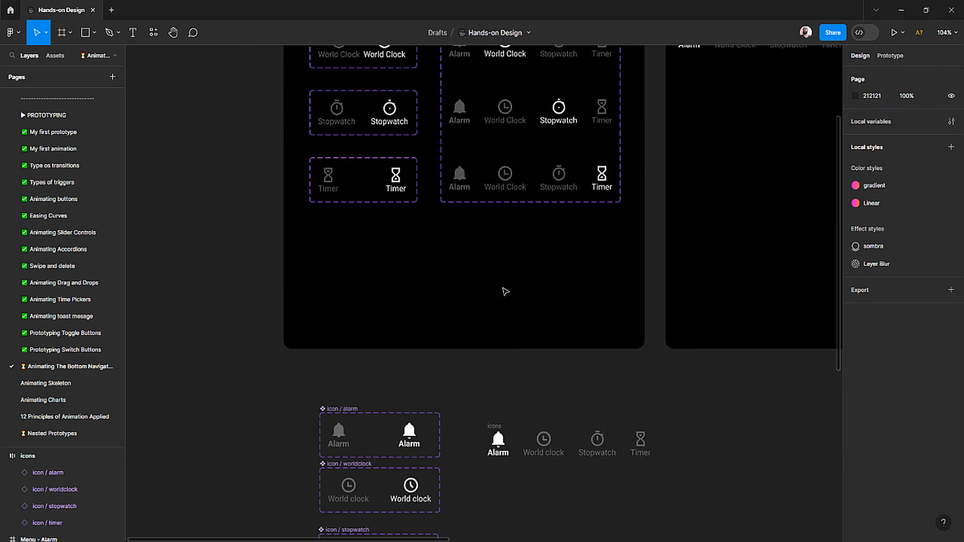
pyautogui.scroll(5, 503, 288)
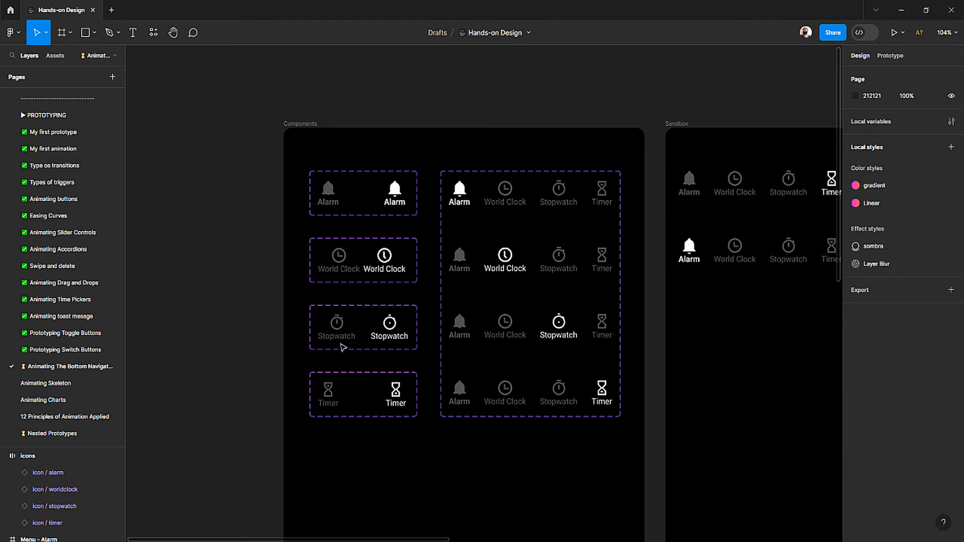
pyautogui.hscroll(2, 511, 227)
pyautogui.scroll(2, 464, 203)
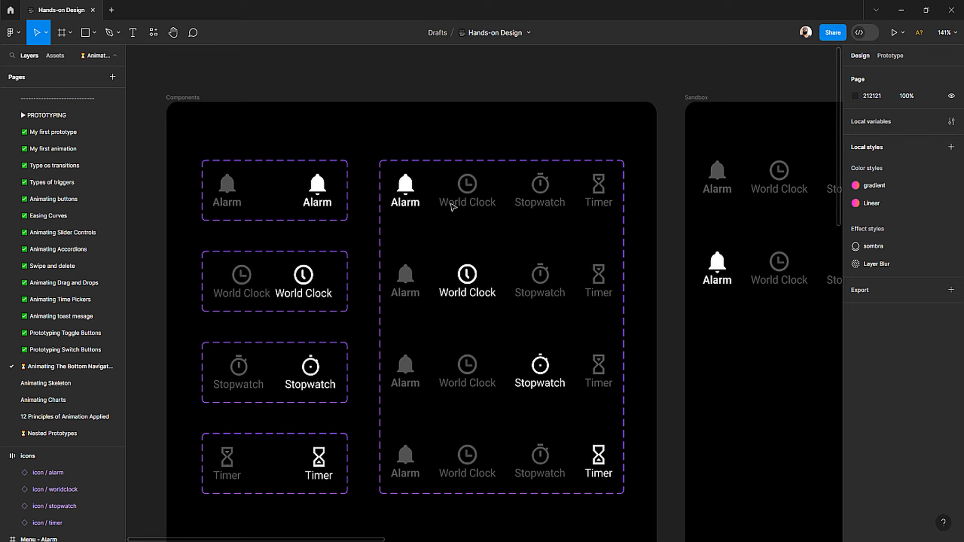
pyautogui.scroll(-5, 445, 241)
pyautogui.scroll(-5, 501, 271)
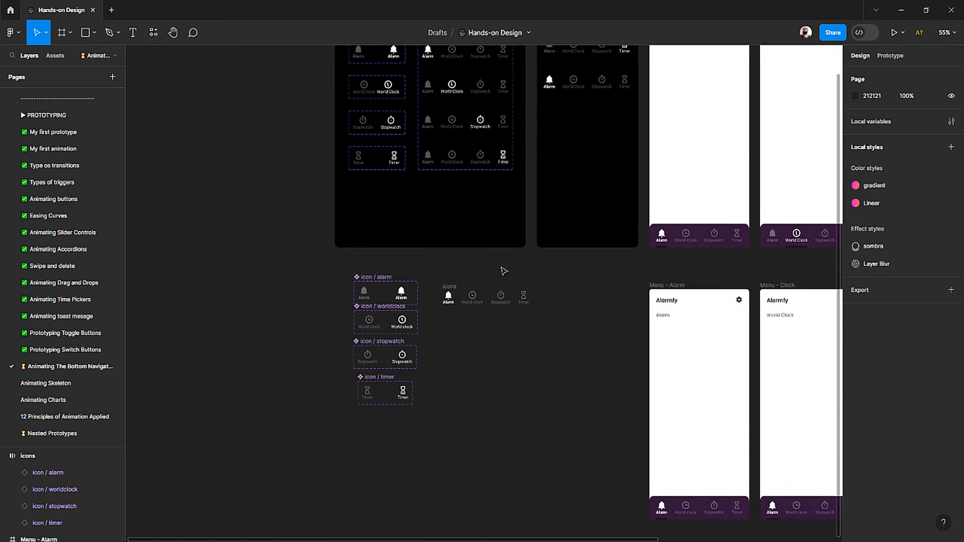
pyautogui.scroll(4, 464, 241)
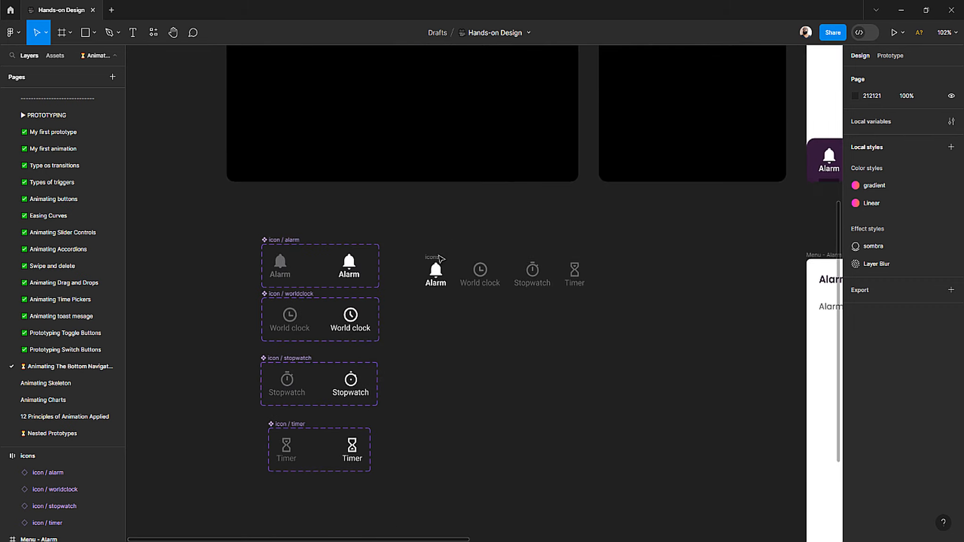
# Step: Move the icons row to X -1058, Y 532, level with the Alarm component set
pyautogui.moveTo(440, 258); pyautogui.dragTo(454, 252)
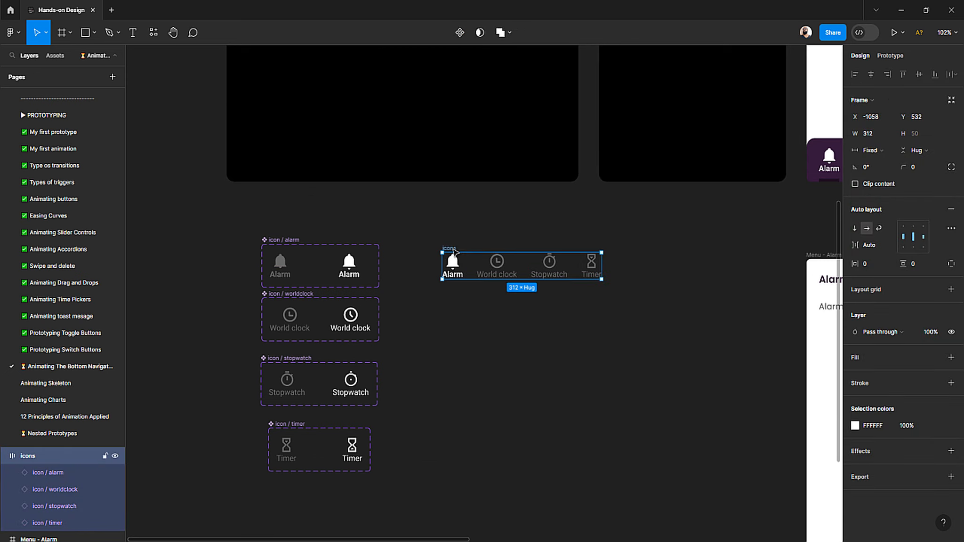
pyautogui.scroll(5, 455, 252)
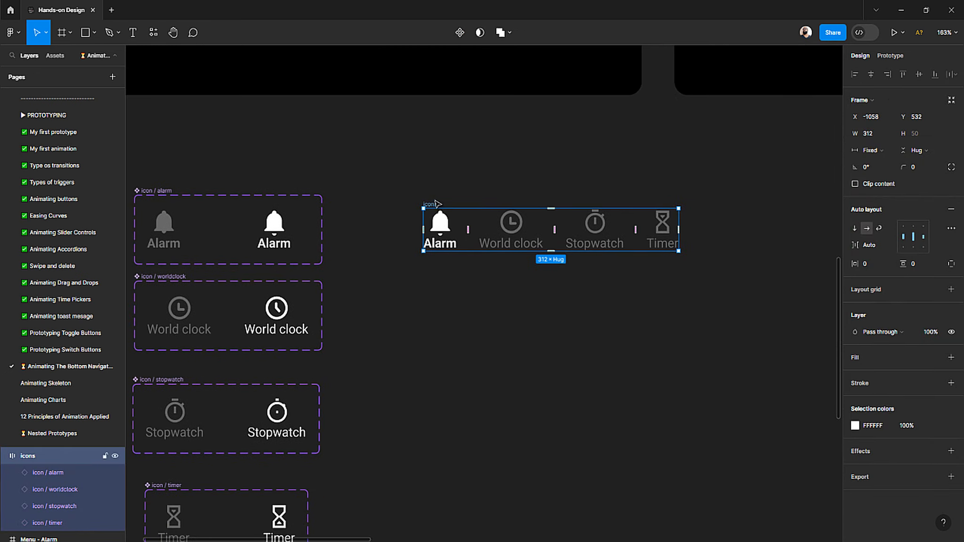
pyautogui.scroll(-1, 436, 203)
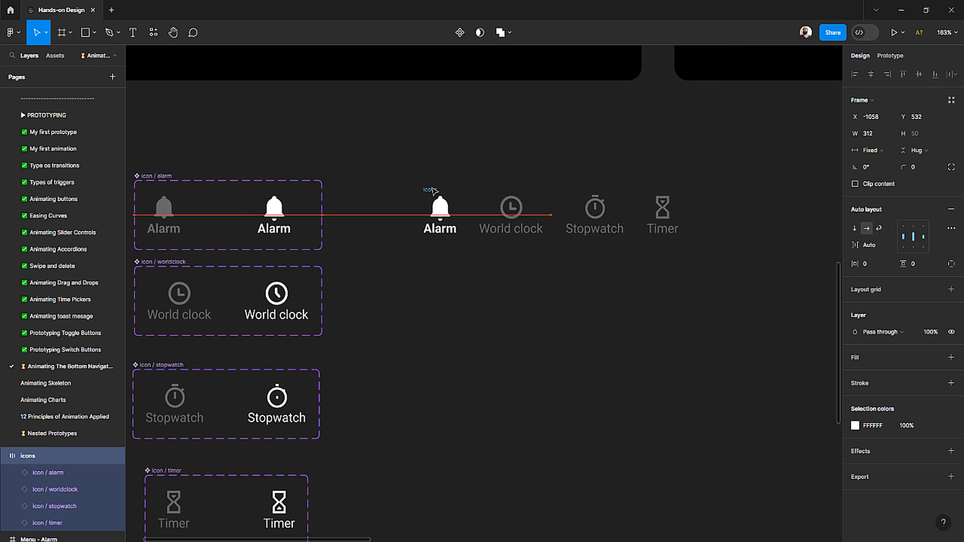
pyautogui.click(423, 275)
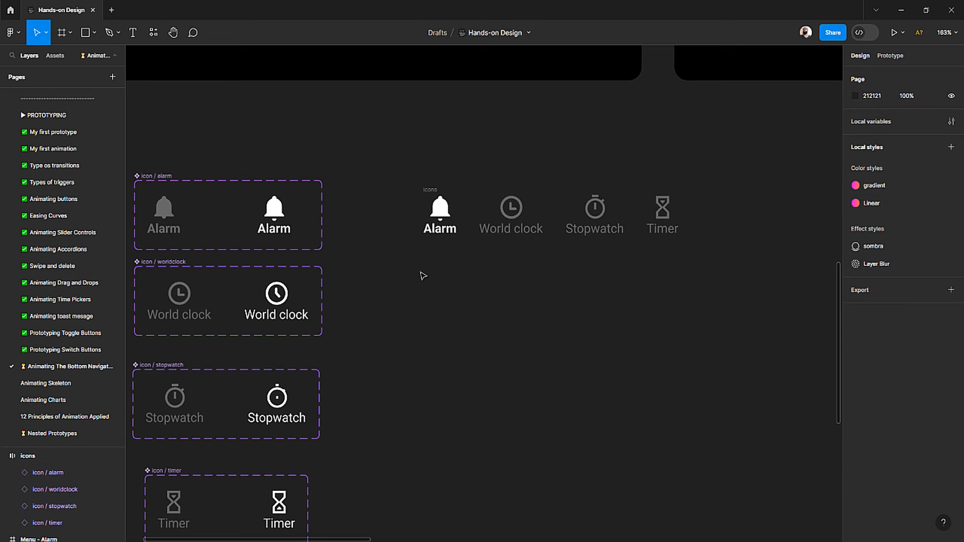
# Step: Duplicate the icons row straight down three times at 90 px intervals to make a stack of four rows
pyautogui.click(432, 190)
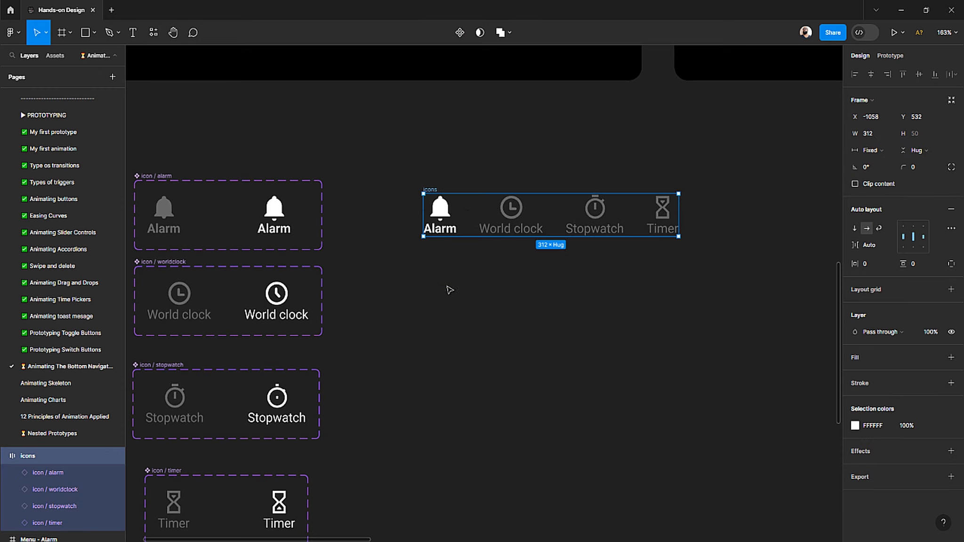
pyautogui.click(441, 287)
pyautogui.moveTo(437, 191); pyautogui.dragTo(451, 269)
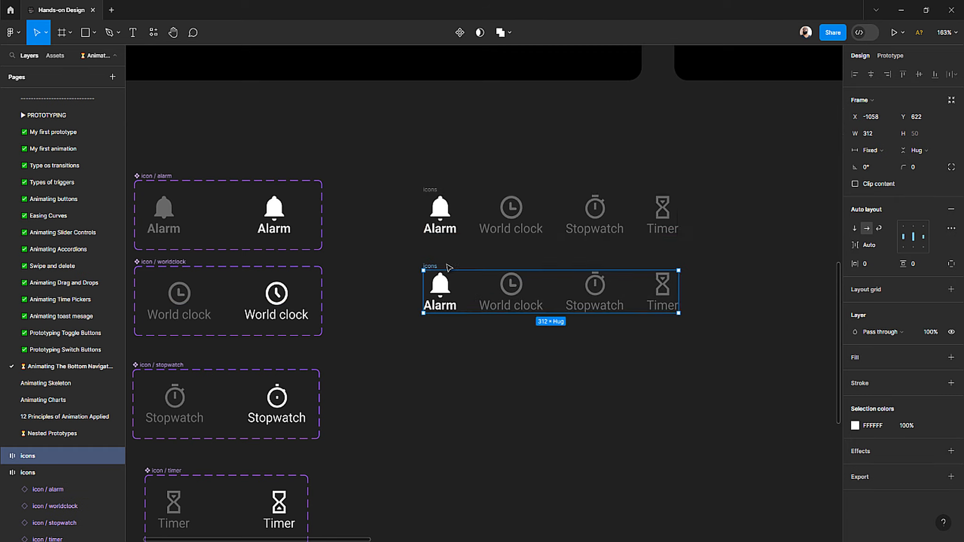
pyautogui.hotkey('ctrl', 'd')
pyautogui.hotkey('ctrl', 'd')
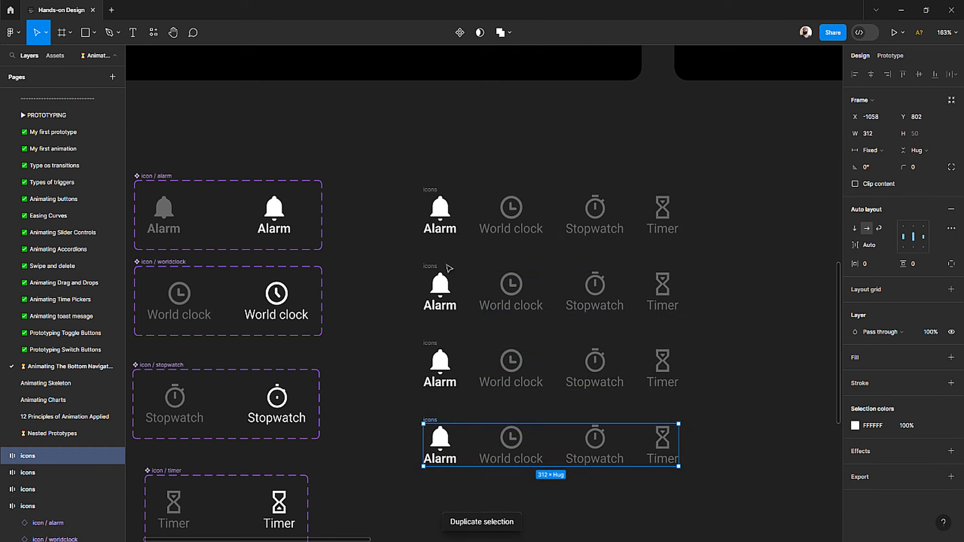
# Step: In the second icons row, switch Selected on for World clock and off for Alarm
pyautogui.scroll(-2, 499, 278)
pyautogui.doubleClick(510, 265)
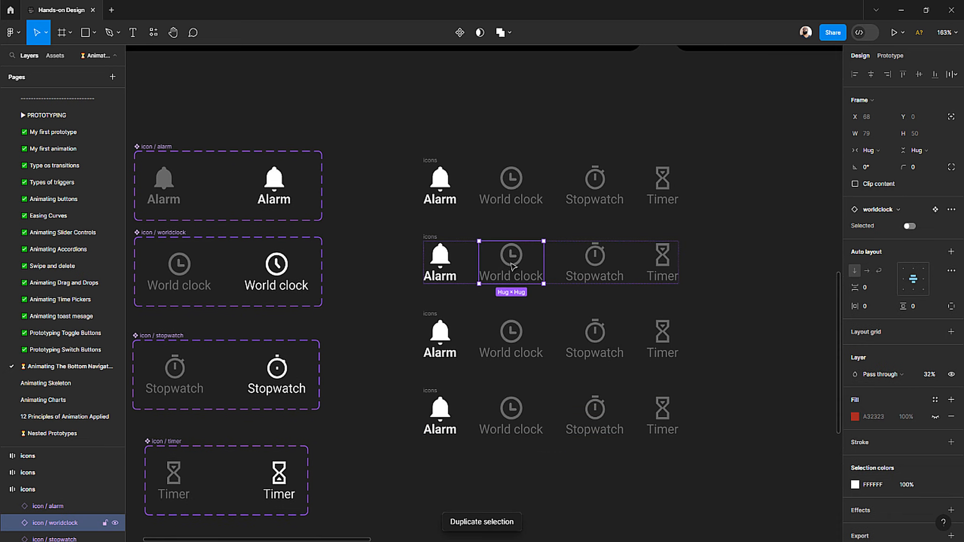
pyautogui.click(909, 226)
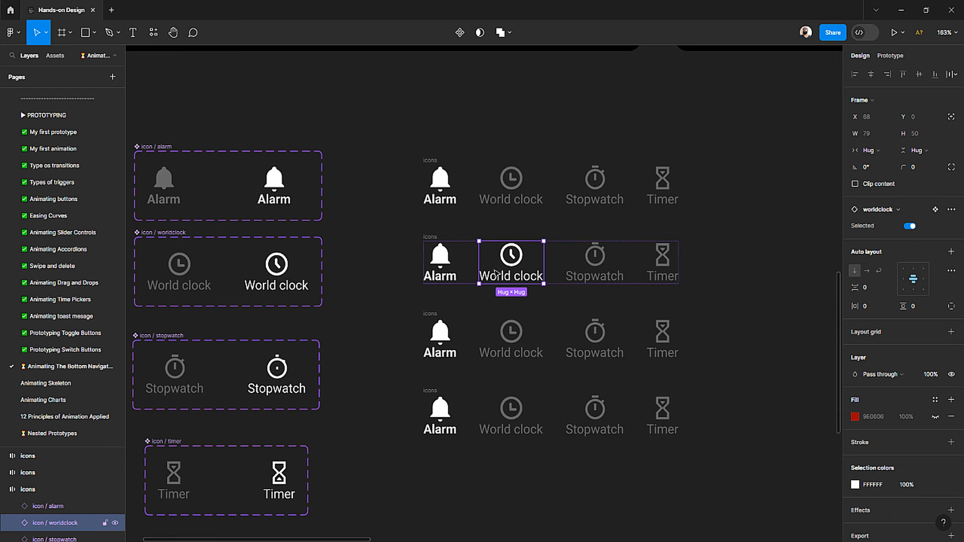
pyautogui.click(446, 268)
pyautogui.click(909, 226)
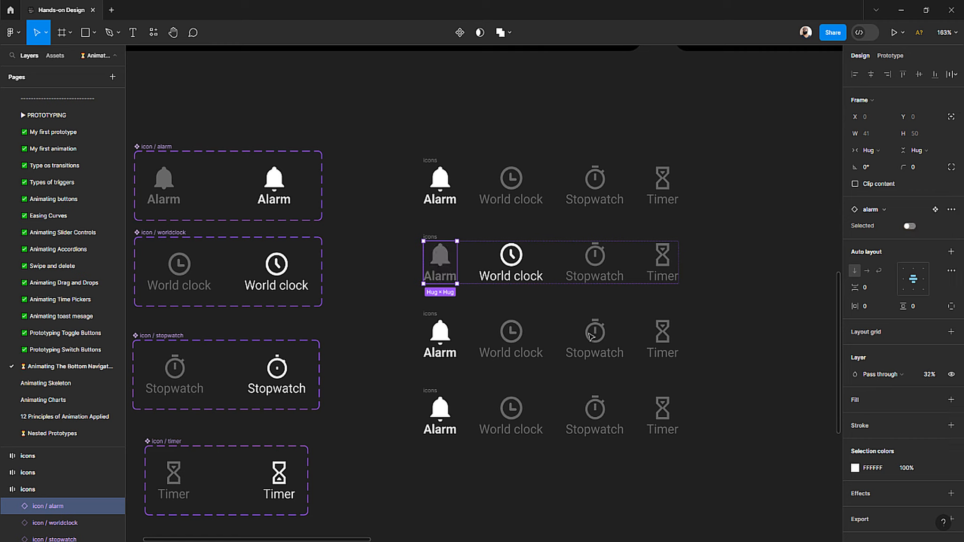
# Step: In the third icons row, switch Selected on for Stopwatch and off for Alarm
pyautogui.doubleClick(598, 339)
pyautogui.click(909, 225)
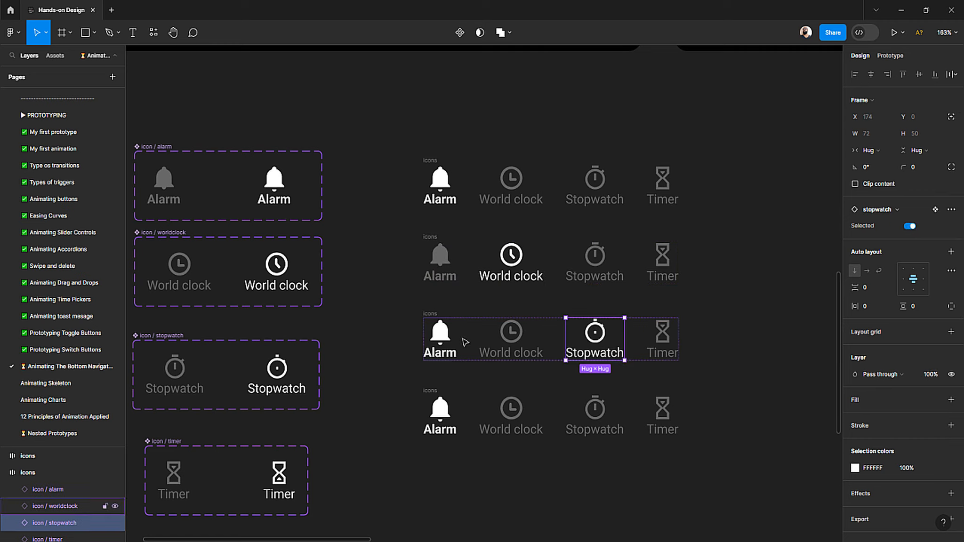
pyautogui.click(448, 347)
pyautogui.click(909, 226)
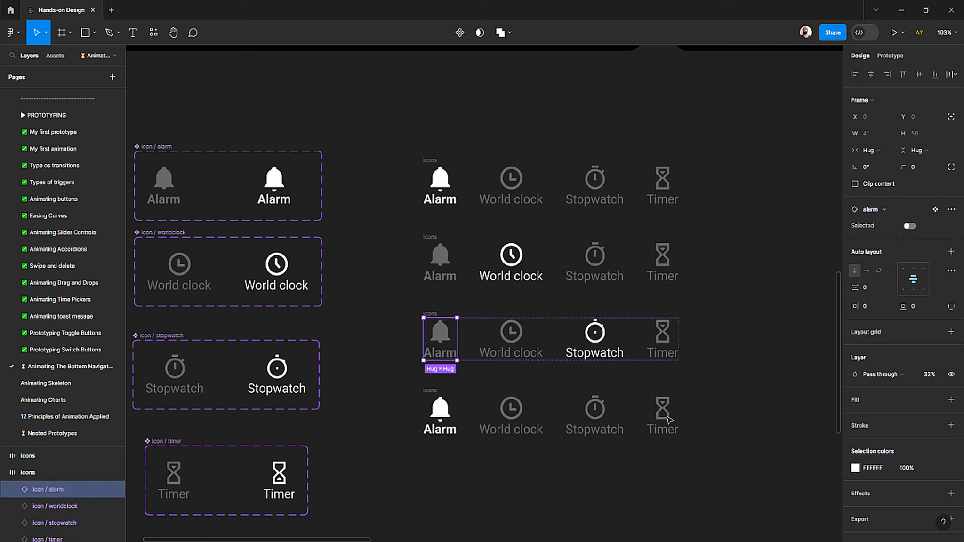
# Step: In the fourth icons row, switch Selected on for Timer and off for Alarm
pyautogui.doubleClick(663, 419)
pyautogui.click(909, 226)
pyautogui.click(442, 410)
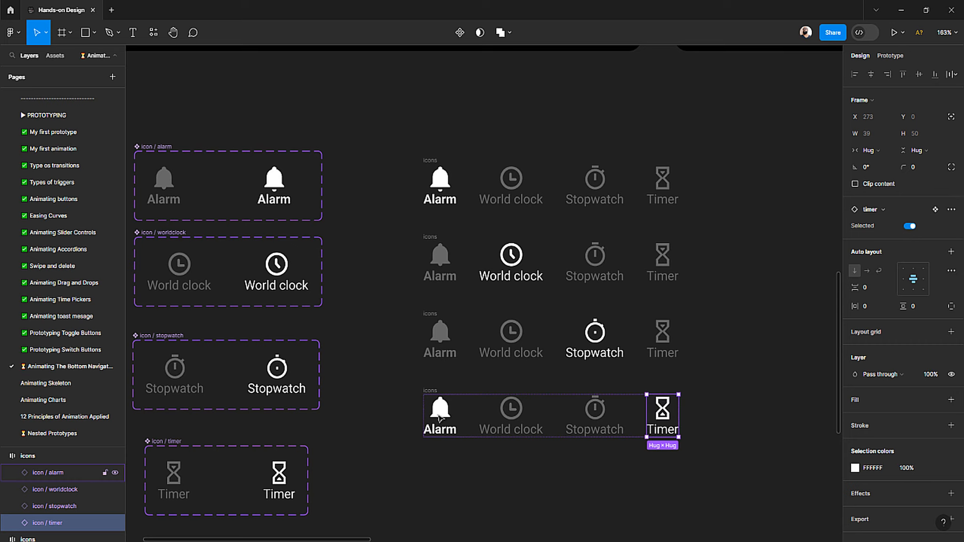
pyautogui.click(909, 226)
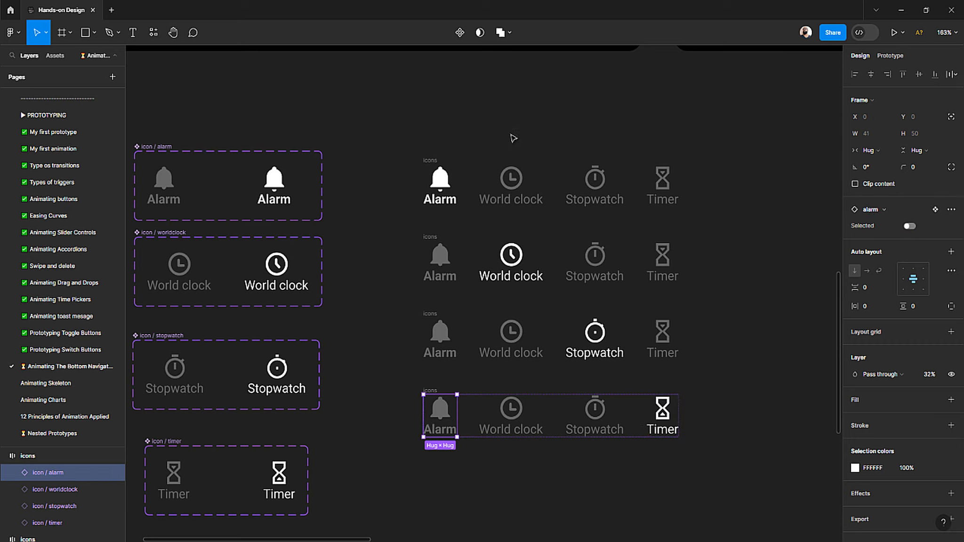
# Step: Turn the four icons rows into multiple components and combine them as variants of one component set
pyautogui.click(513, 138)
pyautogui.scroll(-5, 445, 165)
pyautogui.click(440, 161)
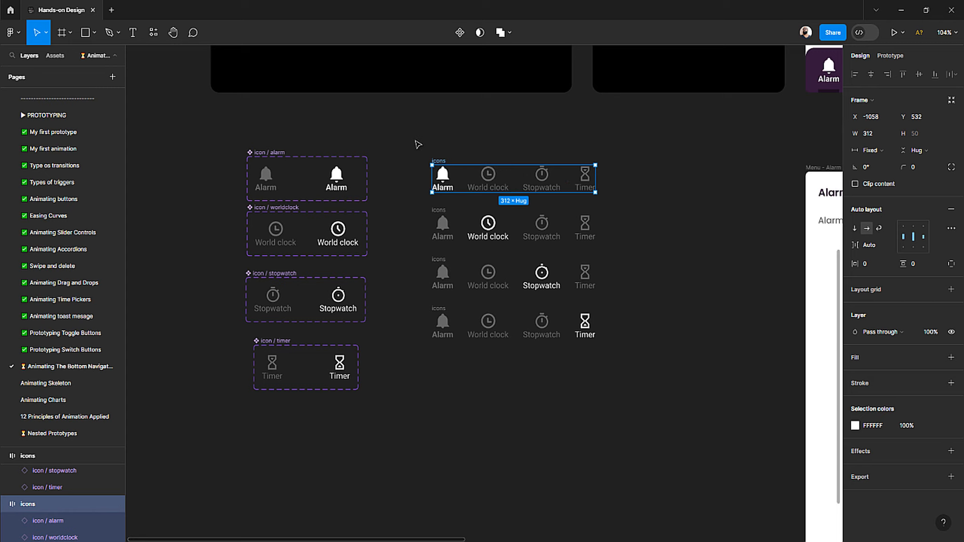
pyautogui.moveTo(408, 142); pyautogui.dragTo(669, 351)
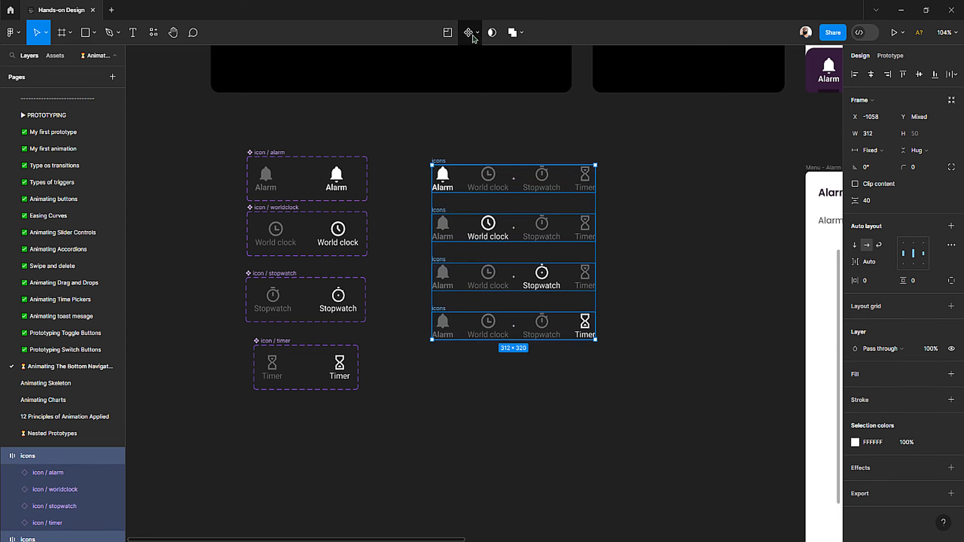
pyautogui.click(475, 33)
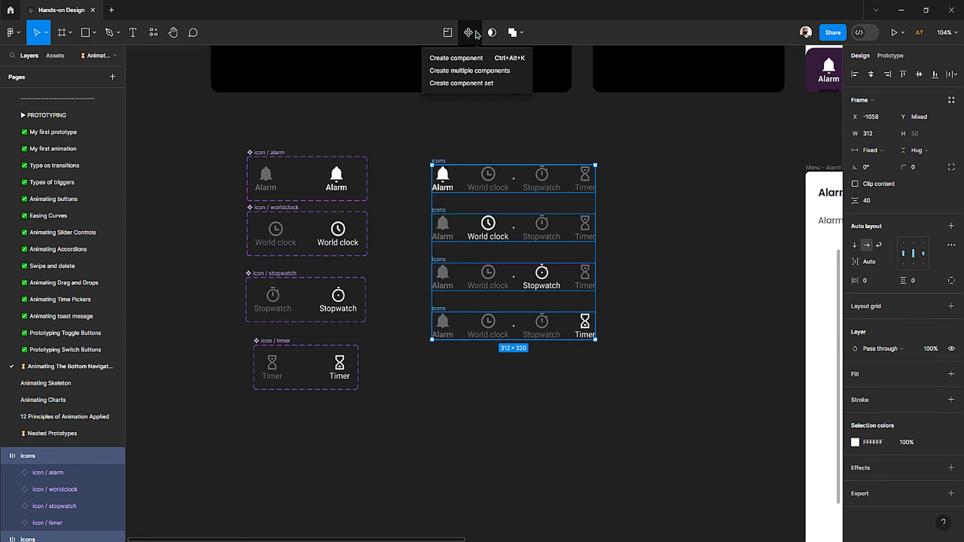
pyautogui.click(474, 75)
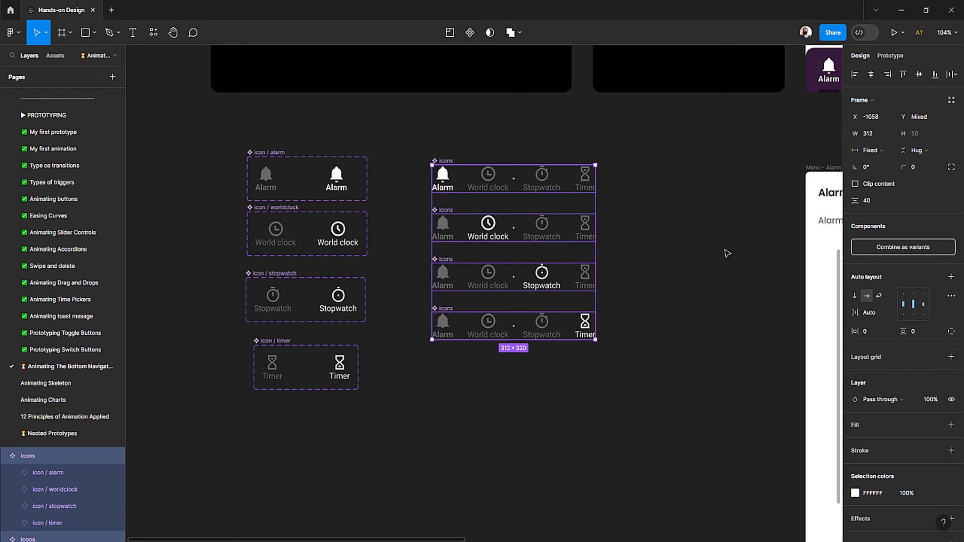
pyautogui.click(924, 250)
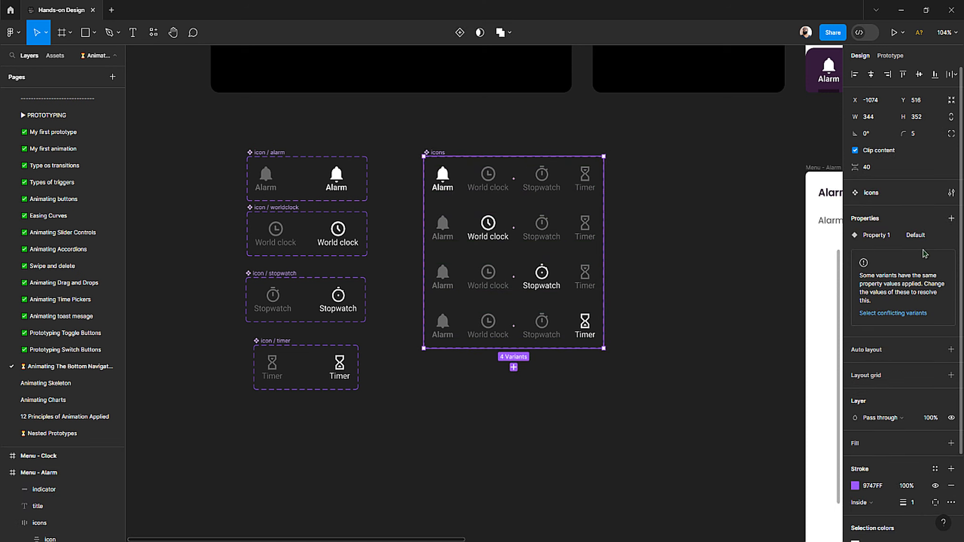
# Step: Remove the Alarm property from the menu component set in the Components frame
pyautogui.doubleClick(876, 235)
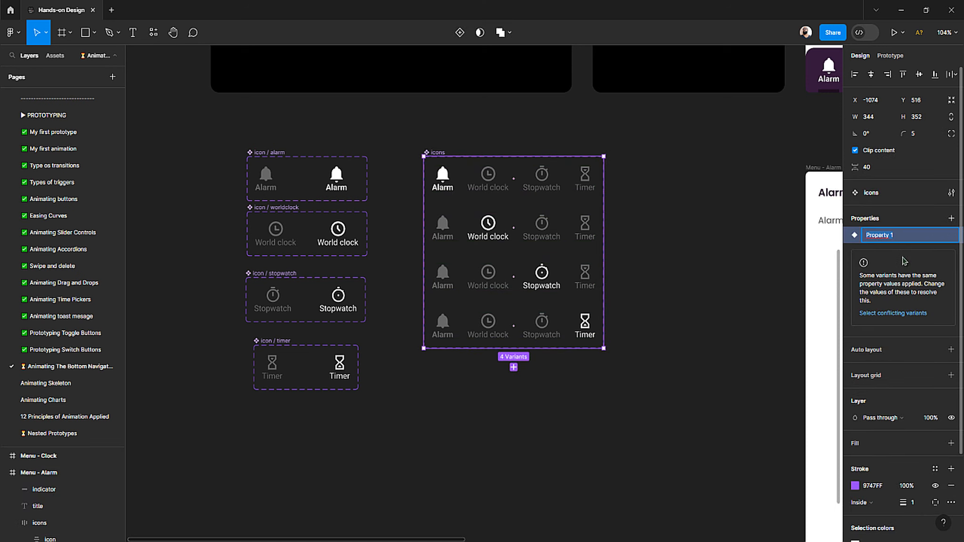
pyautogui.click(755, 227)
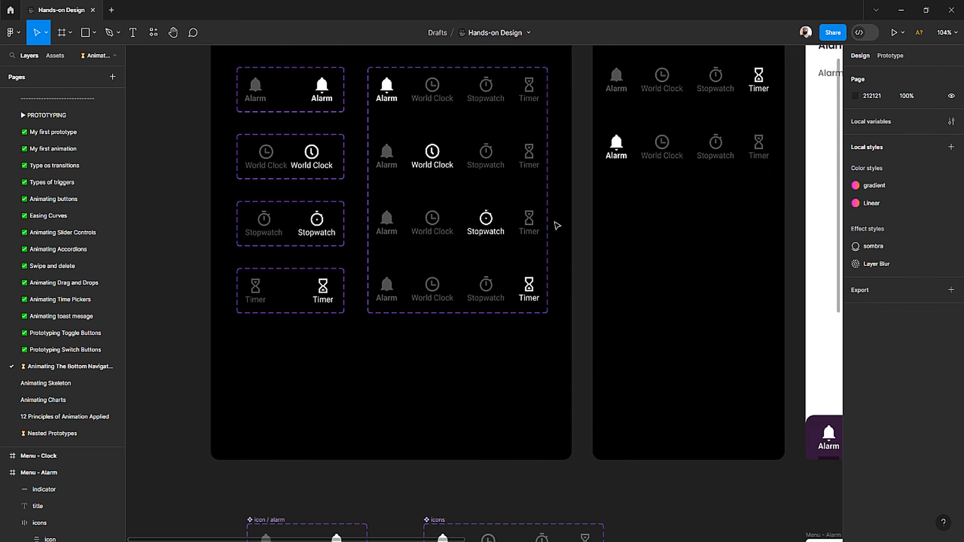
pyautogui.click(417, 113)
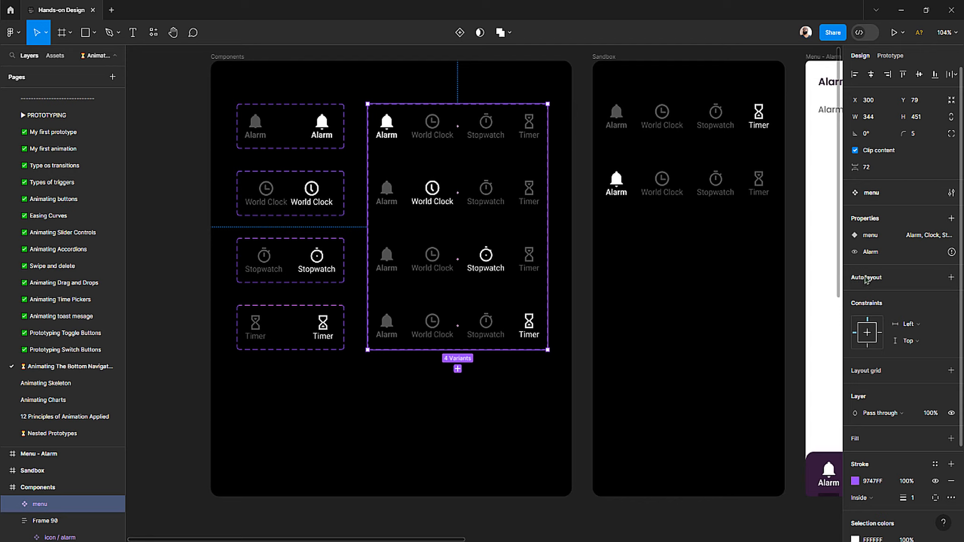
pyautogui.click(935, 252)
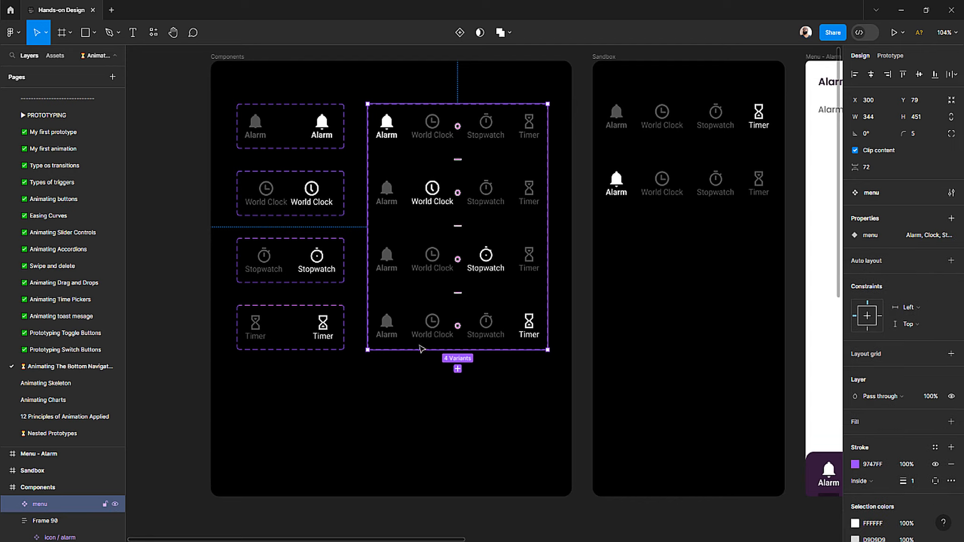
# Step: Rename the variant property of the icons component set to menu
pyautogui.scroll(-7, 420, 348)
pyautogui.click(443, 247)
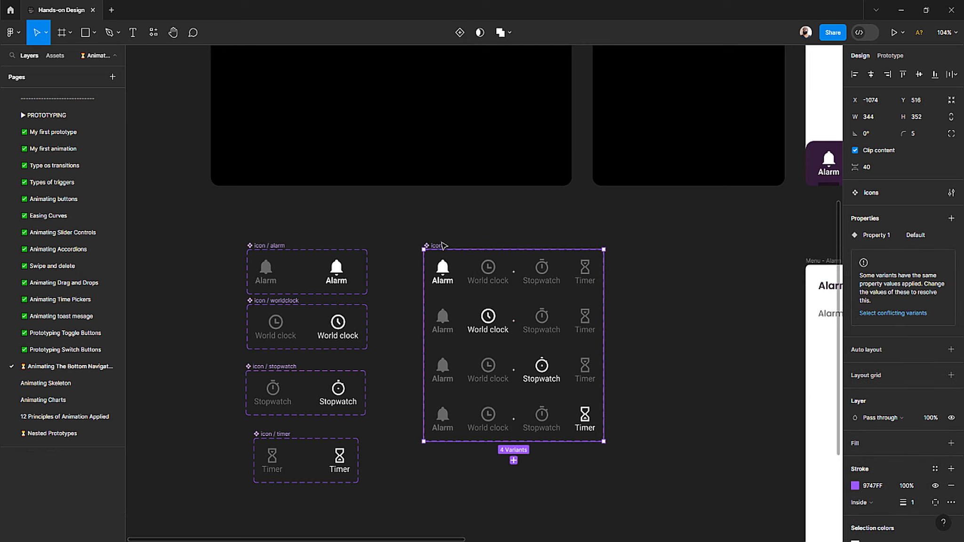
pyautogui.doubleClick(879, 236)
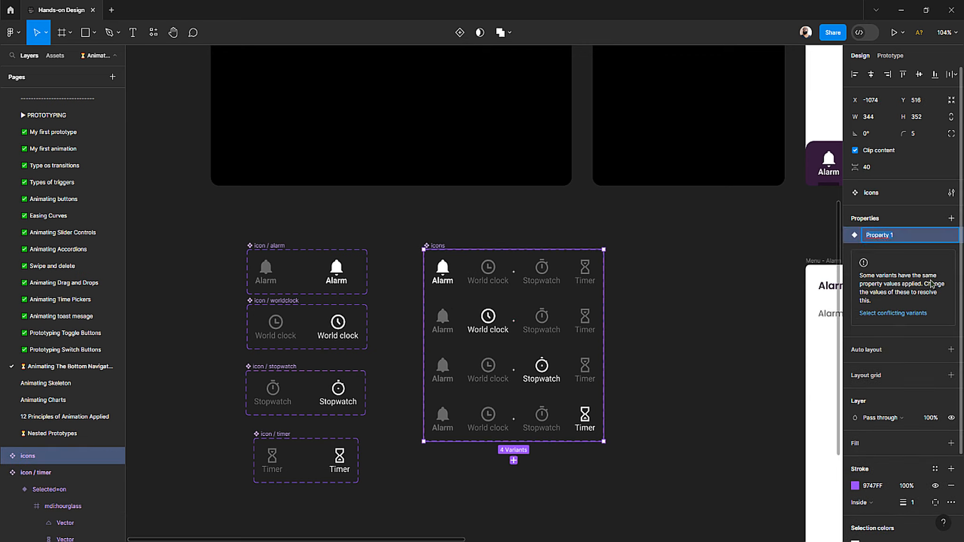
pyautogui.write('Menu')
pyautogui.press('Return')
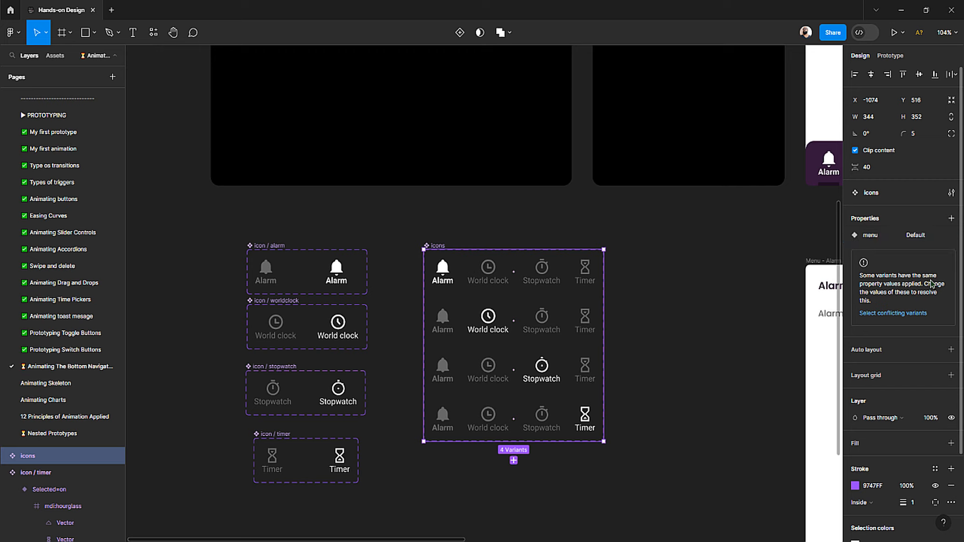
# Step: Set the menu value of the first icons variant, with Alarm highlighted, to alarm
pyautogui.click(492, 278)
pyautogui.click(909, 269)
pyautogui.doubleClick(909, 270)
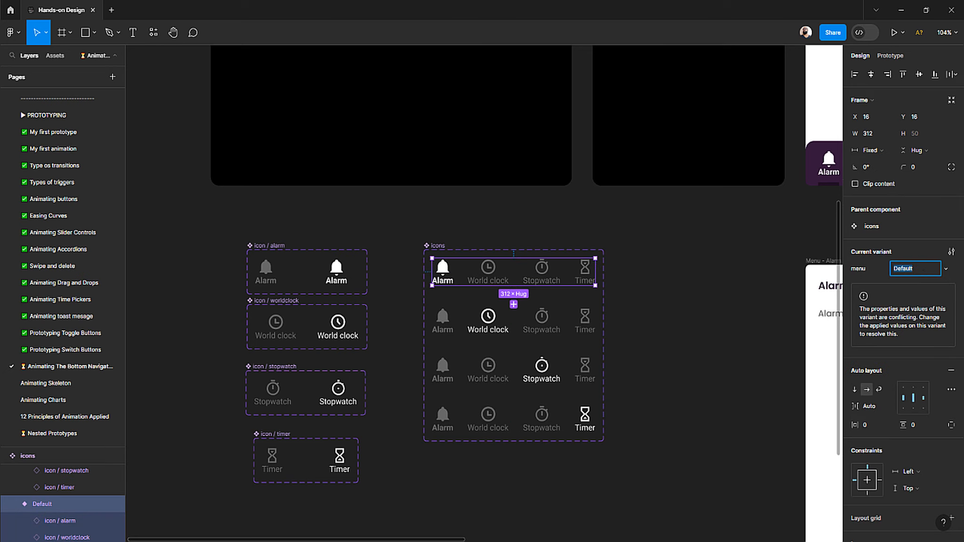
pyautogui.write('alarm')
pyautogui.press('Return')
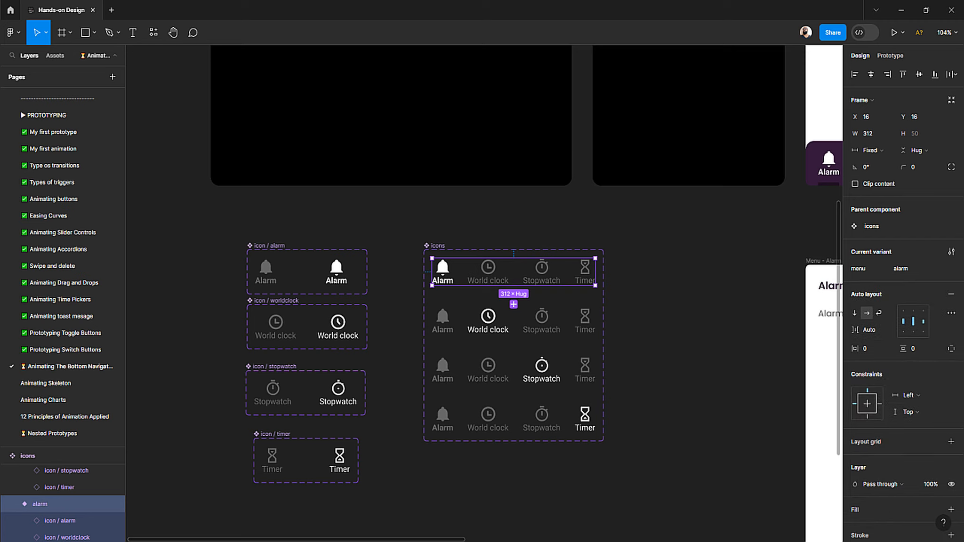
# Step: Set the menu value of the second icons variant, with World clock highlighted, to clock
pyautogui.click(507, 329)
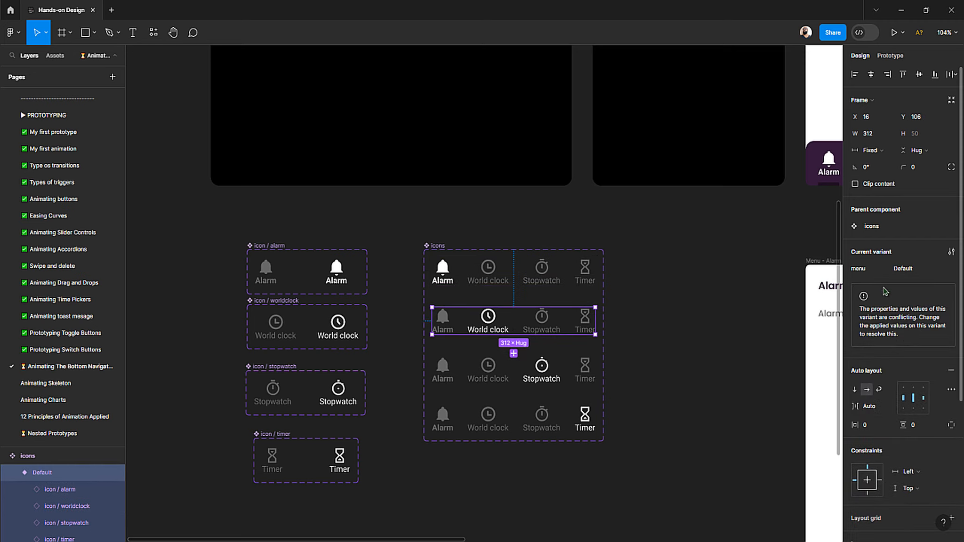
pyautogui.doubleClick(908, 268)
pyautogui.write('clock')
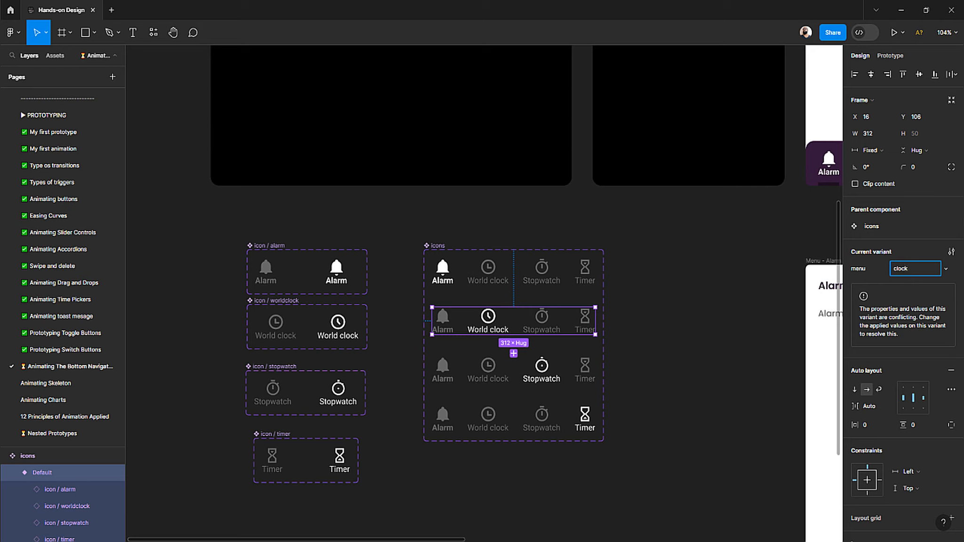
pyautogui.press('Return')
# Step: Set the menu value of the third icons variant, with Stopwatch highlighted, to stopwatch
pyautogui.click(540, 366)
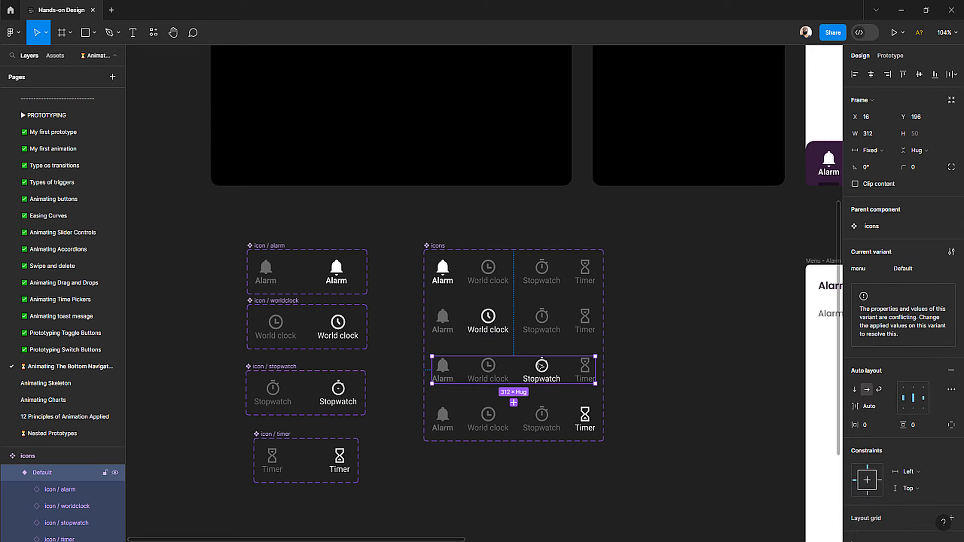
pyautogui.doubleClick(913, 267)
pyautogui.write('sto')
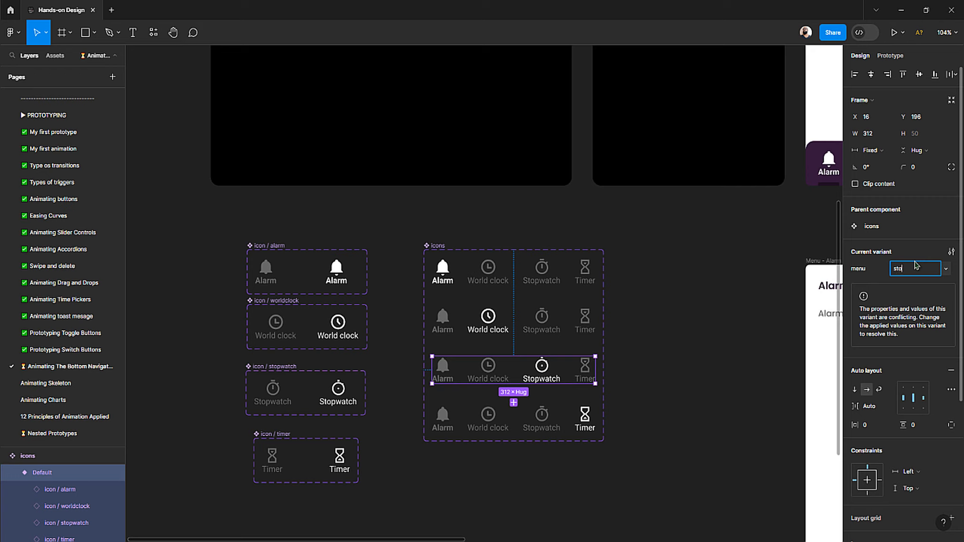
pyautogui.write('pwatch')
pyautogui.press('Return')
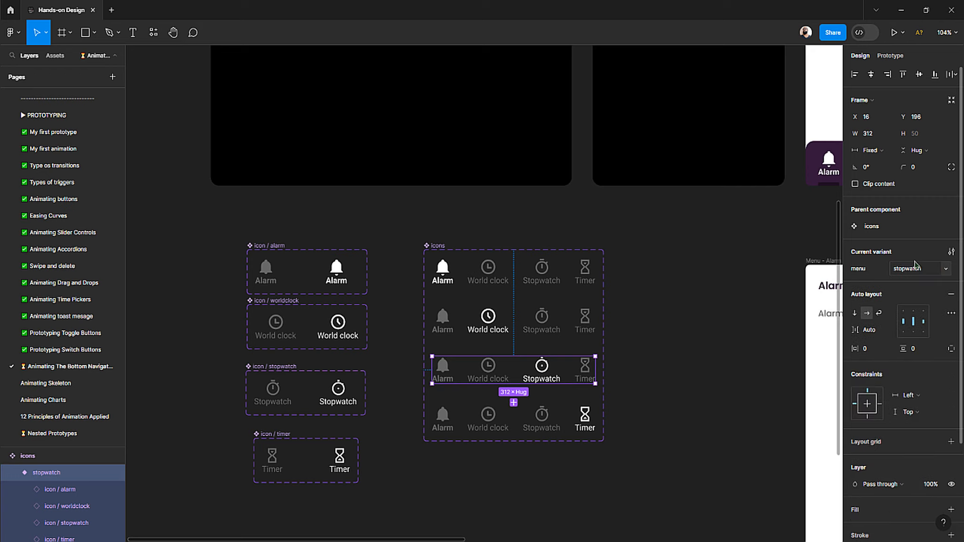
# Step: Set the menu value of the fourth icons variant, with Timer highlighted, to timer
pyautogui.click(583, 431)
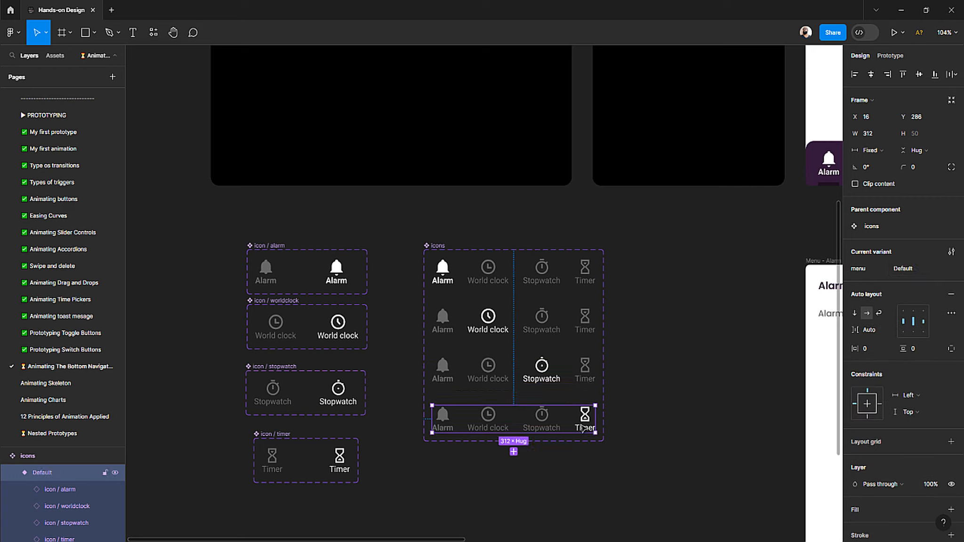
pyautogui.doubleClick(934, 273)
pyautogui.write('t')
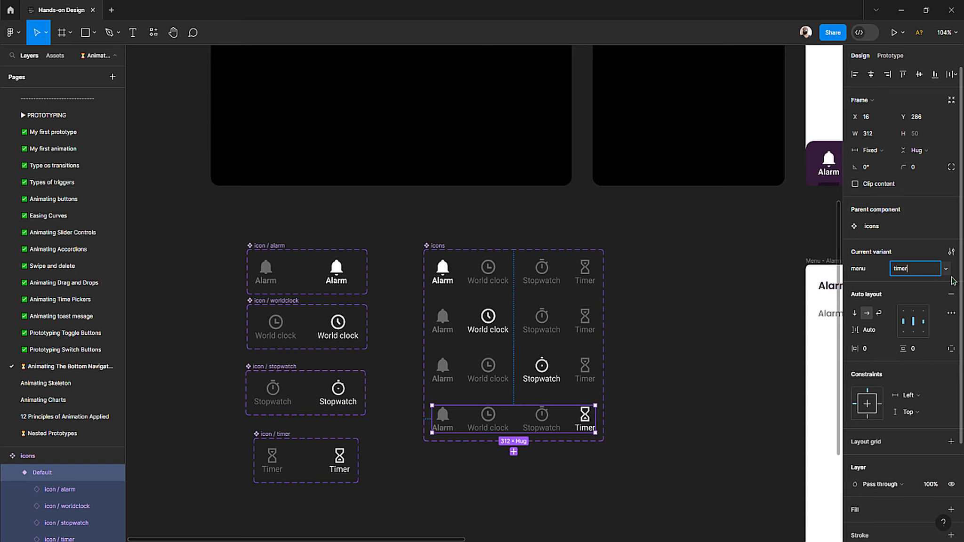
pyautogui.write('imer')
pyautogui.press('Return')
pyautogui.click(655, 294)
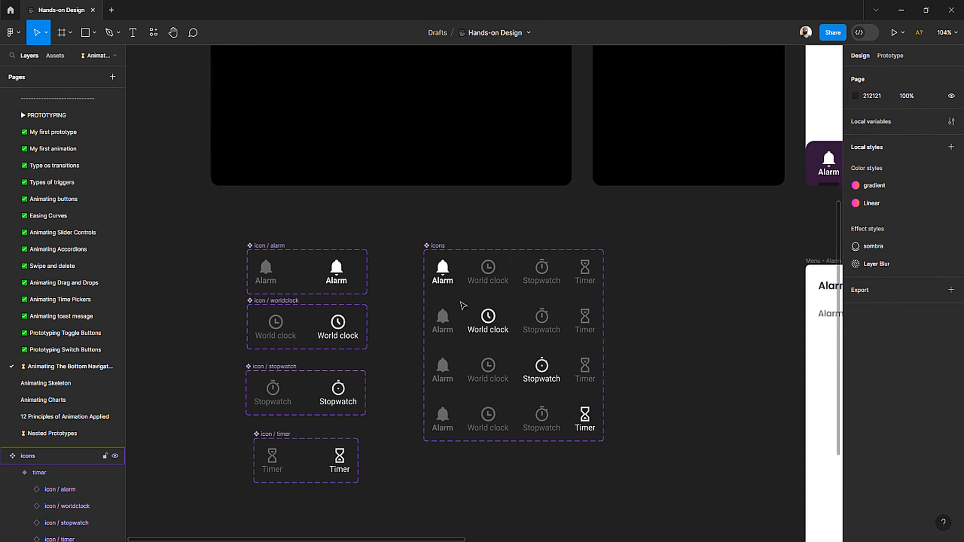
# Step: Place an instance of the alarm variant on the canvas below the icons component set
pyautogui.scroll(-3, 473, 309)
pyautogui.hscroll(-2, 473, 317)
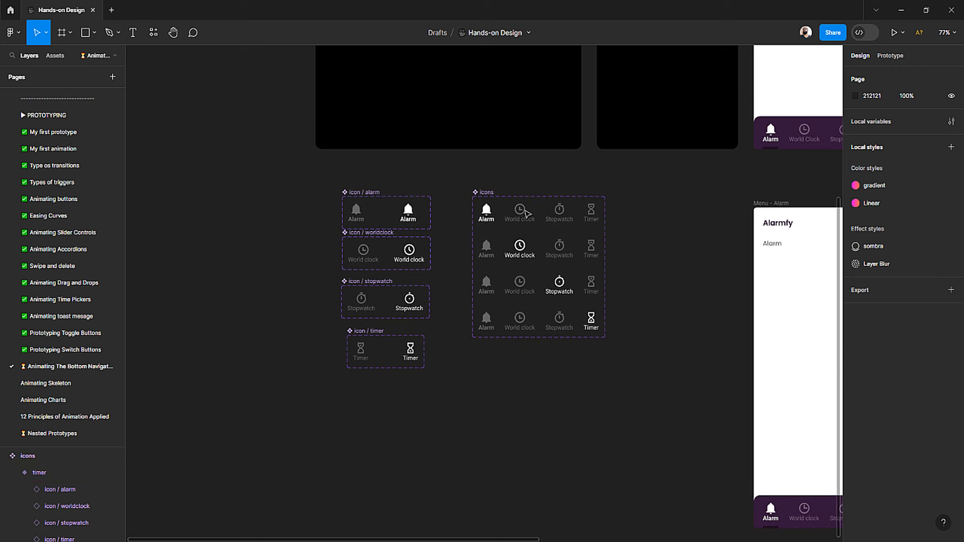
pyautogui.click(526, 214)
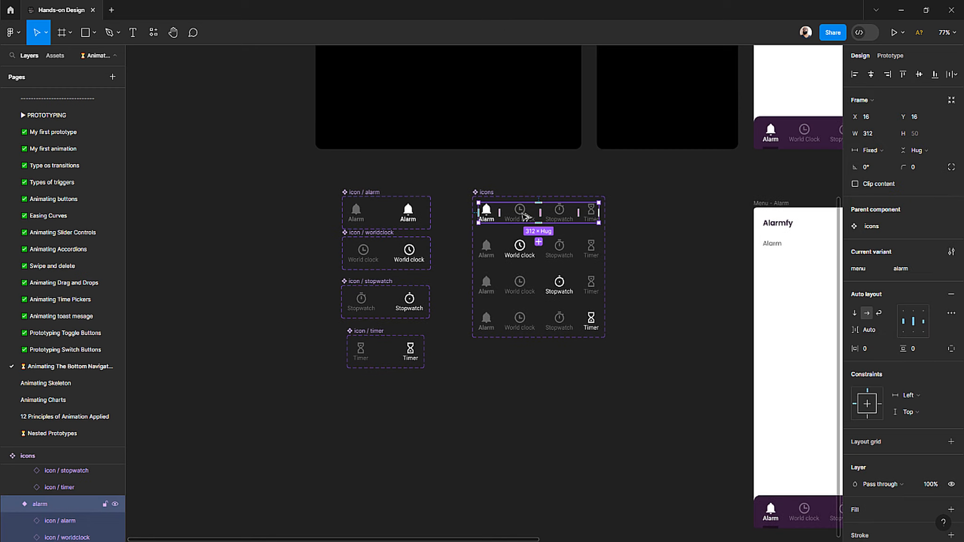
pyautogui.moveTo(526, 215); pyautogui.dragTo(564, 426)
pyautogui.scroll(-2, 560, 424)
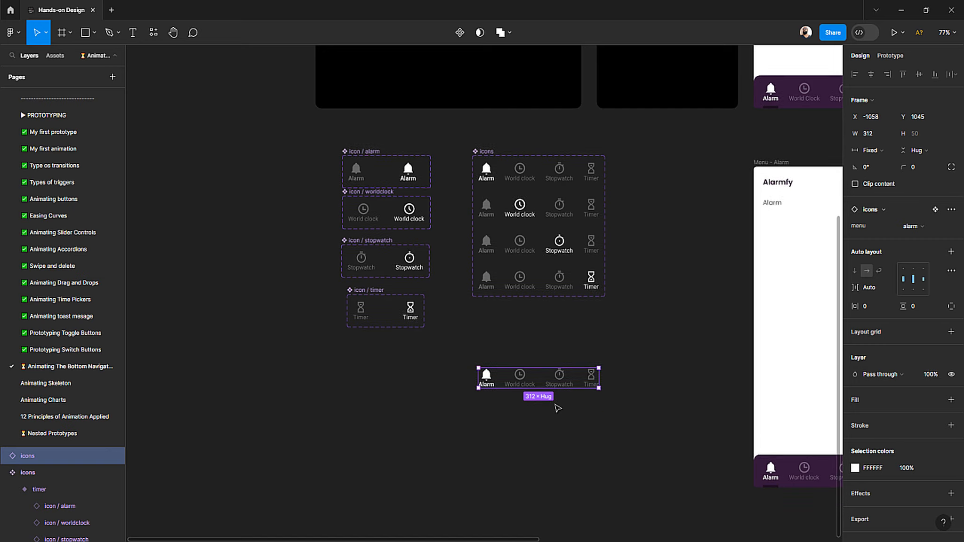
# Step: Test the icons instance by switching its menu property to timer, alarm, clock and finally stopwatch
pyautogui.scroll(3, 557, 408)
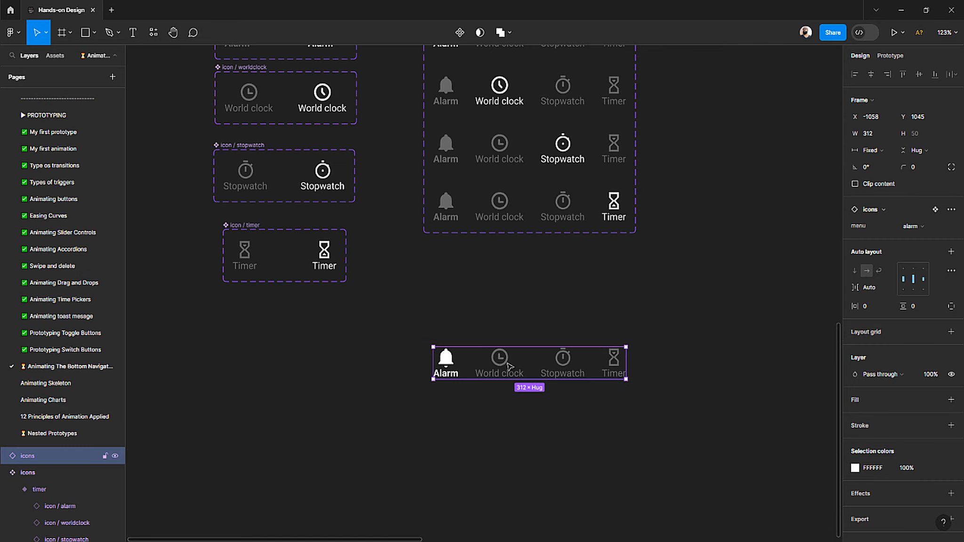
pyautogui.scroll(-1, 502, 366)
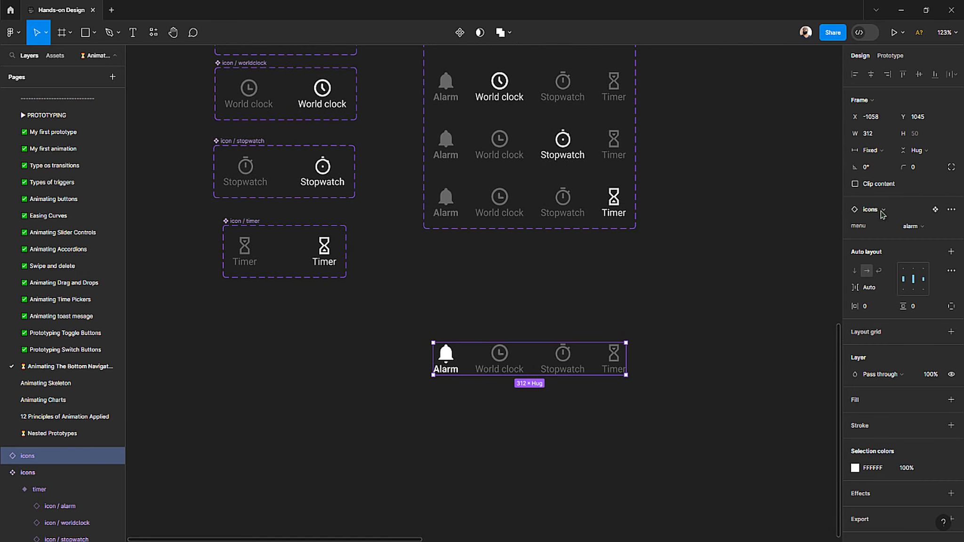
pyautogui.click(914, 229)
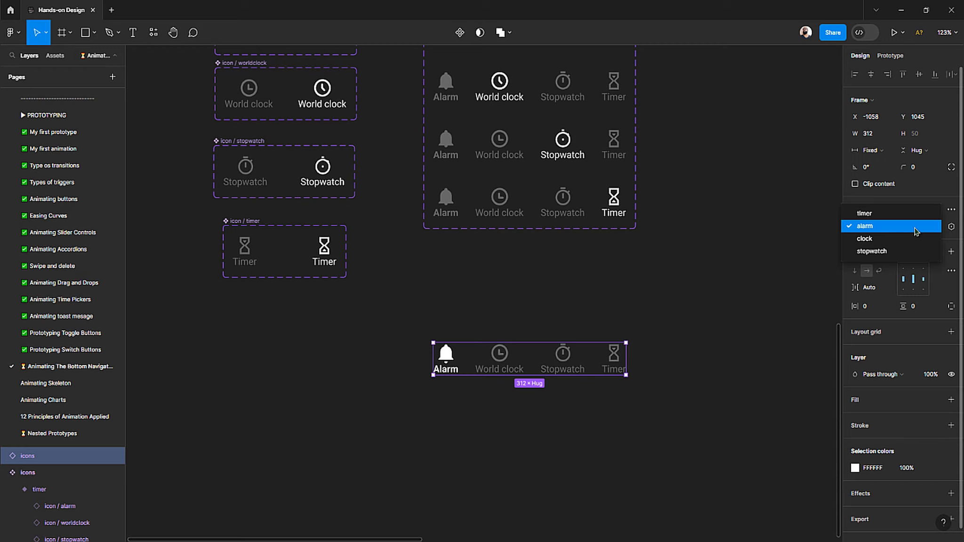
pyautogui.click(907, 213)
pyautogui.click(911, 227)
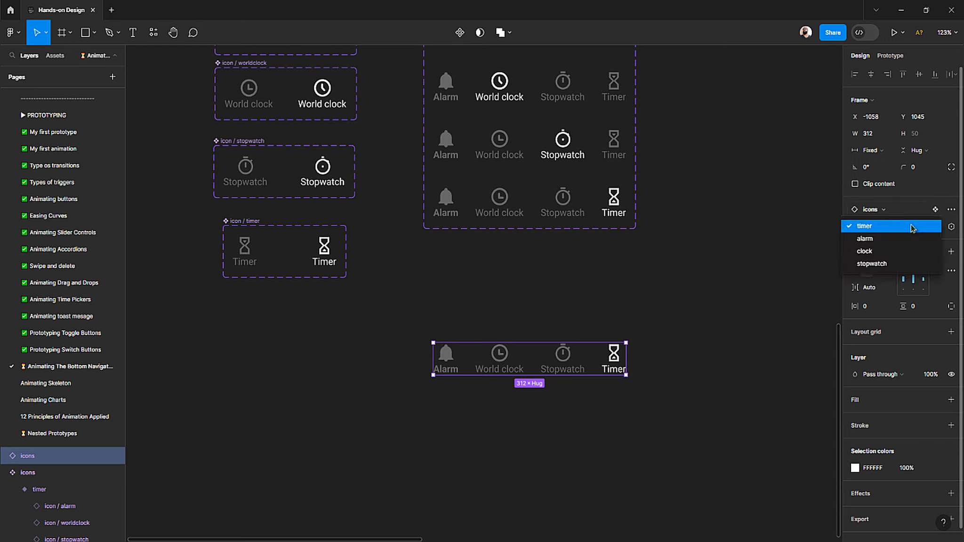
pyautogui.click(920, 239)
pyautogui.click(922, 229)
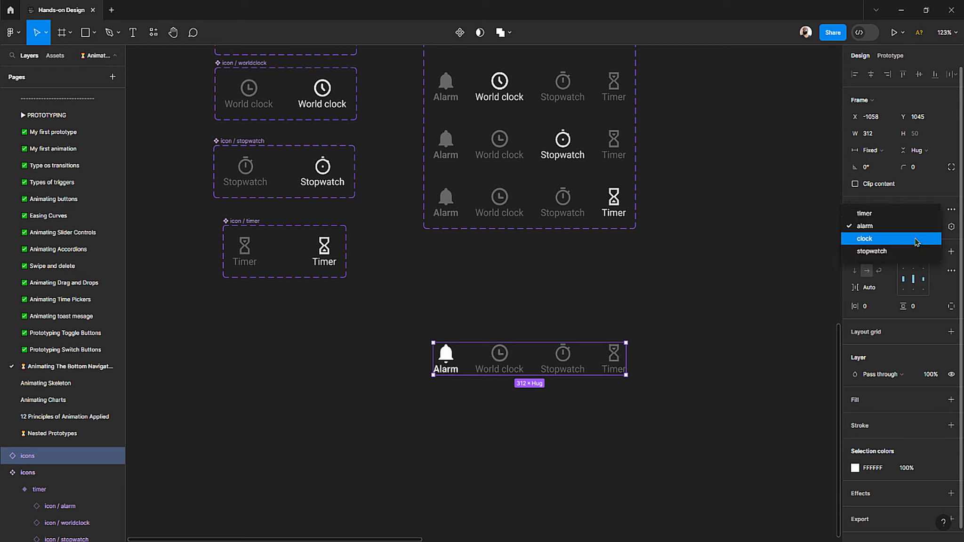
pyautogui.click(918, 239)
pyautogui.click(924, 229)
pyautogui.click(919, 243)
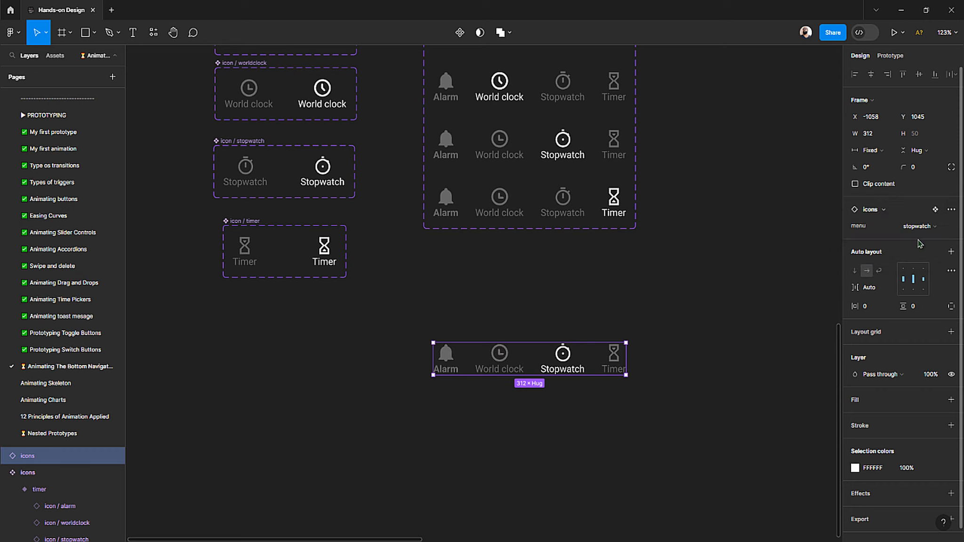
pyautogui.press('Escape')
pyautogui.click(600, 369)
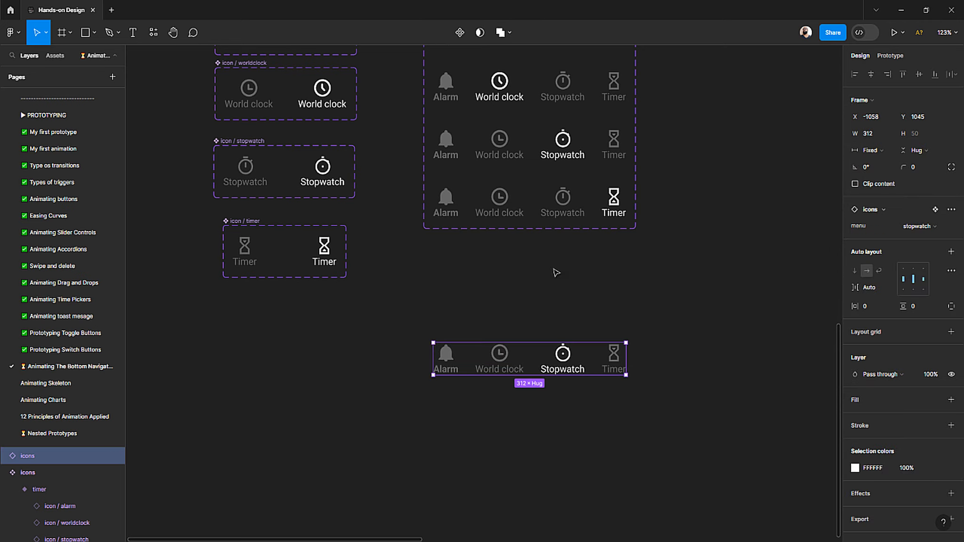
# Step: Select the whole icons component set to review its menu property
pyautogui.scroll(5, 555, 271)
pyautogui.click(438, 207)
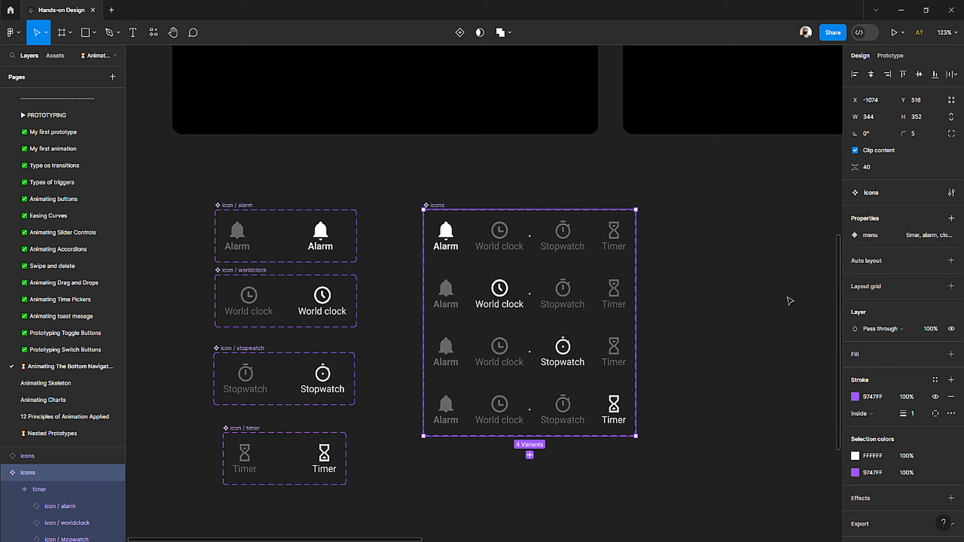
pyautogui.scroll(-1, 730, 226)
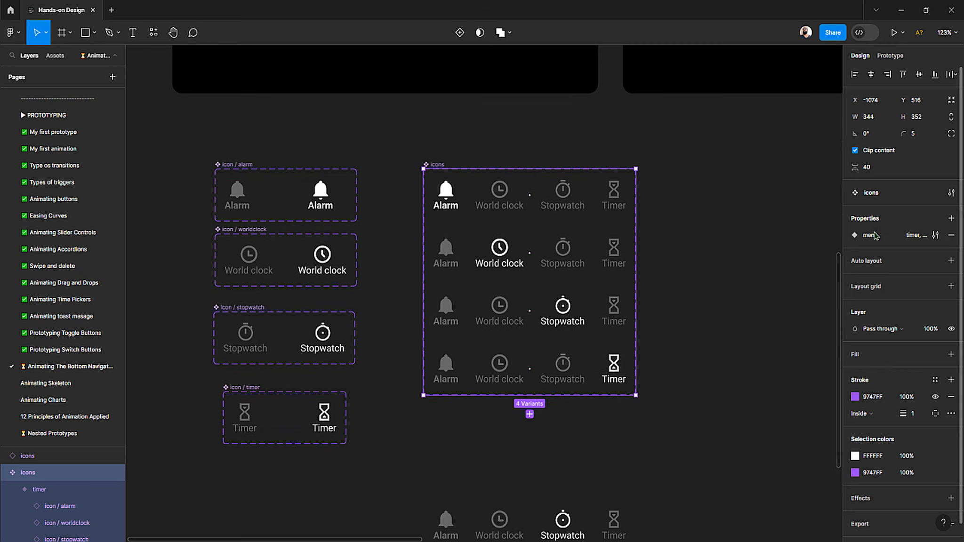
# Step: Reorder the values of the icons component set's menu property to alarm, clock, stopwatch, timer
pyautogui.click(936, 237)
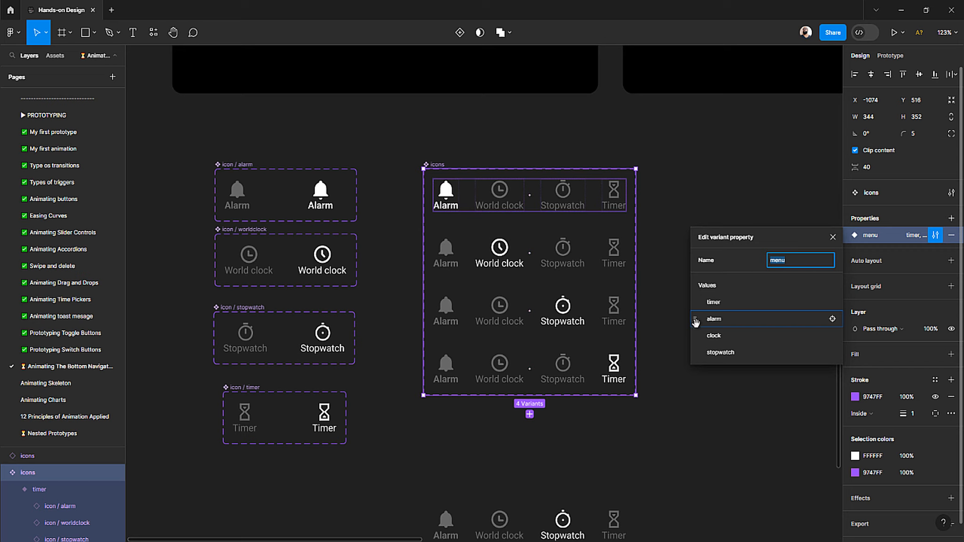
pyautogui.moveTo(696, 320); pyautogui.dragTo(697, 298)
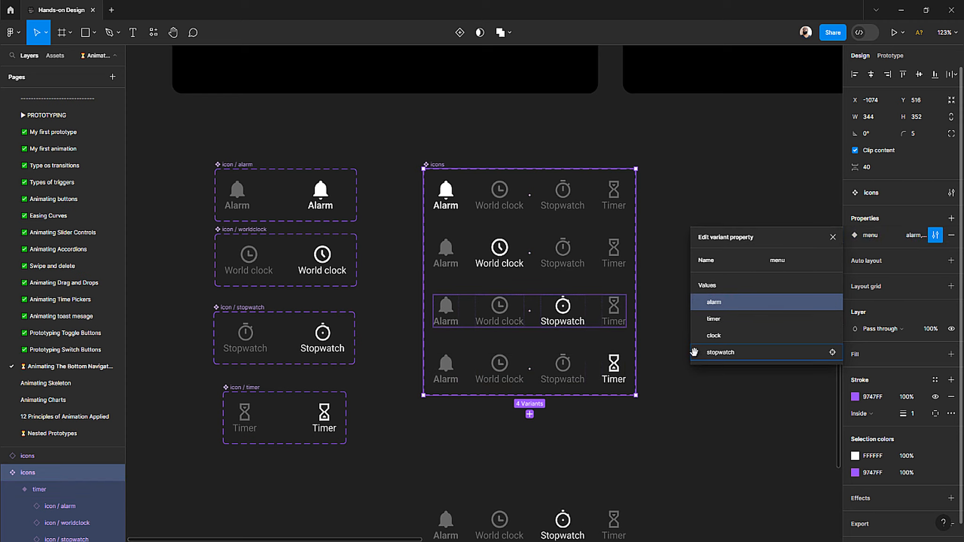
pyautogui.moveTo(696, 336); pyautogui.dragTo(699, 315)
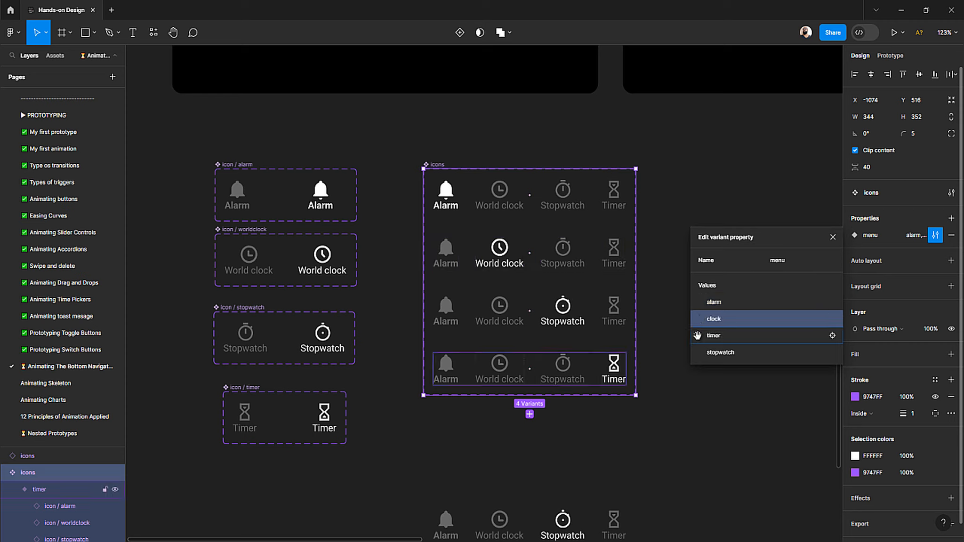
pyautogui.moveTo(696, 352); pyautogui.dragTo(700, 333)
pyautogui.click(694, 394)
pyautogui.scroll(-3, 590, 384)
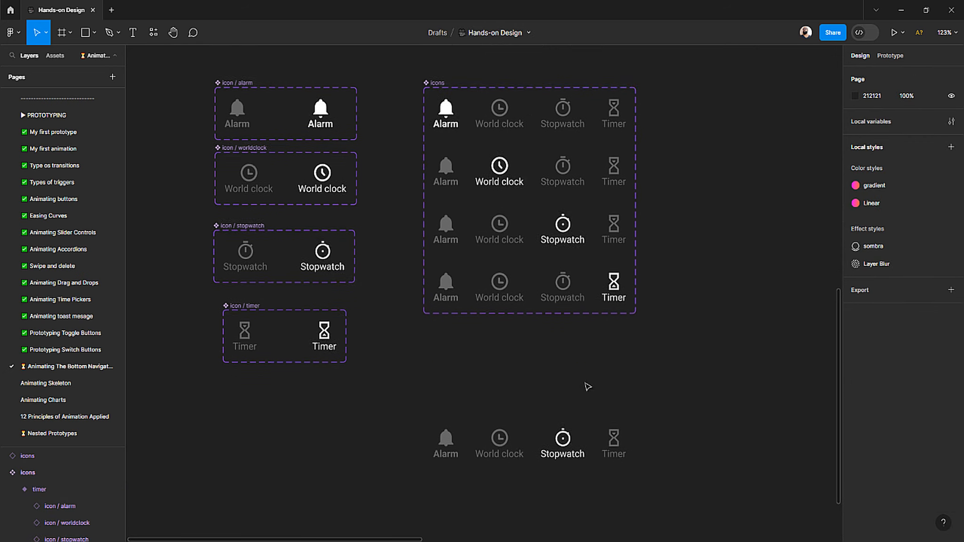
# Step: Switch the menu variant of the icons instance below the component set through alarm, clock and stopwatch, ending on timer
pyautogui.click(548, 378)
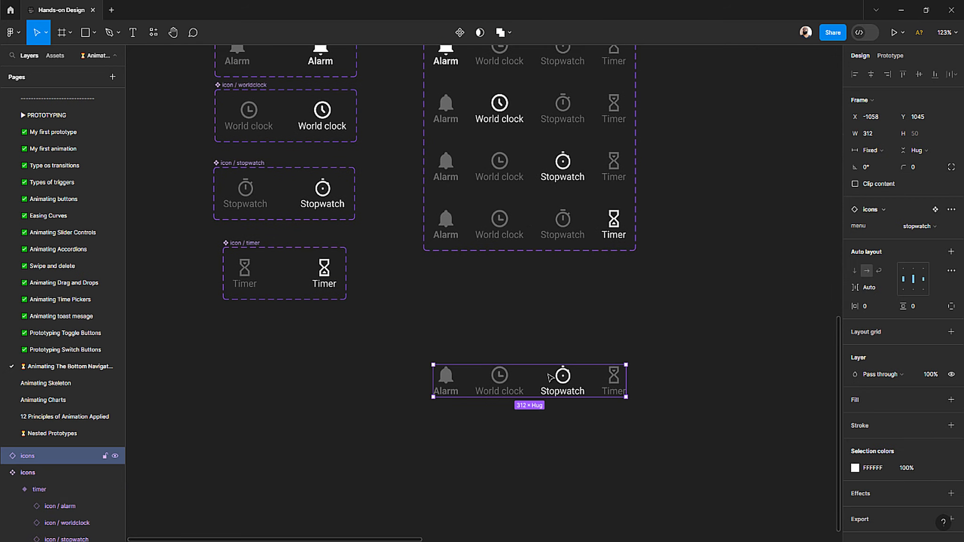
pyautogui.click(918, 226)
pyautogui.click(869, 204)
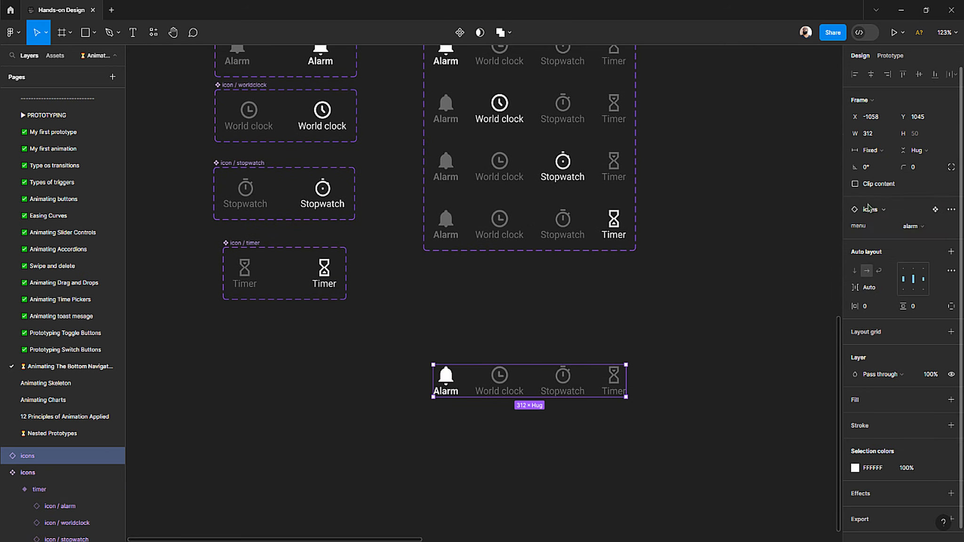
pyautogui.click(908, 230)
pyautogui.click(882, 239)
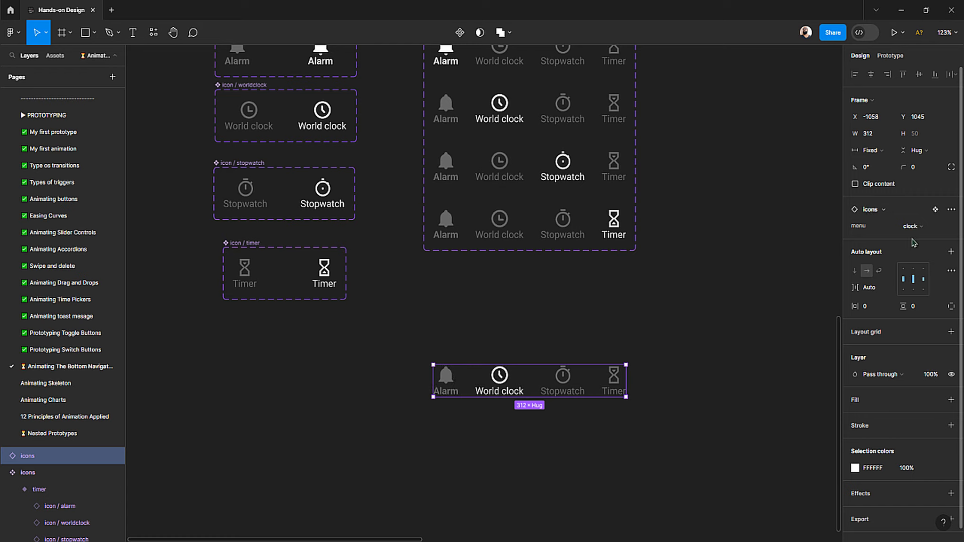
pyautogui.click(915, 231)
pyautogui.click(898, 239)
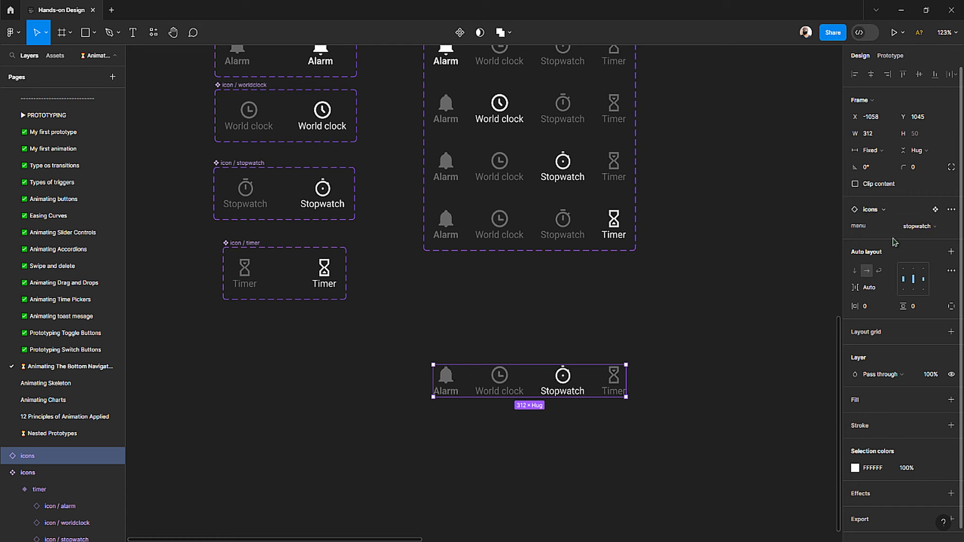
pyautogui.click(915, 227)
pyautogui.click(897, 243)
pyautogui.click(464, 309)
pyautogui.scroll(2, 461, 308)
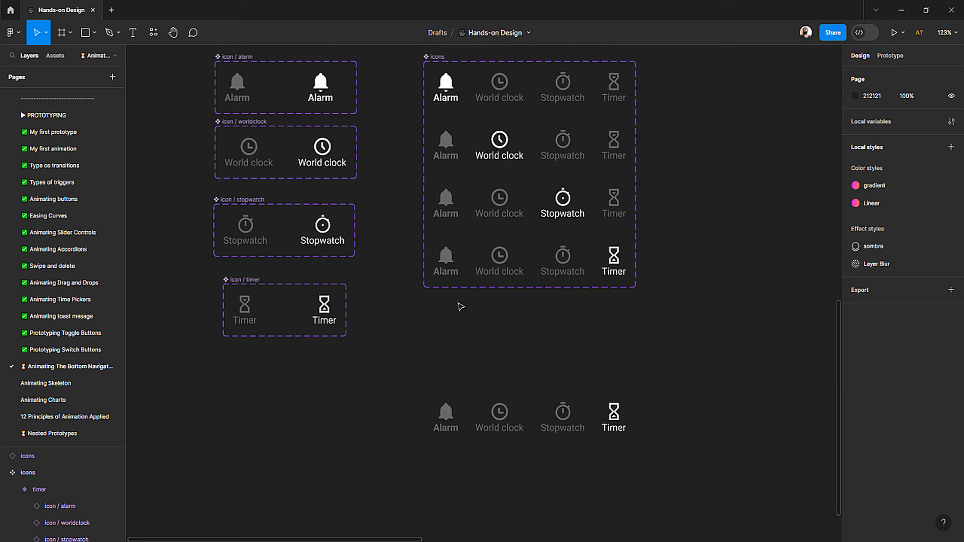
# Step: Place two instances of the active Alarm icon side by side on the empty canvas below the icon component sets
pyautogui.scroll(-3, 447, 296)
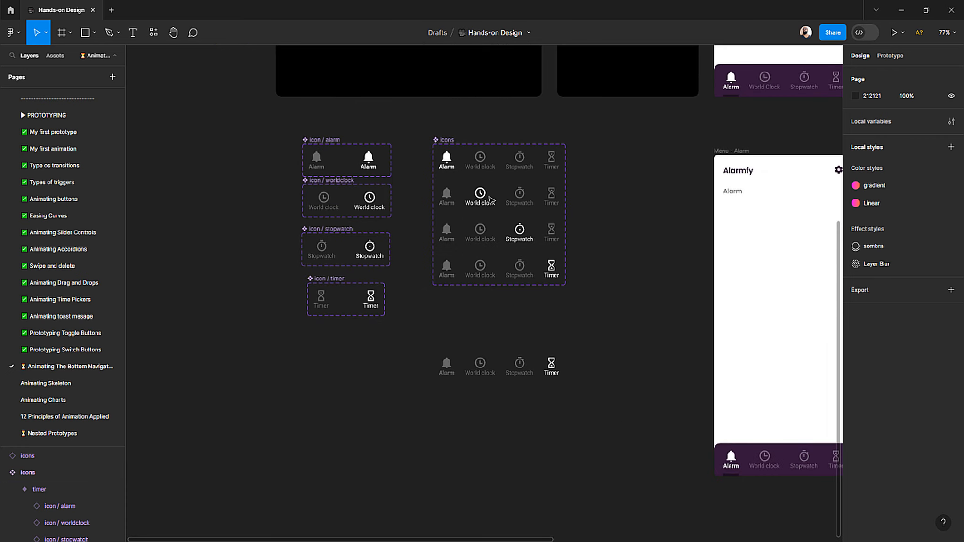
pyautogui.click(411, 164)
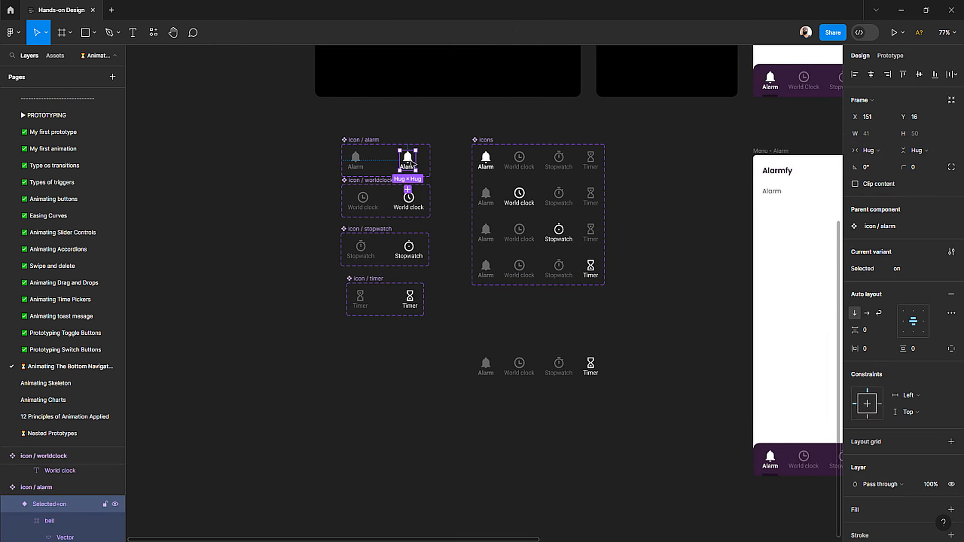
pyautogui.moveTo(411, 164); pyautogui.dragTo(463, 409)
pyautogui.scroll(3, 408, 401)
# Step: Wrap the two Alarm instances in an auto layout frame and rename it icons
pyautogui.moveTo(509, 456); pyautogui.dragTo(376, 379)
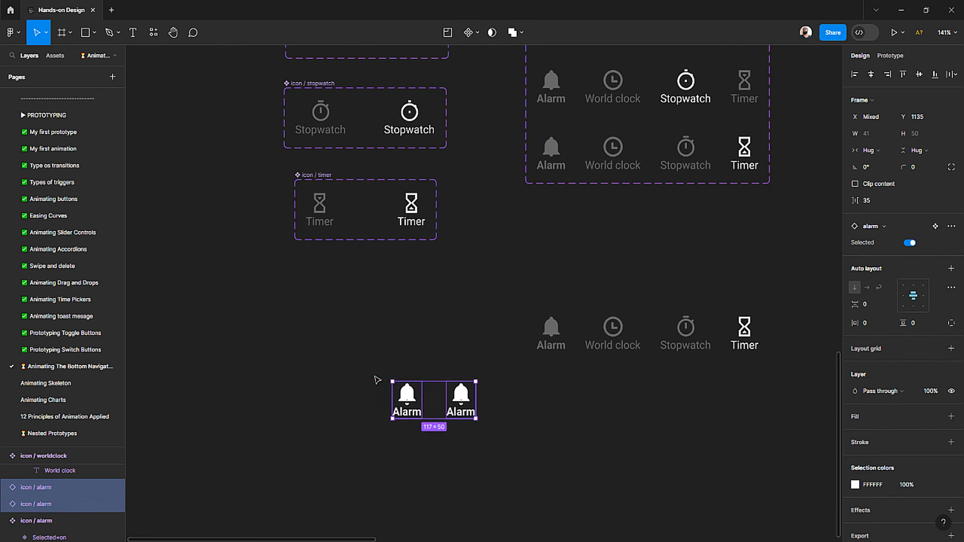
pyautogui.hotkey('shift', 'a')
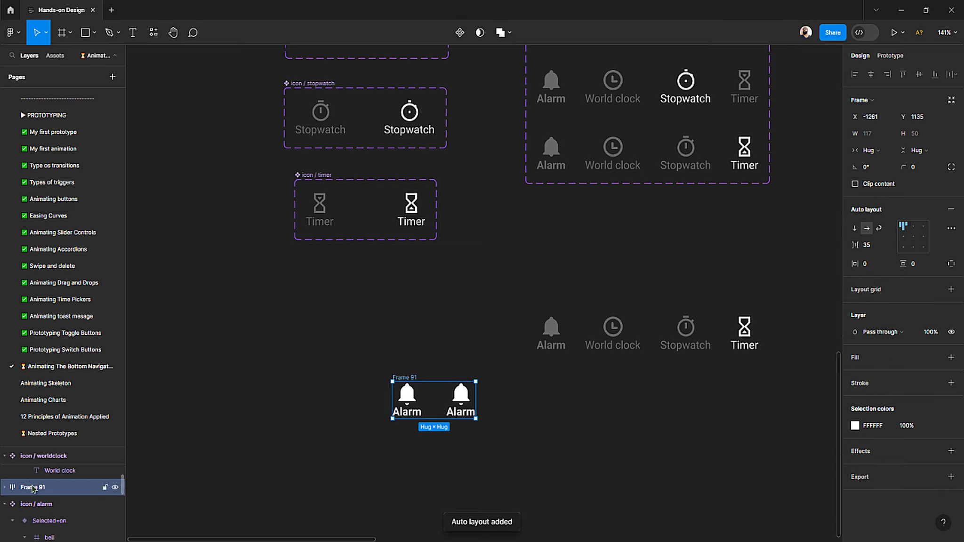
pyautogui.doubleClick(49, 489)
pyautogui.write('icons')
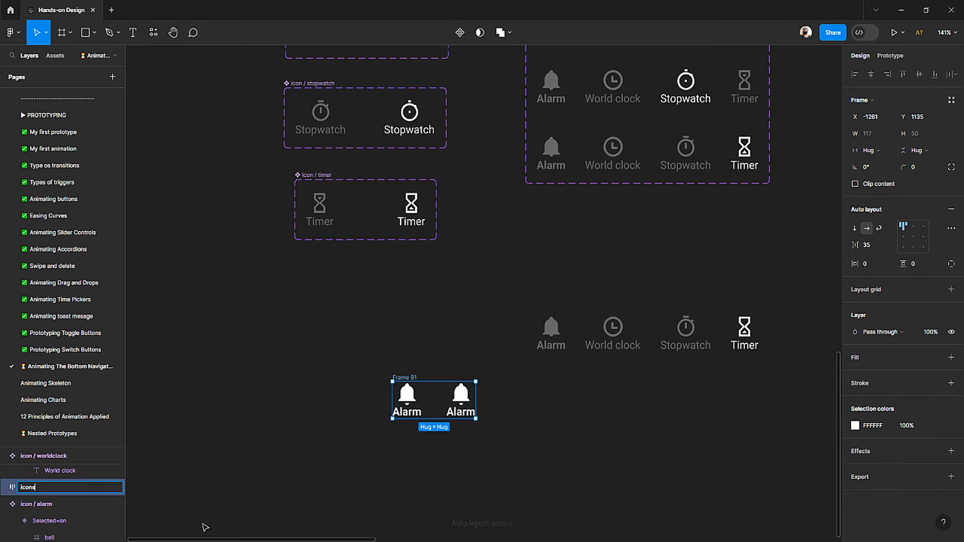
pyautogui.press('Return')
pyautogui.click(526, 489)
# Step: Duplicate the second Alarm icon twice inside the icons frame to make a row of four
pyautogui.click(464, 407)
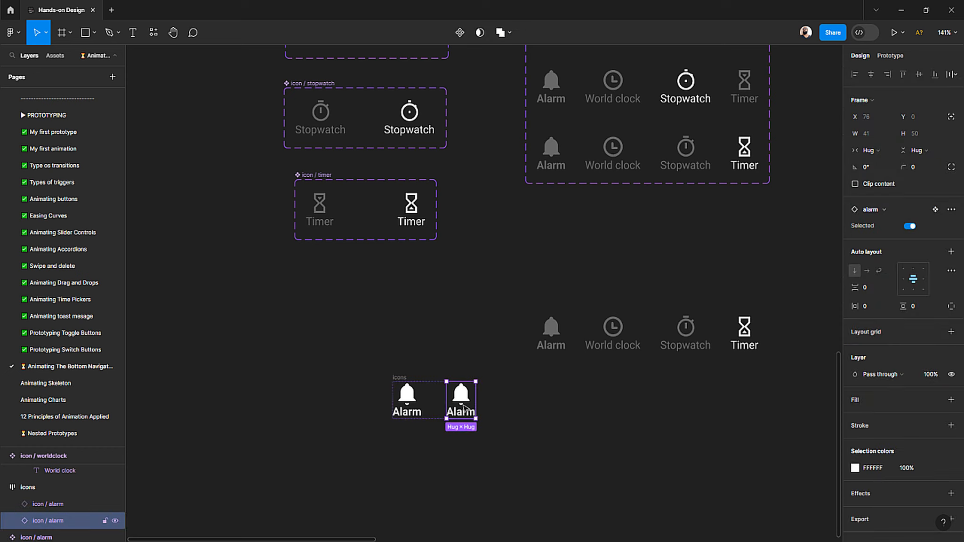
pyautogui.hotkey('ctrl', 'd')
pyautogui.hotkey('ctrl', 'd')
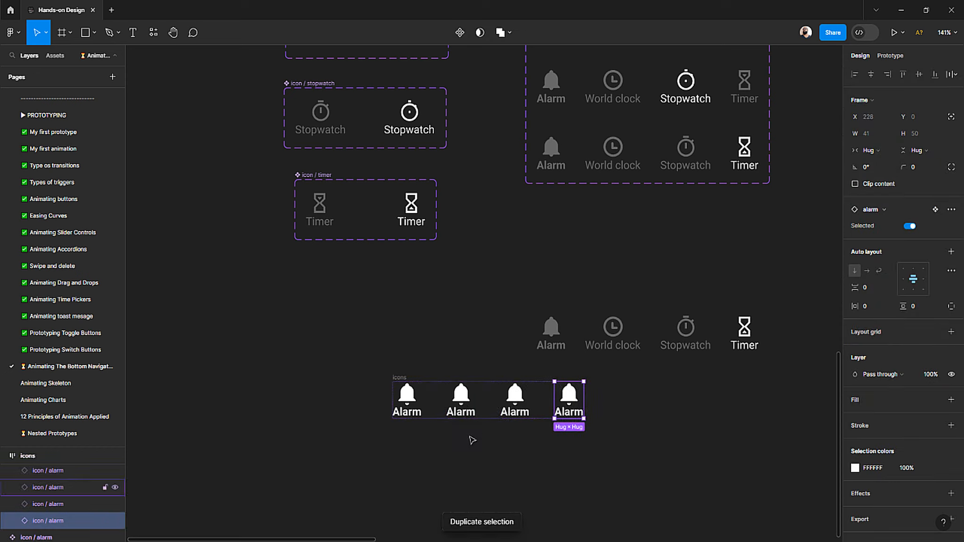
pyautogui.click(471, 441)
# Step: Move the new icons frame directly below the existing icons instance, aligned to its left edge, and widen it to 312
pyautogui.moveTo(405, 378); pyautogui.dragTo(550, 388)
pyautogui.hscroll(1, 550, 365)
pyautogui.click(580, 346)
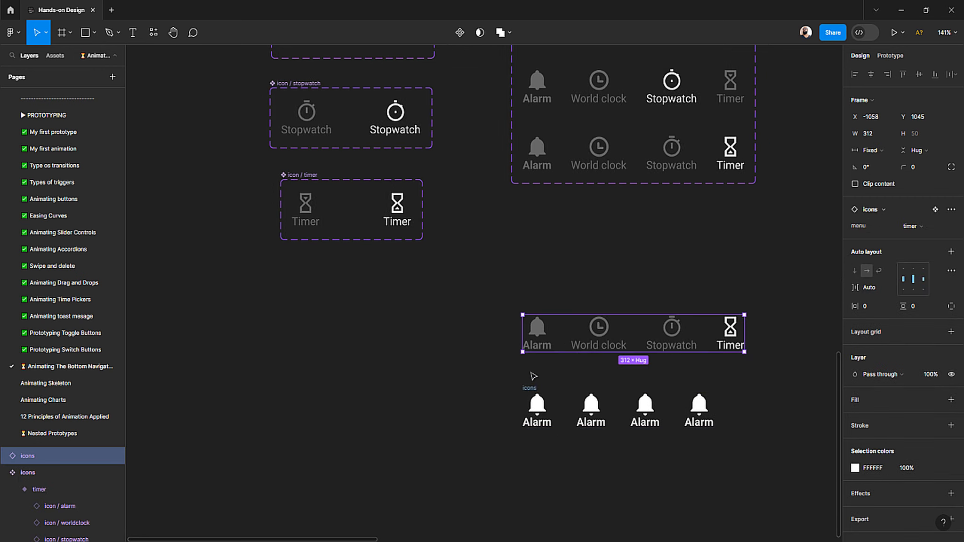
pyautogui.click(534, 389)
pyautogui.hotkey('shift', 'a')
pyautogui.hscroll(3, 583, 405)
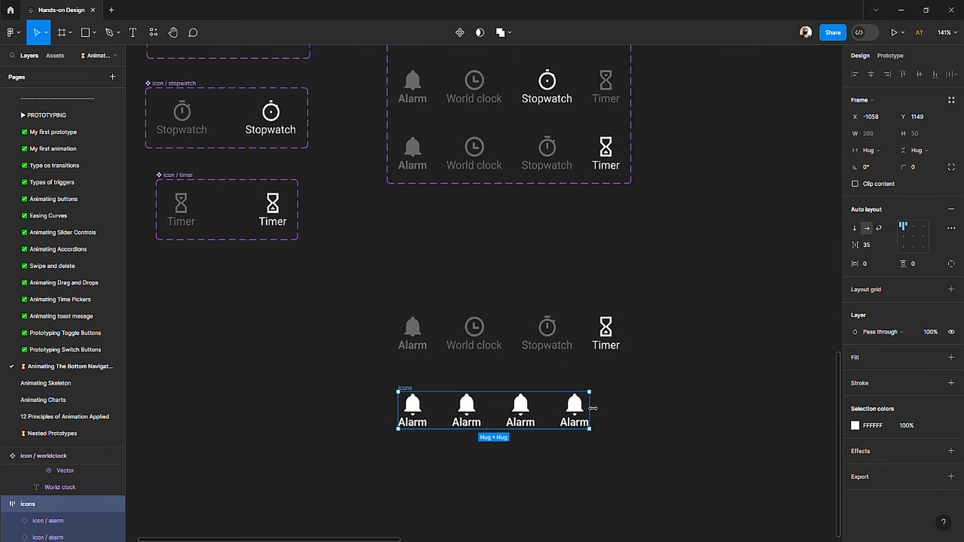
pyautogui.moveTo(589, 408); pyautogui.dragTo(620, 408)
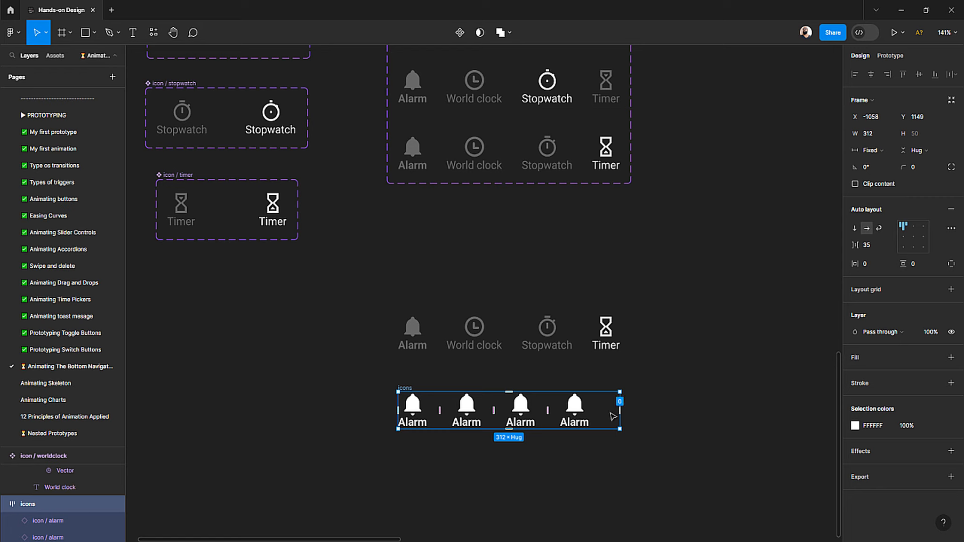
# Step: Set the horizontal gap between the items of the new icons frame to Auto
pyautogui.click(867, 245)
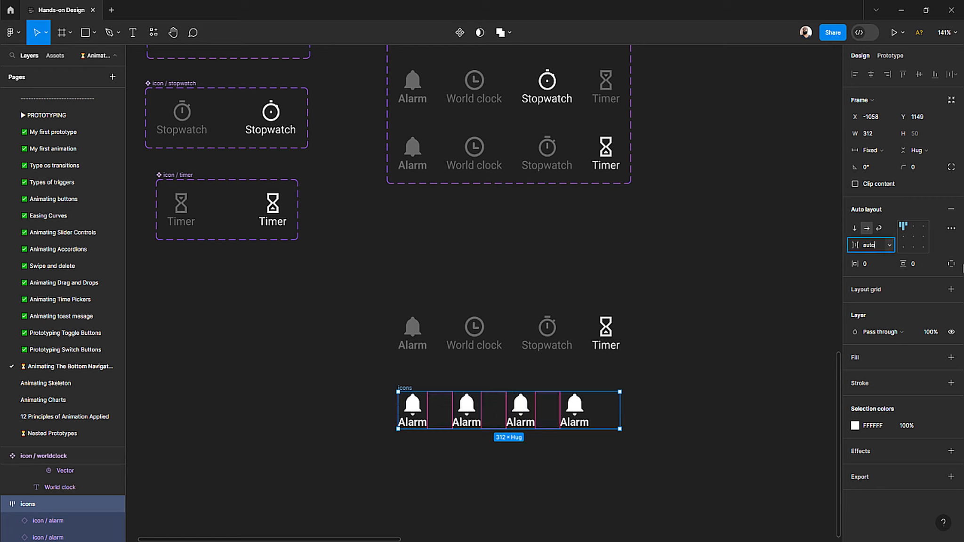
pyautogui.write('auto')
pyautogui.press('Return')
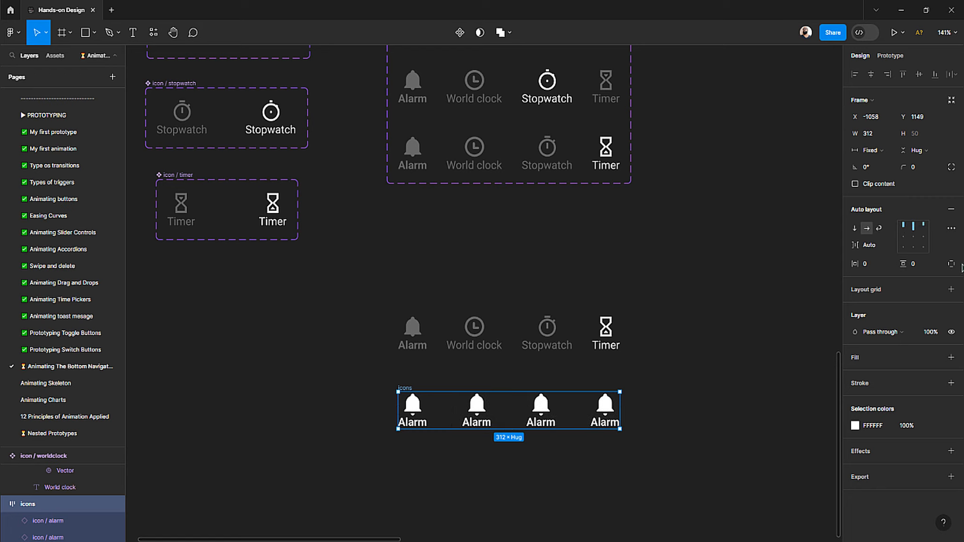
pyautogui.click(631, 407)
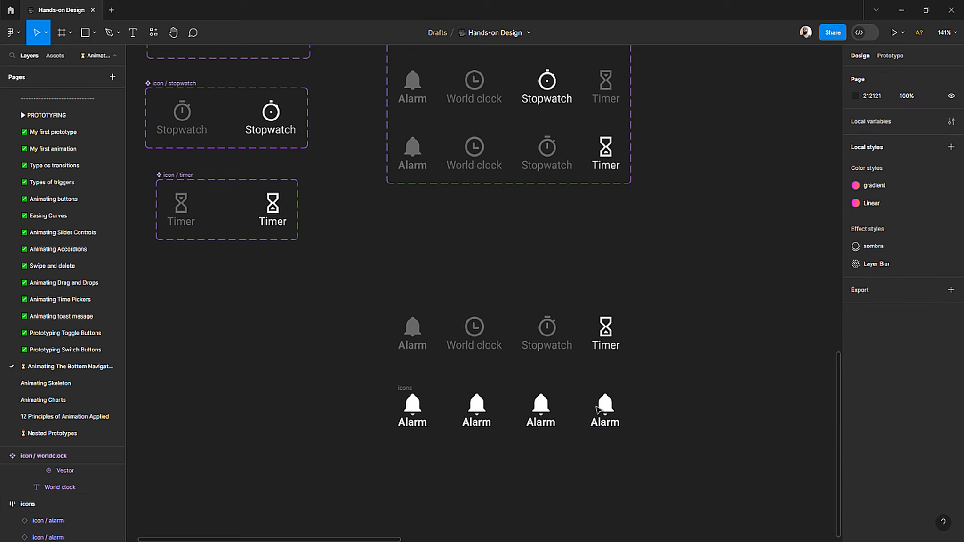
pyautogui.click(549, 412)
pyautogui.press('alt')
pyautogui.click(651, 400)
pyautogui.scroll(-2, 652, 400)
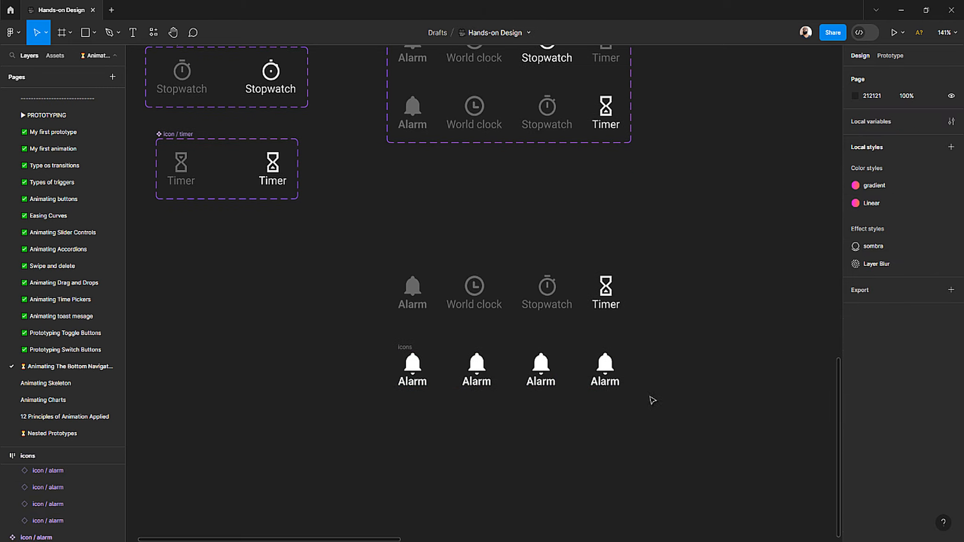
# Step: Swap the second, third and fourth Alarm instances in the icons frame for worldclock, stopwatch and timer respectively
pyautogui.scroll(3, 463, 405)
pyautogui.click(486, 358)
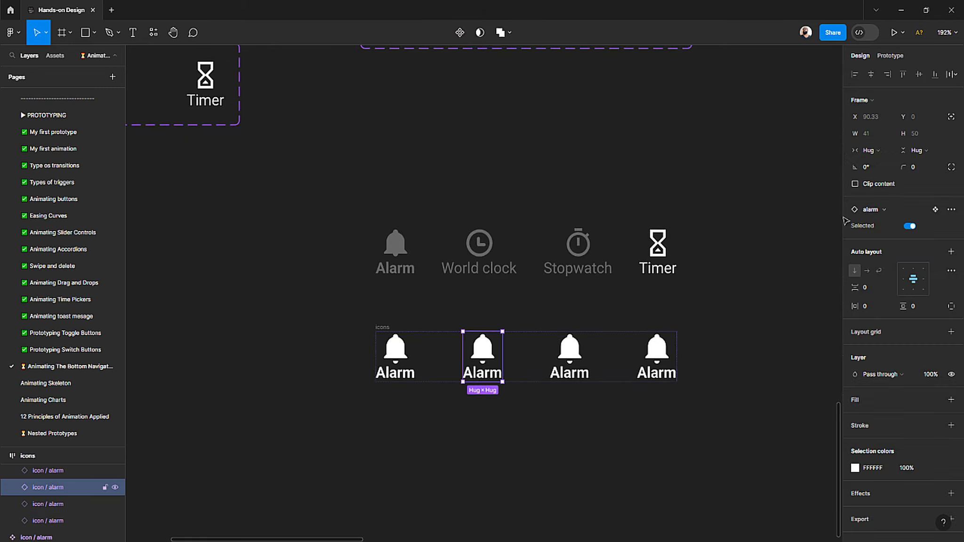
pyautogui.click(884, 214)
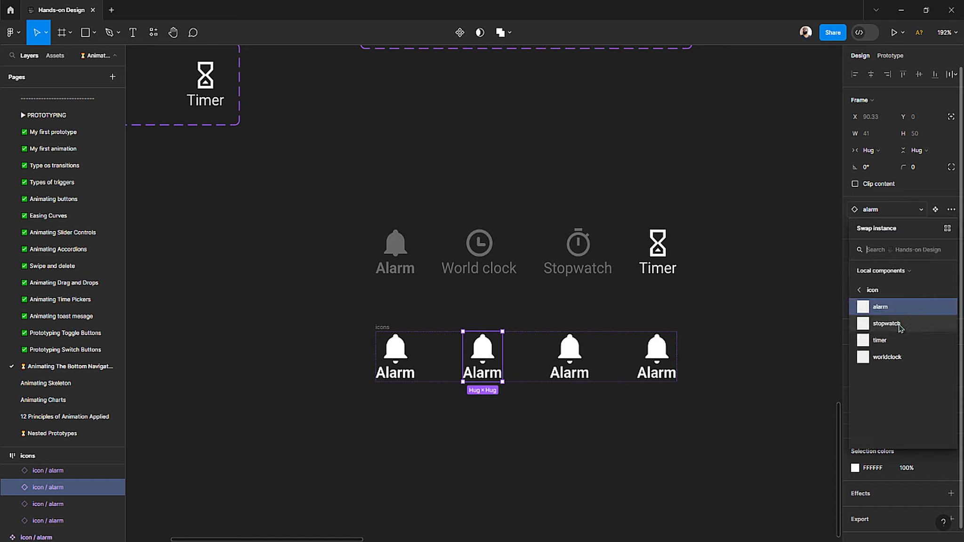
pyautogui.click(900, 356)
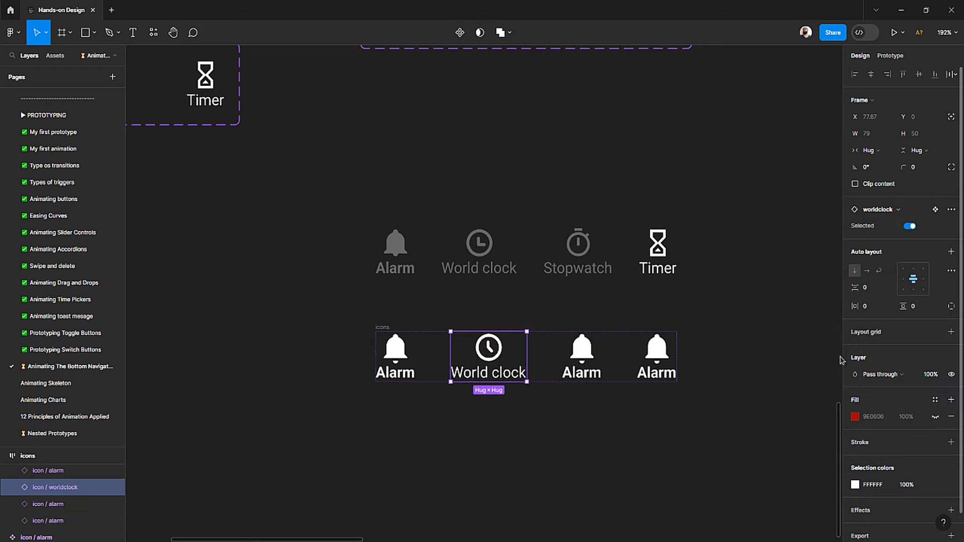
pyautogui.click(591, 357)
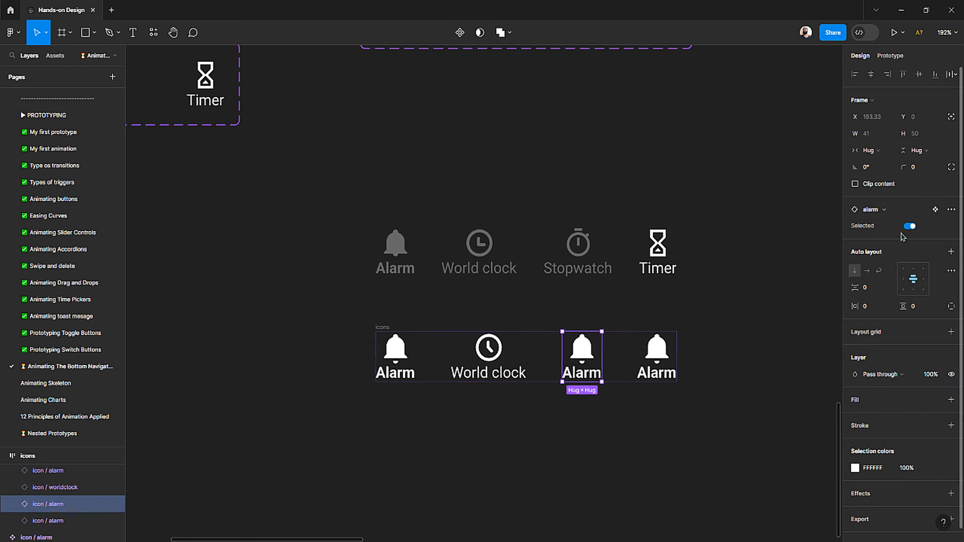
pyautogui.click(884, 213)
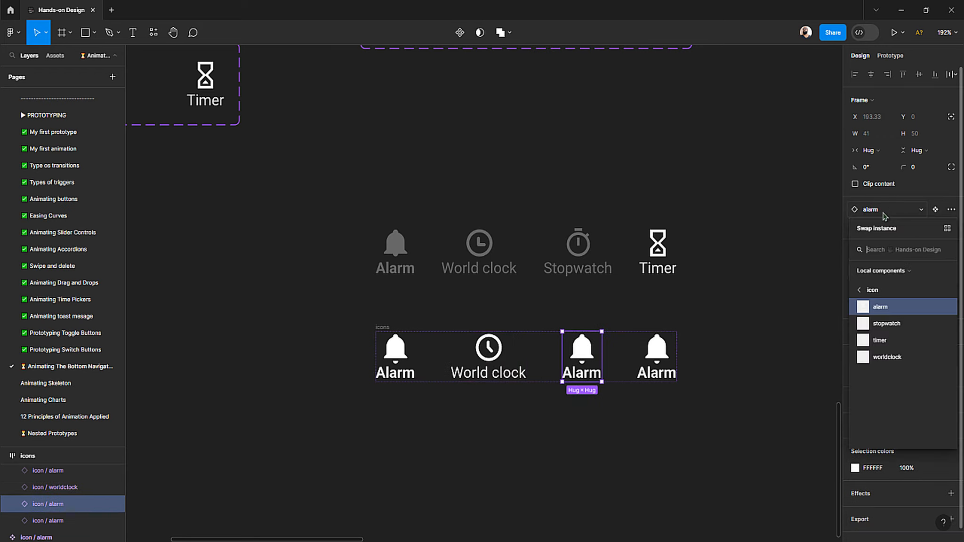
pyautogui.click(896, 326)
pyautogui.click(668, 365)
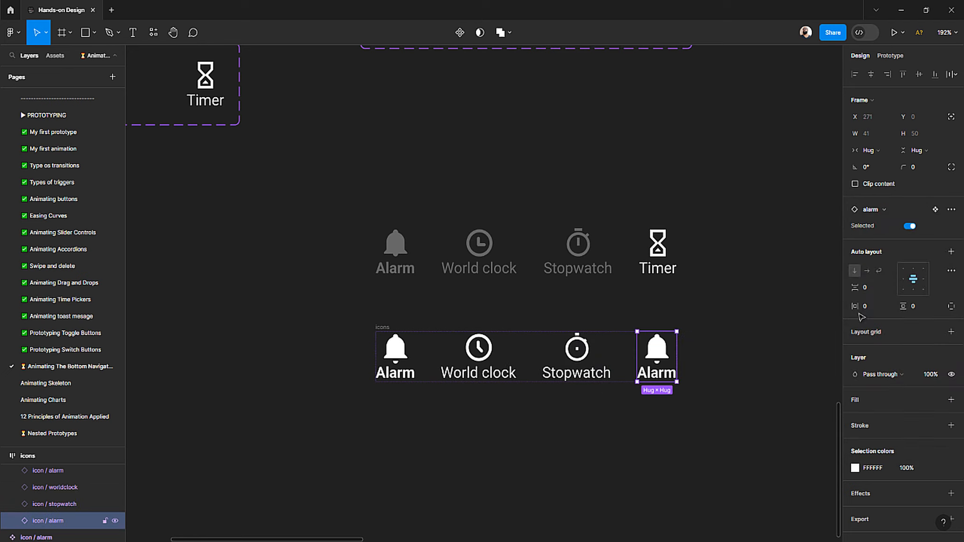
pyautogui.click(878, 212)
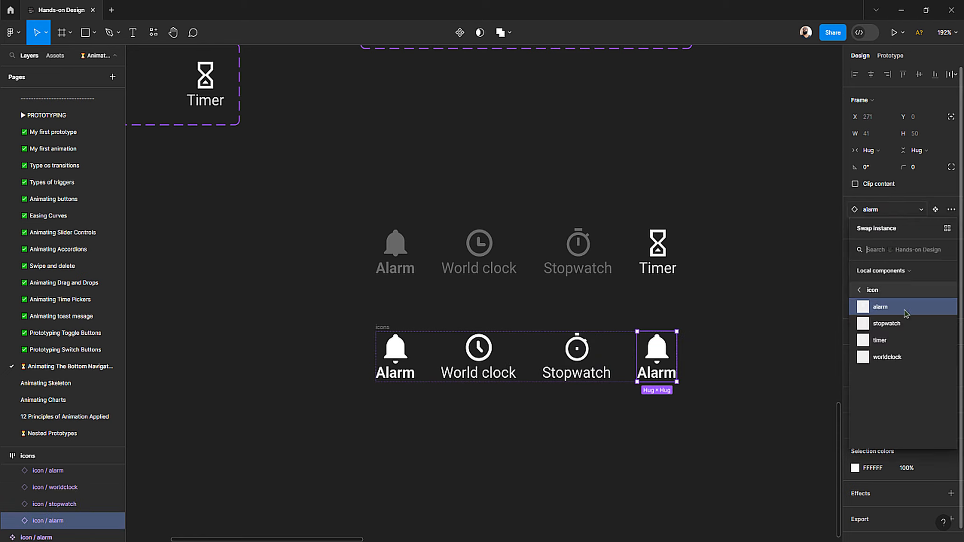
pyautogui.click(906, 339)
pyautogui.click(686, 383)
pyautogui.click(487, 360)
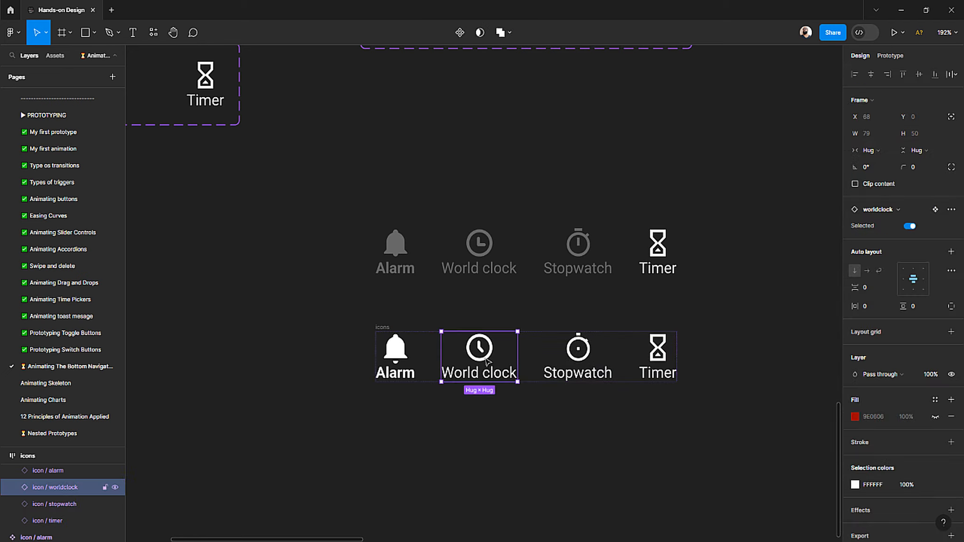
pyautogui.keyDown('shift'); pyautogui.click(581, 362); pyautogui.keyUp('shift')
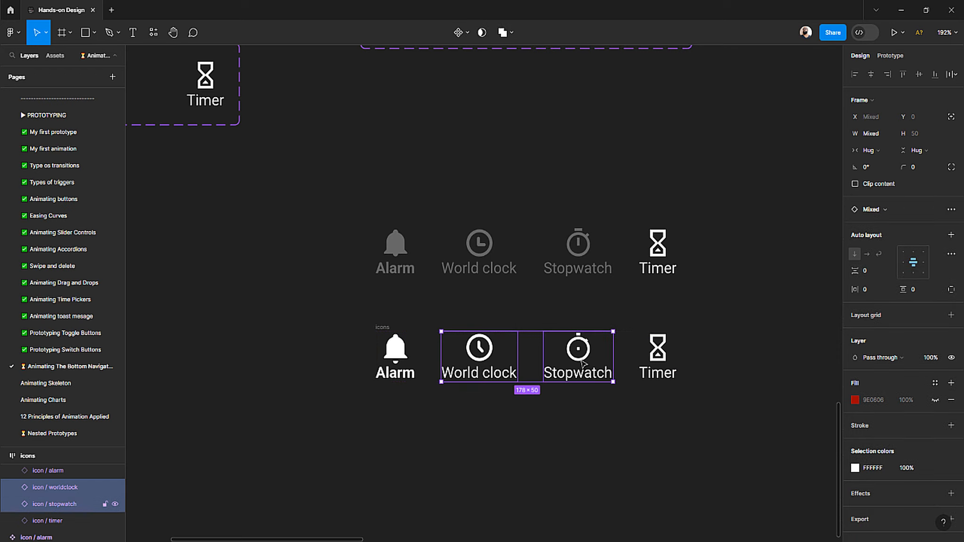
pyautogui.click(562, 444)
# Step: Turn off the Selected property on the World clock, Stopwatch and Timer icons in the new icons frame
pyautogui.click(467, 358)
pyautogui.click(910, 227)
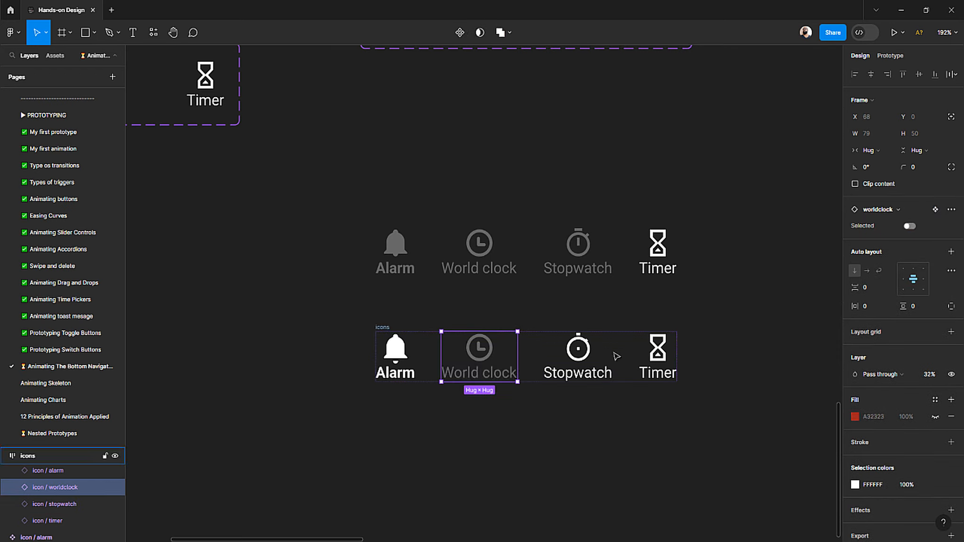
pyautogui.click(604, 358)
pyautogui.click(657, 360)
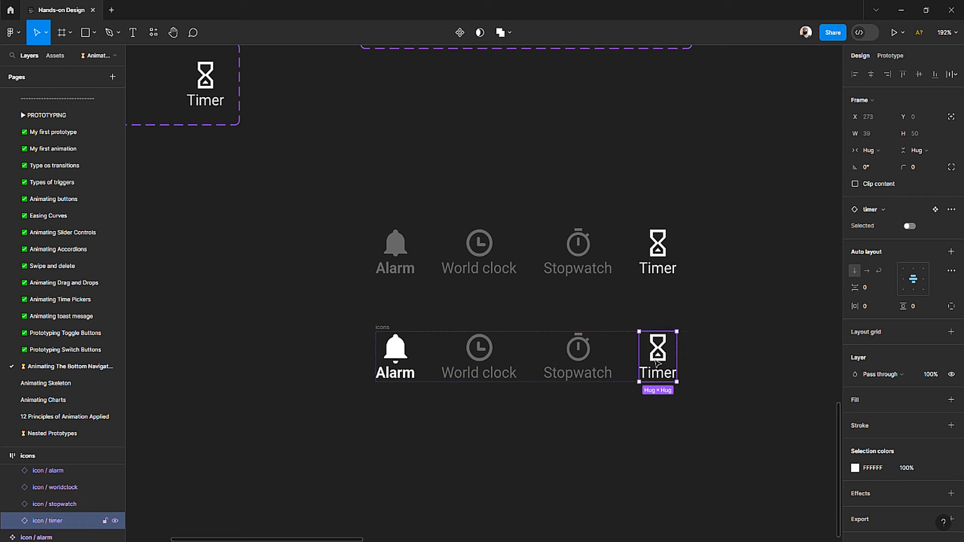
pyautogui.click(908, 226)
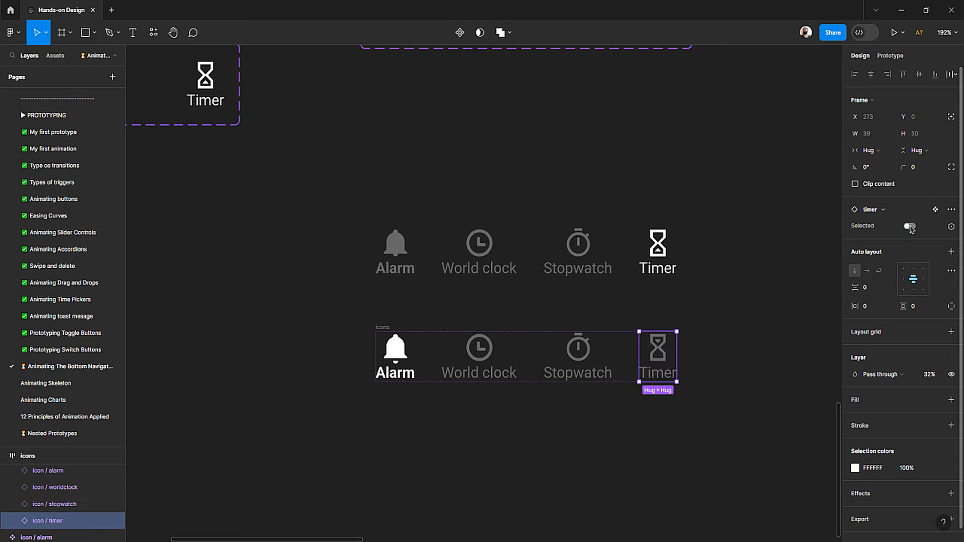
# Step: Switch the menu variant of the upper icons instance to stopwatch, clock and finally alarm
pyautogui.click(467, 419)
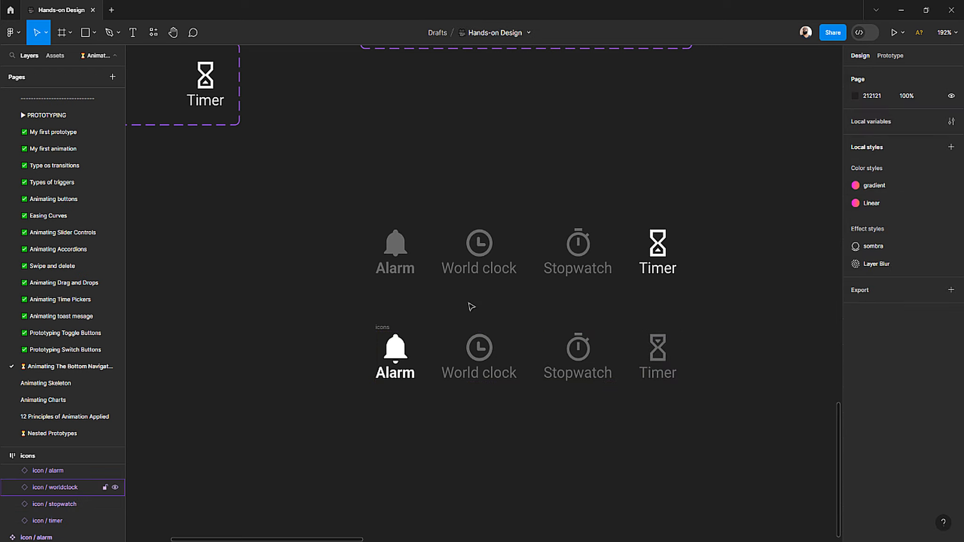
pyautogui.click(487, 256)
pyautogui.click(910, 227)
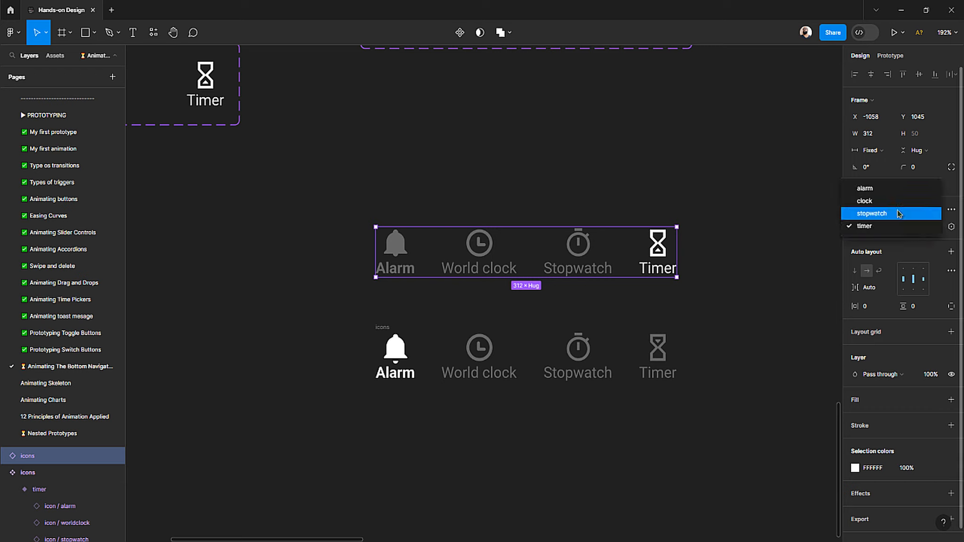
pyautogui.click(901, 213)
pyautogui.click(929, 227)
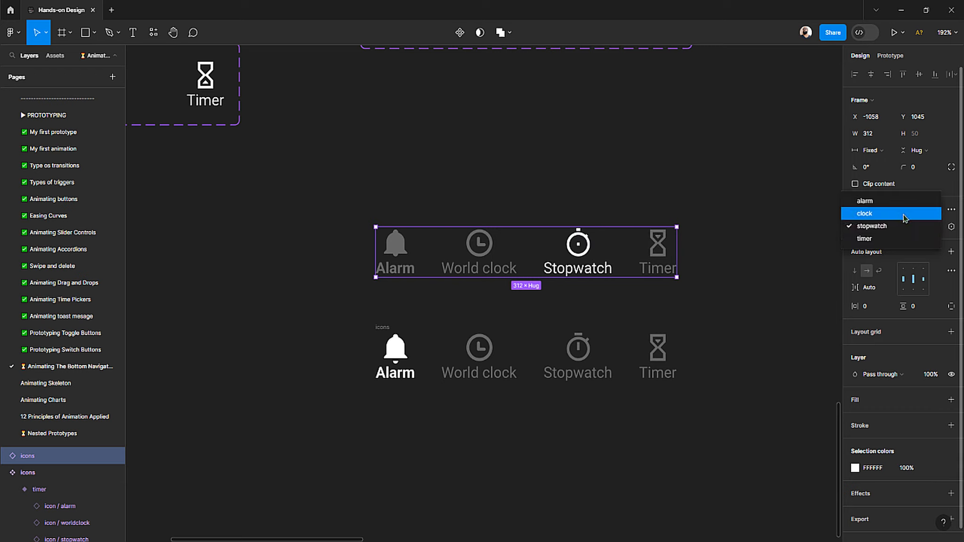
pyautogui.click(903, 213)
pyautogui.click(917, 226)
pyautogui.click(911, 214)
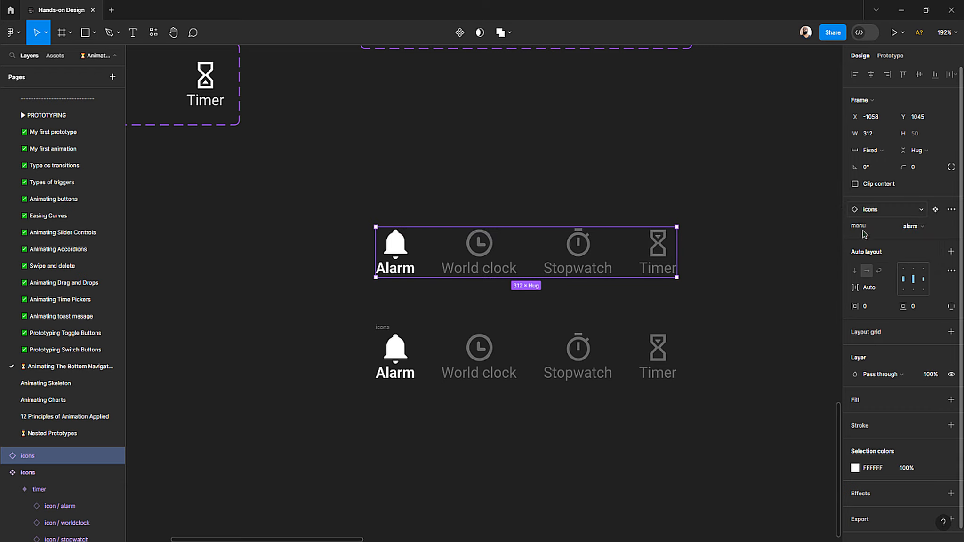
pyautogui.click(537, 397)
# Step: In the lower icons frame, turn Selected off for Alarm, try it on Stopwatch, and turn it on for Timer and World clock
pyautogui.click(400, 357)
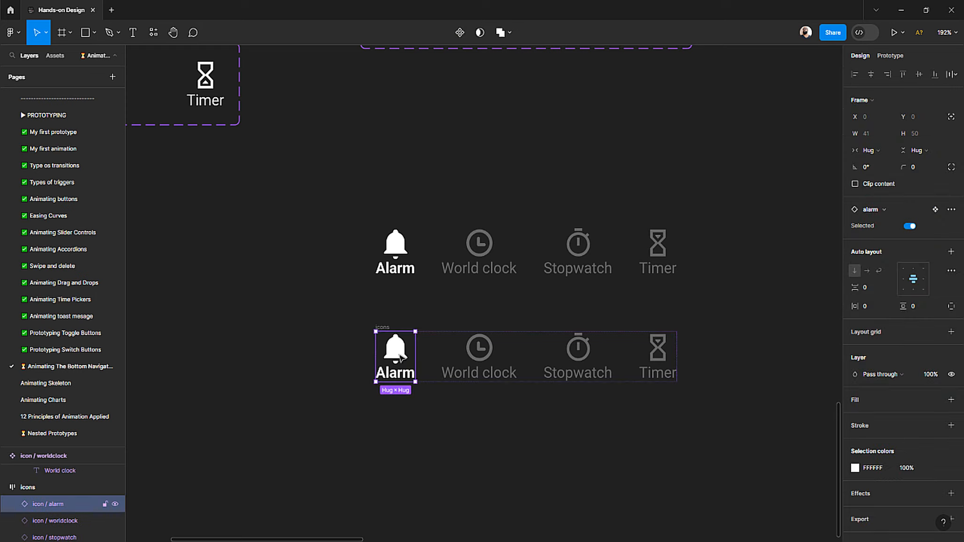
pyautogui.click(909, 226)
pyautogui.click(566, 360)
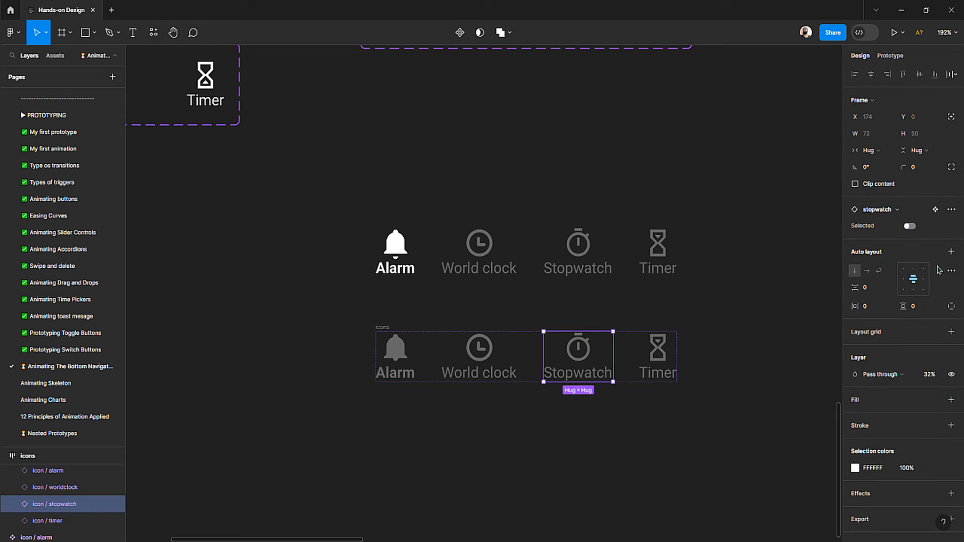
pyautogui.click(909, 226)
pyautogui.click(664, 353)
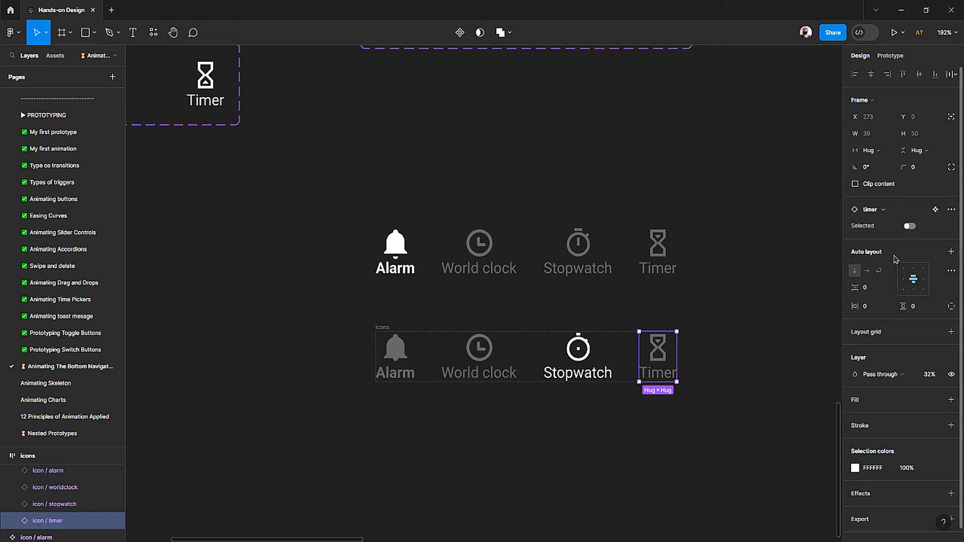
pyautogui.click(909, 226)
pyautogui.click(589, 360)
pyautogui.click(909, 226)
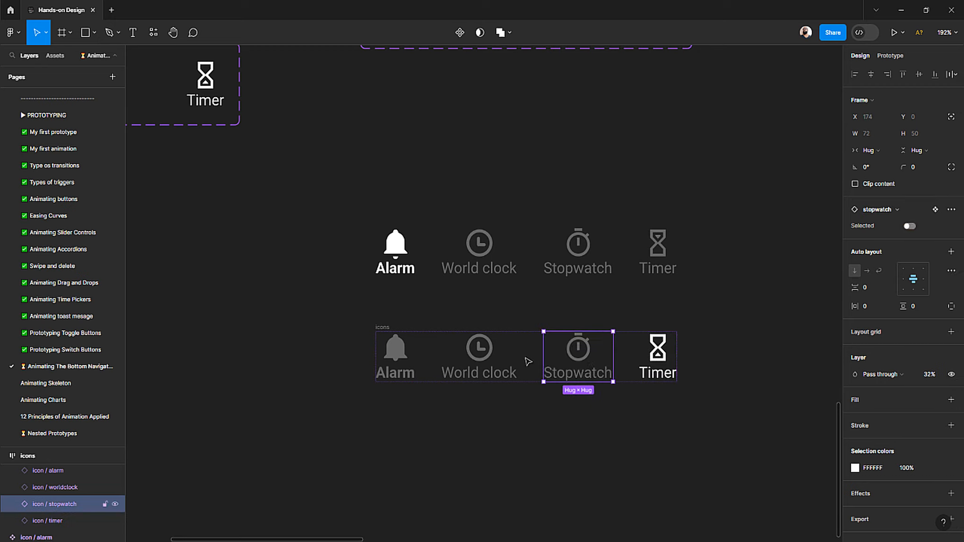
pyautogui.click(507, 366)
pyautogui.click(909, 226)
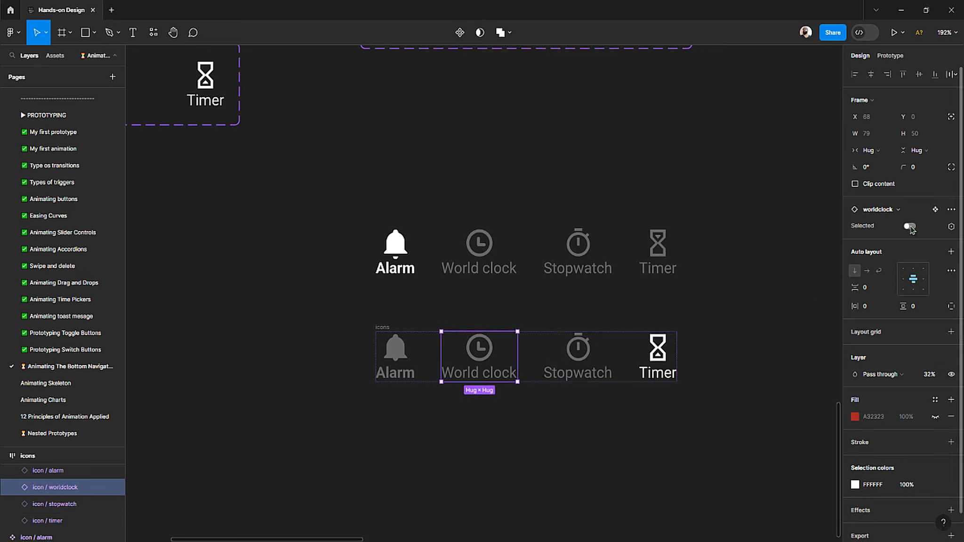
pyautogui.click(748, 326)
# Step: Cycle the upper icons instance's menu variant through clock, stopwatch and timer, returning it to alarm
pyautogui.click(478, 241)
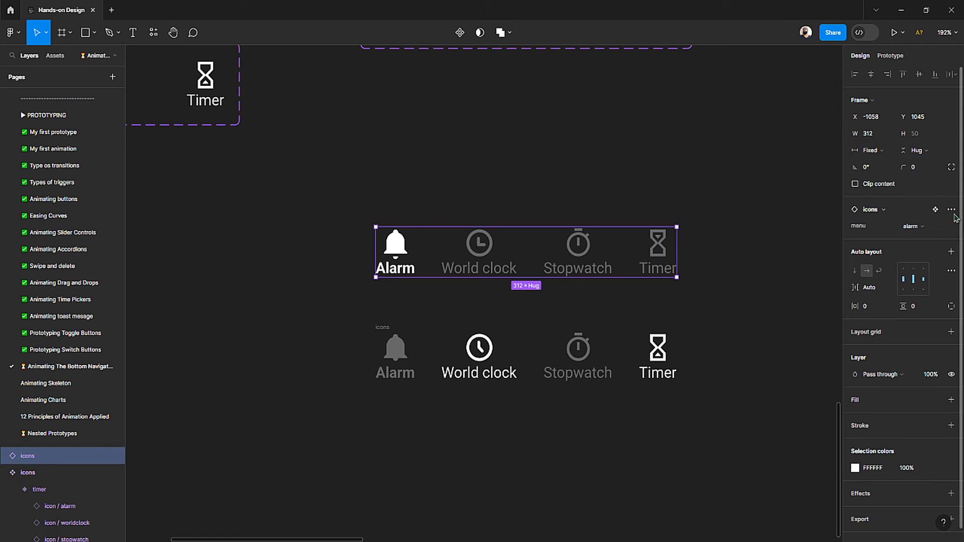
pyautogui.click(917, 226)
pyautogui.click(901, 238)
pyautogui.click(920, 228)
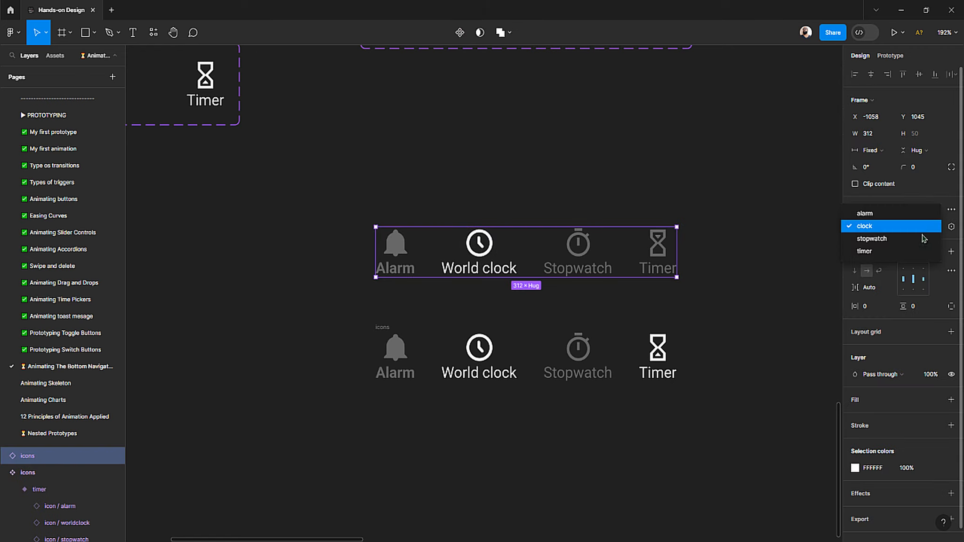
pyautogui.click(921, 238)
pyautogui.click(922, 233)
pyautogui.click(923, 239)
pyautogui.click(922, 227)
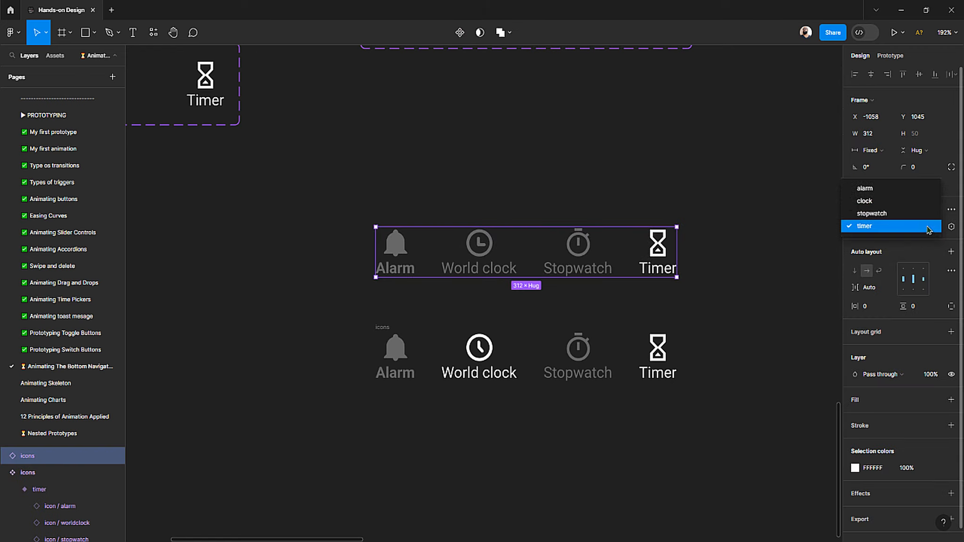
pyautogui.click(906, 203)
pyautogui.click(911, 226)
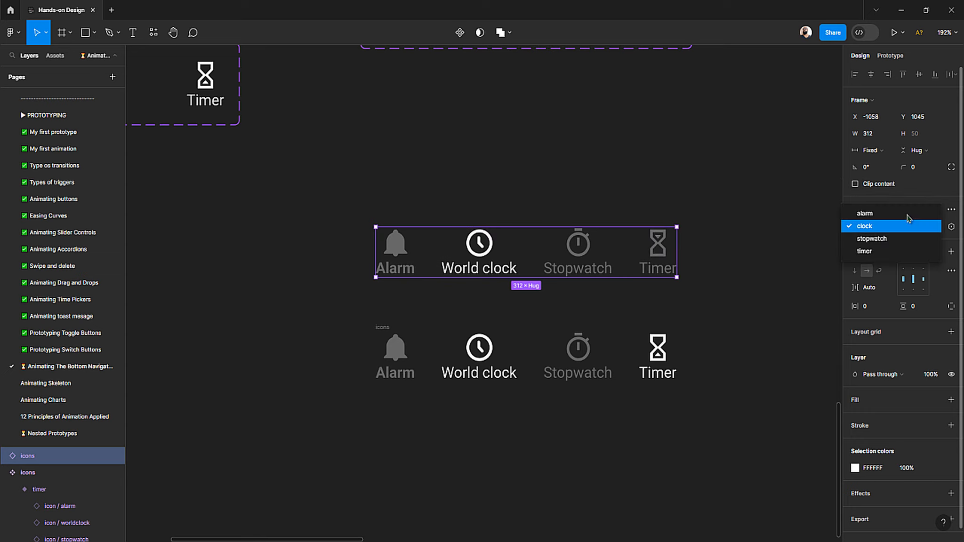
pyautogui.click(906, 215)
pyautogui.click(497, 144)
pyautogui.scroll(1, 494, 216)
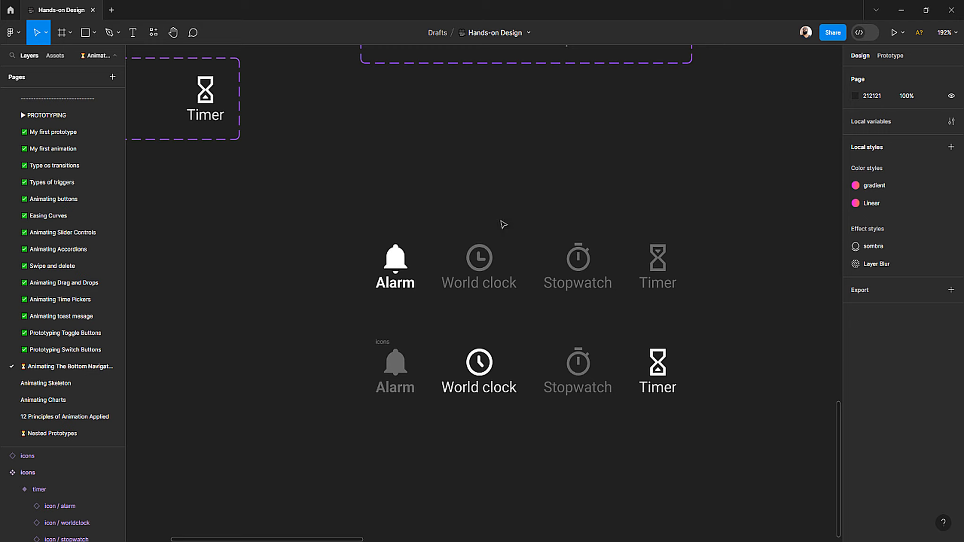
# Step: Step the icons instance's menu property from alarm up to timer and back down to alarm, one variant at a time
pyautogui.click(487, 273)
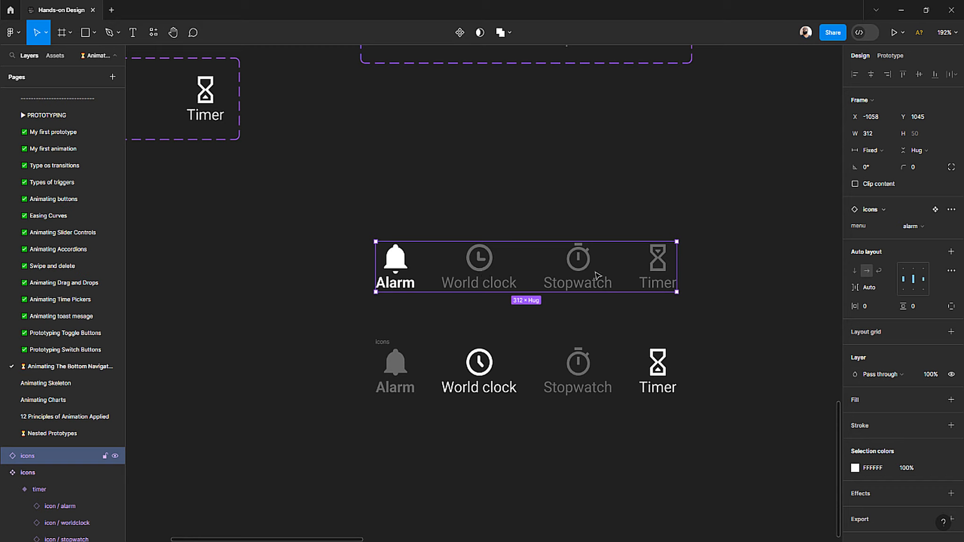
pyautogui.click(914, 229)
pyautogui.click(905, 238)
pyautogui.click(909, 230)
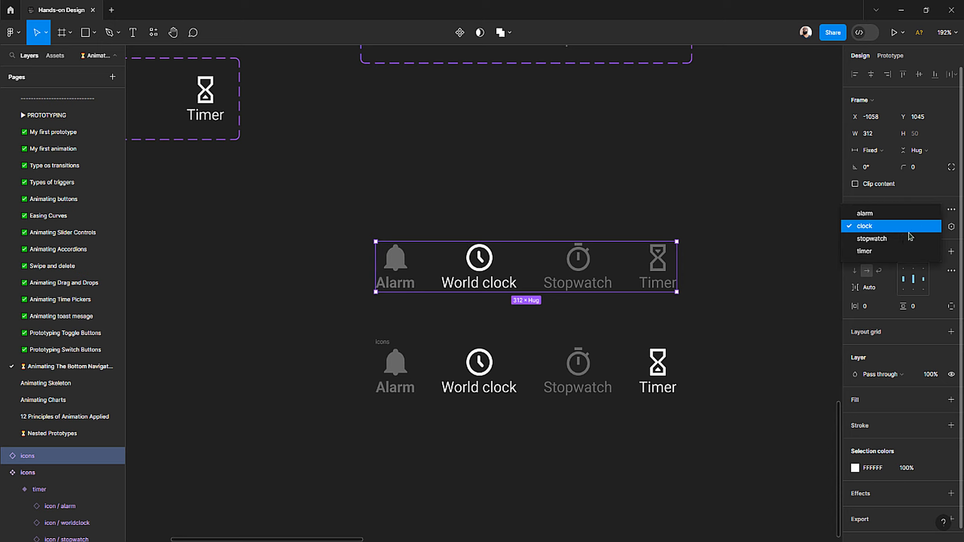
pyautogui.click(909, 238)
pyautogui.click(909, 230)
pyautogui.click(907, 239)
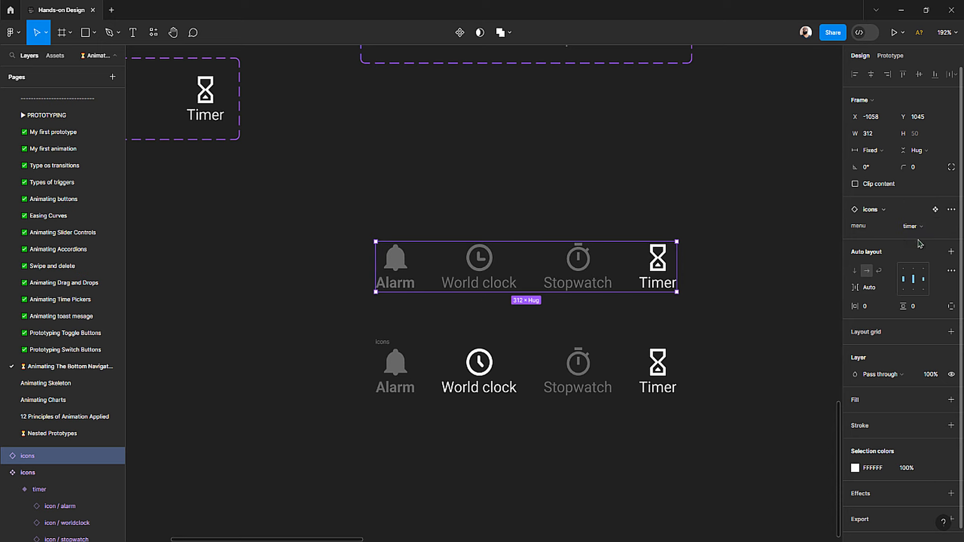
pyautogui.click(915, 230)
pyautogui.click(913, 213)
pyautogui.click(915, 229)
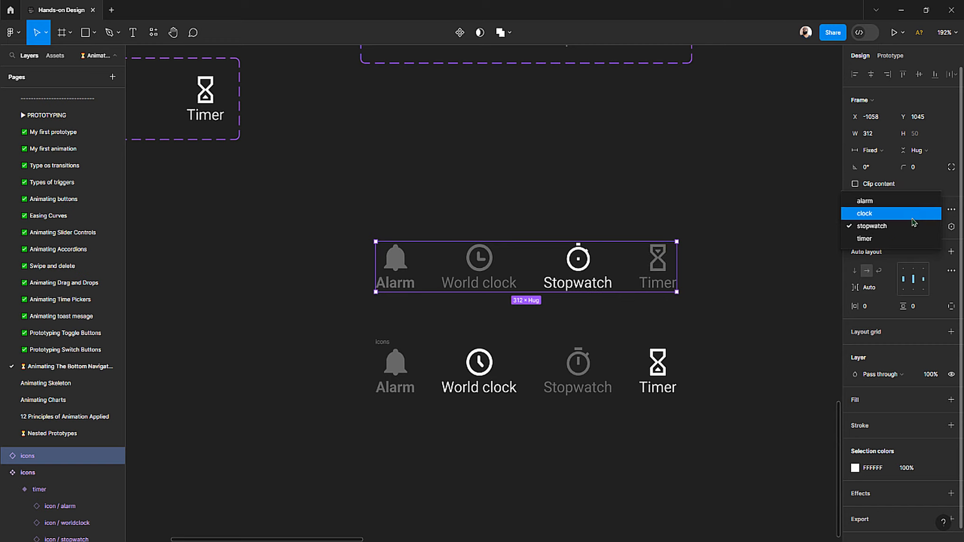
pyautogui.click(913, 213)
pyautogui.click(916, 229)
pyautogui.click(913, 213)
pyautogui.click(515, 158)
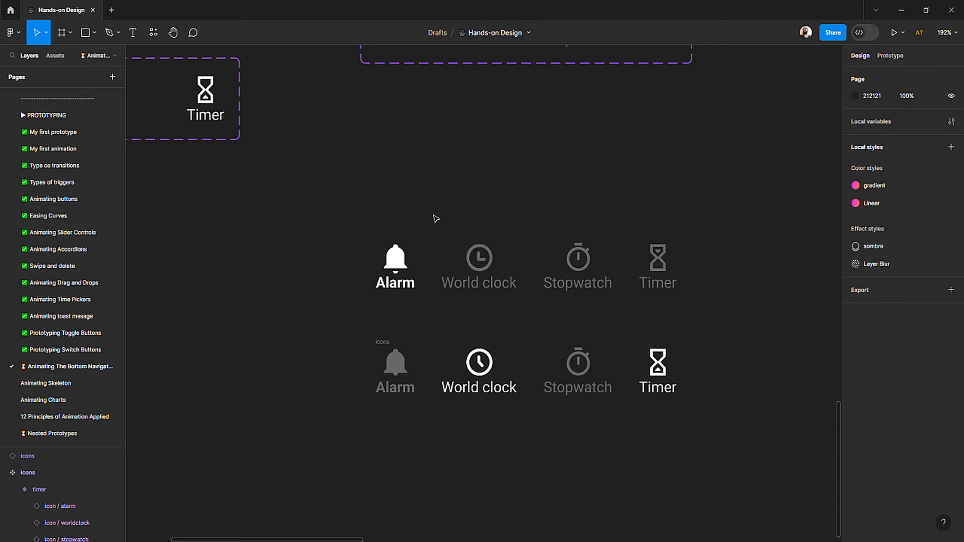
# Step: Cut the icons component instance set to alarm and delete the loose icons frame below it
pyautogui.scroll(-5, 433, 219)
pyautogui.click(425, 242)
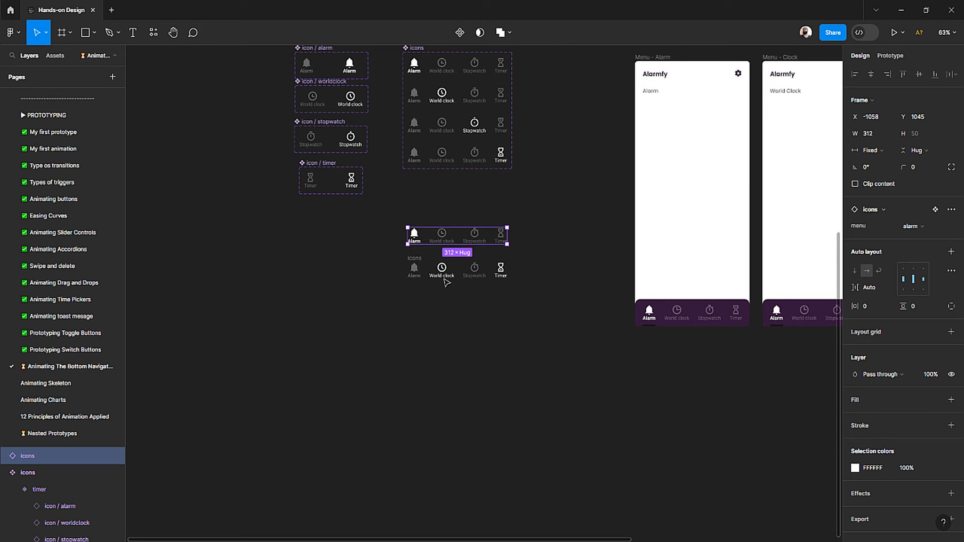
pyautogui.press('Delete')
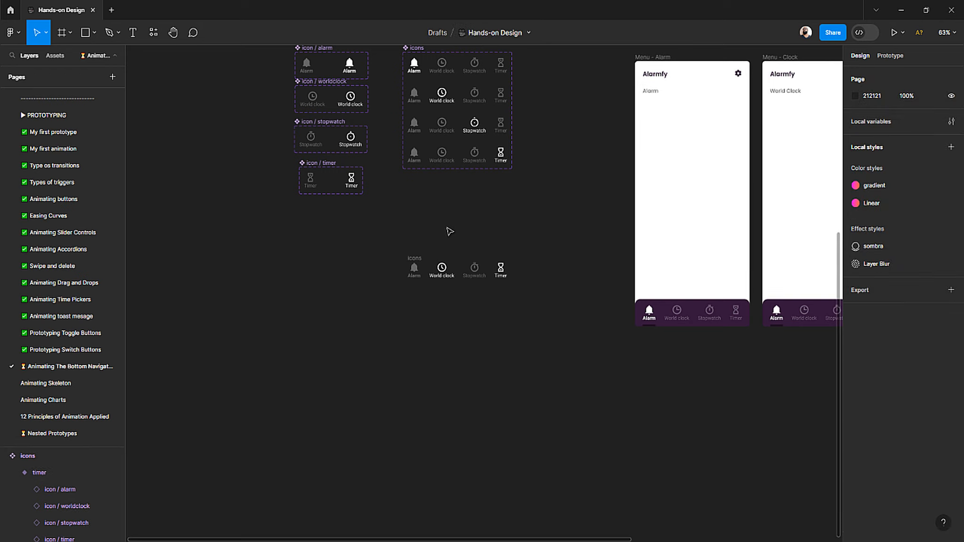
pyautogui.click(414, 258)
pyautogui.press('Delete')
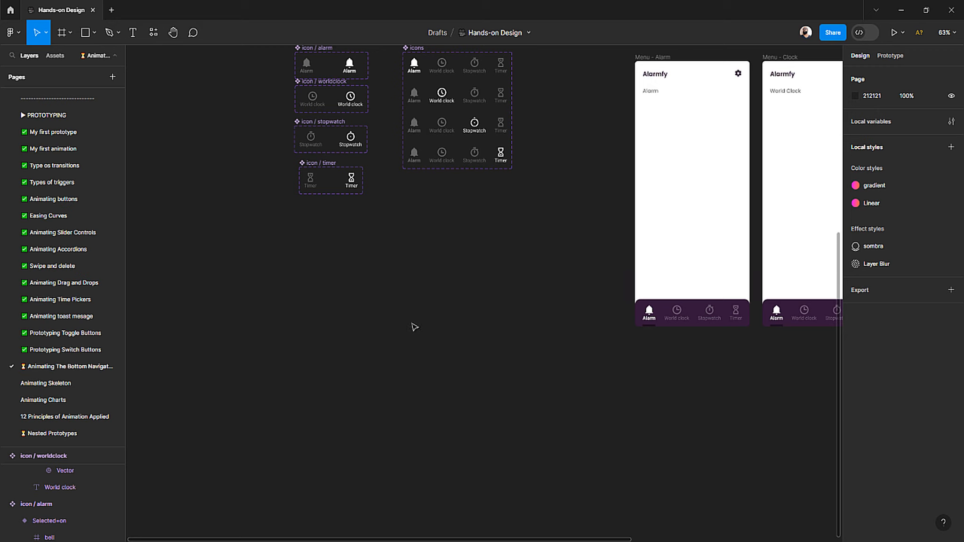
# Step: Delete the old icons frame from the bottom bar of the Menu - Alarm screen
pyautogui.hscroll(5, 471, 328)
pyautogui.scroll(5, 520, 329)
pyautogui.click(516, 312)
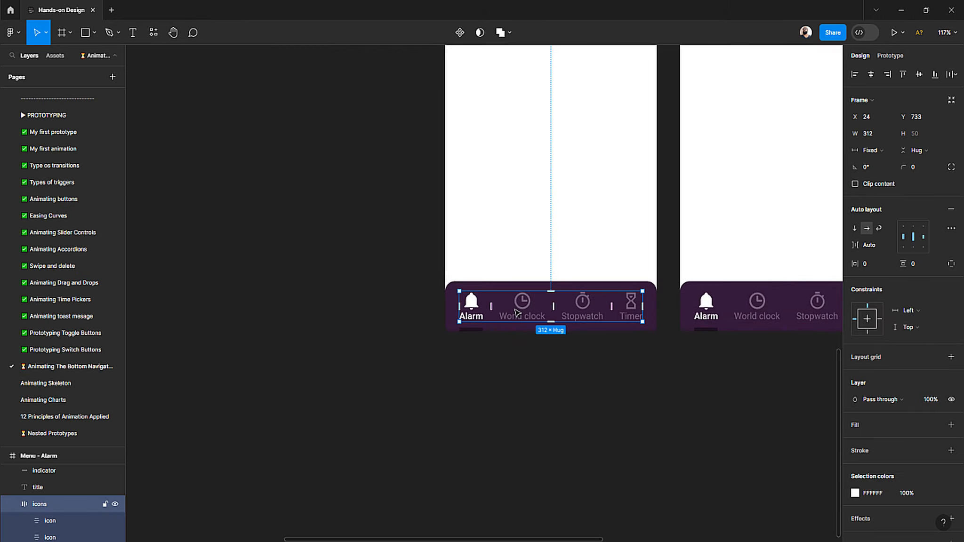
pyautogui.press('Delete')
# Step: Rename the purple bottom bar rectangle in the Menu - Alarm screen as Background
pyautogui.click(493, 300)
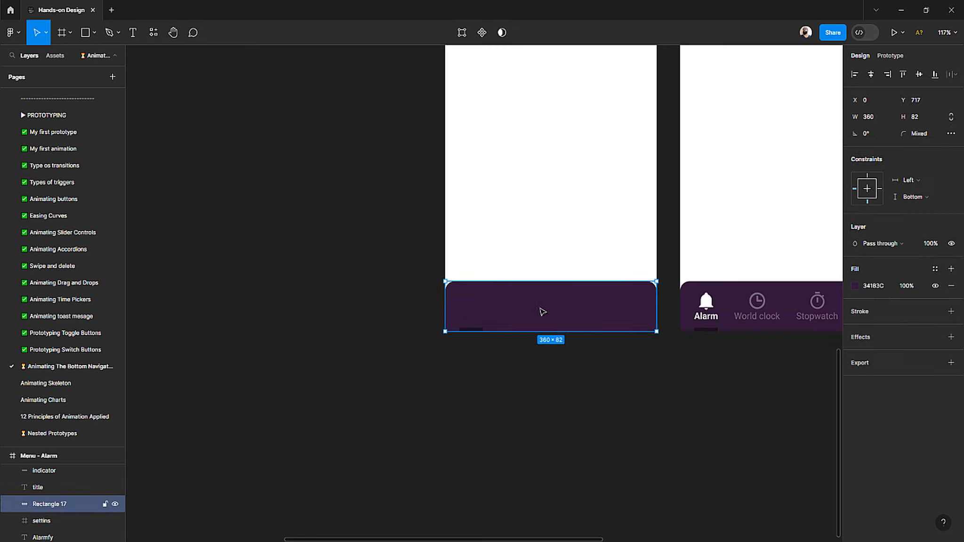
pyautogui.doubleClick(66, 505)
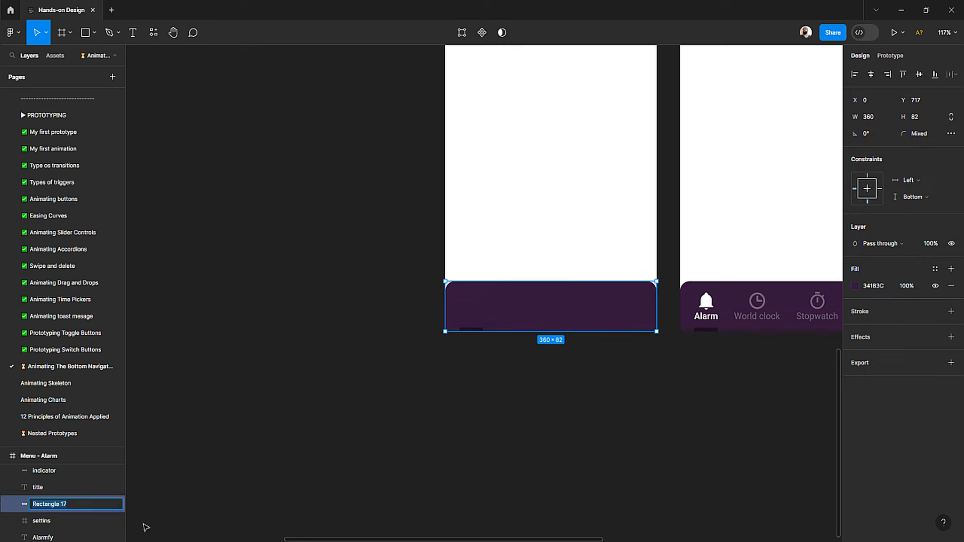
pyautogui.write('Background')
pyautogui.press('Return')
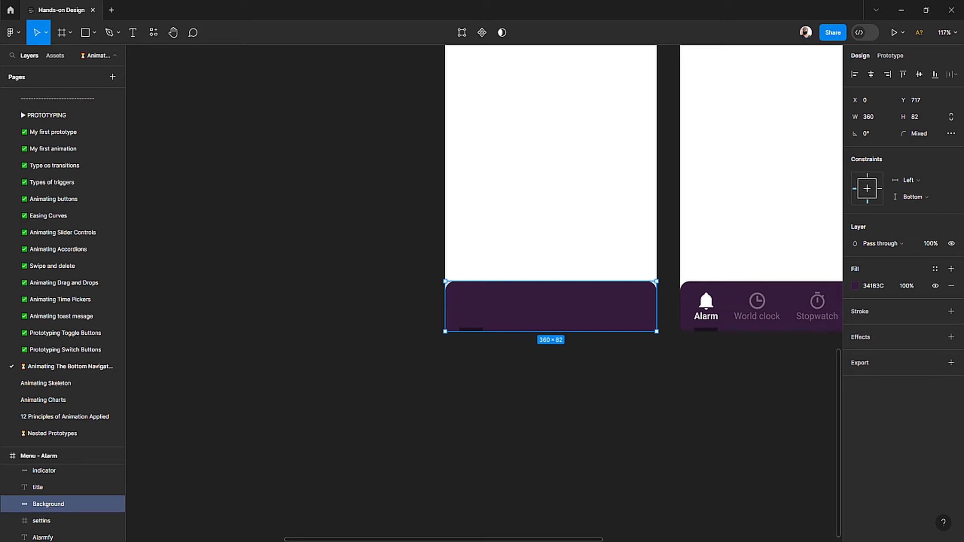
# Step: Paste the icons instance into the Menu - Alarm screen and centre it with Background both vertically and horizontally
pyautogui.hotkey('ctrl', 'v')
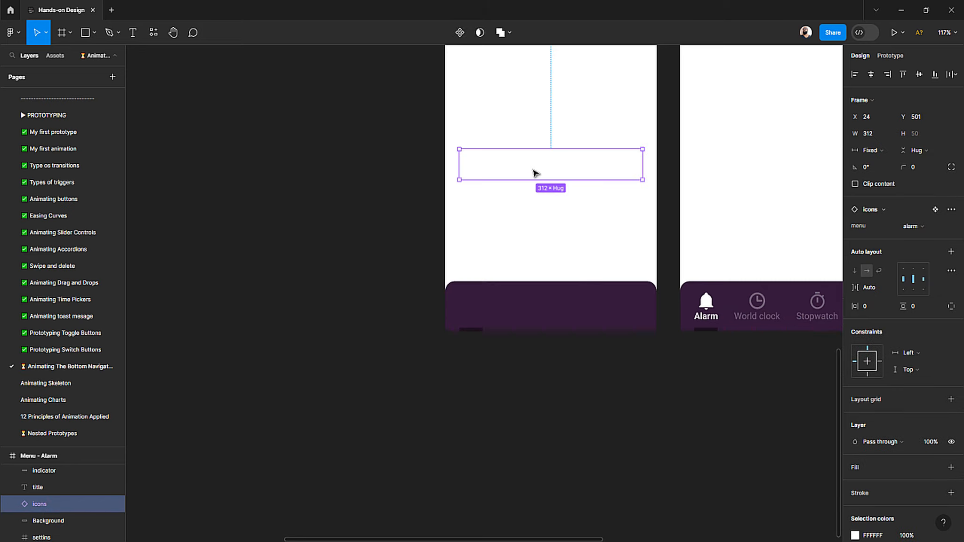
pyautogui.keyDown('shift'); pyautogui.click(550, 309); pyautogui.keyUp('shift')
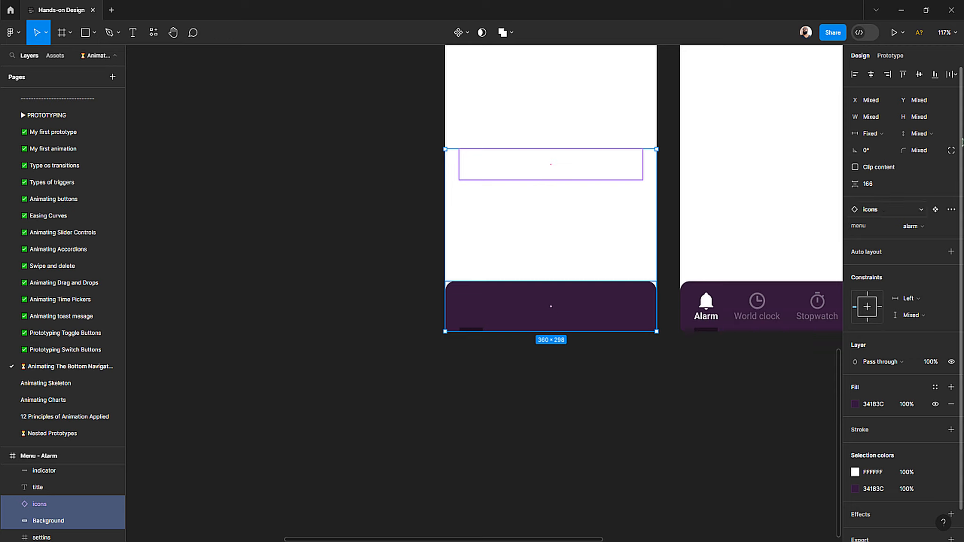
pyautogui.click(918, 75)
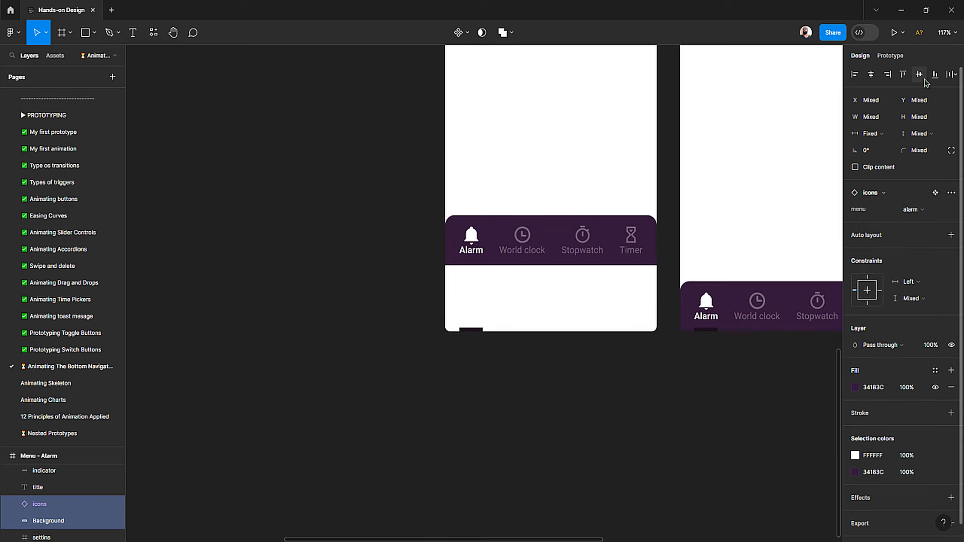
pyautogui.click(871, 75)
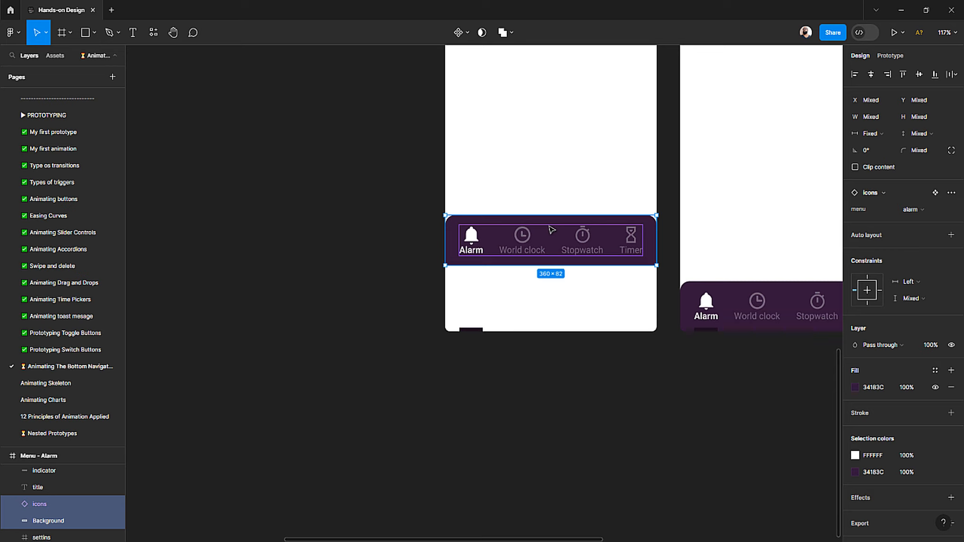
# Step: Group the icons instance with Background, name the group menu, and align it to the bottom of the screen frame
pyautogui.hotkey('ctrl', 'g')
pyautogui.doubleClick(49, 509)
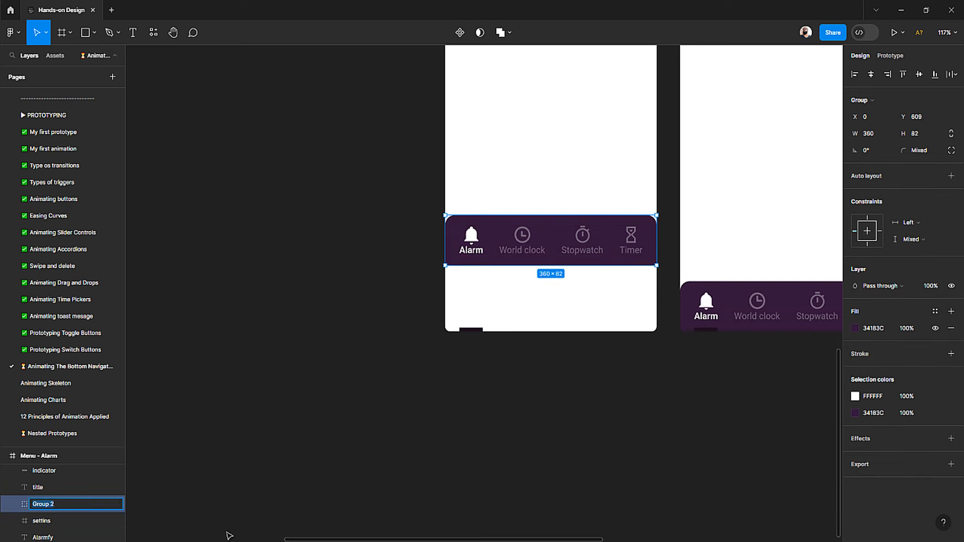
pyautogui.write('menu')
pyautogui.press('Return')
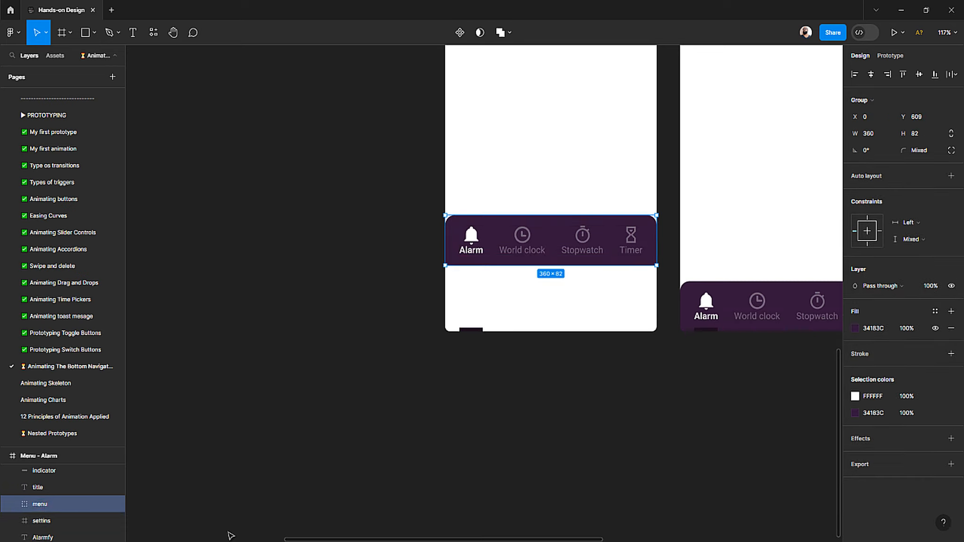
pyautogui.click(934, 74)
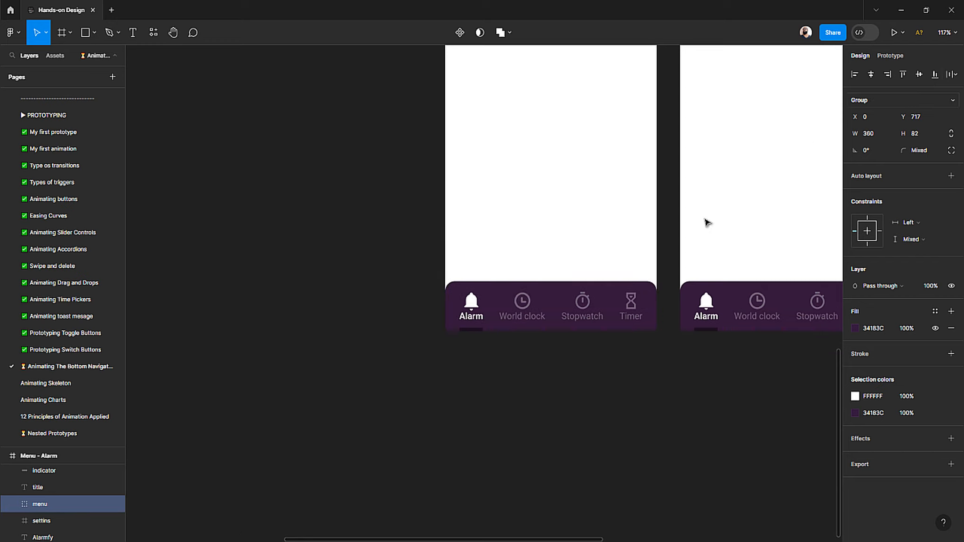
# Step: Move the indicator bar into the menu group of the Menu - Alarm screen and align it to the group's bottom edge
pyautogui.keyDown('ctrl'); pyautogui.scroll(3, 503, 352); pyautogui.keyUp('ctrl')
pyautogui.keyDown('ctrl'); pyautogui.scroll(3, 499, 351); pyautogui.keyUp('ctrl')
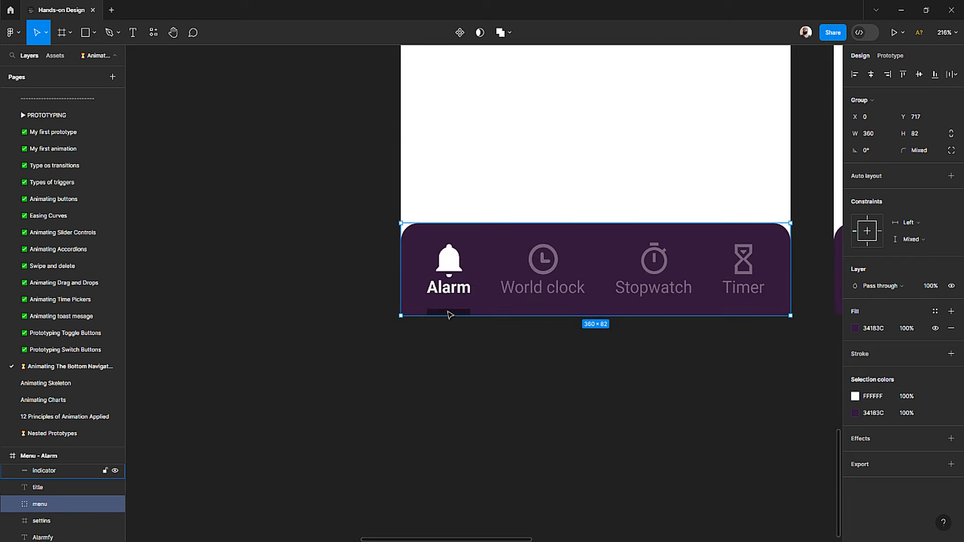
pyautogui.click(449, 313)
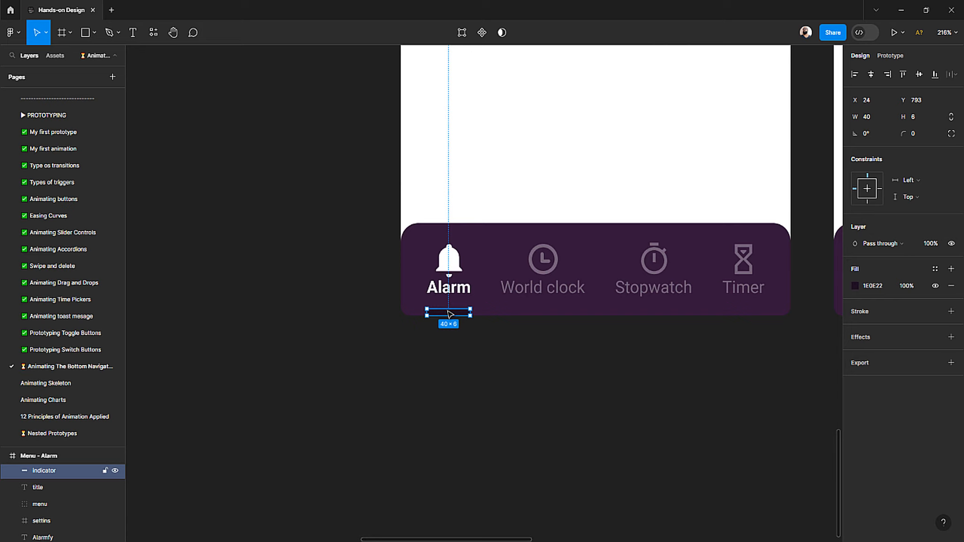
pyautogui.press('Delete')
pyautogui.click(463, 308)
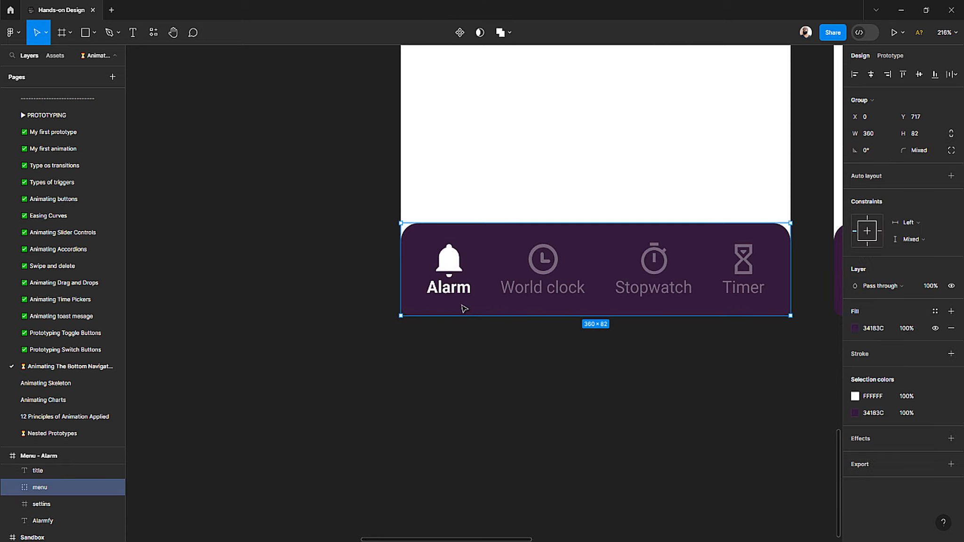
pyautogui.hotkey('ctrl', 'z')
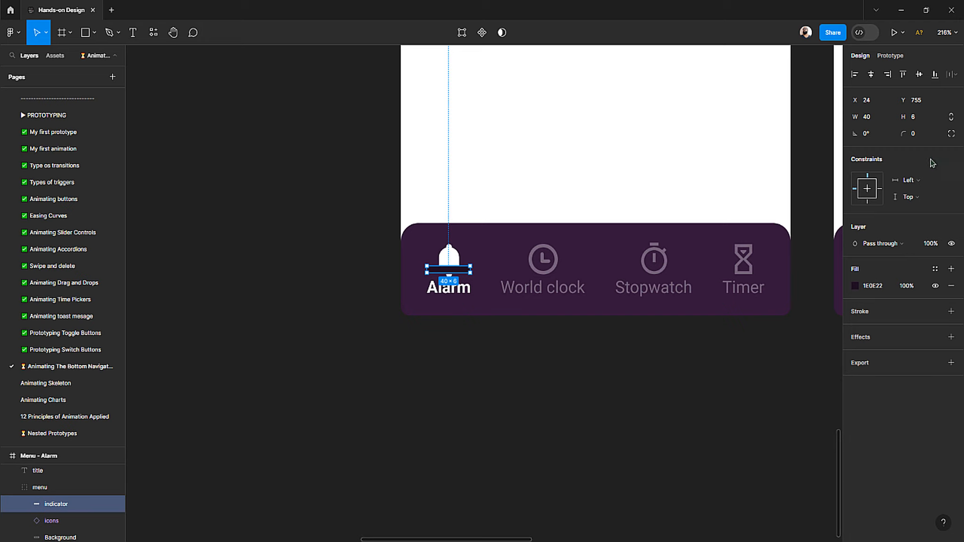
pyautogui.click(934, 74)
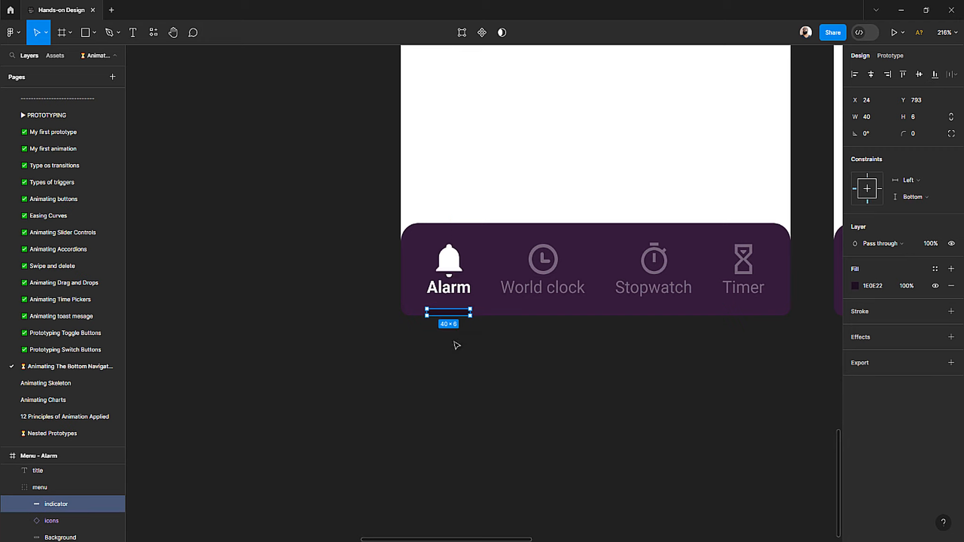
pyautogui.click(455, 345)
# Step: Copy the Menu - Alarm screen's menu group and delete the old bottom bars from the Menu - Clock, Menu - Stopwatch and Menu - Timer screens
pyautogui.scroll(-6, 447, 346)
pyautogui.click(475, 331)
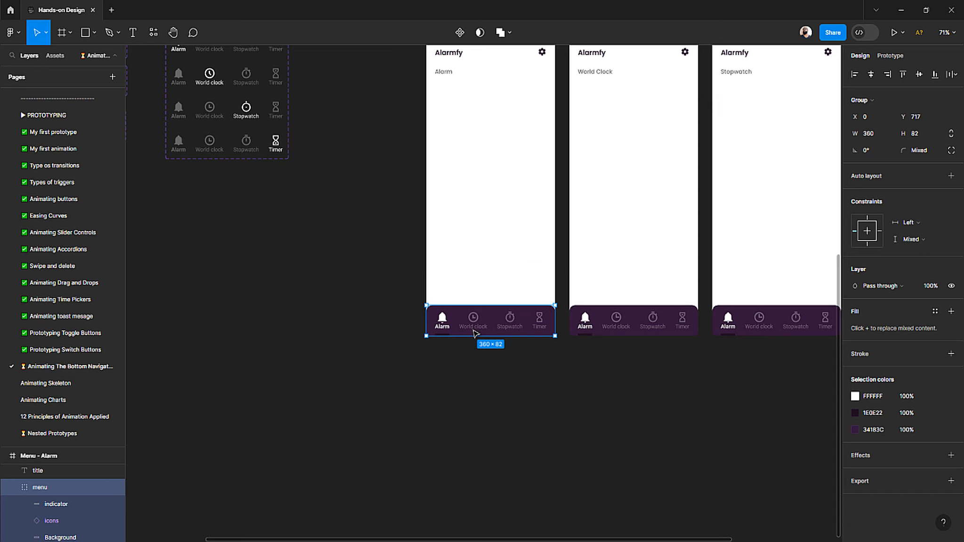
pyautogui.hscroll(3, 469, 339)
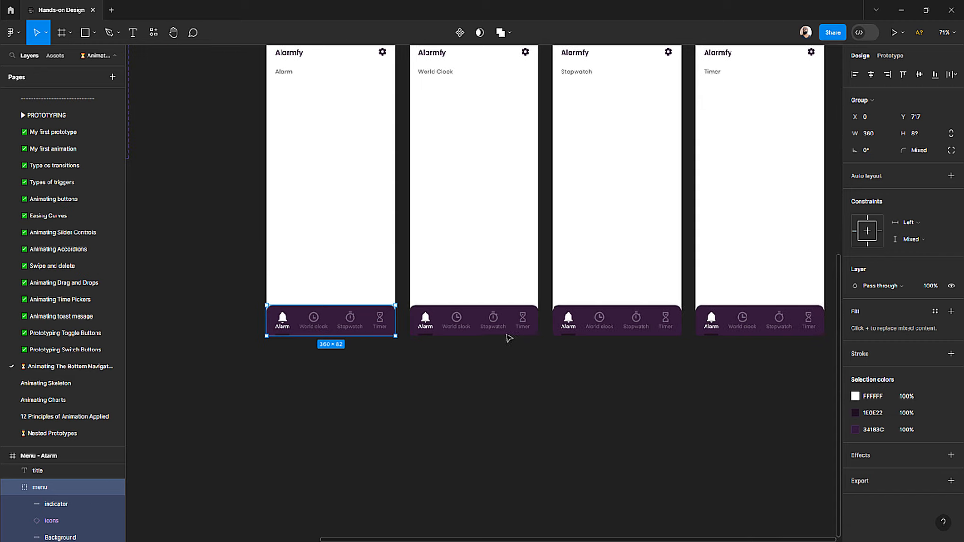
pyautogui.click(501, 329)
pyautogui.moveTo(523, 366); pyautogui.dragTo(425, 322)
pyautogui.press('Delete')
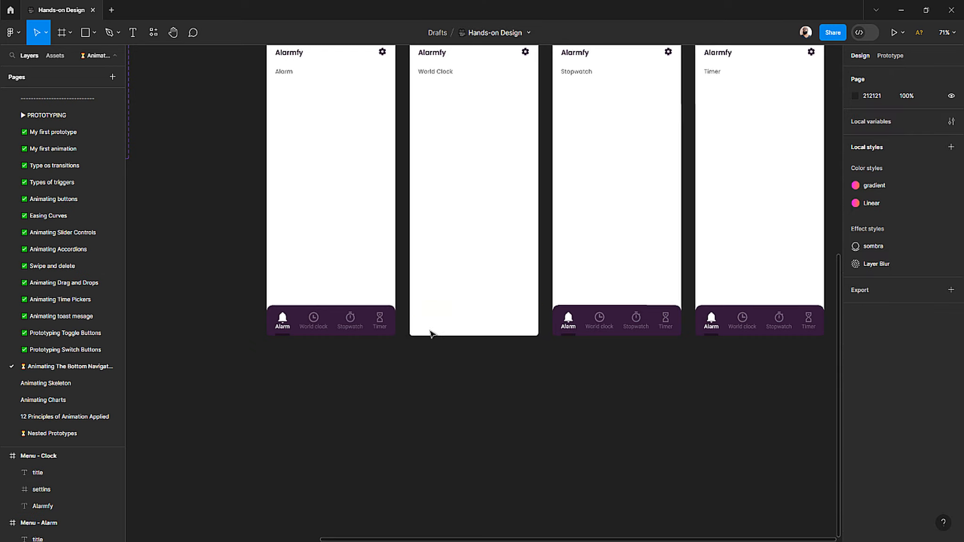
pyautogui.moveTo(676, 368); pyautogui.dragTo(567, 317)
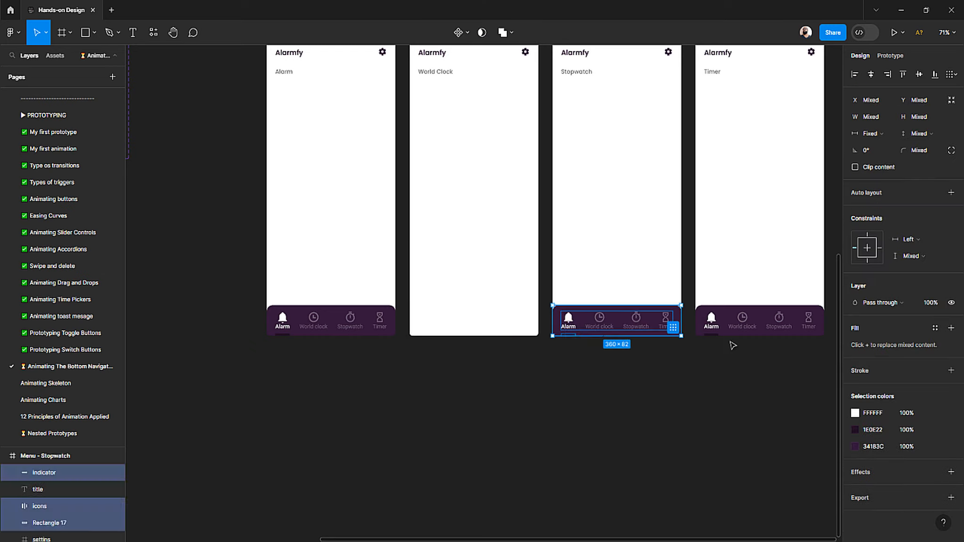
pyautogui.press('Delete')
pyautogui.moveTo(818, 348); pyautogui.dragTo(713, 317)
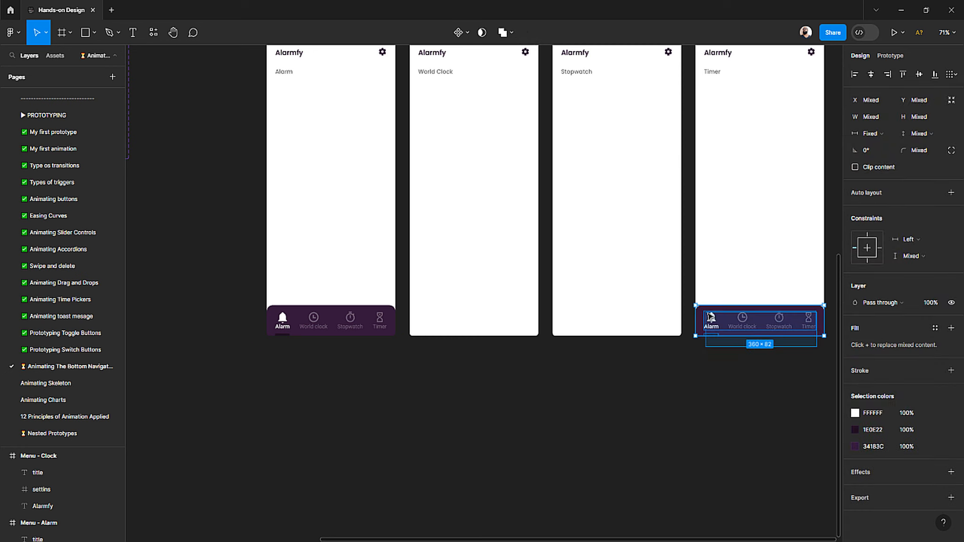
pyautogui.press('Delete')
# Step: Paste the copied menu group into the Menu - Clock screen
pyautogui.scroll(1, 466, 319)
pyautogui.scroll(1, 430, 83)
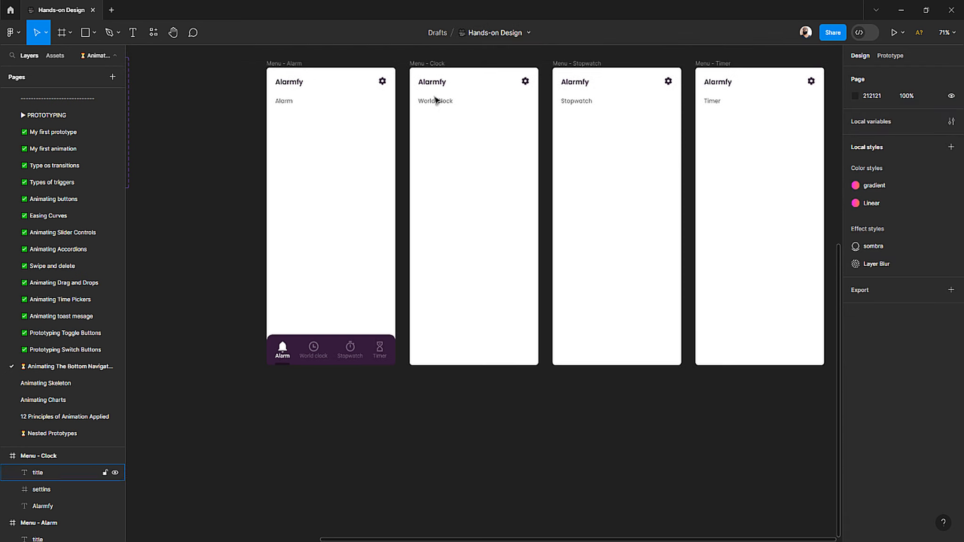
pyautogui.click(428, 64)
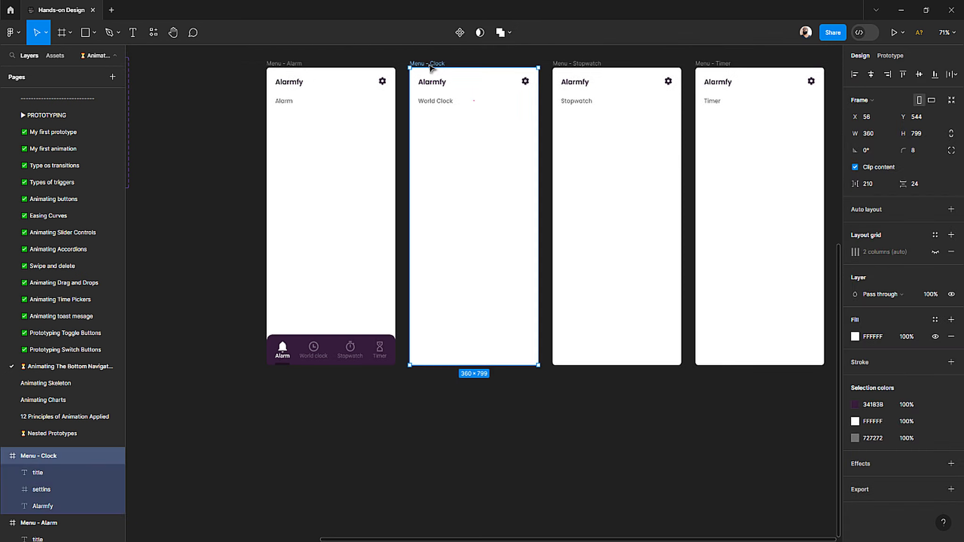
pyautogui.hotkey('ctrl', 'v')
# Step: Move the indicator in the Menu - Clock bar beneath World clock and widen it to 78.56 to match the label
pyautogui.scroll(5, 423, 360)
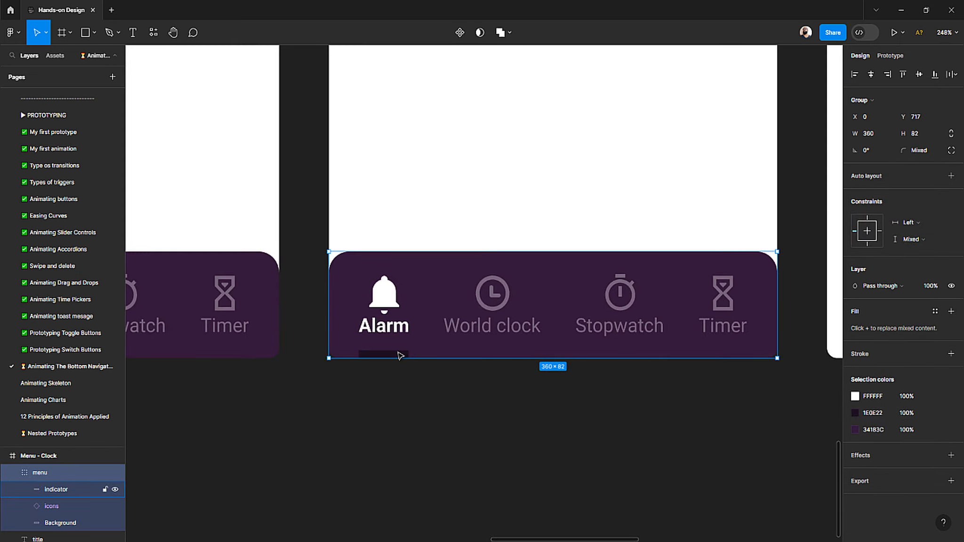
pyautogui.click(399, 355)
pyautogui.moveTo(391, 355); pyautogui.dragTo(540, 350)
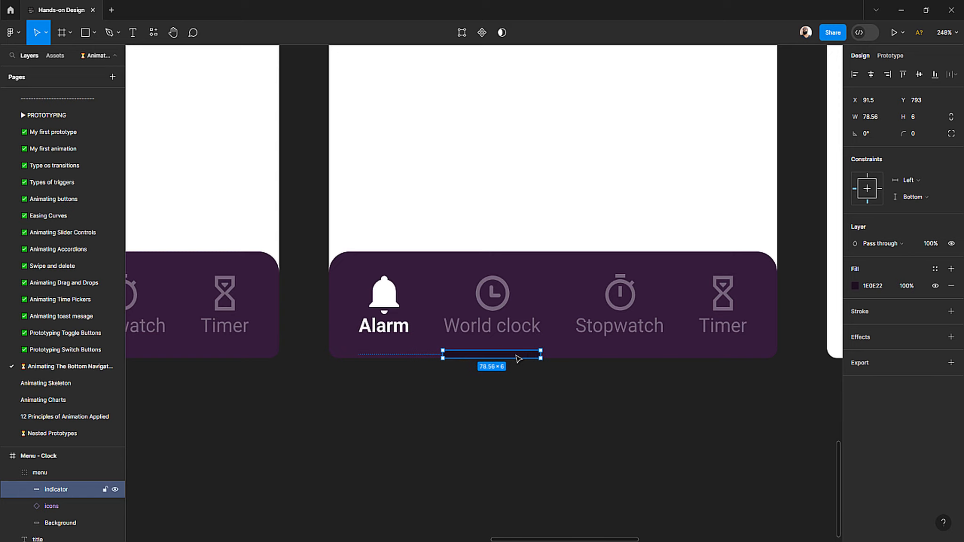
pyautogui.scroll(3, 460, 351)
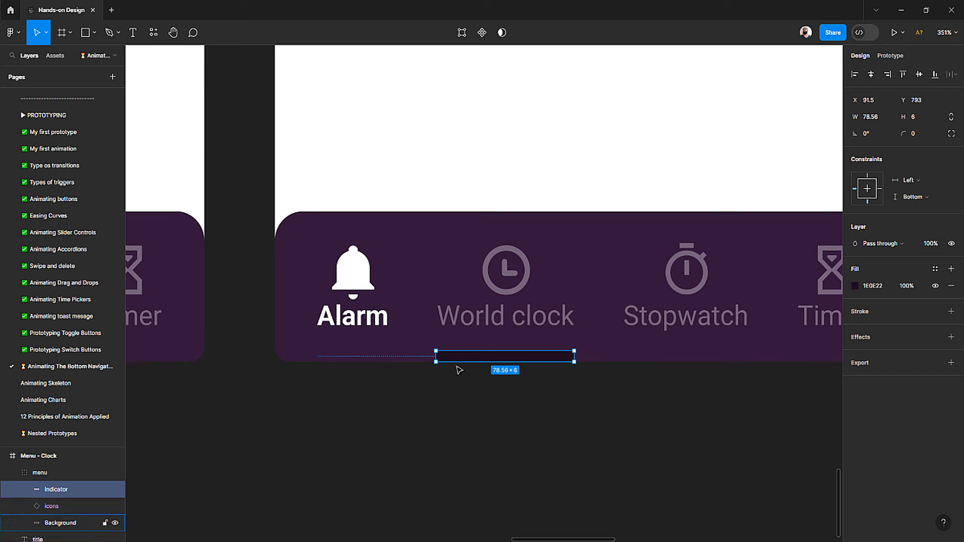
# Step: Try to turn on the Selected property of the nested worldclock icon in the Menu - Clock bar
pyautogui.click(518, 295)
pyautogui.click(517, 295)
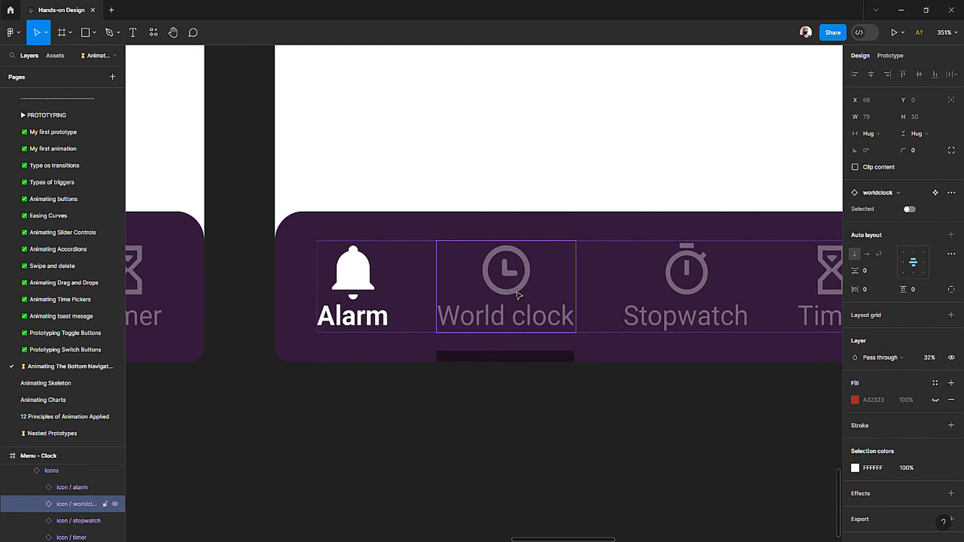
pyautogui.click(910, 209)
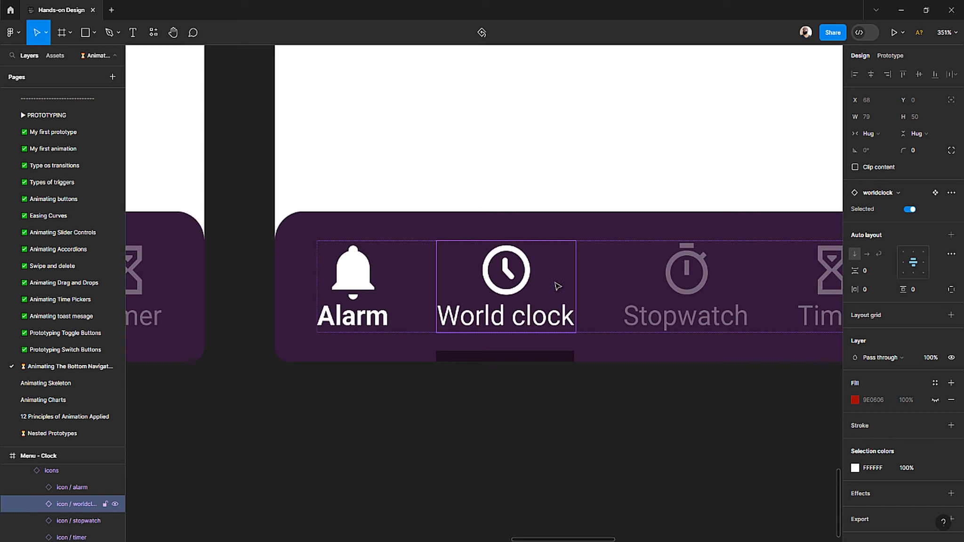
pyautogui.hotkey('ctrl', 'z')
pyautogui.click(477, 425)
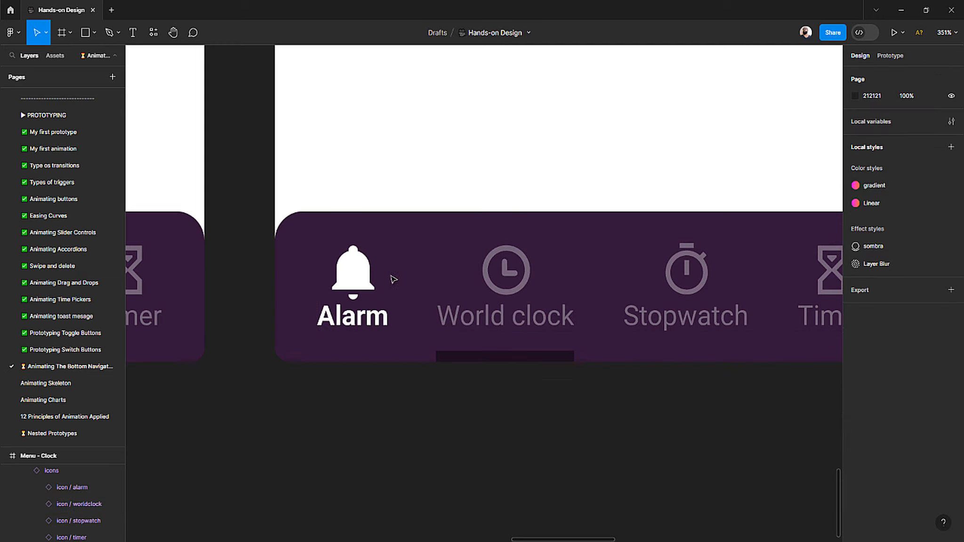
# Step: Set the menu variant of the icons instance in the Menu - Clock screen to clock
pyautogui.click(357, 277)
pyautogui.click(358, 277)
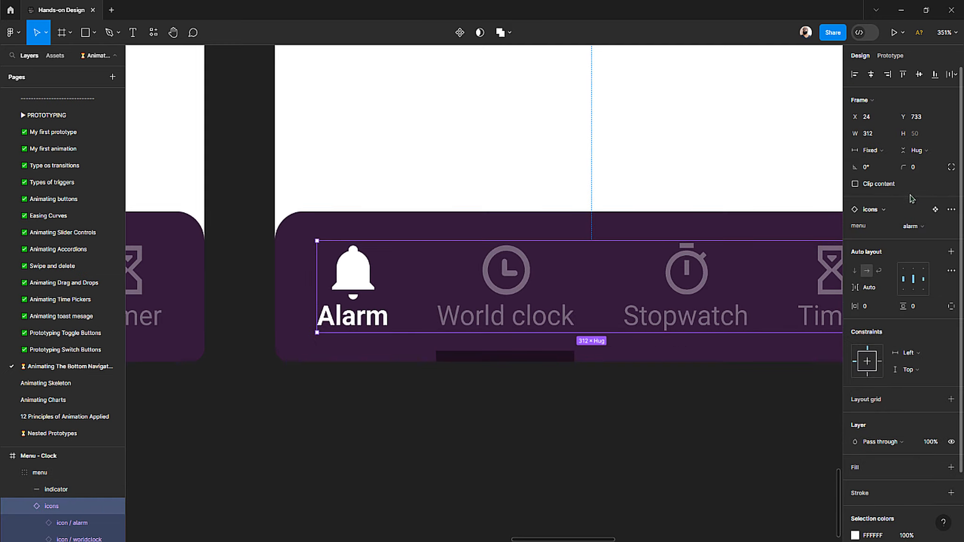
pyautogui.click(925, 230)
pyautogui.click(907, 238)
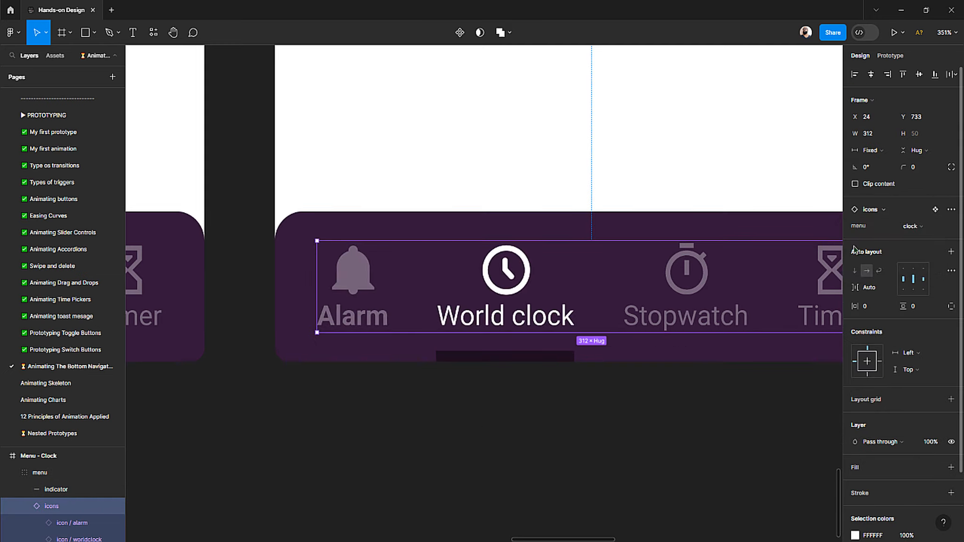
pyautogui.click(461, 389)
# Step: Paste the menu group into the Menu - Stopwatch screen
pyautogui.hscroll(2, 462, 388)
pyautogui.click(427, 359)
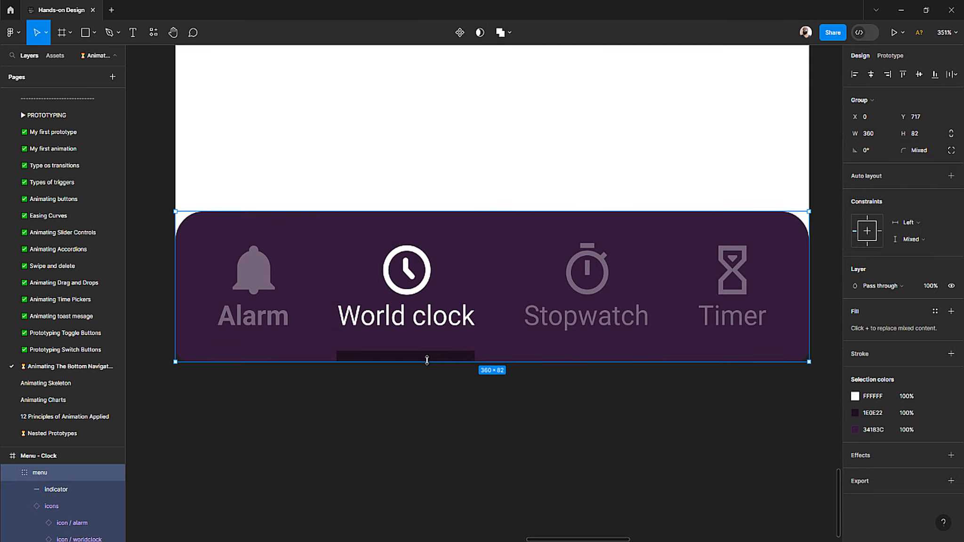
pyautogui.scroll(-5, 379, 401)
pyautogui.click(413, 415)
pyautogui.click(416, 379)
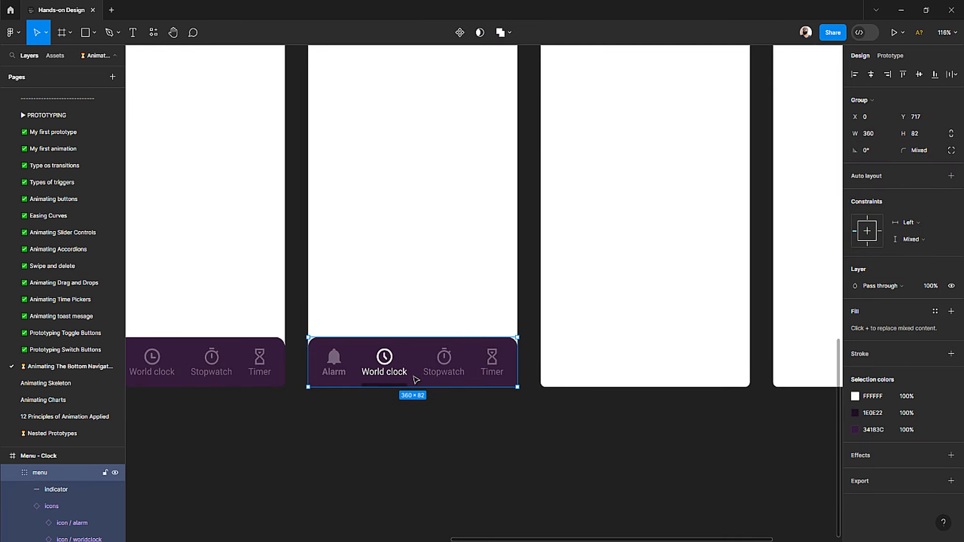
pyautogui.scroll(-3, 427, 385)
pyautogui.click(521, 125)
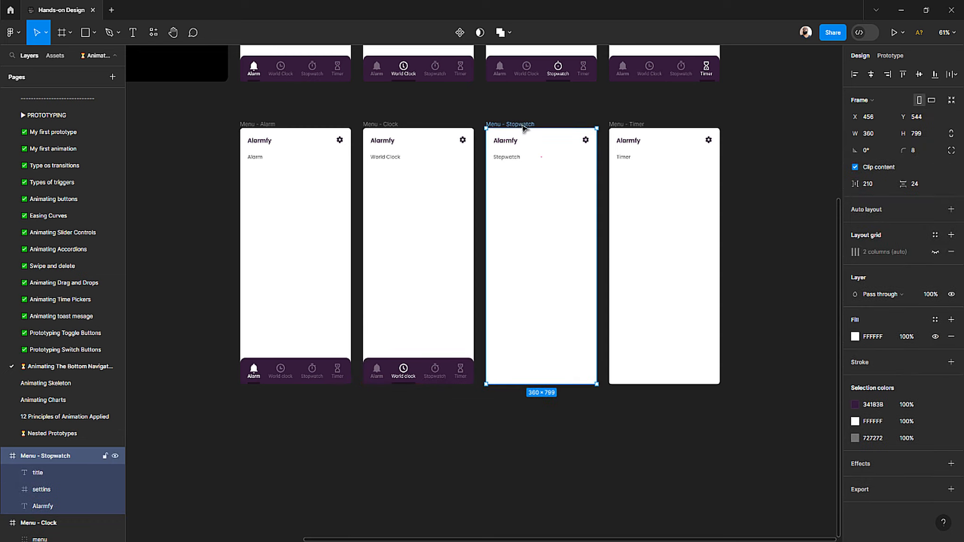
pyautogui.hotkey('ctrl', 'v')
# Step: Set the menu variant of the icons instance in the Menu - Stopwatch screen to stopwatch
pyautogui.scroll(5, 564, 381)
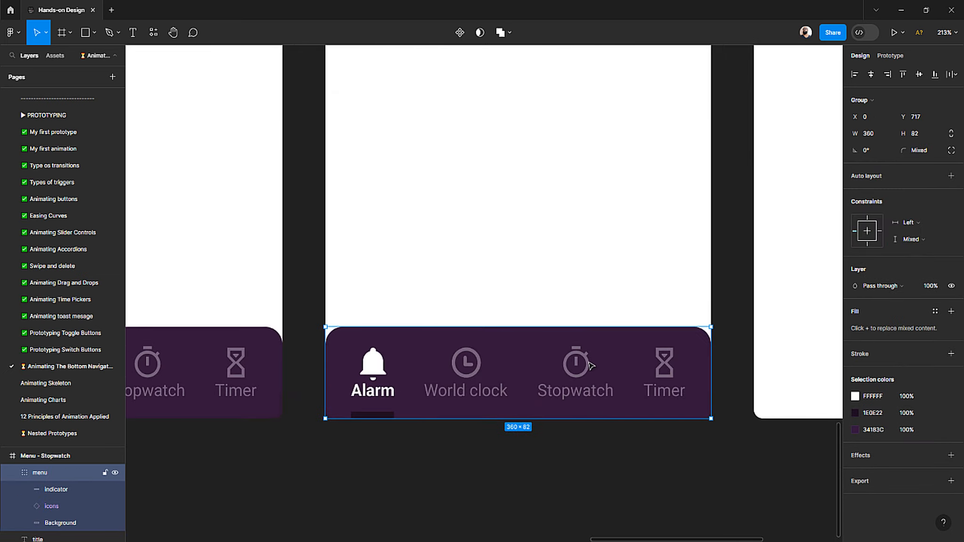
pyautogui.doubleClick(590, 366)
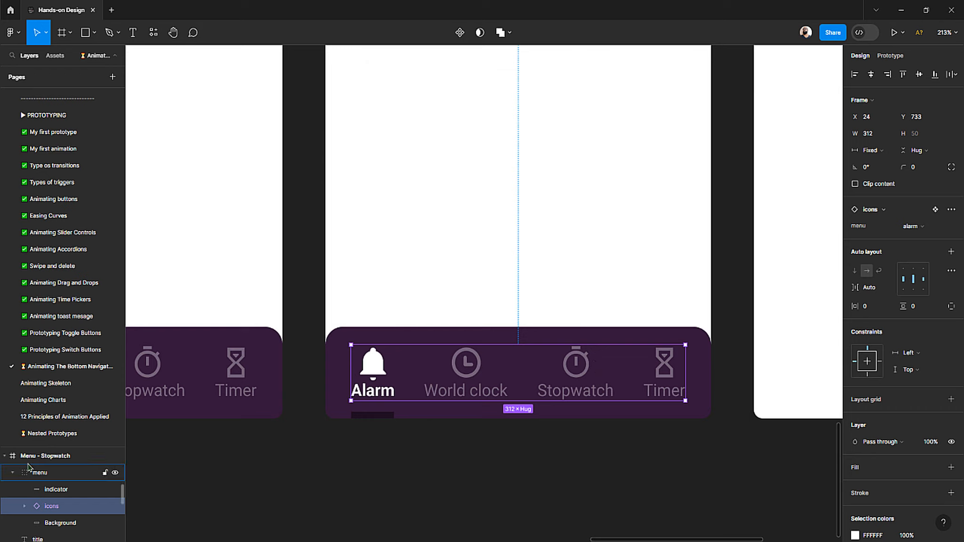
pyautogui.click(911, 226)
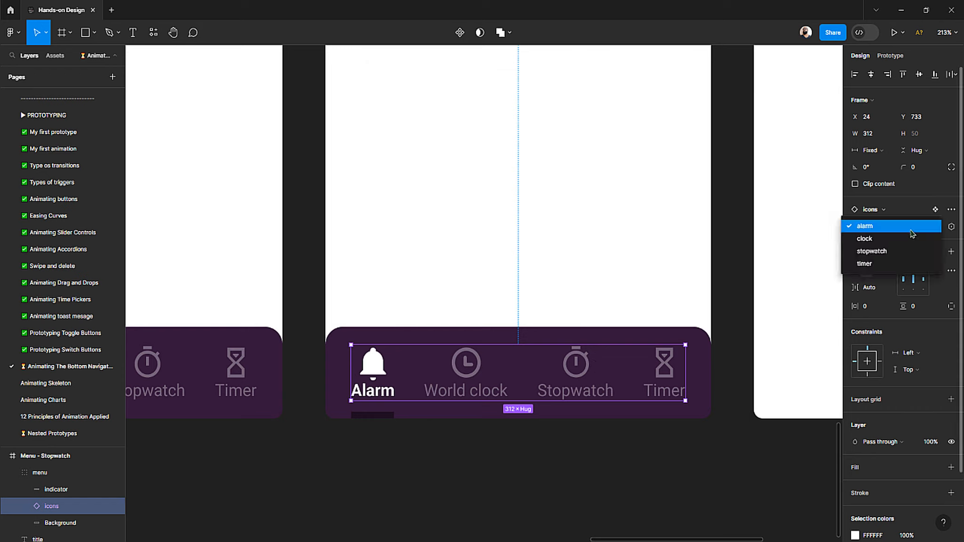
pyautogui.click(909, 251)
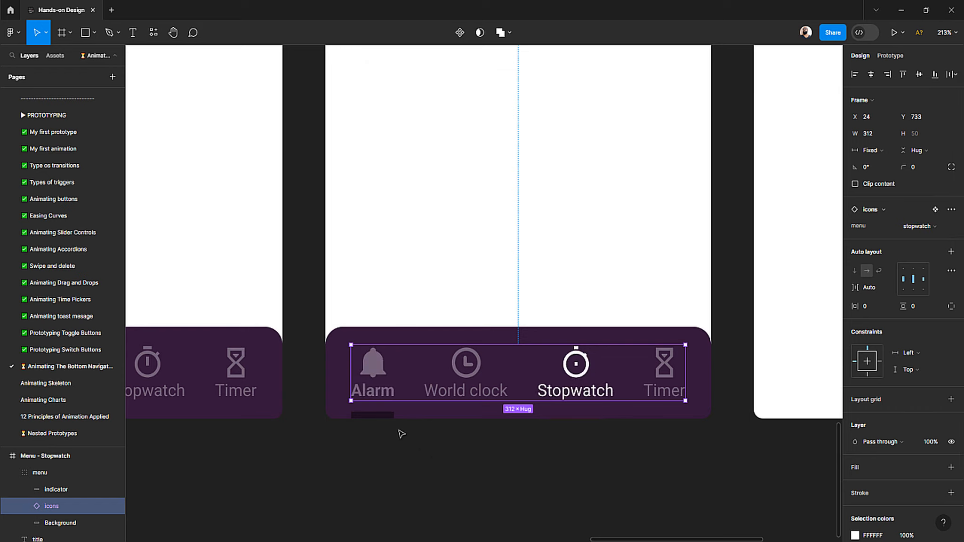
# Step: Move the indicator in the Menu - Stopwatch bar beneath Stopwatch and widen it to 71.1 to match the label
pyautogui.scroll(2, 385, 420)
pyautogui.click(385, 414)
pyautogui.moveTo(379, 413); pyautogui.dragTo(712, 409)
pyautogui.scroll(2, 648, 417)
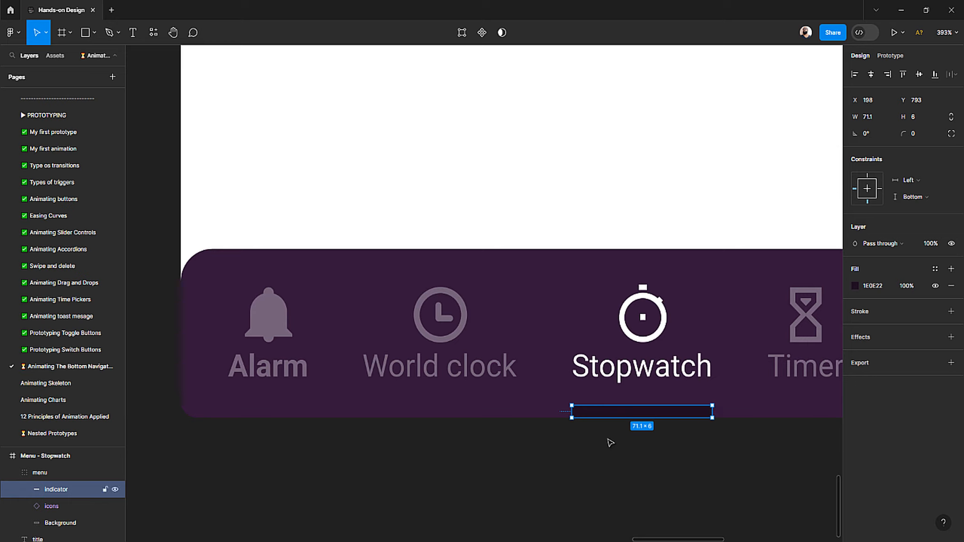
pyautogui.click(602, 445)
# Step: Copy the menu group from the Menu - Stopwatch screen and paste it into the Menu - Timer screen
pyautogui.scroll(-5, 366, 392)
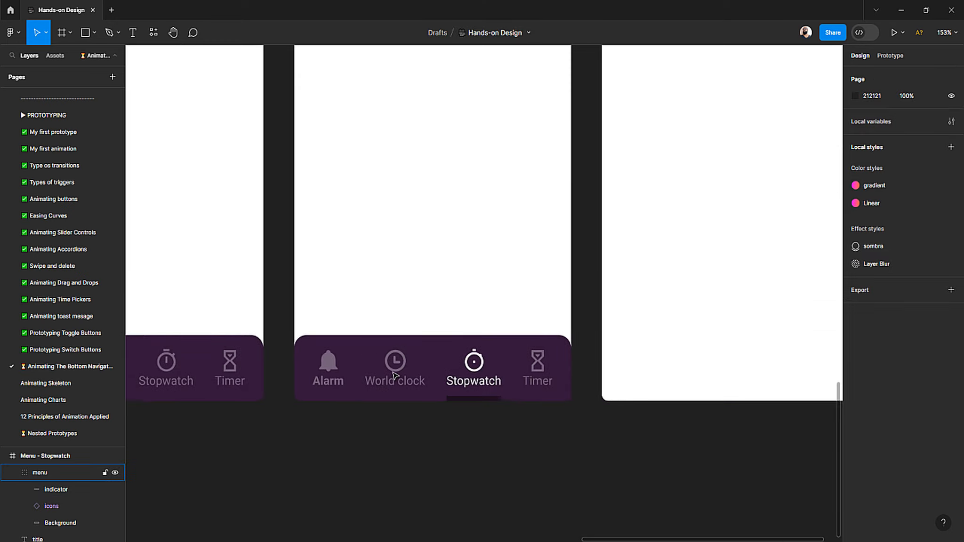
pyautogui.click(393, 374)
pyautogui.scroll(-5, 394, 375)
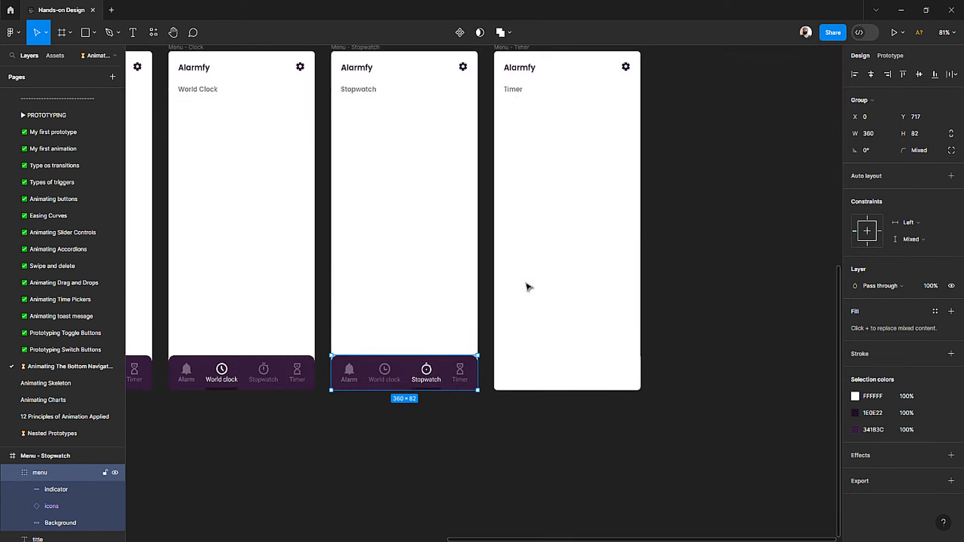
pyautogui.scroll(3, 527, 284)
pyautogui.click(514, 156)
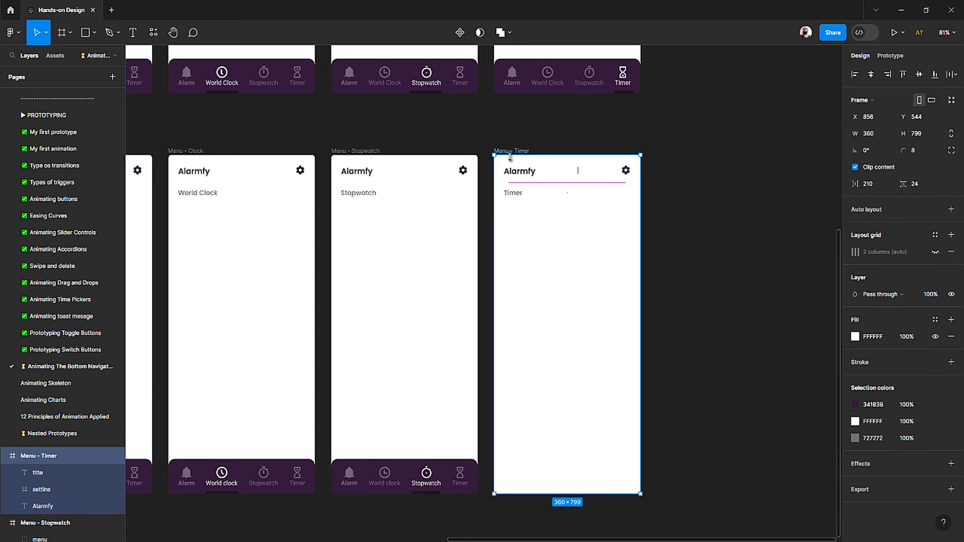
pyautogui.hotkey('ctrl', 'v')
# Step: Move the indicator in the Menu - Timer bar beneath Timer and narrow it to 39 to match the label
pyautogui.scroll(-2, 556, 461)
pyautogui.scroll(6, 554, 459)
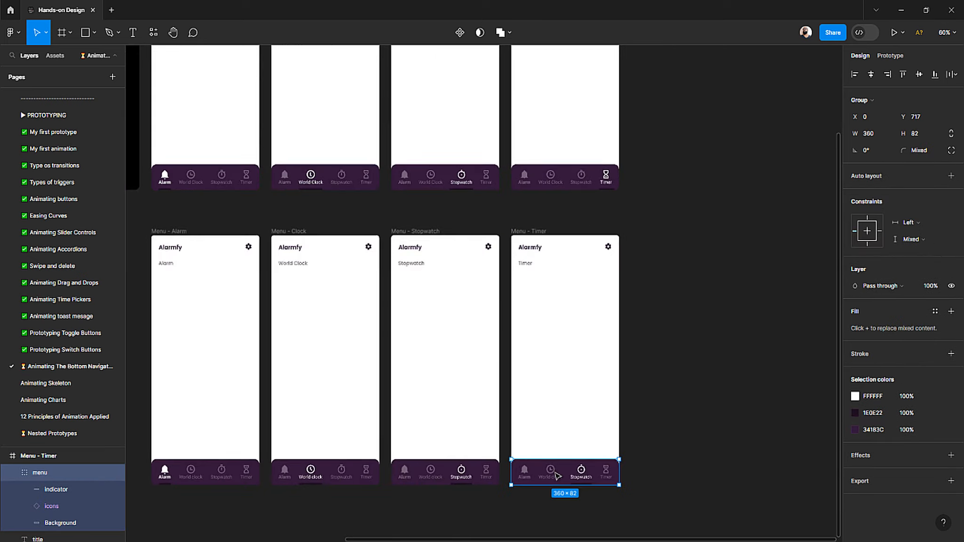
pyautogui.scroll(2, 553, 456)
pyautogui.hscroll(4, 551, 457)
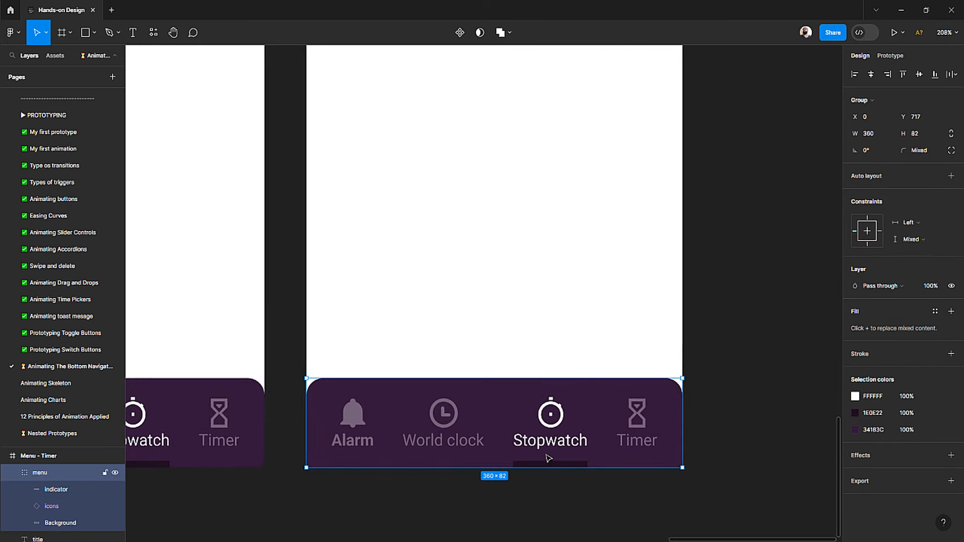
pyautogui.scroll(3, 450, 459)
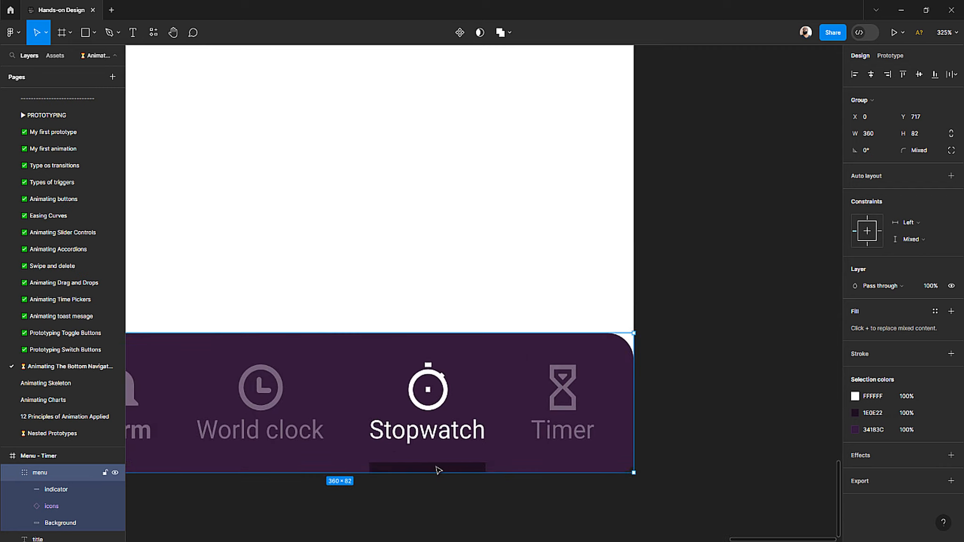
pyautogui.moveTo(438, 470); pyautogui.dragTo(538, 471)
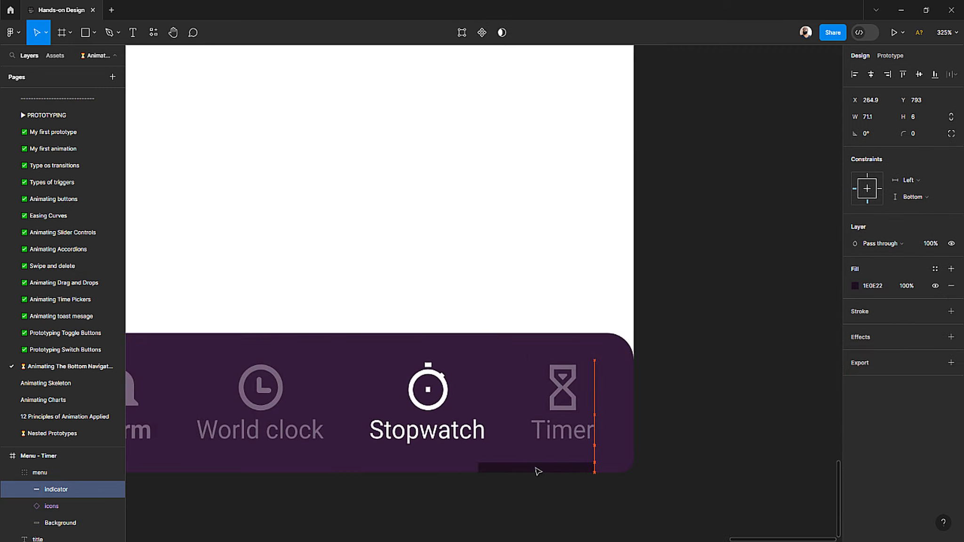
pyautogui.keyDown('ctrl'); pyautogui.scroll(5, 526, 475); pyautogui.keyUp('ctrl')
pyautogui.moveTo(434, 454); pyautogui.dragTo(532, 450)
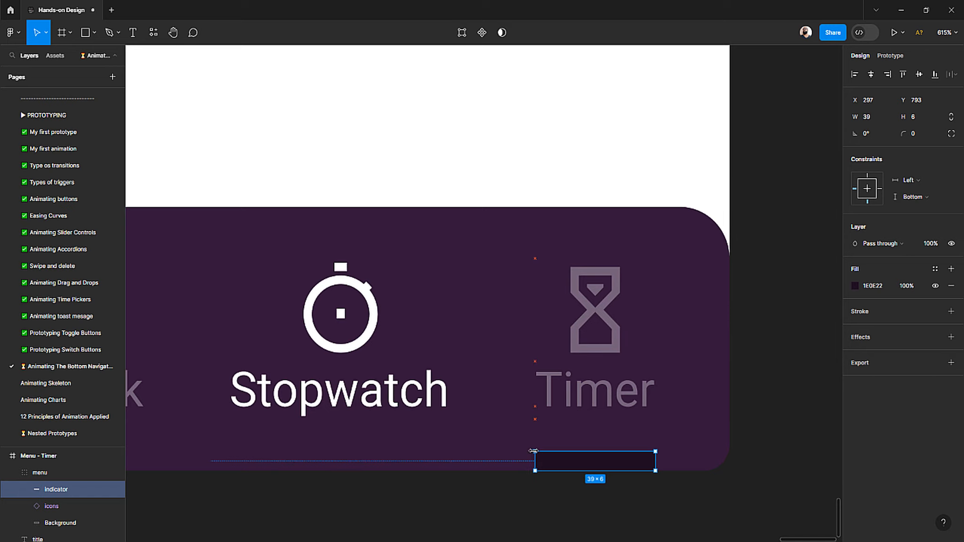
pyautogui.click(521, 493)
# Step: Set the menu variant of the icons instance in the Menu - Timer screen to timer
pyautogui.keyDown('ctrl'); pyautogui.scroll(-5, 525, 489); pyautogui.keyUp('ctrl')
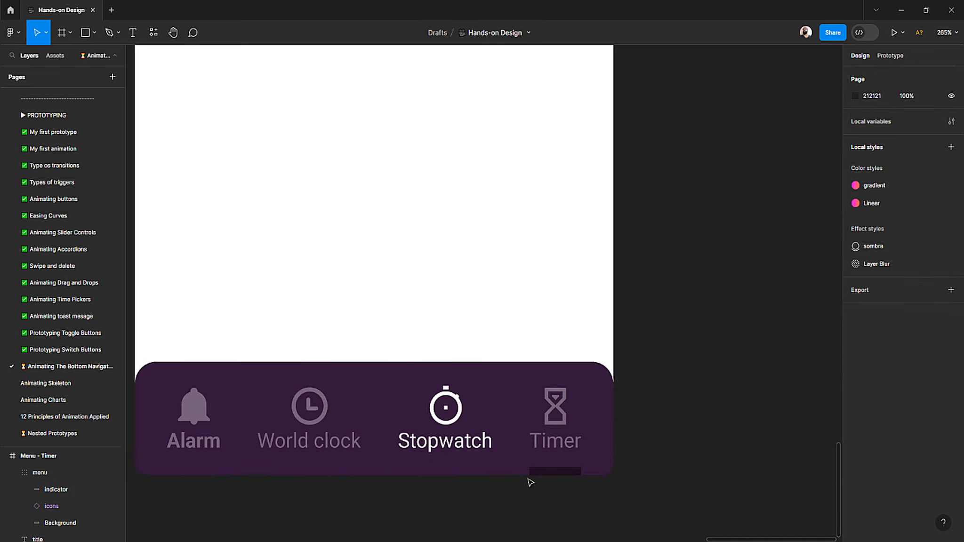
pyautogui.click(569, 423)
pyautogui.click(570, 422)
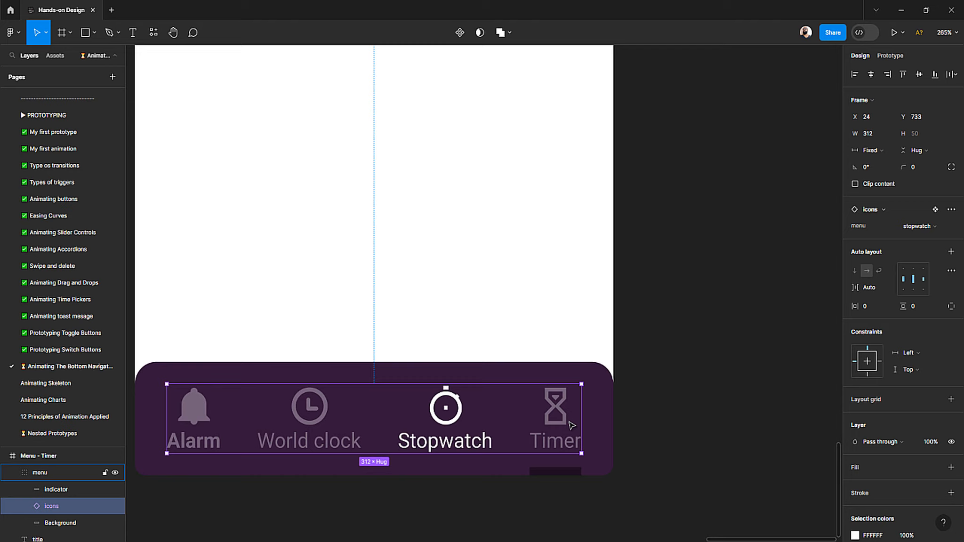
pyautogui.click(925, 227)
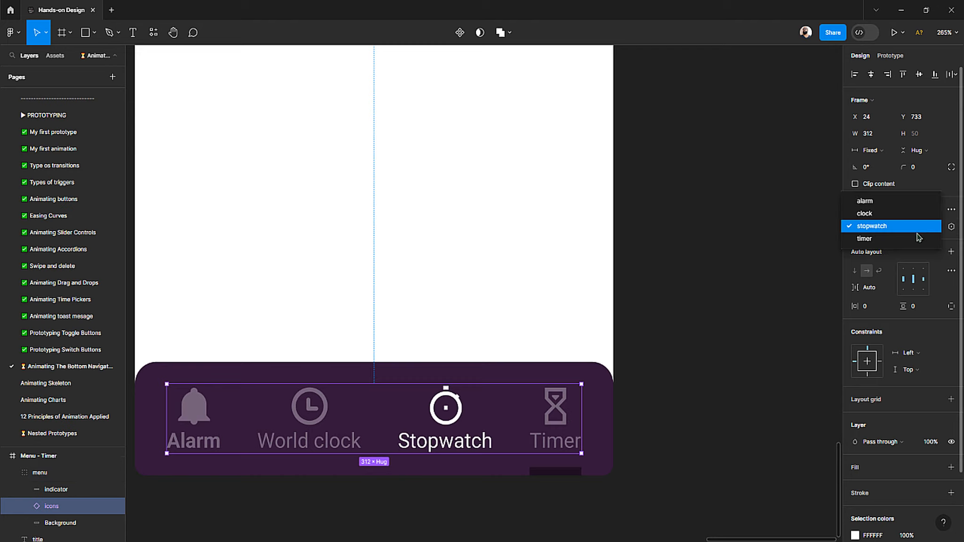
pyautogui.click(735, 343)
# Step: Examine the menu bars of the Alarmfy screens and the icon component sets below the Components frame
pyautogui.scroll(-10, 595, 393)
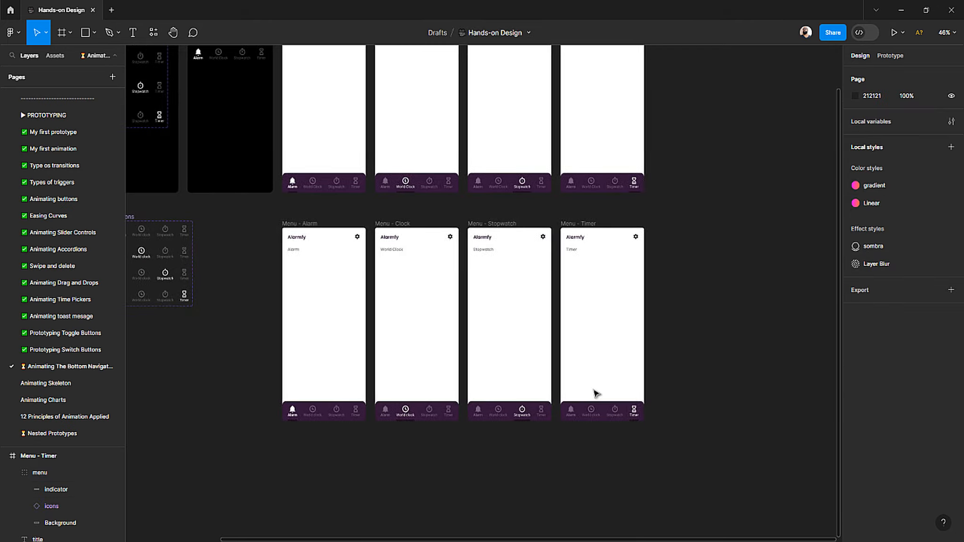
pyautogui.hscroll(-5, 445, 346)
pyautogui.scroll(1, 392, 328)
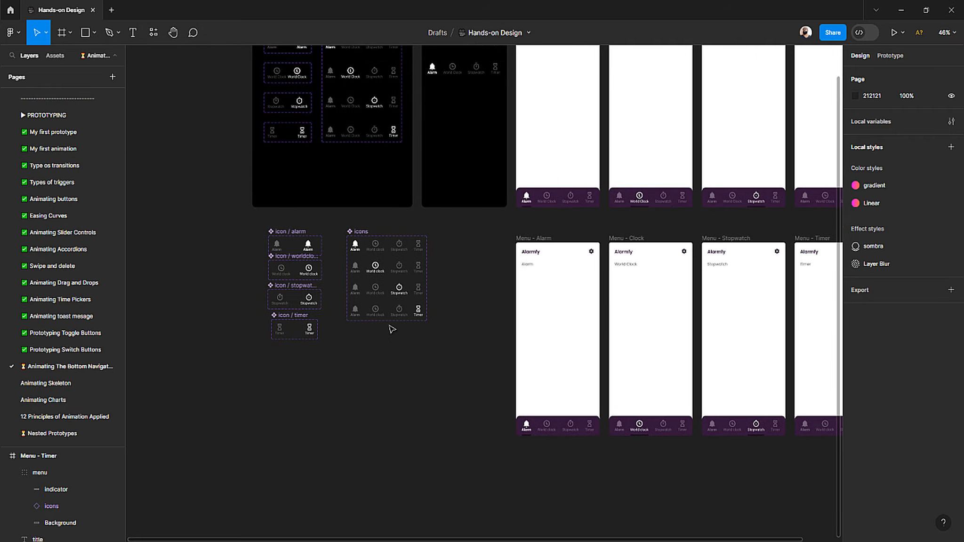
pyautogui.scroll(3, 392, 328)
pyautogui.scroll(-1, 392, 329)
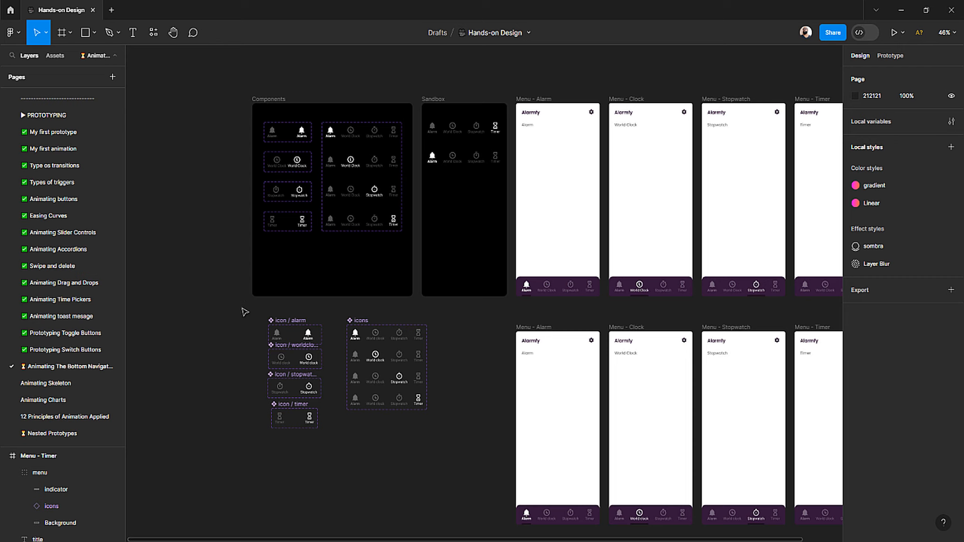
pyautogui.moveTo(244, 312); pyautogui.dragTo(490, 458)
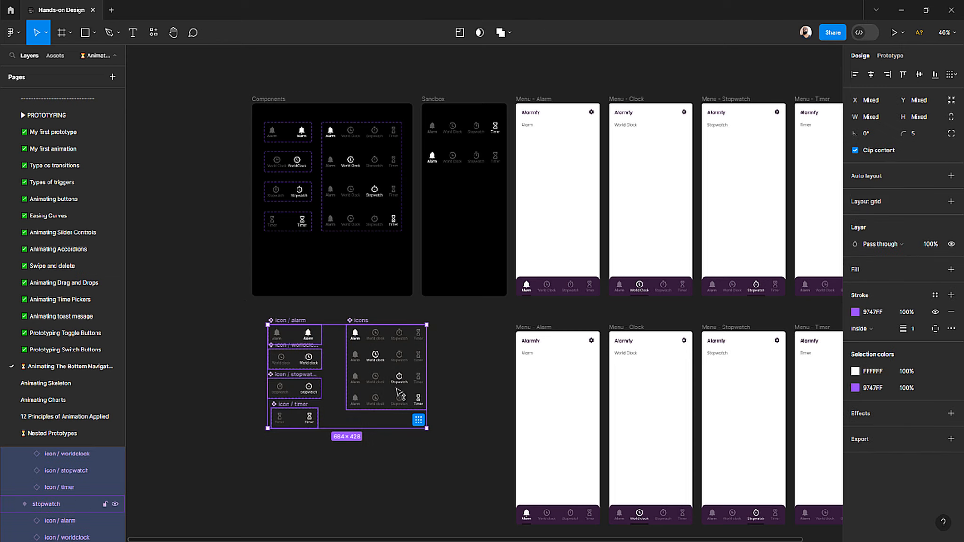
pyautogui.scroll(5, 450, 157)
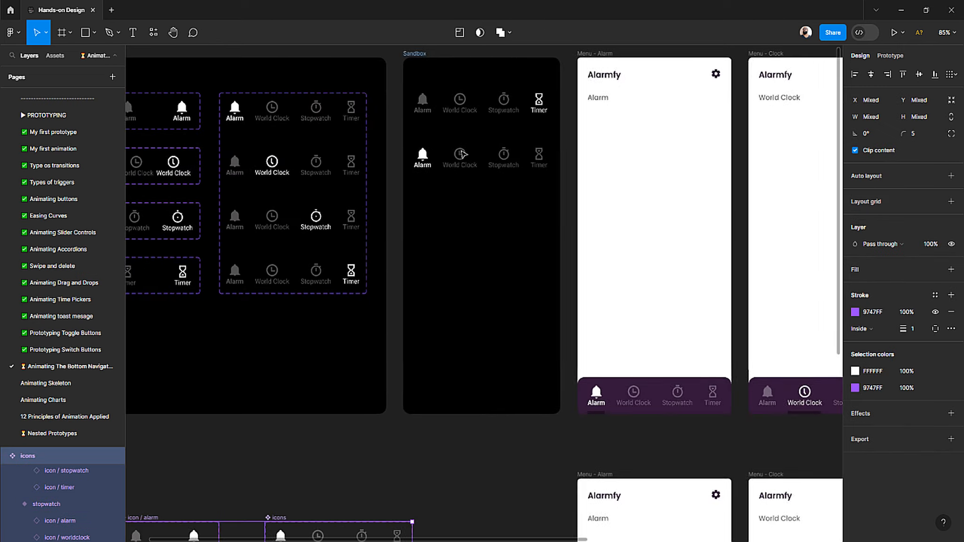
# Step: Cycle the upper menu instance in the Sandbox frame through its menu variants, ending with Alarm
pyautogui.click(461, 154)
pyautogui.scroll(1, 461, 155)
pyautogui.scroll(2, 461, 156)
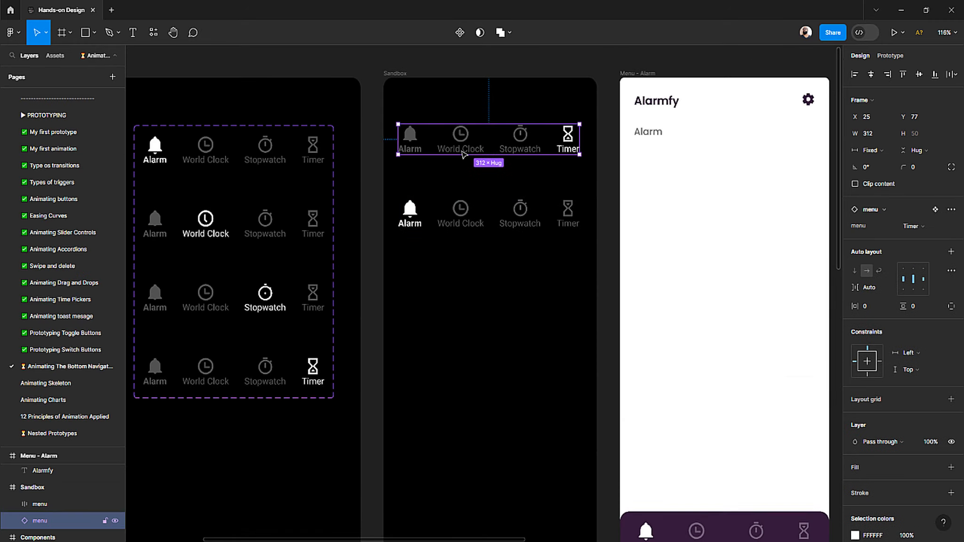
pyautogui.click(912, 226)
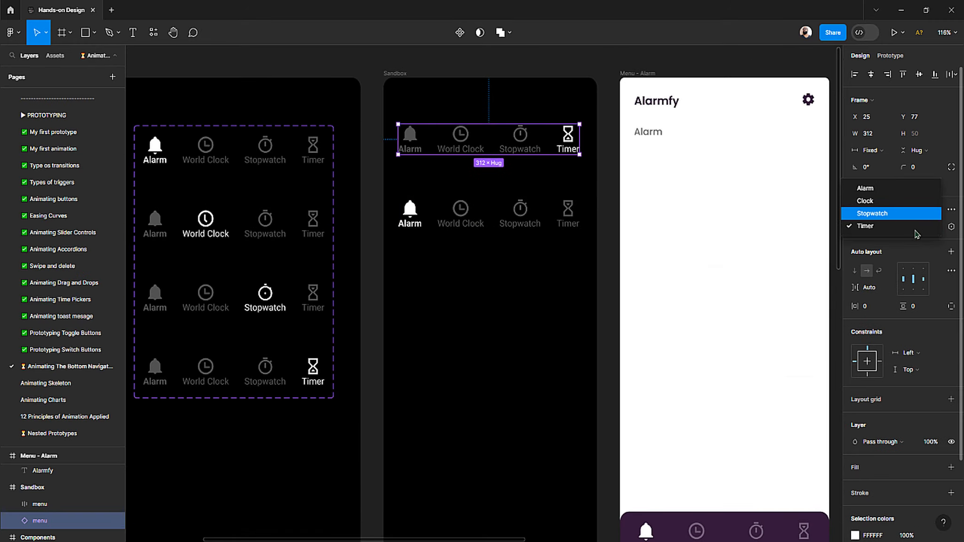
pyautogui.click(913, 214)
pyautogui.click(916, 227)
pyautogui.click(910, 213)
pyautogui.click(917, 227)
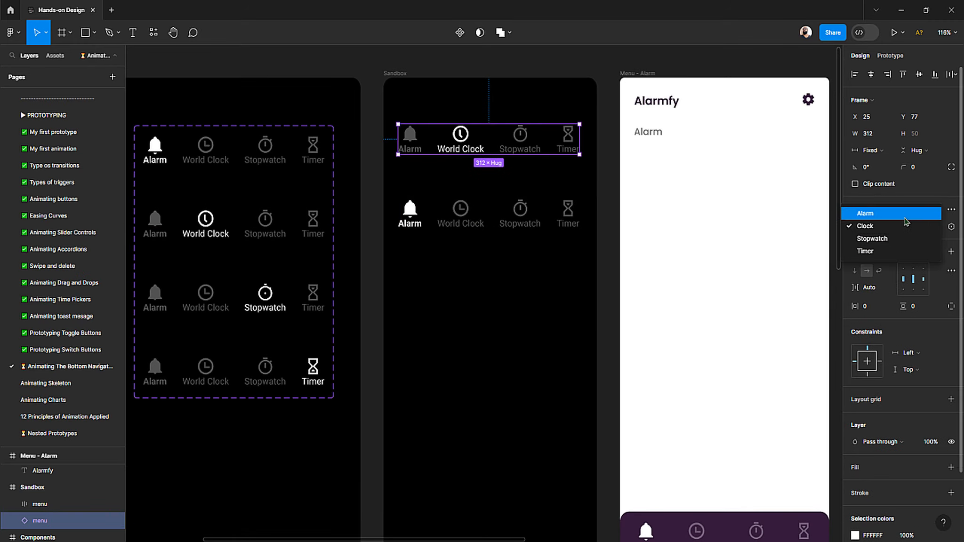
pyautogui.click(904, 217)
# Step: Left-align the four single-icon component sets and wrap them in a vertical auto layout frame named Icons
pyautogui.scroll(-5, 512, 207)
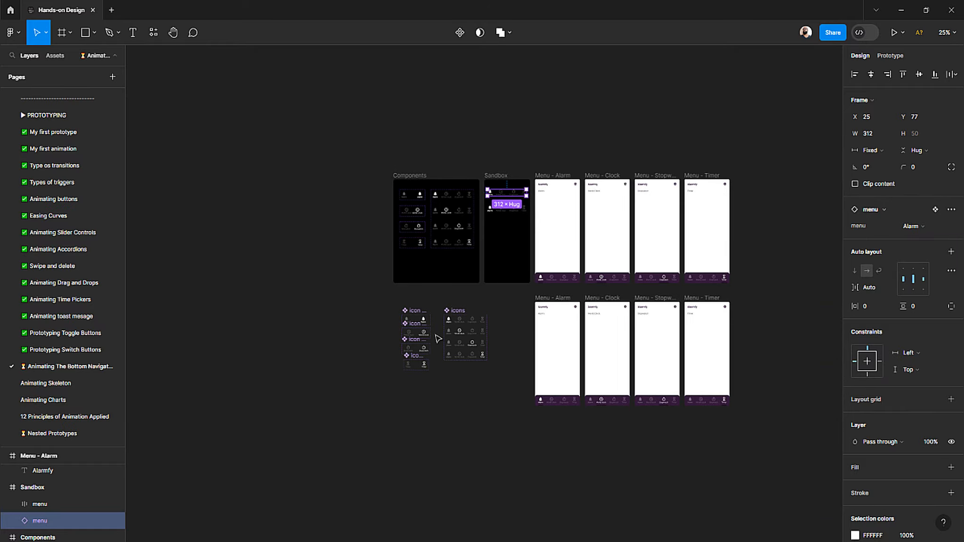
pyautogui.scroll(5, 438, 338)
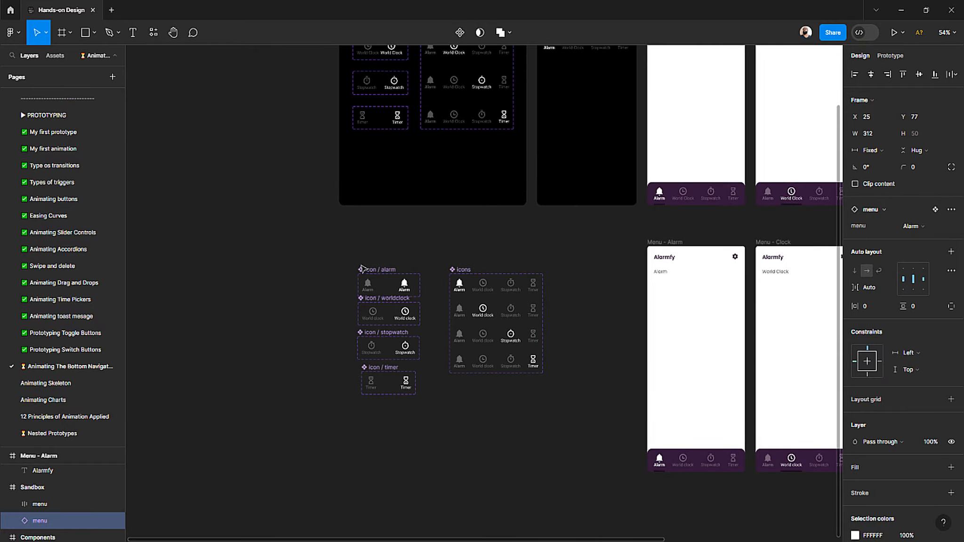
pyautogui.moveTo(343, 252); pyautogui.dragTo(443, 426)
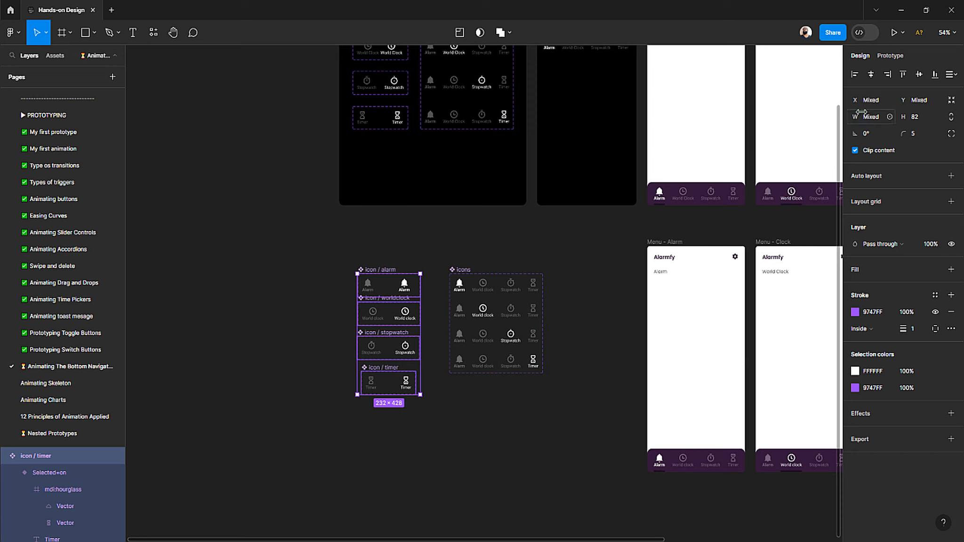
pyautogui.click(855, 76)
pyautogui.hotkey('shift', 'a')
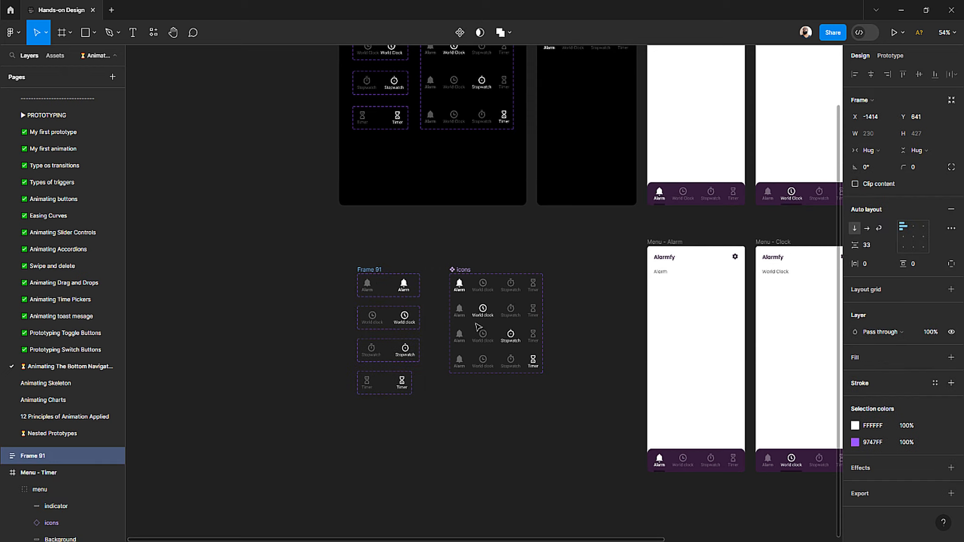
pyautogui.doubleClick(32, 456)
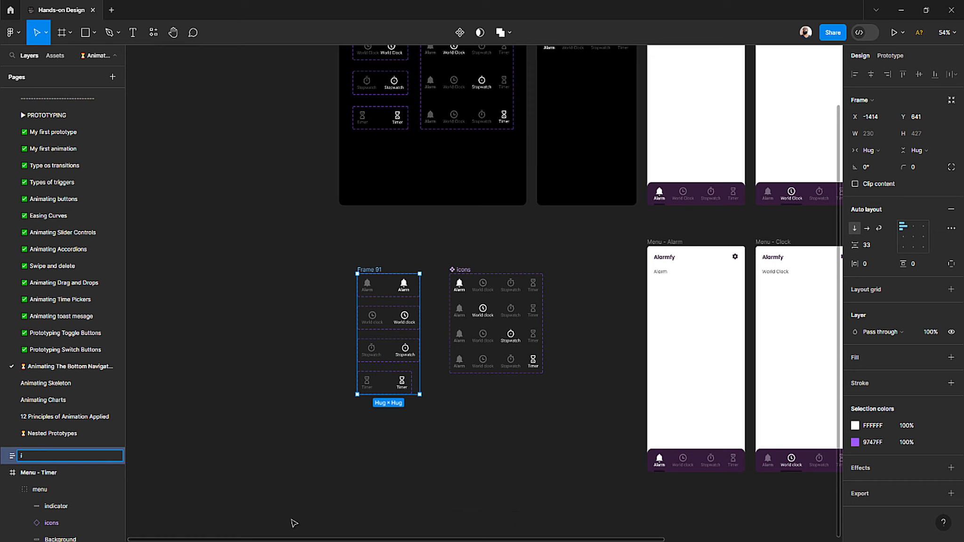
pyautogui.press('Return')
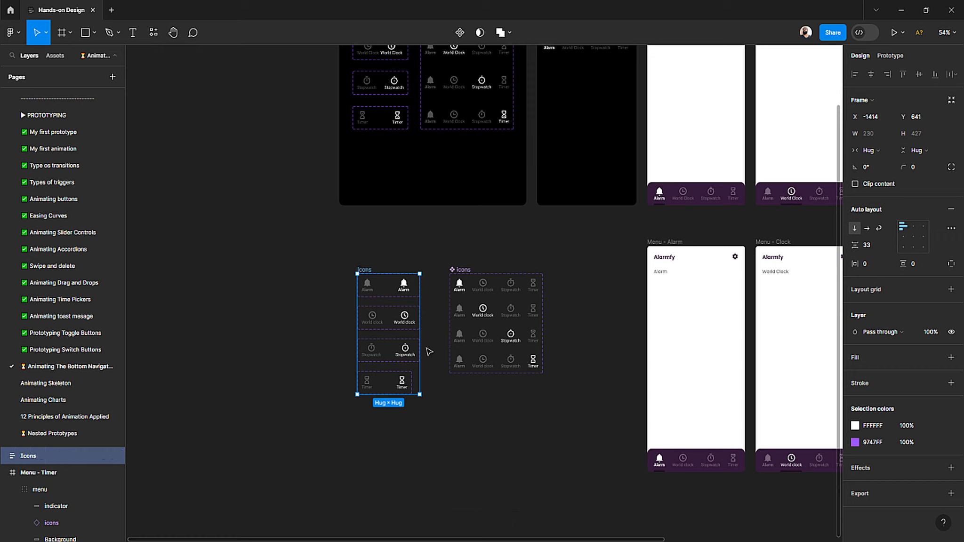
# Step: Set the width of the icon / timer component set in the Icons frame to Fill container
pyautogui.scroll(5, 380, 351)
pyautogui.click(367, 381)
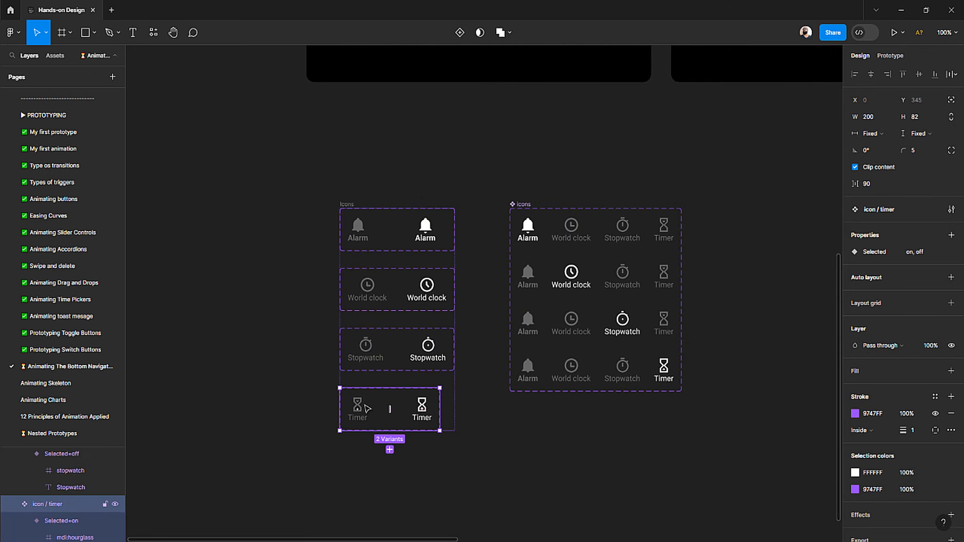
pyautogui.click(367, 381)
pyautogui.click(359, 452)
pyautogui.click(360, 414)
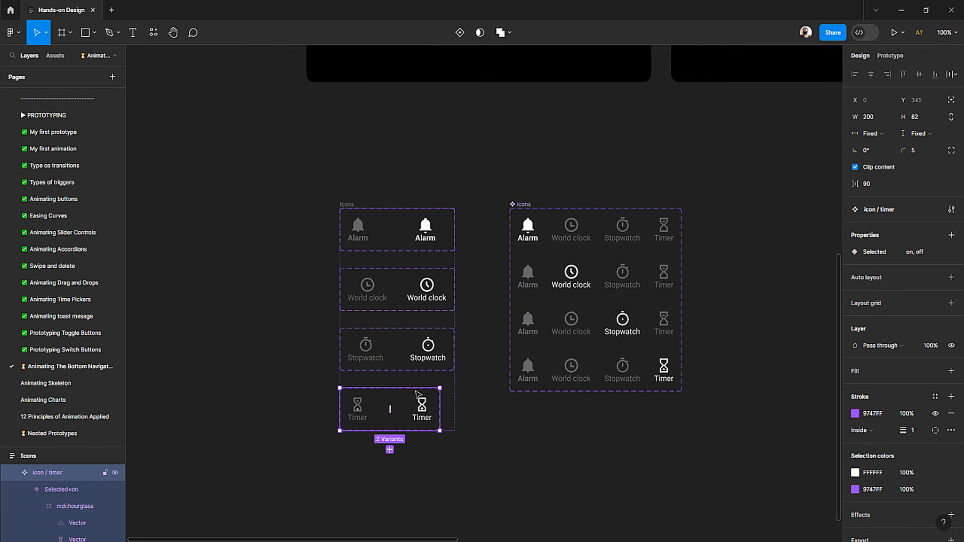
pyautogui.click(873, 133)
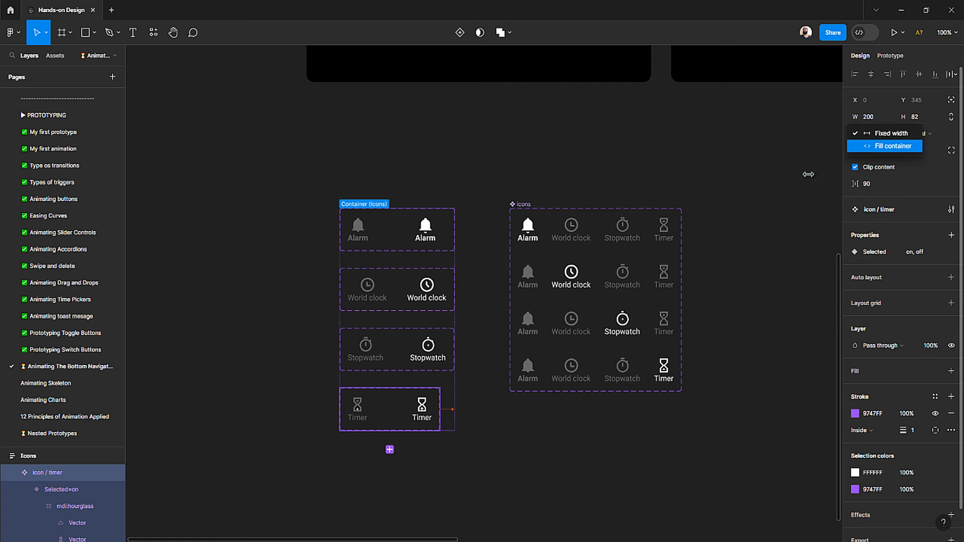
pyautogui.press('Return')
# Step: Set the width of the stopwatch, worldclock and alarm component sets in the Icons frame to Fill container
pyautogui.click(427, 346)
pyautogui.keyDown('shift'); pyautogui.click(404, 301); pyautogui.keyUp('shift')
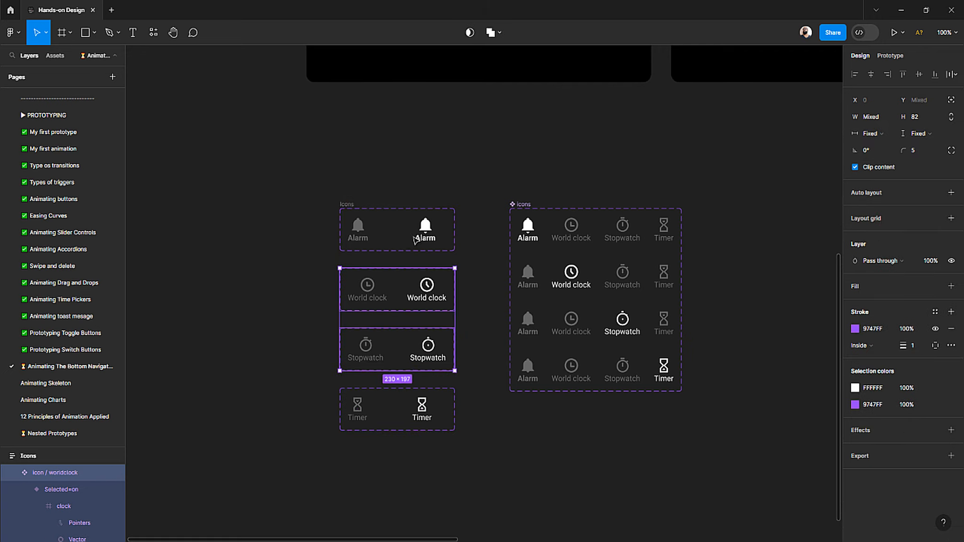
pyautogui.keyDown('shift'); pyautogui.click(416, 235); pyautogui.keyUp('shift')
pyautogui.click(870, 133)
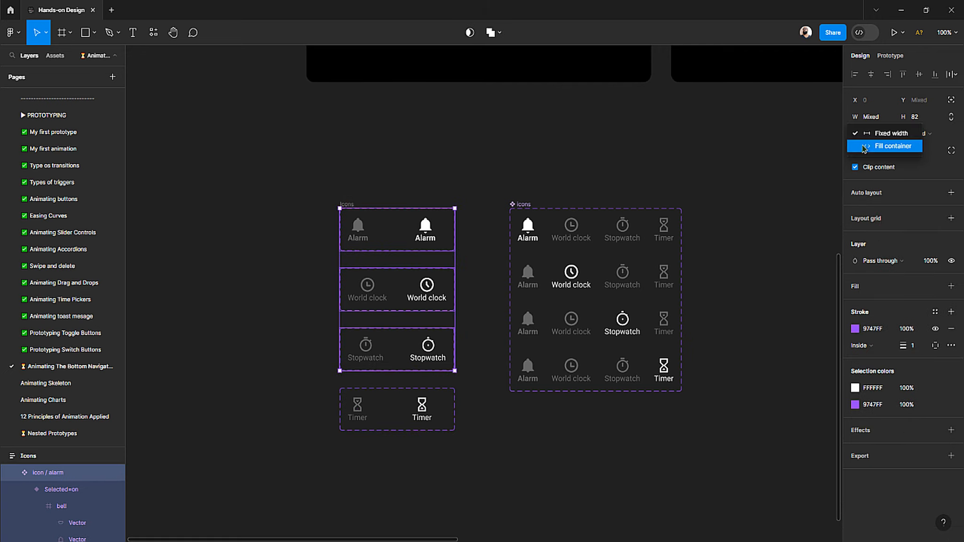
pyautogui.click(872, 132)
# Step: Try widening the Icons frame to 427 and to 365, and undo the resizing
pyautogui.click(352, 184)
pyautogui.click(346, 204)
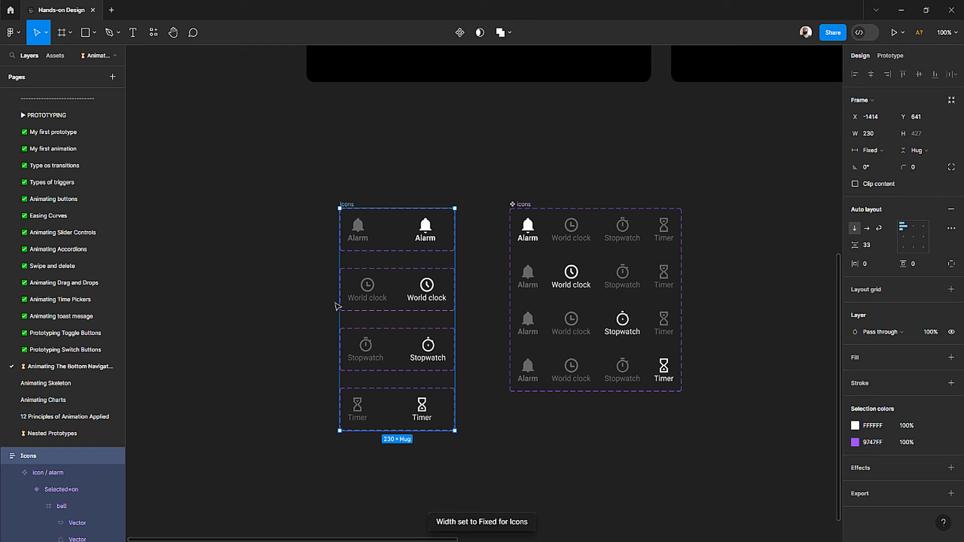
pyautogui.moveTo(336, 302); pyautogui.dragTo(241, 298)
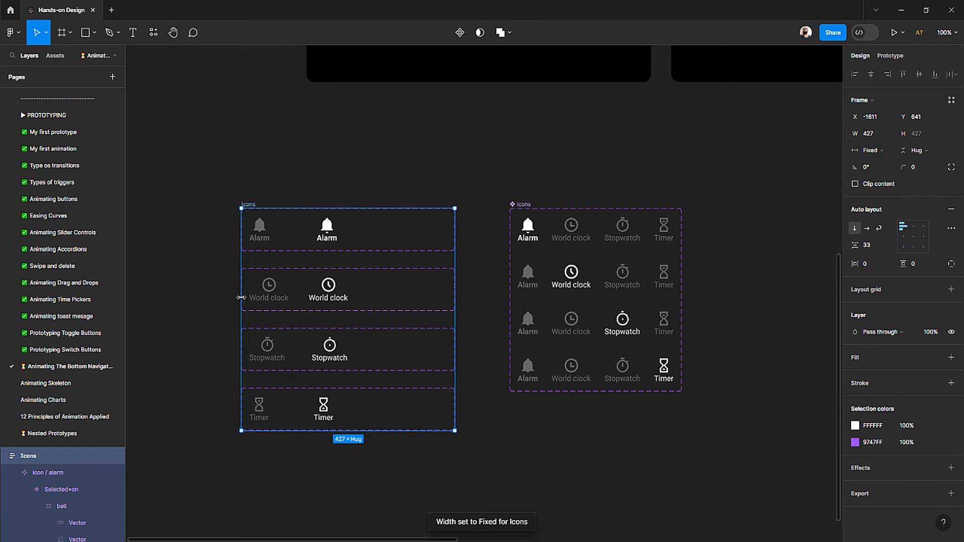
pyautogui.hotkey('ctrl', 'z')
pyautogui.moveTo(336, 255); pyautogui.dragTo(271, 254)
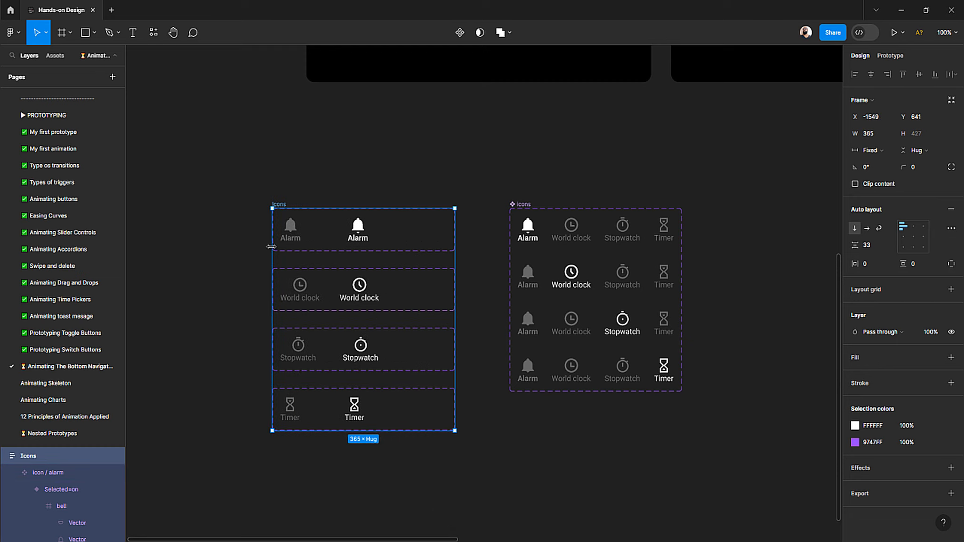
pyautogui.click(355, 234)
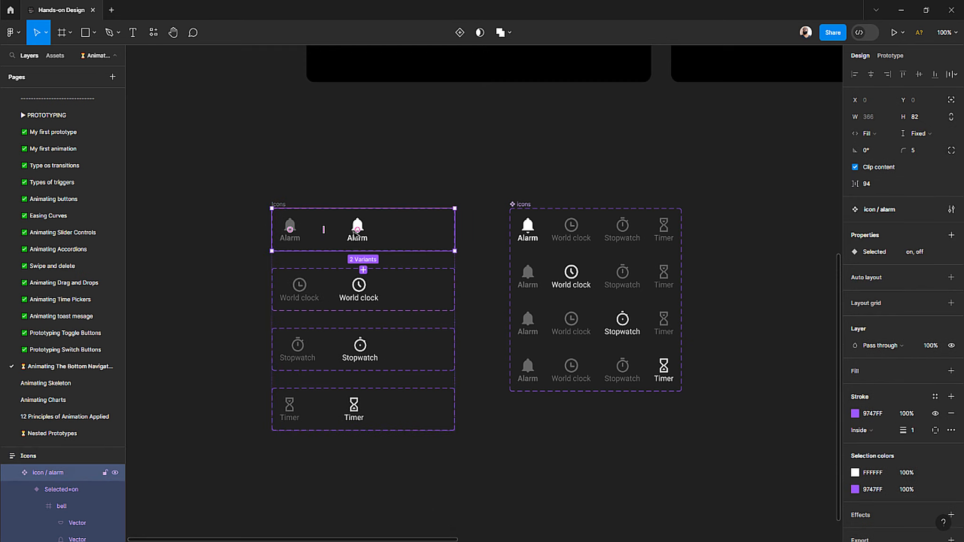
pyautogui.click(868, 188)
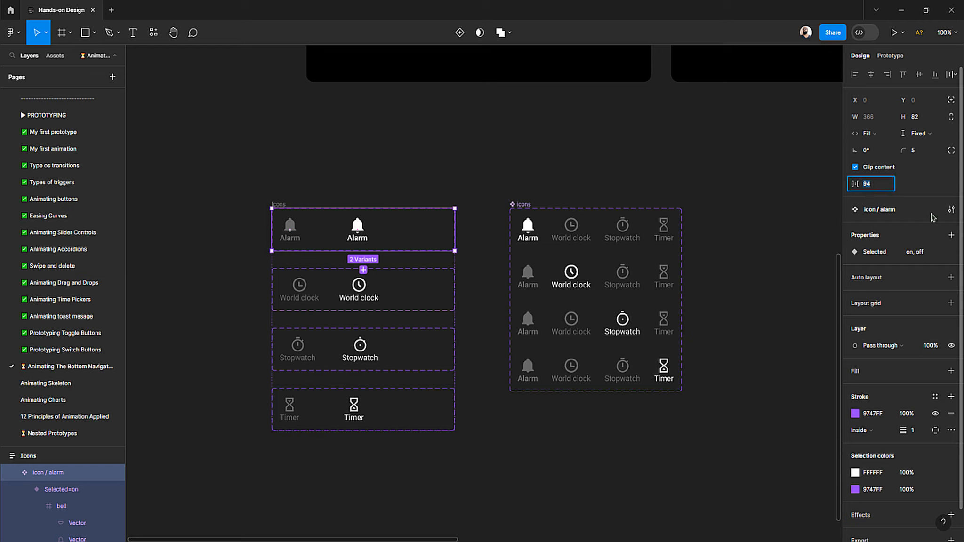
pyautogui.press('Escape')
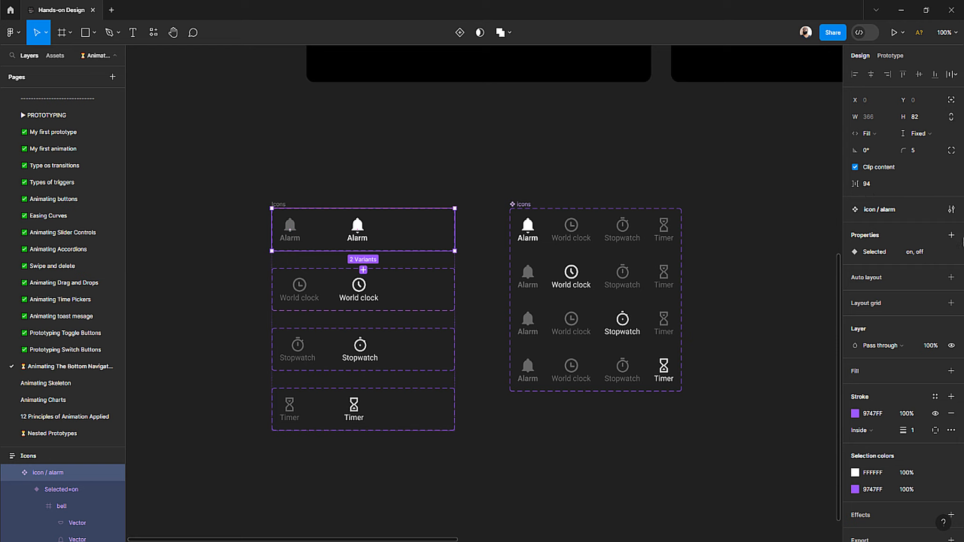
pyautogui.hotkey('ctrl', 'z')
pyautogui.hotkey('ctrl', 'z')
pyautogui.hotkey('ctrl', 'z')
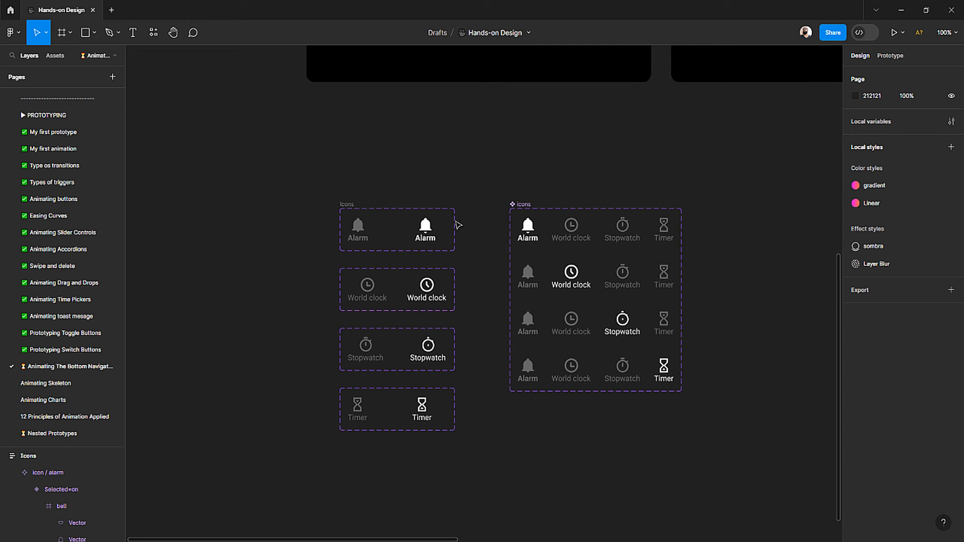
pyautogui.scroll(-5, 458, 225)
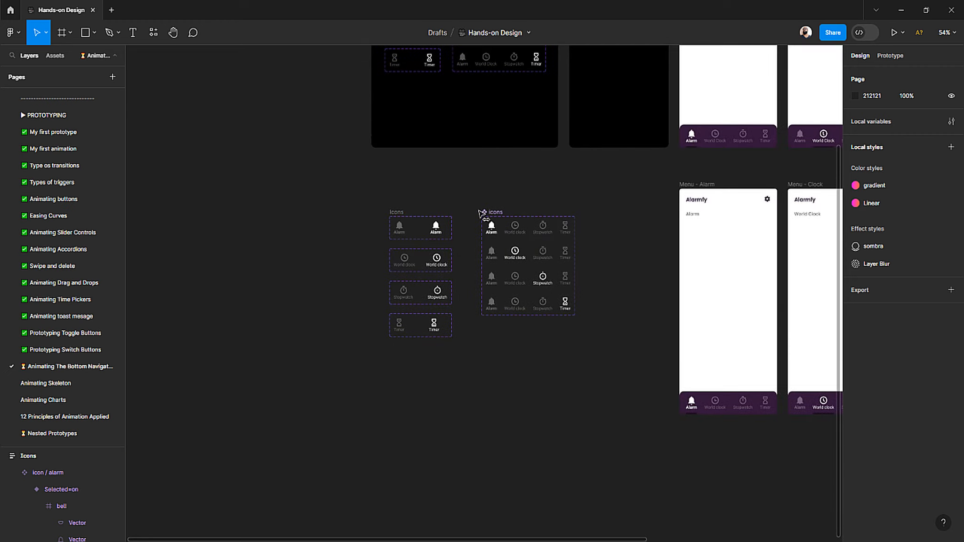
# Step: Move the icons component set closer to the Icons frame and draw a frame about 730 × 567 around both
pyautogui.moveTo(482, 214); pyautogui.dragTo(466, 212)
pyautogui.click(371, 203)
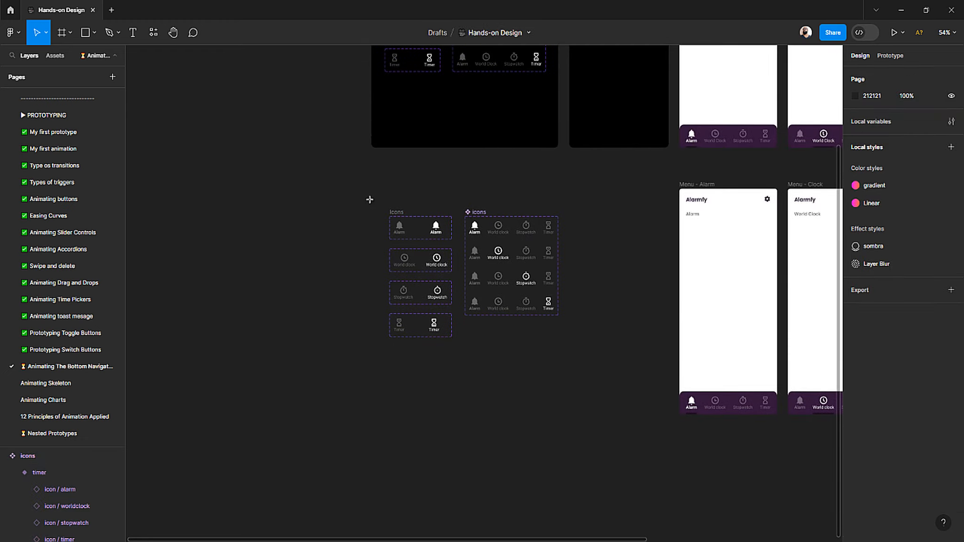
pyautogui.press('f')
pyautogui.moveTo(371, 201); pyautogui.dragTo(569, 361)
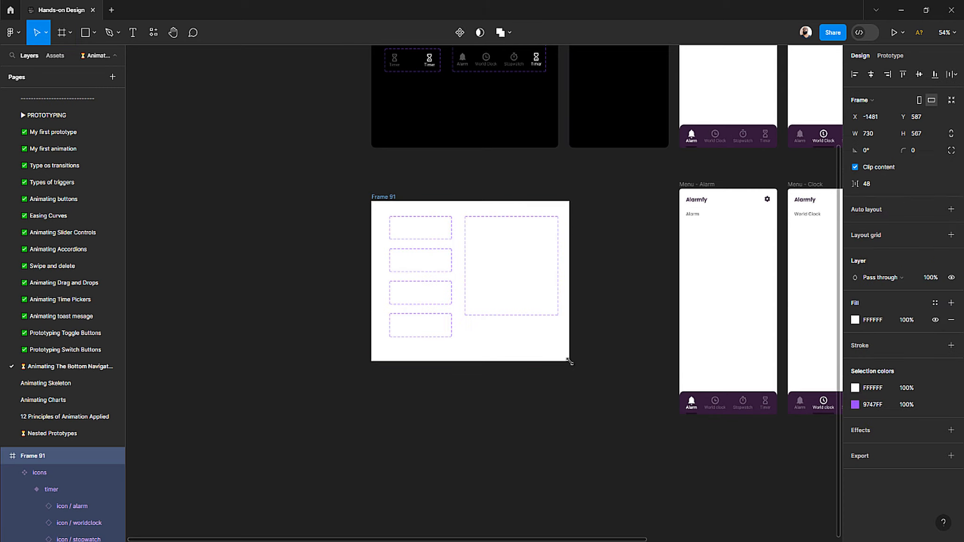
# Step: Fill the new frame with black (000000) and rename it Components
pyautogui.click(855, 320)
pyautogui.moveTo(791, 313); pyautogui.dragTo(716, 472)
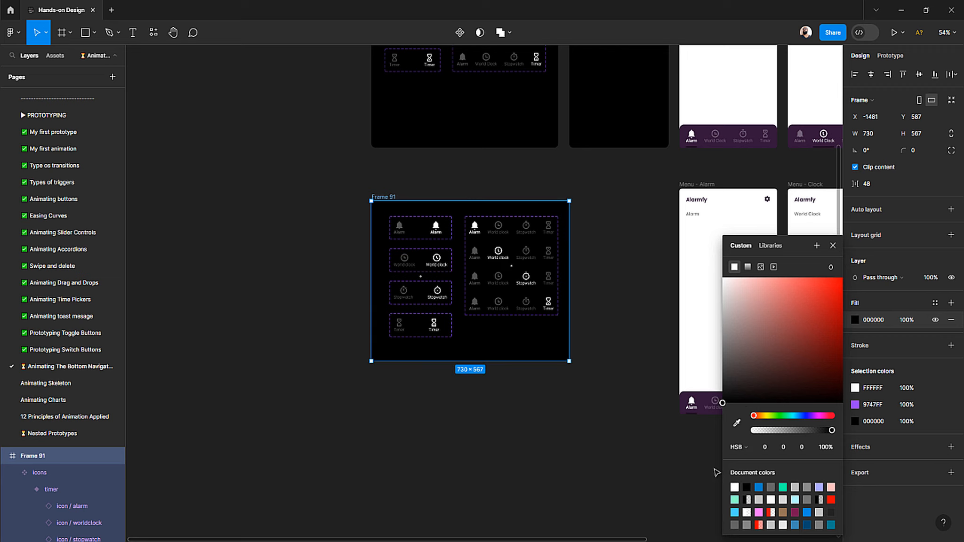
pyautogui.scroll(4, 405, 207)
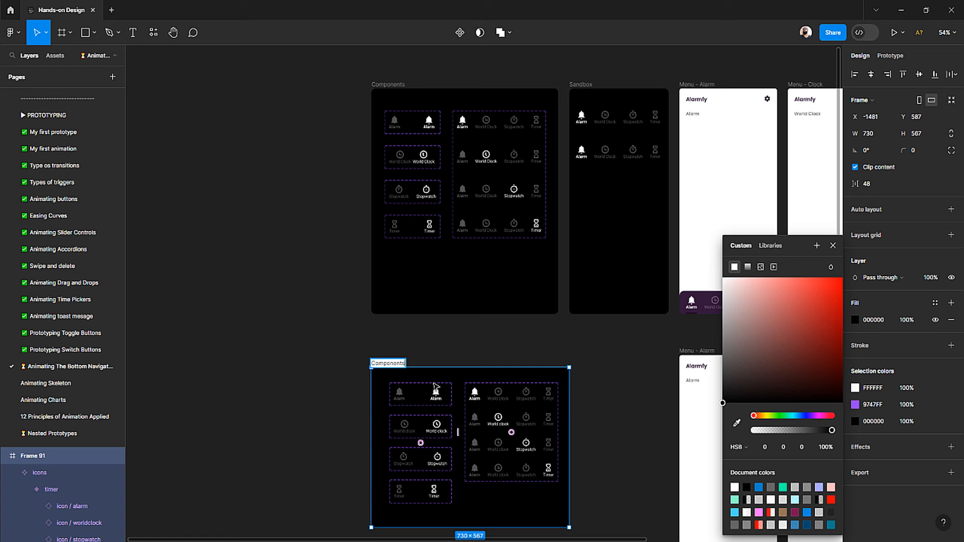
pyautogui.press('Return')
pyautogui.click(355, 406)
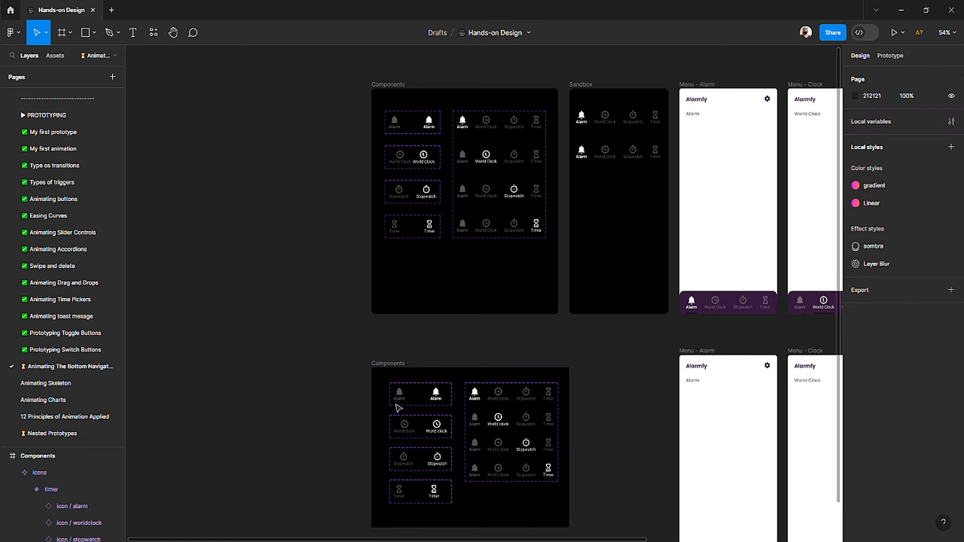
# Step: Reposition the Icons frame to X 42 and the icons component set to X 329 inside the new Components frame
pyautogui.scroll(5, 424, 381)
pyautogui.click(438, 341)
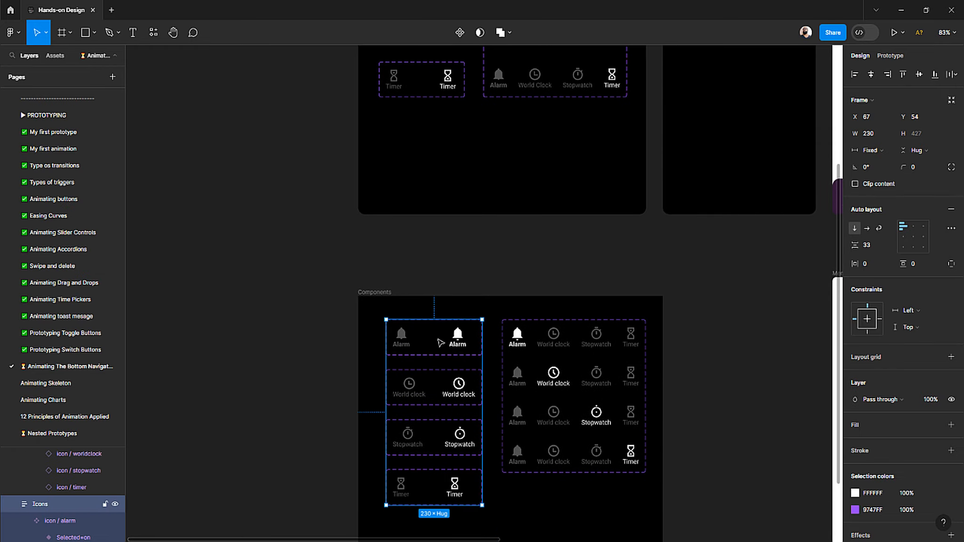
pyautogui.moveTo(426, 361); pyautogui.dragTo(415, 362)
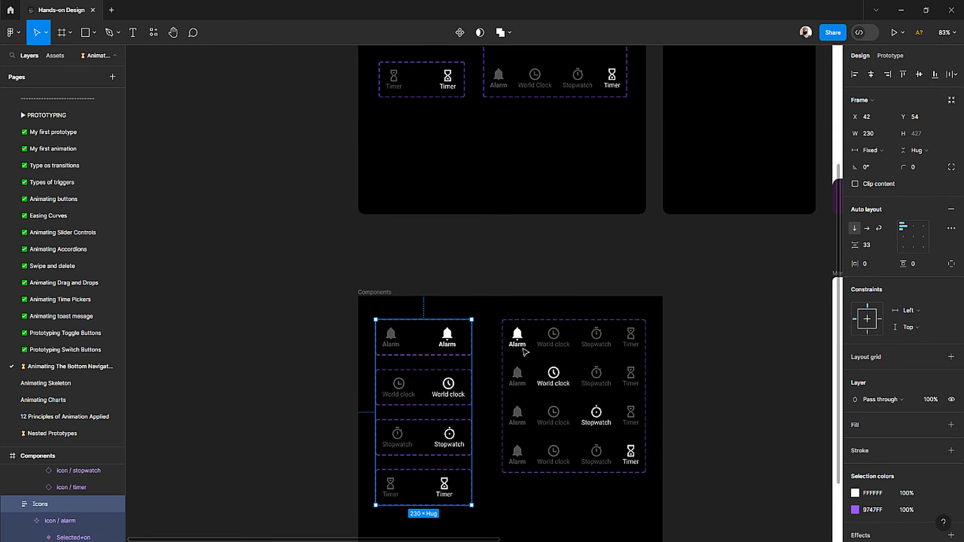
pyautogui.click(523, 352)
pyautogui.scroll(3, 518, 327)
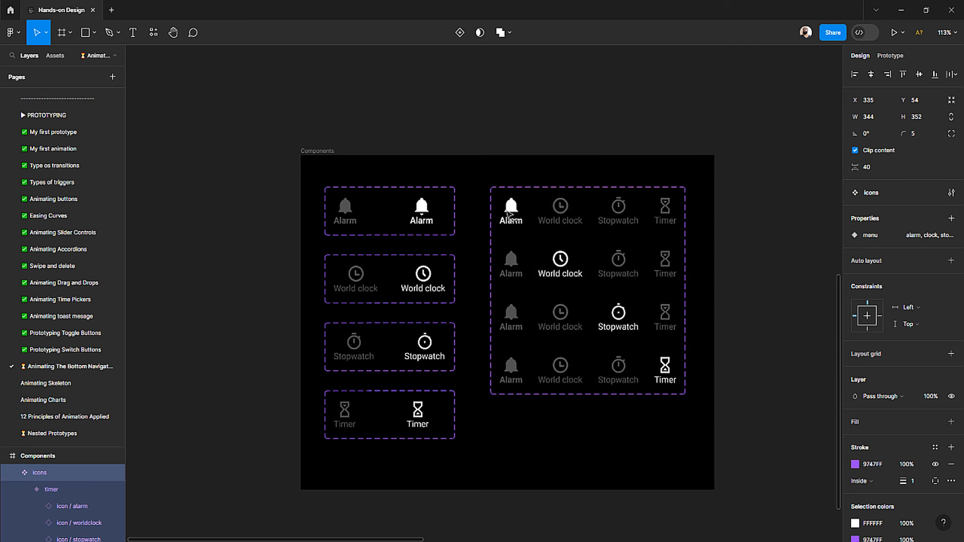
pyautogui.moveTo(508, 213); pyautogui.dragTo(505, 214)
pyautogui.scroll(-2, 408, 213)
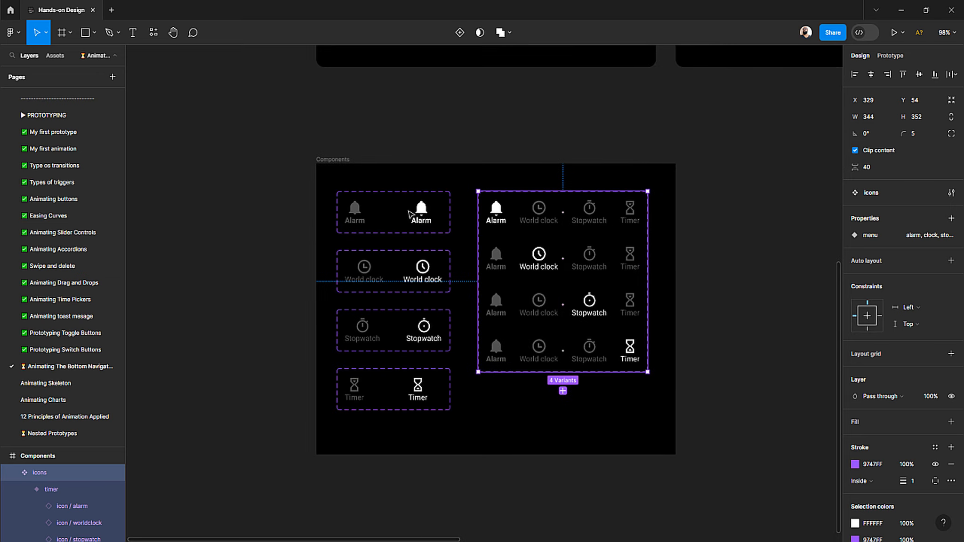
# Step: Extend the height of the new Components frame to 756
pyautogui.click(343, 163)
pyautogui.scroll(-4, 341, 165)
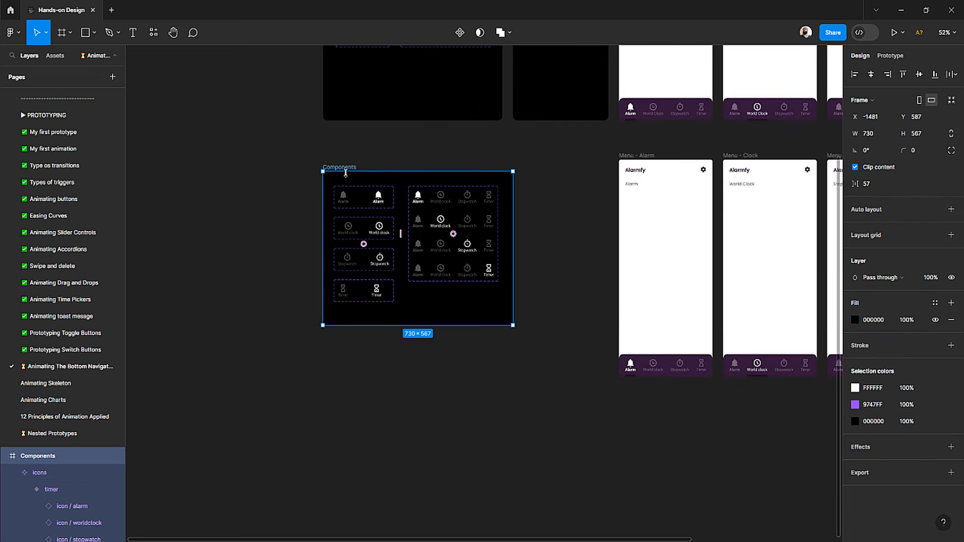
pyautogui.moveTo(366, 323); pyautogui.dragTo(364, 371)
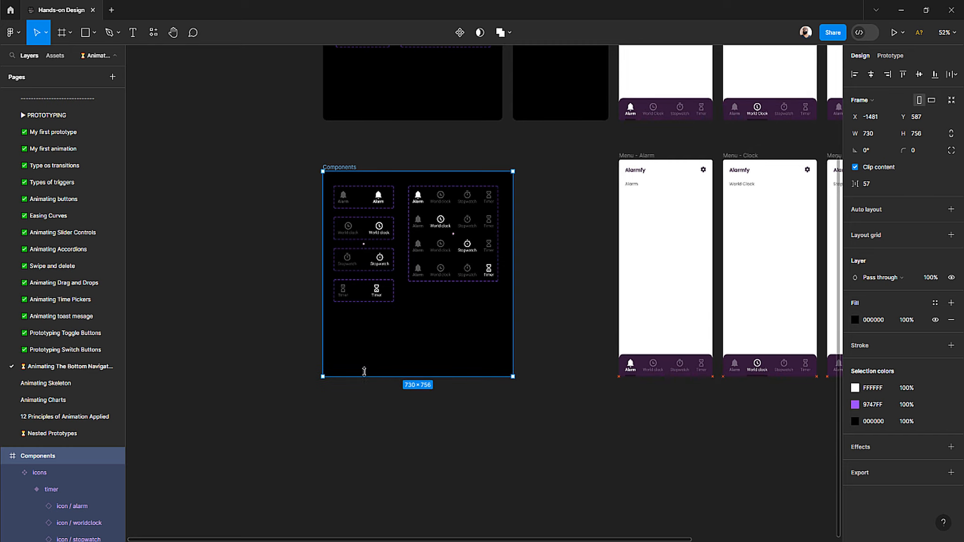
pyautogui.click(282, 291)
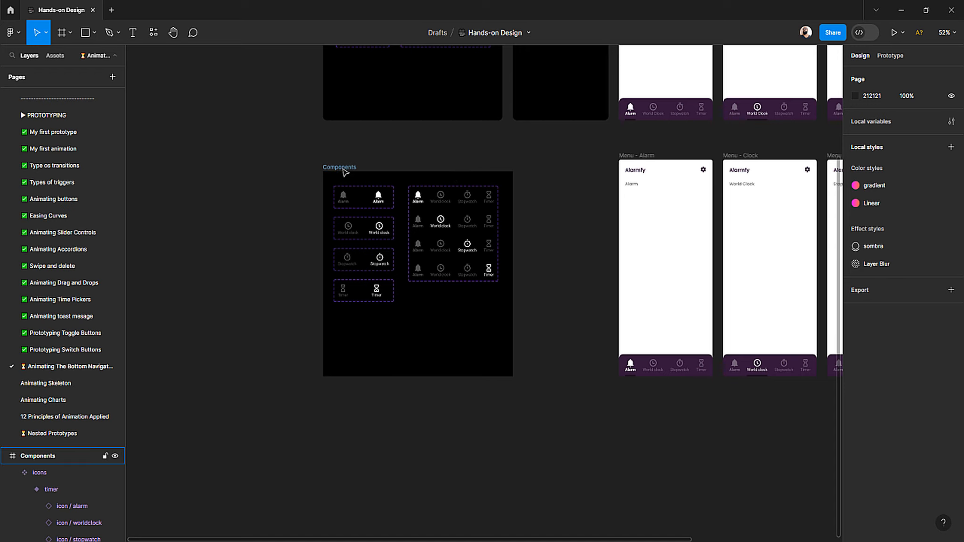
# Step: Duplicate the new Components frame towards the Menu - Alarm screen and move the original away so the two frames no longer overlap
pyautogui.hscroll(3, 345, 173)
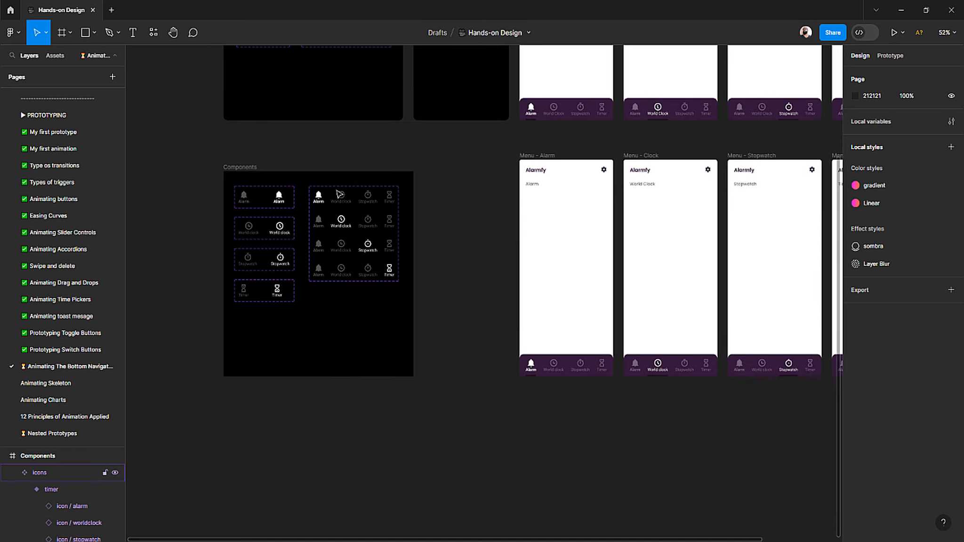
pyautogui.click(235, 167)
pyautogui.moveTo(216, 173); pyautogui.dragTo(371, 178)
pyautogui.click(232, 148)
pyautogui.click(210, 170)
pyautogui.scroll(-3, 371, 178)
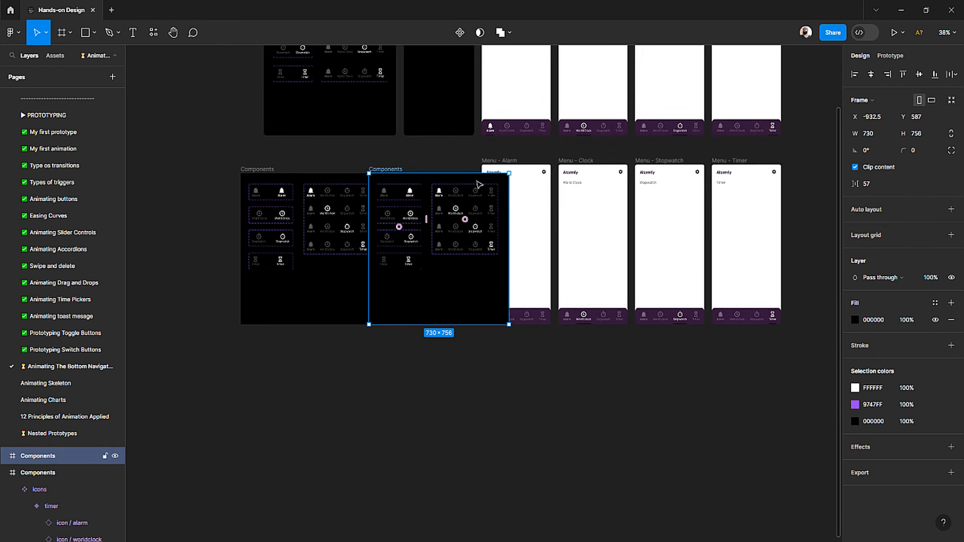
pyautogui.click(254, 169)
pyautogui.moveTo(257, 170); pyautogui.dragTo(195, 170)
# Step: Empty the duplicated Components frame of its Icons frame and icons component set, and move it clear of the Menu - Alarm screen
pyautogui.click(403, 217)
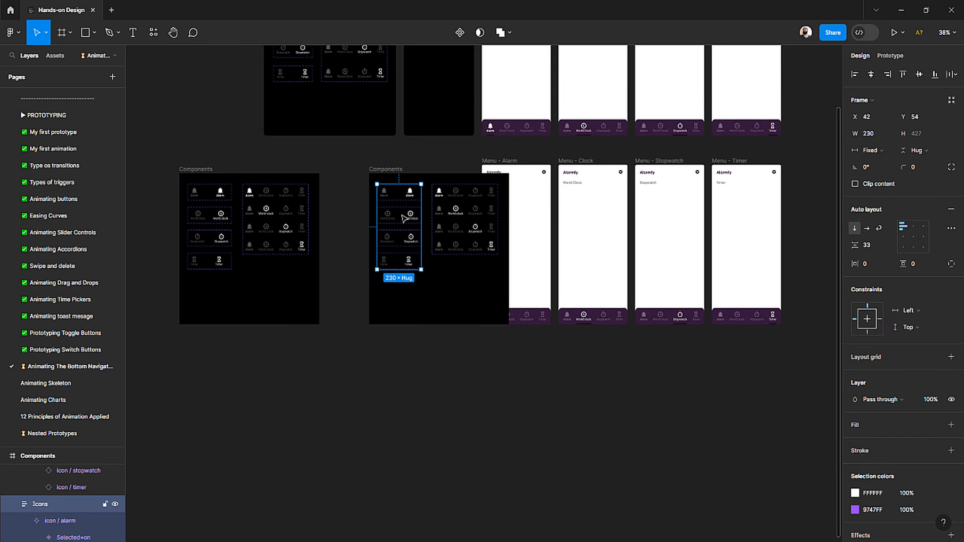
pyautogui.press('Delete')
pyautogui.click(484, 228)
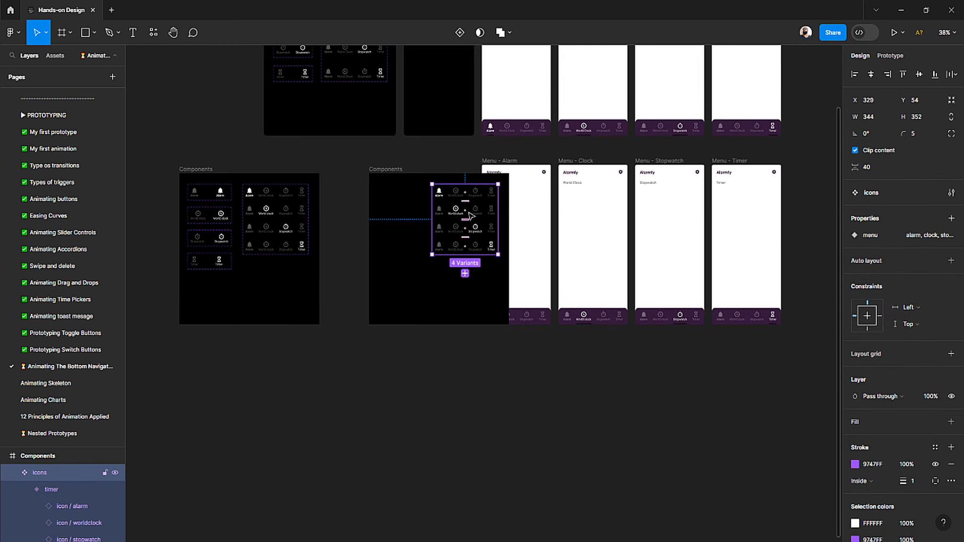
pyautogui.press('Delete')
pyautogui.moveTo(379, 172); pyautogui.dragTo(340, 172)
# Step: Set the corner radius of both new Components frames to 16
pyautogui.click(204, 169)
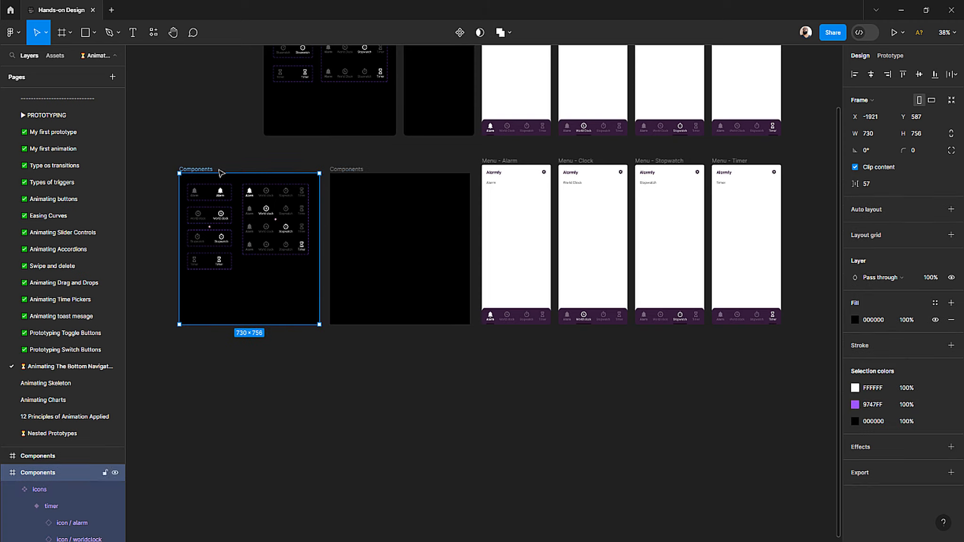
pyautogui.keyDown('shift'); pyautogui.click(353, 171); pyautogui.keyUp('shift')
pyautogui.click(921, 154)
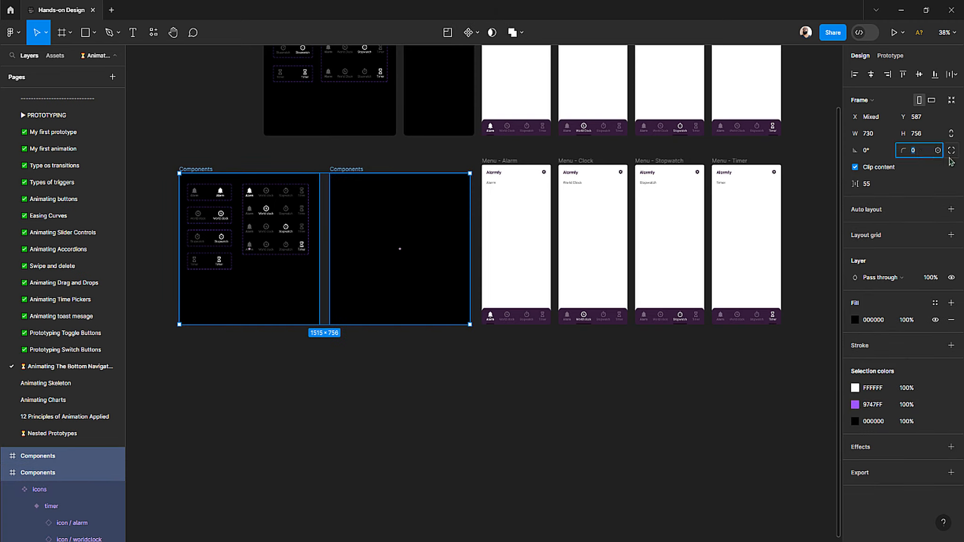
pyautogui.write('16')
pyautogui.press('Return')
pyautogui.click(437, 380)
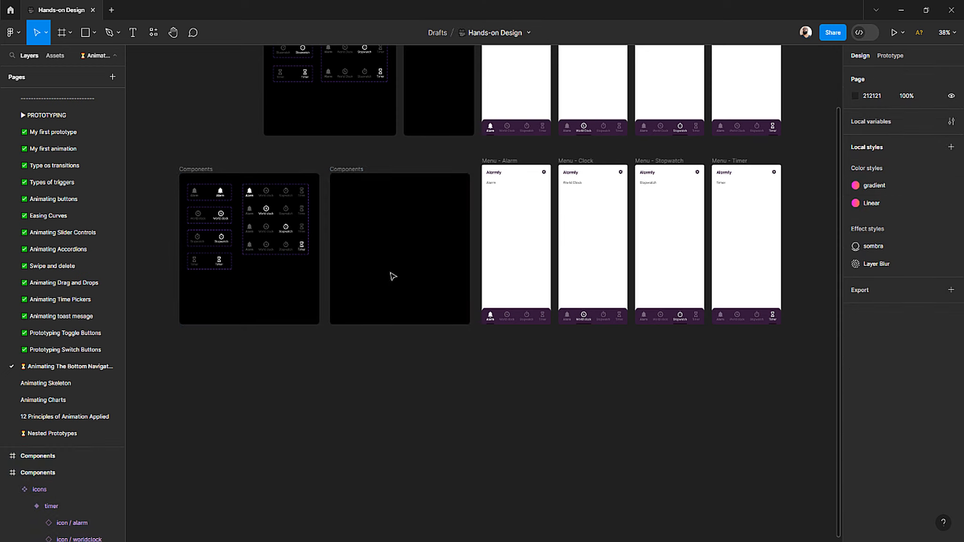
# Step: Resize the empty Components frame to 432 × 799 with its top aligned to the Menu screens at Y 544
pyautogui.click(333, 232)
pyautogui.moveTo(348, 232); pyautogui.dragTo(386, 232)
pyautogui.moveTo(456, 221); pyautogui.dragTo(459, 238)
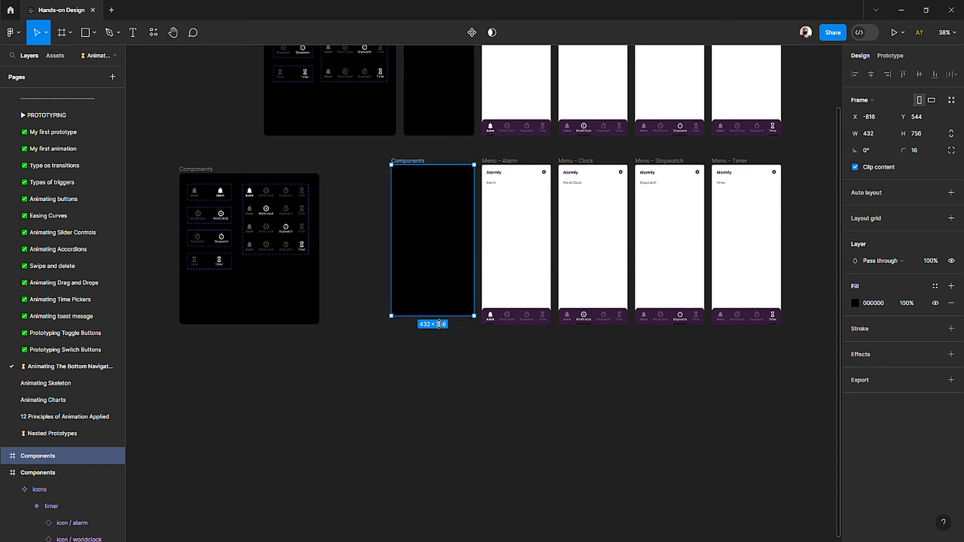
pyautogui.moveTo(439, 324); pyautogui.dragTo(438, 325)
# Step: Move the Components frame holding the icon sets to Y 544 and extend its height to 799
pyautogui.moveTo(196, 176); pyautogui.dragTo(248, 161)
pyautogui.scroll(3, 329, 346)
pyautogui.moveTo(337, 308); pyautogui.dragTo(338, 319)
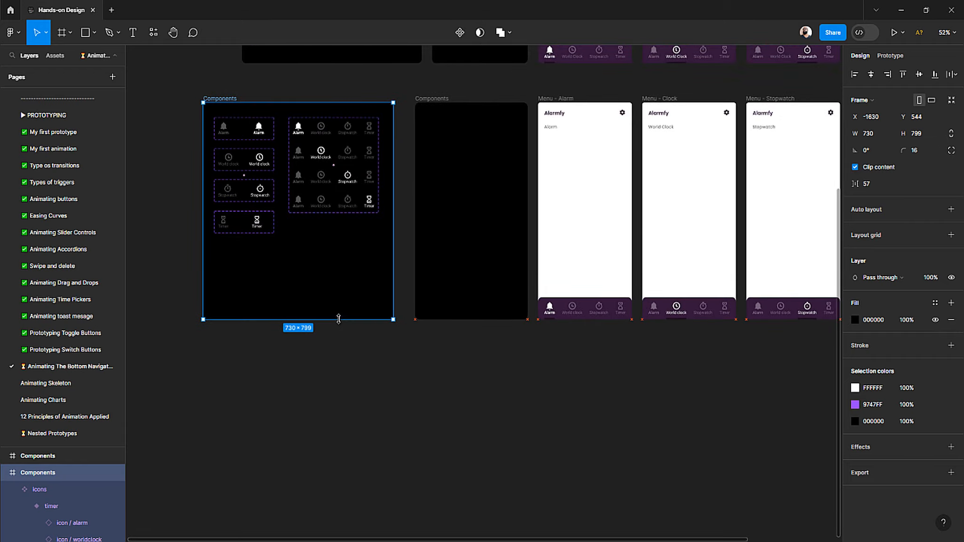
pyautogui.scroll(-3, 263, 248)
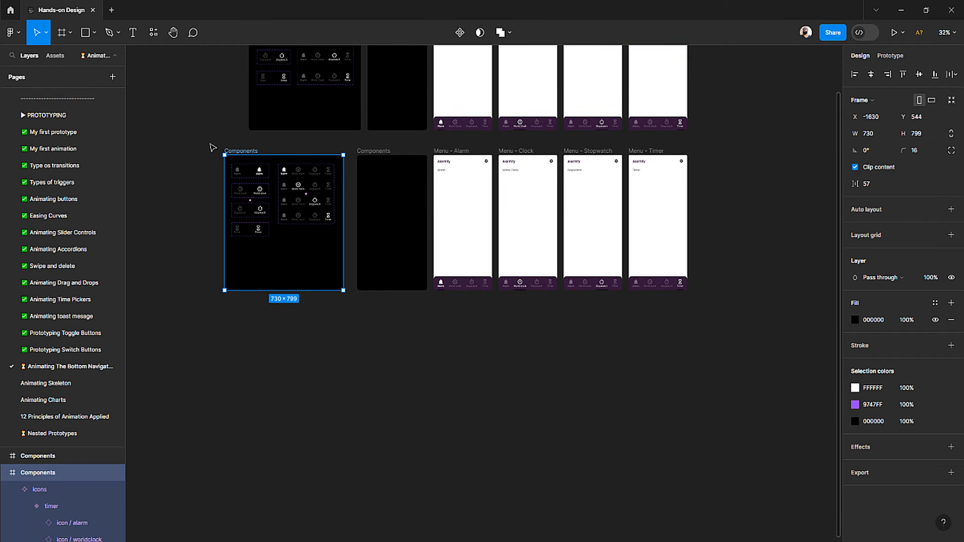
# Step: Tidy up the two new Components frames and the four Menu screens into one row with 40 spacing
pyautogui.moveTo(212, 145); pyautogui.dragTo(727, 315)
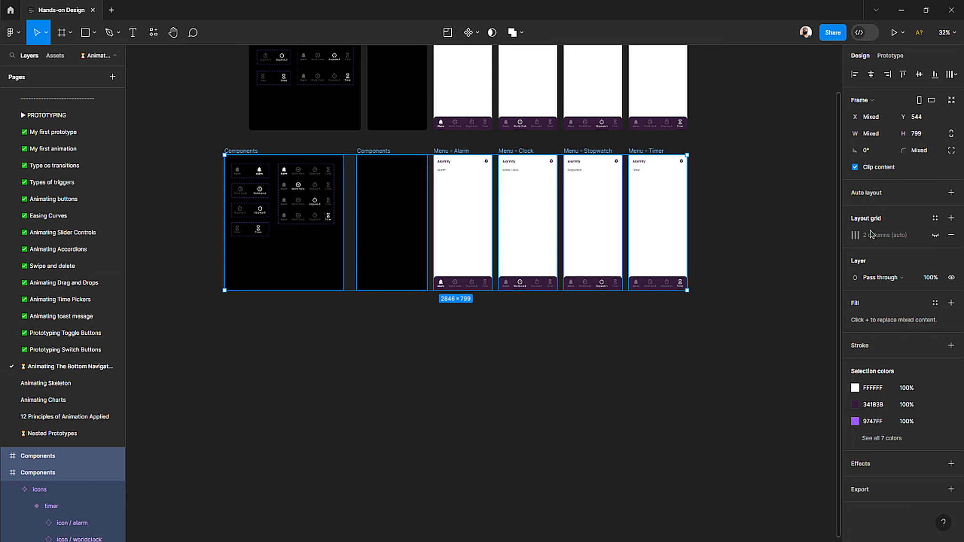
pyautogui.click(951, 73)
pyautogui.click(865, 92)
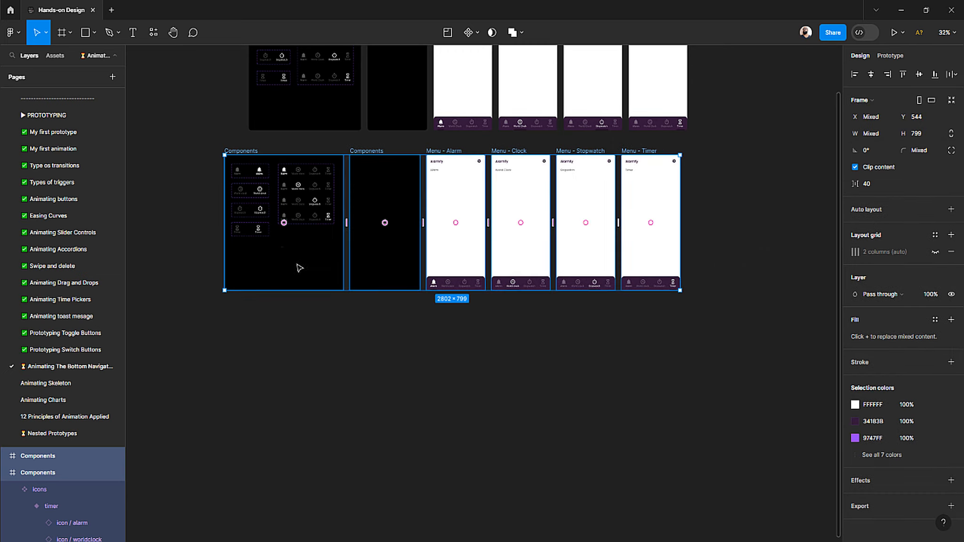
pyautogui.scroll(2, 299, 267)
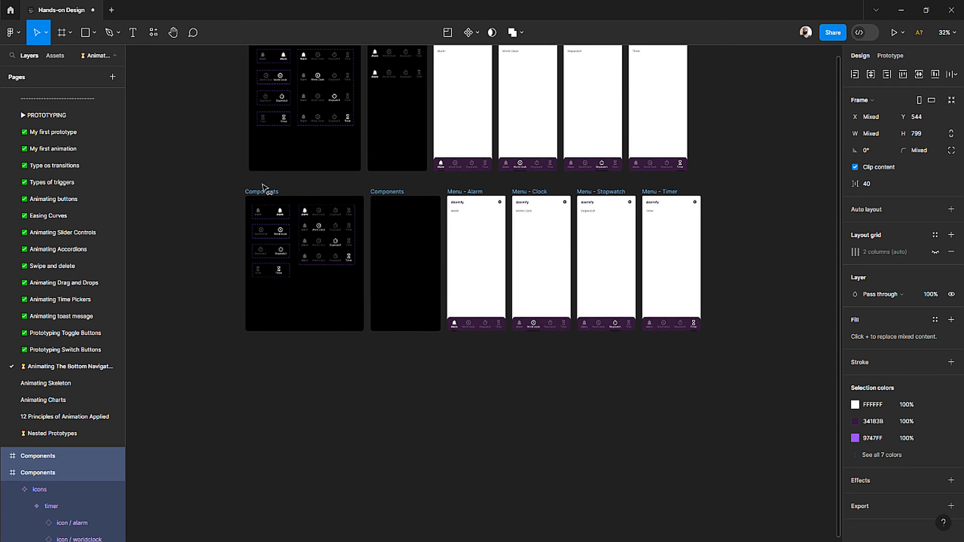
pyautogui.scroll(1, 264, 190)
pyautogui.scroll(3, 346, 211)
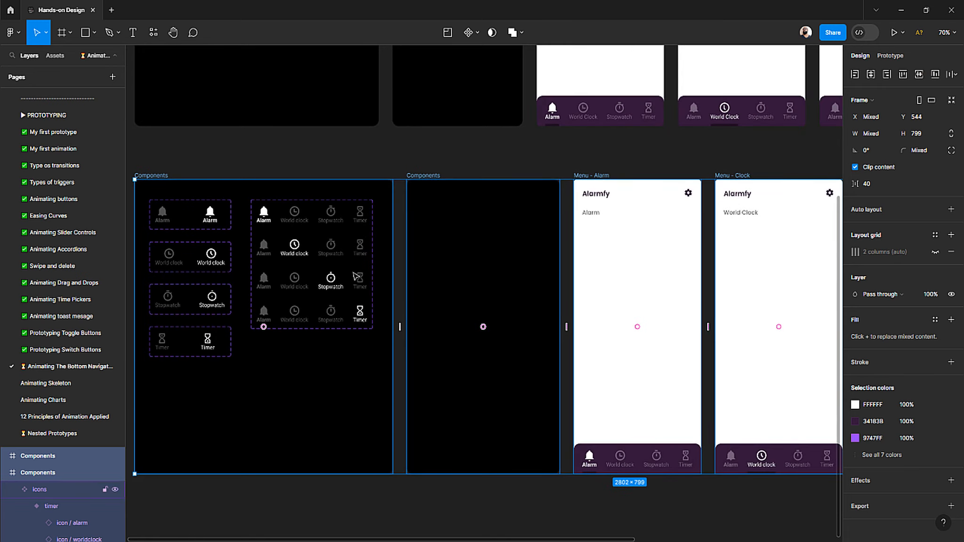
# Step: Copy the alarm variant of the icons component set as an instance into the empty Components frame at X 60, Y 70
pyautogui.hscroll(-1, 336, 221)
pyautogui.click(337, 224)
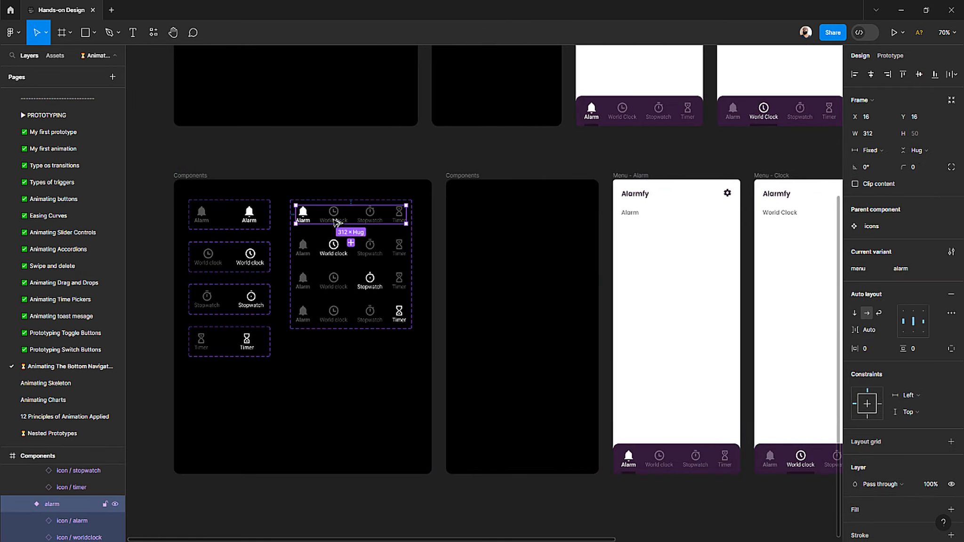
pyautogui.moveTo(335, 220); pyautogui.dragTo(505, 218)
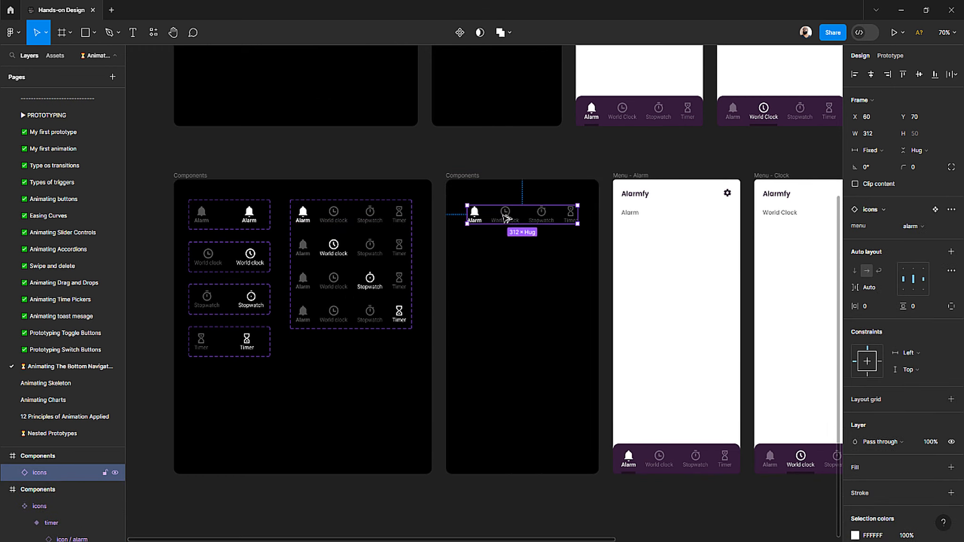
# Step: Switch the icons instance's menu property through clock and stopwatch, ending on timer
pyautogui.click(911, 226)
pyautogui.click(902, 237)
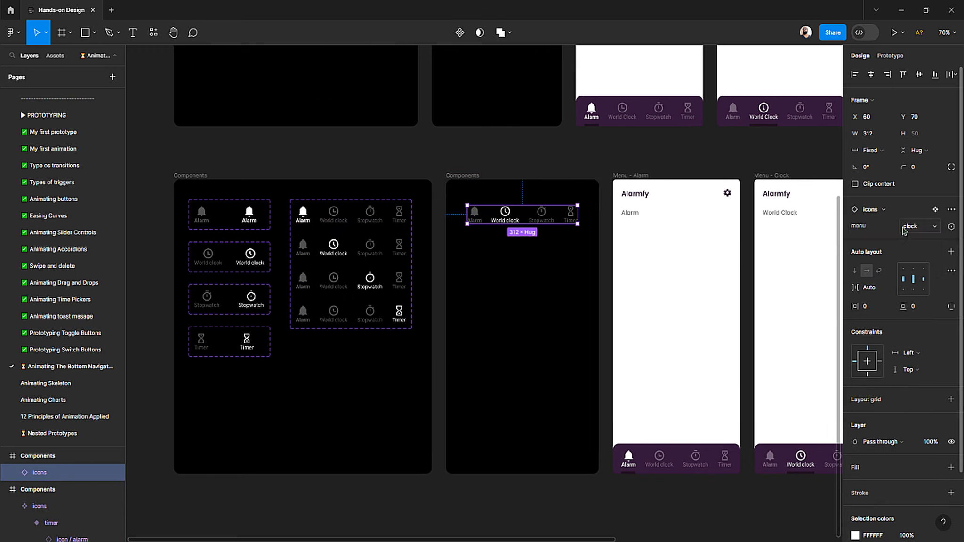
pyautogui.click(910, 226)
pyautogui.click(903, 238)
pyautogui.scroll(3, 549, 214)
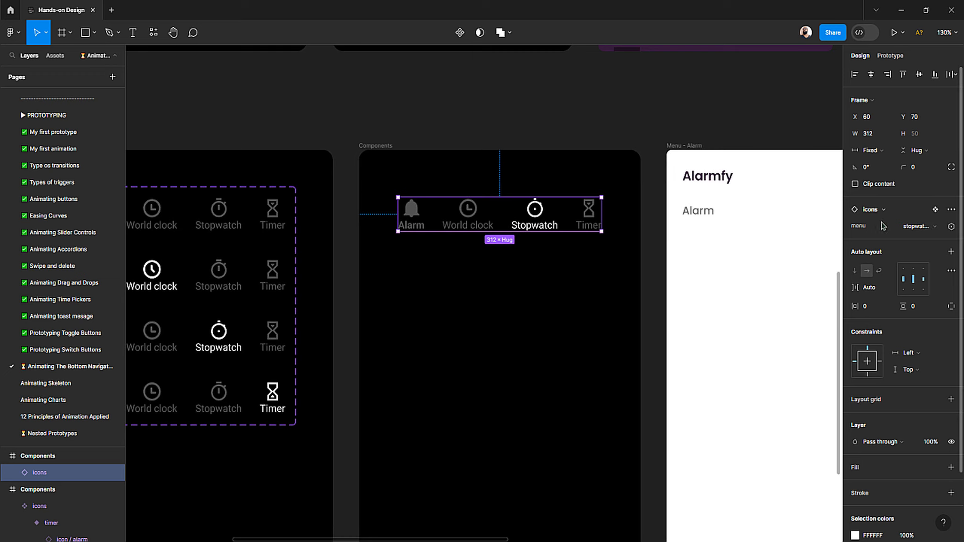
pyautogui.click(910, 226)
pyautogui.click(903, 239)
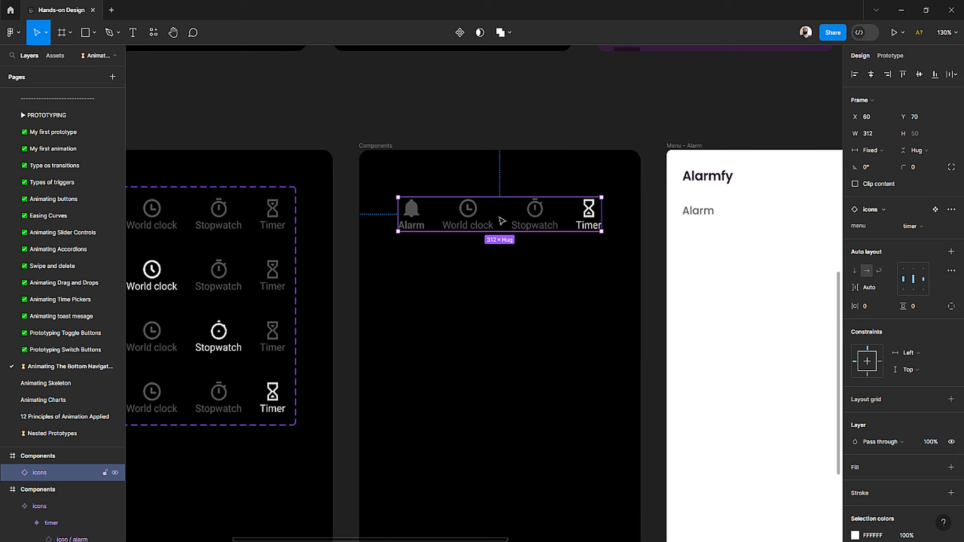
# Step: Duplicate the icons instance below at Y 209 and detach the copy from its component
pyautogui.moveTo(486, 220); pyautogui.dragTo(486, 313)
pyautogui.rightClick(486, 314)
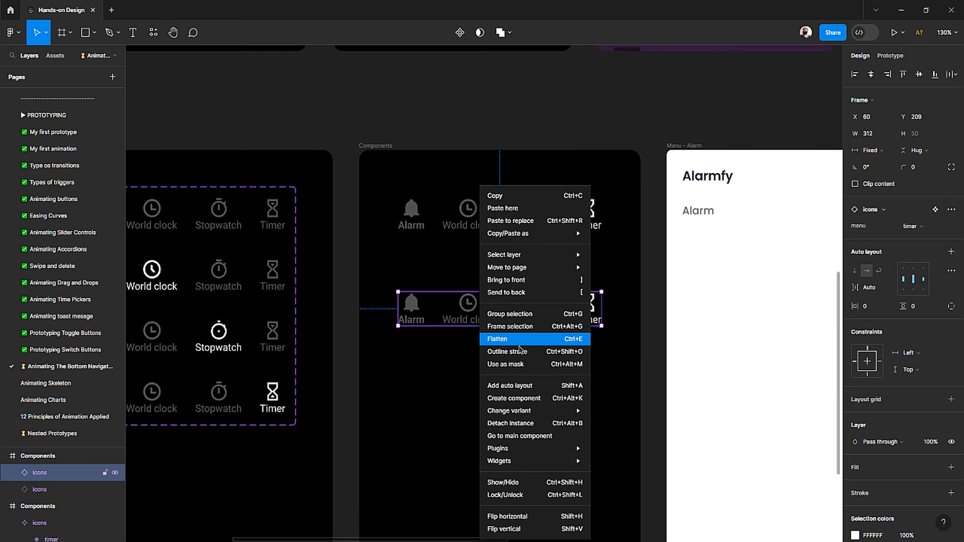
pyautogui.click(526, 429)
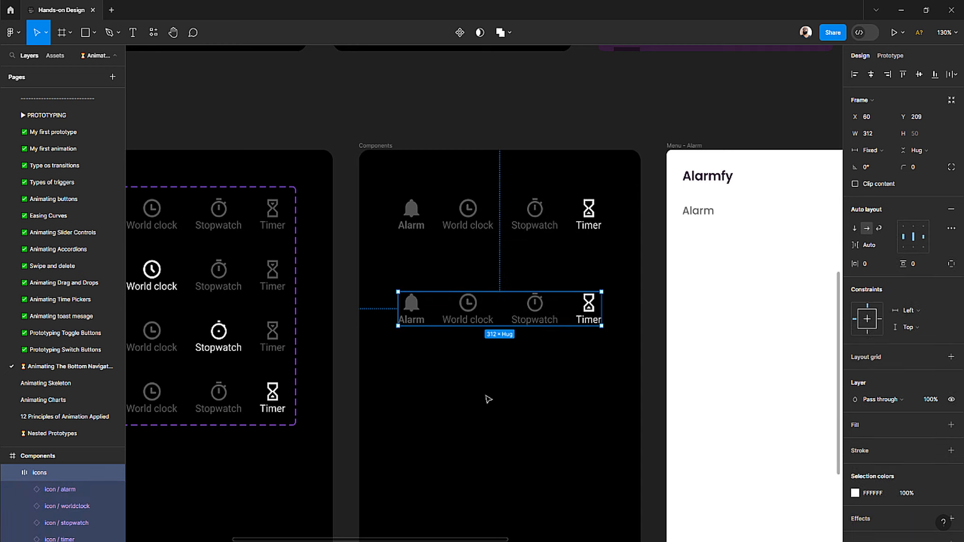
# Step: Take the stopwatch and timer icons out of the detached icons frame and place them loose below it
pyautogui.click(543, 311)
pyautogui.scroll(-2, 544, 301)
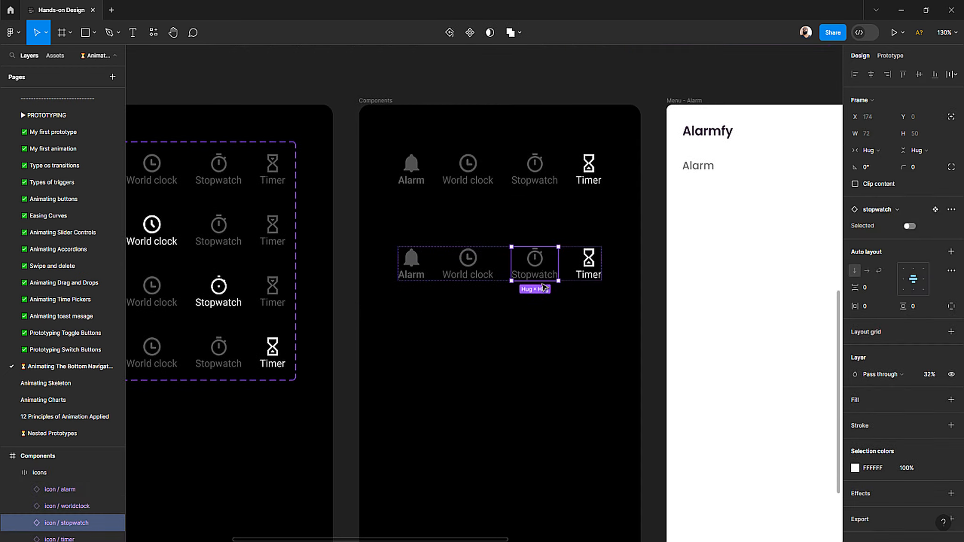
pyautogui.moveTo(534, 261); pyautogui.dragTo(464, 329)
pyautogui.click(590, 270)
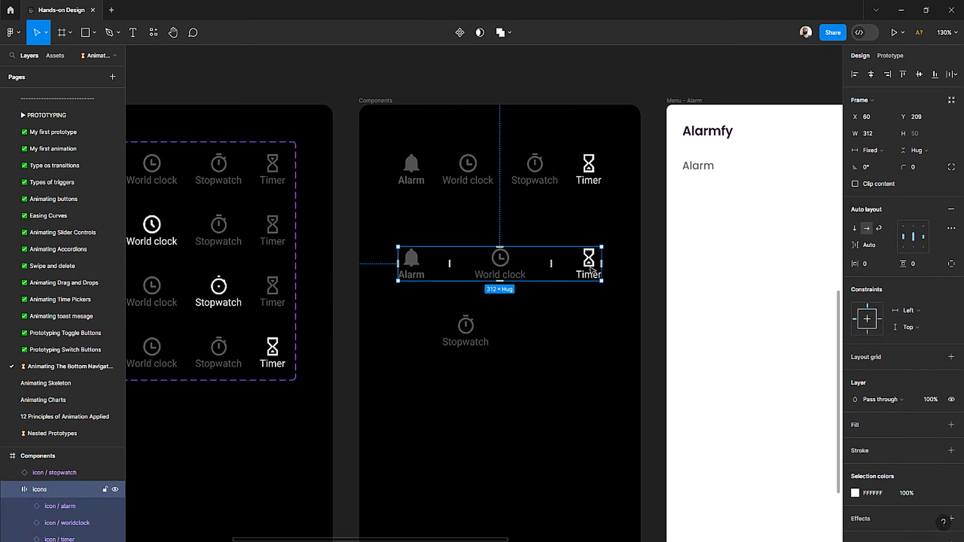
pyautogui.click(589, 269)
pyautogui.moveTo(589, 269); pyautogui.dragTo(502, 371)
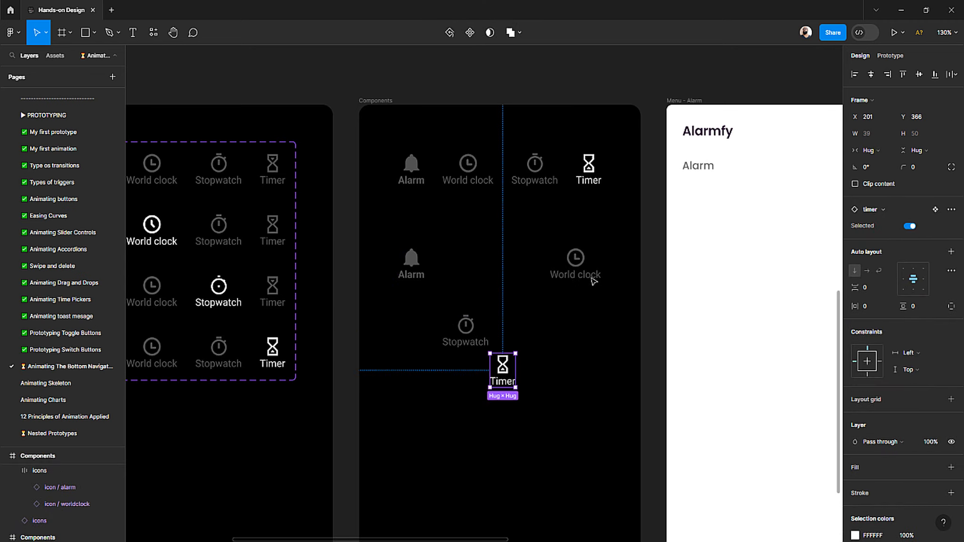
# Step: Take the world clock and alarm icons out of the detached frame and delete the leftover empty frame
pyautogui.click(586, 269)
pyautogui.click(586, 269)
pyautogui.moveTo(586, 269); pyautogui.dragTo(575, 412)
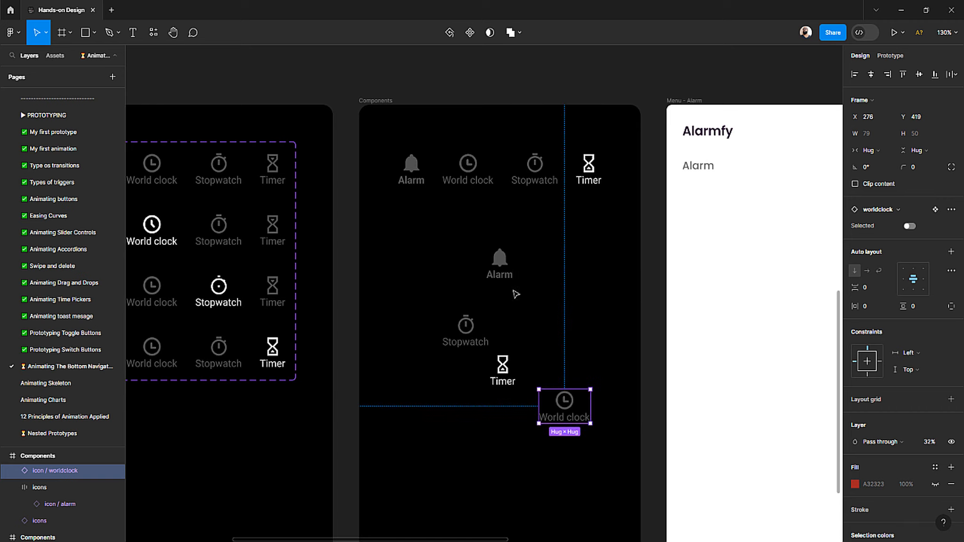
pyautogui.click(504, 276)
pyautogui.click(504, 275)
pyautogui.moveTo(504, 275); pyautogui.dragTo(467, 437)
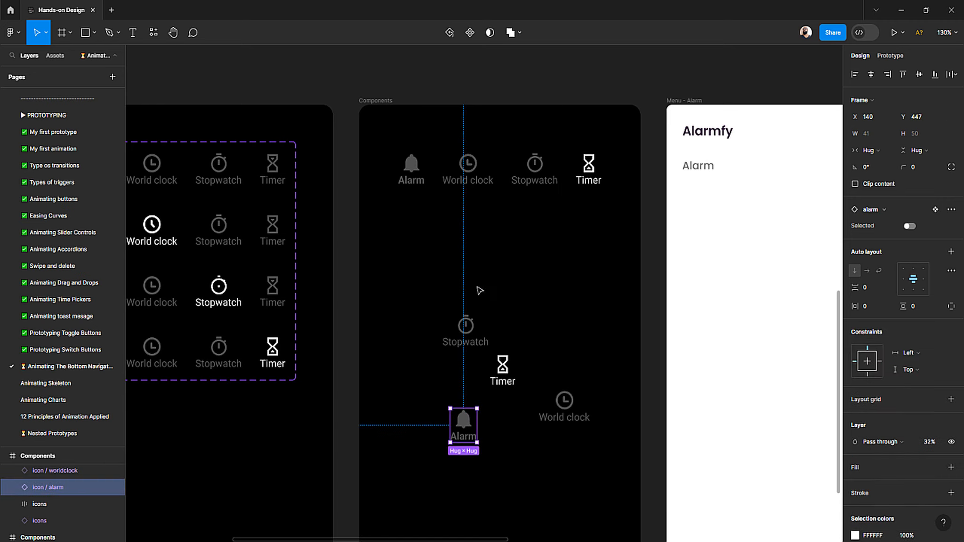
pyautogui.click(476, 272)
pyautogui.press('Delete')
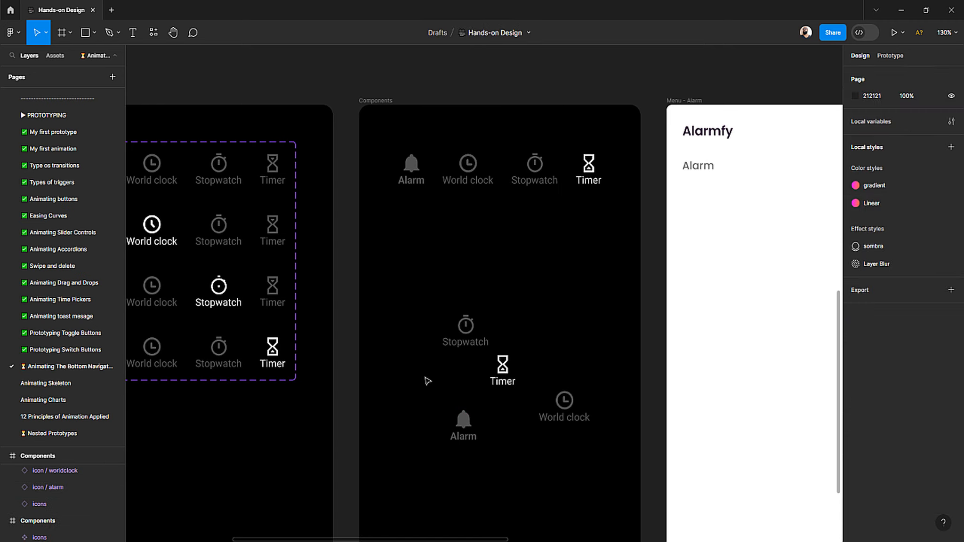
# Step: Rearrange the four loose icons, with stopwatch and timer higher and alarm and world clock side by side beneath them
pyautogui.moveTo(477, 319); pyautogui.dragTo(436, 301)
pyautogui.moveTo(495, 376); pyautogui.dragTo(517, 330)
pyautogui.moveTo(465, 416); pyautogui.dragTo(492, 370)
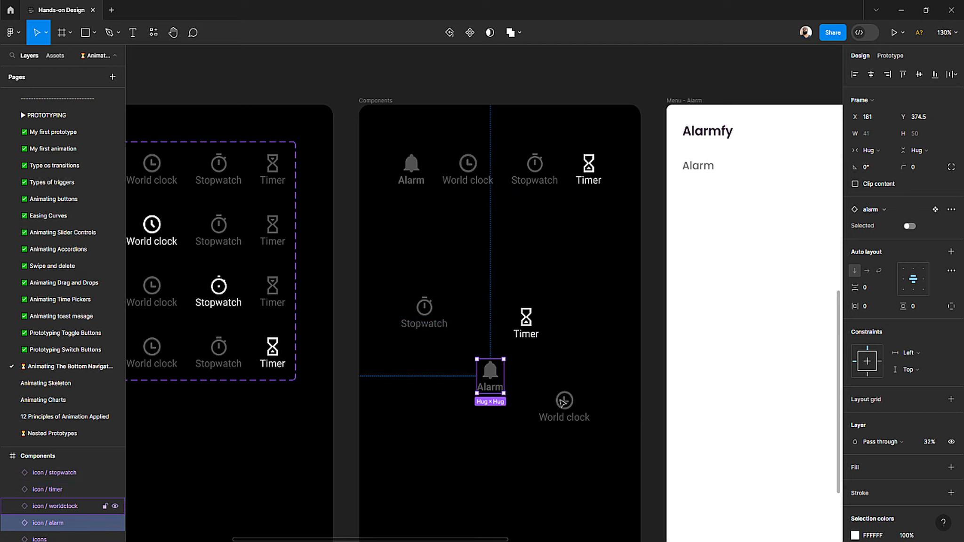
pyautogui.moveTo(579, 409); pyautogui.dragTo(564, 384)
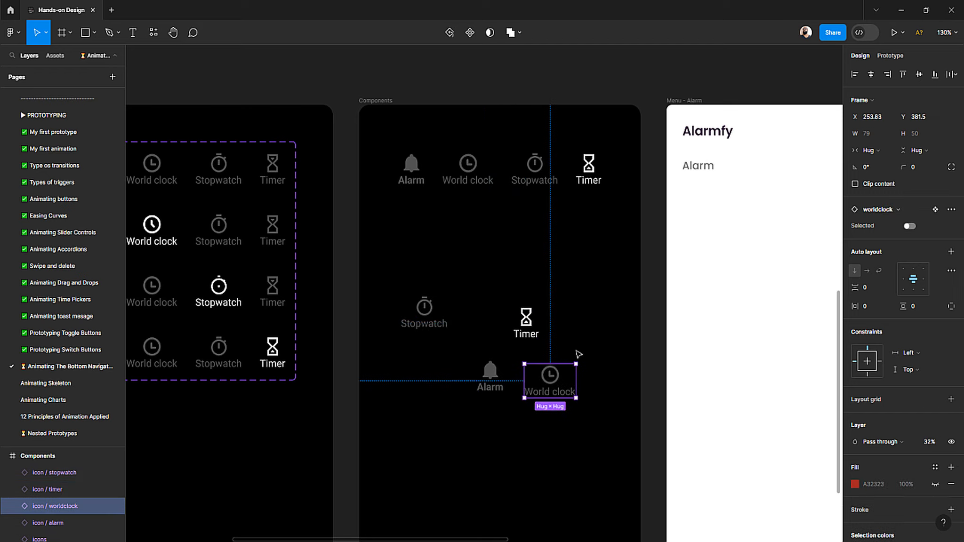
# Step: Change the loose alarm icon's label to "adsfasdf" and the world clock icon's label to "adsfasdfadsf clock"
pyautogui.click(494, 380)
pyautogui.scroll(3, 492, 379)
pyautogui.doubleClick(485, 388)
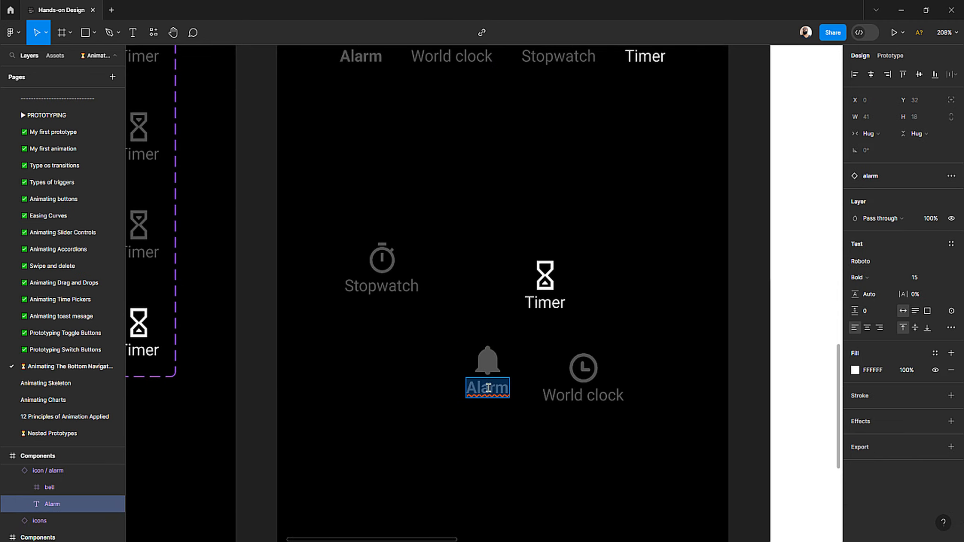
pyautogui.write('adsfasdf')
pyautogui.doubleClick(560, 396)
pyautogui.write('adsfasdfadsf')
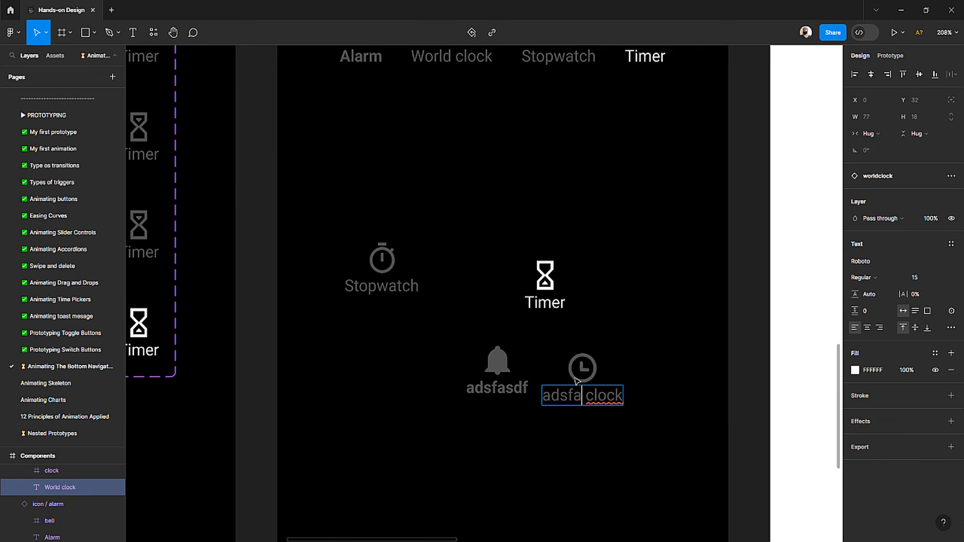
# Step: Change the loose timer icon's label to "asdfasdfasdf" and the stopwatch icon's label to "adsfasdfsdaf"
pyautogui.click(544, 302)
pyautogui.doubleClick(545, 302)
pyautogui.write('asdfasdfasdf')
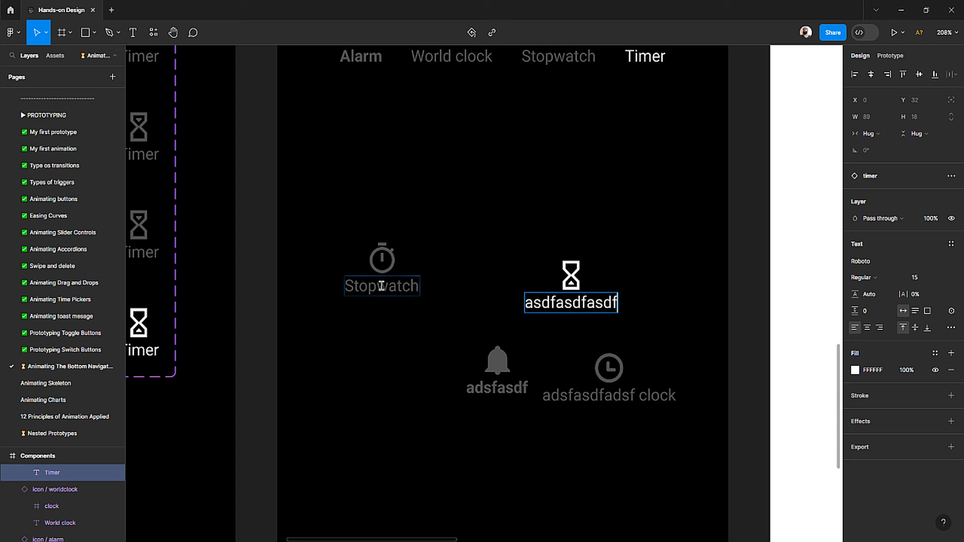
pyautogui.click(381, 286)
pyautogui.doubleClick(381, 286)
pyautogui.write('adsfasdfsdaf')
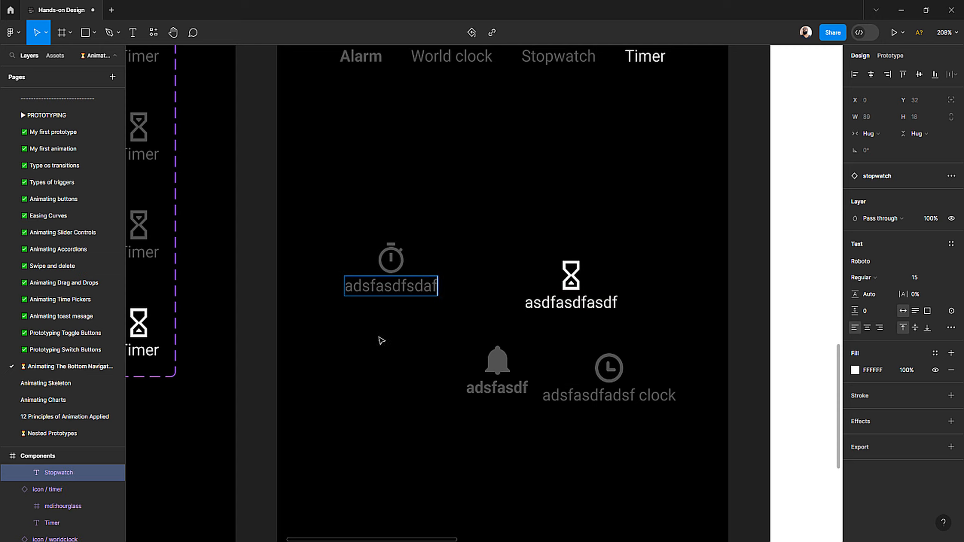
pyautogui.press('Escape')
pyautogui.click(366, 335)
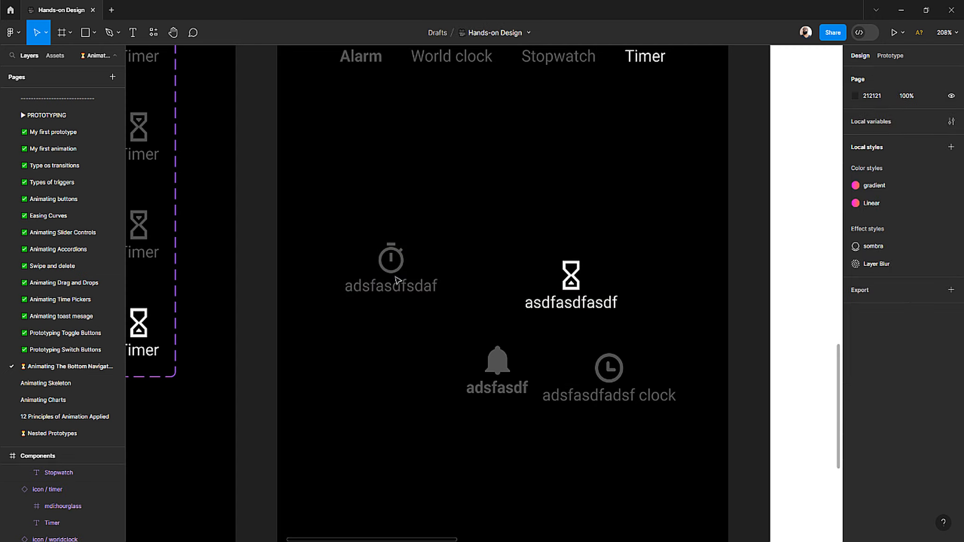
# Step: Reset all changes on the loose stopwatch and timer icon instances
pyautogui.click(396, 280)
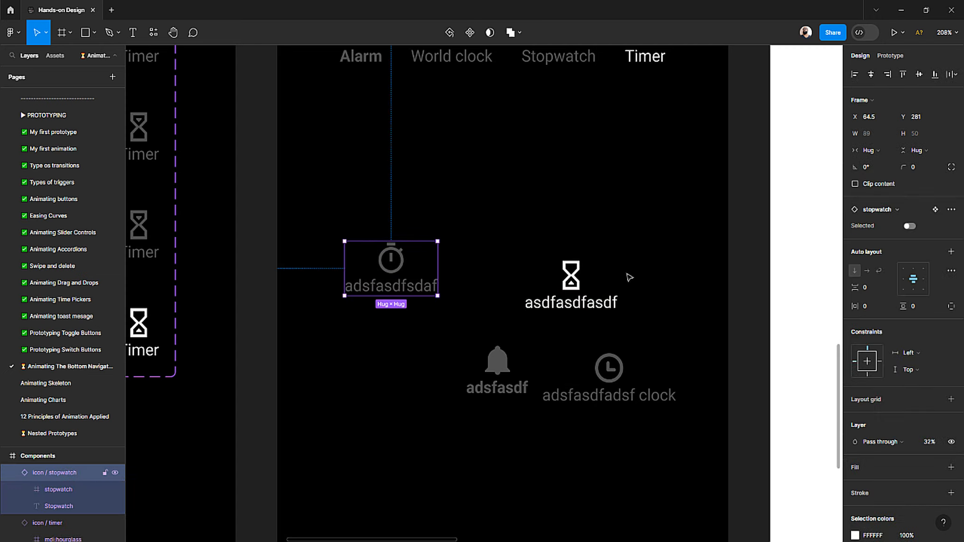
pyautogui.click(950, 209)
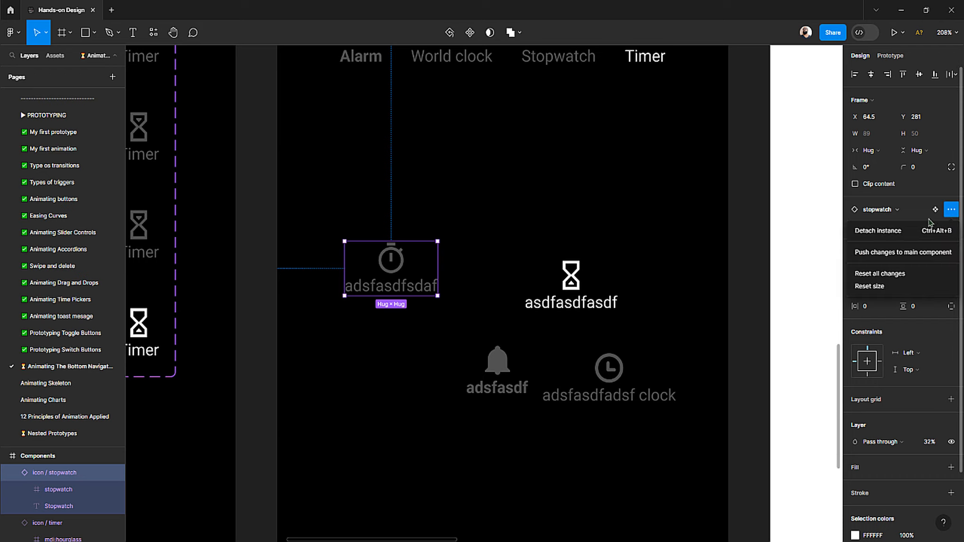
pyautogui.click(879, 274)
pyautogui.click(576, 282)
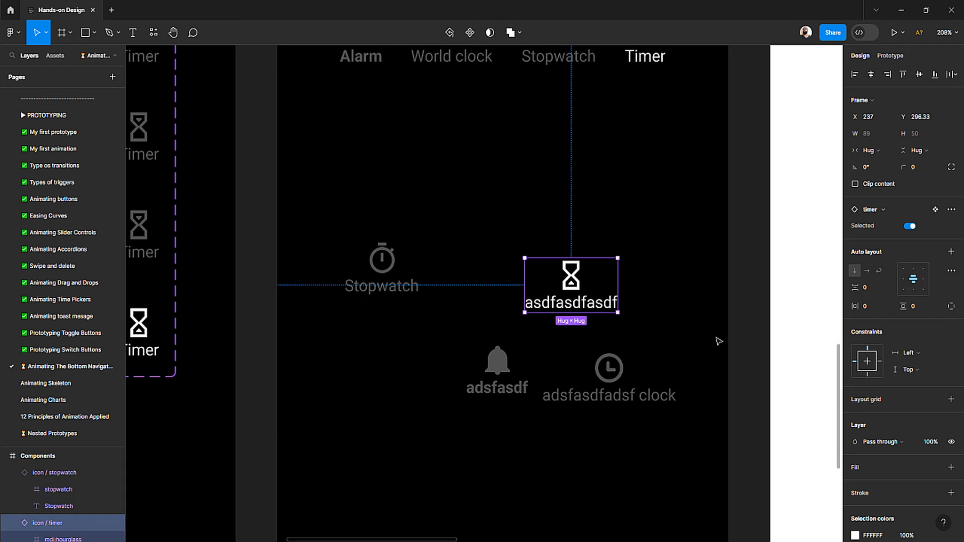
pyautogui.click(950, 209)
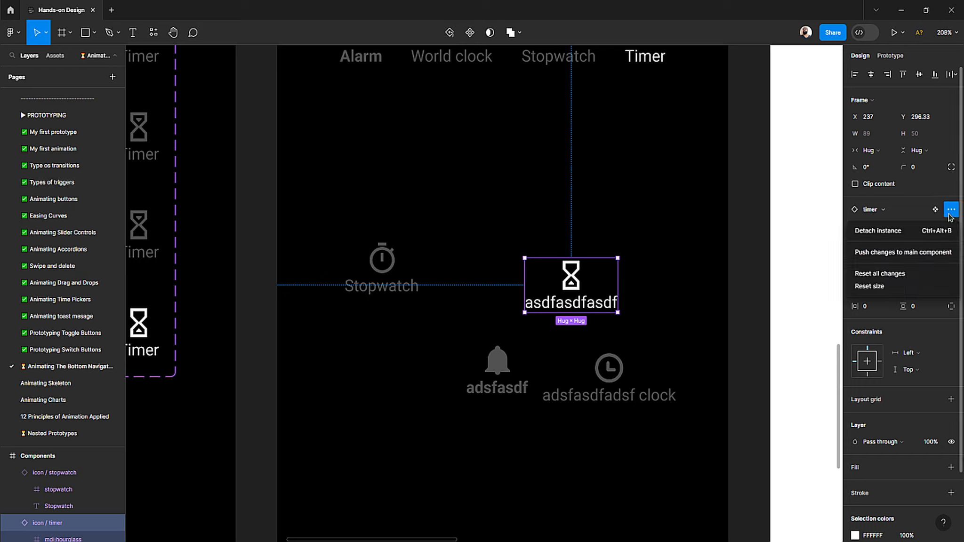
pyautogui.click(860, 278)
# Step: Enlarge the world clock instance with the Scale tool to 204 wide, and reset its size
pyautogui.click(605, 382)
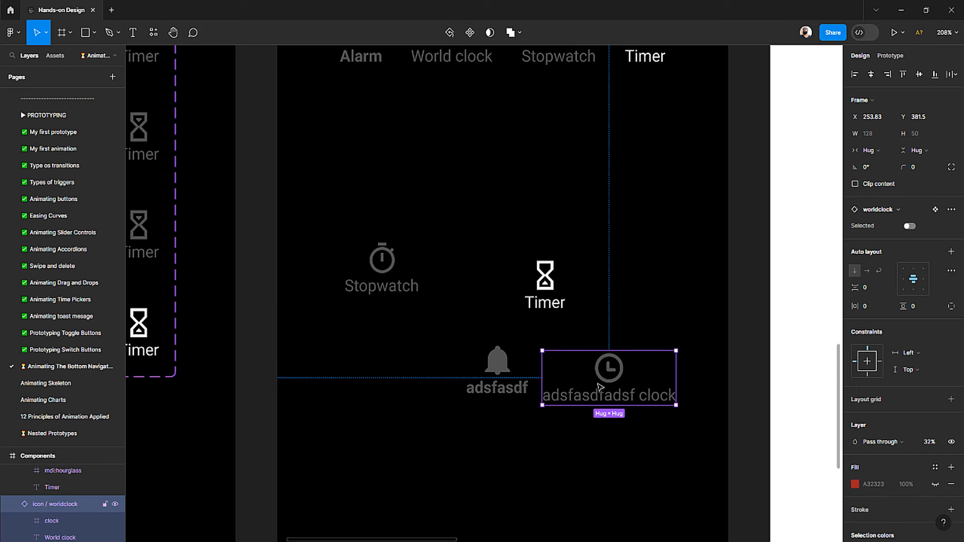
pyautogui.press('k')
pyautogui.moveTo(498, 438); pyautogui.dragTo(496, 438)
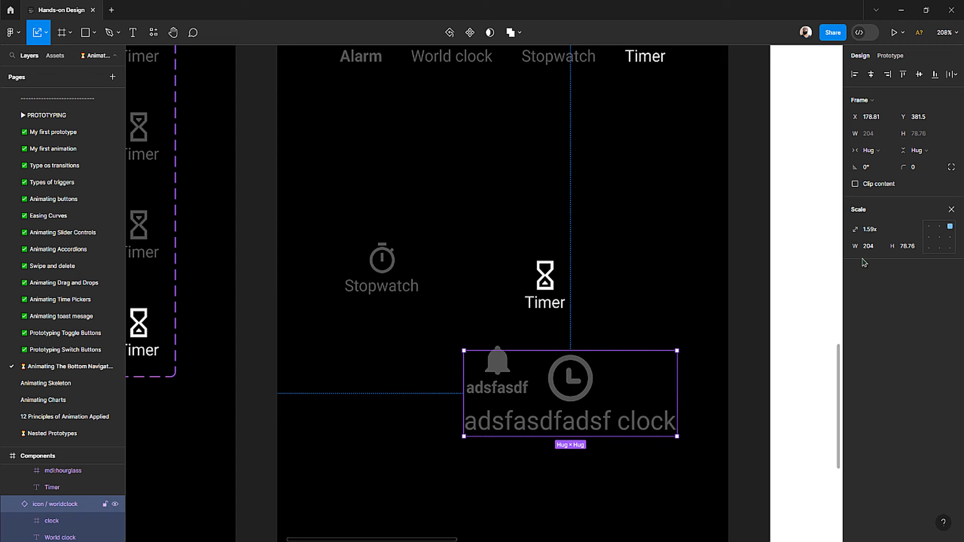
pyautogui.press('v')
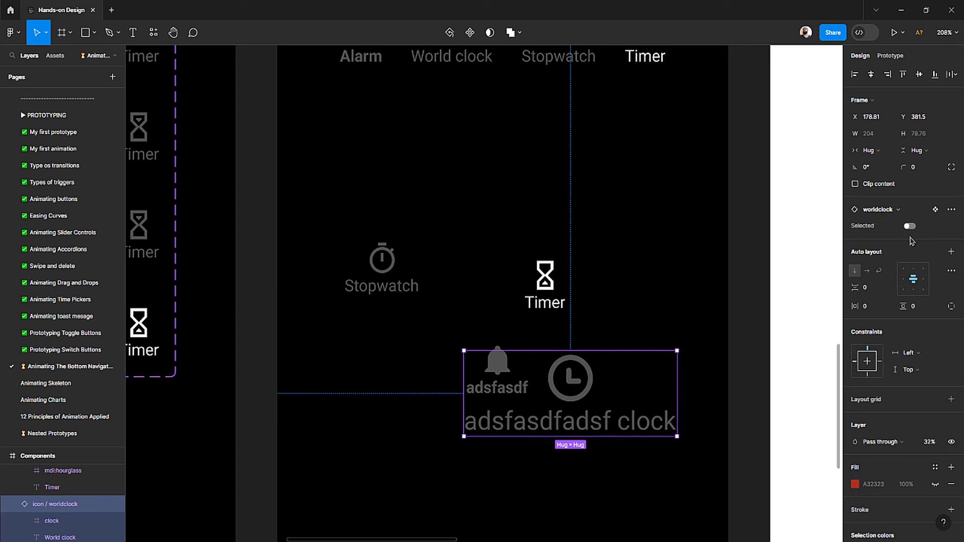
pyautogui.click(950, 208)
pyautogui.click(895, 274)
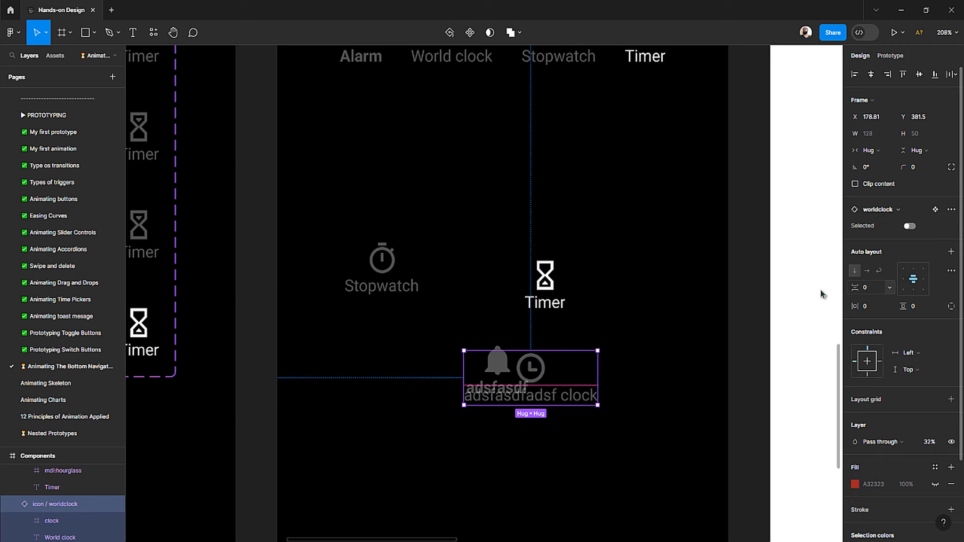
# Step: Move the world clock instance beside the timer and reset all changes on it and on the alarm instance
pyautogui.moveTo(532, 375); pyautogui.dragTo(570, 420)
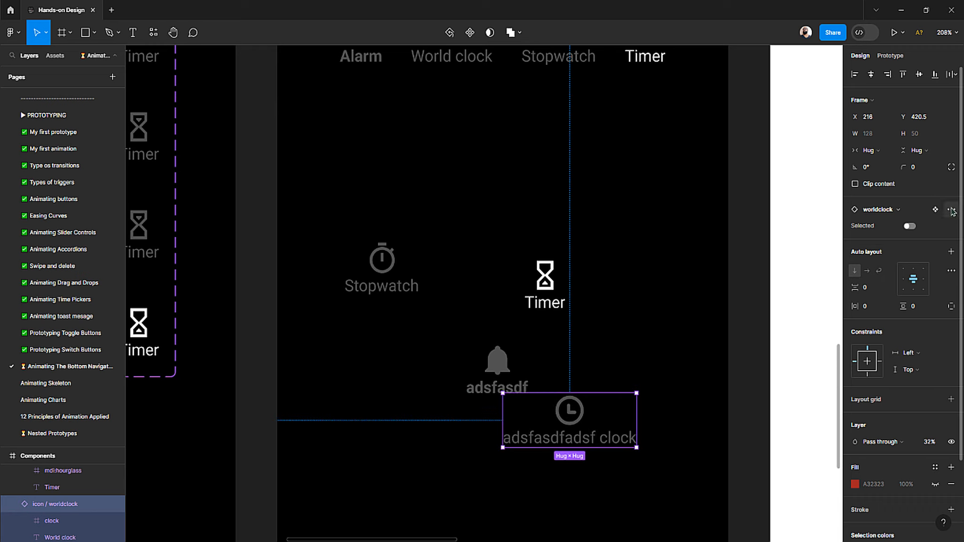
pyautogui.click(951, 209)
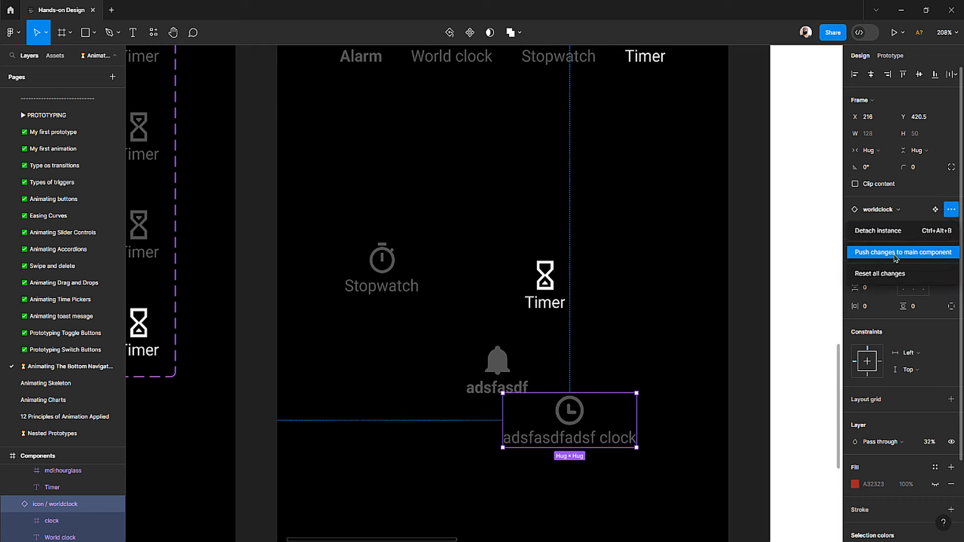
pyautogui.click(889, 274)
pyautogui.moveTo(553, 415); pyautogui.dragTo(633, 296)
pyautogui.click(524, 384)
pyautogui.click(951, 210)
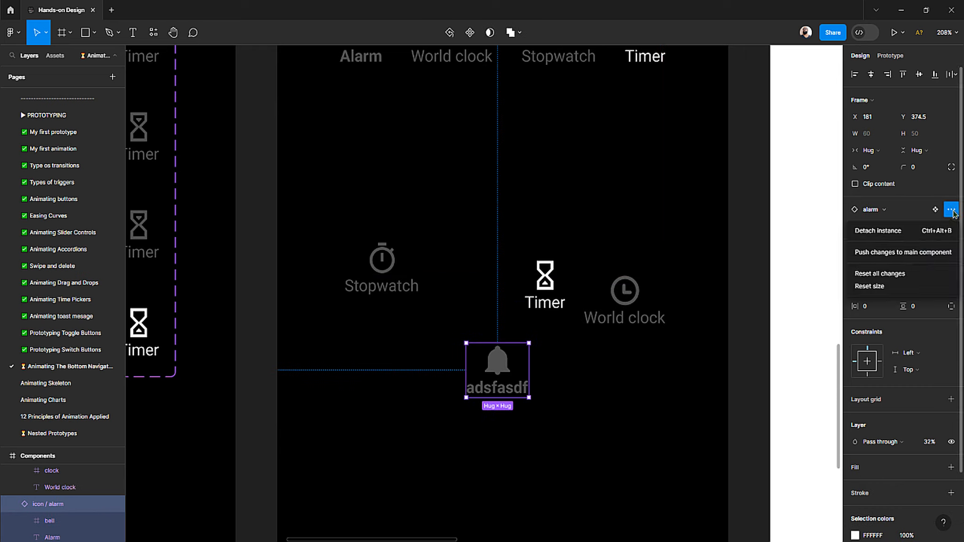
pyautogui.click(896, 280)
# Step: Try wrapping the four loose icons in an auto layout frame, and remove that frame again
pyautogui.moveTo(329, 200); pyautogui.dragTo(688, 430)
pyautogui.hotkey('shift', 'a')
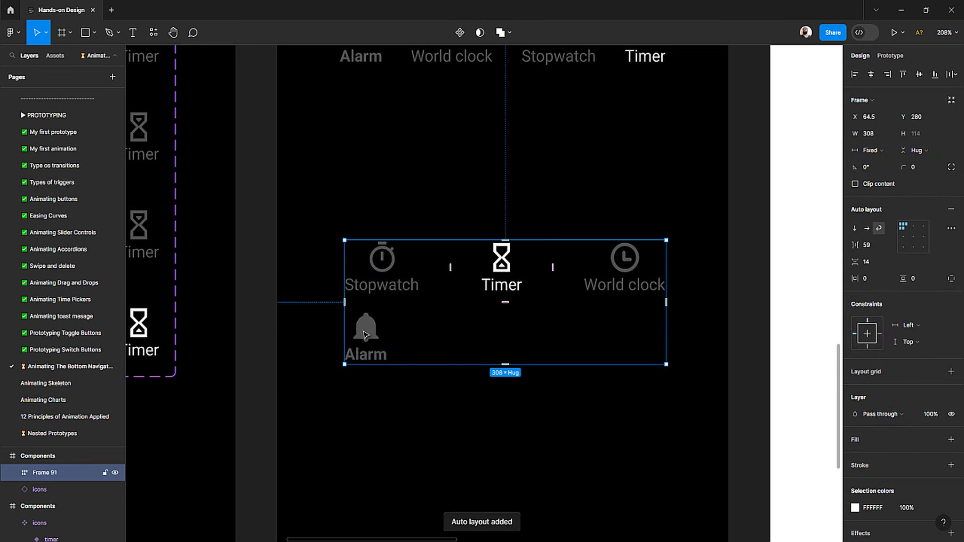
pyautogui.doubleClick(362, 337)
pyautogui.moveTo(362, 339); pyautogui.dragTo(415, 319)
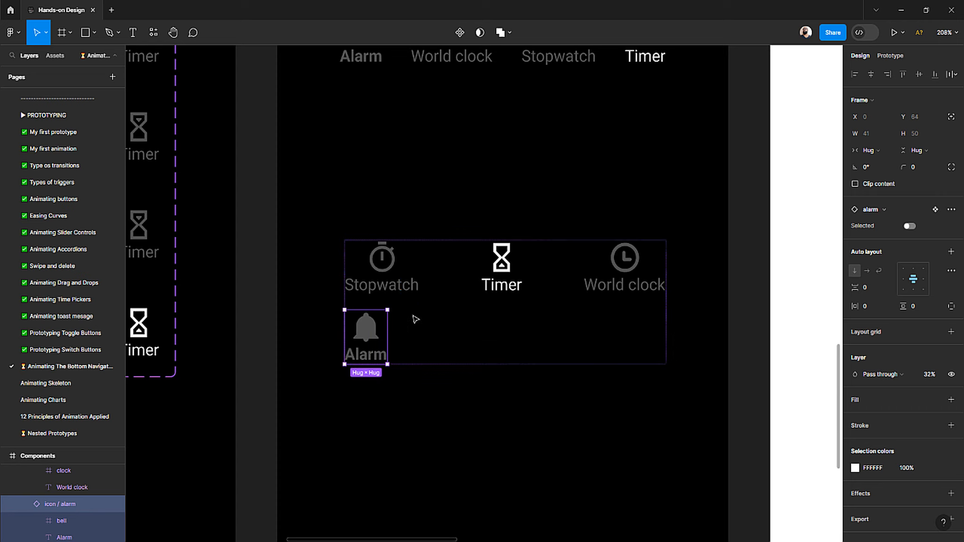
pyautogui.click(414, 320)
pyautogui.hotkey('ctrl', 'shift', 'g')
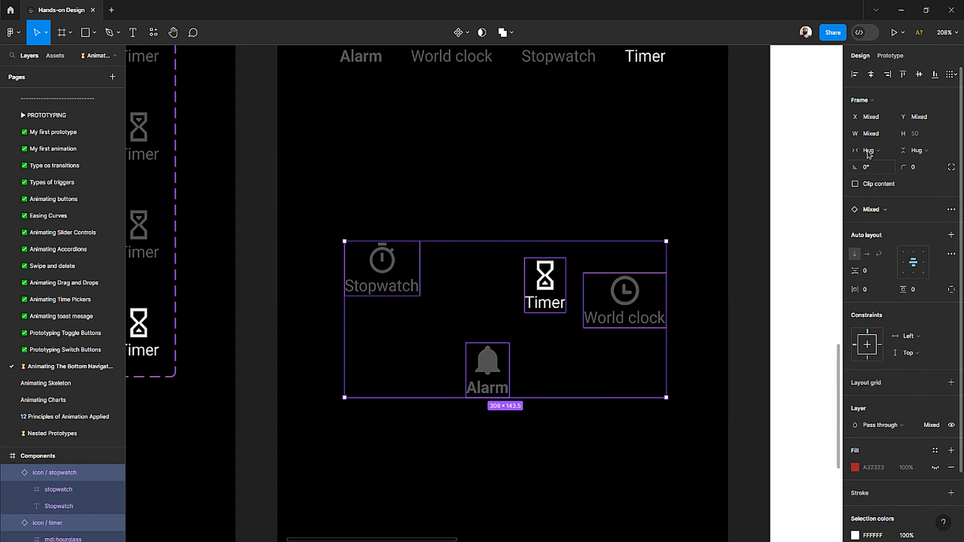
# Step: Align the four loose icons on their vertical centres and wrap them in a horizontal auto layout frame
pyautogui.click(918, 74)
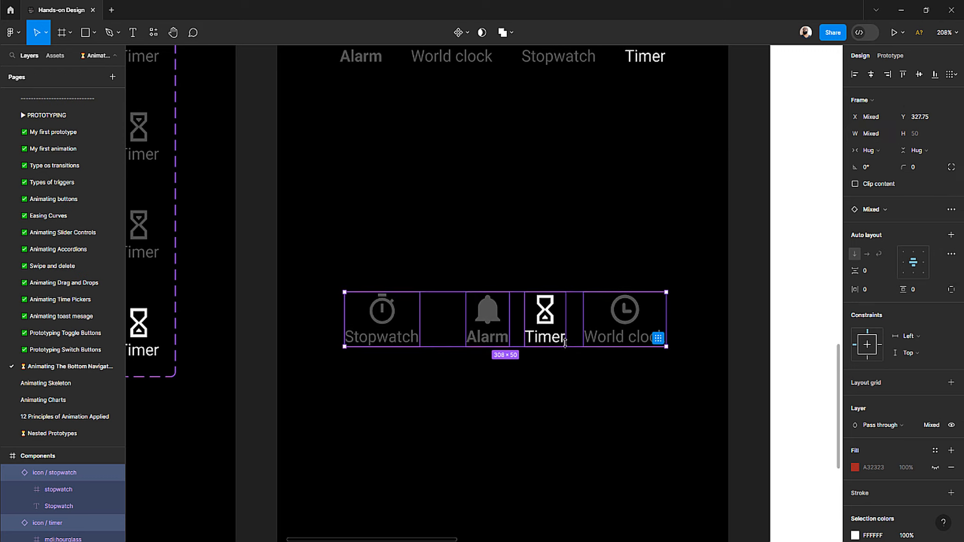
pyautogui.hotkey('shift', 'a')
pyautogui.click(458, 367)
# Step: Reorder the new icon row so alarm comes first and stopwatch follows timer
pyautogui.click(474, 319)
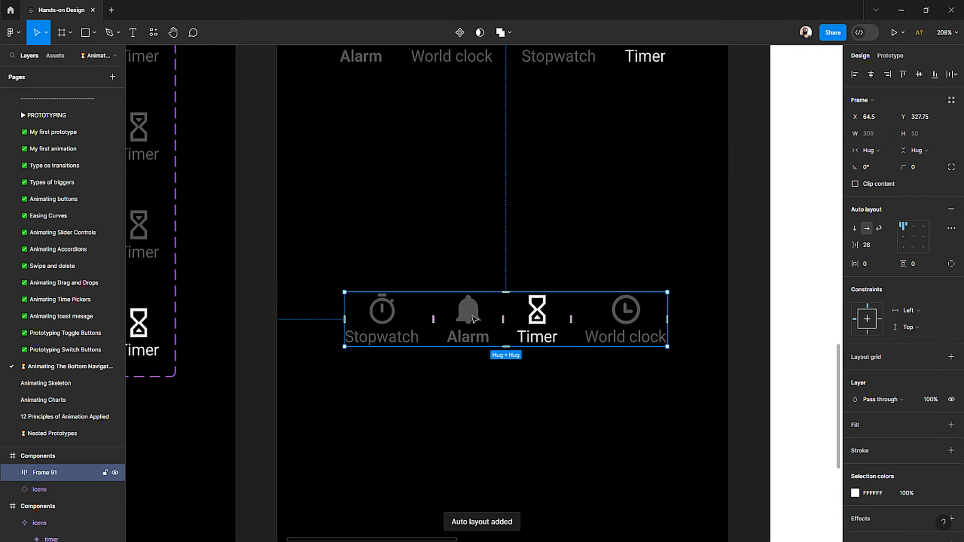
pyautogui.click(474, 319)
pyautogui.press('Left')
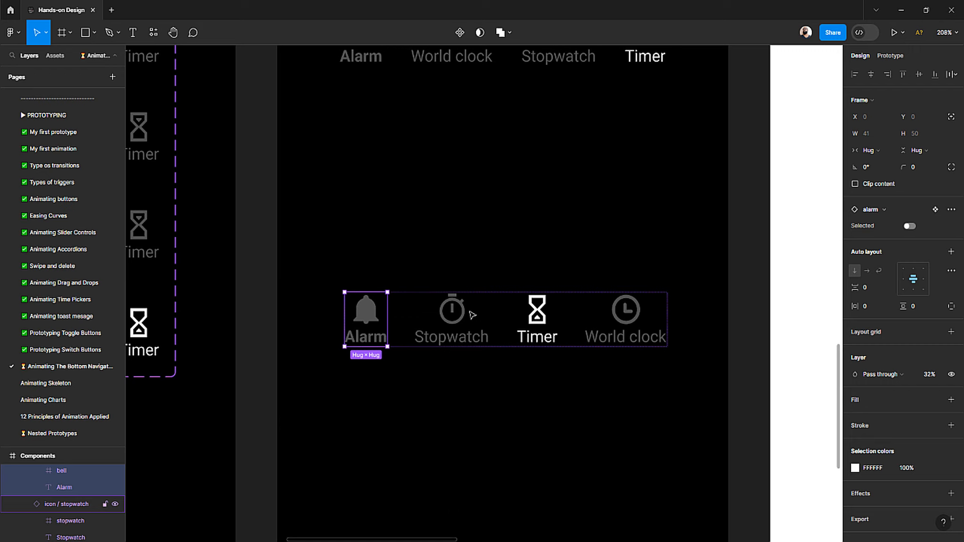
pyautogui.click(469, 328)
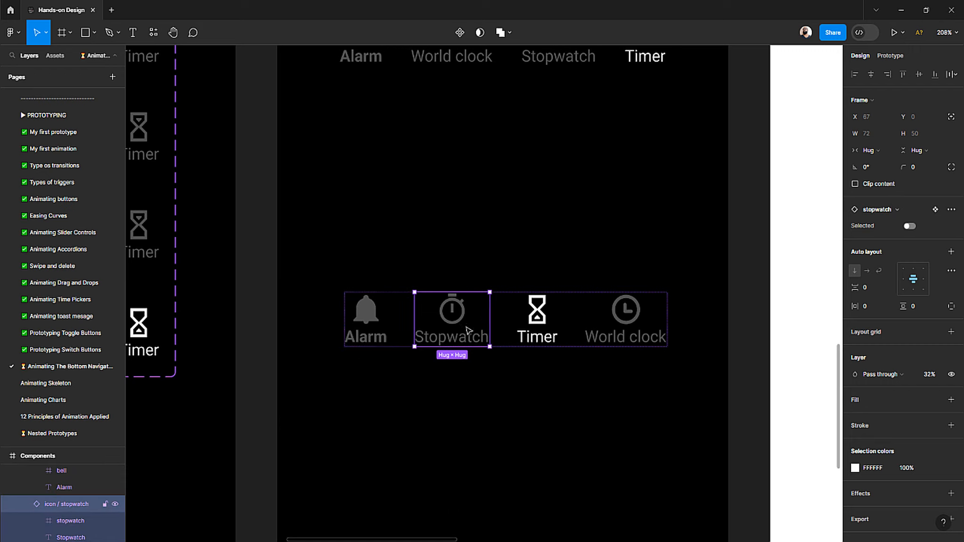
pyautogui.press('Right')
# Step: Shift the world clock icon from the end of the row to the first place
pyautogui.click(610, 322)
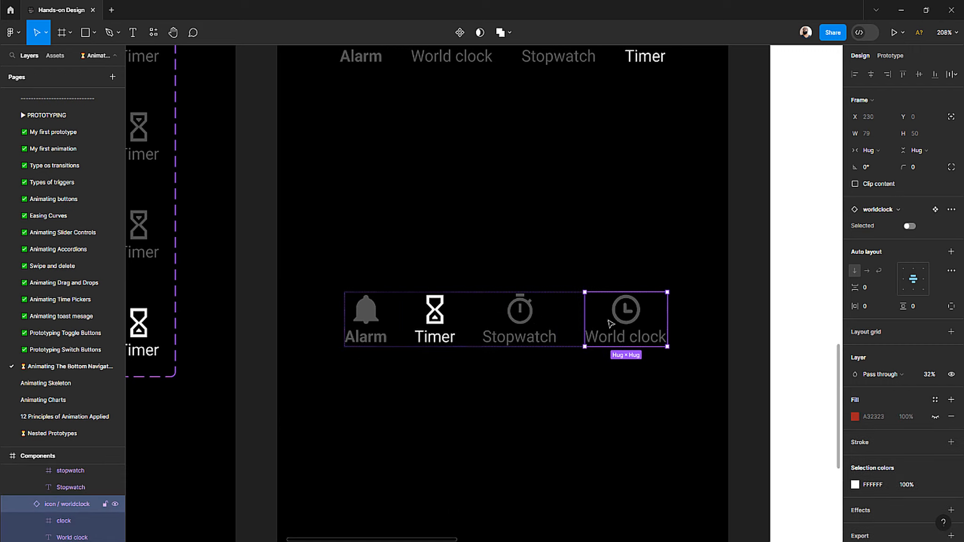
pyautogui.press('Left')
pyautogui.press('Left')
pyautogui.press('Left')
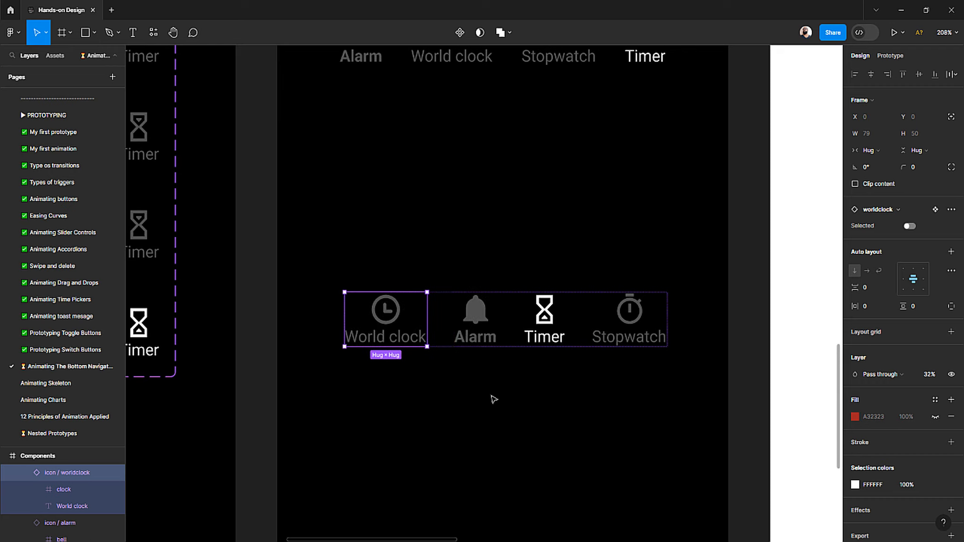
# Step: Move the reordered icon row up beneath the icons instance, to X 27, Y 167
pyautogui.click(493, 399)
pyautogui.scroll(-3, 441, 355)
pyautogui.scroll(3, 452, 354)
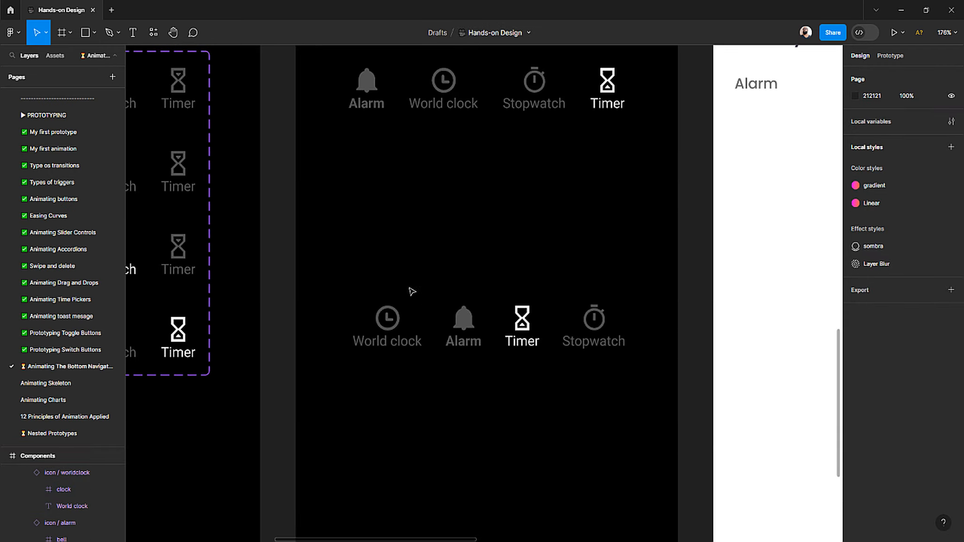
pyautogui.click(395, 328)
pyautogui.moveTo(395, 328); pyautogui.dragTo(319, 170)
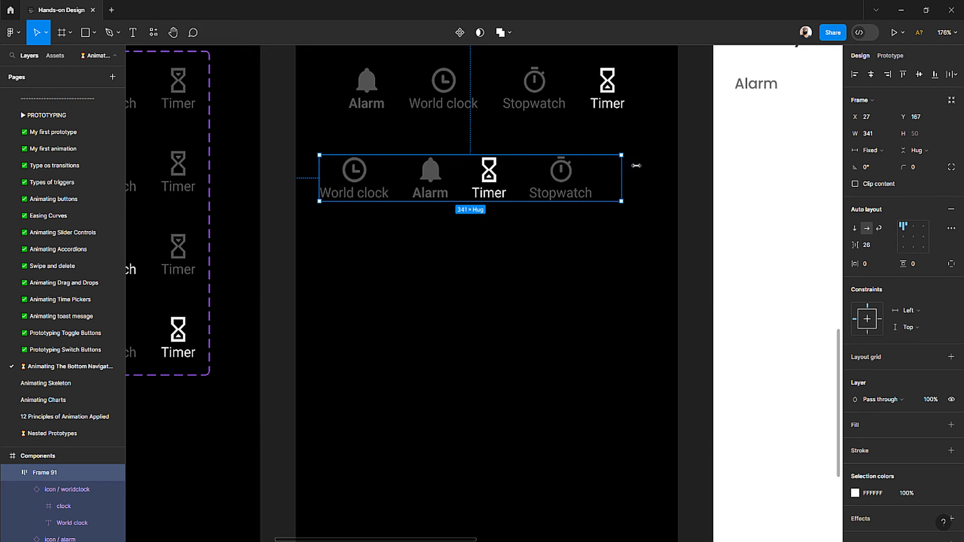
# Step: Widen the lower icon row to 385 and set its item spacing to Auto
pyautogui.moveTo(635, 166); pyautogui.dragTo(653, 164)
pyautogui.click(877, 248)
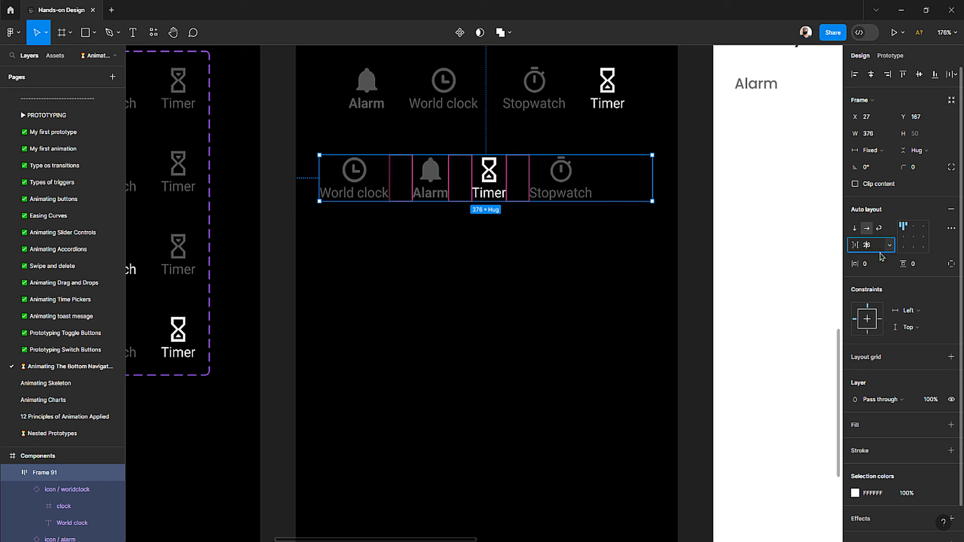
pyautogui.hotkey('ctrl', 'a')
pyautogui.write('auto')
pyautogui.press('Return')
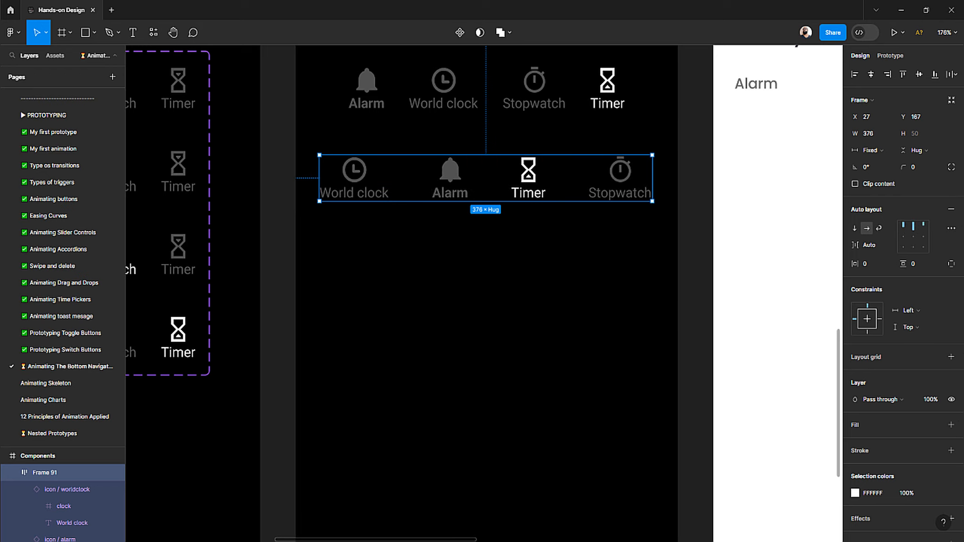
pyautogui.moveTo(649, 176)
pyautogui.mouseDown()
pyautogui.moveTo(497, 176)
pyautogui.moveTo(660, 177)
pyautogui.mouseUp()
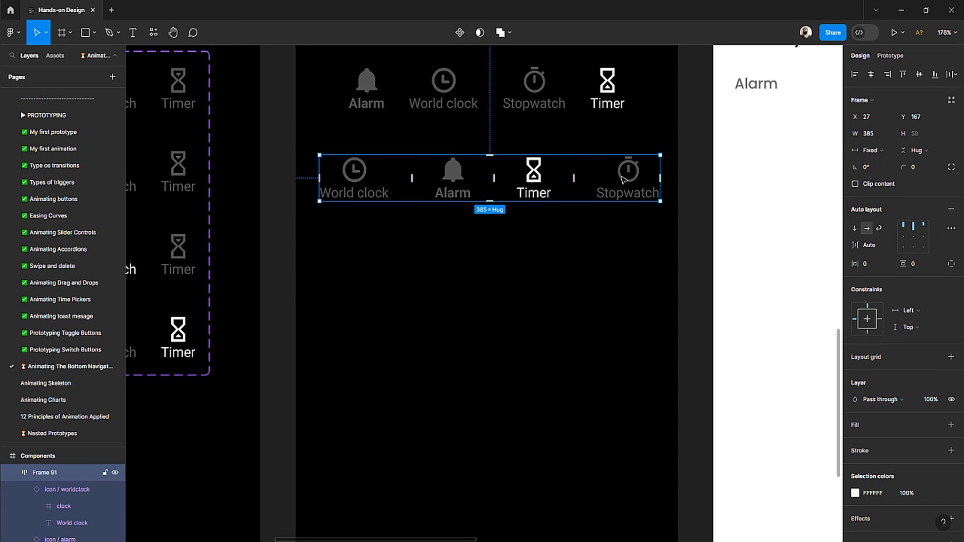
# Step: Rename the black Components frame beside Menu - Alarm as Sandbox
pyautogui.scroll(3, 617, 197)
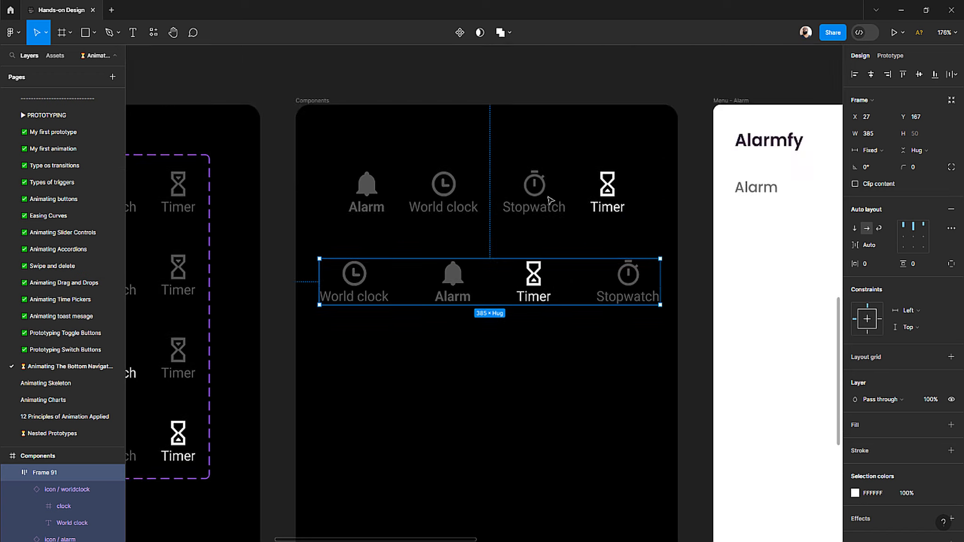
pyautogui.click(312, 99)
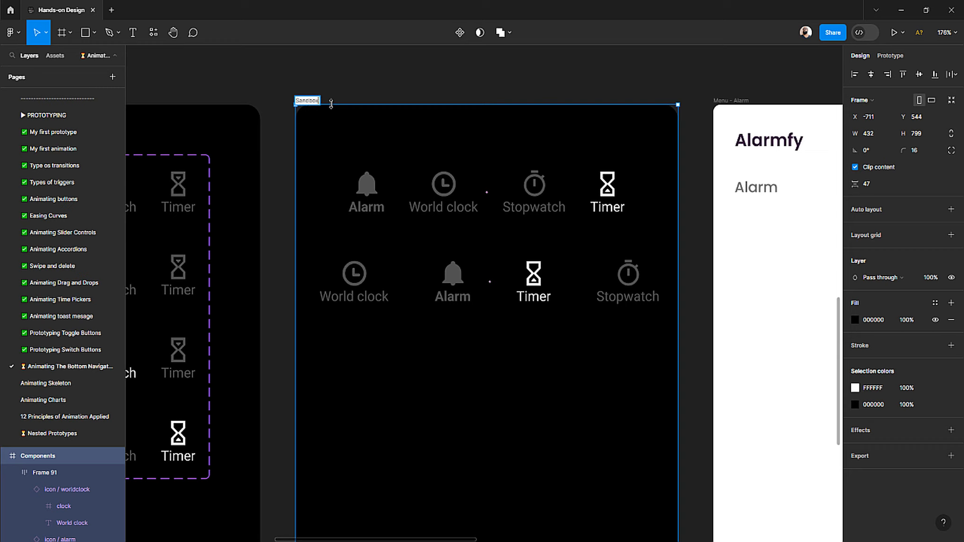
pyautogui.write('Sandbox')
pyautogui.press('Return')
pyautogui.press('Escape')
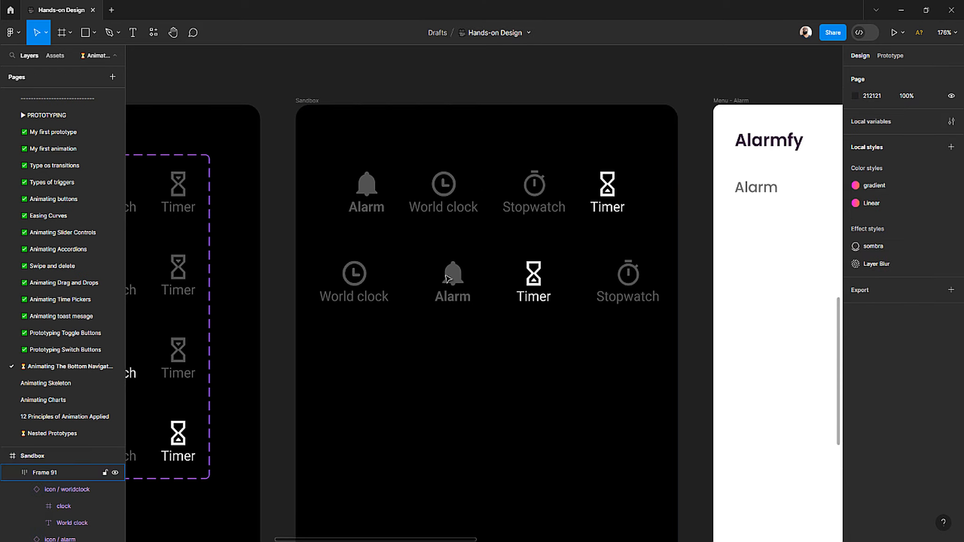
pyautogui.click(447, 278)
pyautogui.click(595, 375)
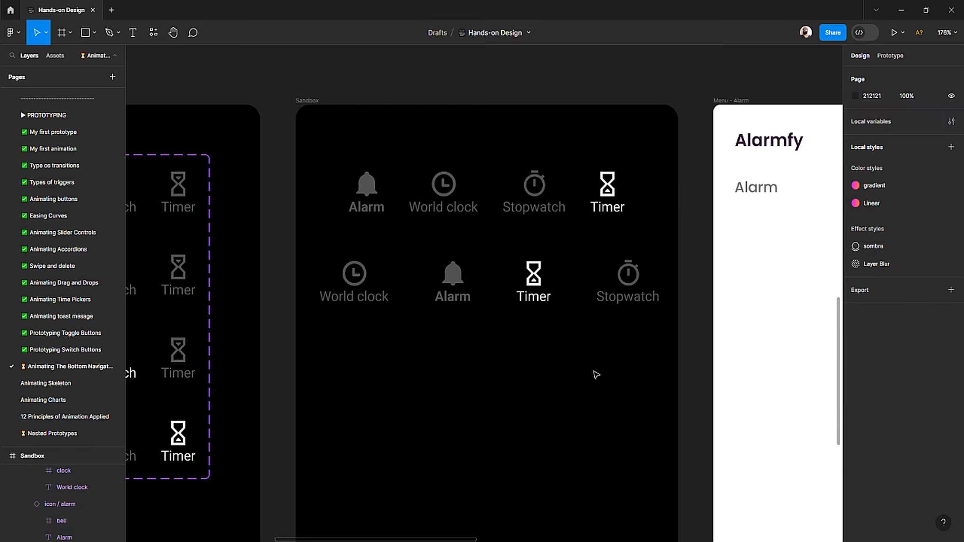
# Step: Switch to prototype editing for the Menu - Alarm screen and its bottom navigation icons
pyautogui.scroll(-5, 490, 241)
pyautogui.hscroll(5, 475, 247)
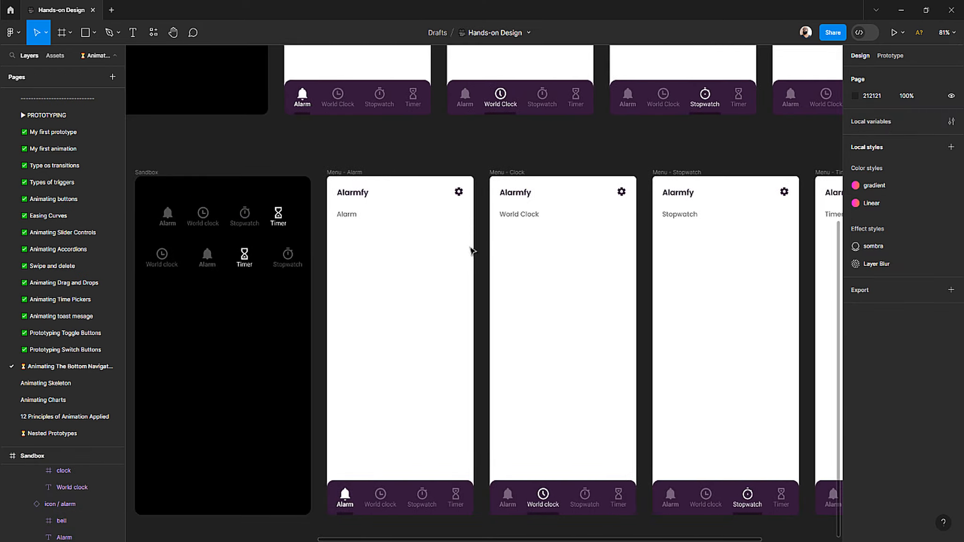
pyautogui.scroll(-2, 379, 223)
pyautogui.hscroll(4, 380, 224)
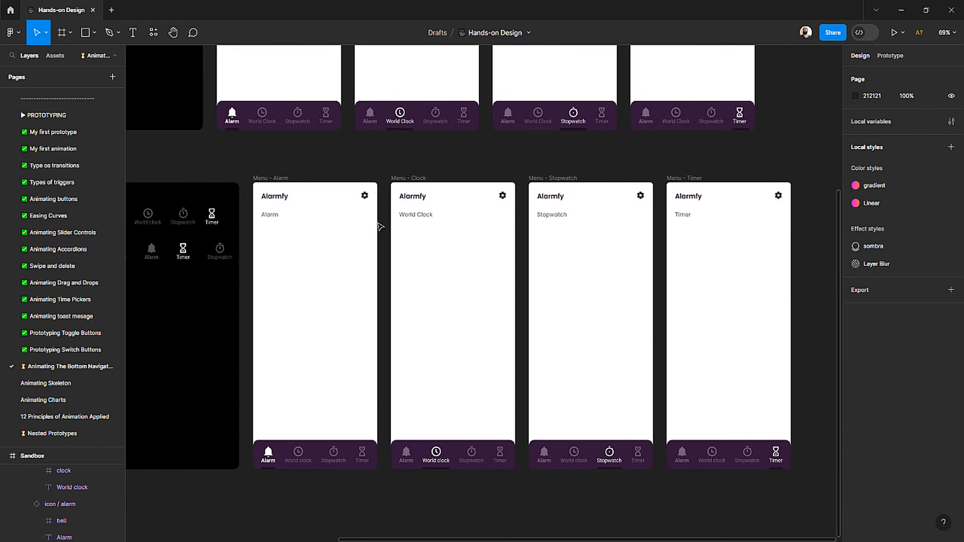
pyautogui.hscroll(1, 380, 226)
pyautogui.click(258, 179)
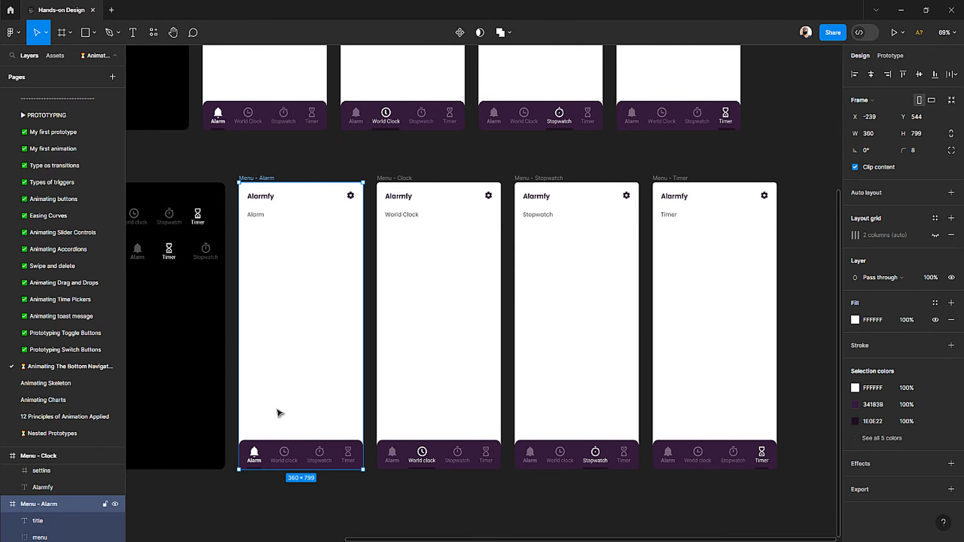
pyautogui.scroll(1, 279, 413)
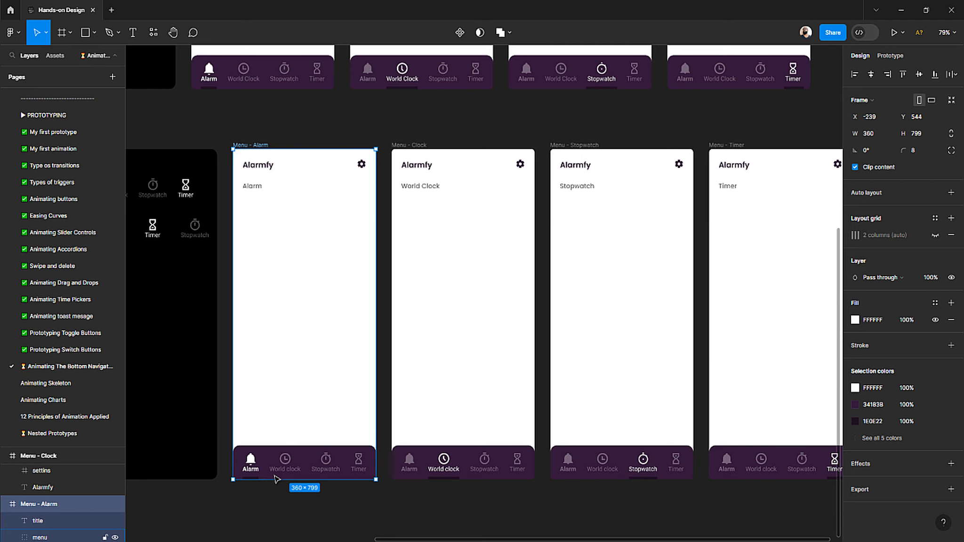
pyautogui.click(284, 463)
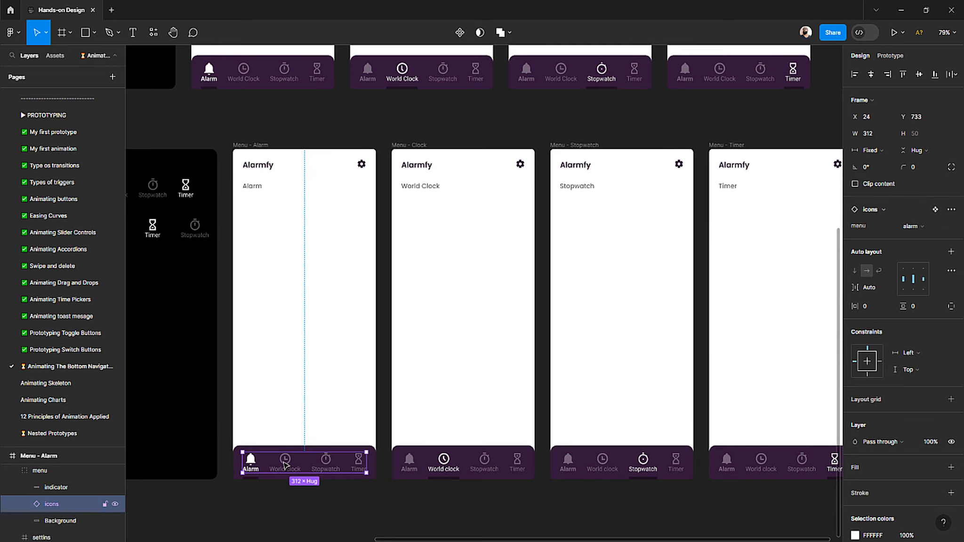
pyautogui.doubleClick(285, 458)
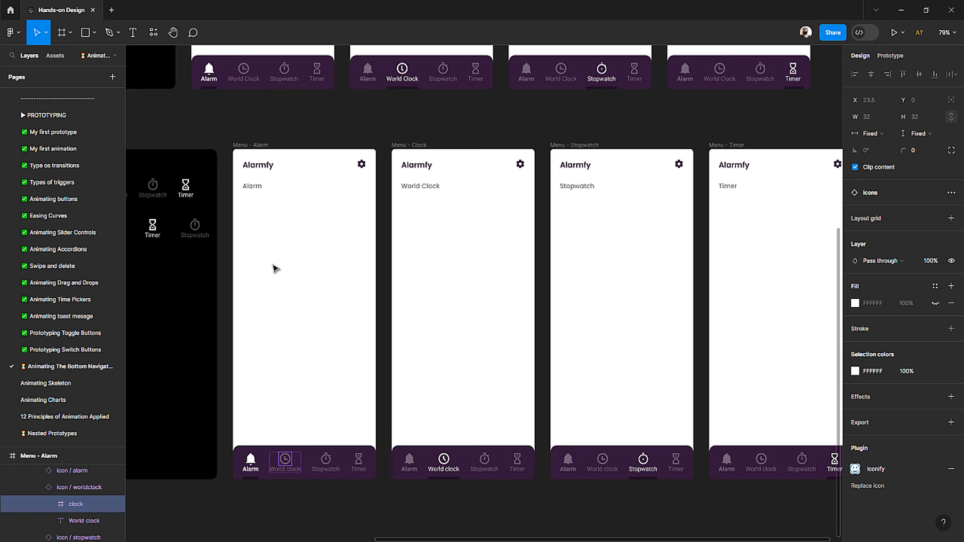
pyautogui.click(894, 56)
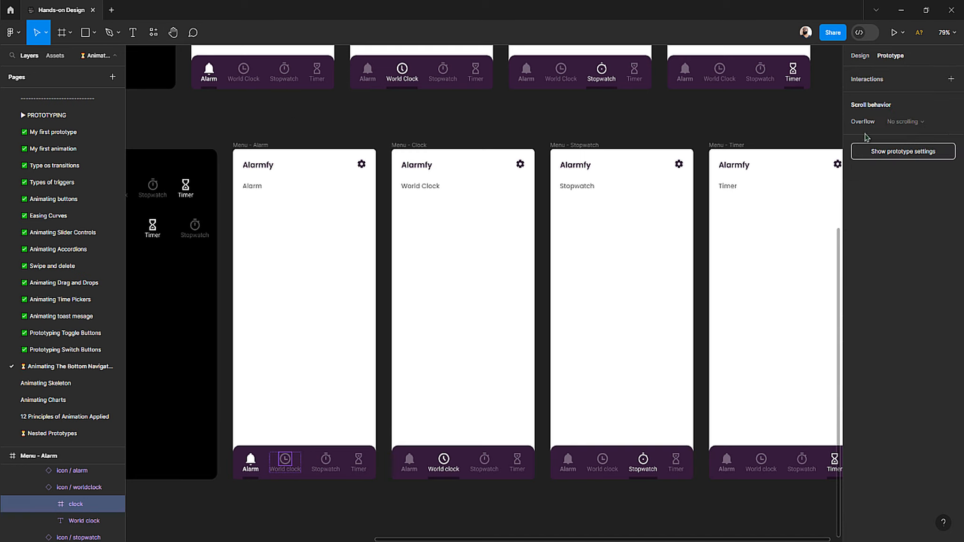
pyautogui.moveTo(288, 473)
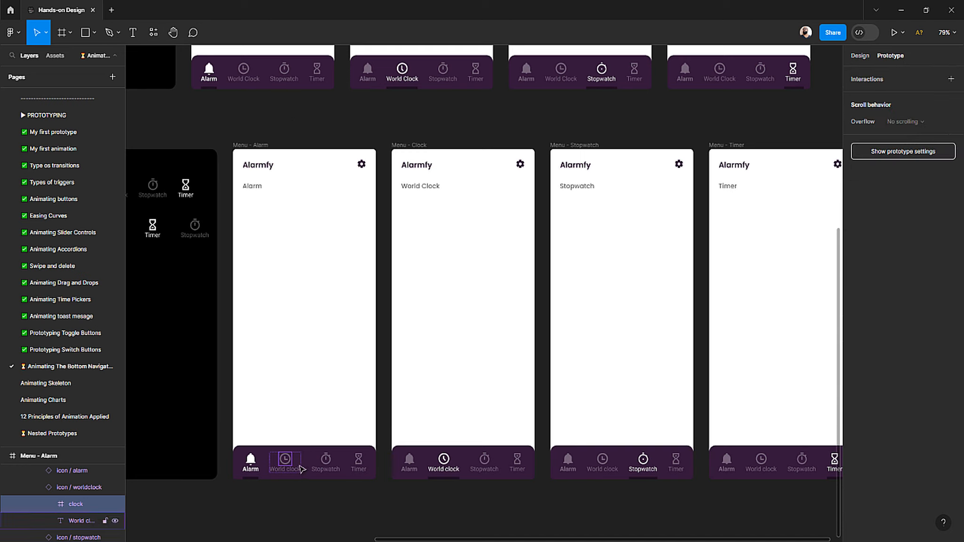
pyautogui.press('Escape')
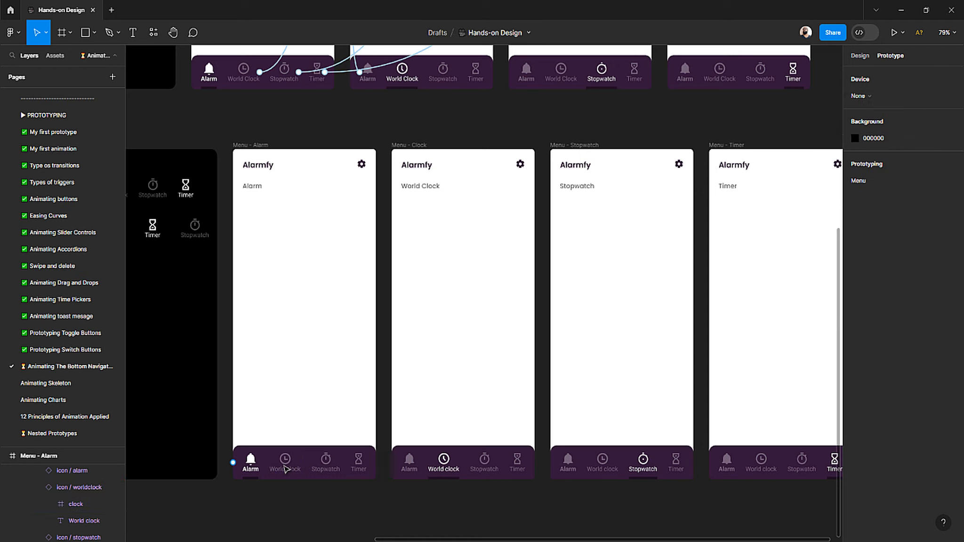
# Step: Connect the world clock icon in Menu - Alarm's bottom bar to the Menu - Clock frame
pyautogui.click(286, 469)
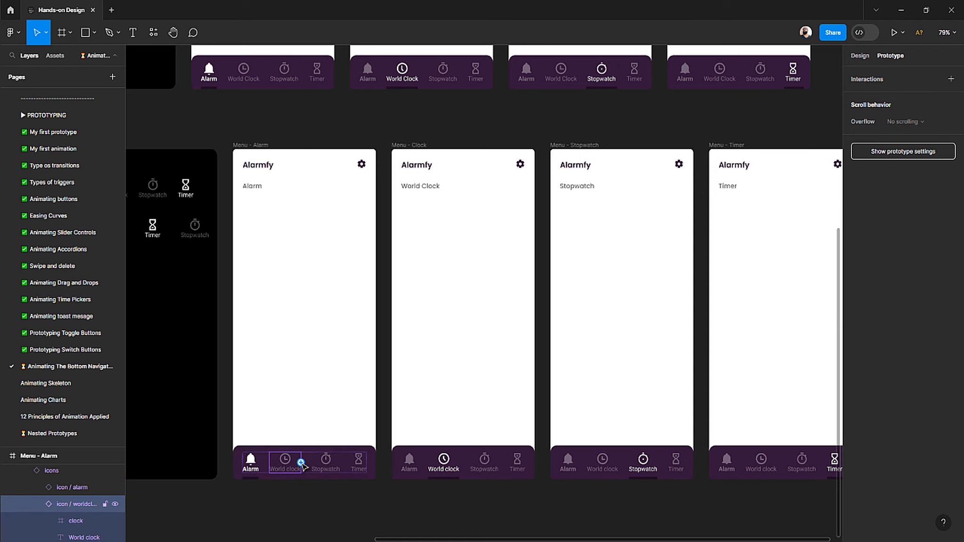
pyautogui.moveTo(301, 463); pyautogui.dragTo(455, 314)
pyautogui.rightClick(456, 313)
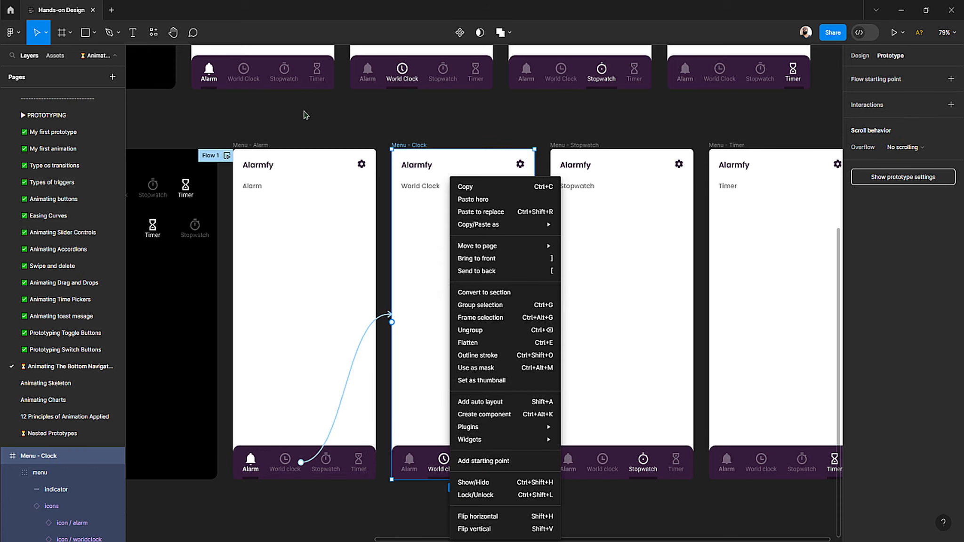
pyautogui.press('Escape')
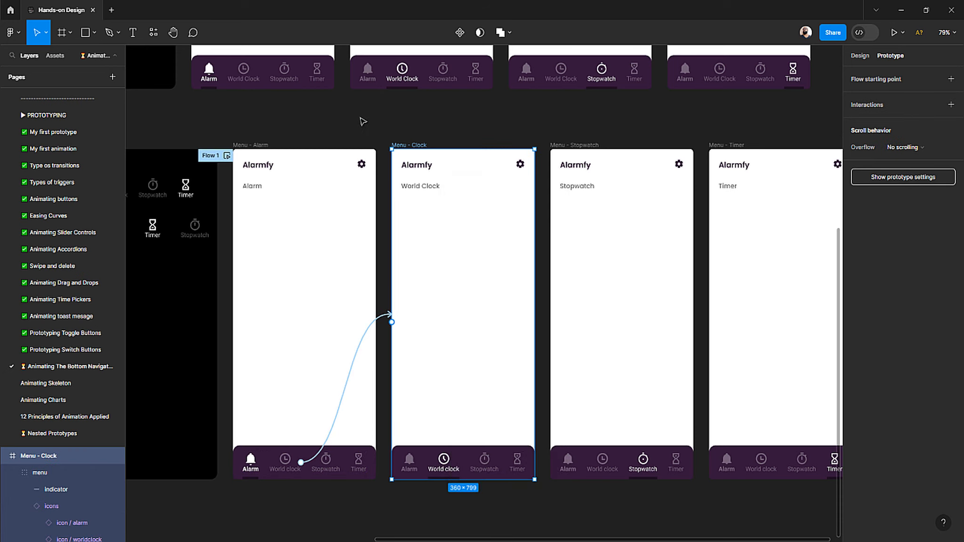
# Step: Set the world clock connection's on-click transition to Smart animate, keeping Menu - Clock as its destination
pyautogui.click(383, 319)
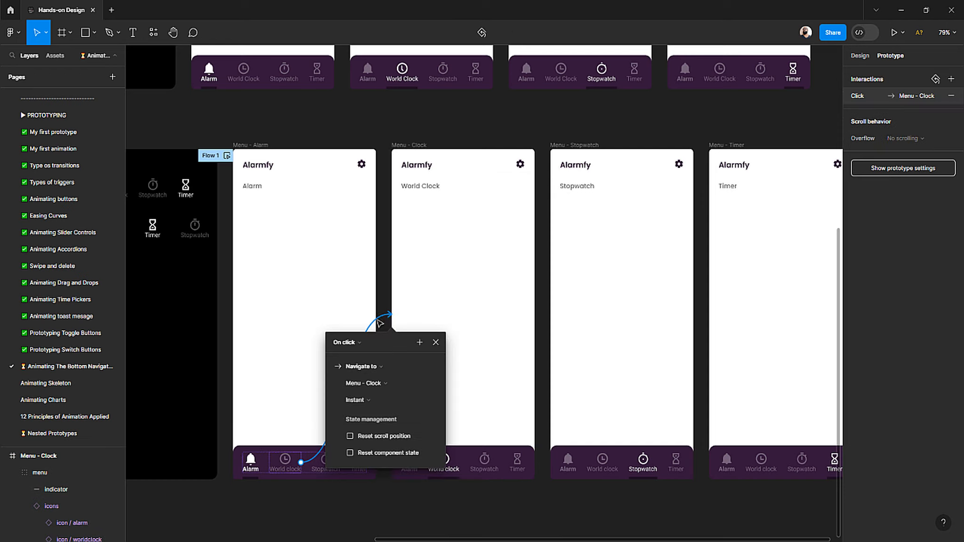
pyautogui.click(371, 342)
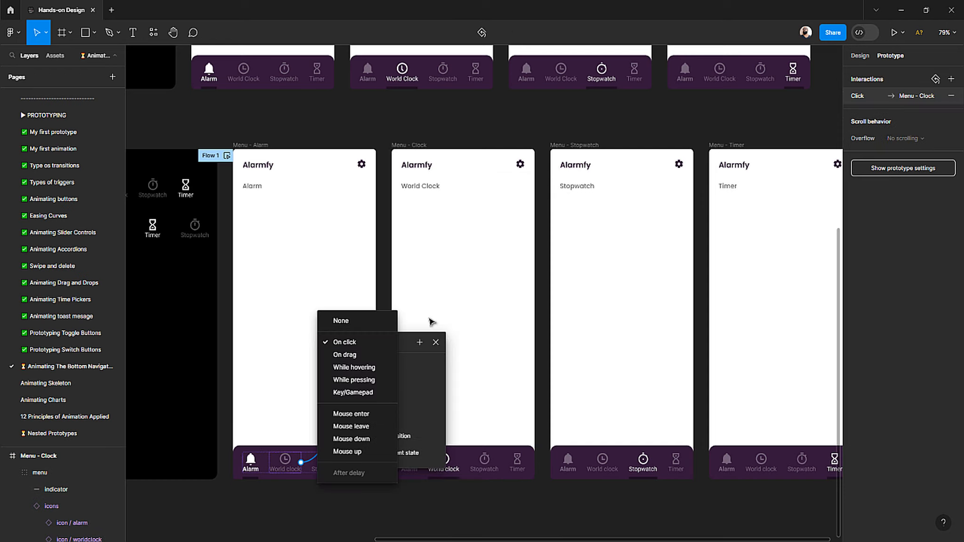
pyautogui.click(407, 339)
pyautogui.moveTo(414, 339); pyautogui.dragTo(502, 282)
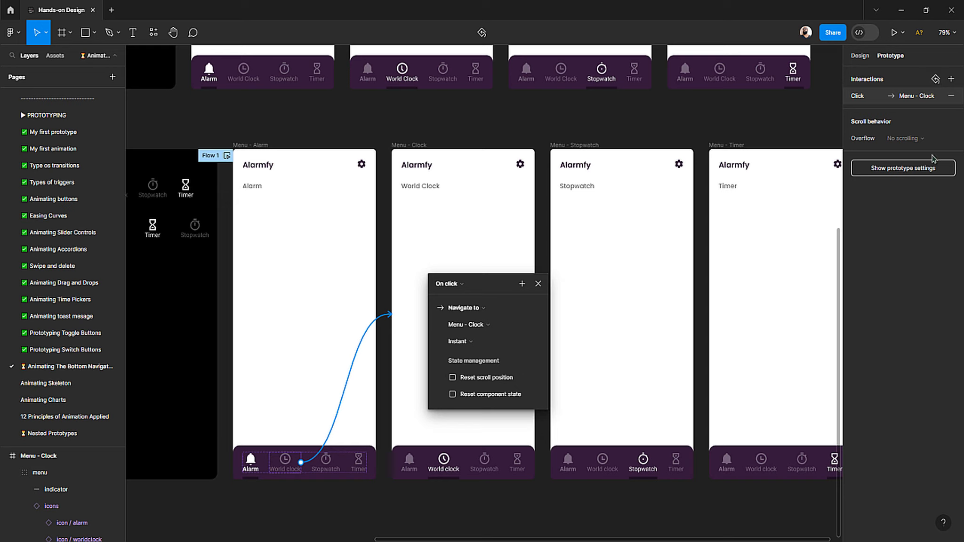
pyautogui.moveTo(481, 282); pyautogui.dragTo(464, 285)
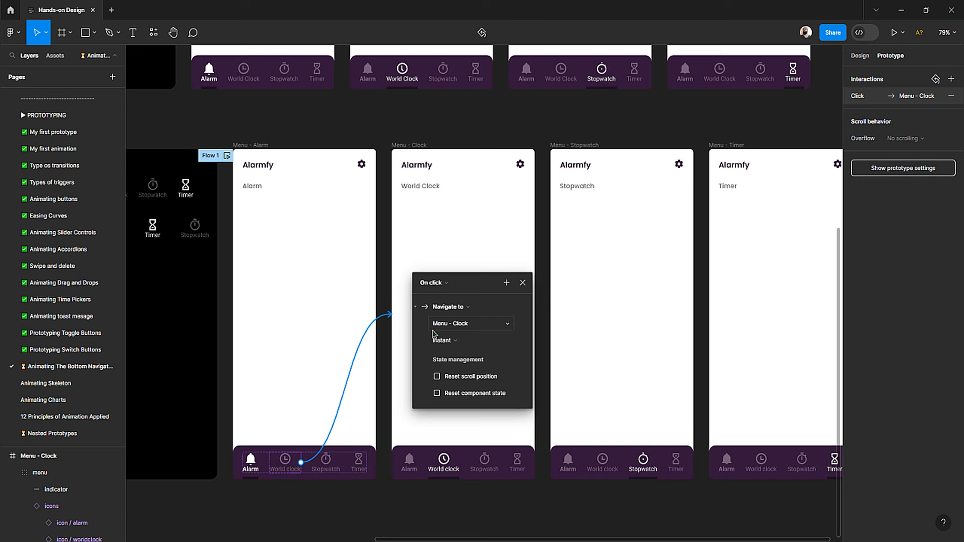
pyautogui.click(452, 340)
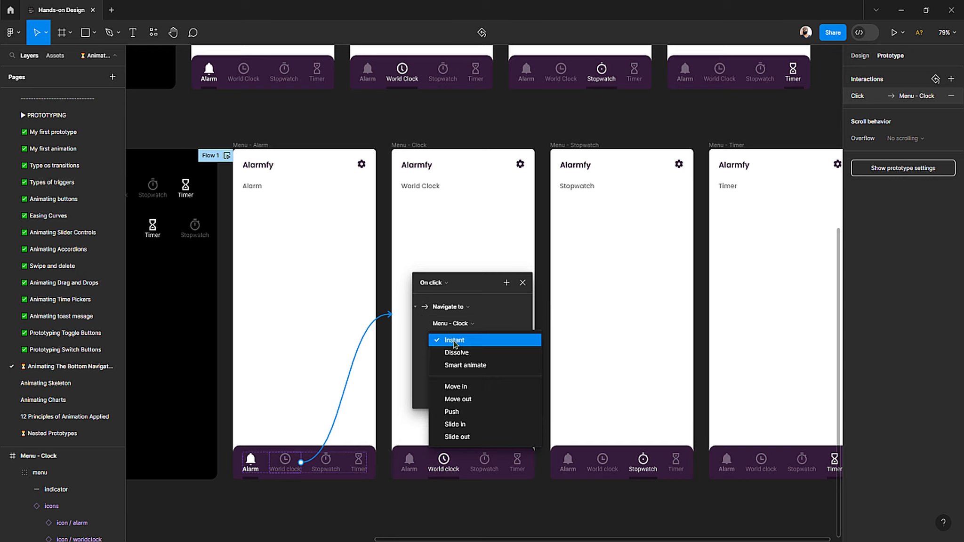
pyautogui.click(475, 367)
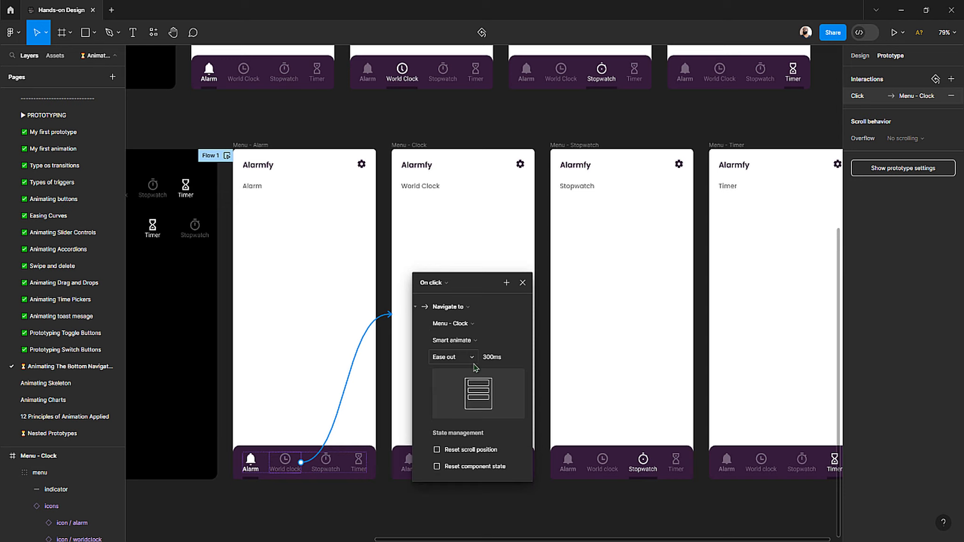
pyautogui.click(522, 282)
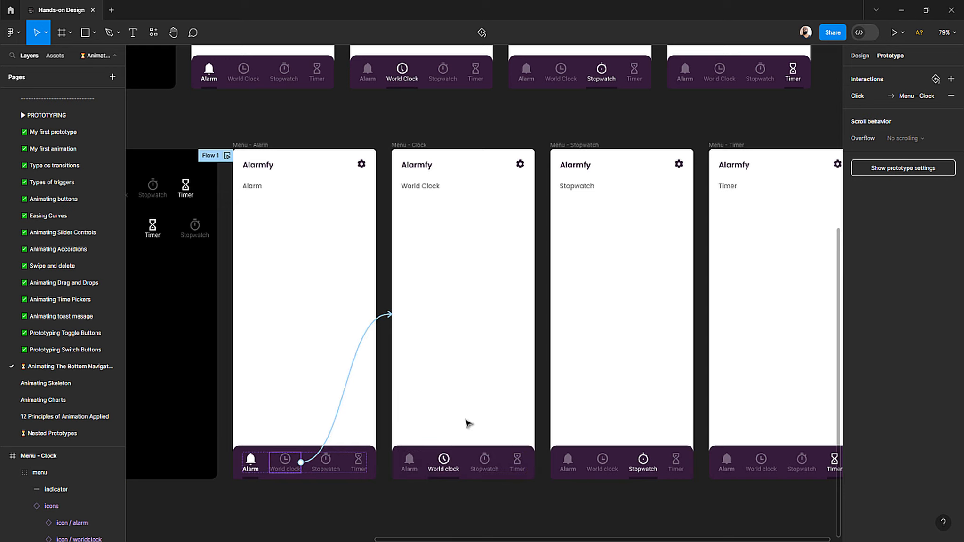
# Step: Connect Menu - Alarm's stopwatch icon to Menu - Stopwatch and its timer icon to Menu - Timer
pyautogui.click(329, 464)
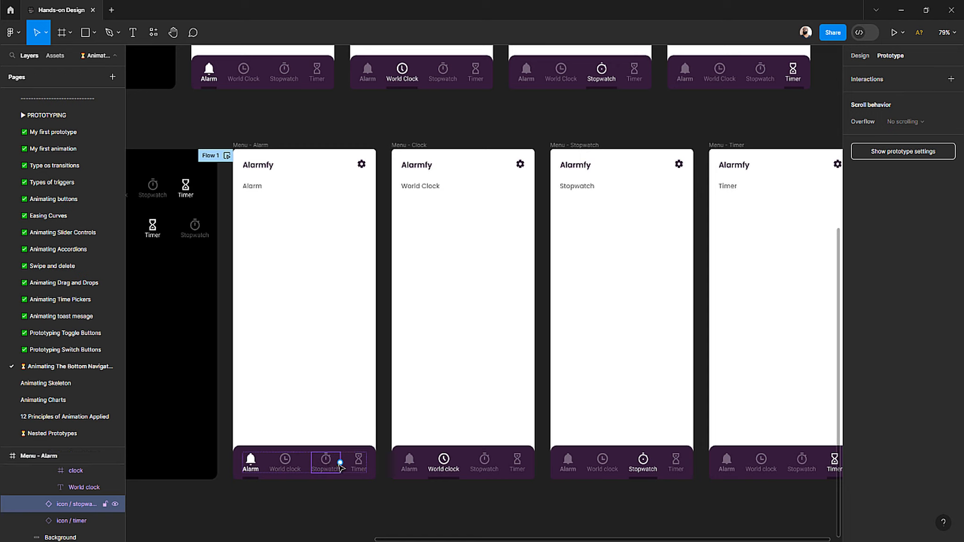
pyautogui.moveTo(340, 462); pyautogui.dragTo(587, 230)
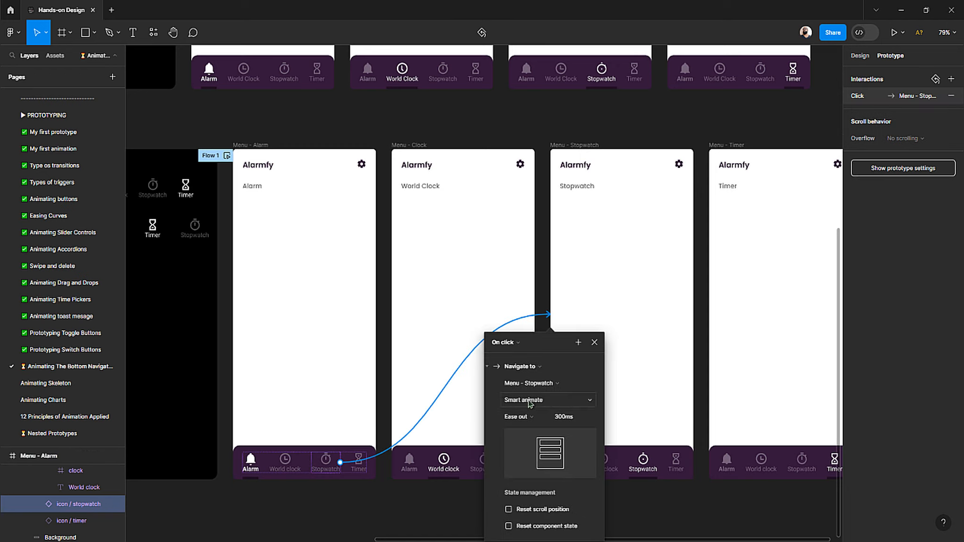
pyautogui.click(357, 470)
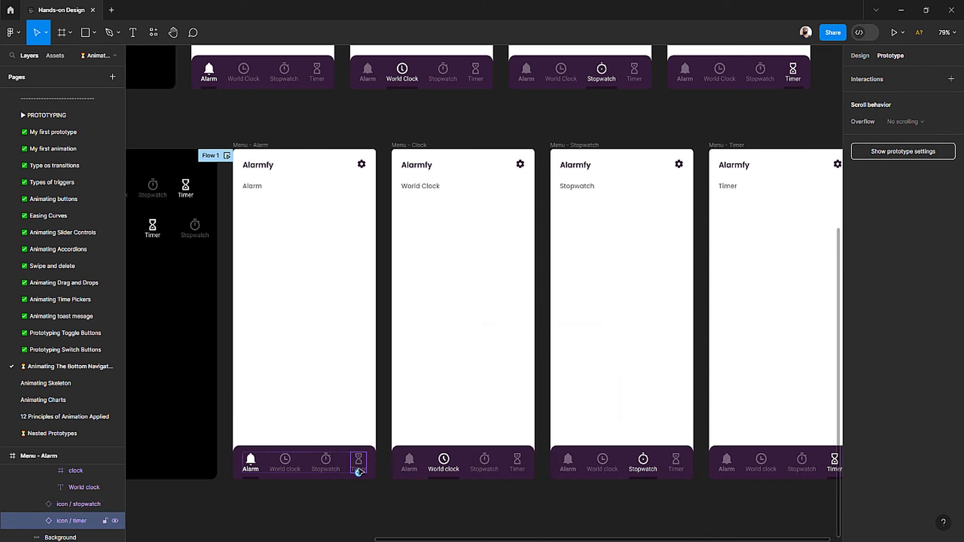
pyautogui.moveTo(358, 472); pyautogui.dragTo(725, 236)
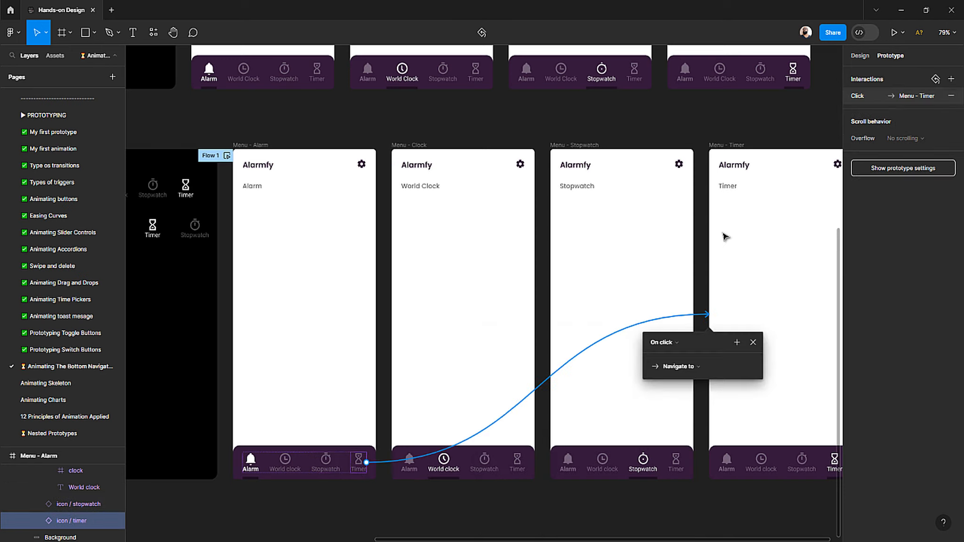
# Step: Connect the alarm icon in Menu - Clock's bottom bar back to the Menu - Alarm frame
pyautogui.click(403, 145)
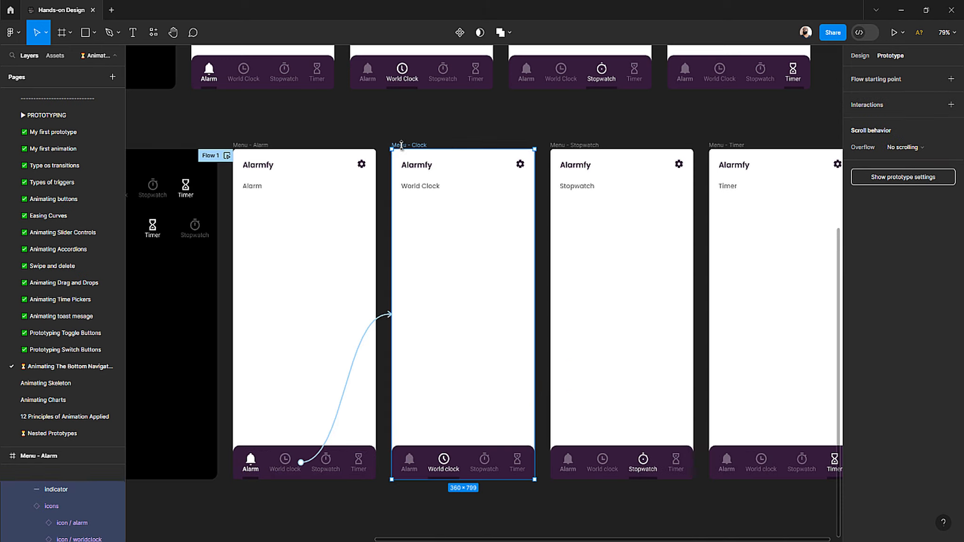
pyautogui.click(409, 464)
pyautogui.click(410, 464)
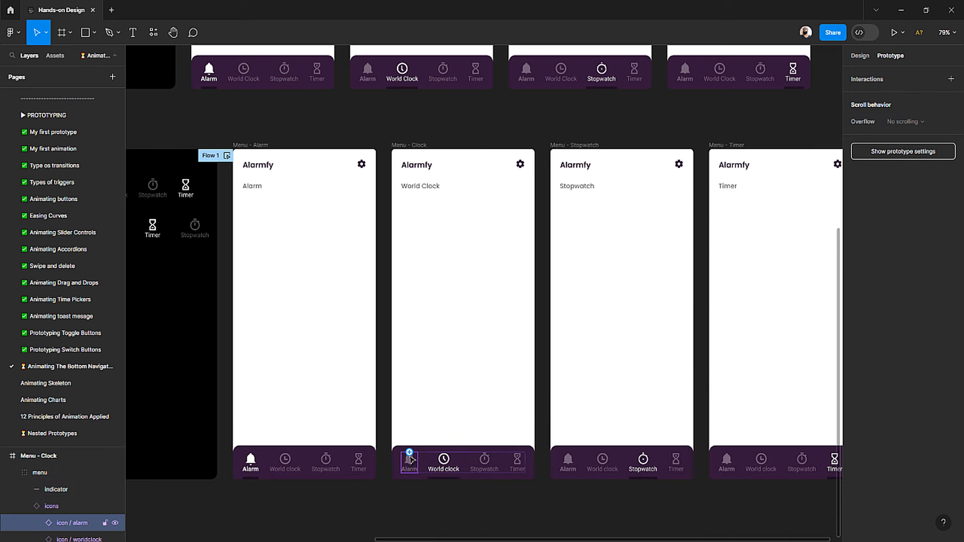
pyautogui.moveTo(409, 453); pyautogui.dragTo(310, 387)
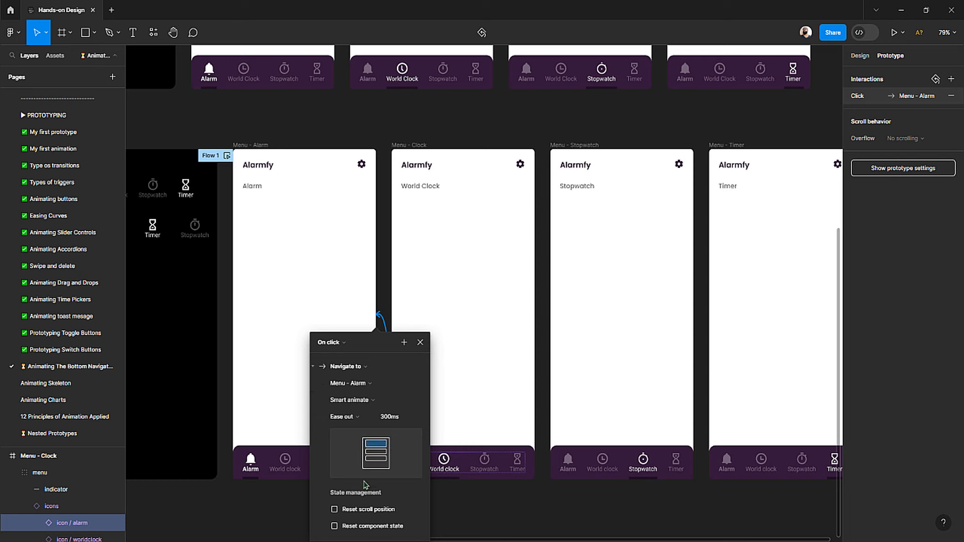
pyautogui.click(495, 505)
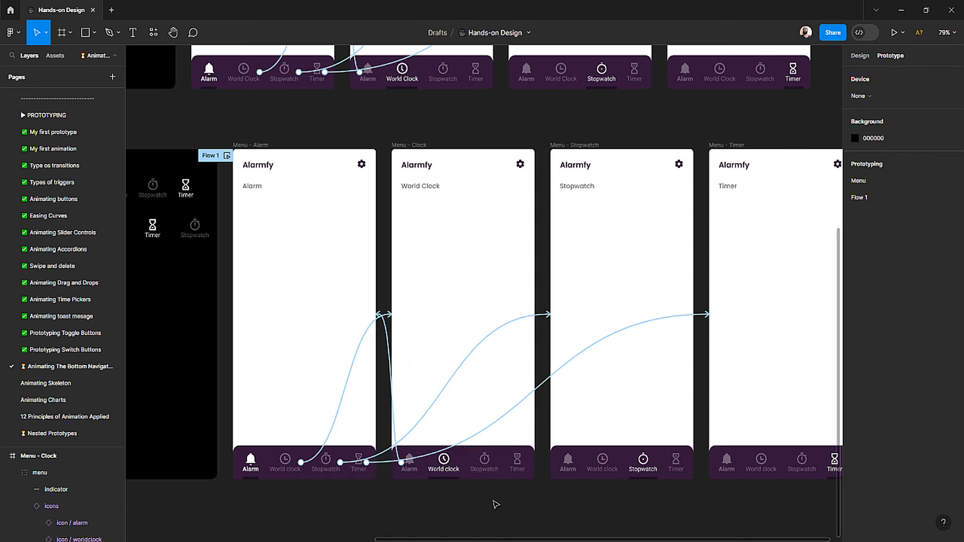
# Step: Connect the stopwatch icon in Menu - Clock's bottom bar to Menu - Stopwatch and its timer icon to Menu - Timer
pyautogui.click(486, 465)
pyautogui.click(486, 465)
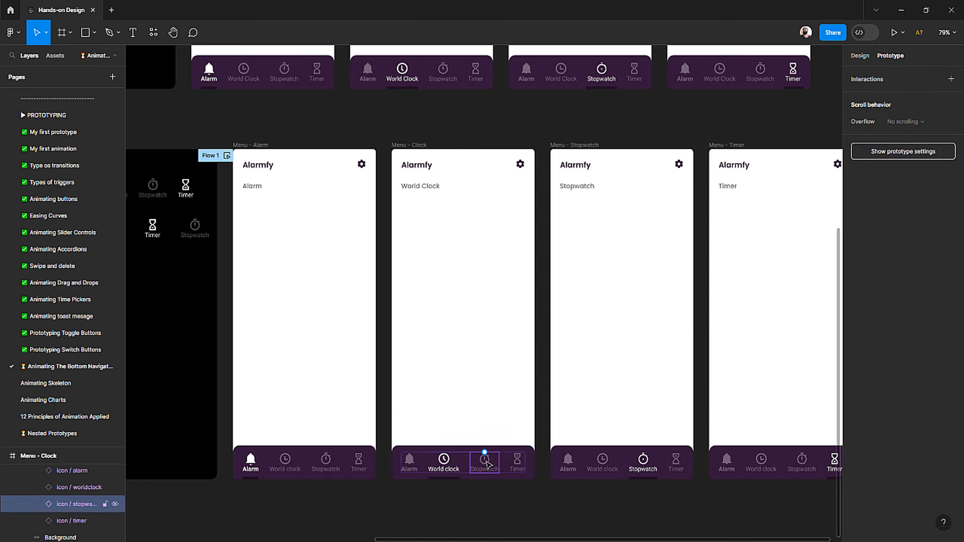
pyautogui.moveTo(499, 462); pyautogui.dragTo(606, 335)
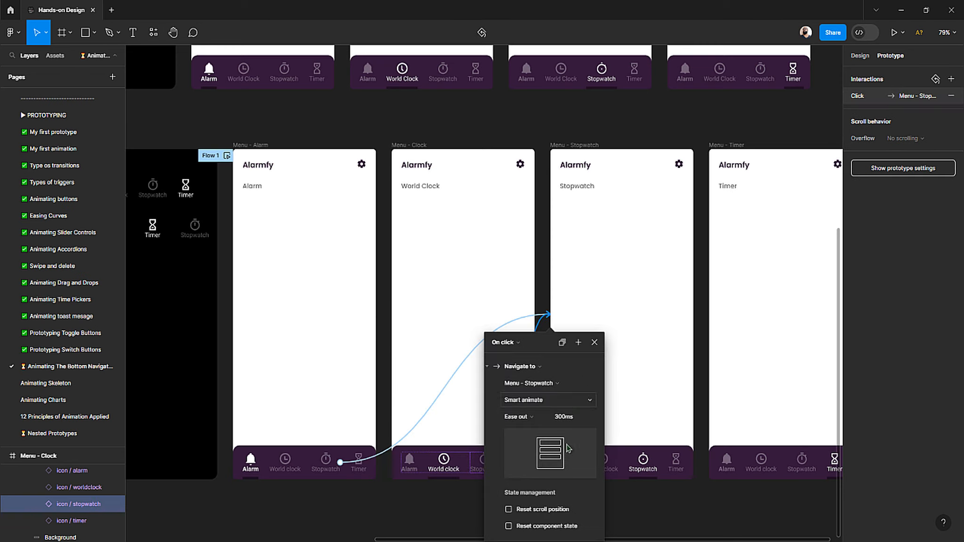
pyautogui.click(628, 505)
pyautogui.click(516, 465)
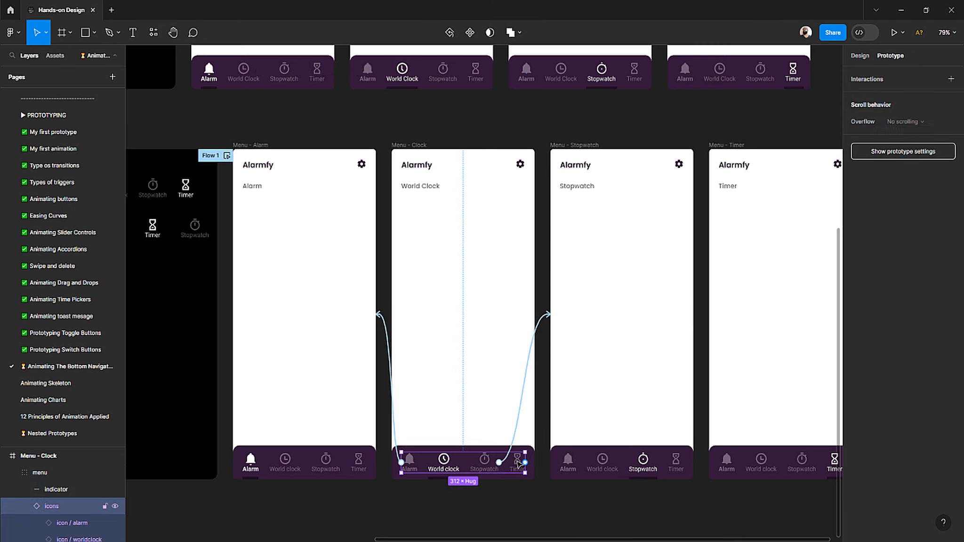
pyautogui.click(516, 465)
pyautogui.moveTo(525, 462); pyautogui.dragTo(744, 301)
# Step: Connect Menu - Stopwatch's alarm, world clock and timer icons to the Menu - Alarm, Menu - Clock and Menu - Timer frames respectively
pyautogui.click(570, 151)
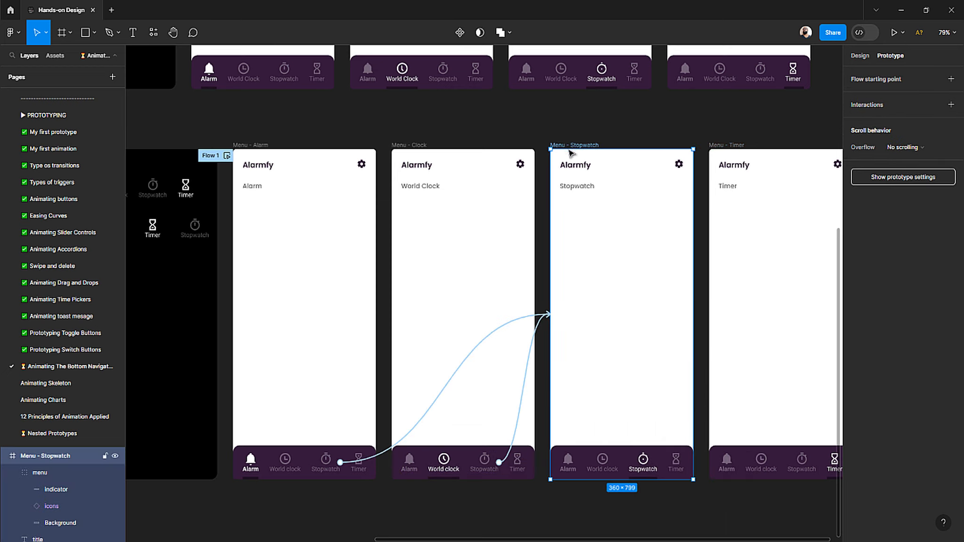
pyautogui.click(570, 464)
pyautogui.click(570, 464)
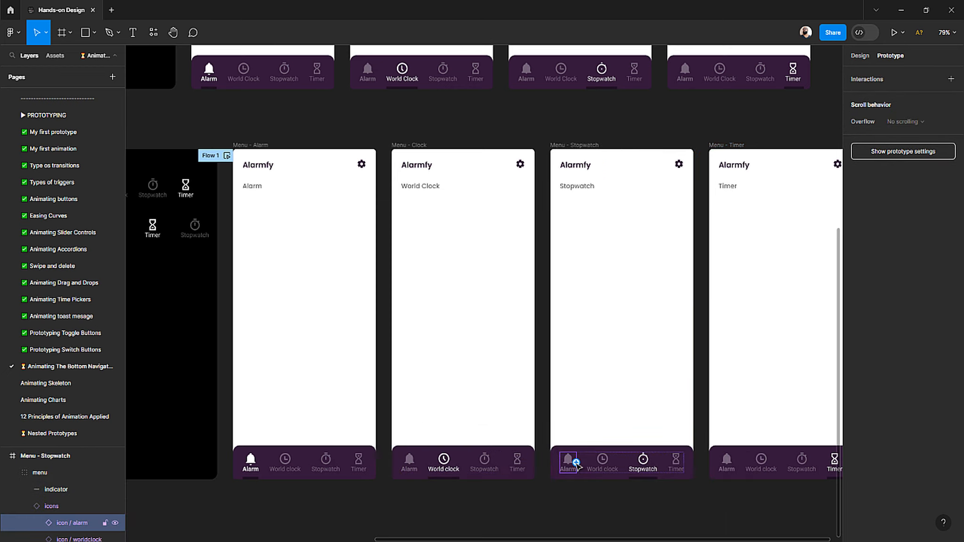
pyautogui.moveTo(575, 463); pyautogui.dragTo(293, 308)
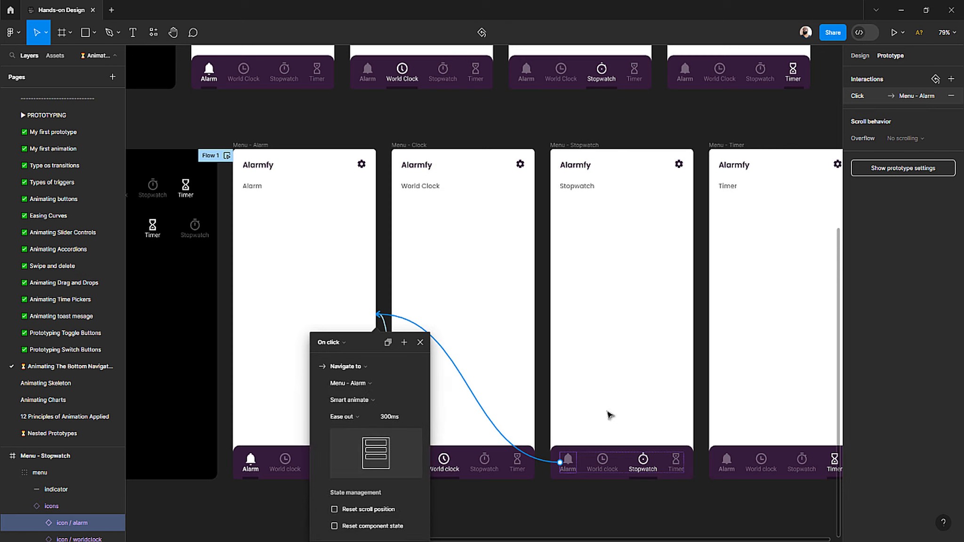
pyautogui.click(603, 466)
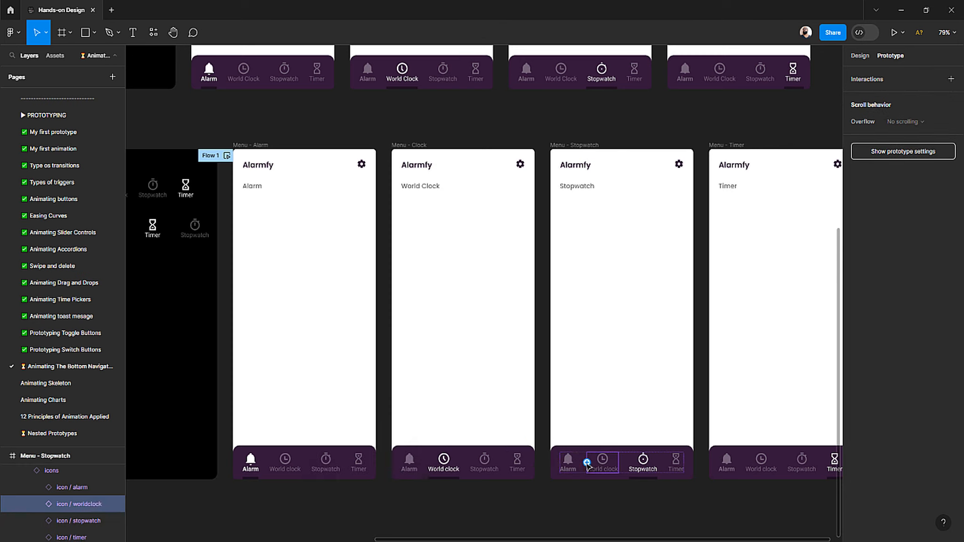
pyautogui.moveTo(587, 463); pyautogui.dragTo(501, 383)
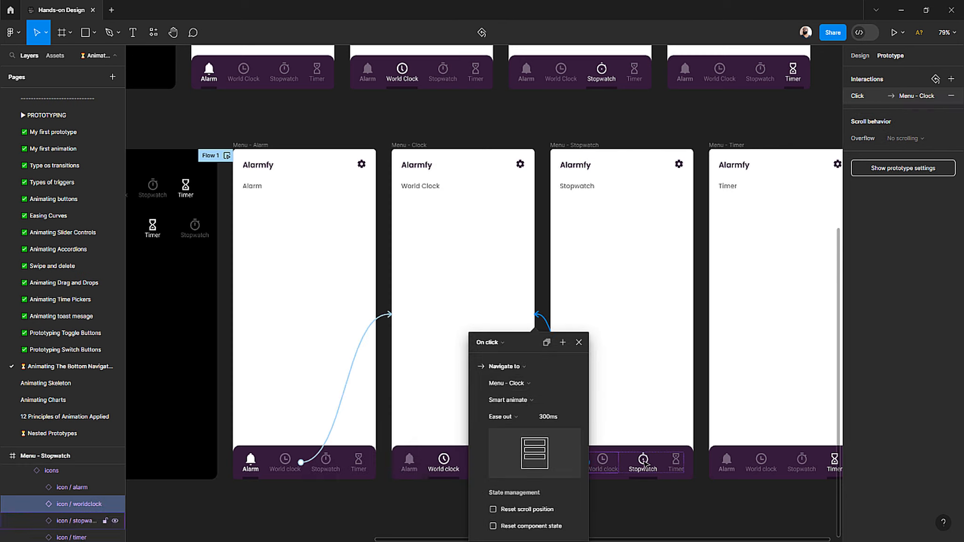
pyautogui.click(677, 467)
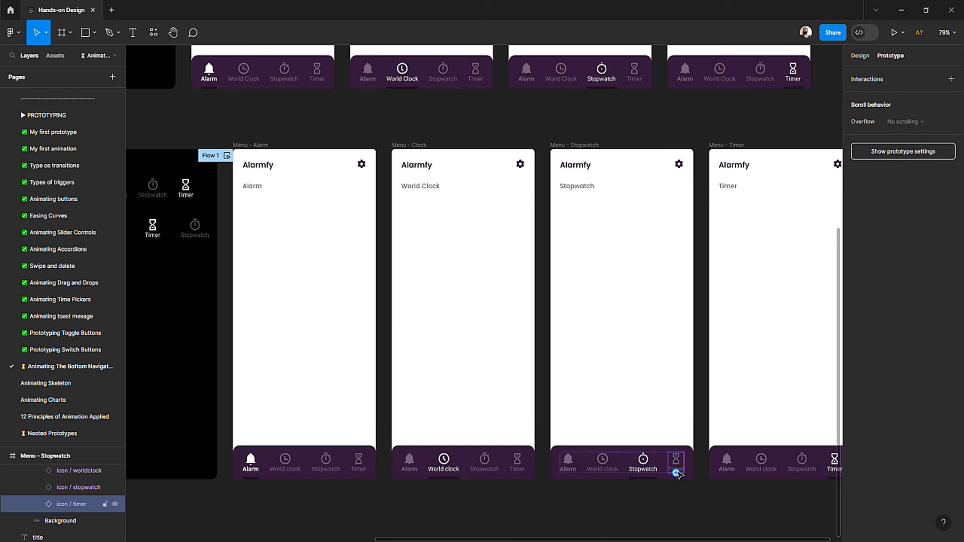
pyautogui.moveTo(677, 472); pyautogui.dragTo(673, 418)
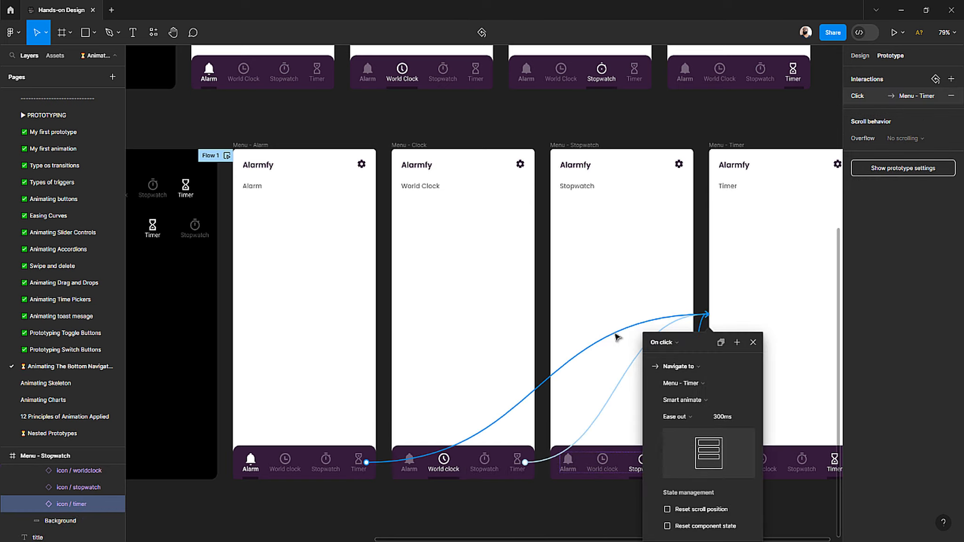
# Step: Connect Menu - Timer's alarm, world clock and stopwatch icons to the Menu - Alarm, Menu - Clock and Menu - Stopwatch frames respectively
pyautogui.hscroll(6, 592, 335)
pyautogui.scroll(-2, 675, 439)
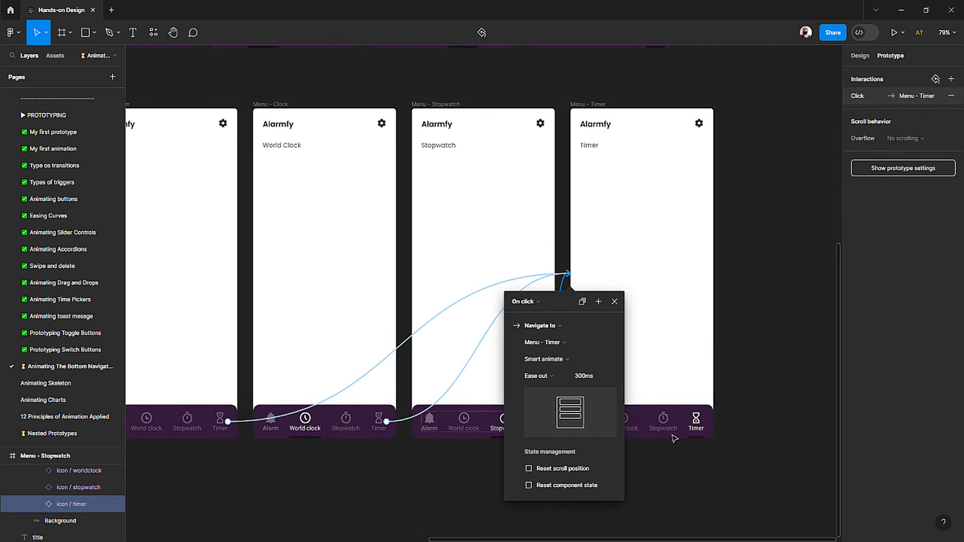
pyautogui.click(690, 464)
pyautogui.doubleClick(587, 423)
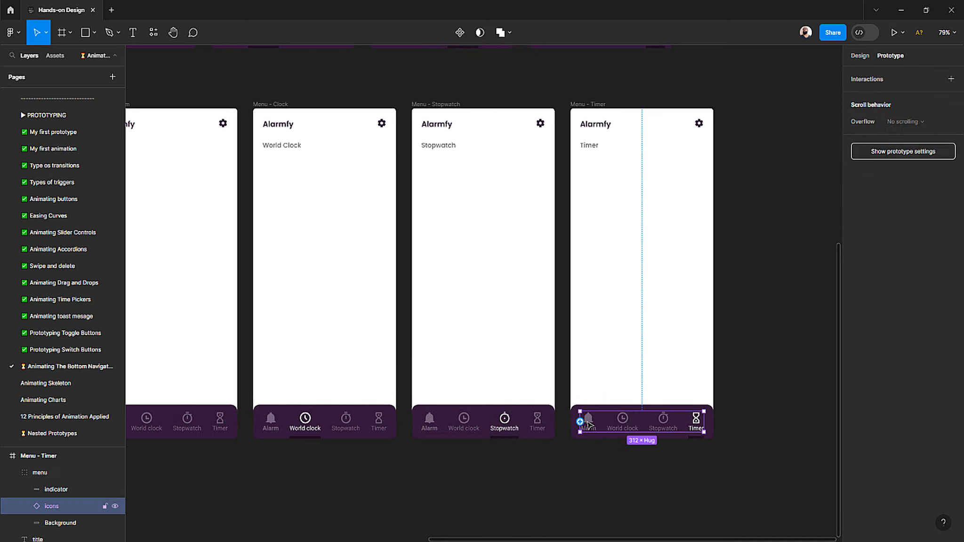
pyautogui.moveTo(580, 421); pyautogui.dragTo(212, 227)
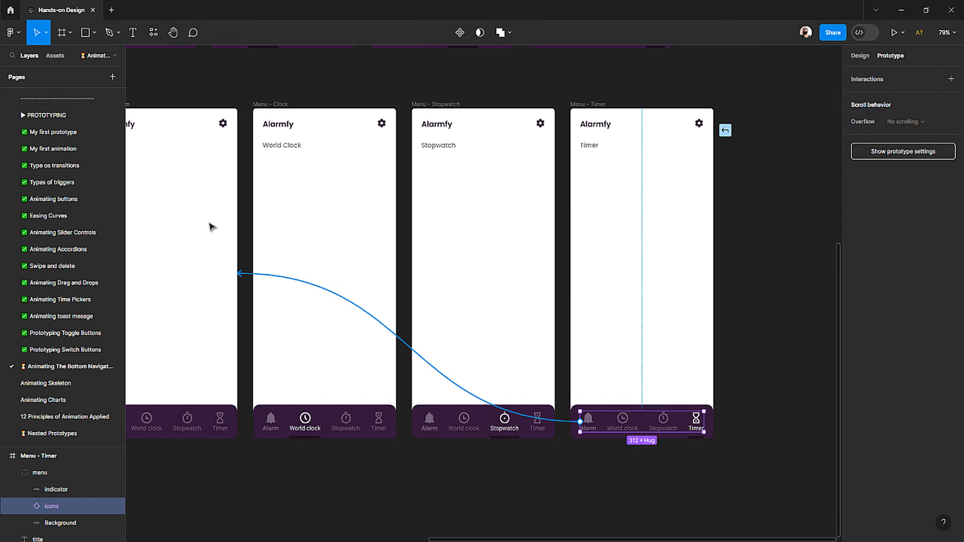
pyautogui.click(621, 419)
pyautogui.click(622, 419)
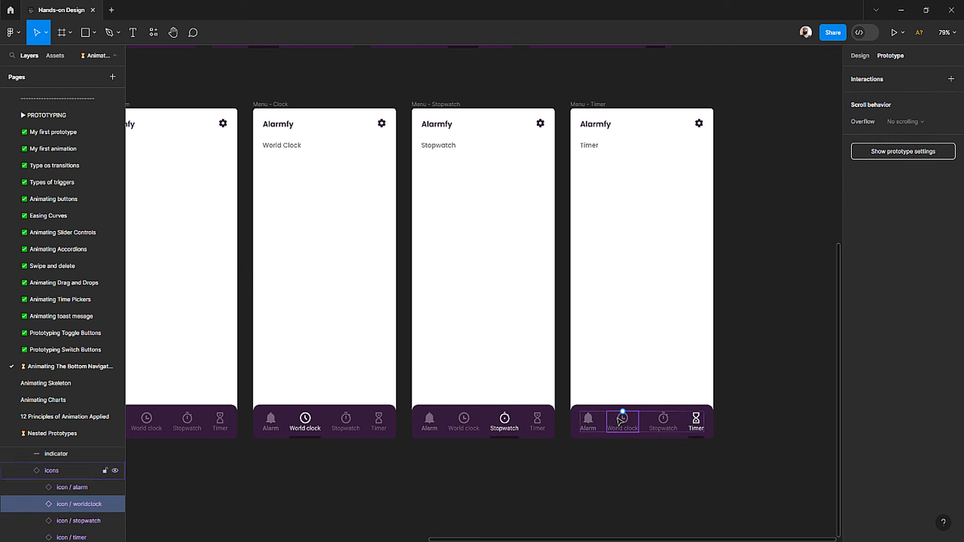
pyautogui.moveTo(622, 411); pyautogui.dragTo(376, 282)
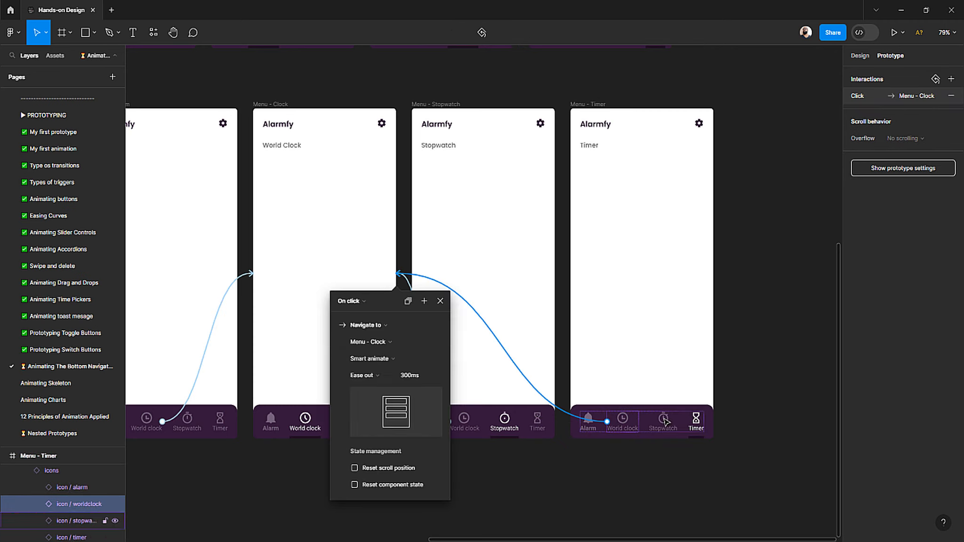
pyautogui.click(665, 422)
pyautogui.moveTo(663, 411); pyautogui.dragTo(520, 323)
pyautogui.click(752, 214)
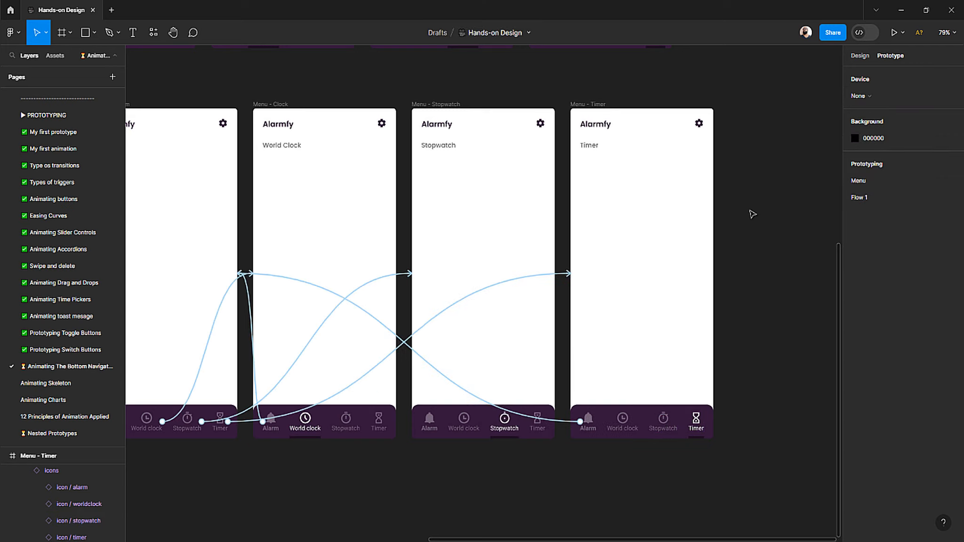
# Step: Rename the flow starting point on the Menu - Alarm frame to Menu
pyautogui.scroll(-5, 562, 233)
pyautogui.hscroll(-4, 546, 233)
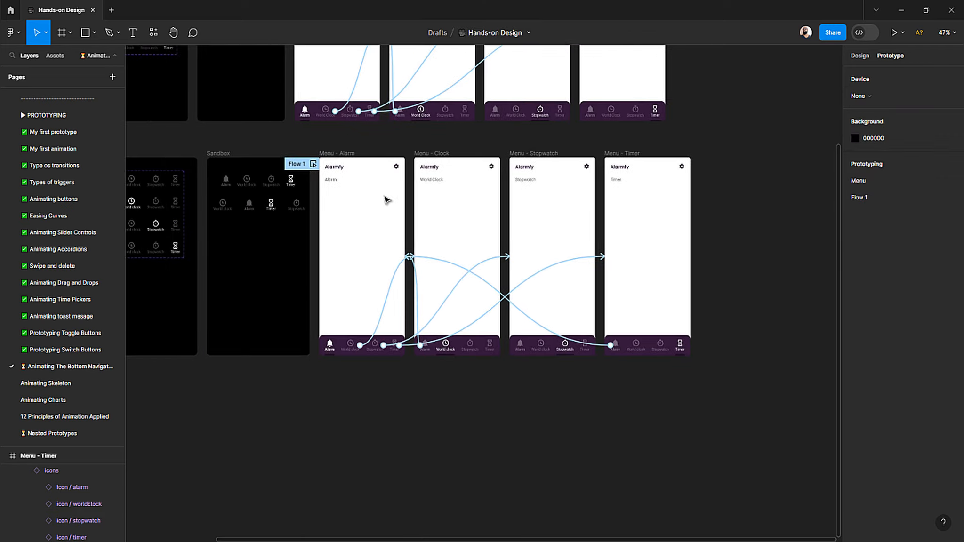
pyautogui.scroll(5, 342, 168)
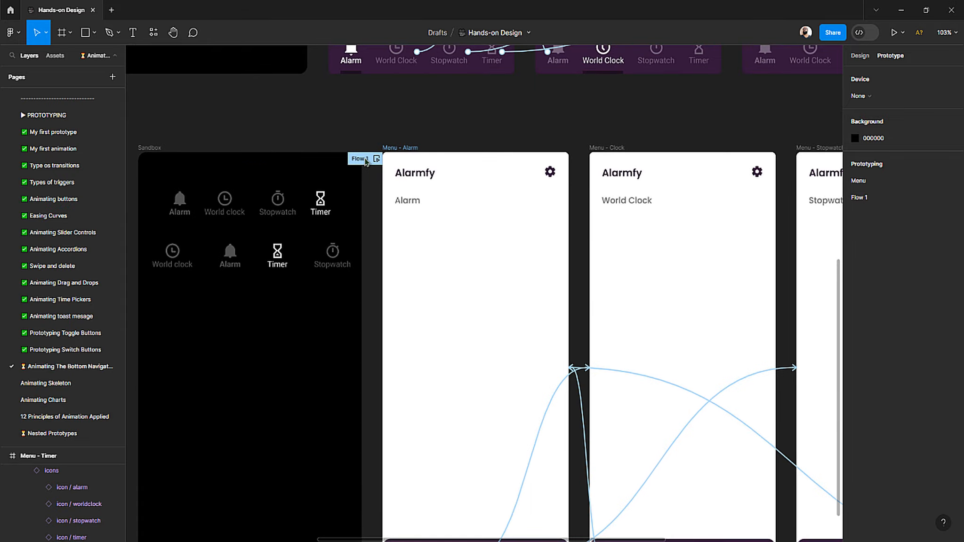
pyautogui.click(364, 156)
pyautogui.doubleClick(365, 157)
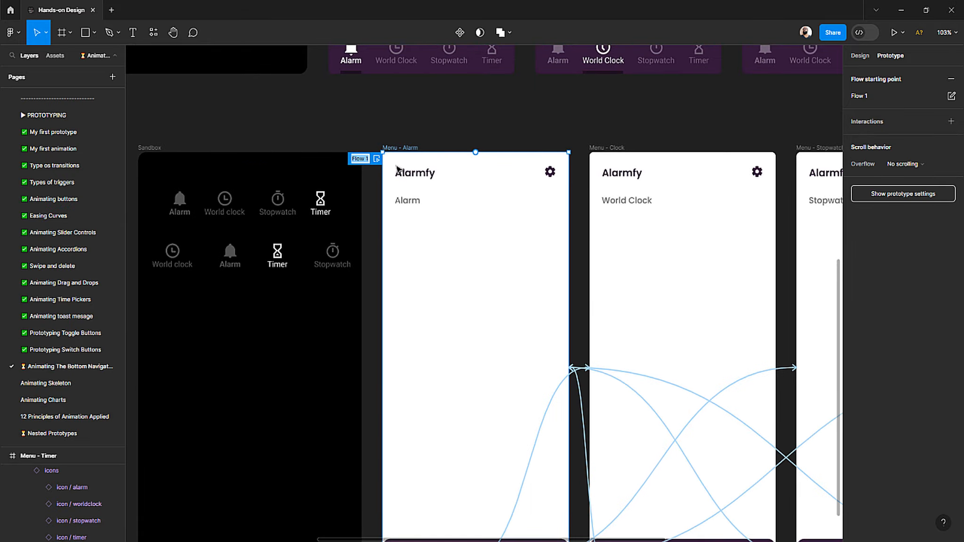
pyautogui.write('menu')
pyautogui.press('Return')
# Step: Open the Menu flow's preview, hide the editor interface, and place the preview window beside the four menu frames
pyautogui.click(377, 159)
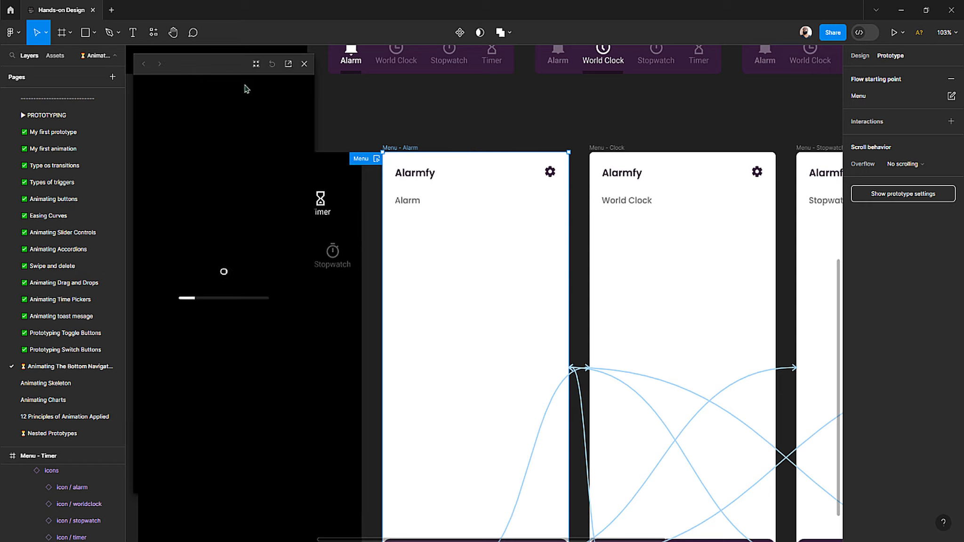
pyautogui.moveTo(248, 86); pyautogui.dragTo(725, 101)
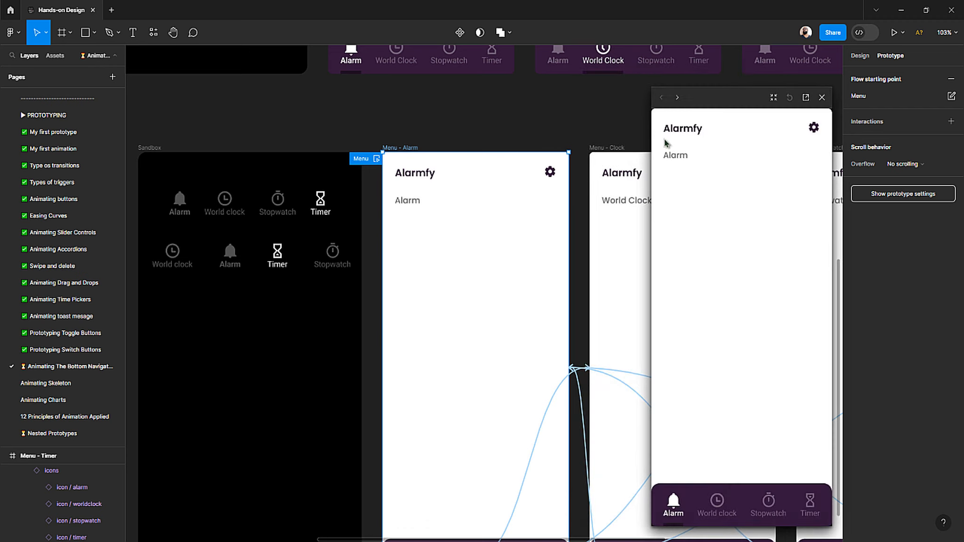
pyautogui.hotkey('ctrl', '\\')
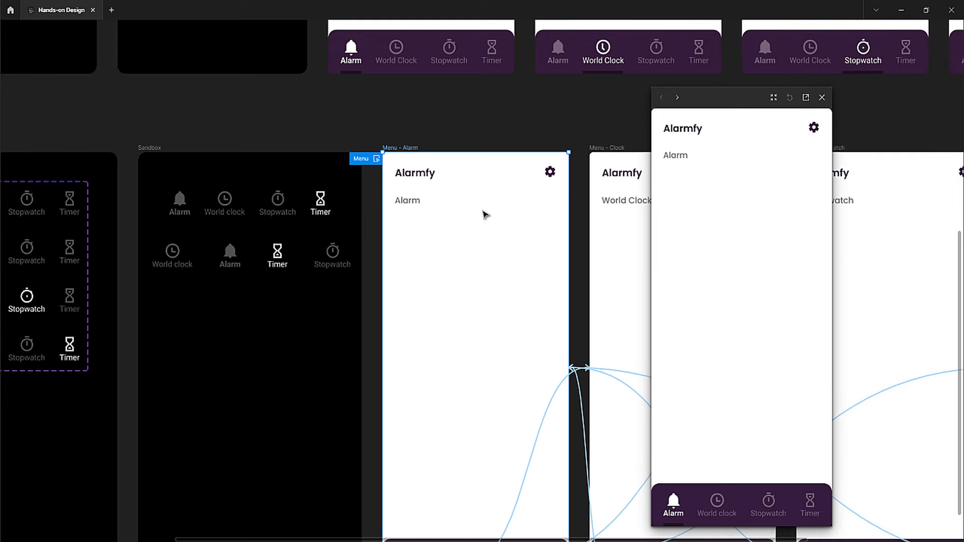
pyautogui.scroll(-5, 462, 215)
pyautogui.moveTo(728, 99); pyautogui.dragTo(812, 101)
pyautogui.hscroll(5, 593, 143)
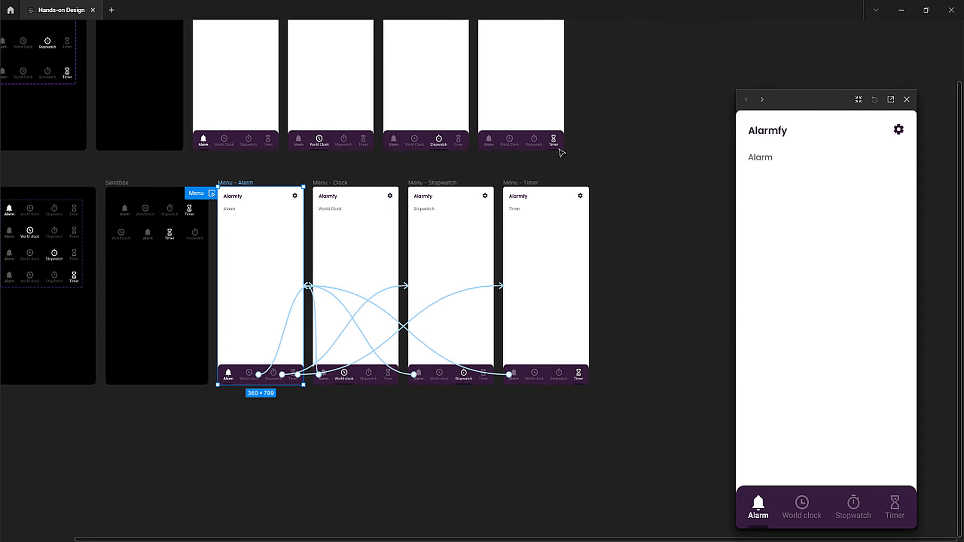
pyautogui.scroll(5, 394, 222)
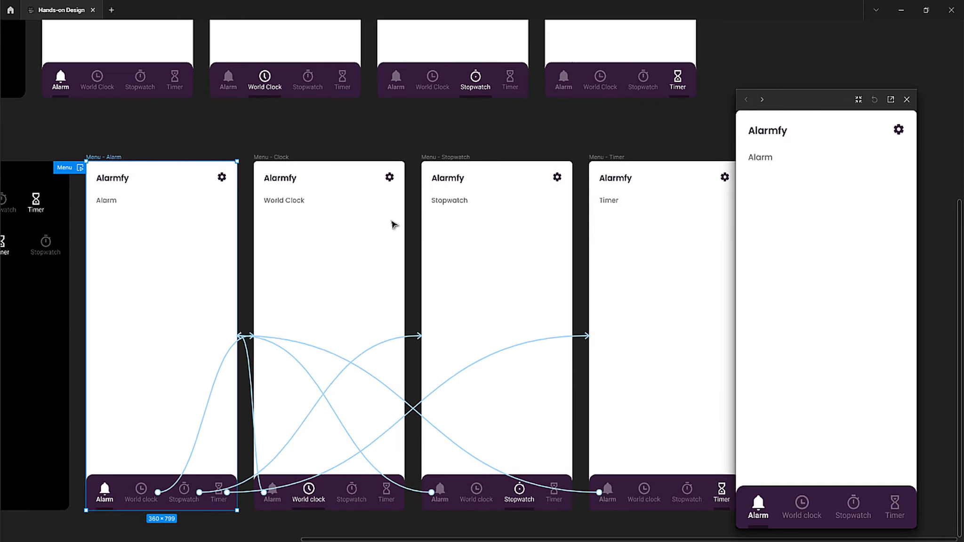
pyautogui.scroll(-1, 389, 222)
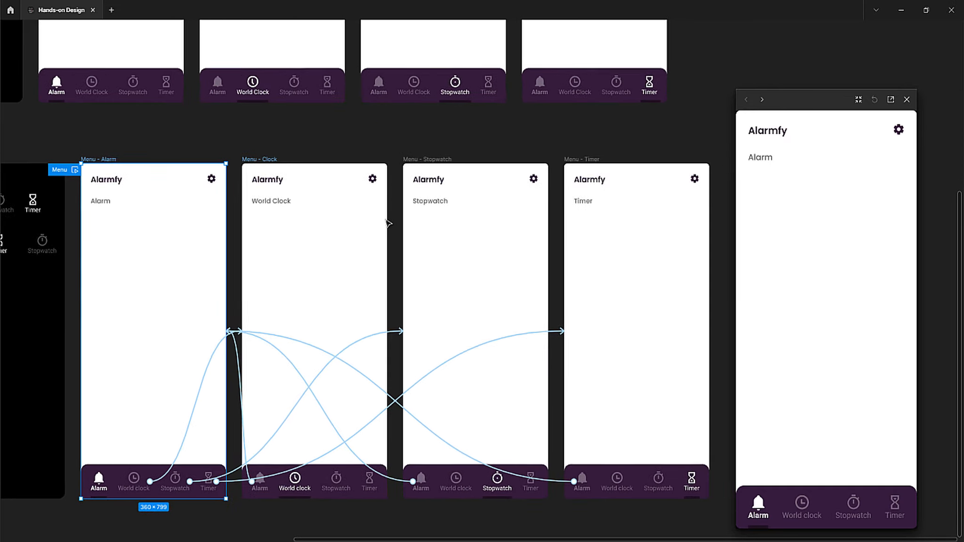
pyautogui.hscroll(1, 386, 222)
pyautogui.moveTo(801, 103); pyautogui.dragTo(784, 86)
# Step: Test the bottom bar in the preview, moving from World clock through Stopwatch to Timer, back to Alarm, and ending on Timer
pyautogui.click(784, 486)
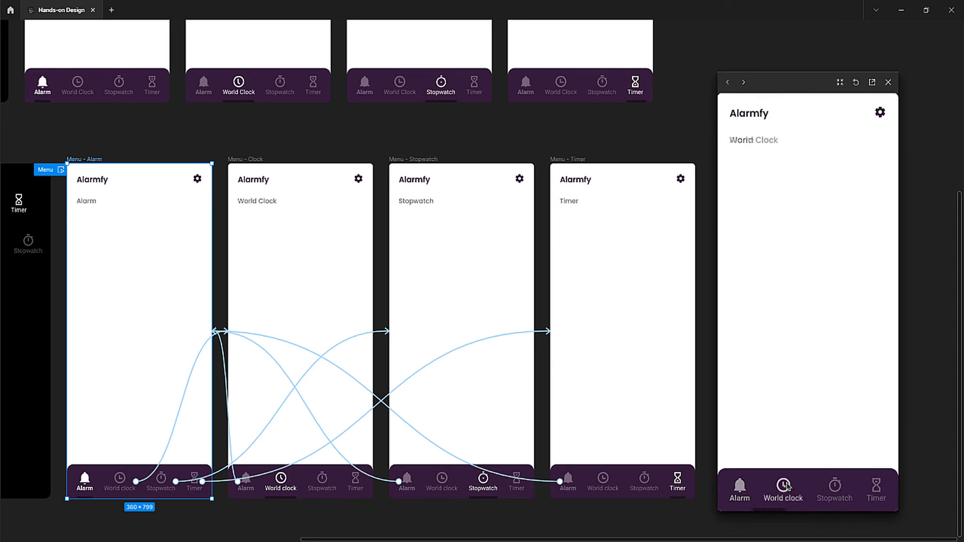
pyautogui.click(834, 490)
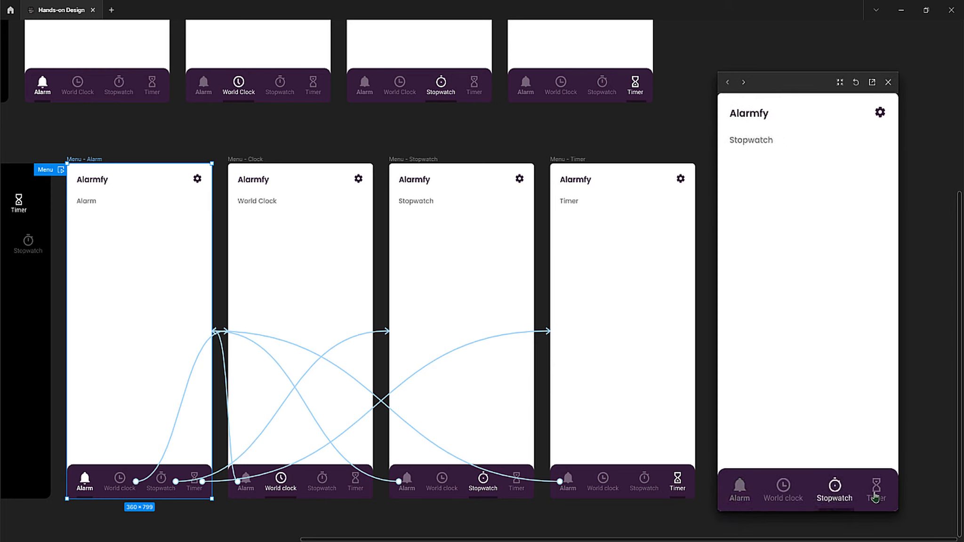
pyautogui.click(874, 494)
pyautogui.click(836, 490)
pyautogui.click(784, 487)
pyautogui.click(739, 488)
pyautogui.click(834, 488)
pyautogui.click(878, 490)
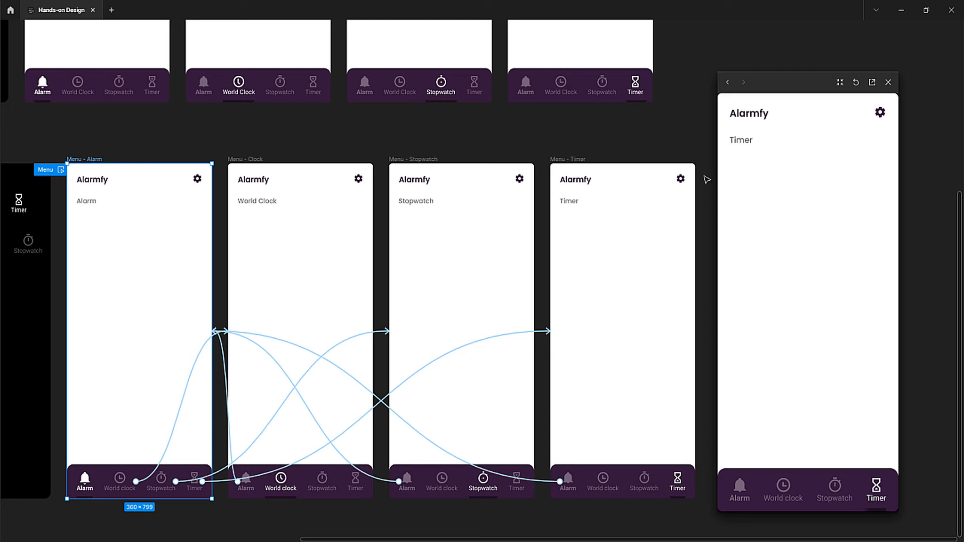
# Step: Test jumps between non-adjacent and adjacent menu items in the preview, finish on World clock, and reposition the preview window
pyautogui.click(737, 490)
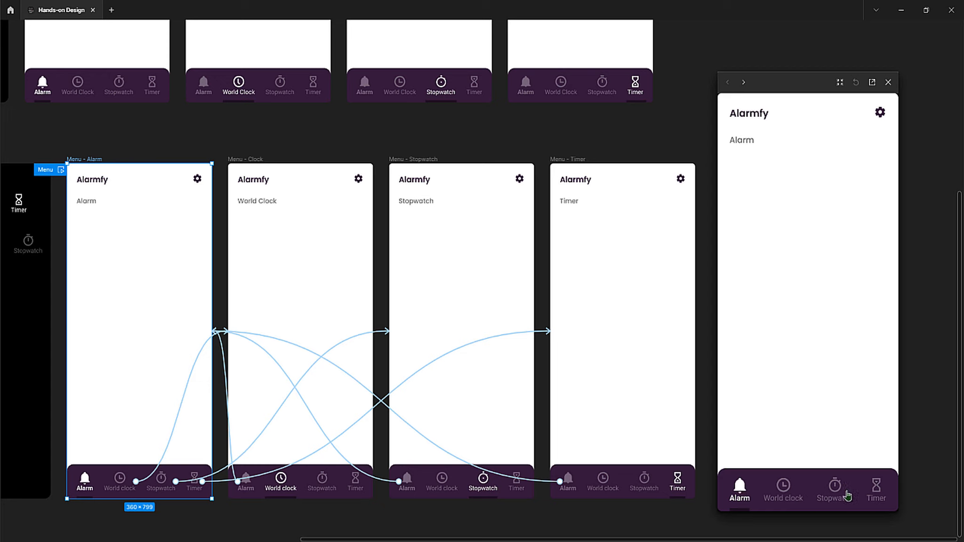
pyautogui.click(876, 492)
pyautogui.click(782, 492)
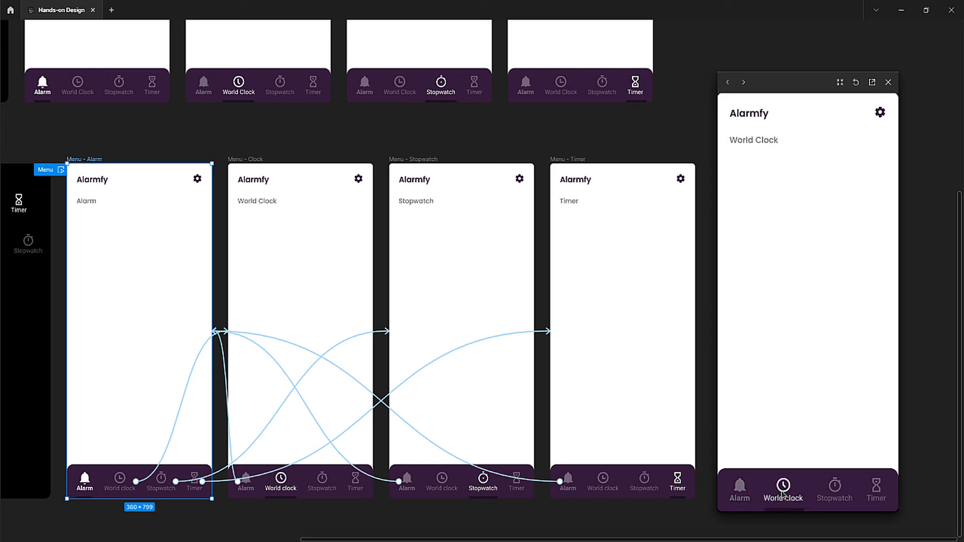
pyautogui.click(833, 493)
pyautogui.click(739, 492)
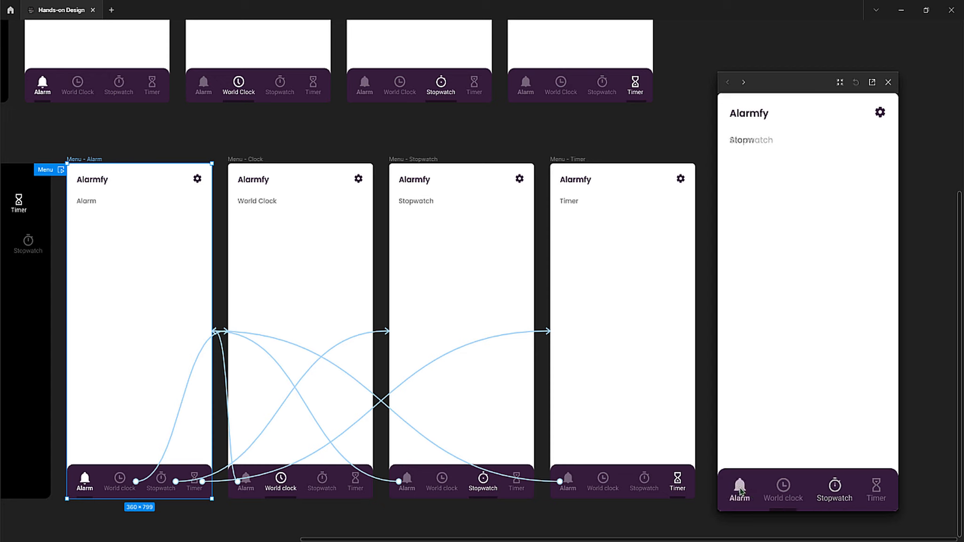
pyautogui.click(783, 491)
pyautogui.click(833, 489)
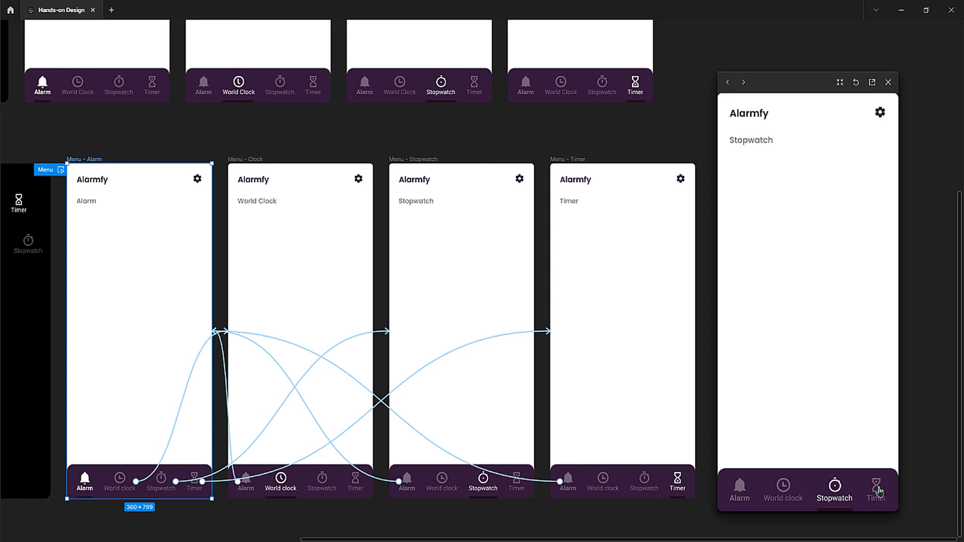
pyautogui.click(876, 491)
pyautogui.click(834, 492)
pyautogui.click(783, 491)
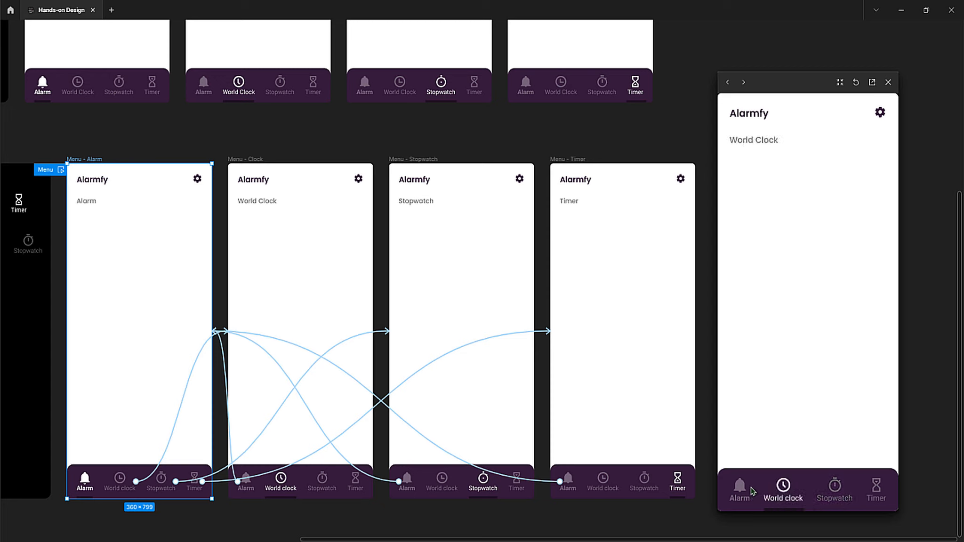
pyautogui.click(740, 492)
pyautogui.click(783, 489)
pyautogui.moveTo(769, 85); pyautogui.dragTo(762, 75)
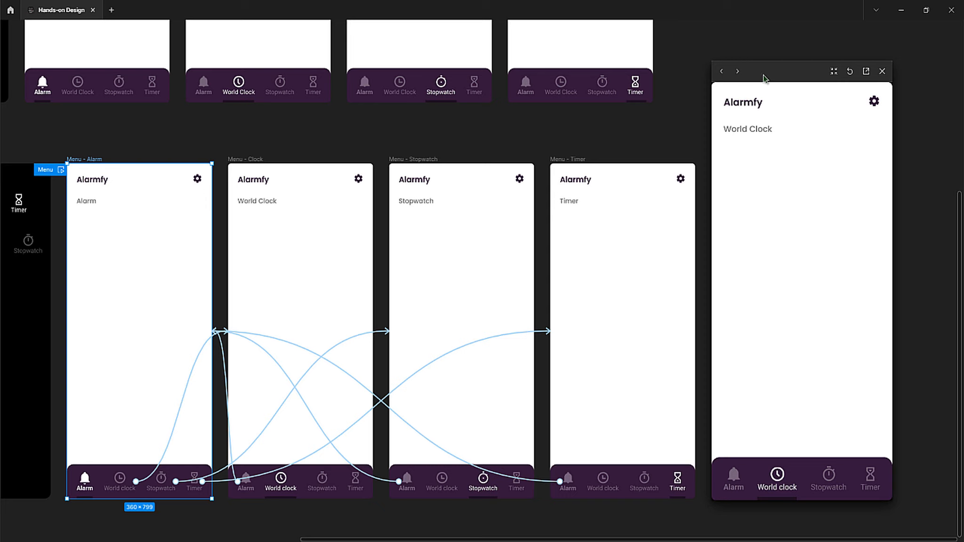
pyautogui.moveTo(763, 78); pyautogui.dragTo(771, 77)
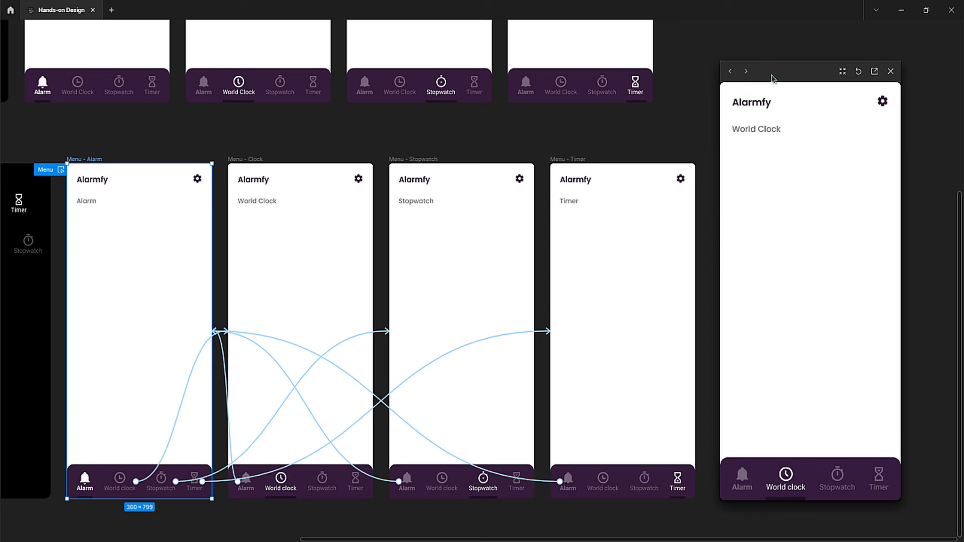